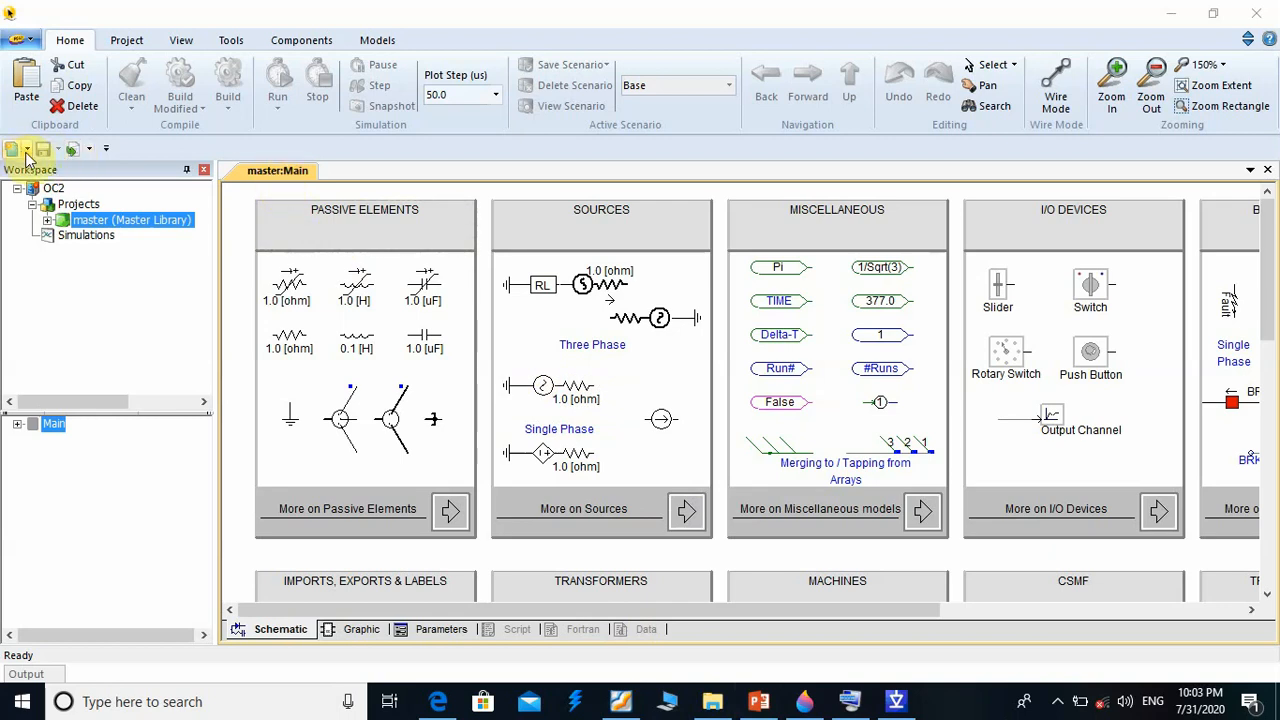
Create a new case project named Simpleproj in the default documents folder
click(22, 150)
click(45, 186)
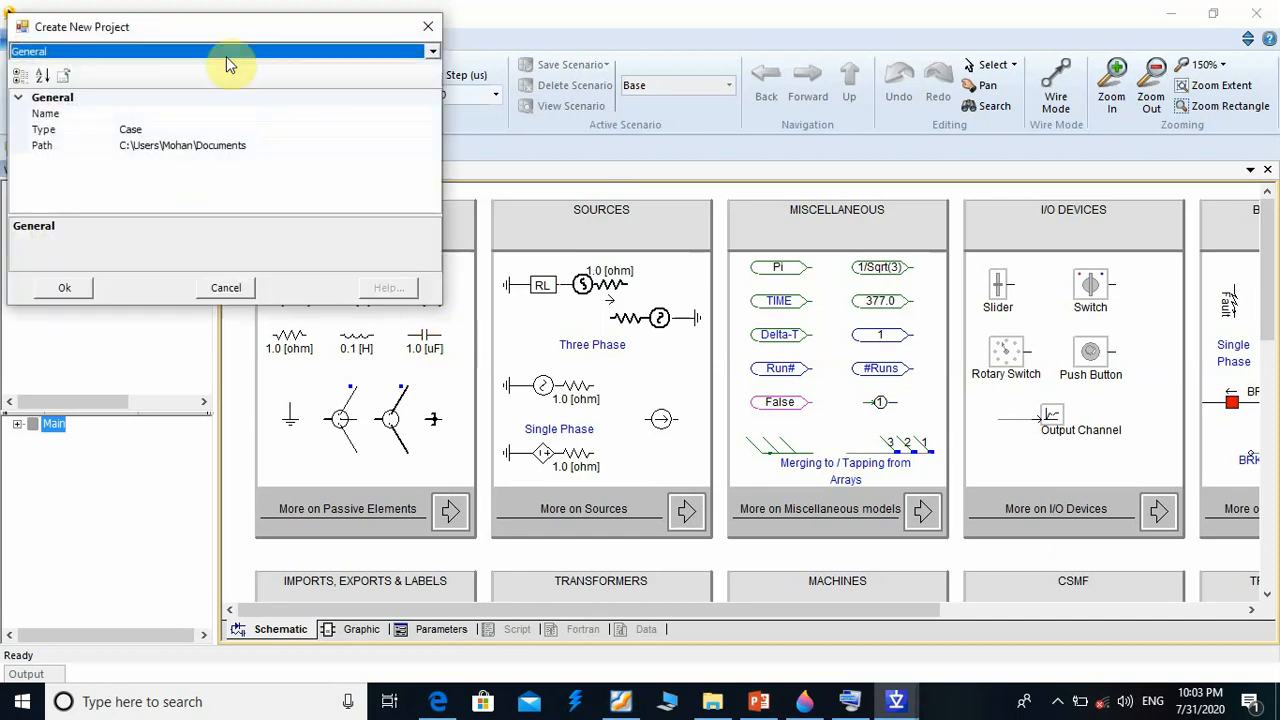
click(170, 114)
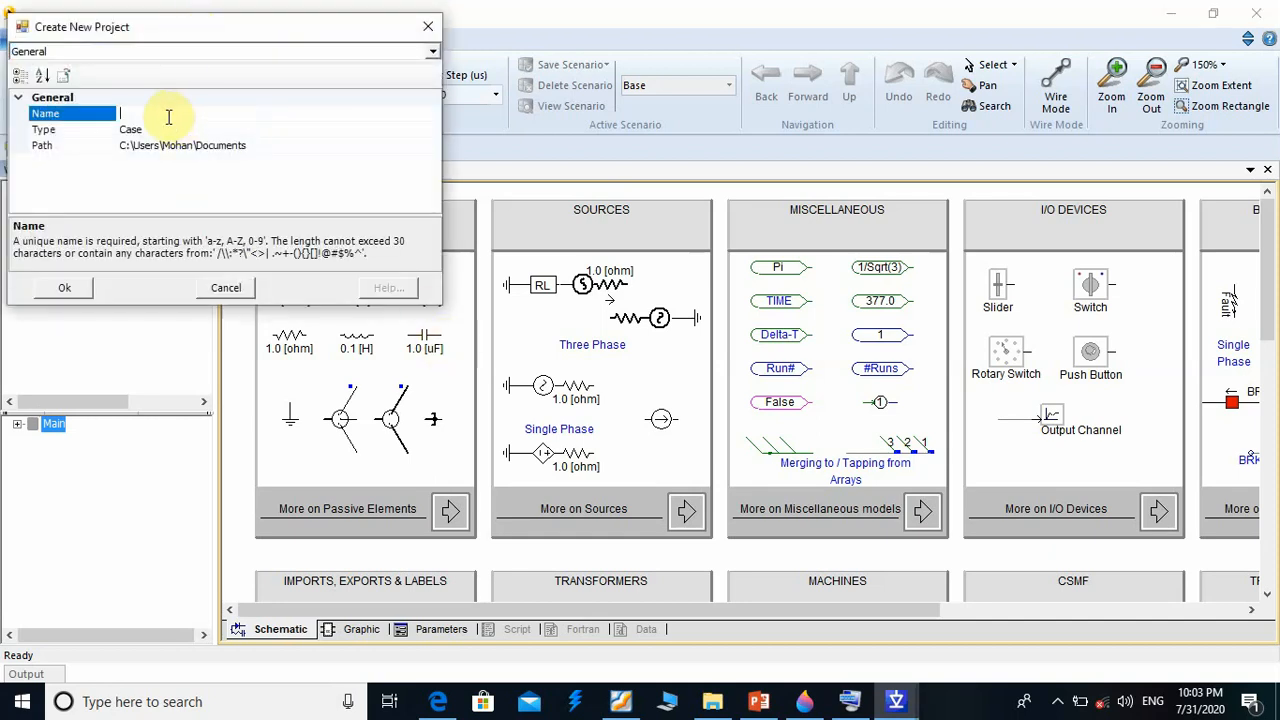
text(Simpleproj)
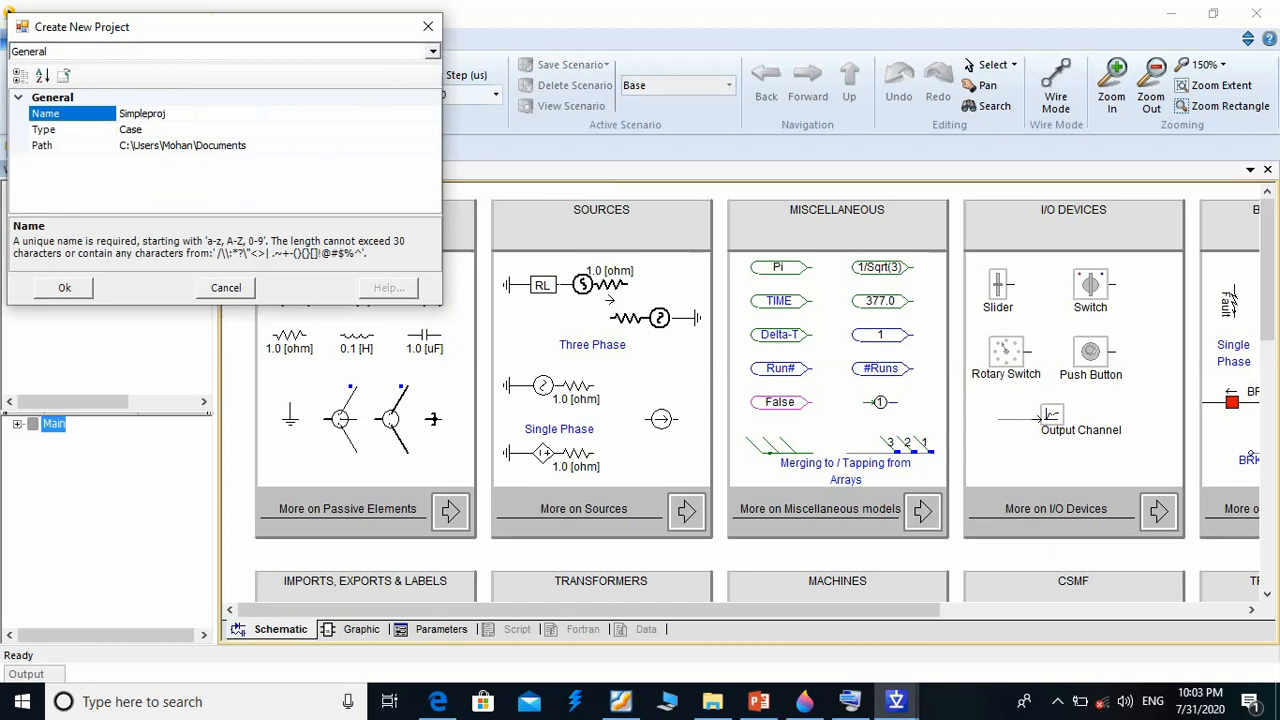
key(Return)
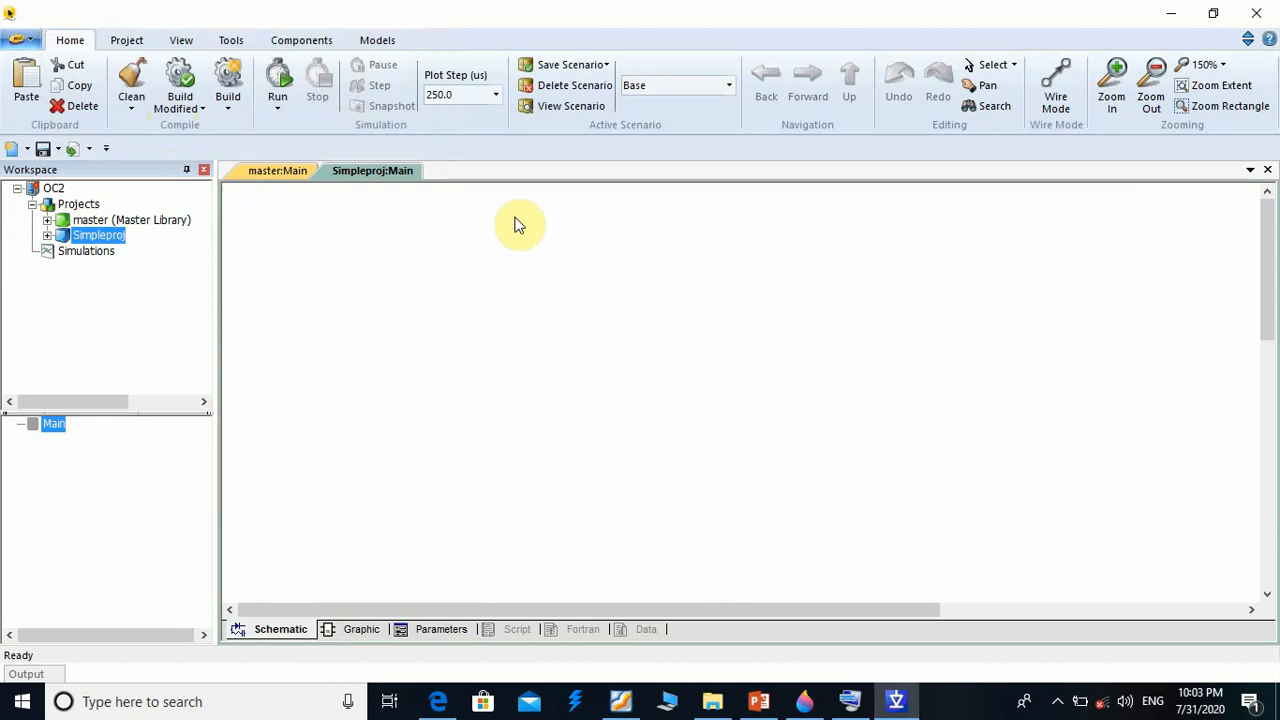
Open the master library's Sources page and examine the three-phase view sources, including the configuration of Three Phase Voltage Source Model 2
click(279, 174)
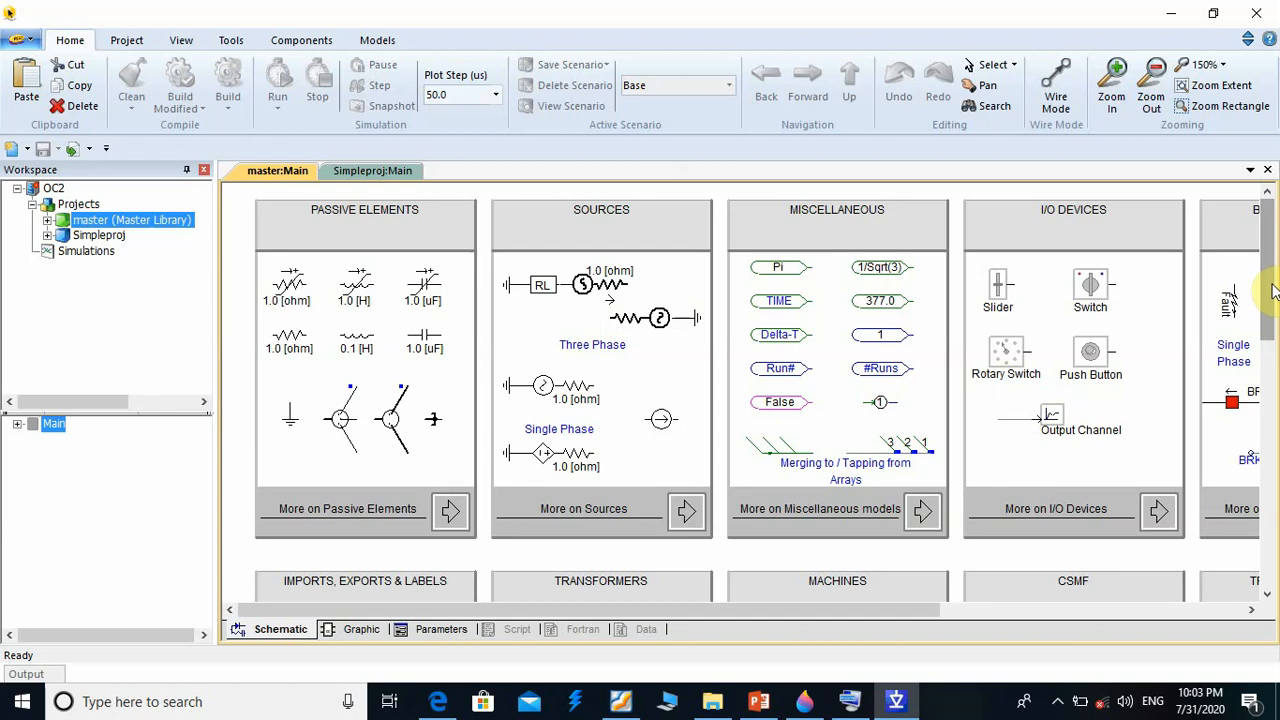
mouse_move(1272, 290)
mouse_down()
mouse_move(1266, 322)
mouse_move(1262, 290)
mouse_up()
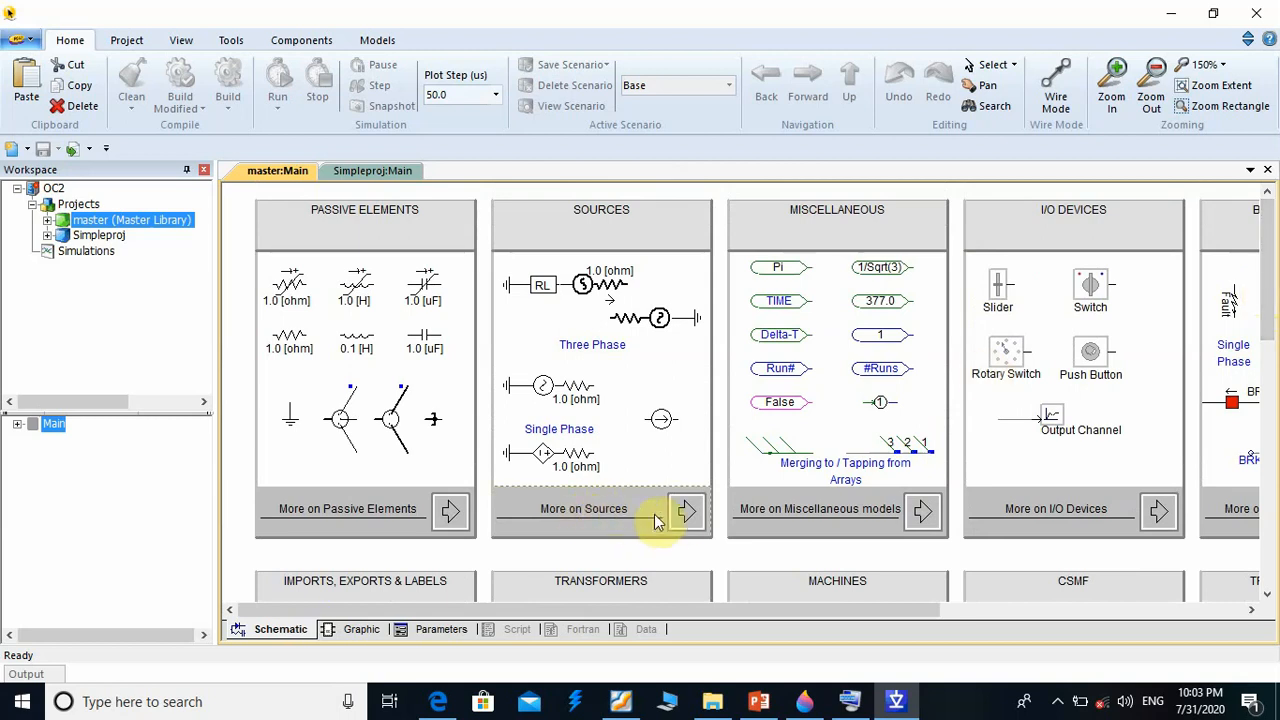
click(686, 513)
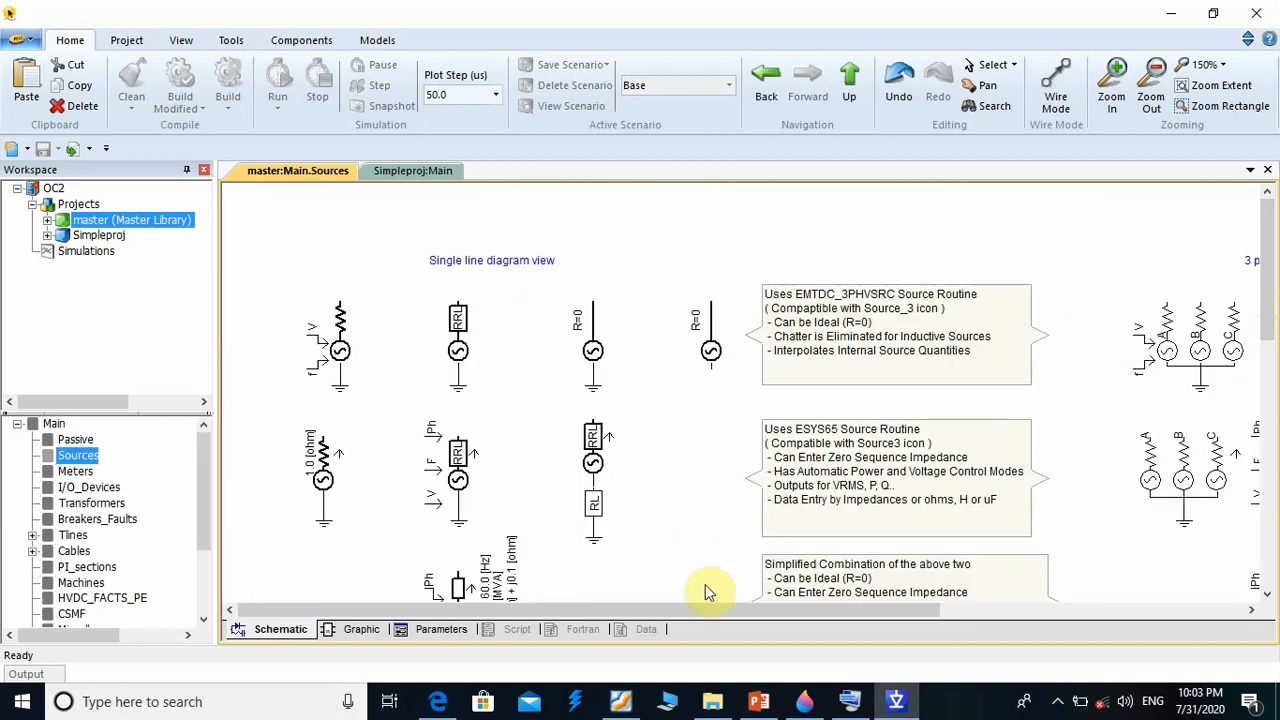
drag(714, 606, 1041, 645)
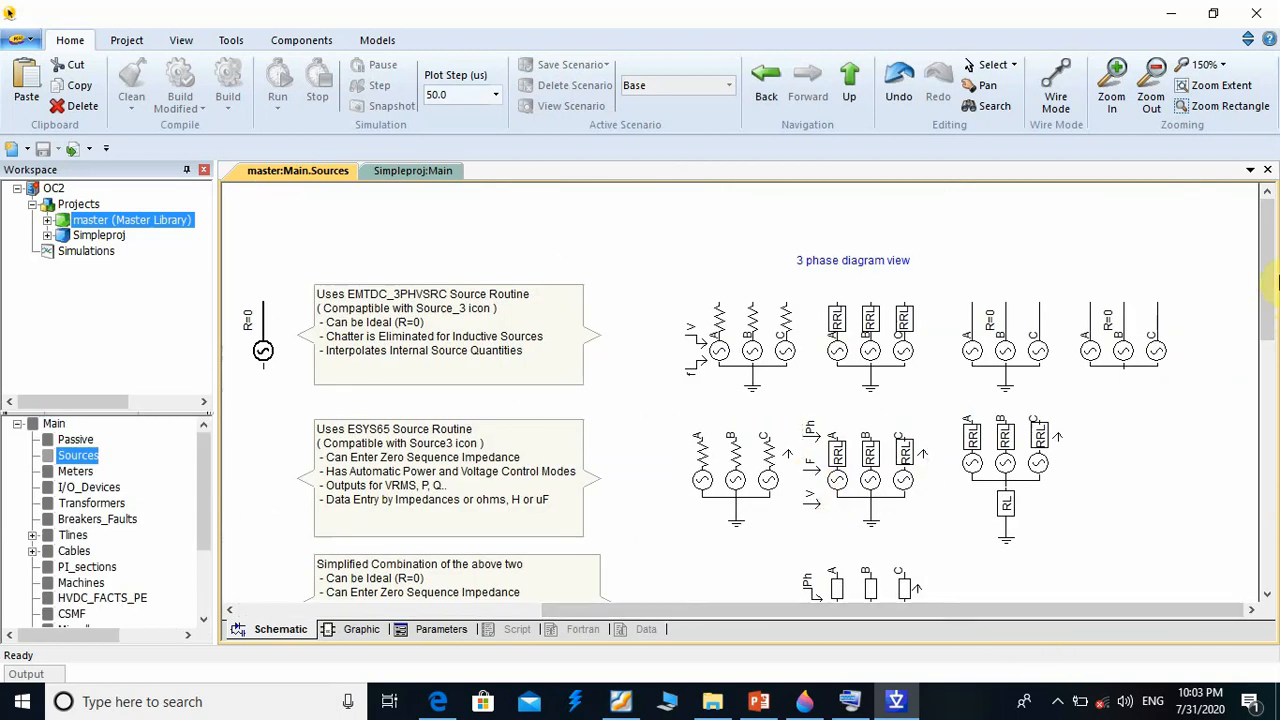
drag(1268, 275, 1270, 298)
click(876, 428)
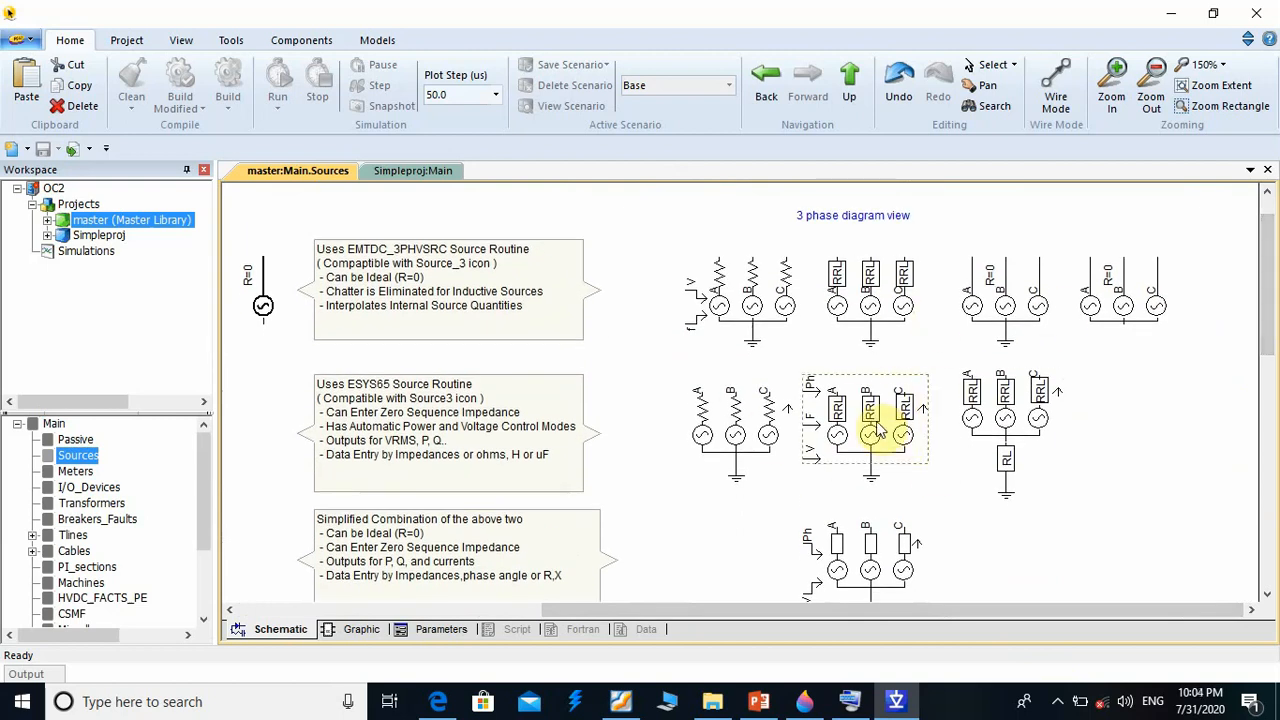
click(780, 336)
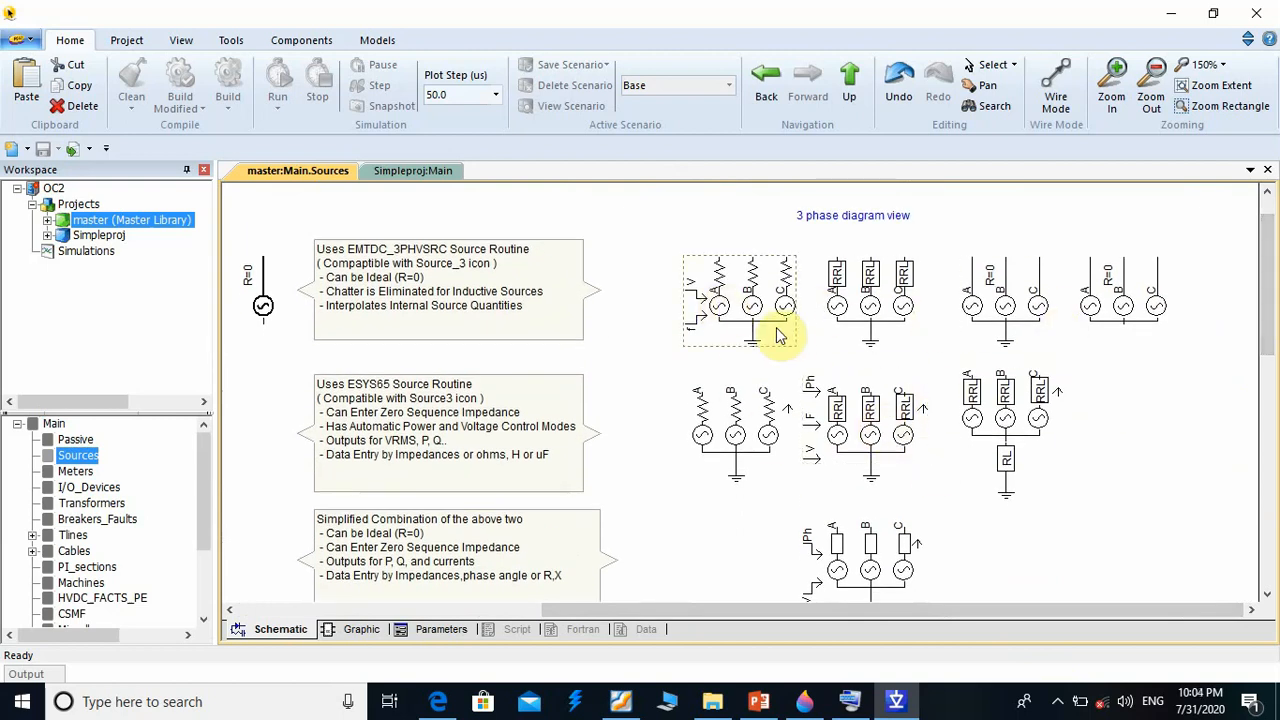
double_click(900, 325)
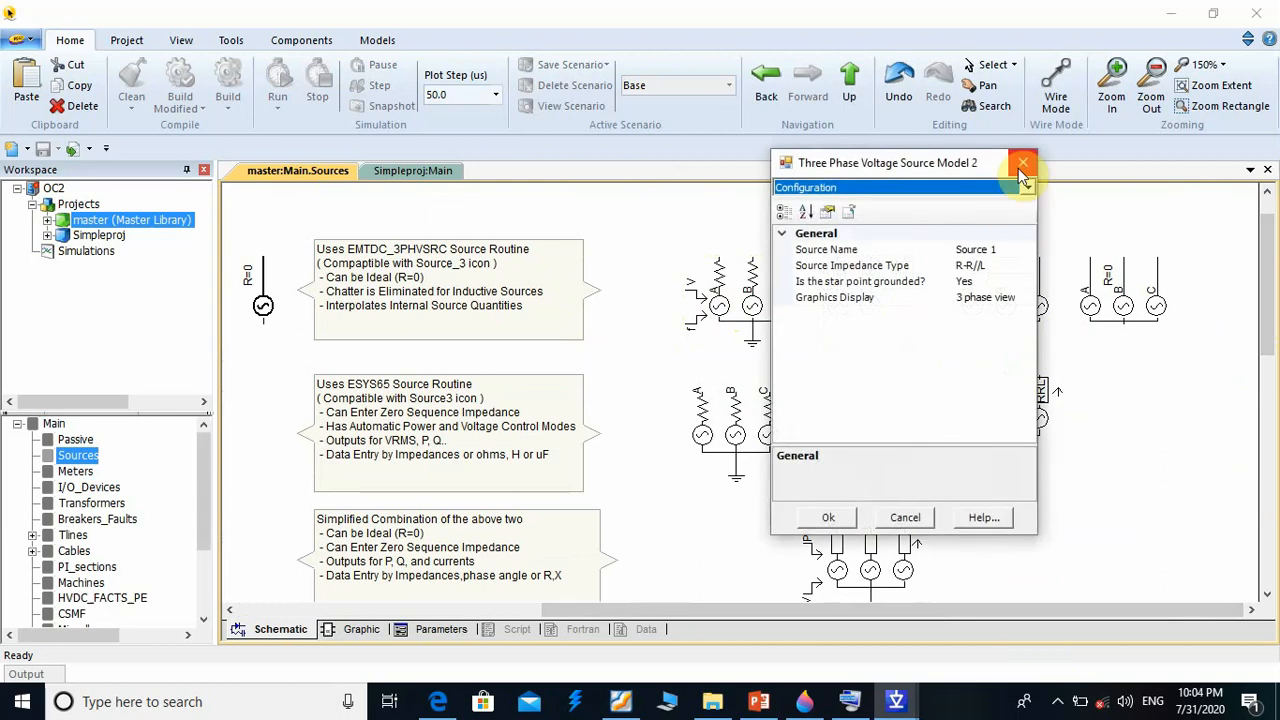
click(1022, 166)
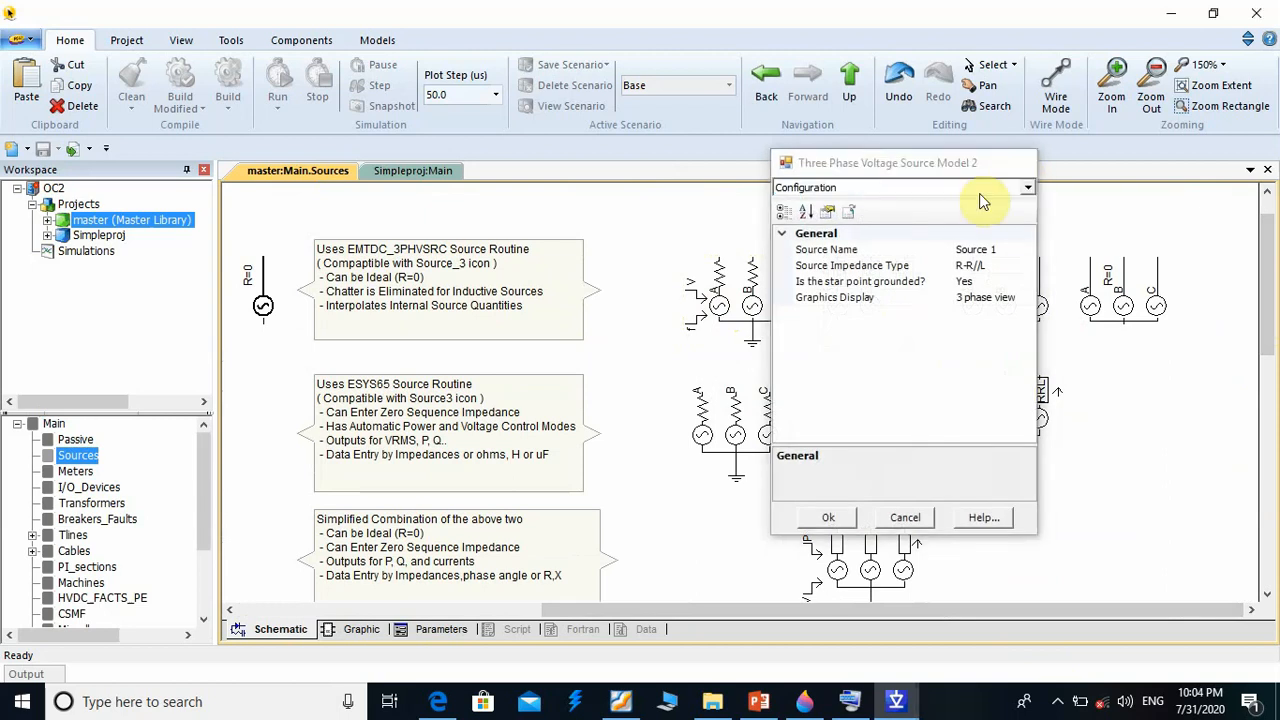
Copy the three-phase view of Three Phase Voltage Source Model 1 from the master library into the Simpleproj schematic
double_click(740, 435)
click(900, 262)
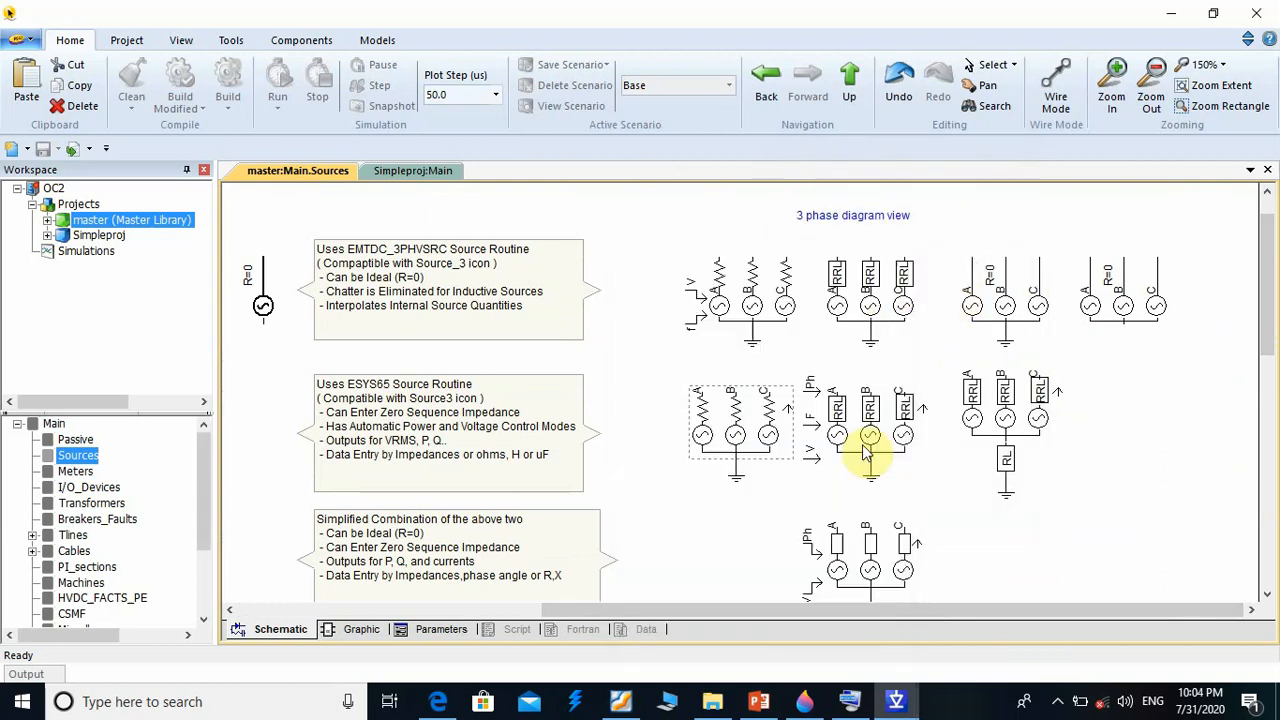
double_click(755, 440)
click(900, 263)
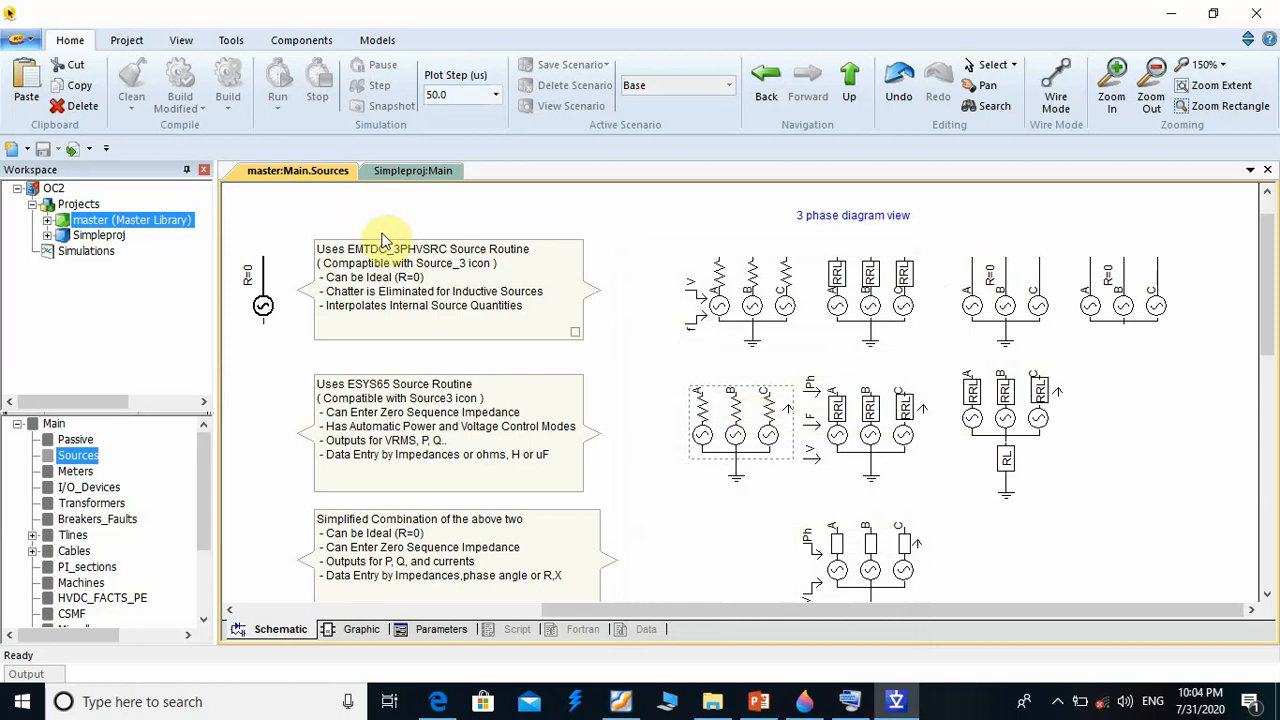
click(400, 172)
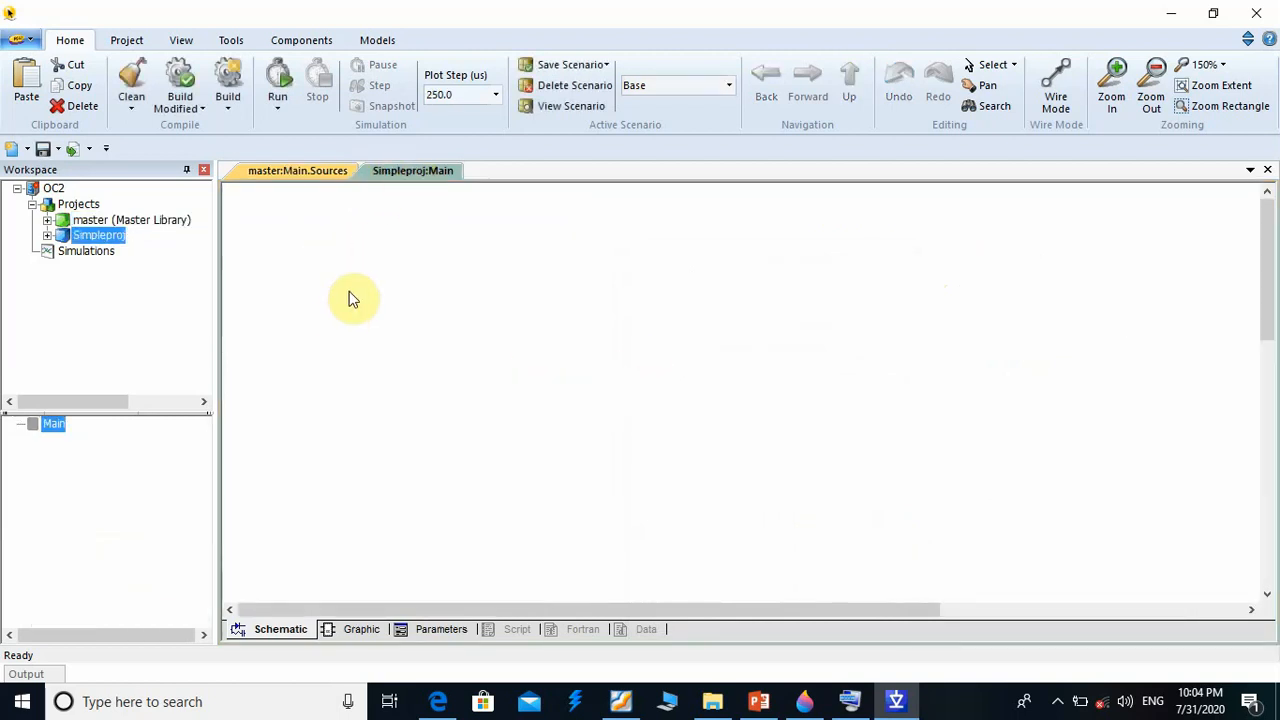
key(ctrl+v)
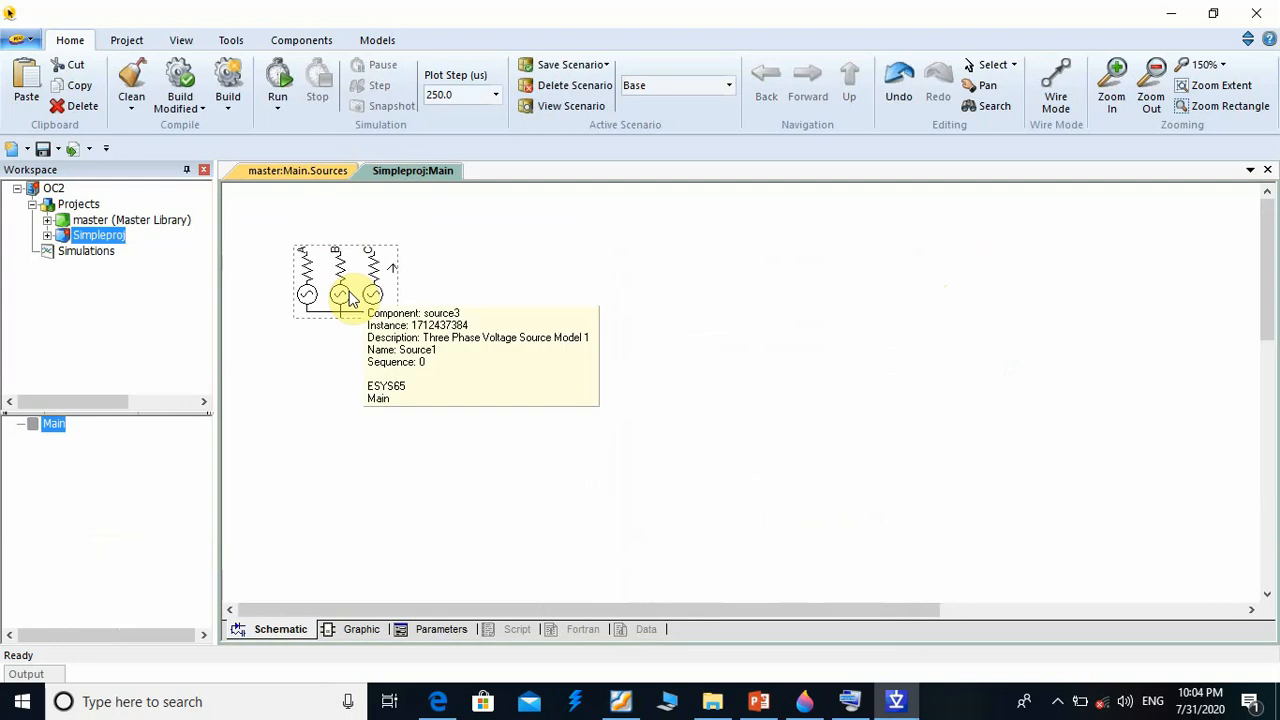
Rotate the three-phase source 90 degrees clockwise so its phase terminals face right, and position it near the schematic's upper-left corner
key(ctrl+r)
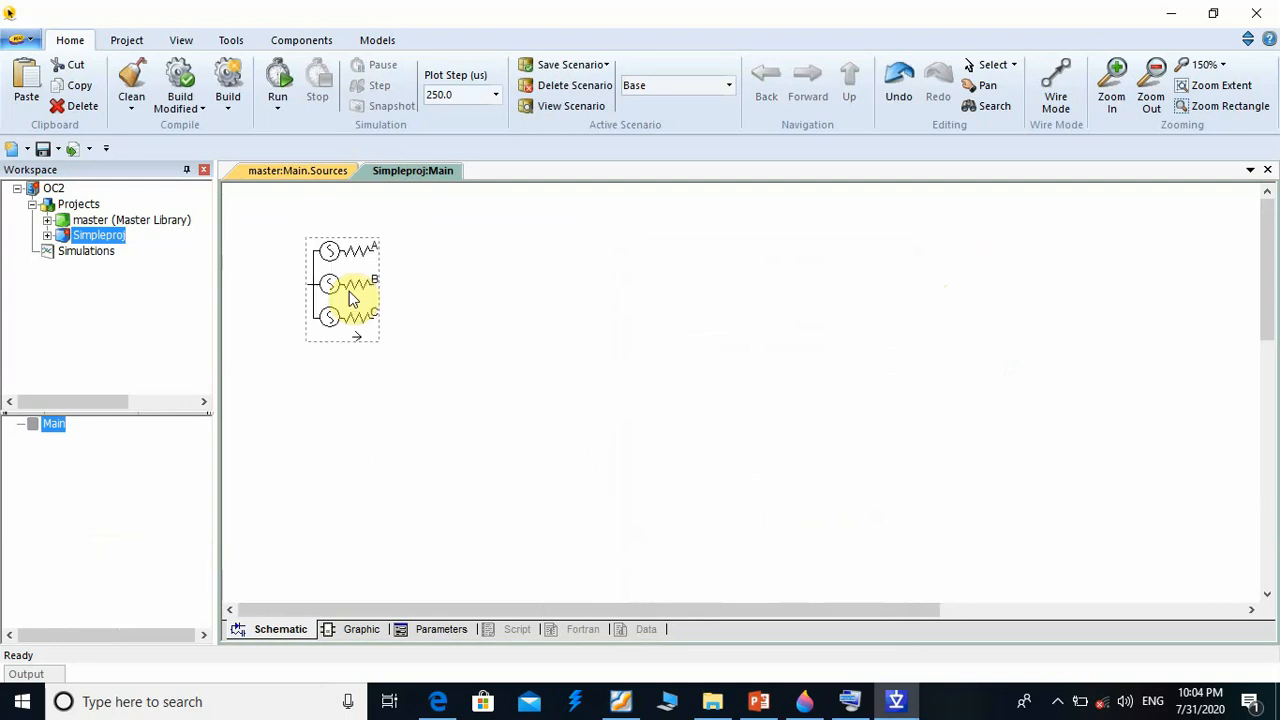
drag(350, 298, 366, 298)
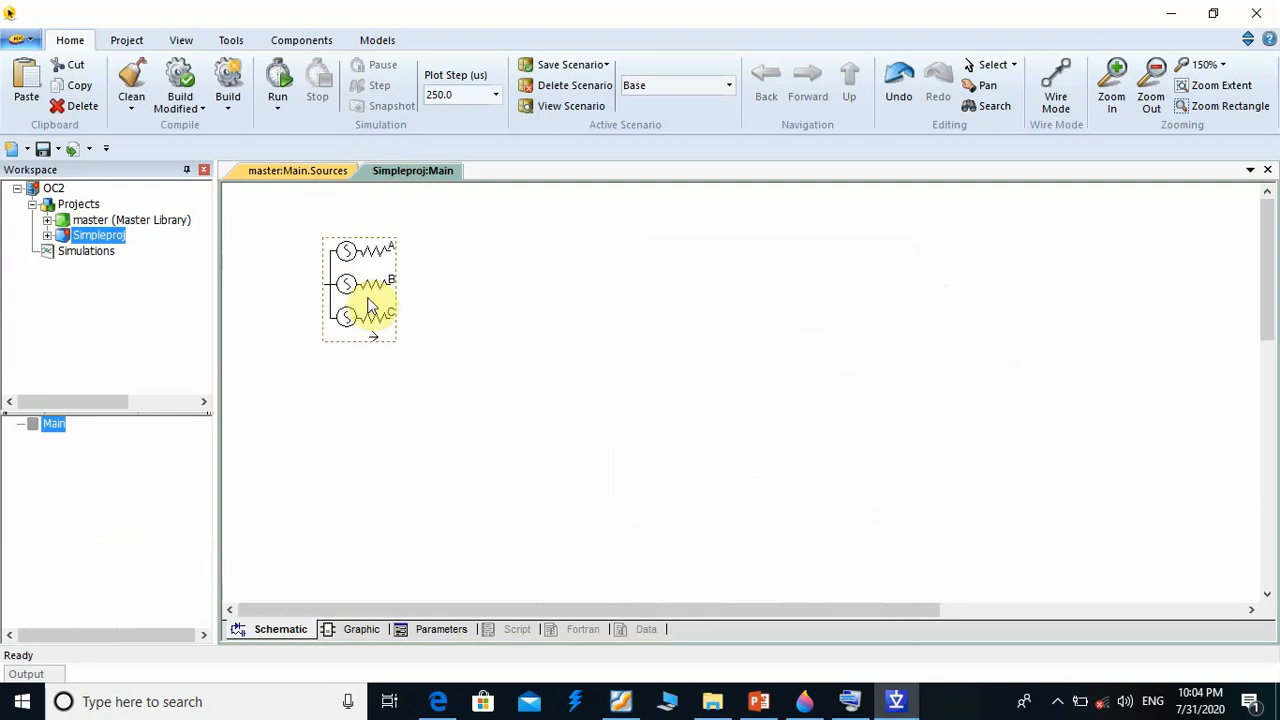
click(372, 372)
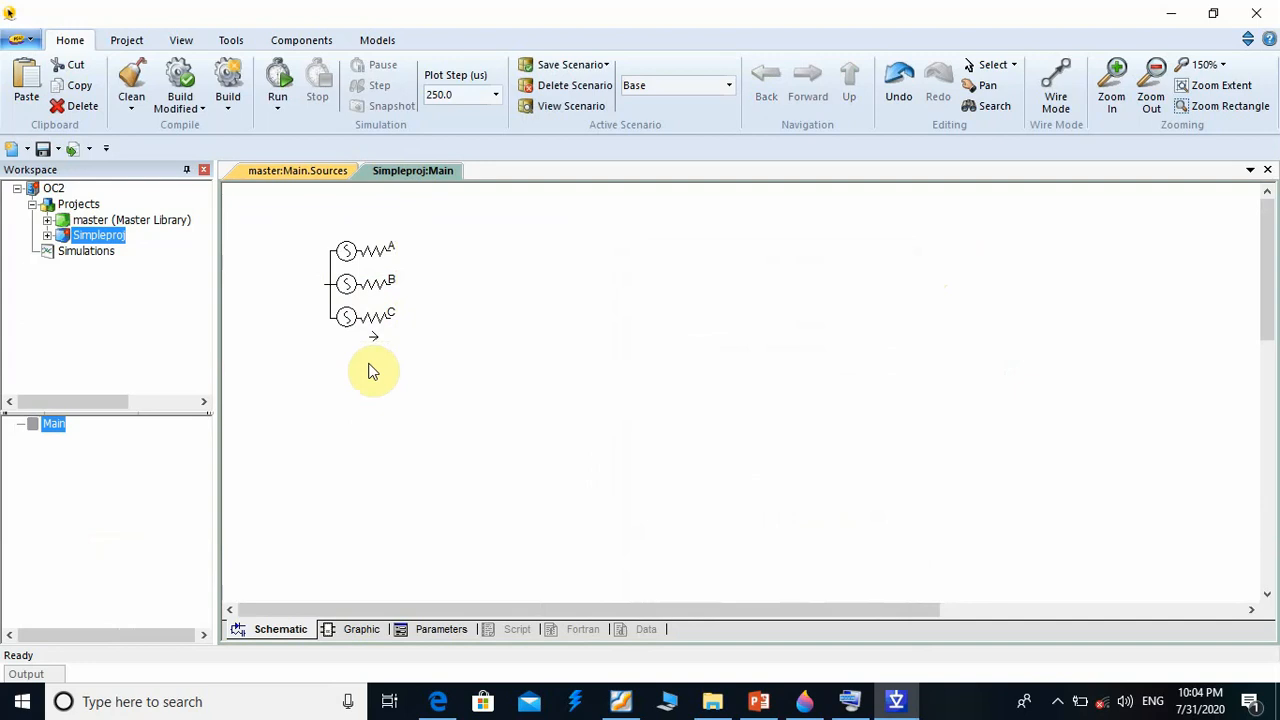
drag(343, 286, 326, 286)
click(406, 352)
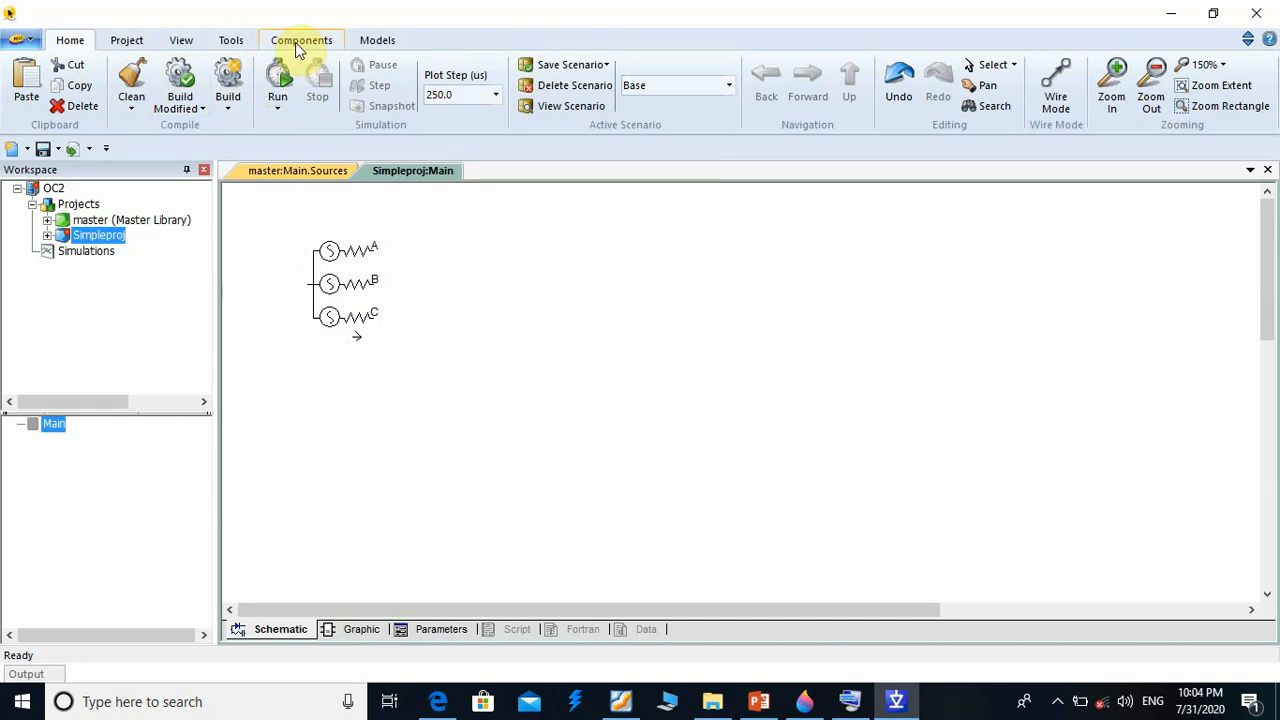
Copy the ground symbol from the library's Passive Elements into the Simpleproj schematic and place it below and left of the source's neutral
click(317, 178)
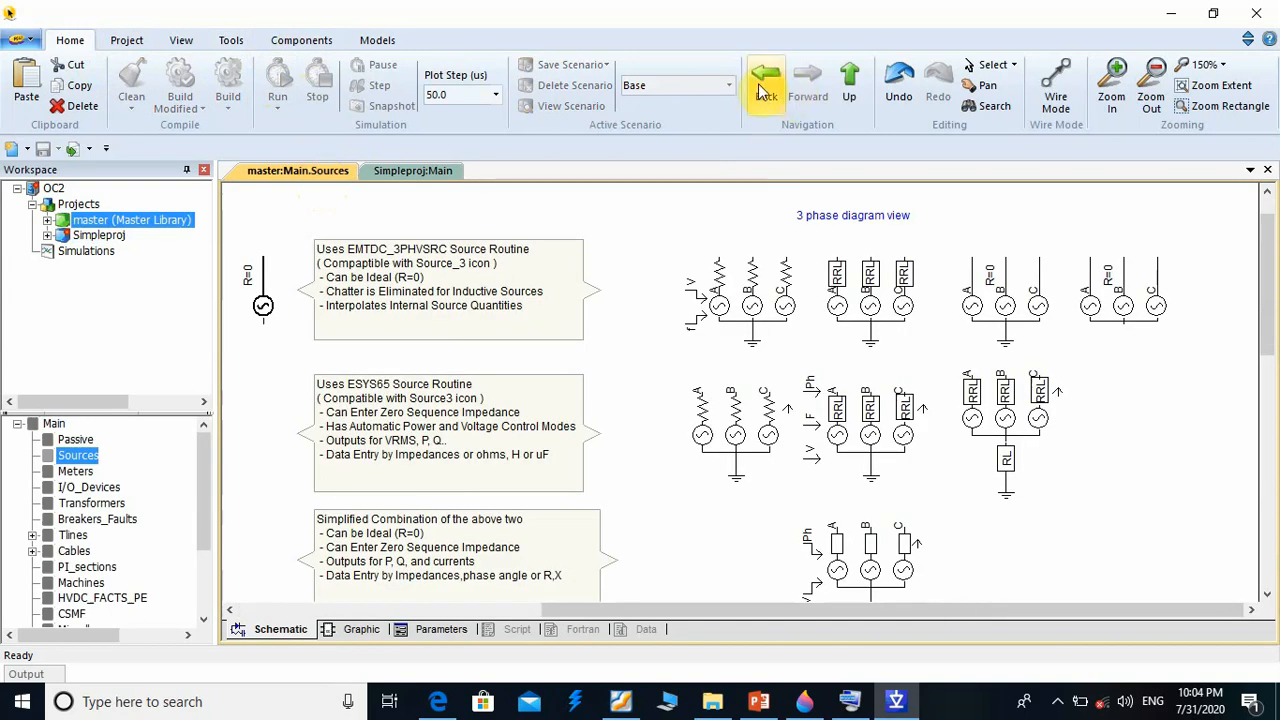
click(766, 86)
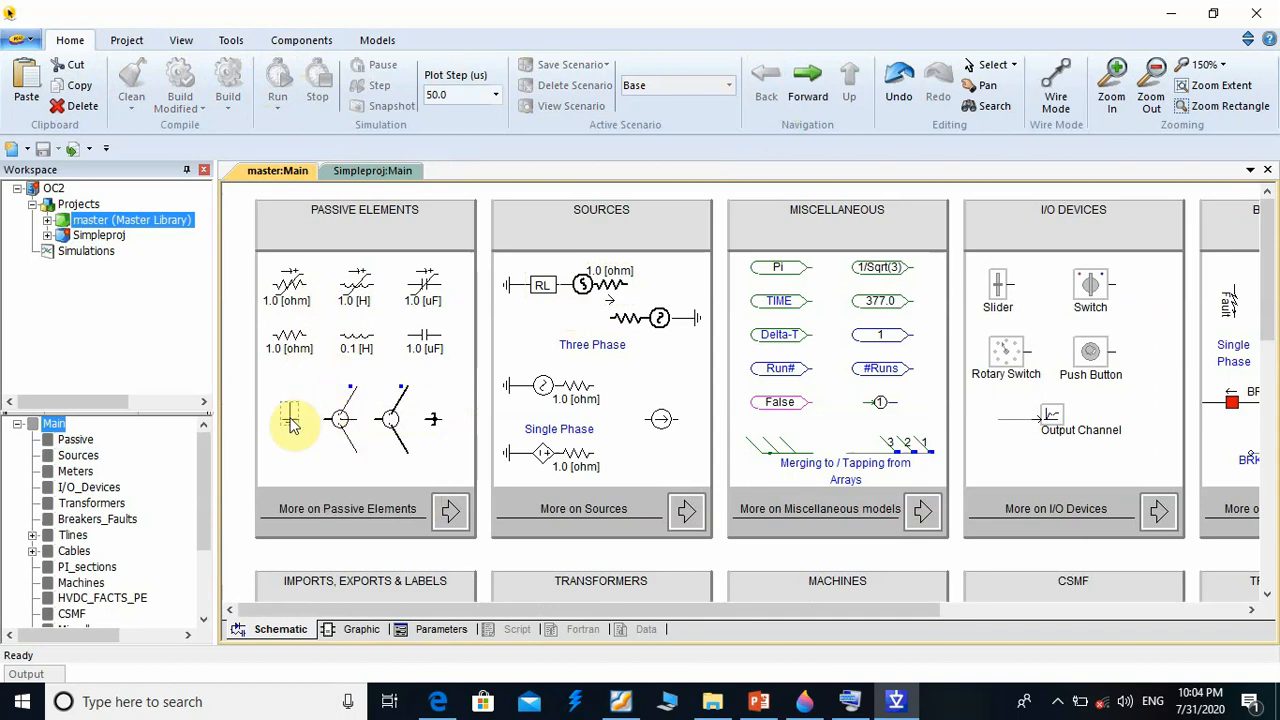
click(358, 170)
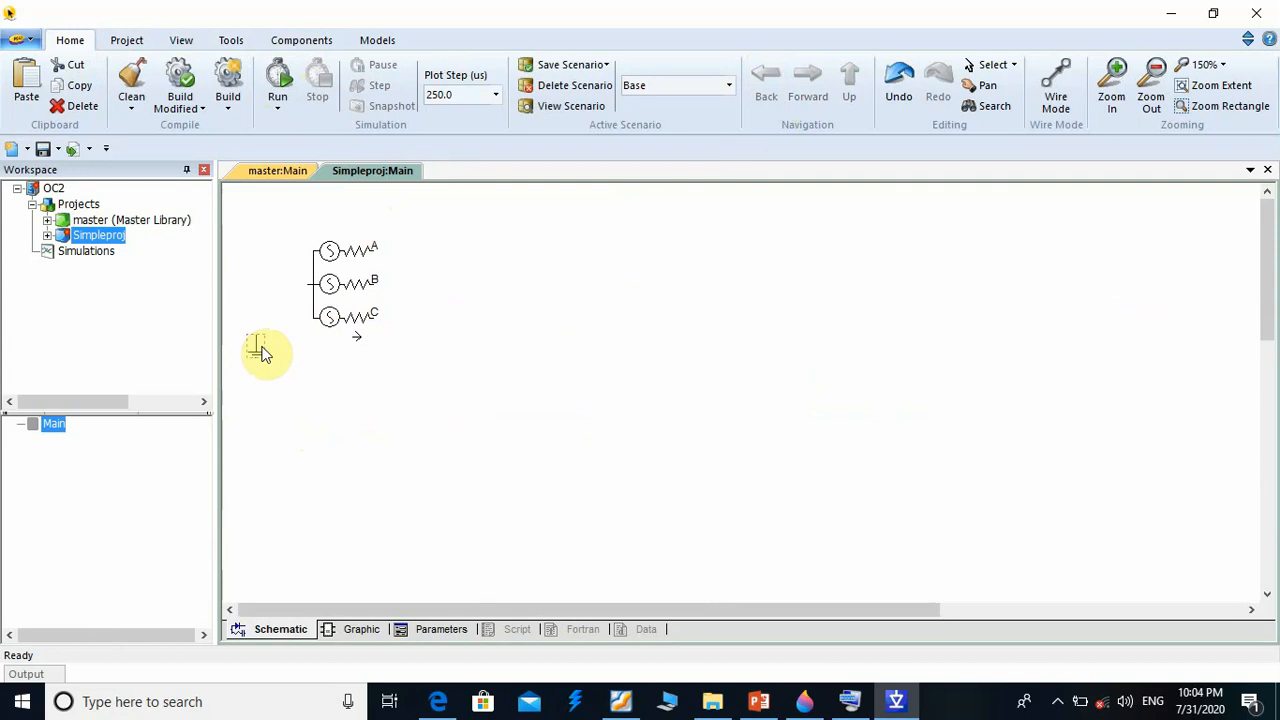
drag(258, 349, 278, 330)
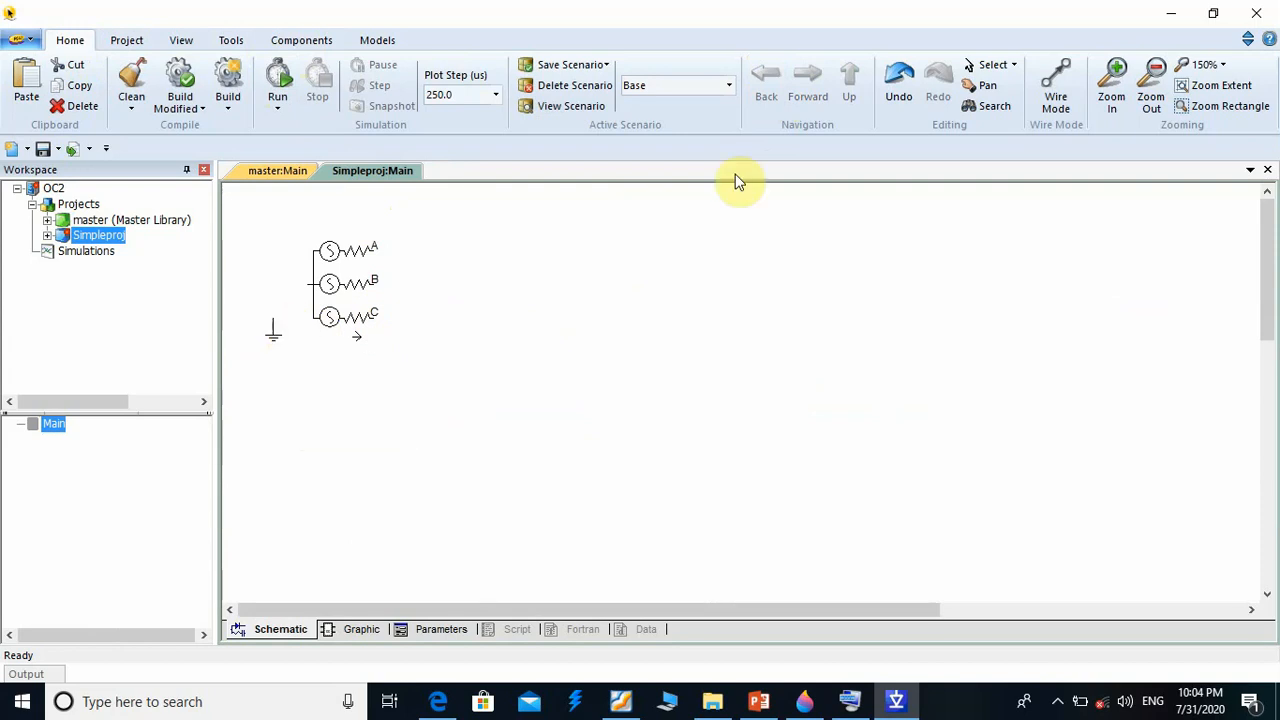
Wire the three-phase source's neutral terminal to the ground symbol
click(1055, 98)
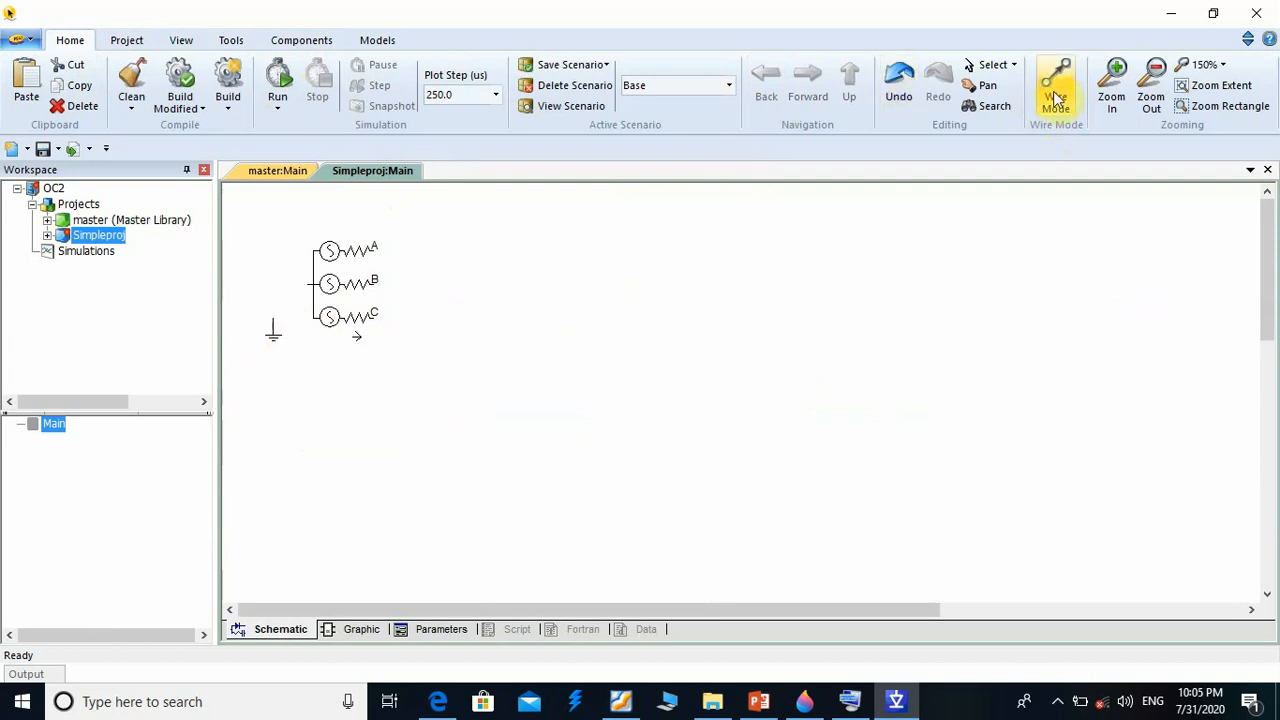
click(1056, 98)
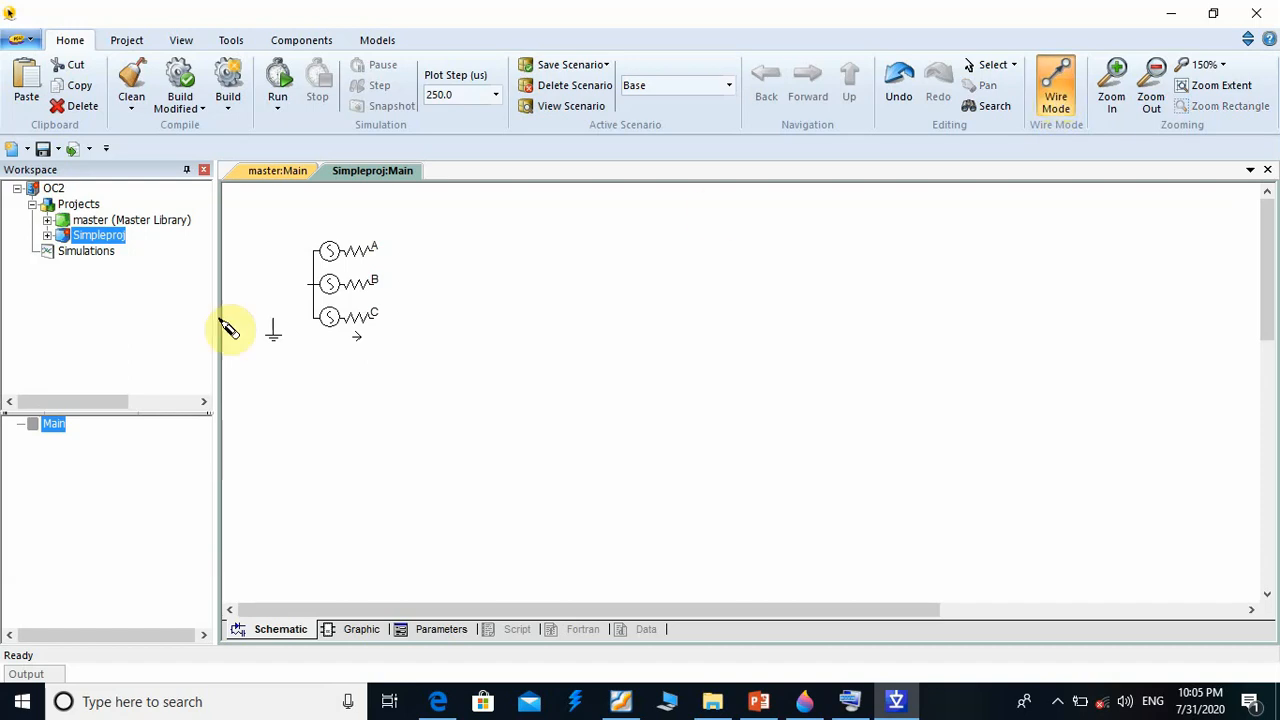
click(313, 284)
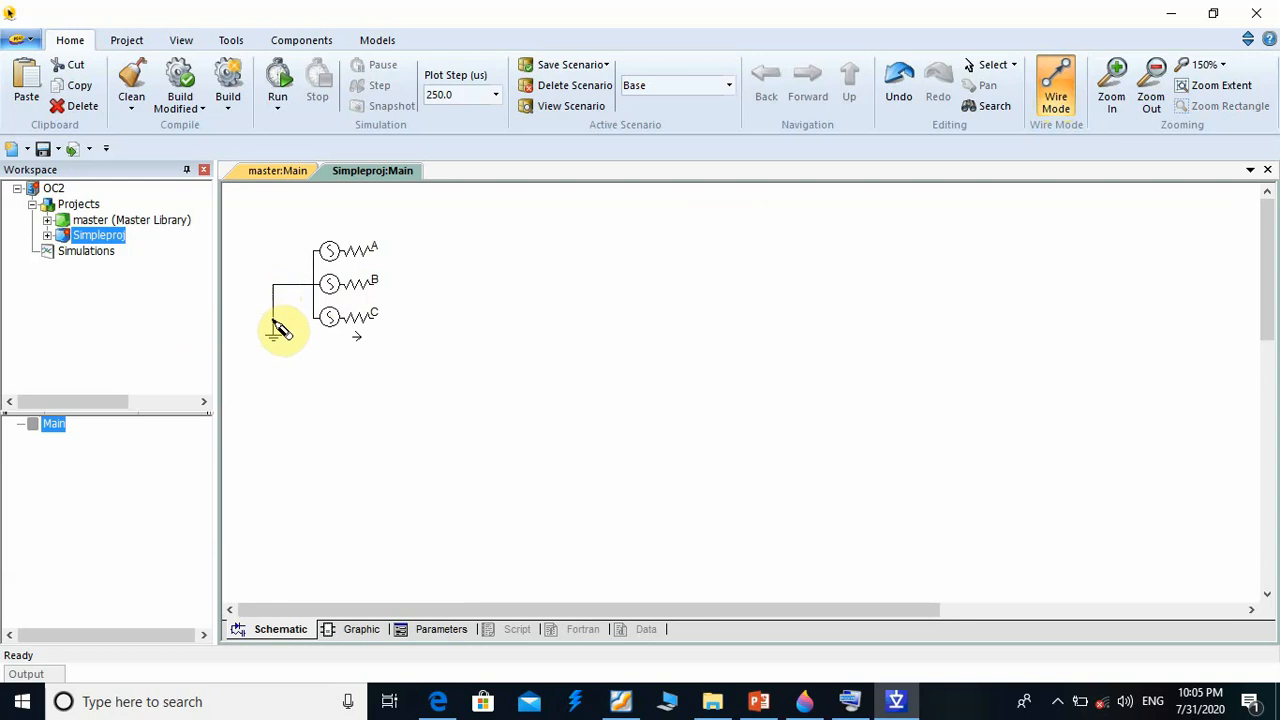
click(273, 321)
key(Escape)
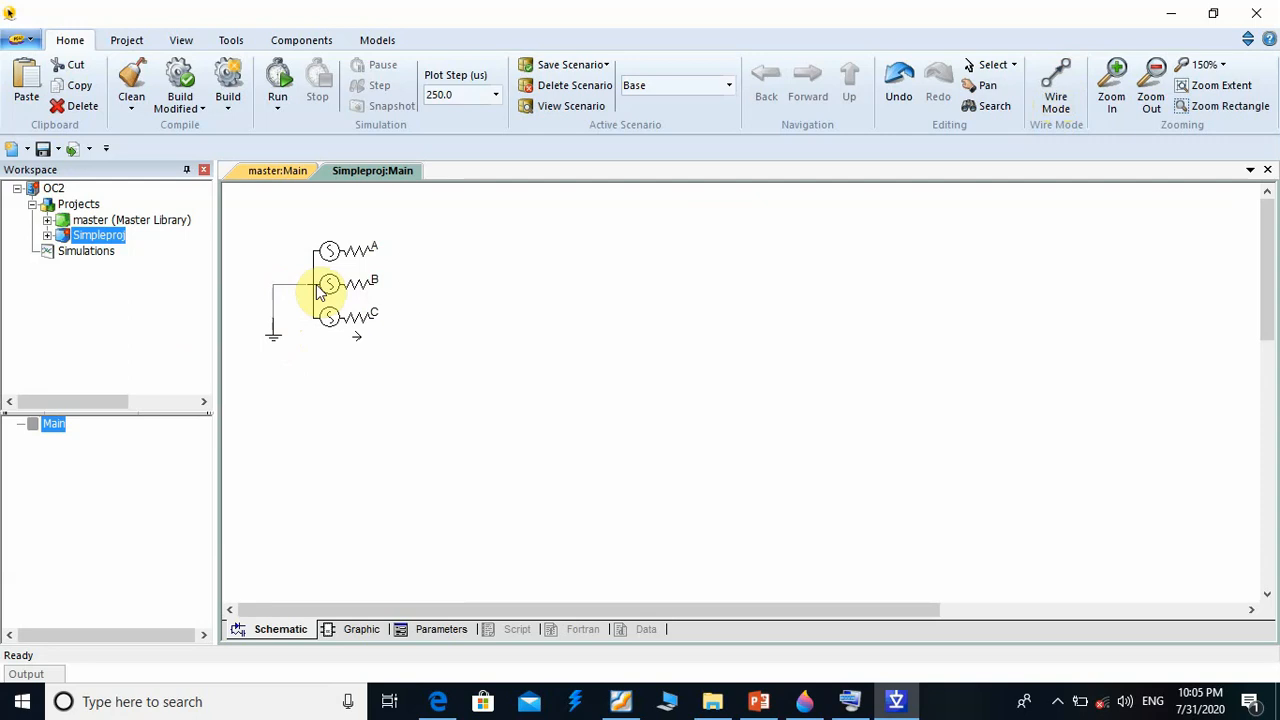
Open the three-phase source's configuration and set its Source Impedance Type to L
mouse_move(318, 290)
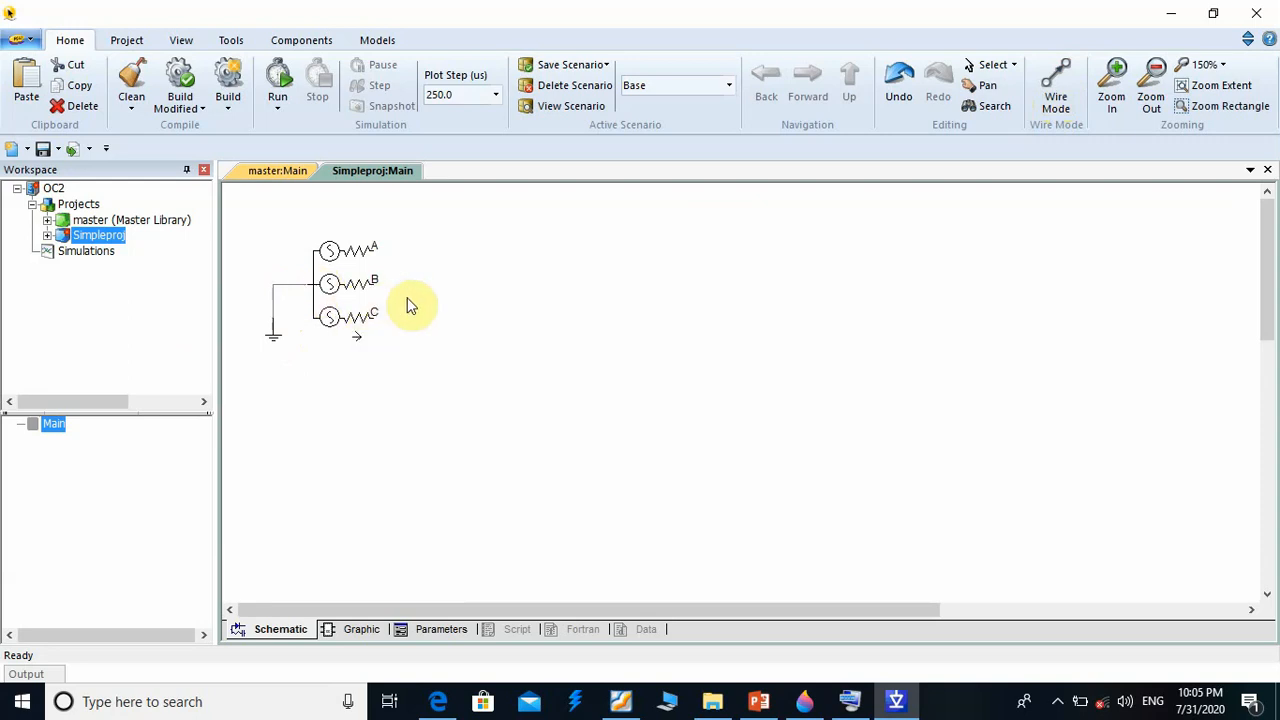
double_click(338, 290)
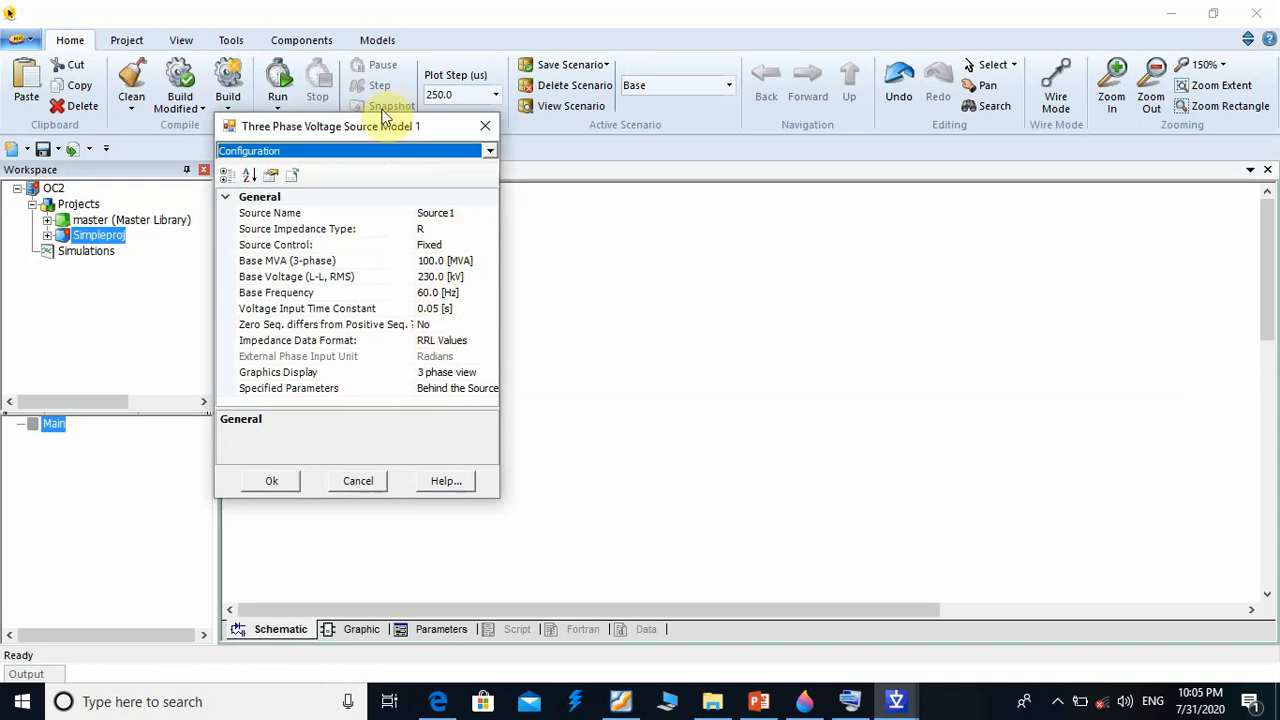
drag(360, 130, 571, 128)
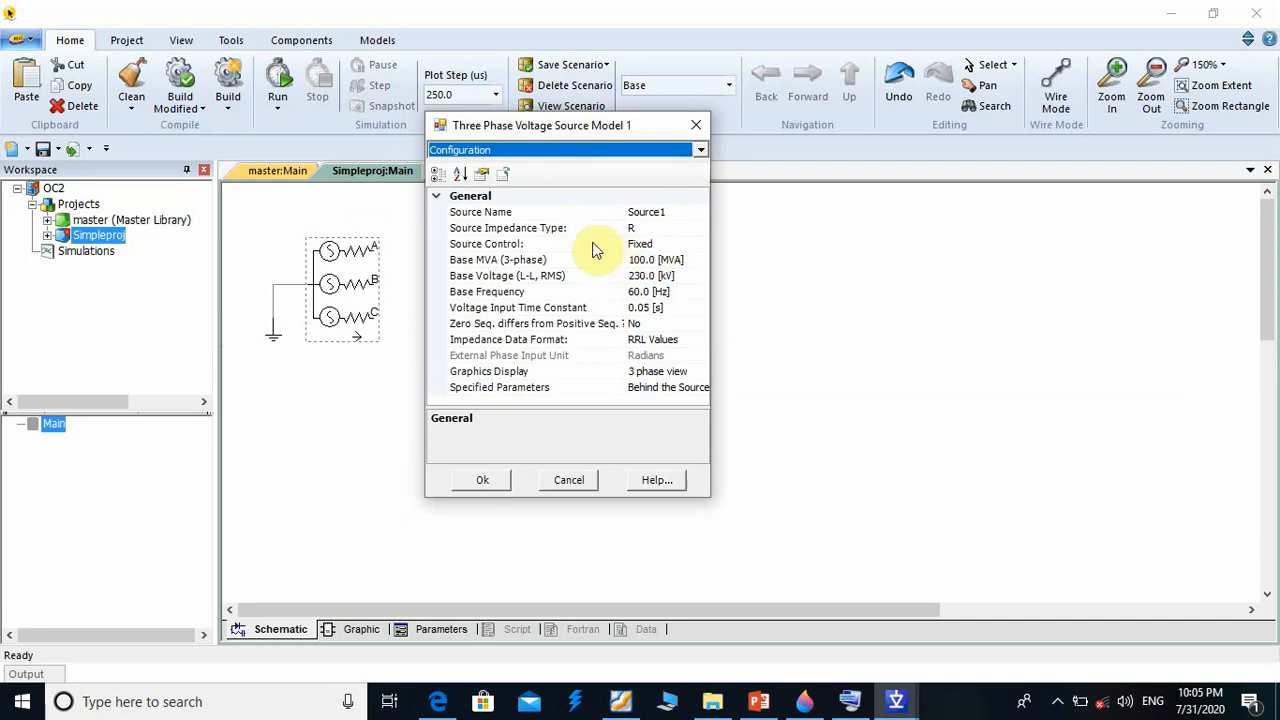
click(683, 232)
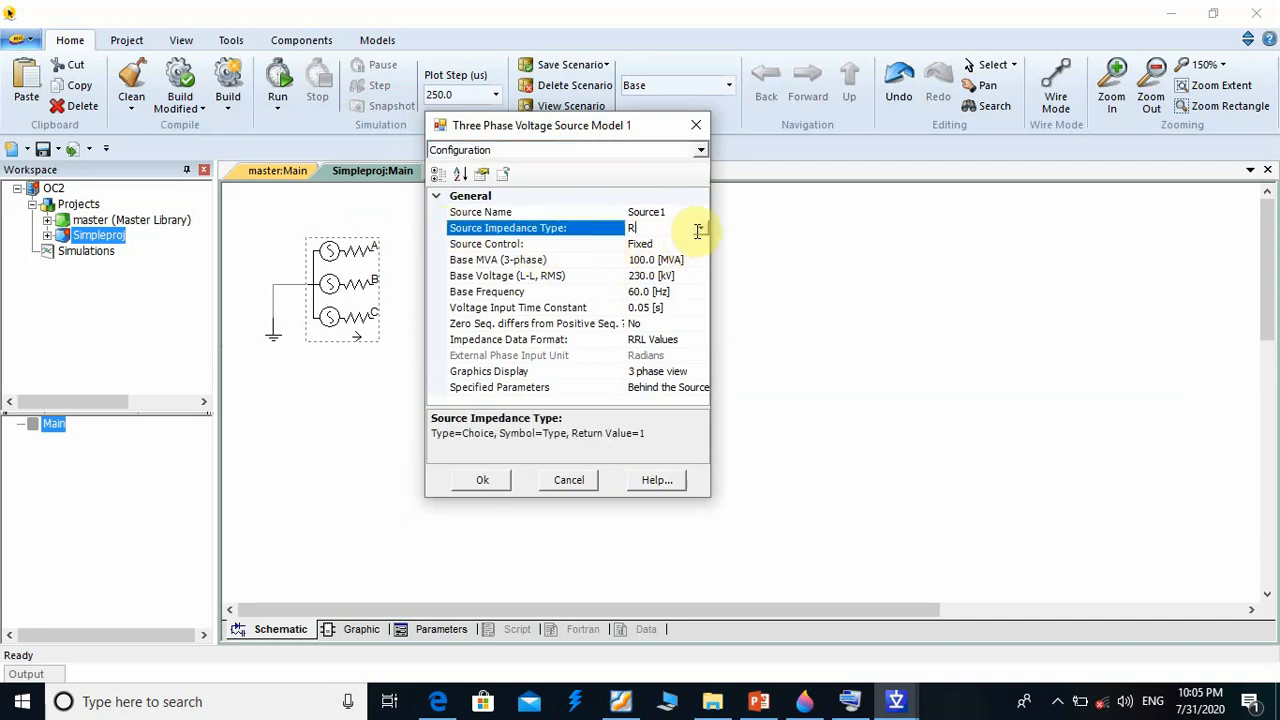
click(700, 229)
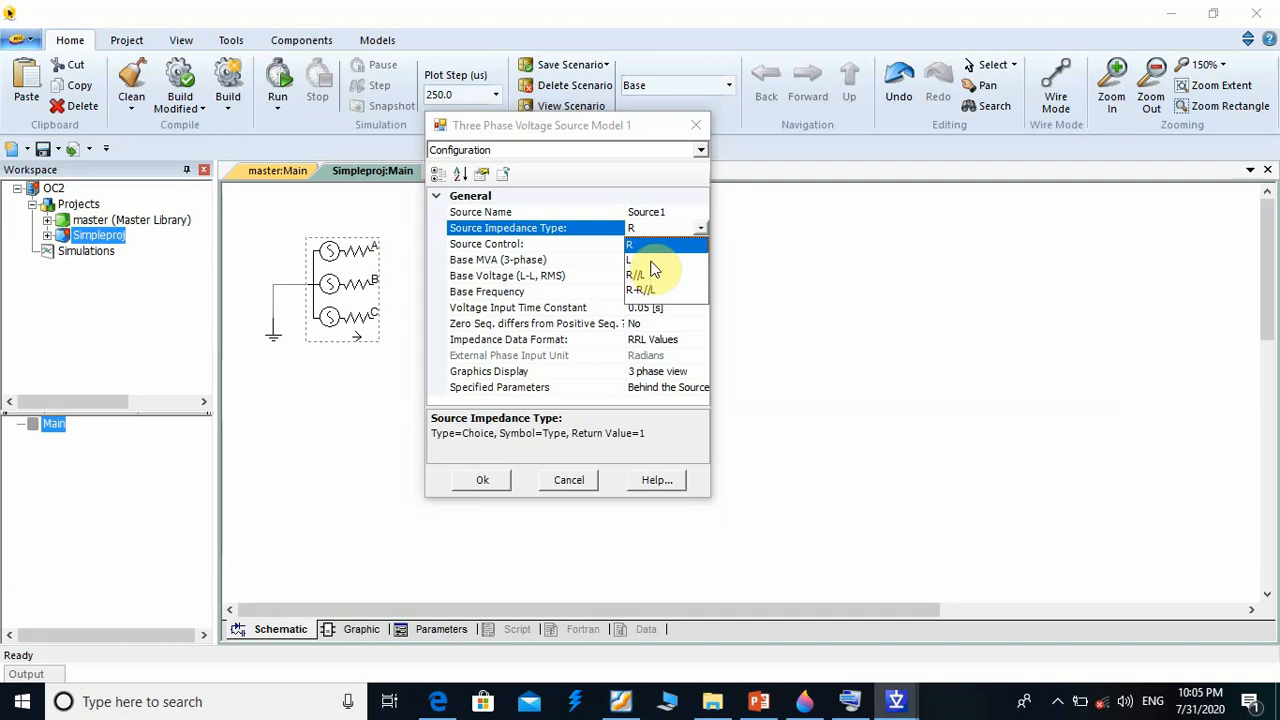
click(648, 260)
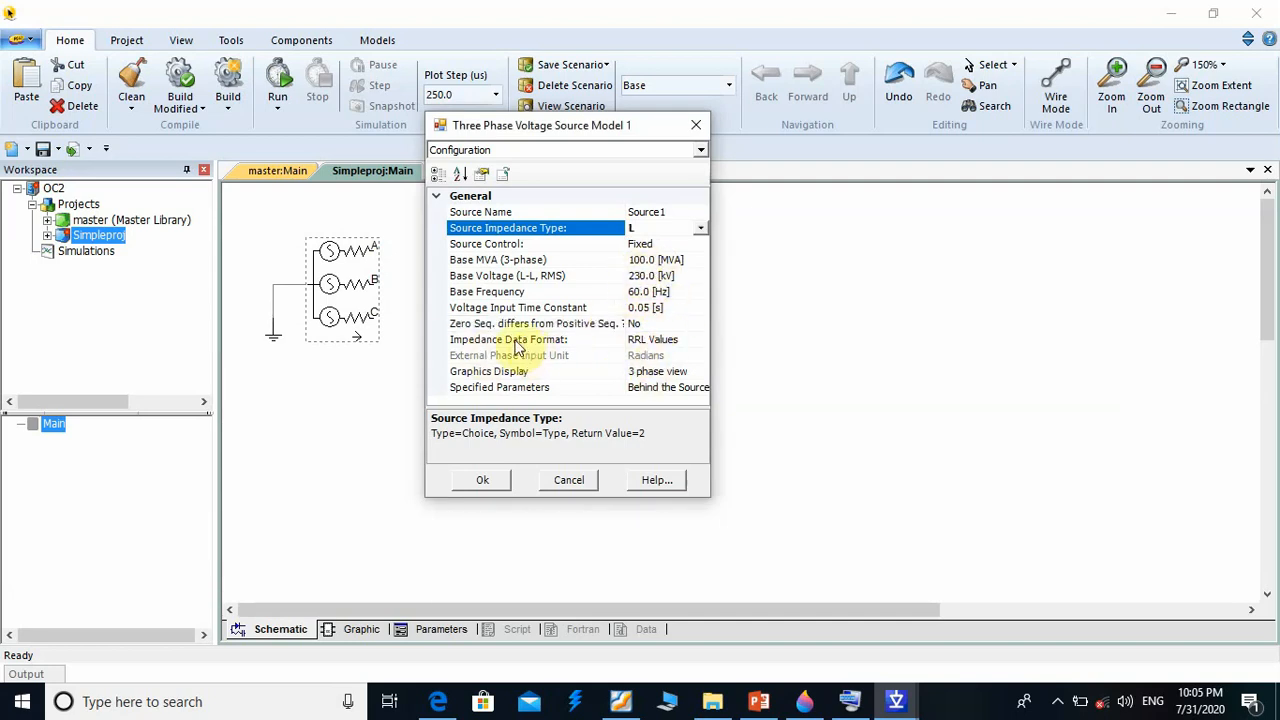
Set the three-phase source's Impedance Data Format to Impedance
click(690, 340)
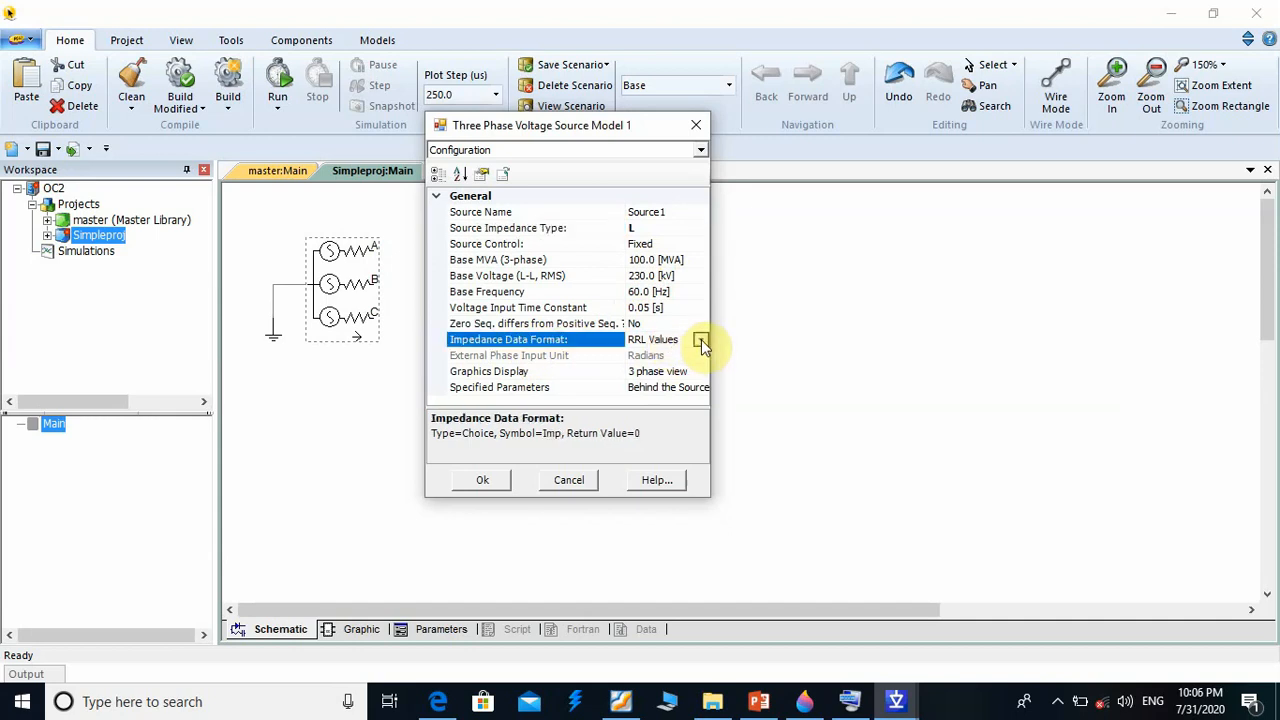
click(702, 341)
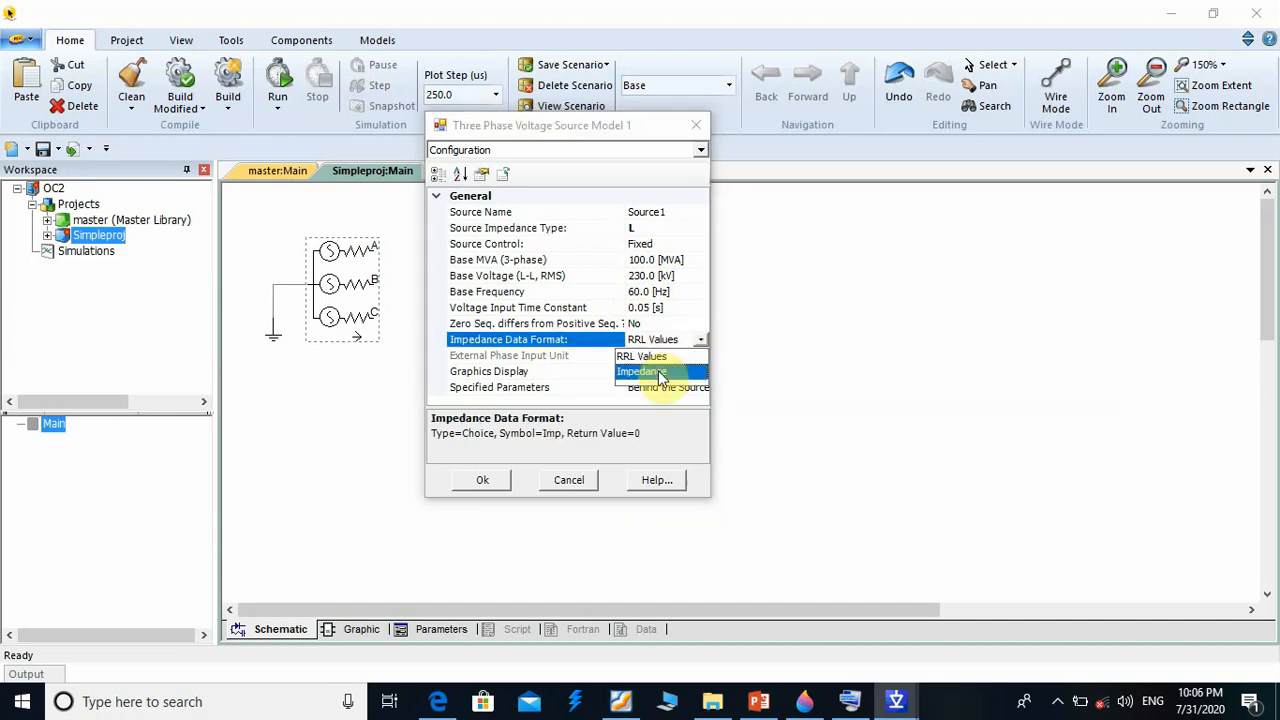
click(660, 374)
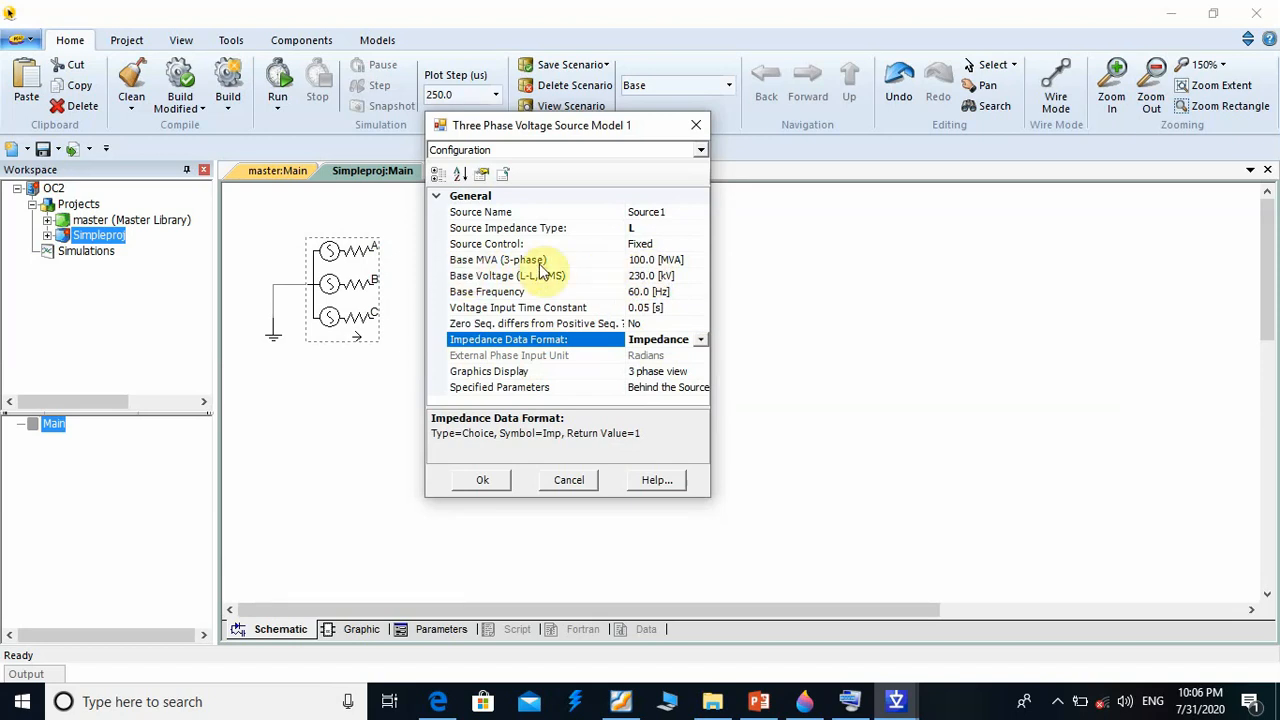
Set the source's Base Voltage (L-L, RMS) to 33.0 kV and its Base Frequency to 50.0 Hz
click(645, 279)
key(BackSpace)
key(BackSpace)
key(BackSpace)
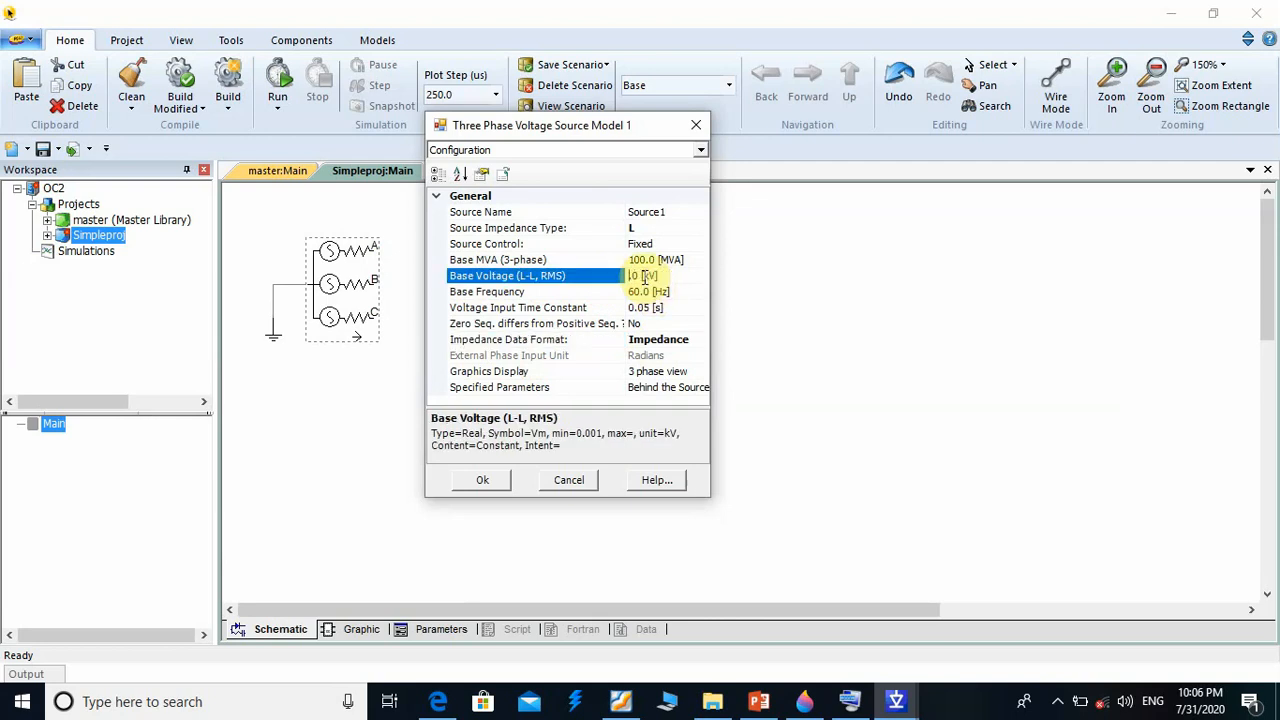
text(33)
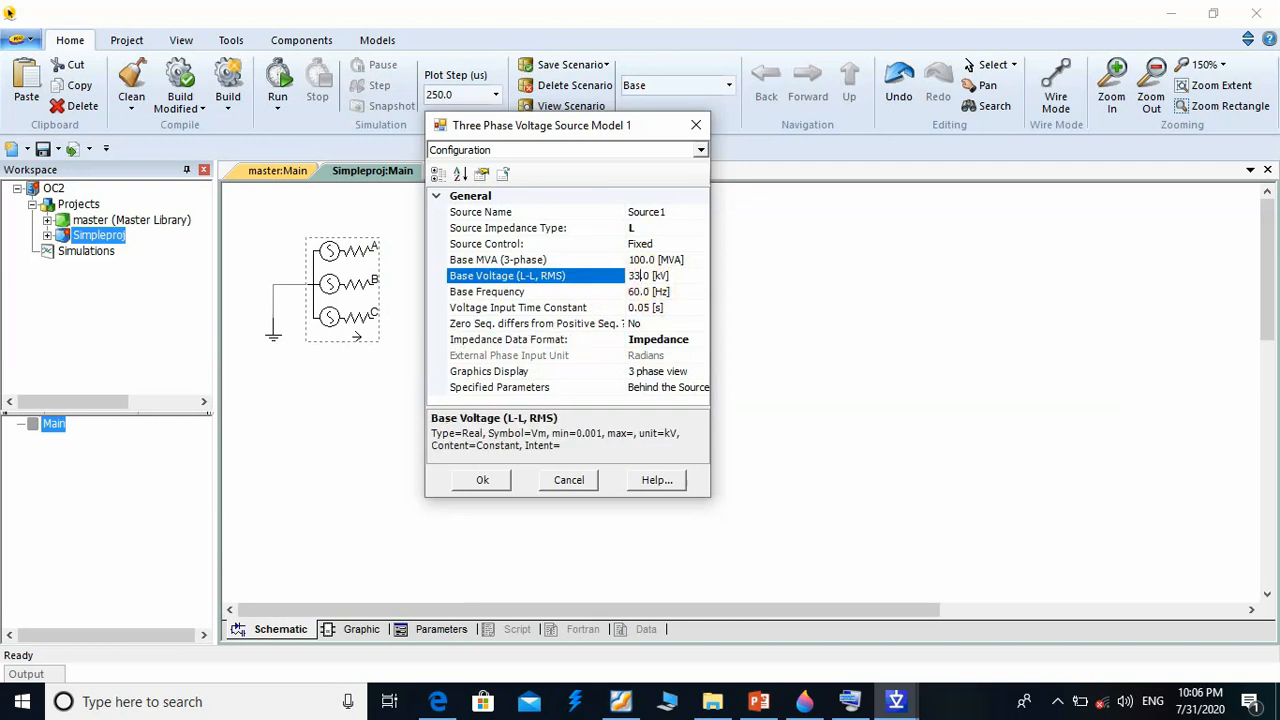
click(636, 293)
key(BackSpace)
text(5)
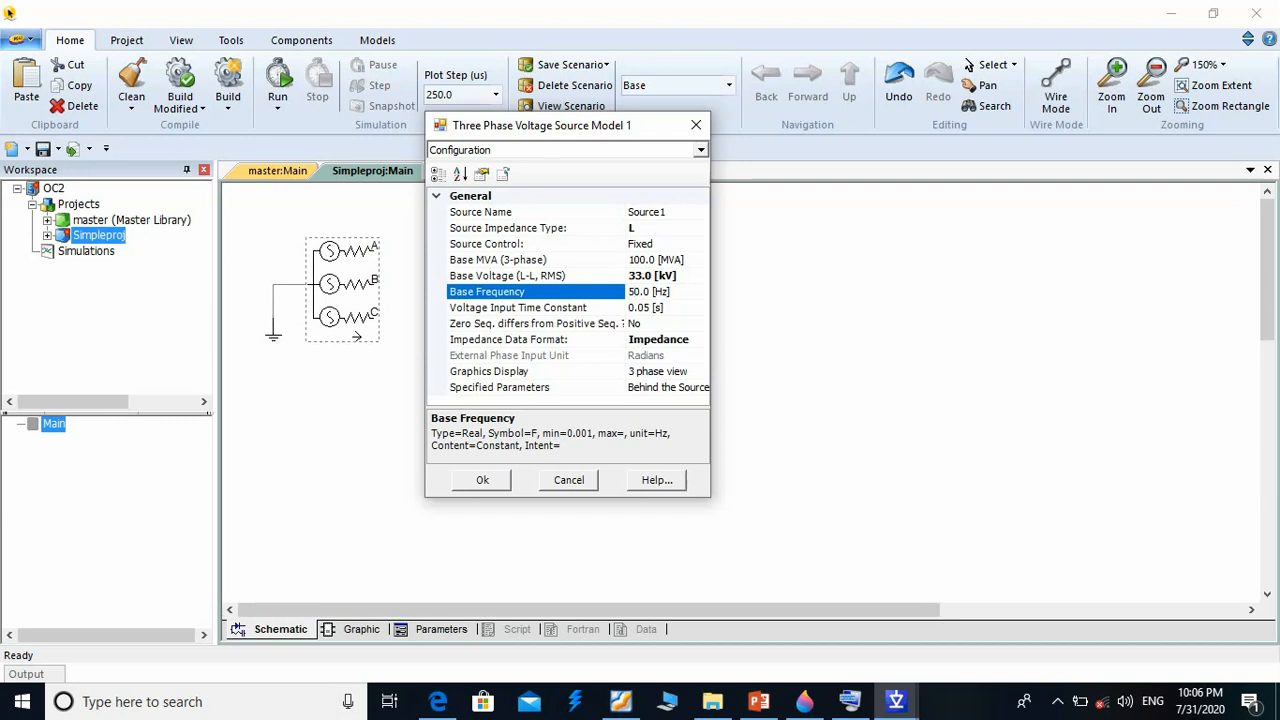
key(Return)
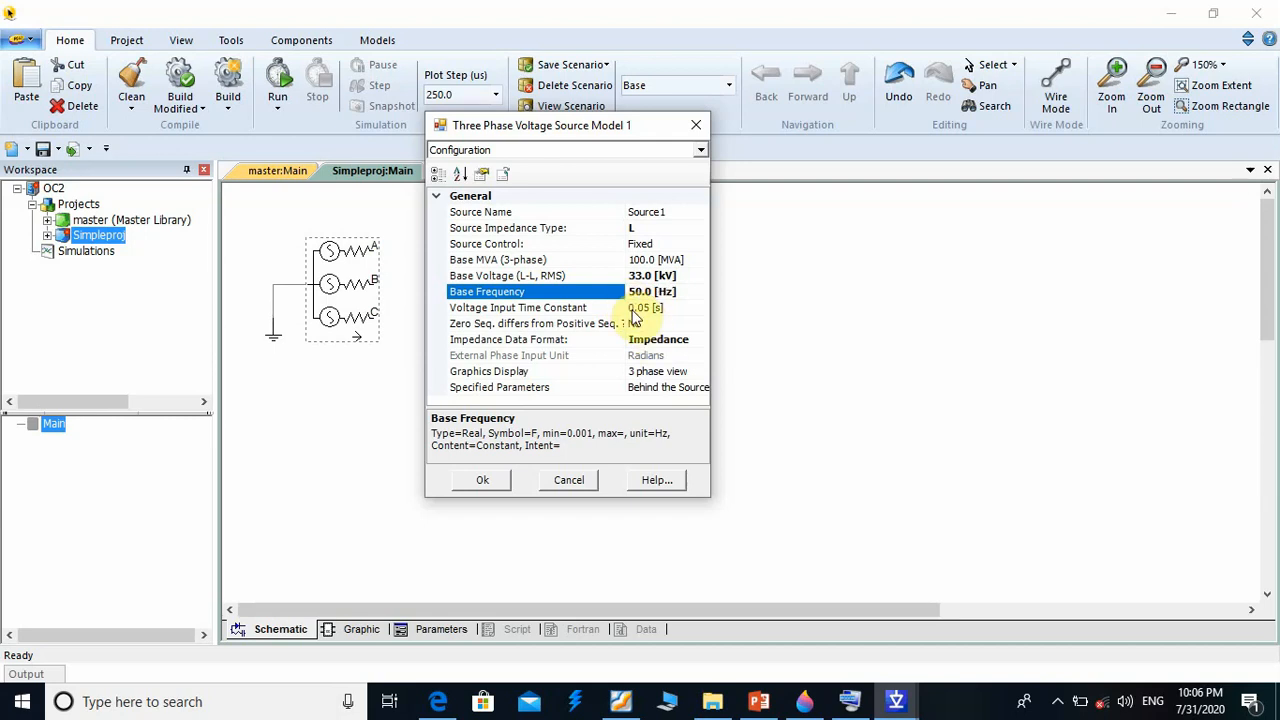
Set the source's Graphics Display to Single line view
click(637, 310)
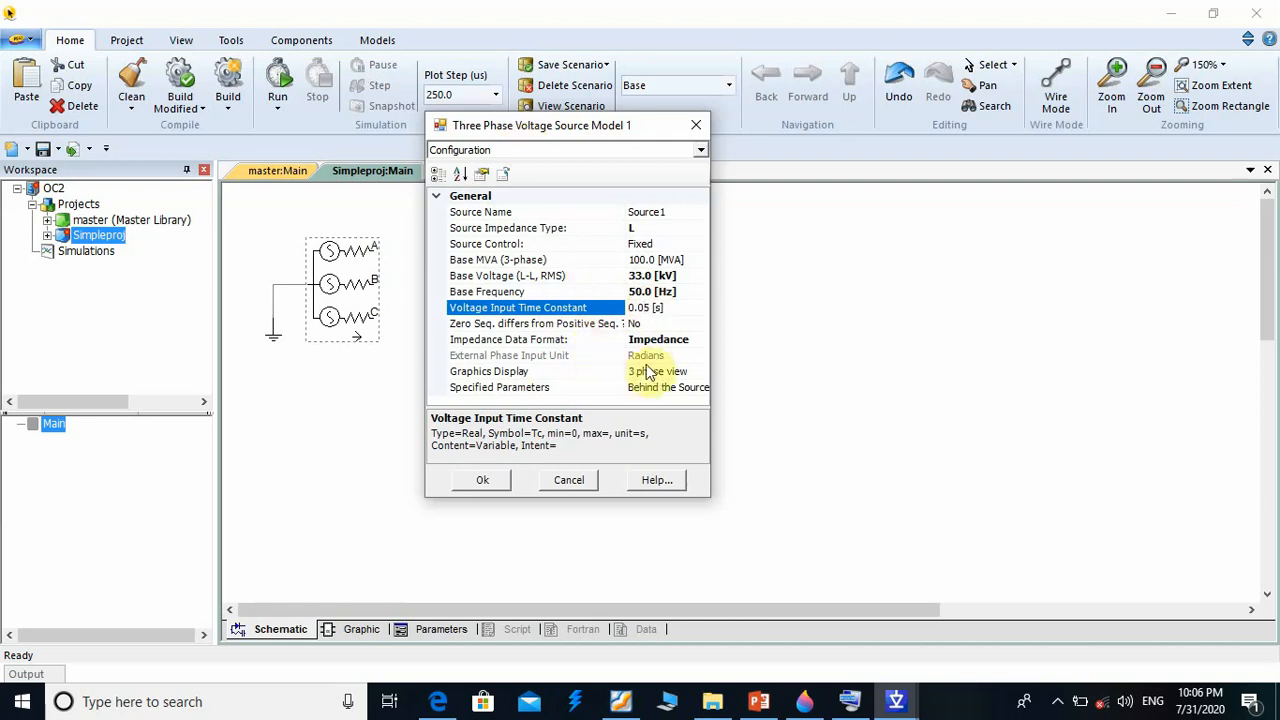
click(686, 371)
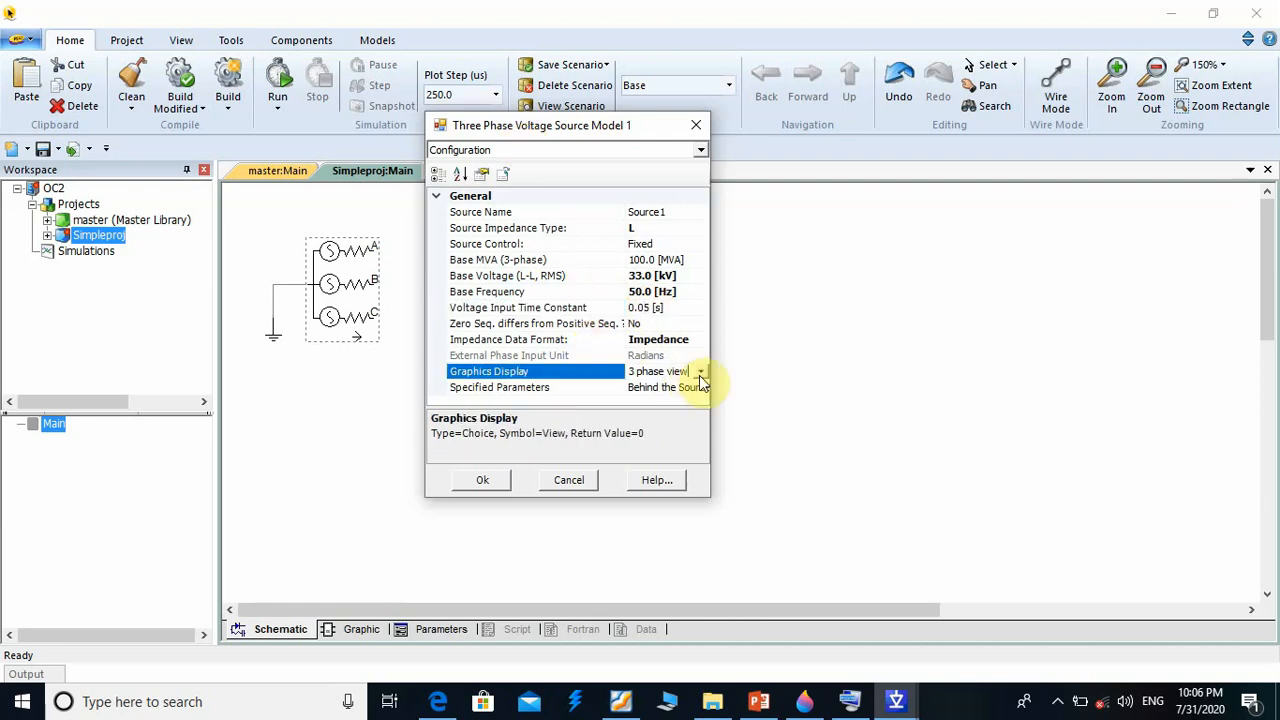
click(699, 373)
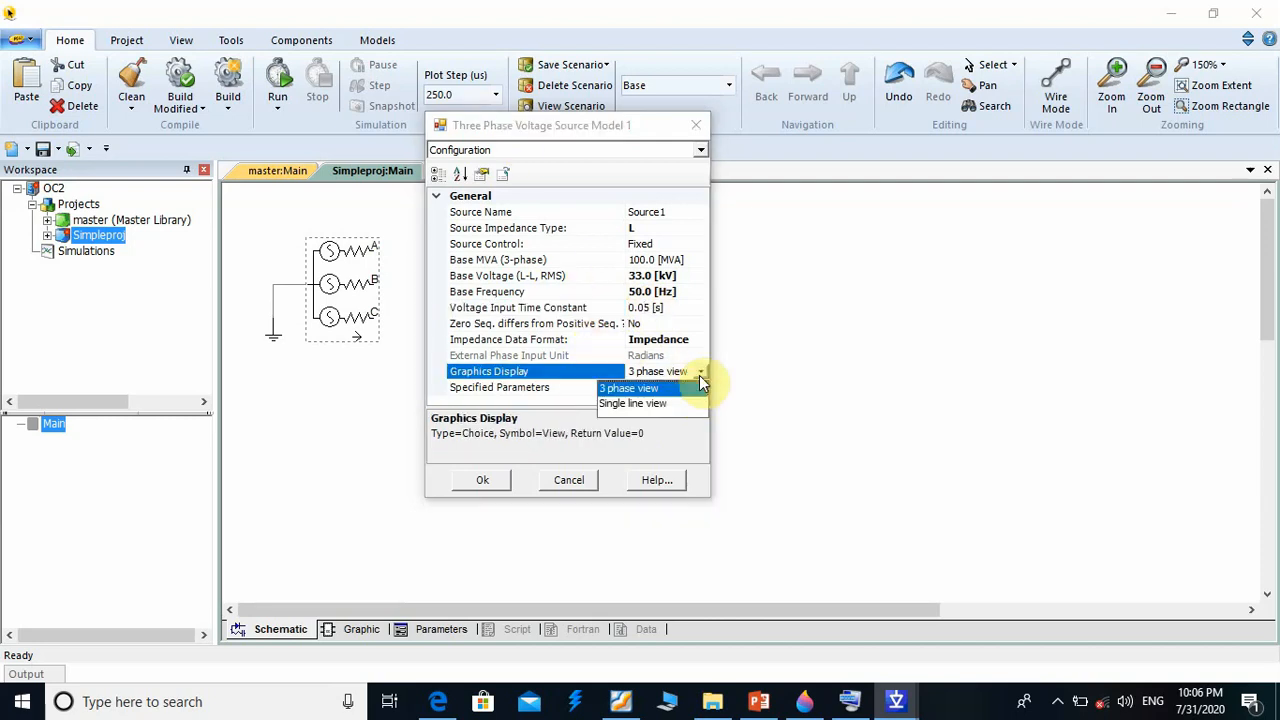
click(654, 401)
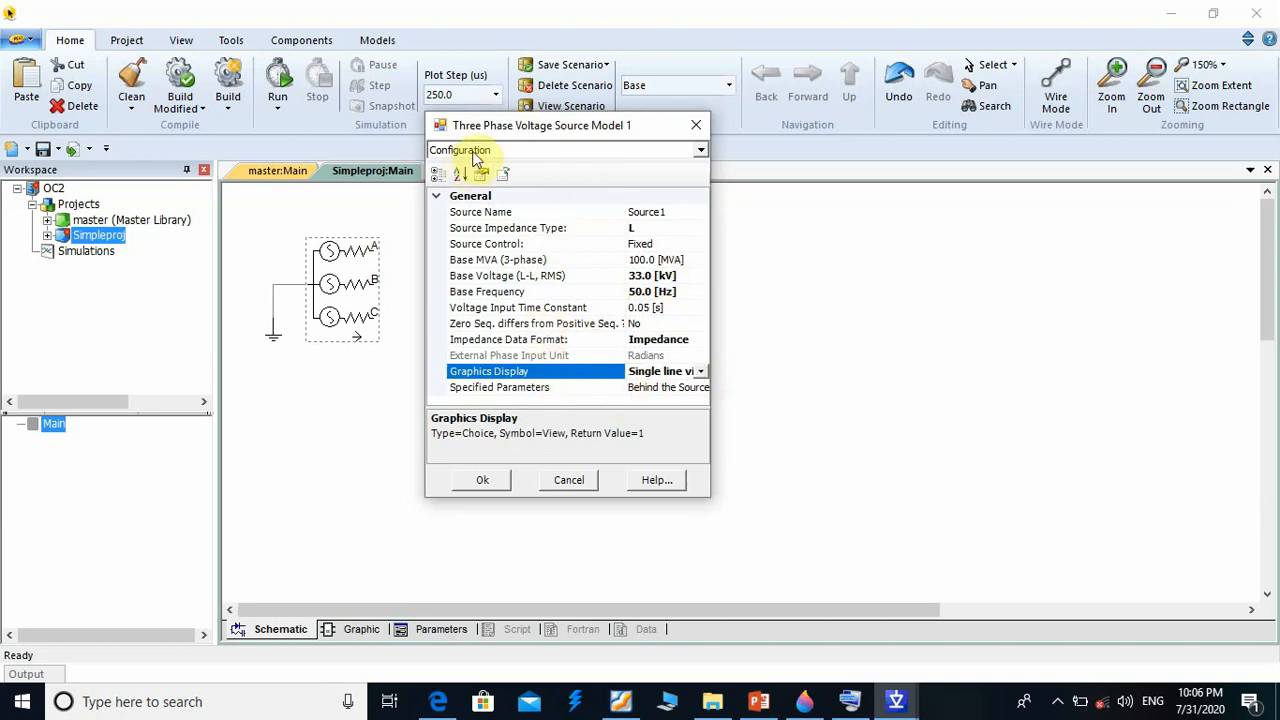
Review the source's Positive Sequence Impedance parameters
click(702, 151)
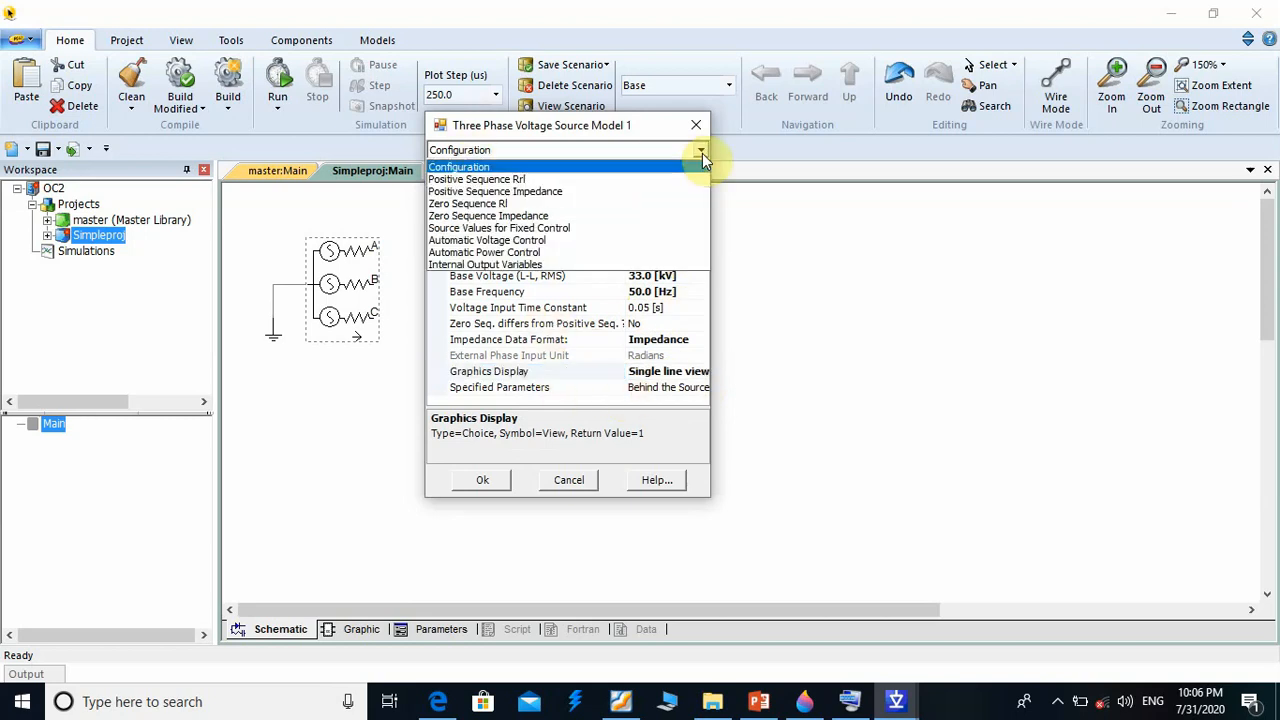
click(527, 199)
click(634, 213)
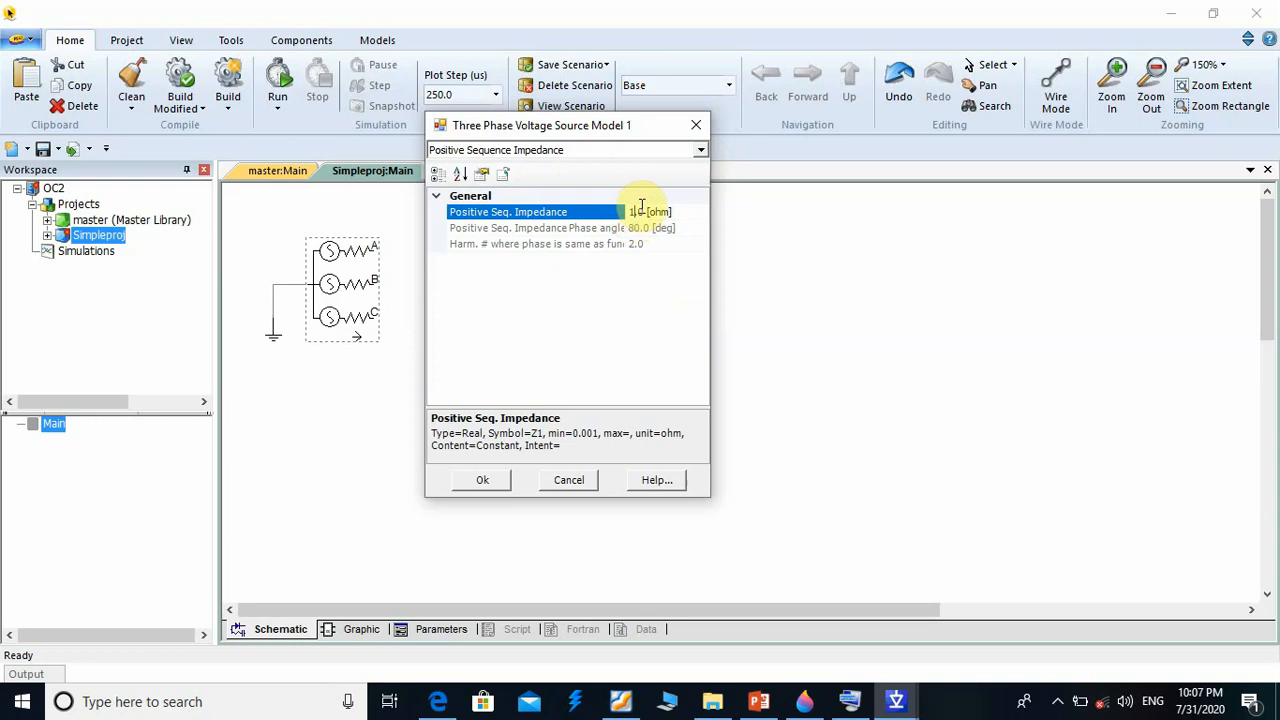
In Source Values for Fixed Control, set the Voltage Magnitude (L-L, RMS) to 33.0 kV and the Frequency to 50.0 Hz
click(699, 152)
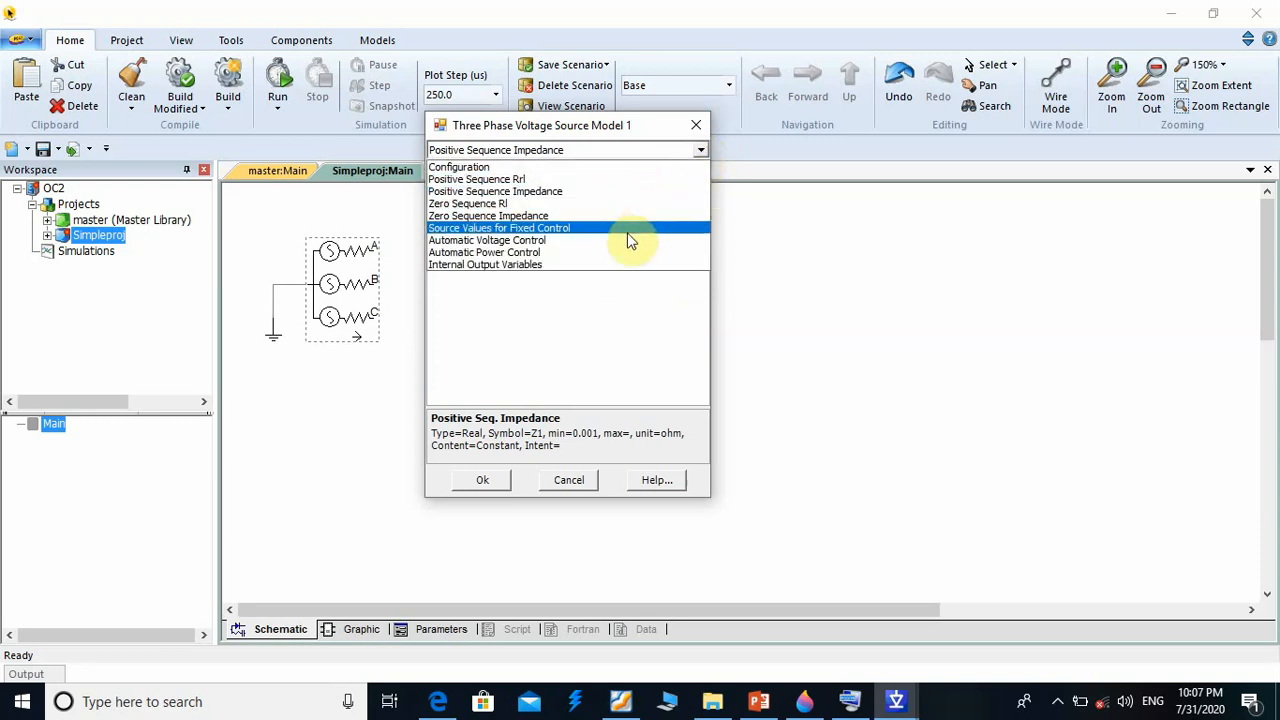
click(575, 230)
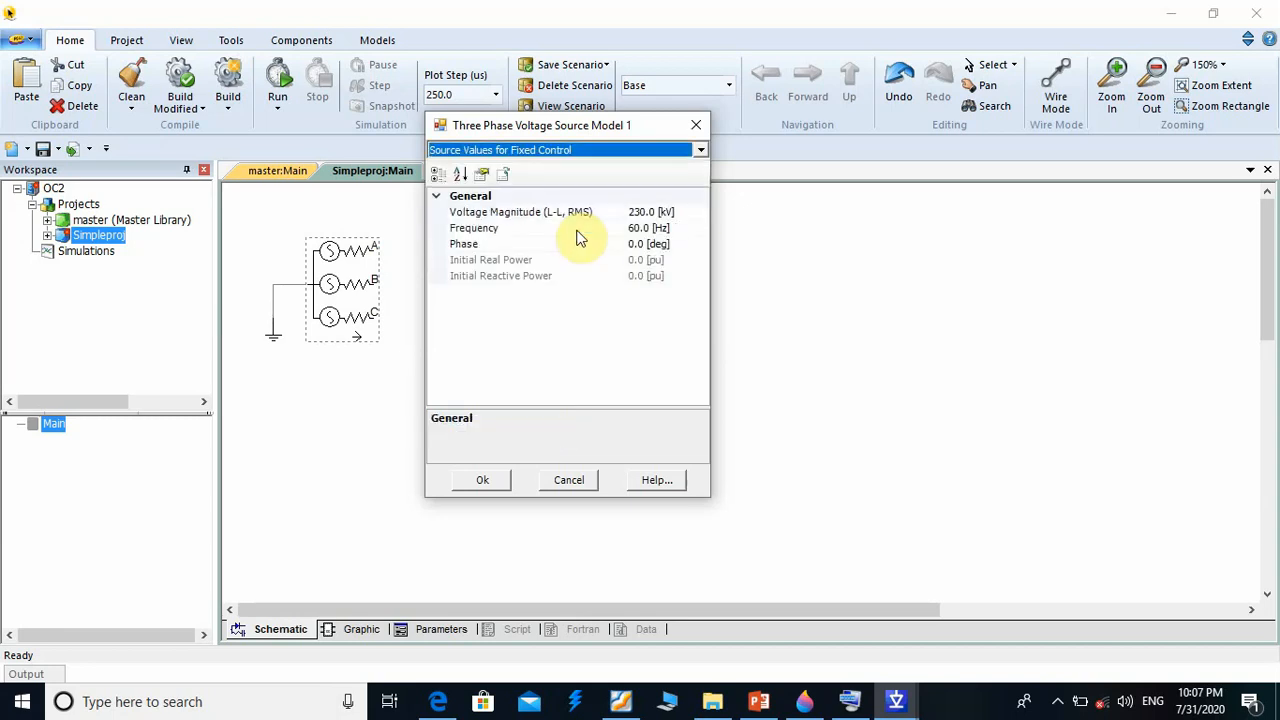
click(646, 212)
key(BackSpace)
key(BackSpace)
key(BackSpace)
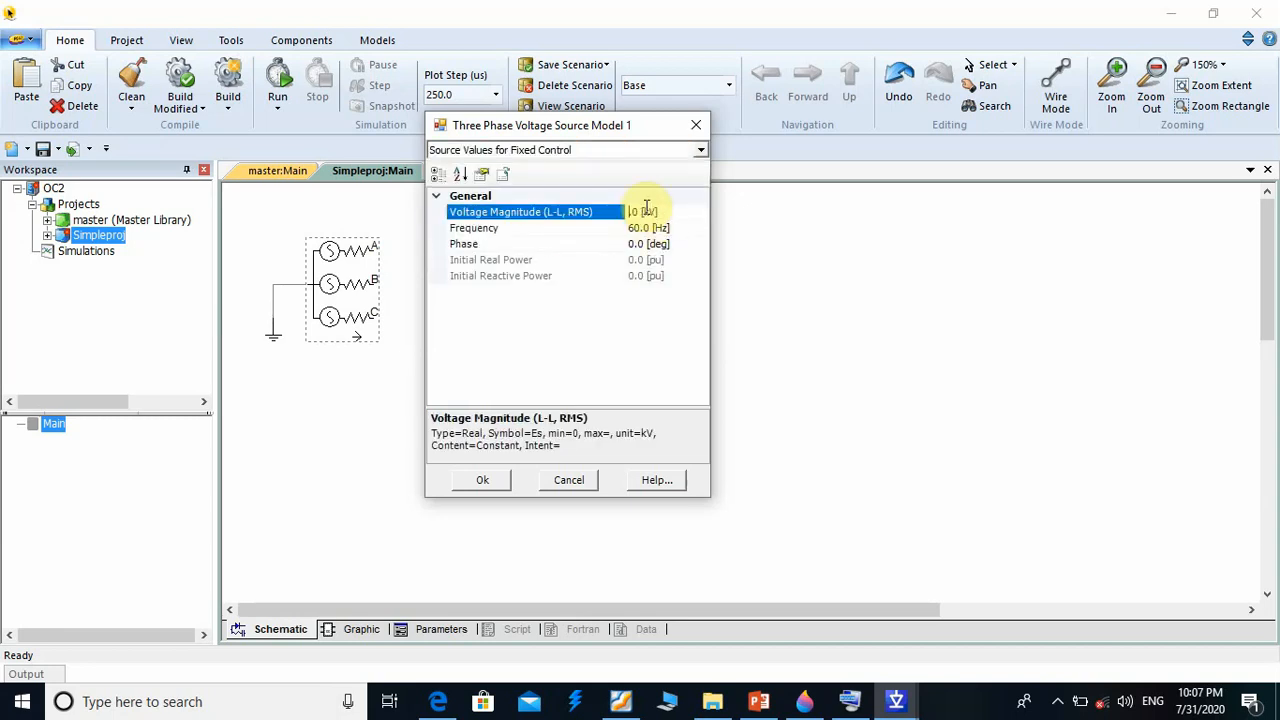
text(33.)
click(636, 228)
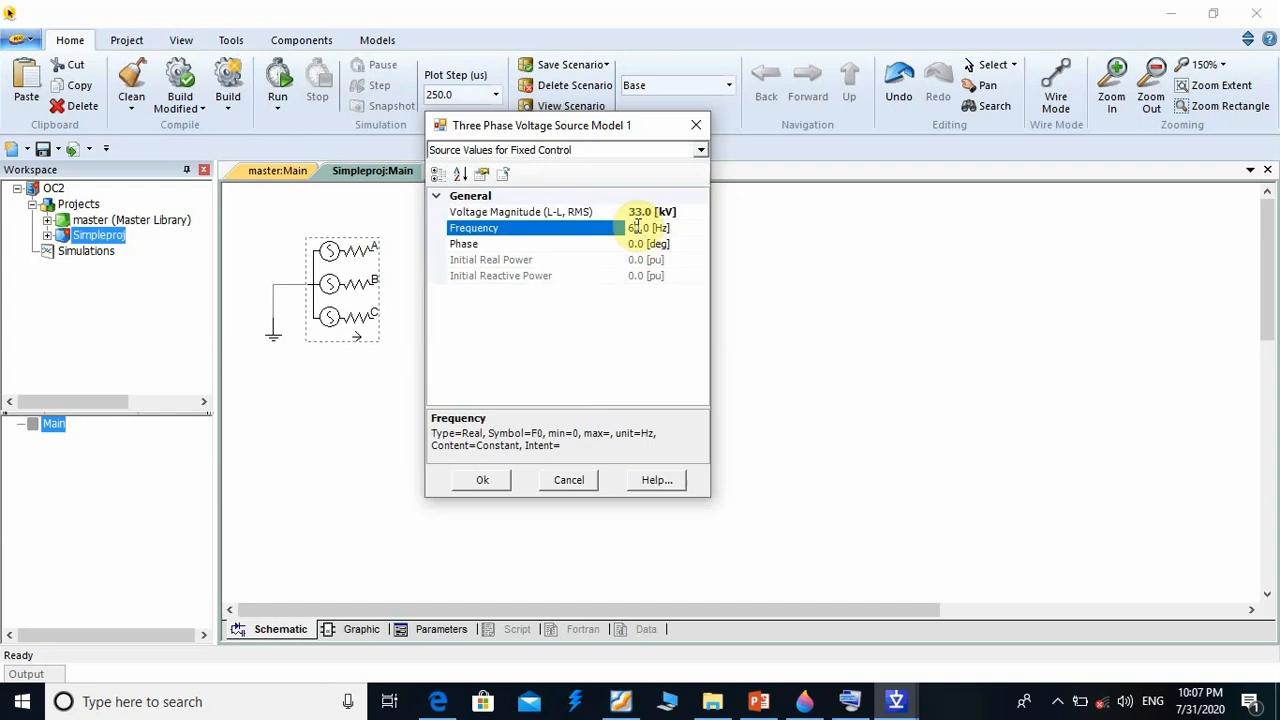
key(BackSpace)
text(5)
key(Return)
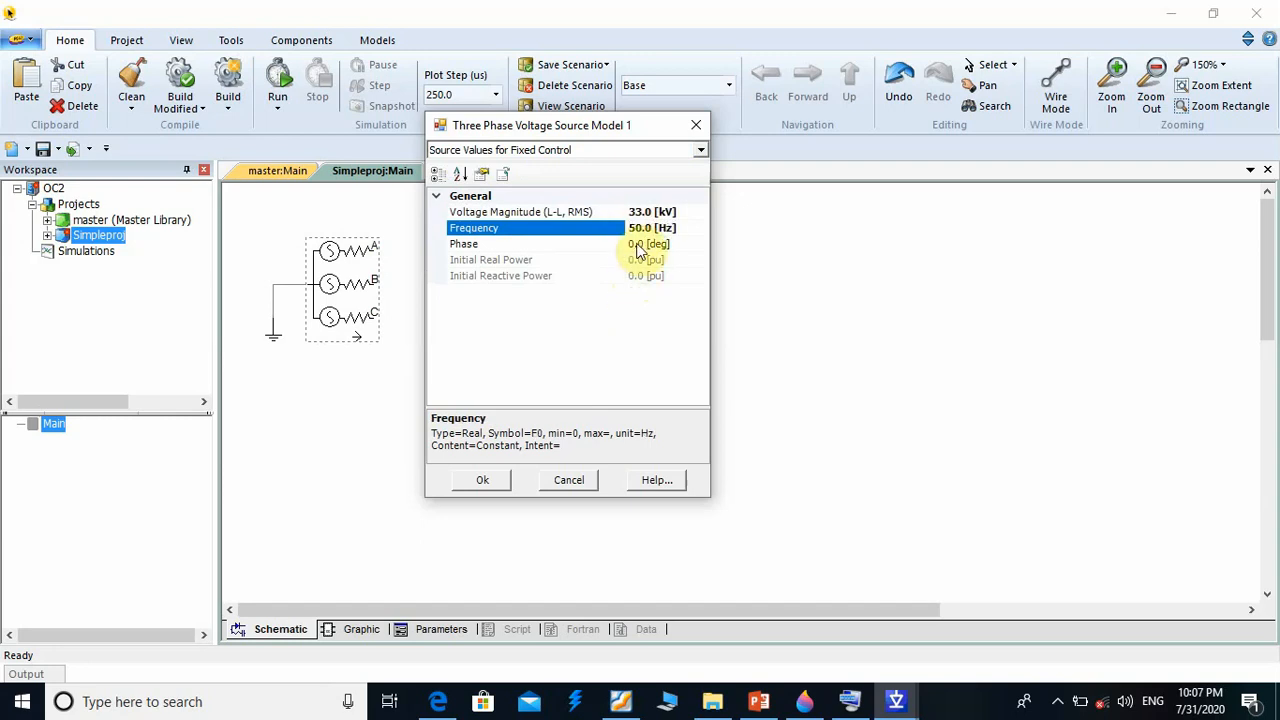
In the source's Configuration parameters, set "Zero Seq. differs from Positive Seq. ?" to Yes
click(701, 152)
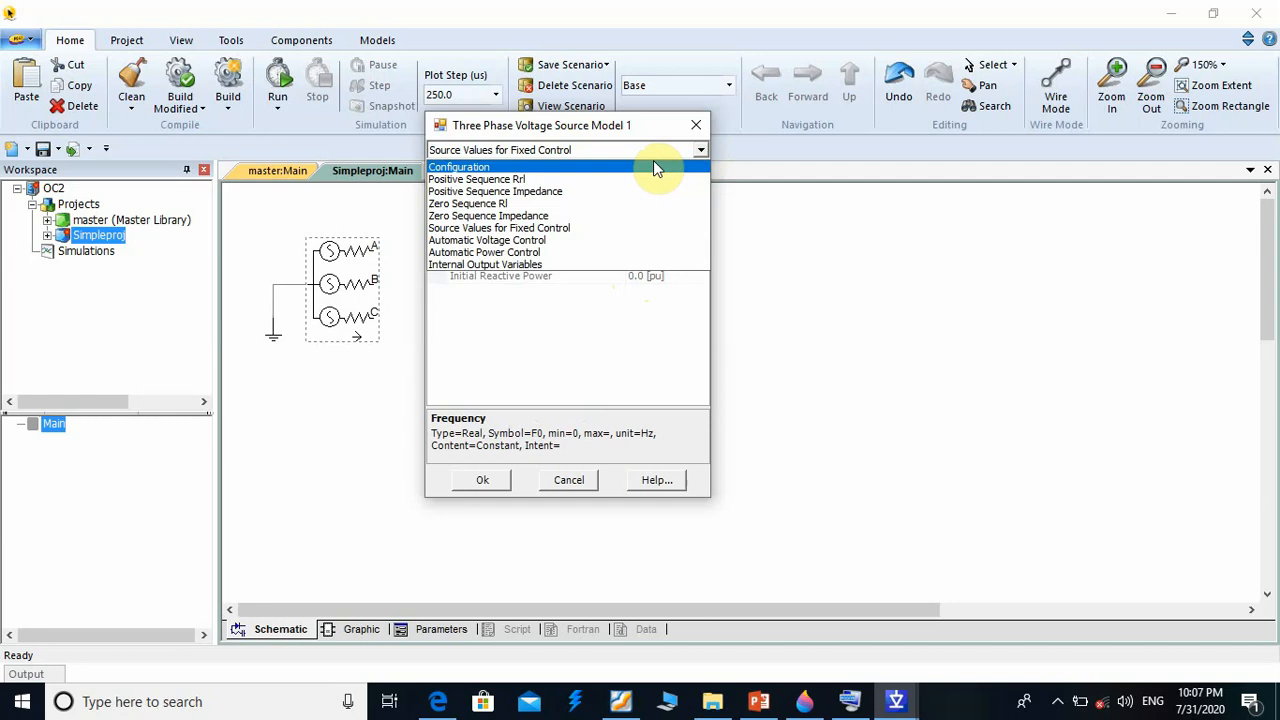
click(652, 170)
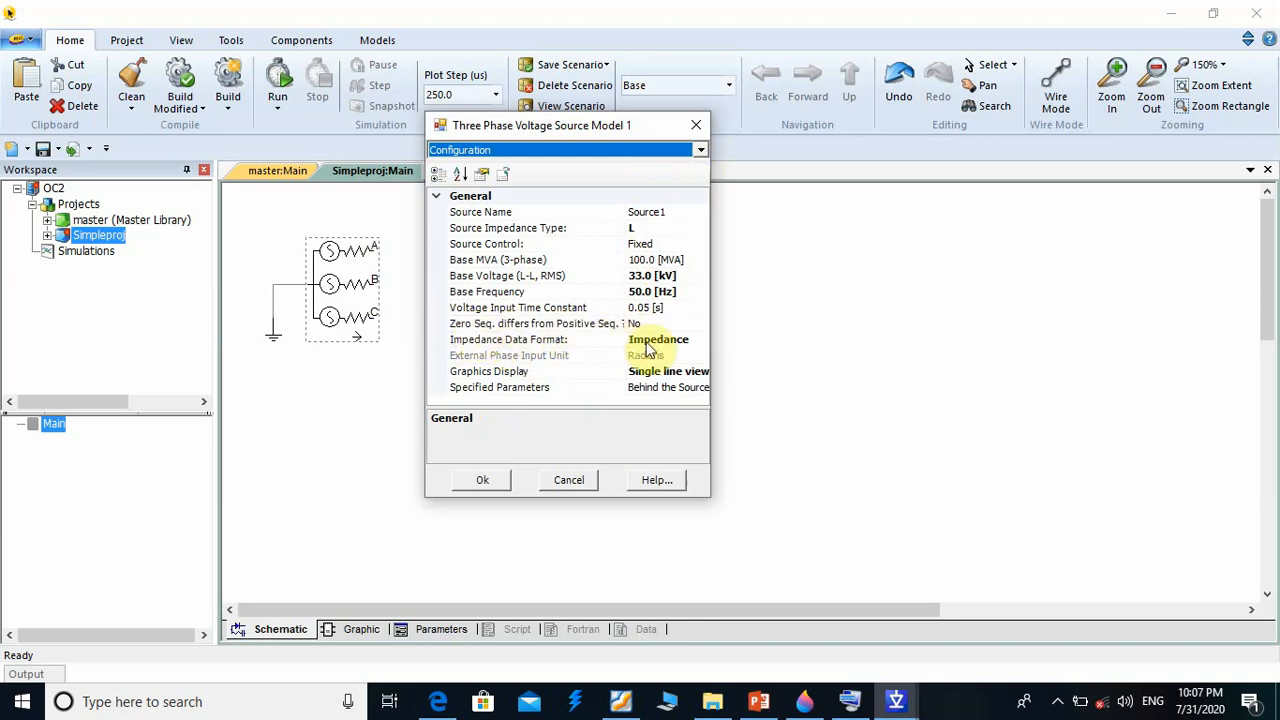
click(701, 327)
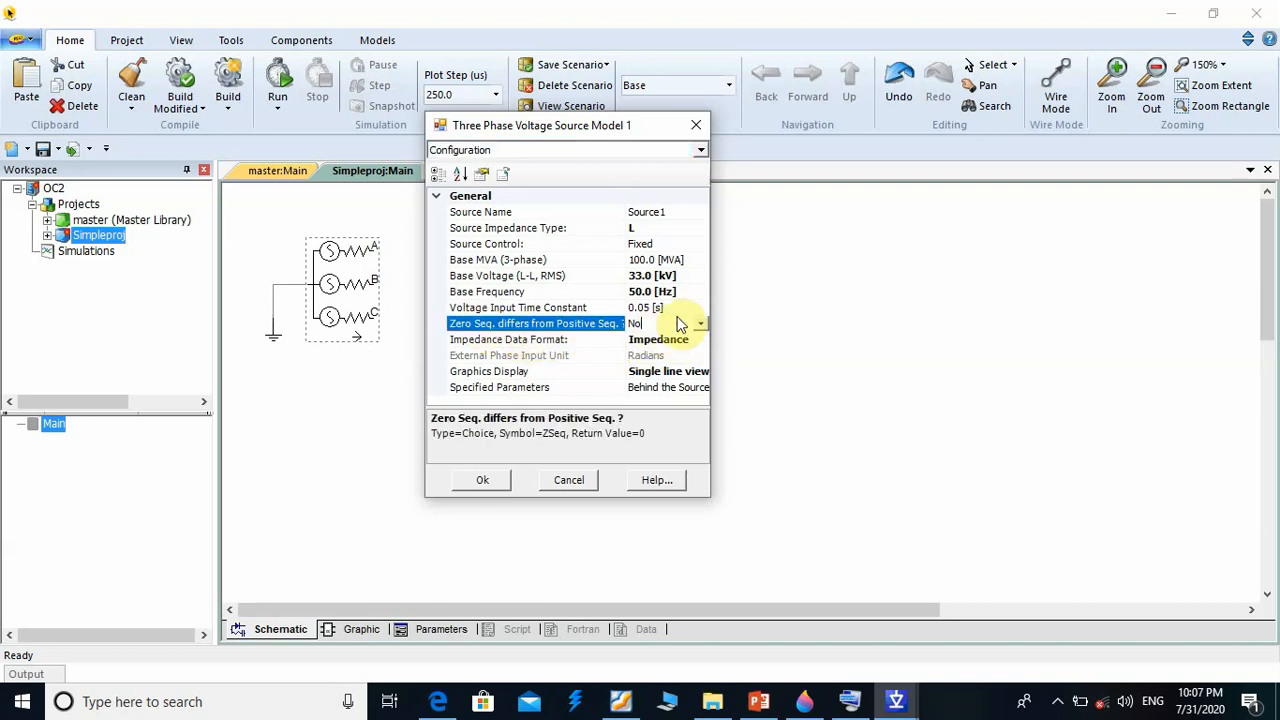
click(701, 325)
click(655, 357)
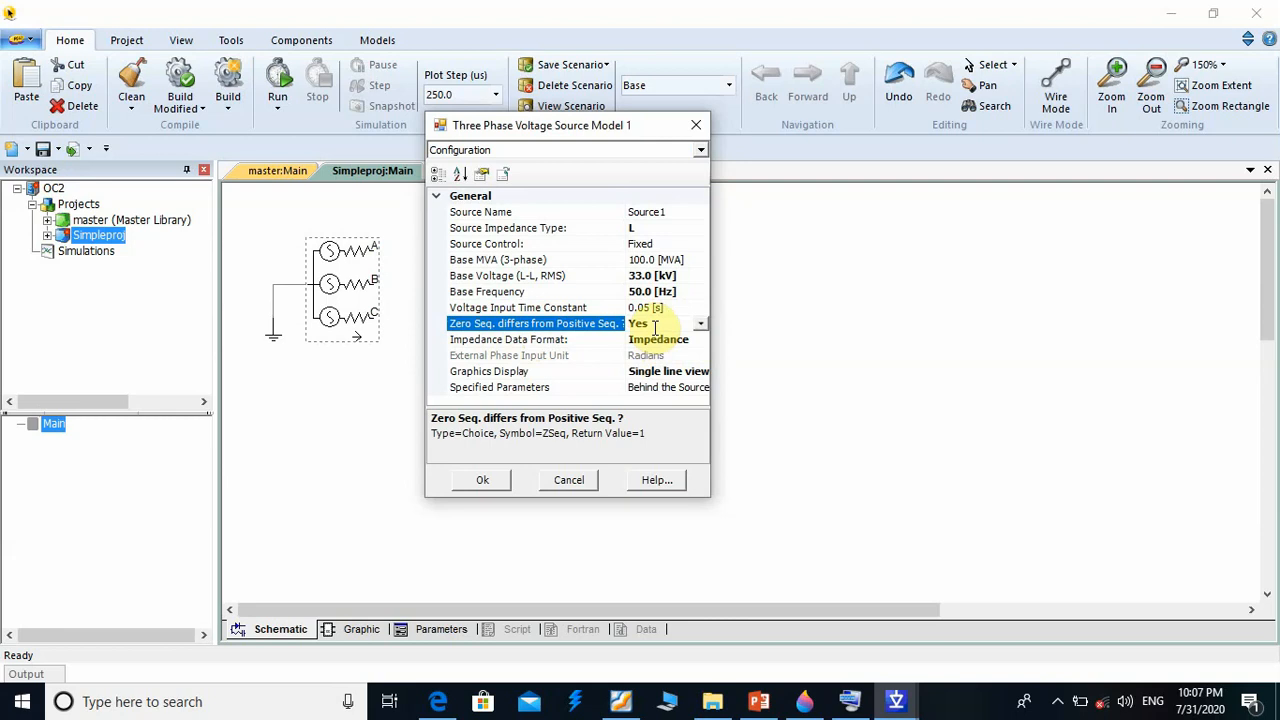
Set the Zero Sequence Impedance to 0.5 ohm with a phase angle of 0.0 deg, and accept the source's parameters
click(701, 149)
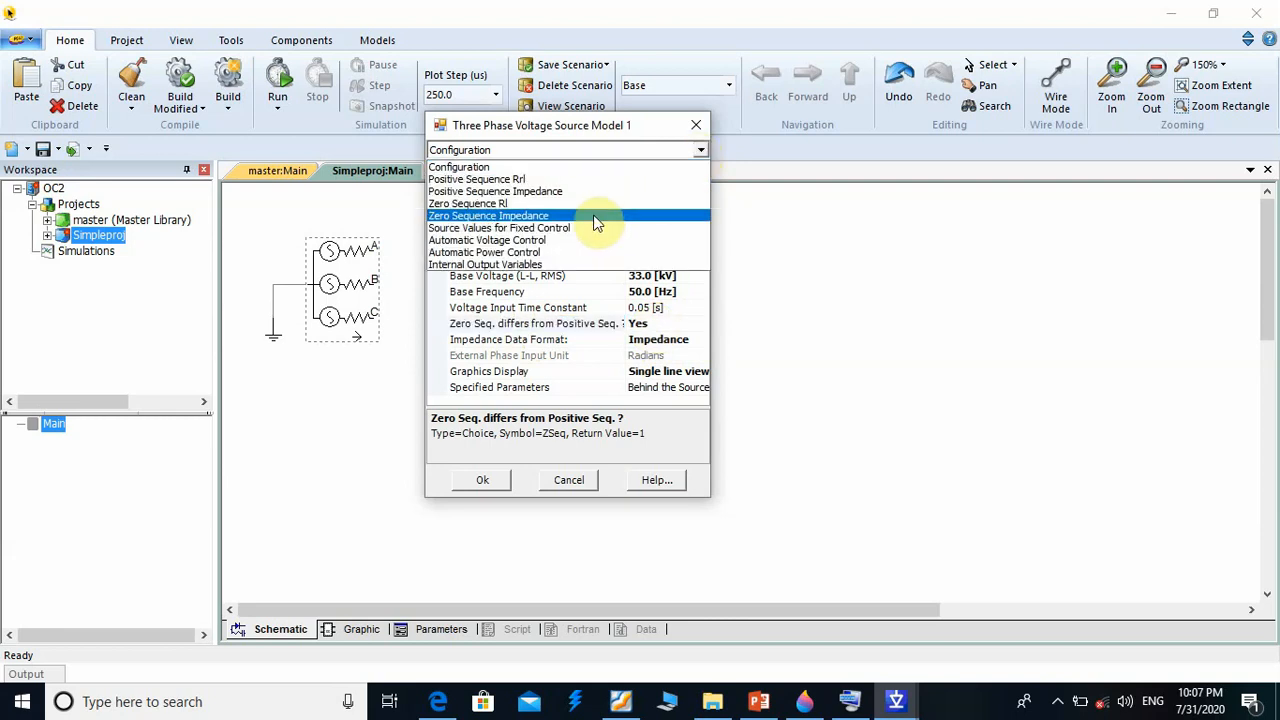
click(535, 218)
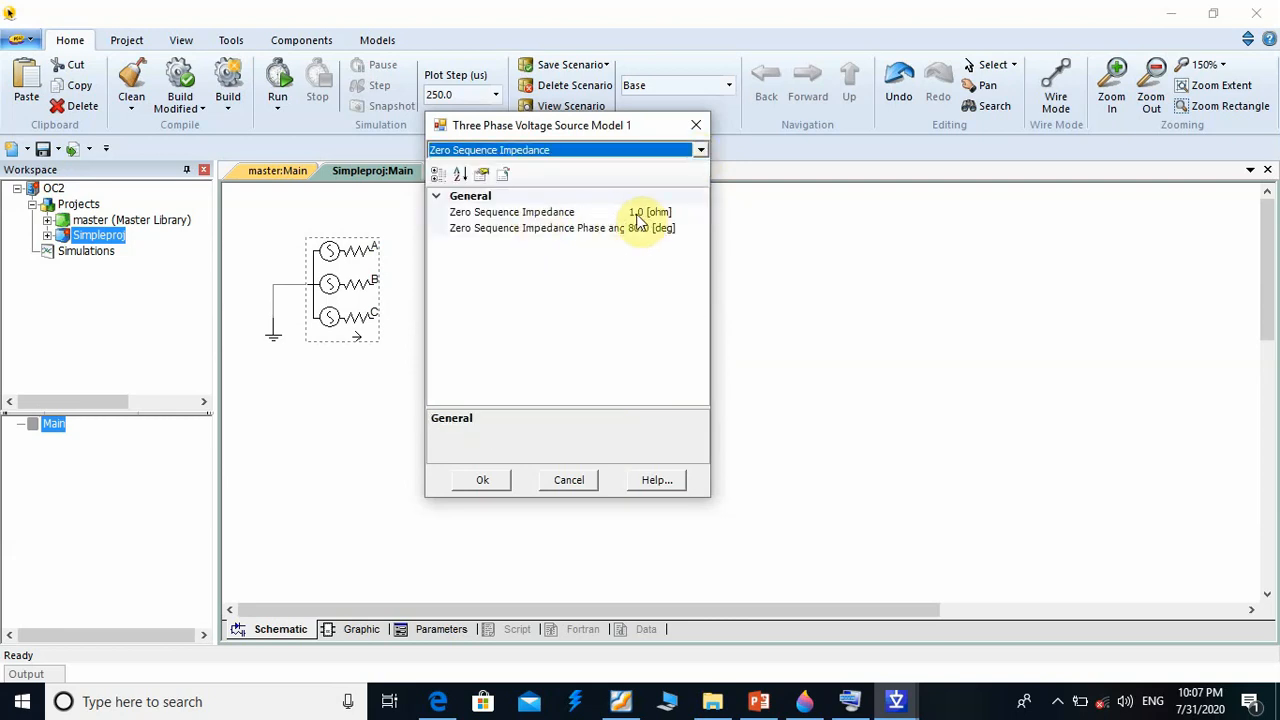
click(633, 213)
key(BackSpace)
text(0)
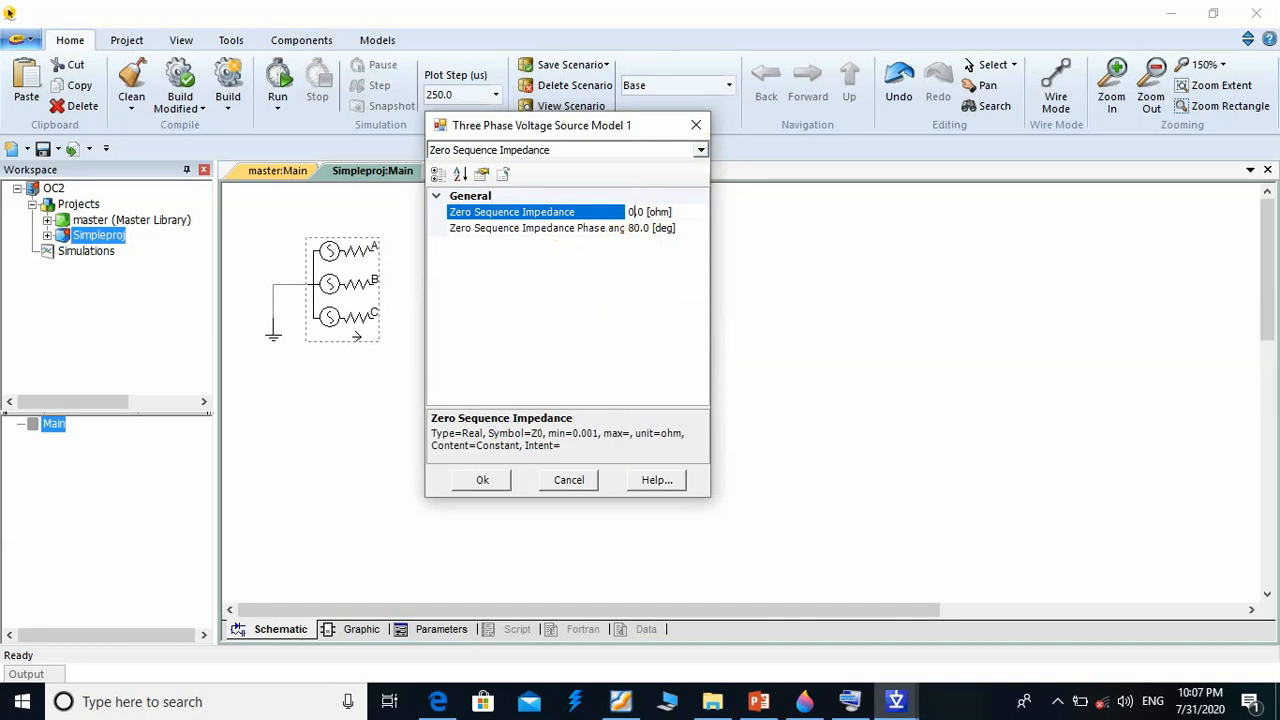
key(BackSpace)
text(5)
click(636, 229)
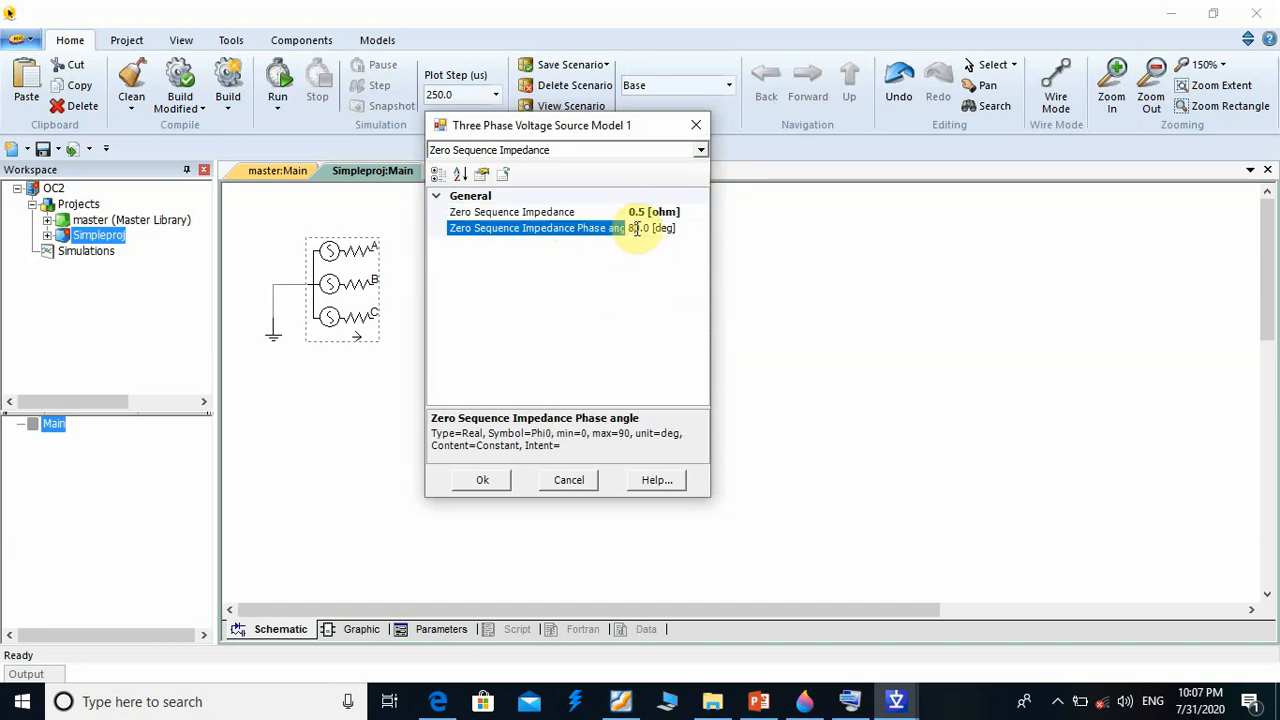
key(BackSpace)
click(608, 325)
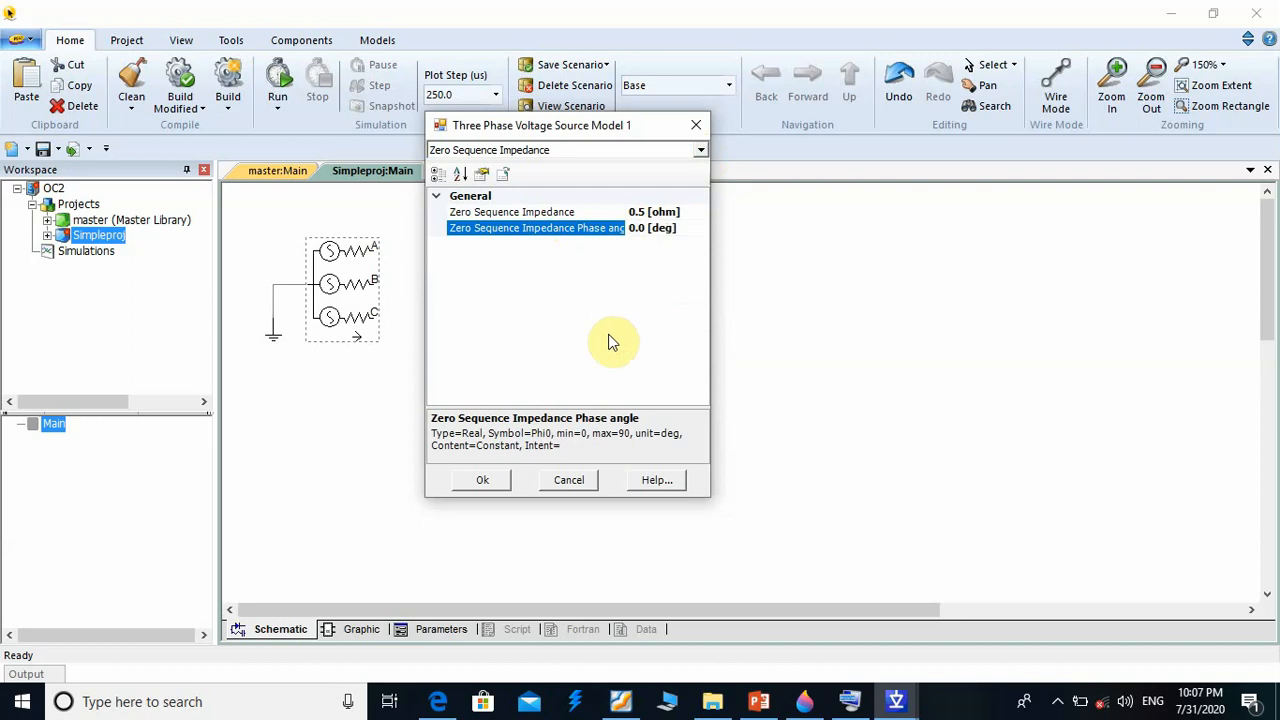
click(701, 149)
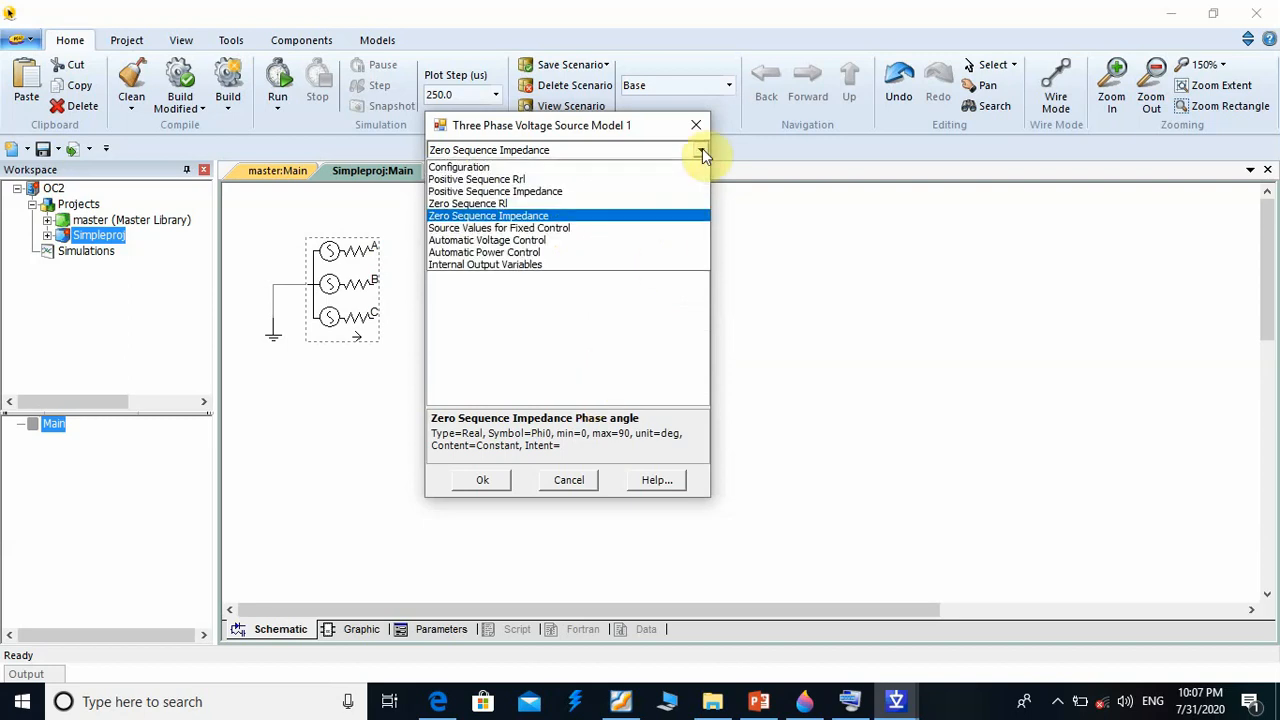
click(655, 170)
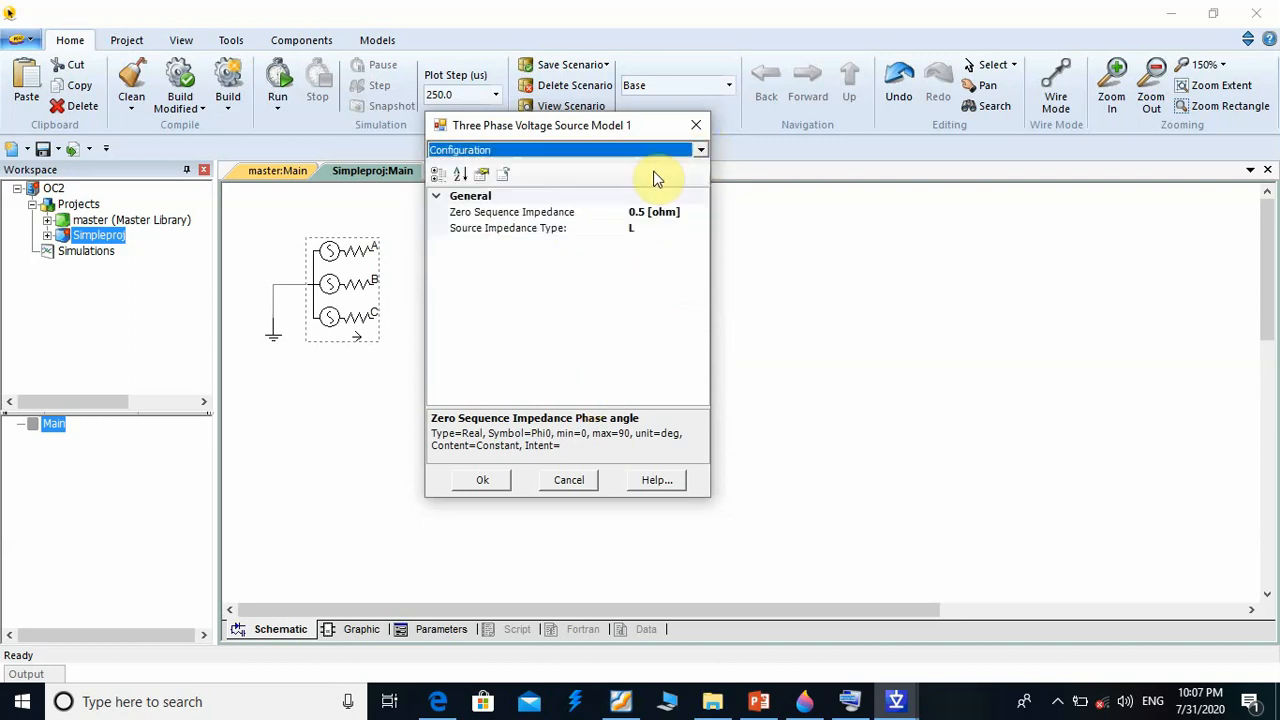
click(484, 480)
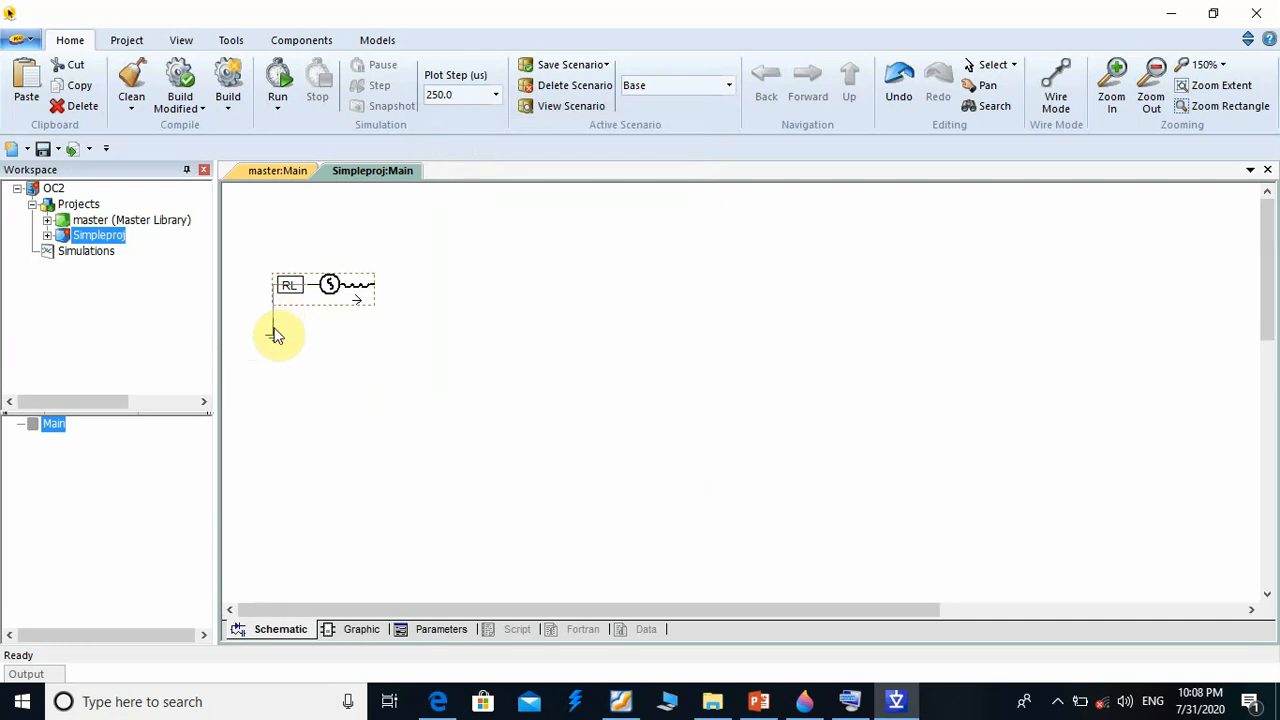
Move the ground symbol slightly up and left of the single-line source and delete the old neutral wire
mouse_move(273, 338)
mouse_down()
mouse_move(268, 354)
mouse_move(262, 332)
mouse_up()
click(272, 311)
key(Delete)
click(272, 352)
Wire the single-line source's RL terminal to the relocated ground symbol with one right-angle bend
click(1058, 82)
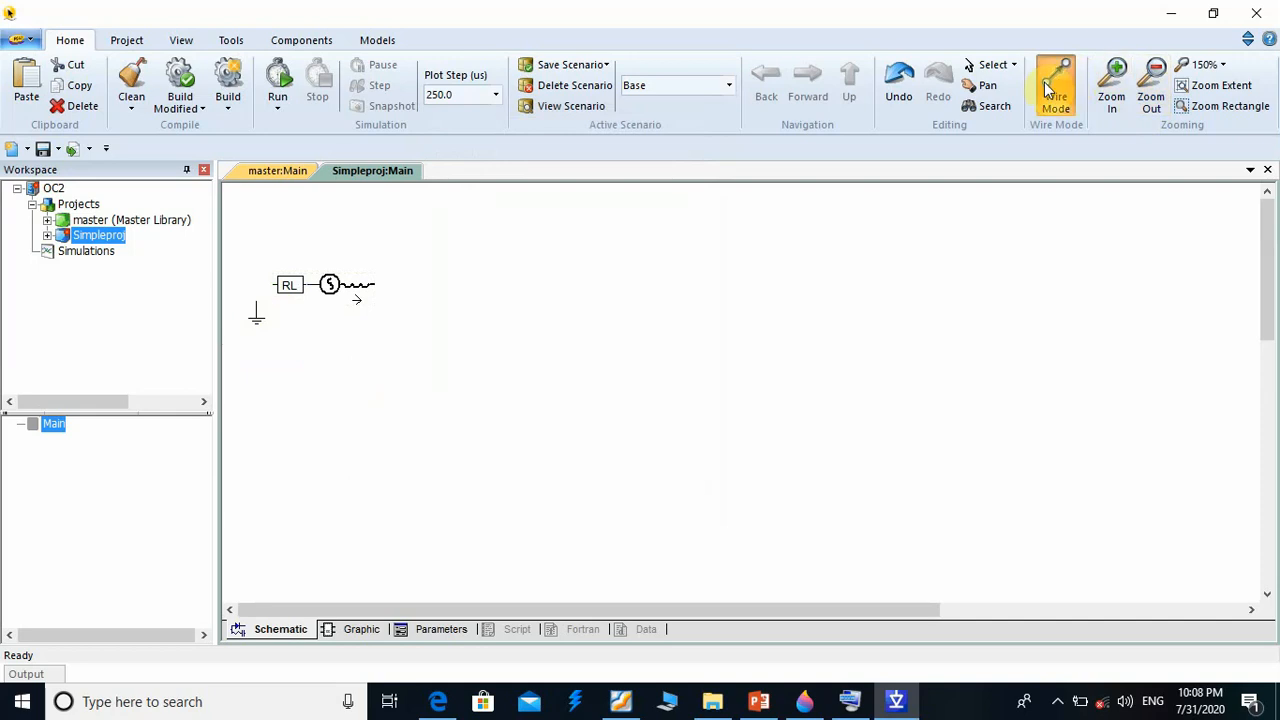
click(275, 284)
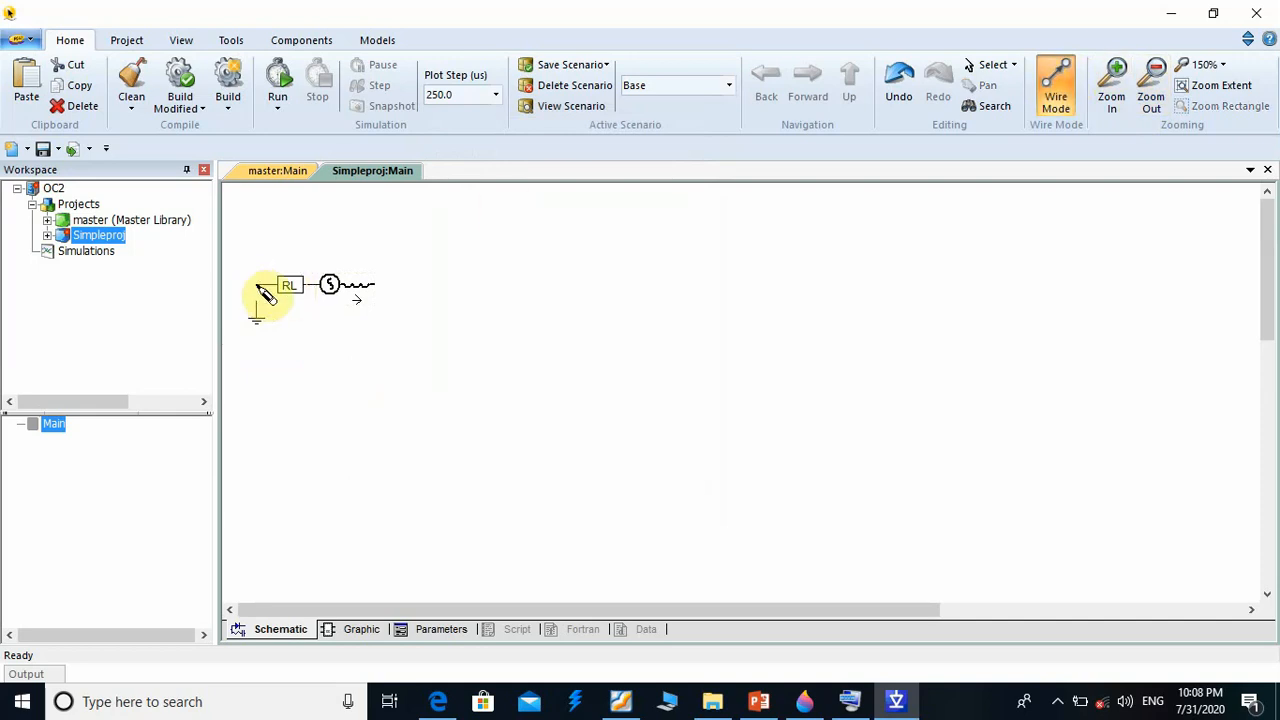
click(257, 285)
click(257, 309)
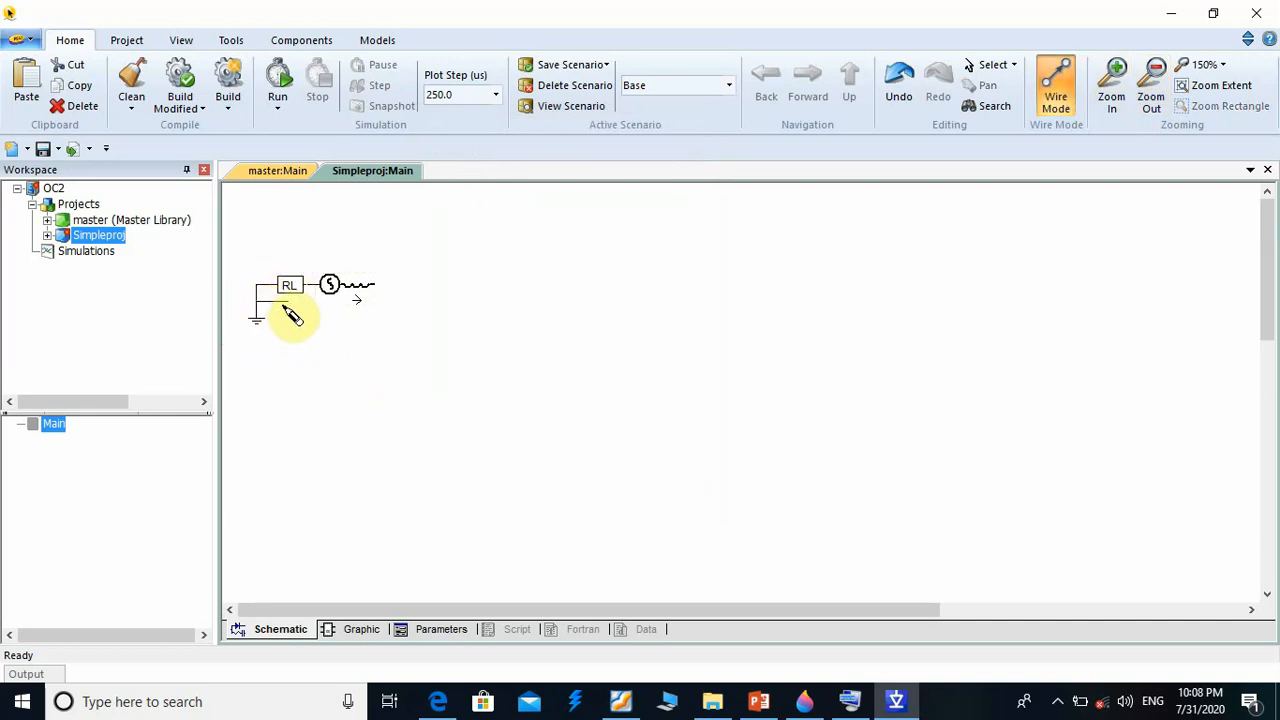
key(Escape)
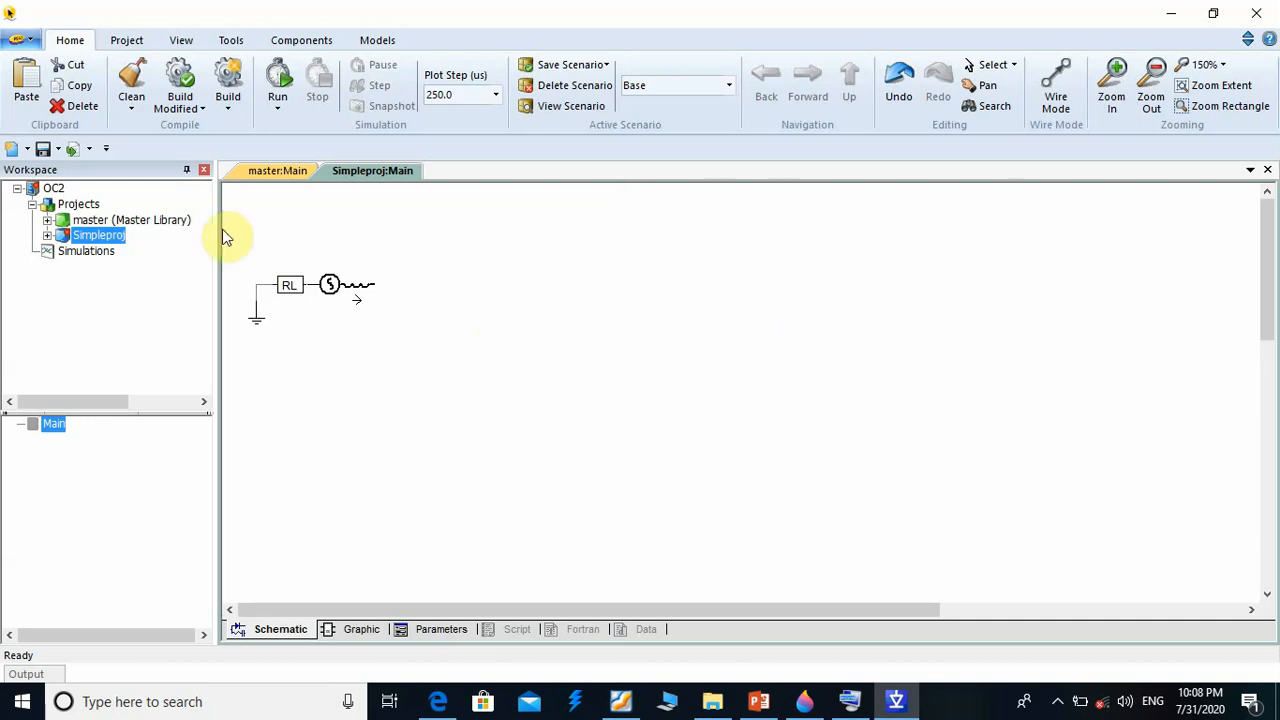
Copy the single-line three-phase breaker and the Timed Breaker Logic block from the master library's Breakers & Faults page
click(279, 172)
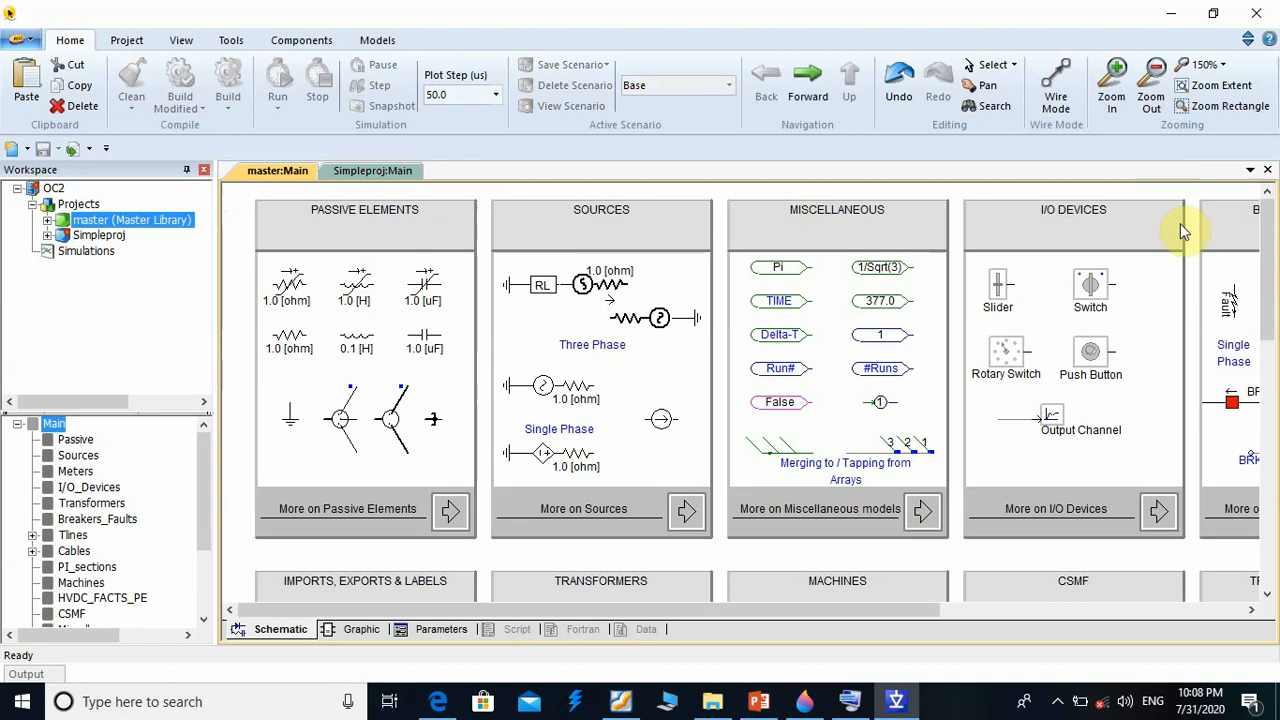
drag(1267, 286, 1266, 320)
drag(606, 611, 852, 611)
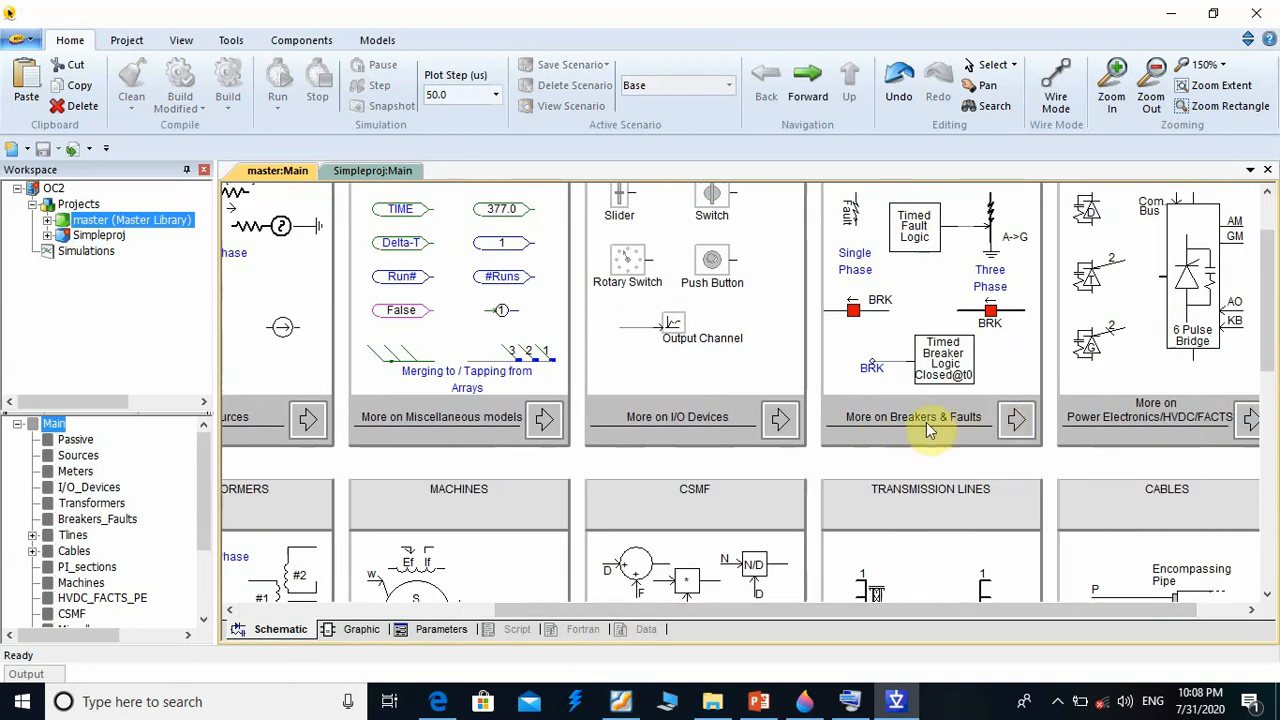
click(1017, 424)
drag(1262, 320, 1272, 425)
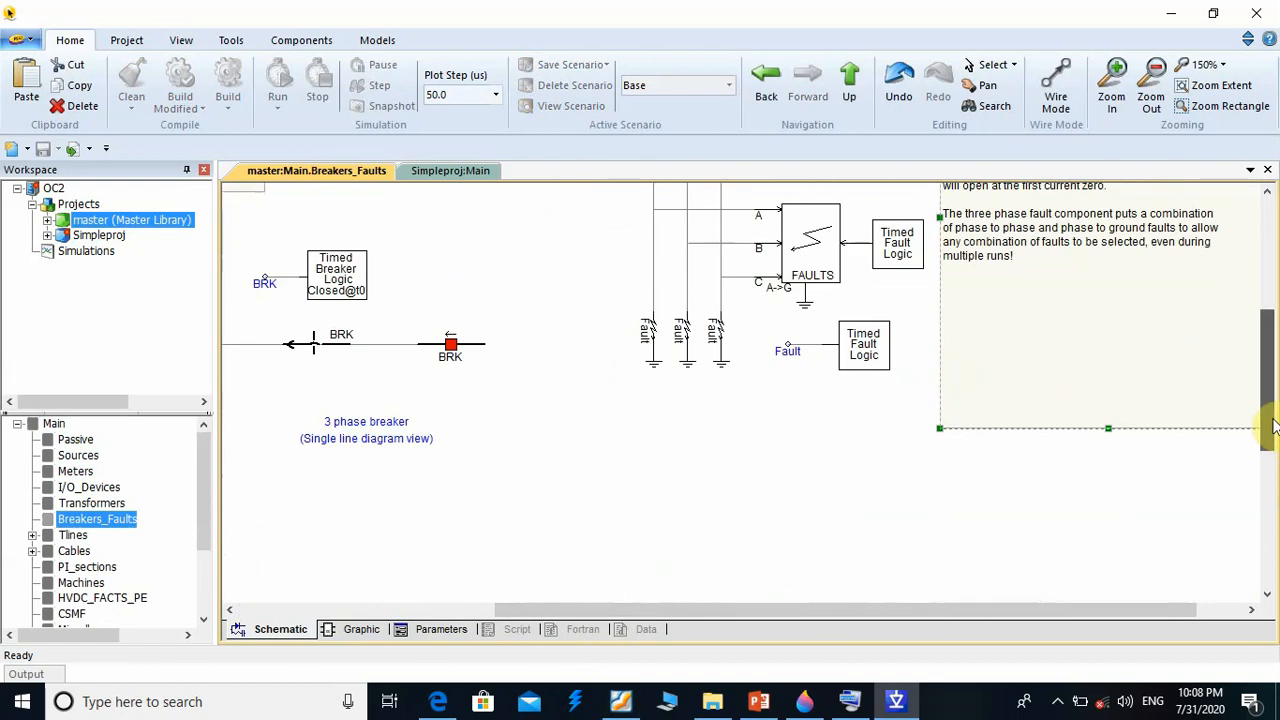
drag(653, 603, 506, 609)
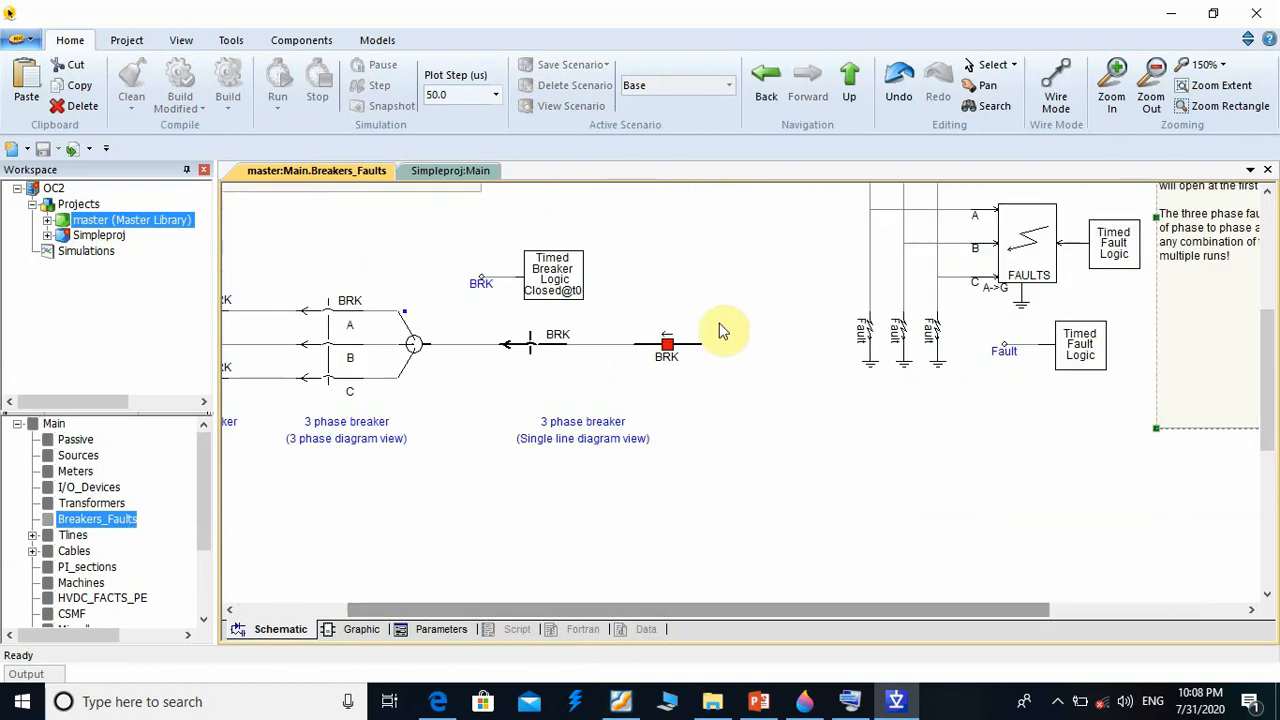
click(670, 352)
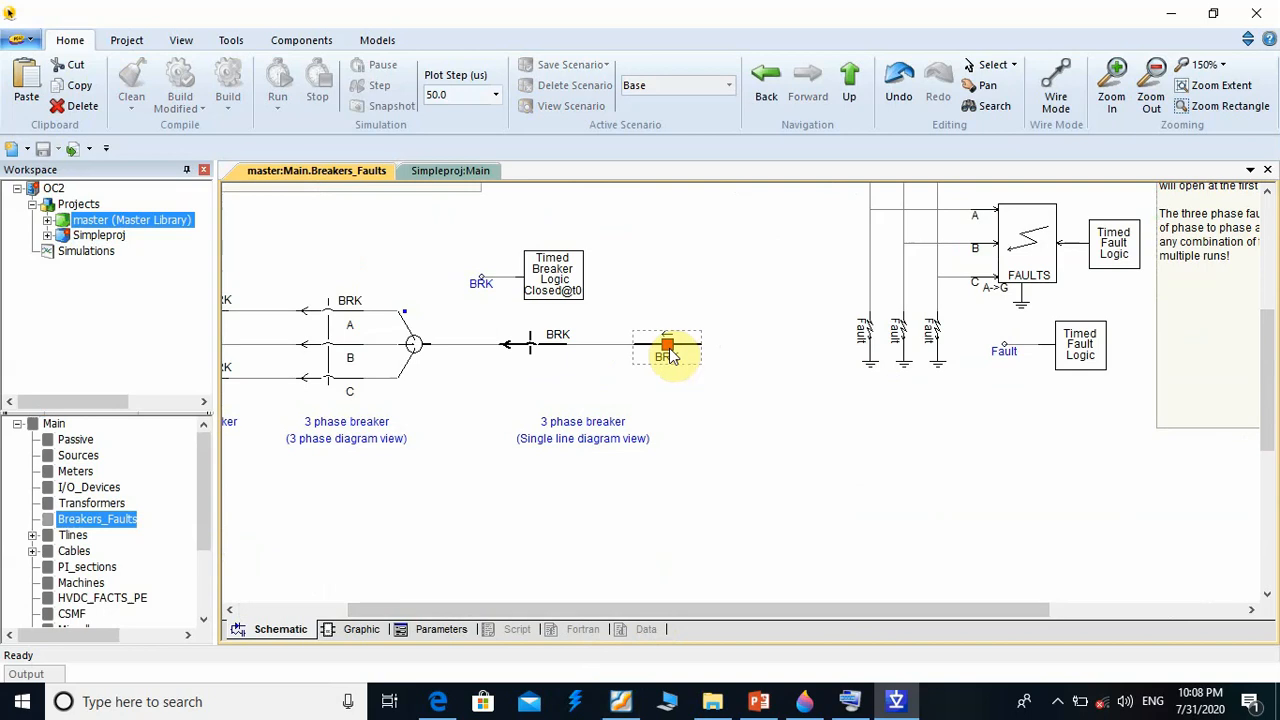
click(671, 354)
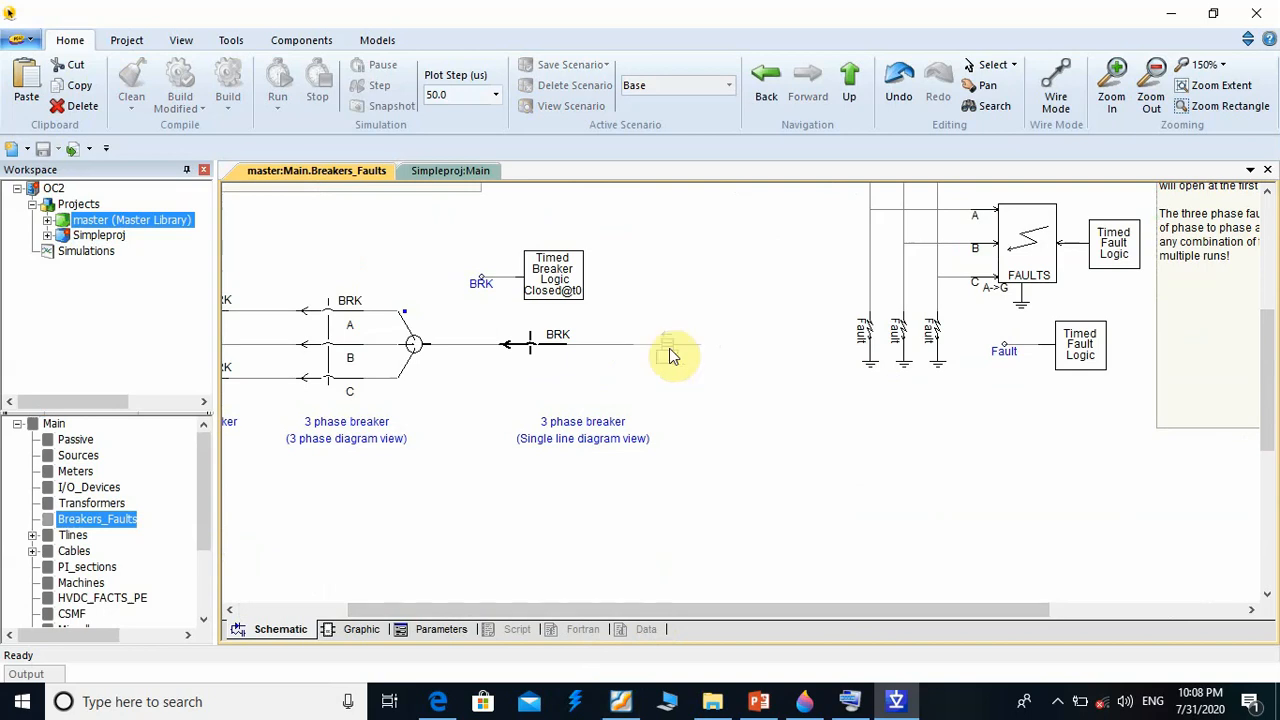
click(555, 282)
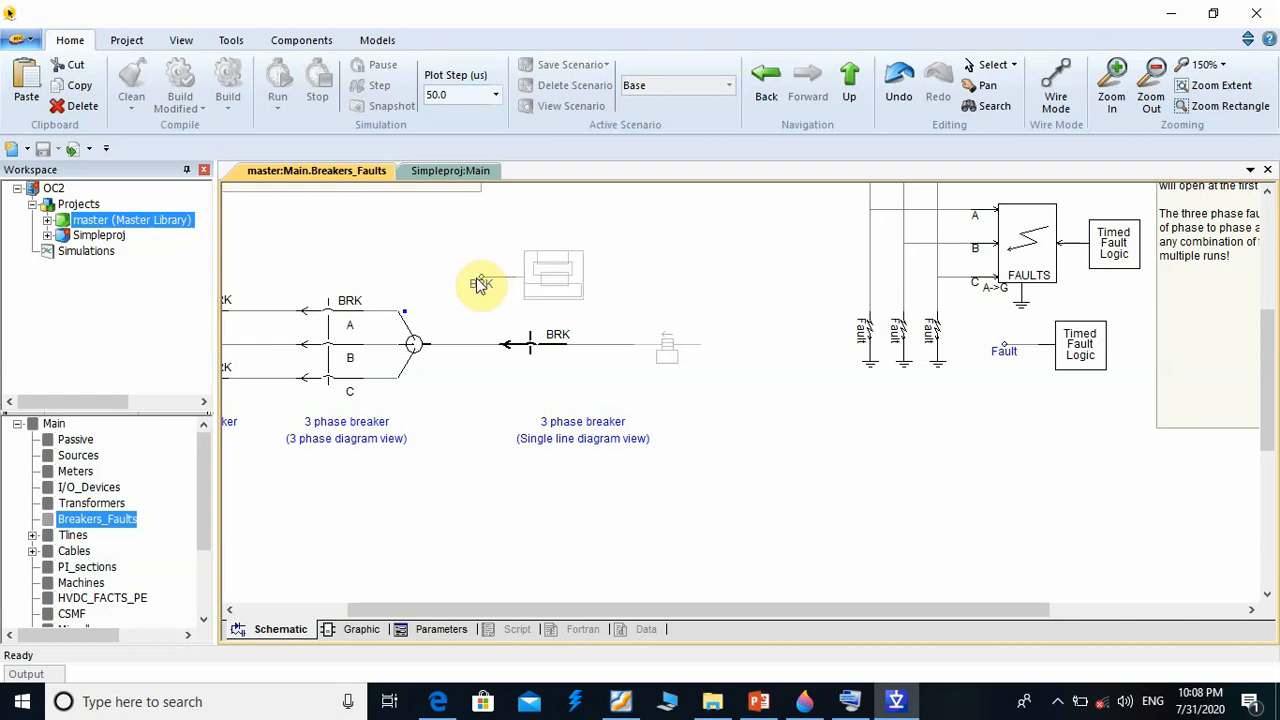
click(507, 288)
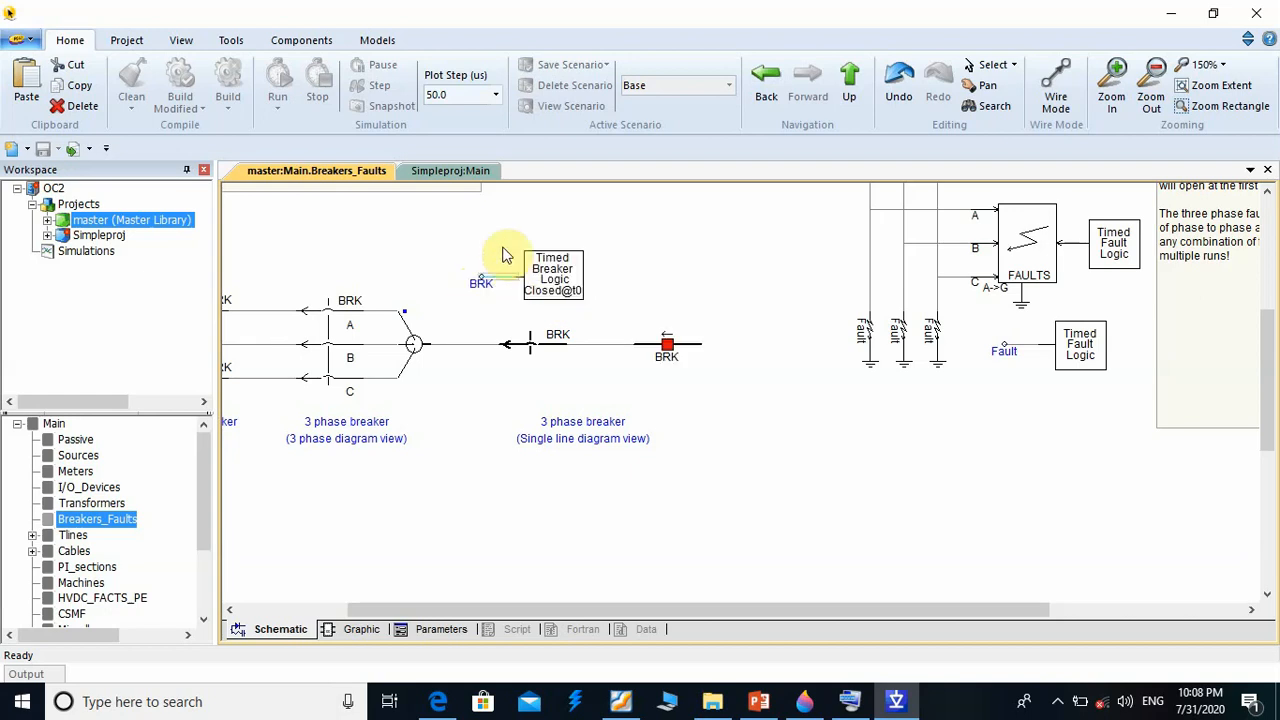
Paste the copied components into Simpleproj, placing the breaker just right of the source and level with it, and the logic block above the breaker
click(446, 173)
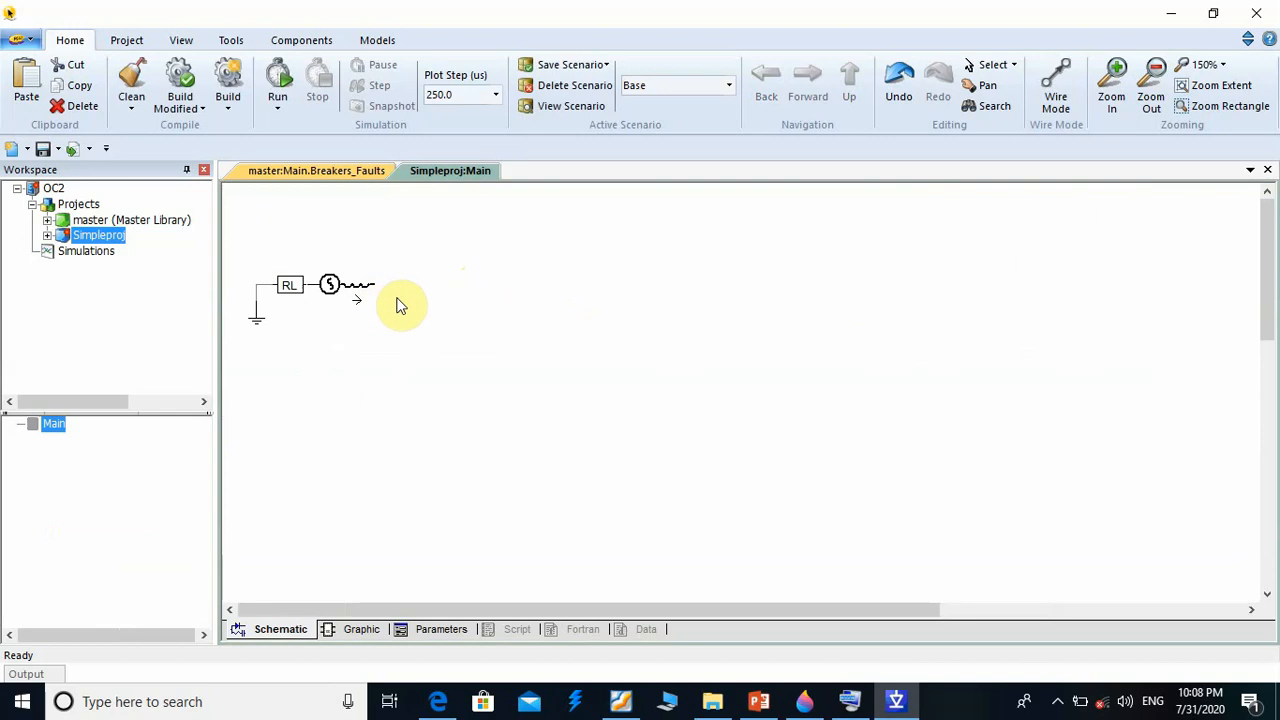
key(ctrl+v)
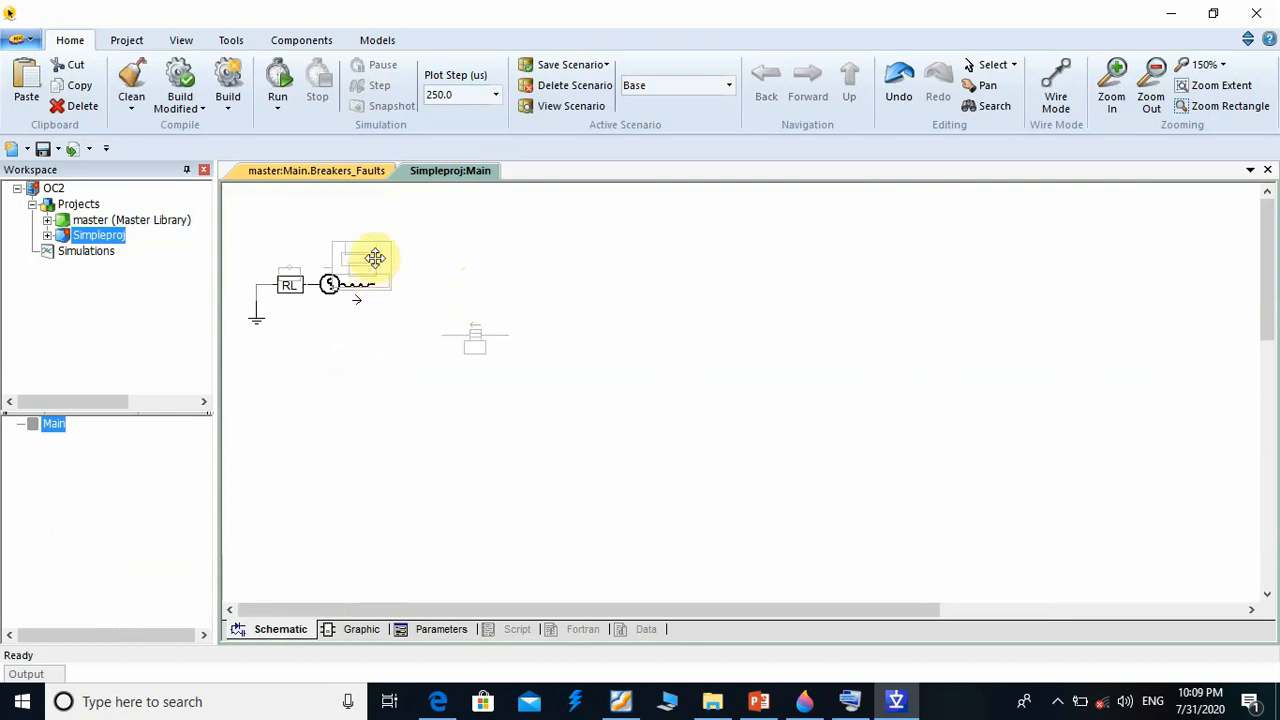
drag(371, 257, 424, 230)
drag(531, 302, 425, 288)
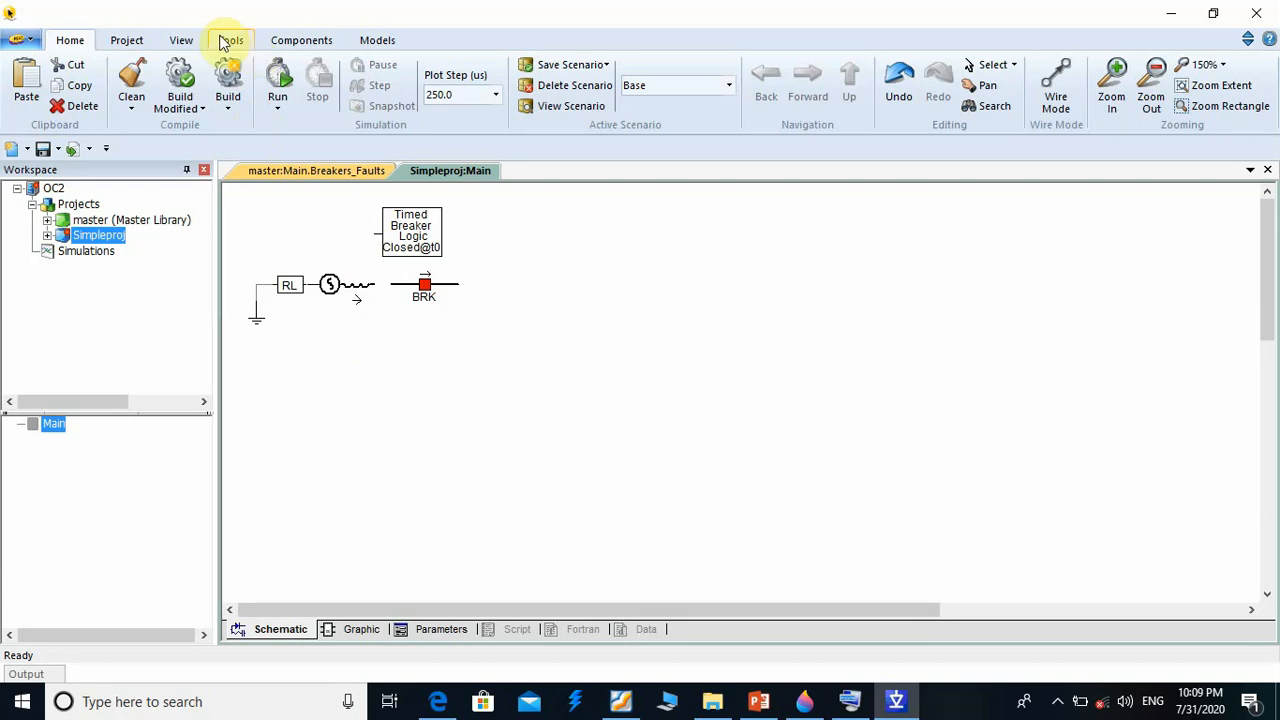
Add a data label named BRK beside the Timed Breaker Logic block and wire it to the block's output
click(299, 42)
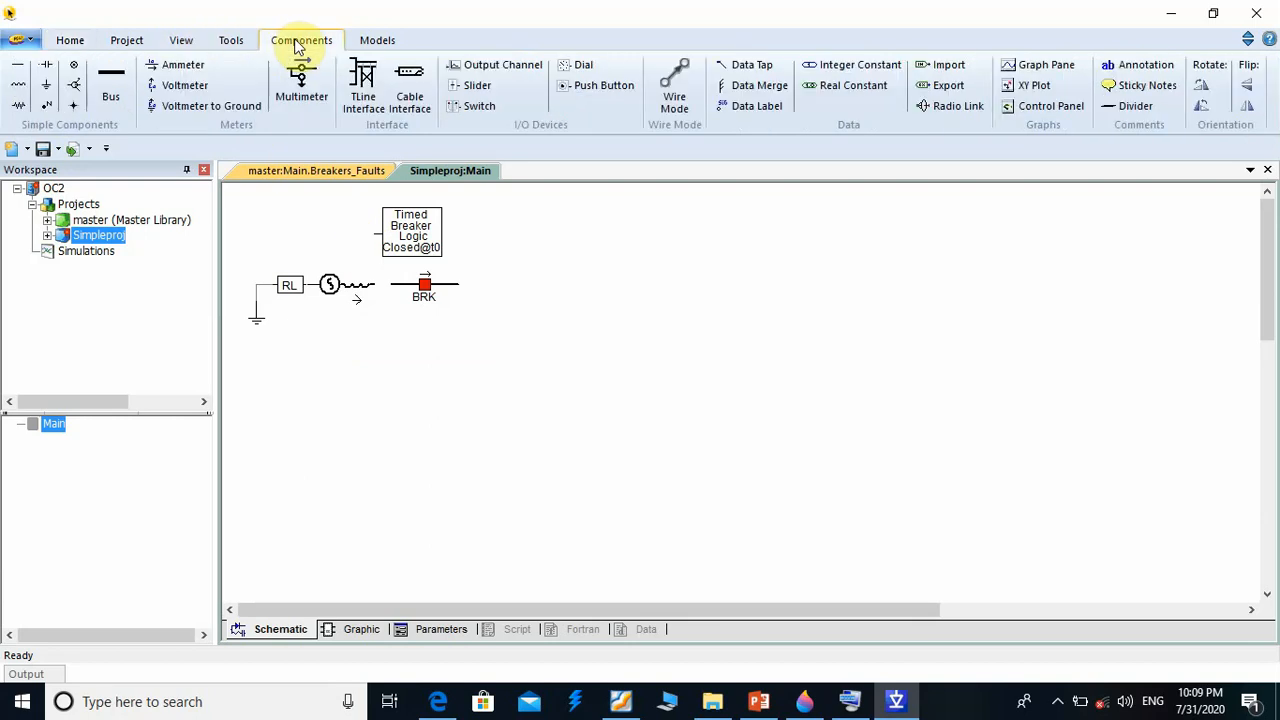
click(750, 108)
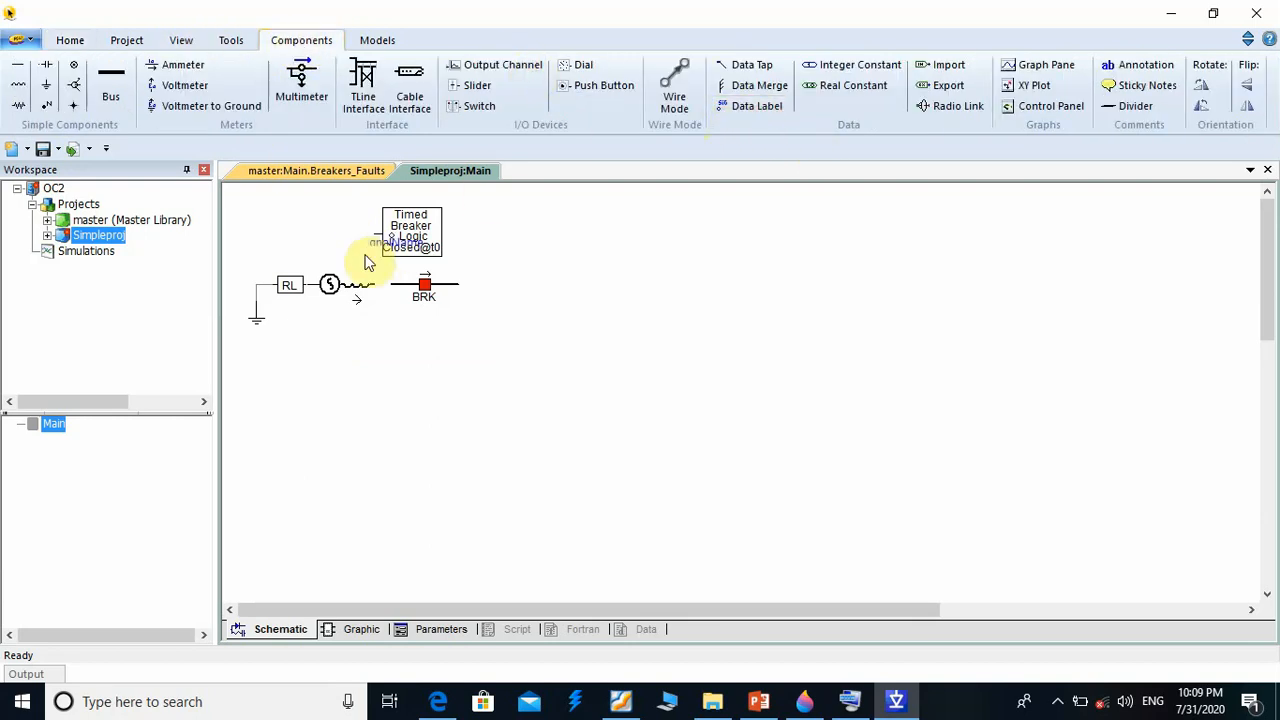
click(345, 245)
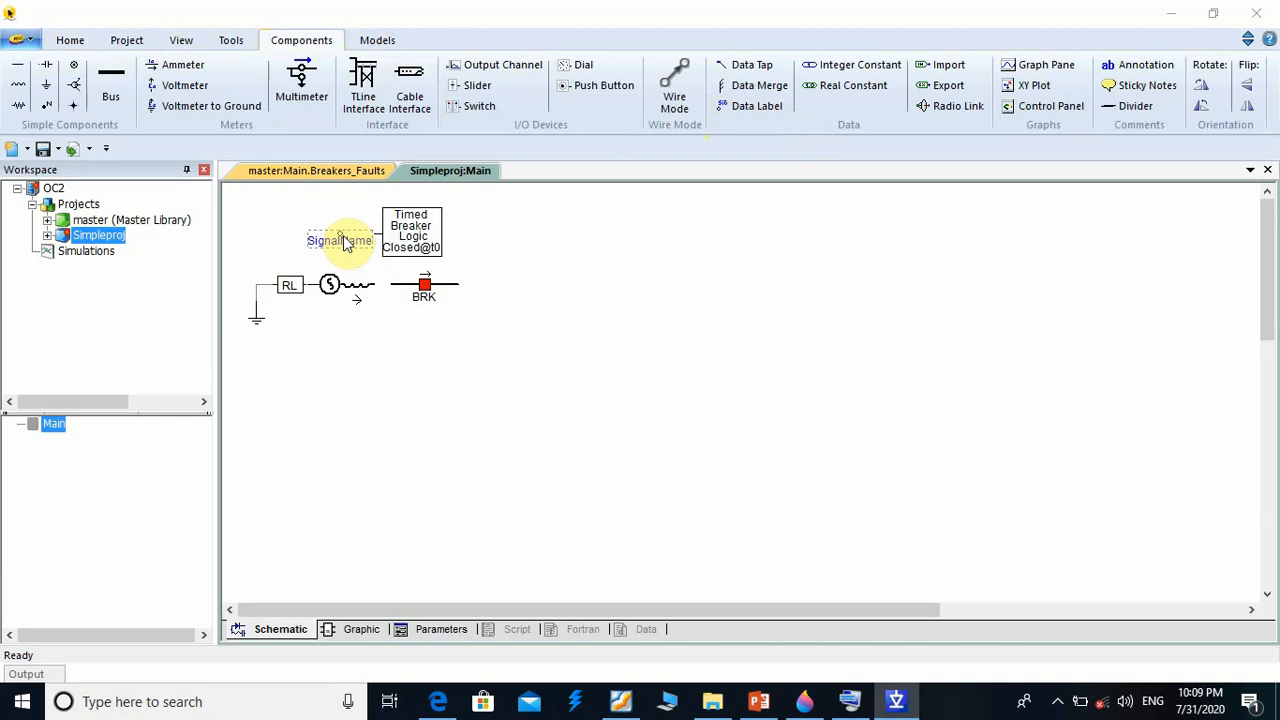
double_click(345, 243)
click(428, 164)
click(436, 164)
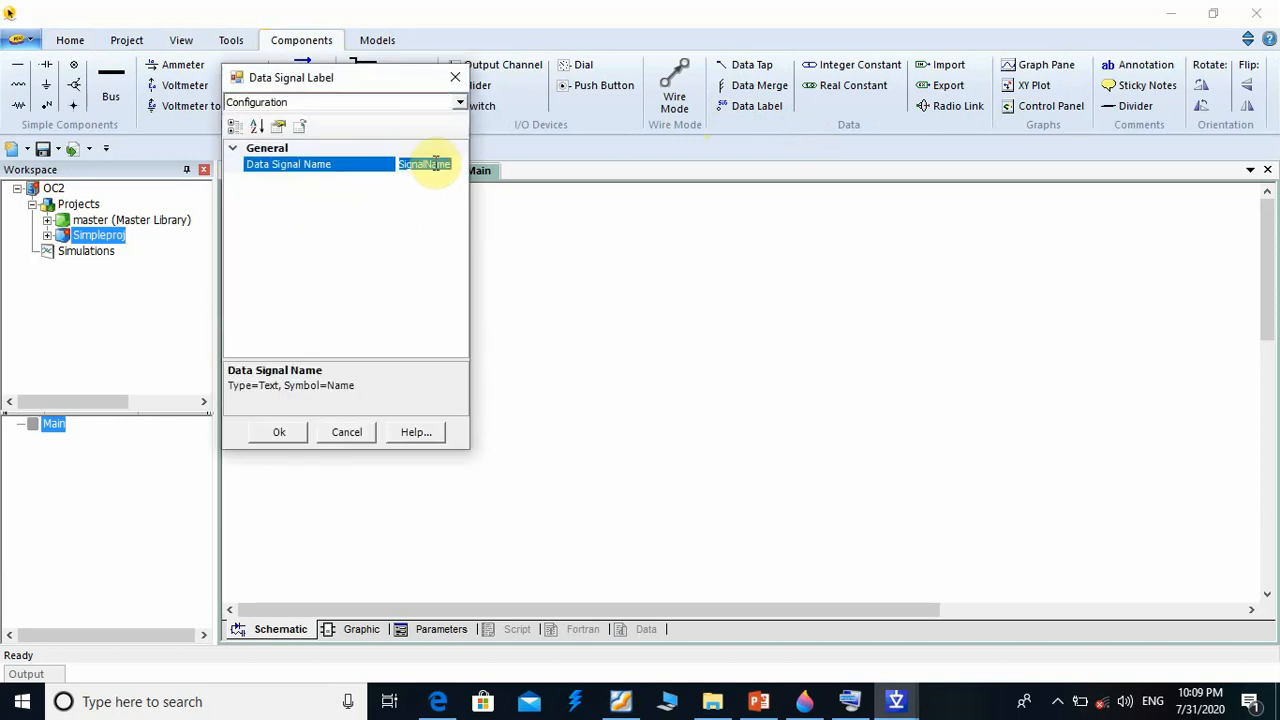
text(B)
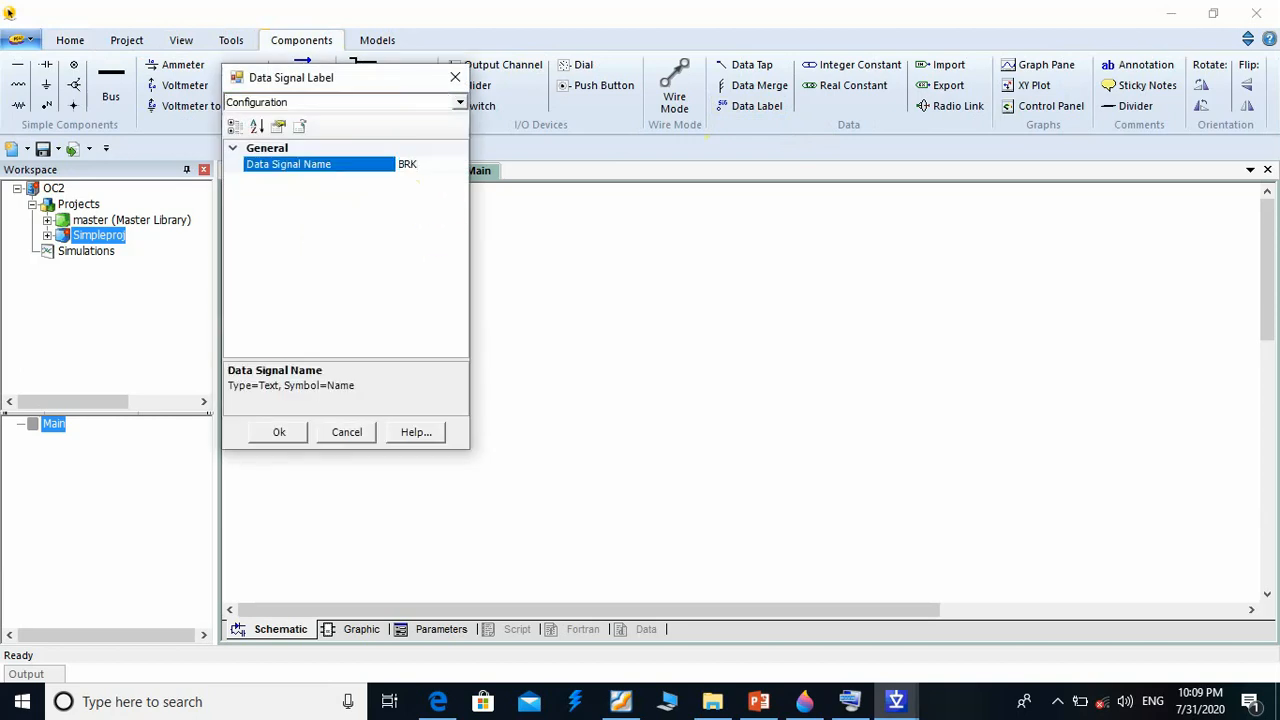
text(RK)
key(Return)
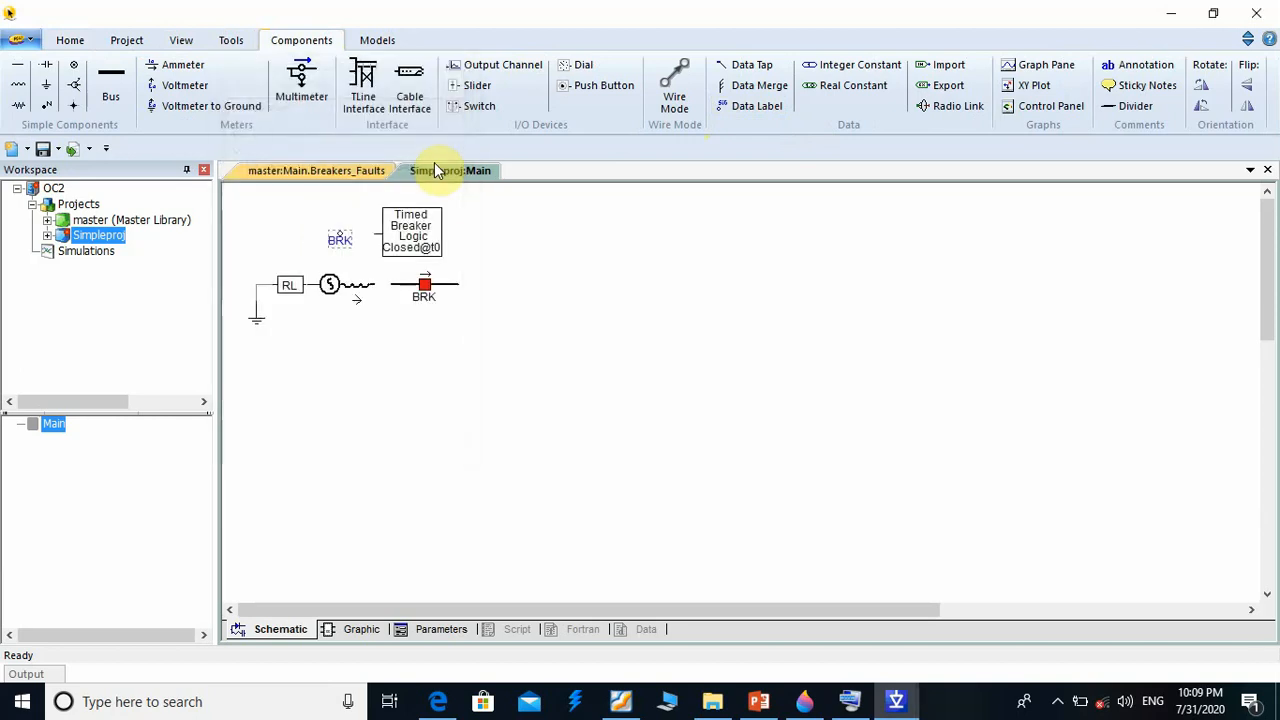
click(676, 78)
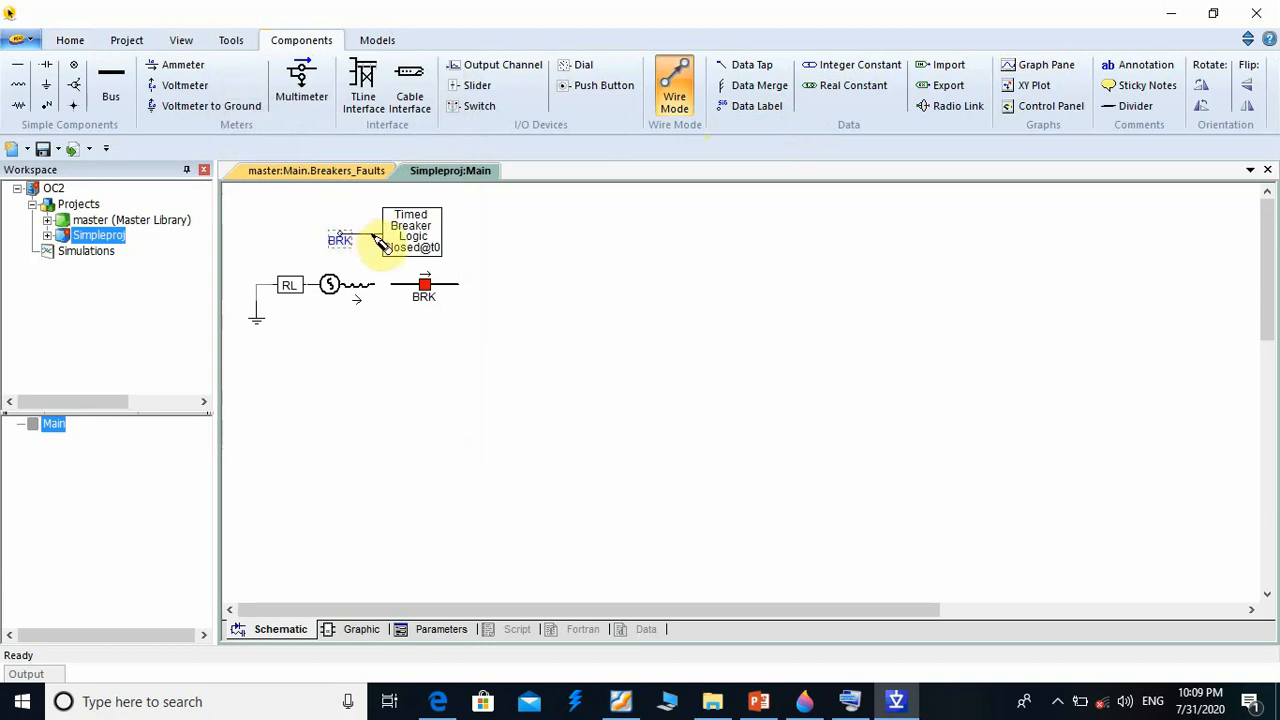
key(Escape)
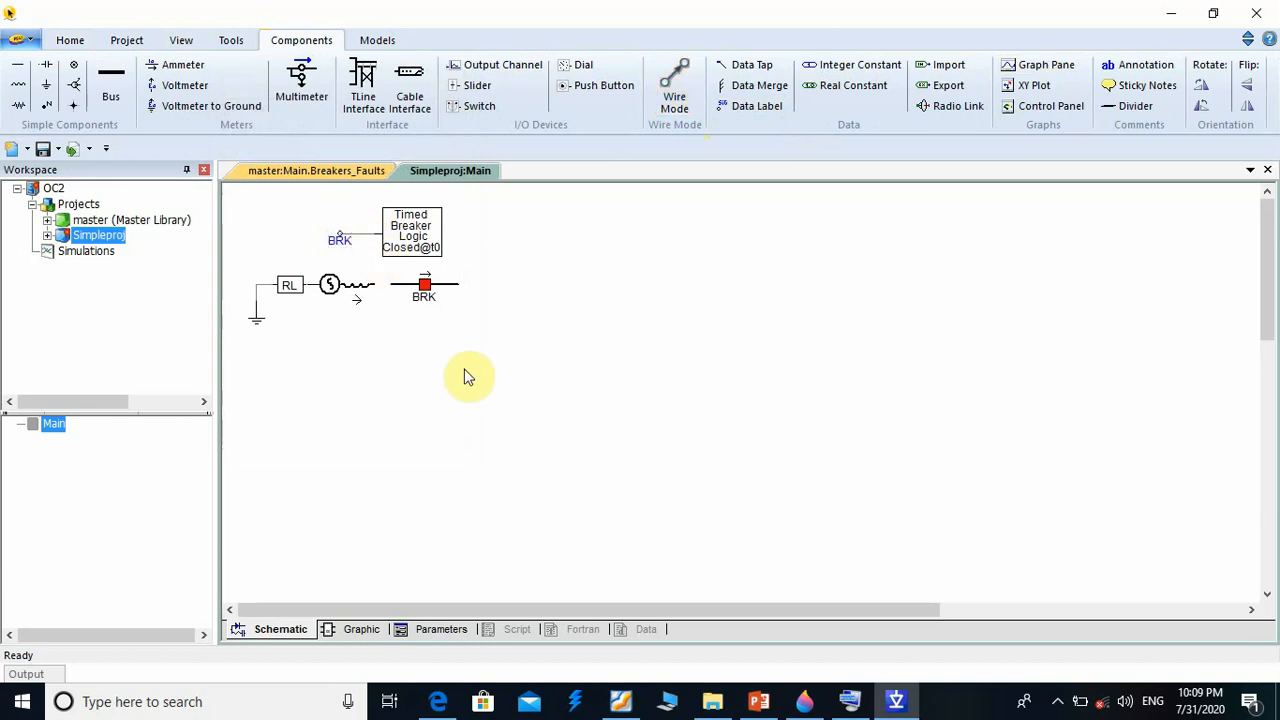
Wire the source's output to the breaker's near terminal and save the project
click(678, 84)
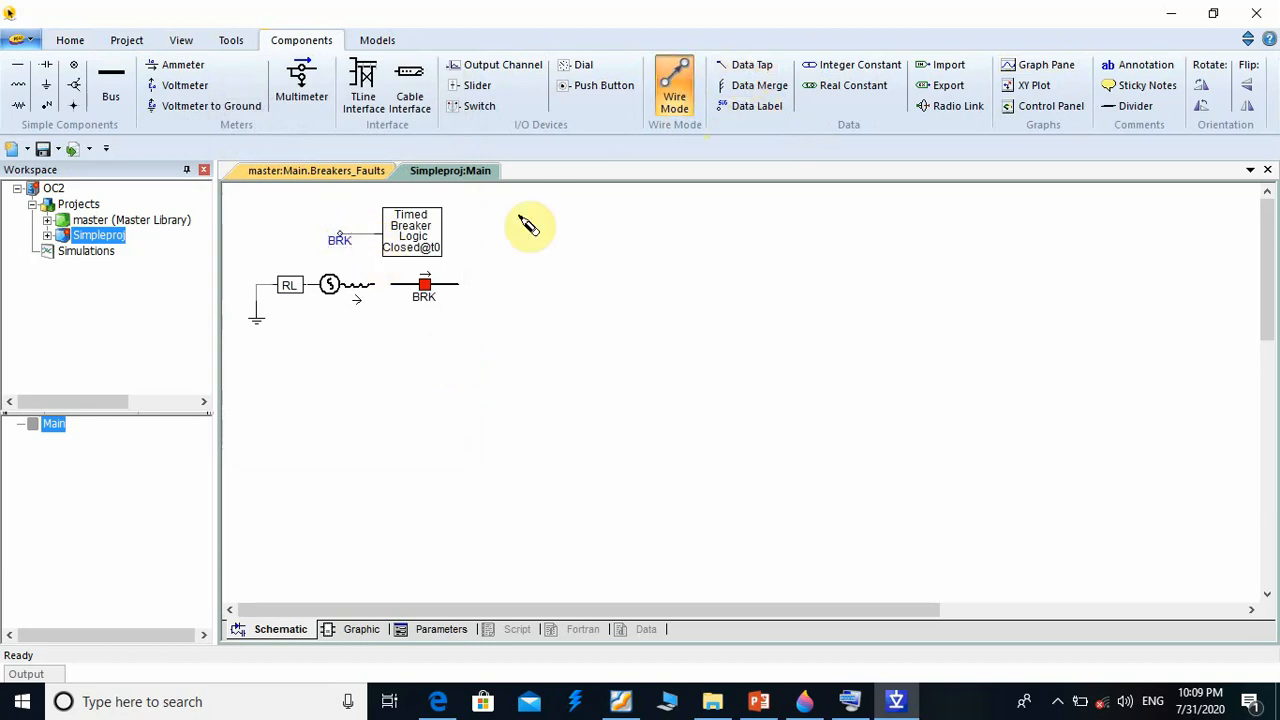
click(392, 287)
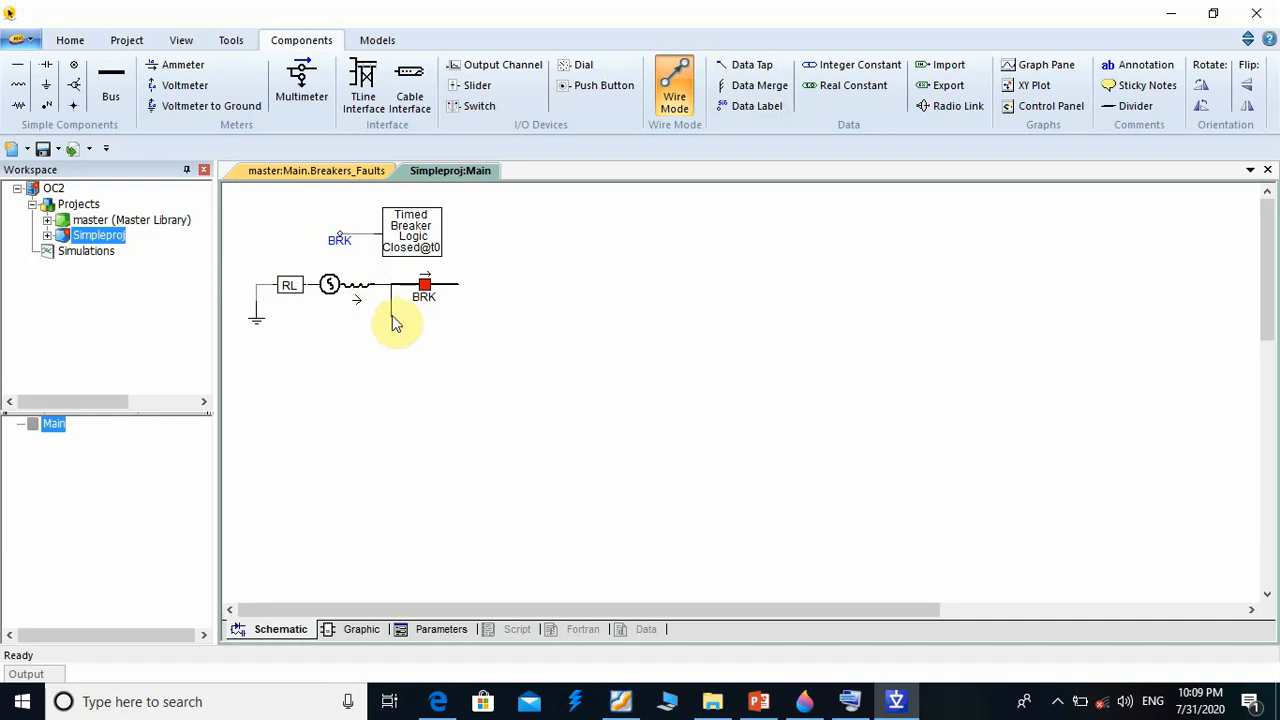
key(Escape)
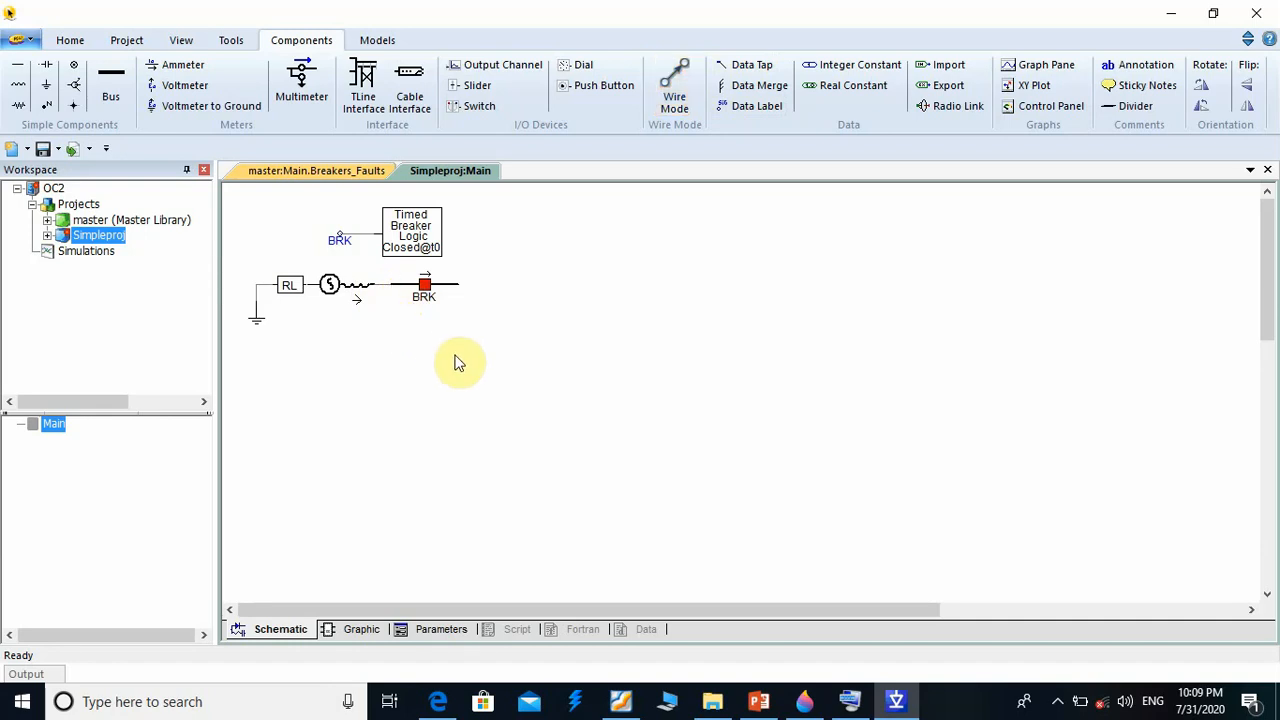
click(43, 150)
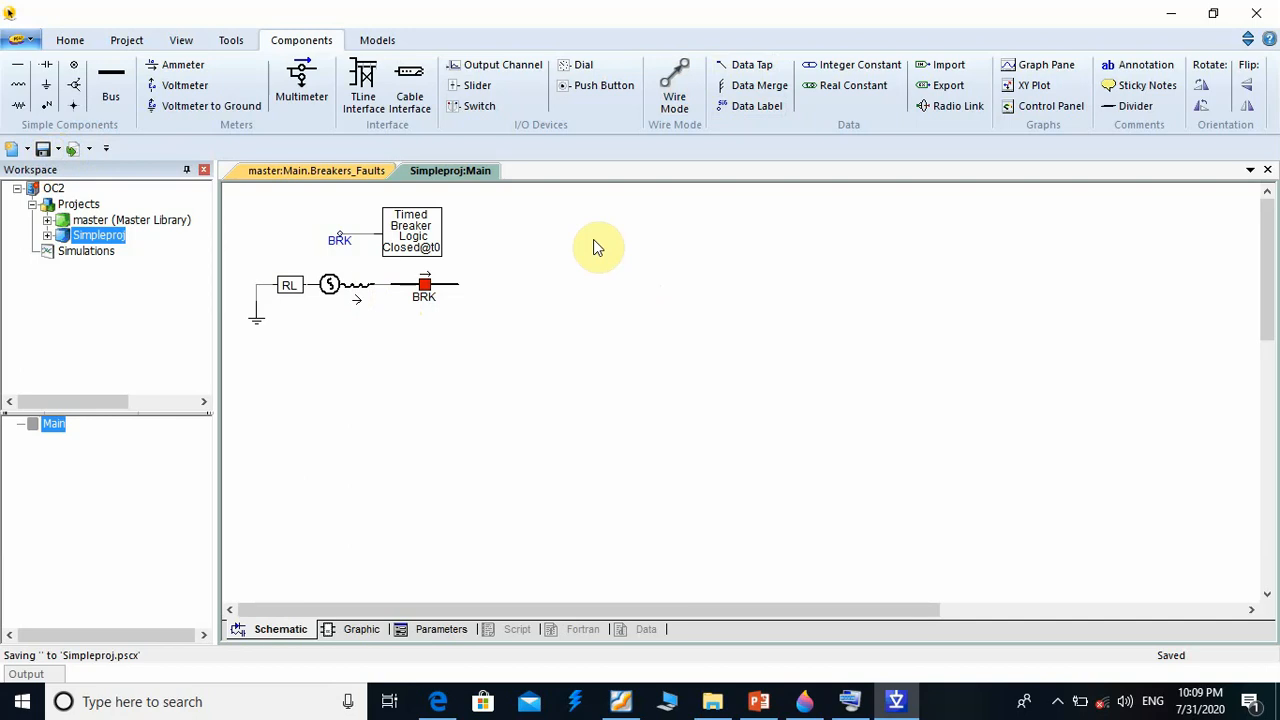
Create a transmission line with the default name, place it on the schematic below the source, and expand Main in the definition tree
right_click(642, 310)
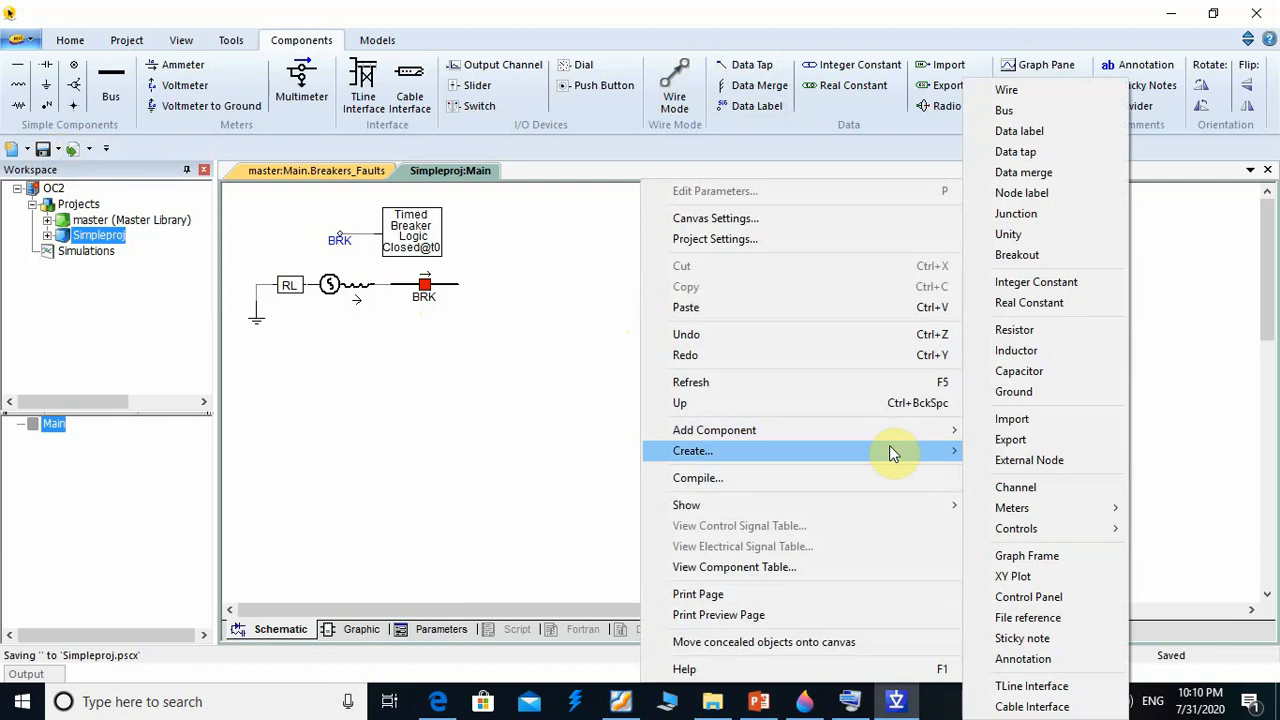
mouse_move(889, 450)
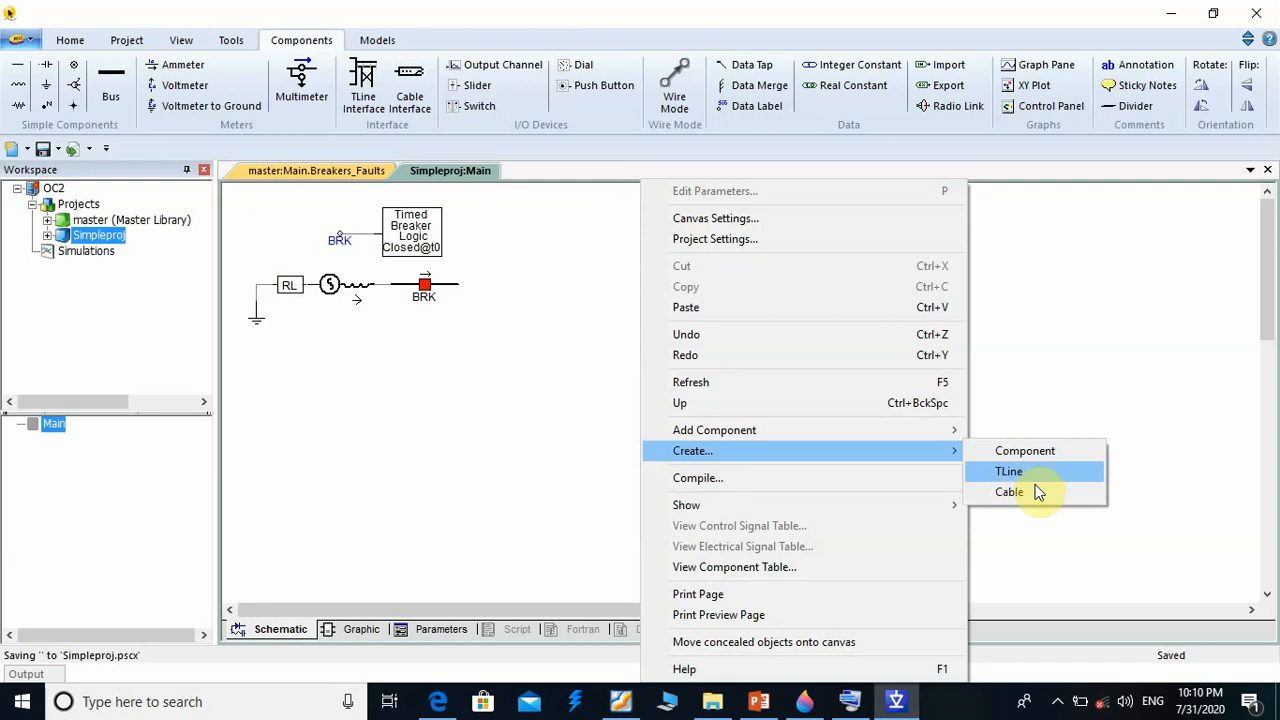
click(1032, 476)
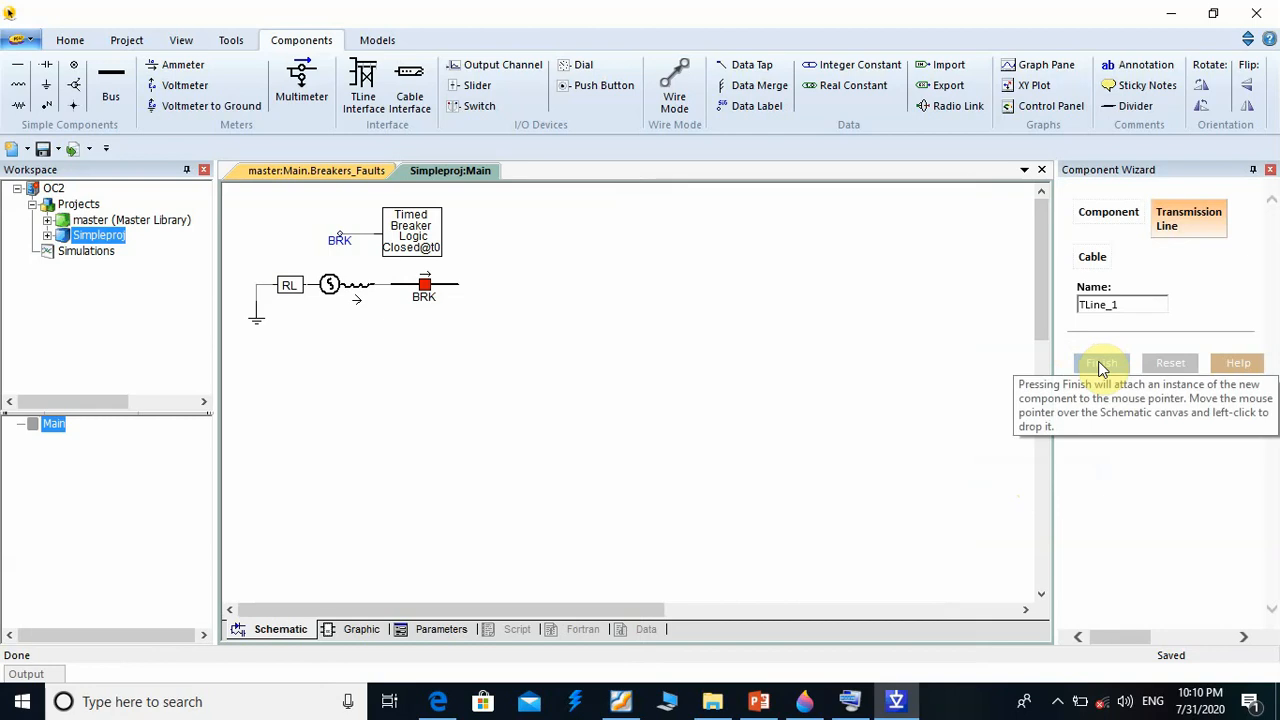
click(1097, 366)
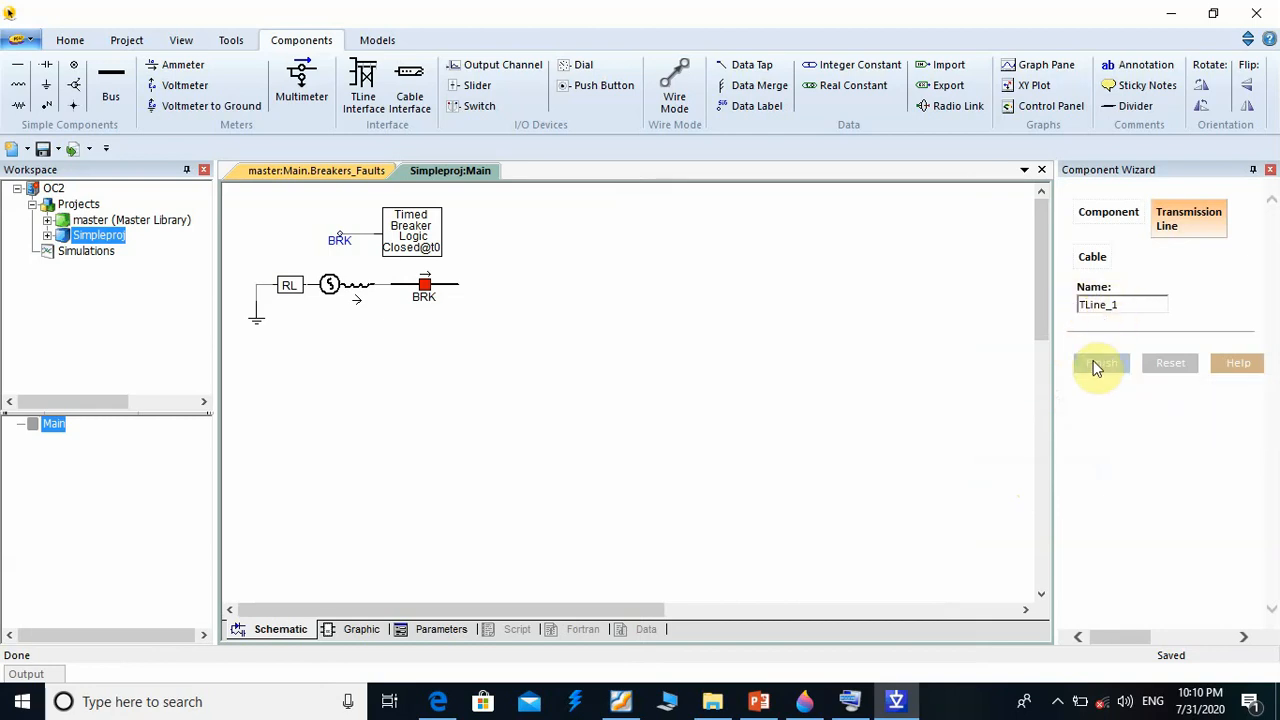
click(1269, 170)
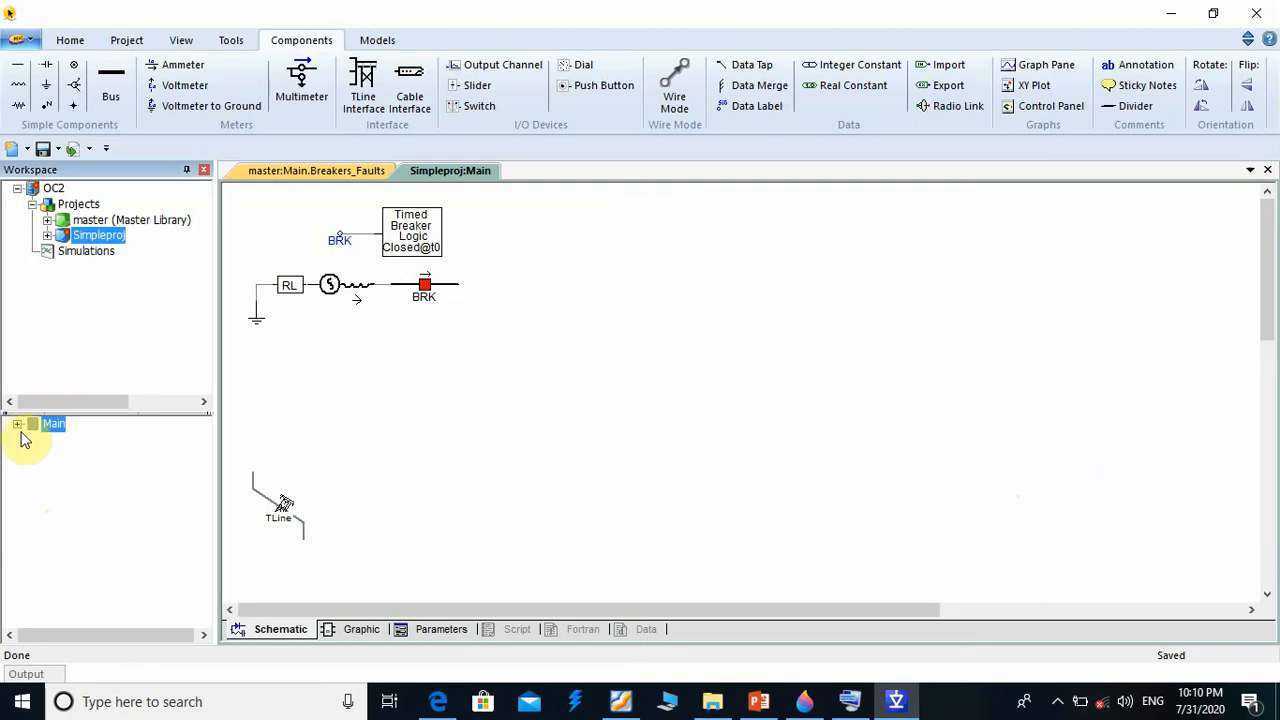
click(17, 424)
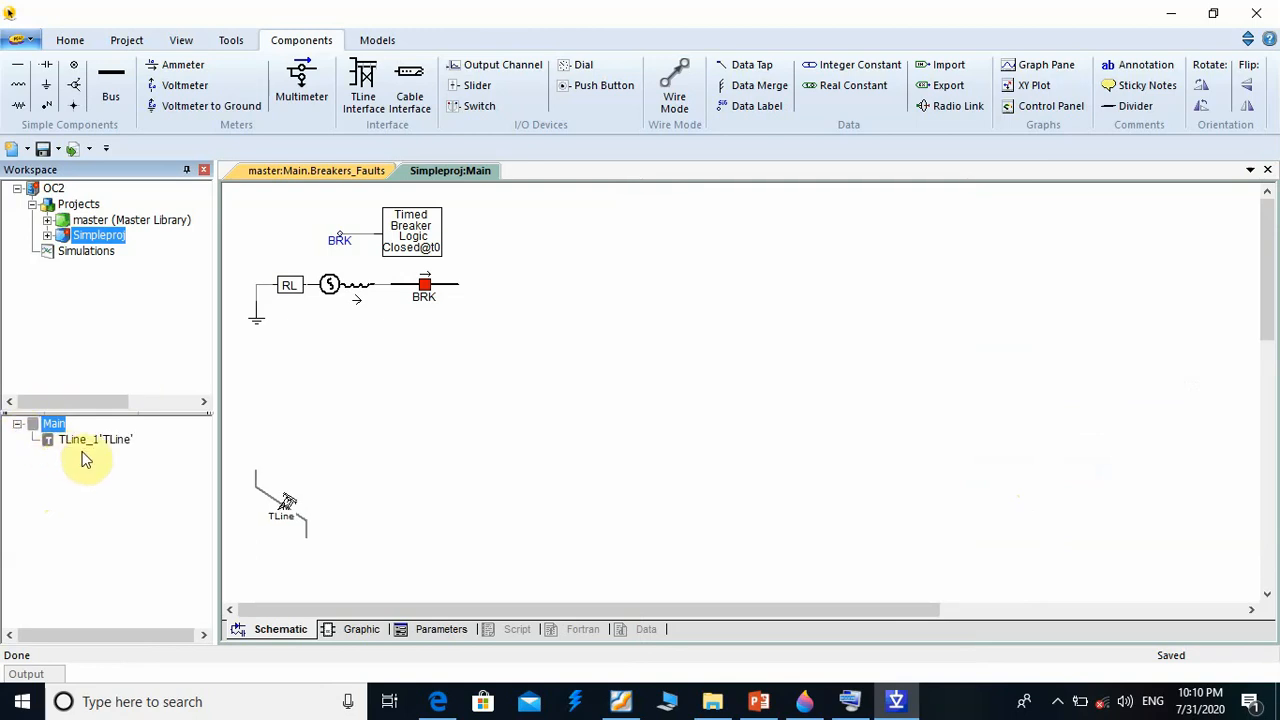
click(281, 507)
mouse_move(305, 520)
mouse_down()
mouse_move(424, 440)
mouse_move(547, 399)
mouse_move(337, 451)
mouse_move(305, 518)
mouse_up()
key(Delete)
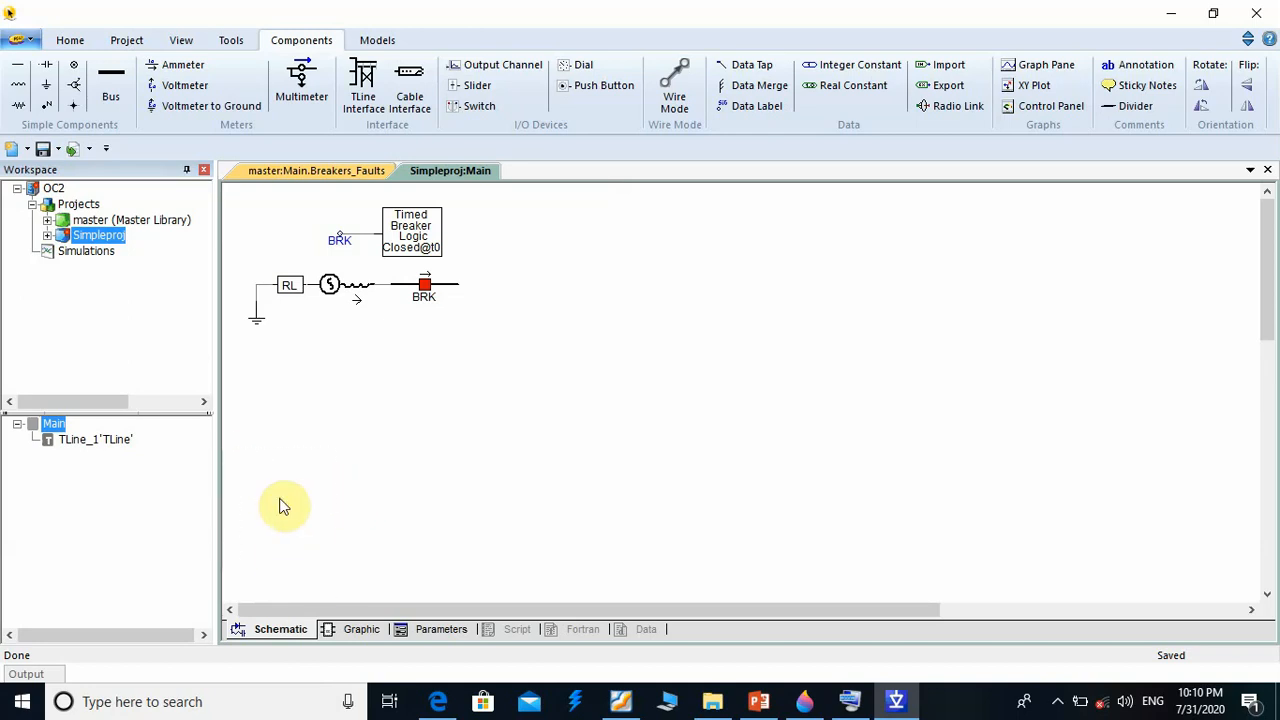
key(ctrl+z)
Move the transmission line to the right of the breaker and straighten its vertices into a horizontal line level with the breaker
drag(288, 500, 660, 300)
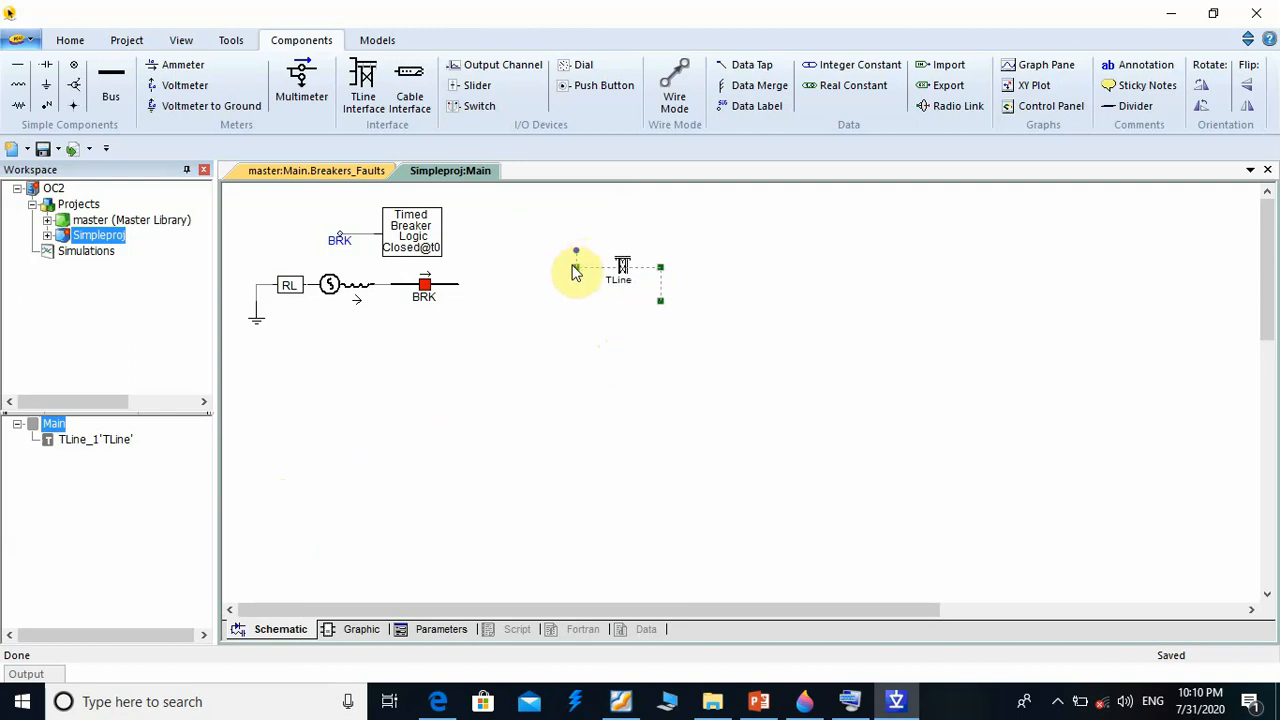
mouse_move(574, 270)
mouse_down()
mouse_move(591, 264)
mouse_move(571, 257)
mouse_move(574, 267)
mouse_up()
drag(661, 273, 618, 286)
click(626, 295)
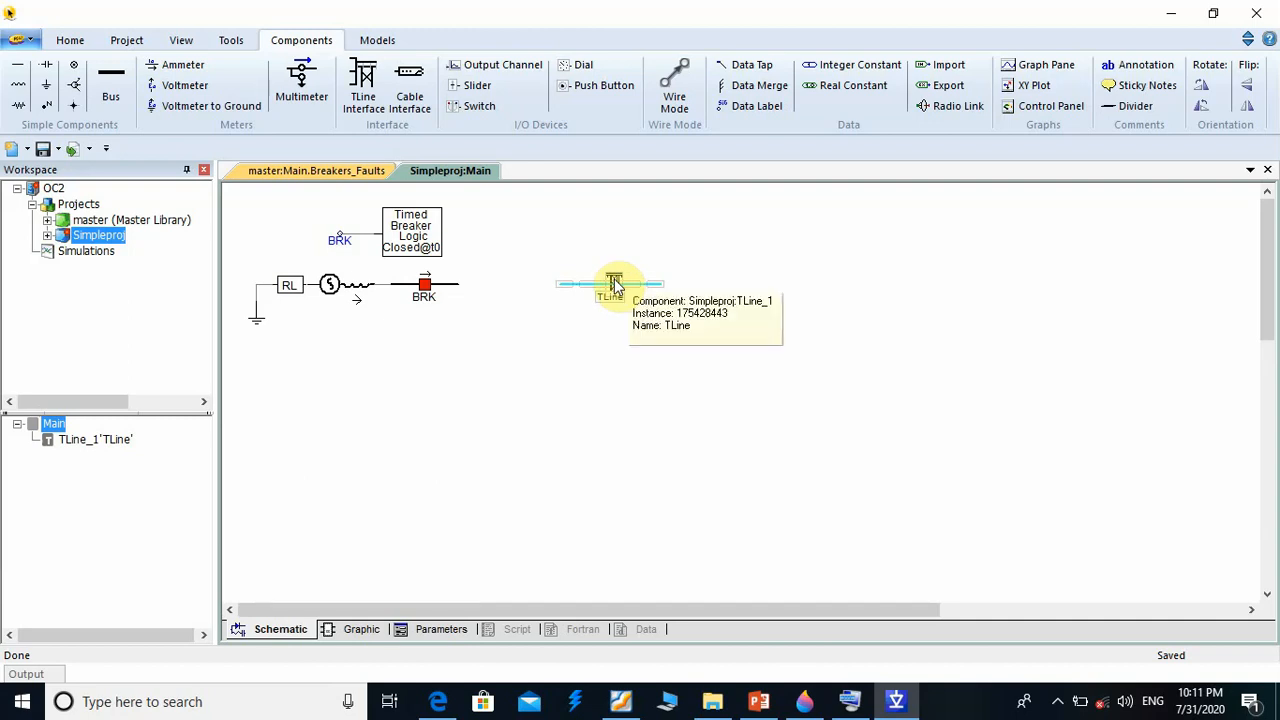
Set the transmission line's steady-state frequency to 50 Hz and segment length to 50 km in its configuration parameters
click(615, 285)
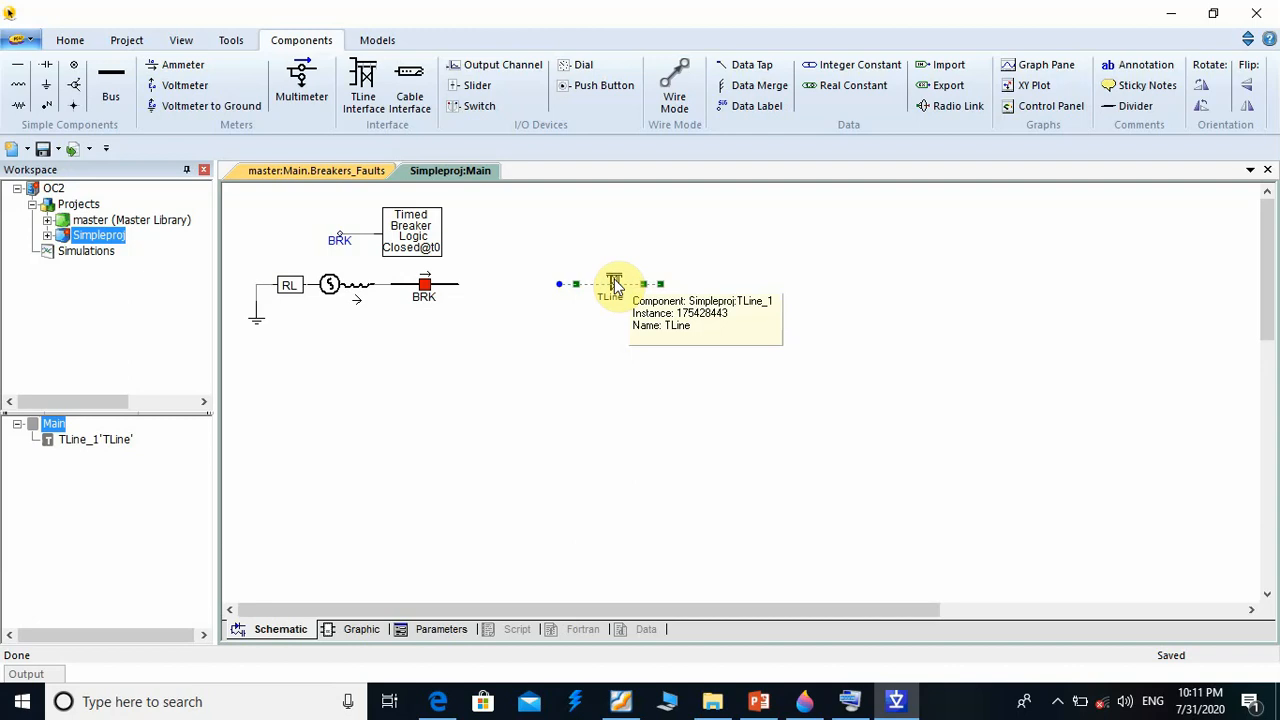
right_click(615, 285)
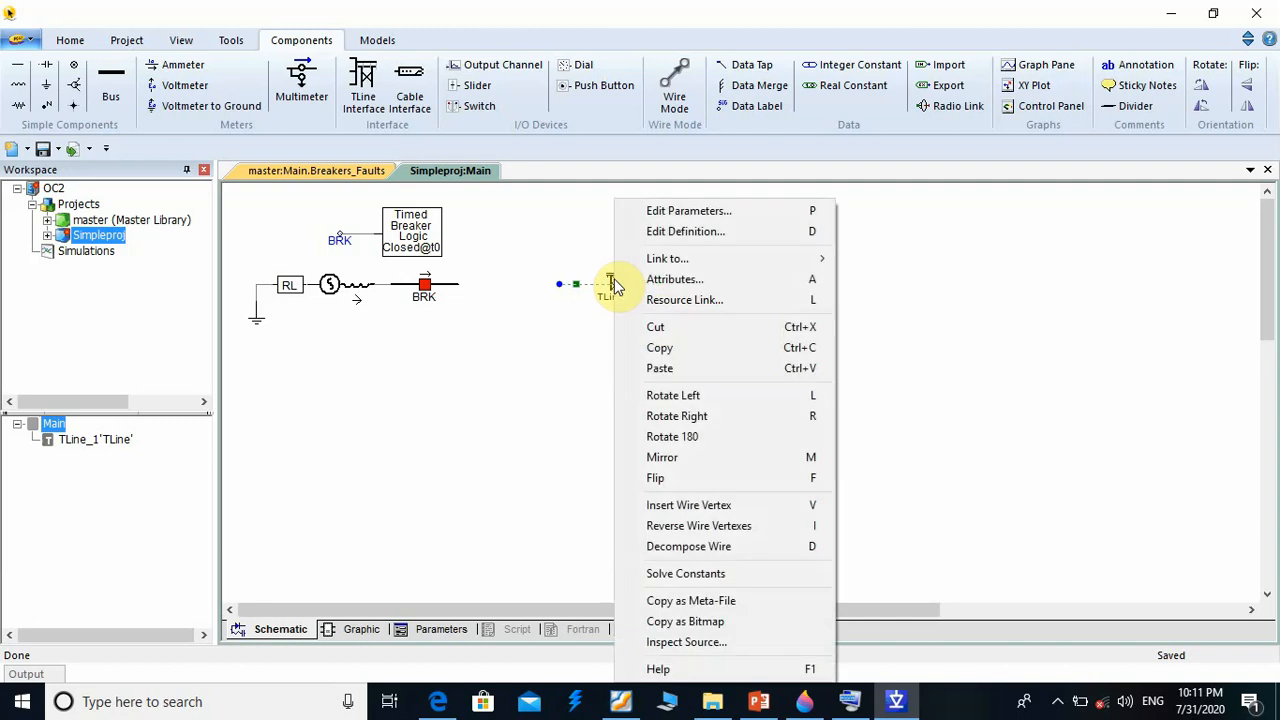
click(666, 216)
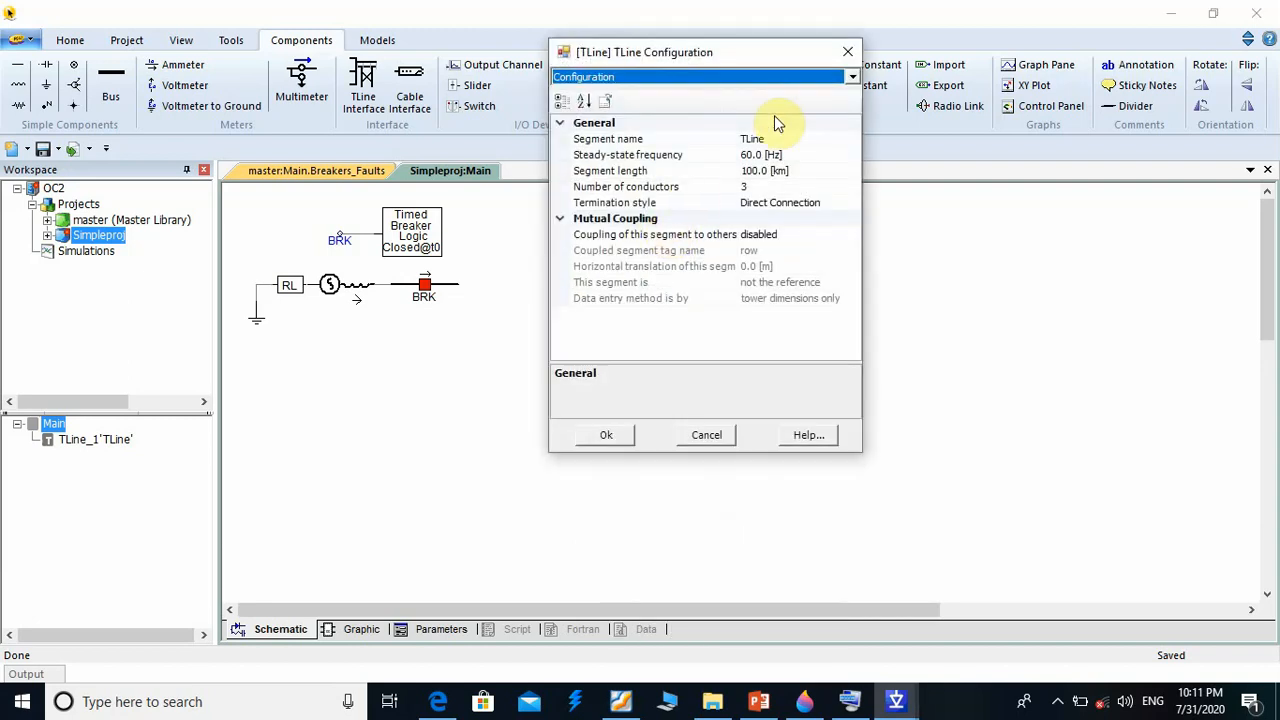
click(745, 153)
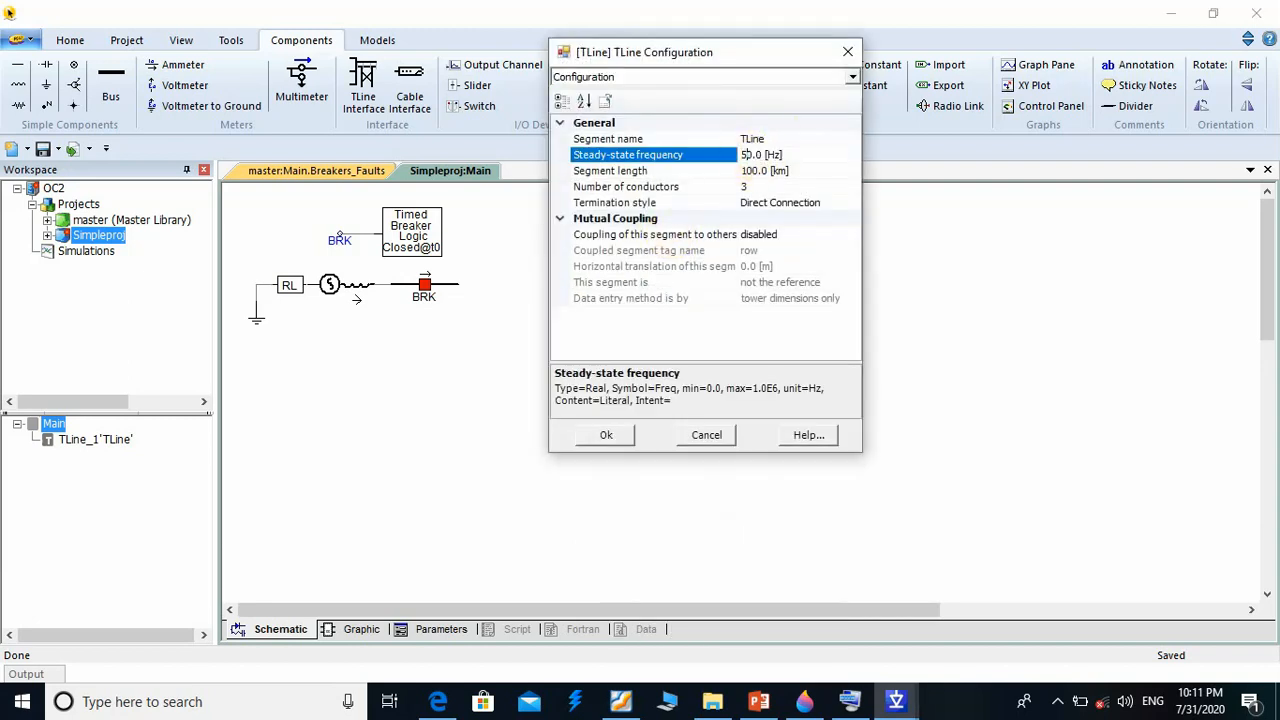
click(760, 170)
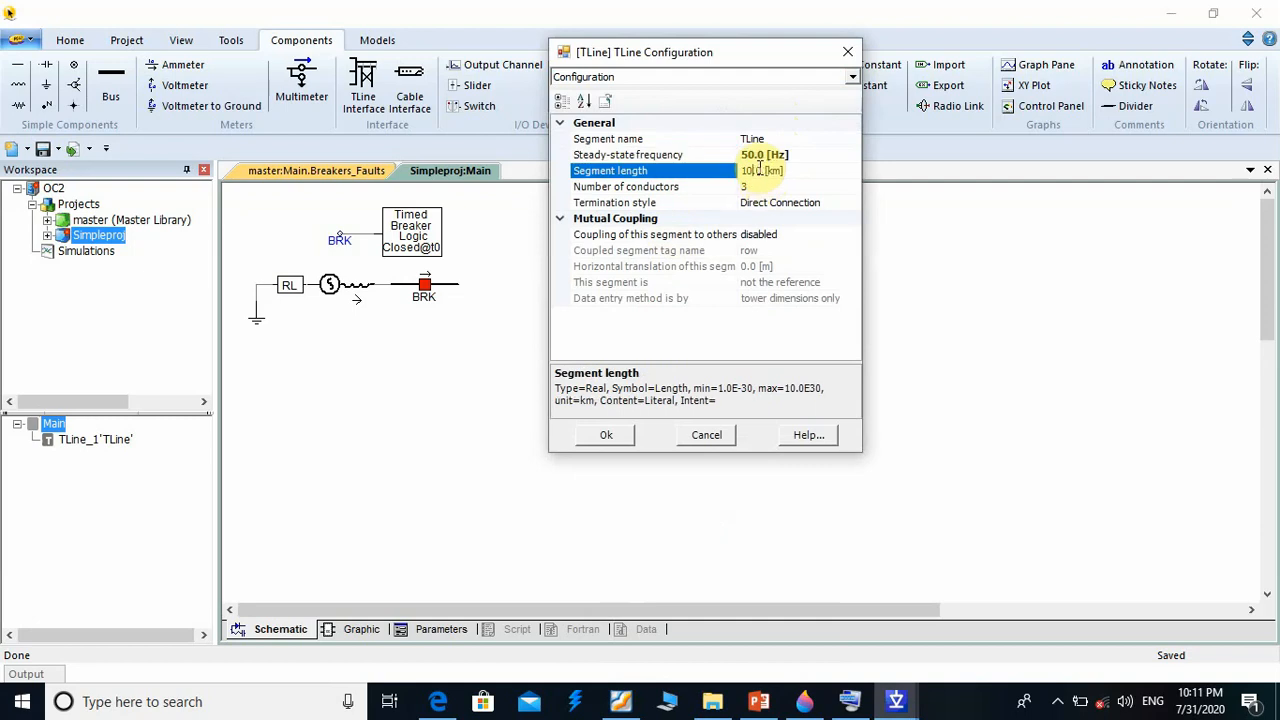
text(50)
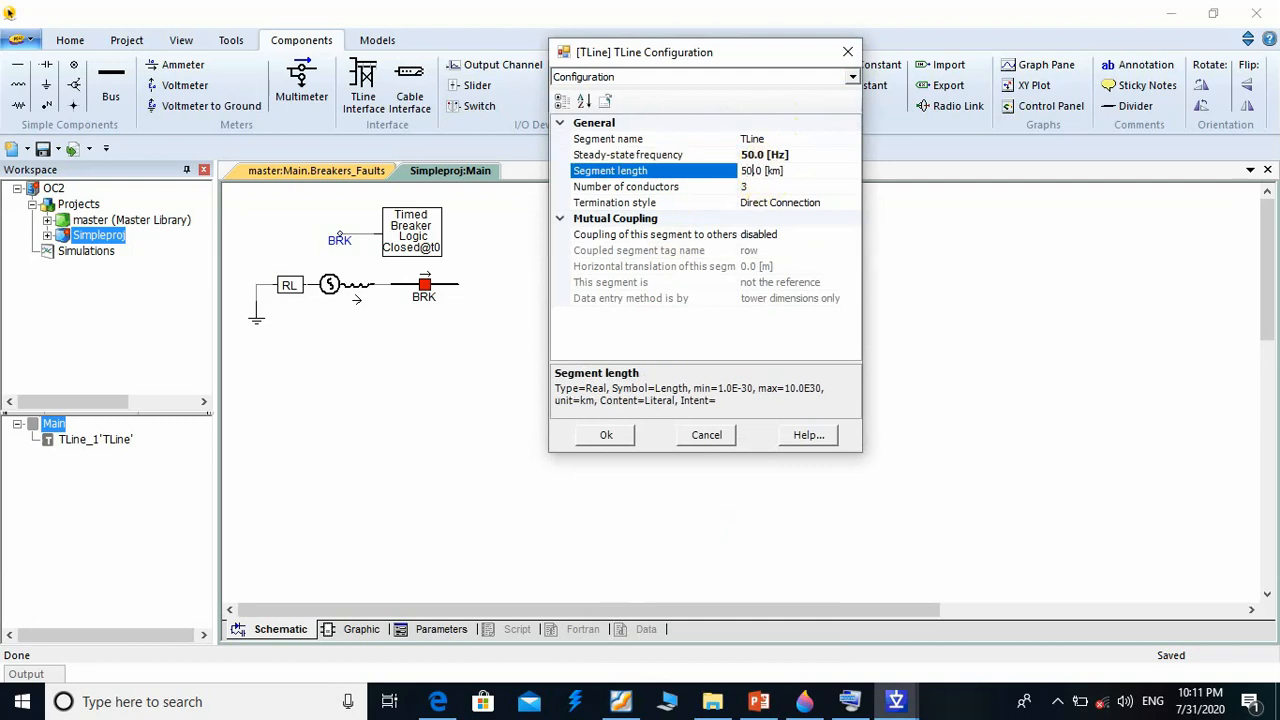
click(763, 188)
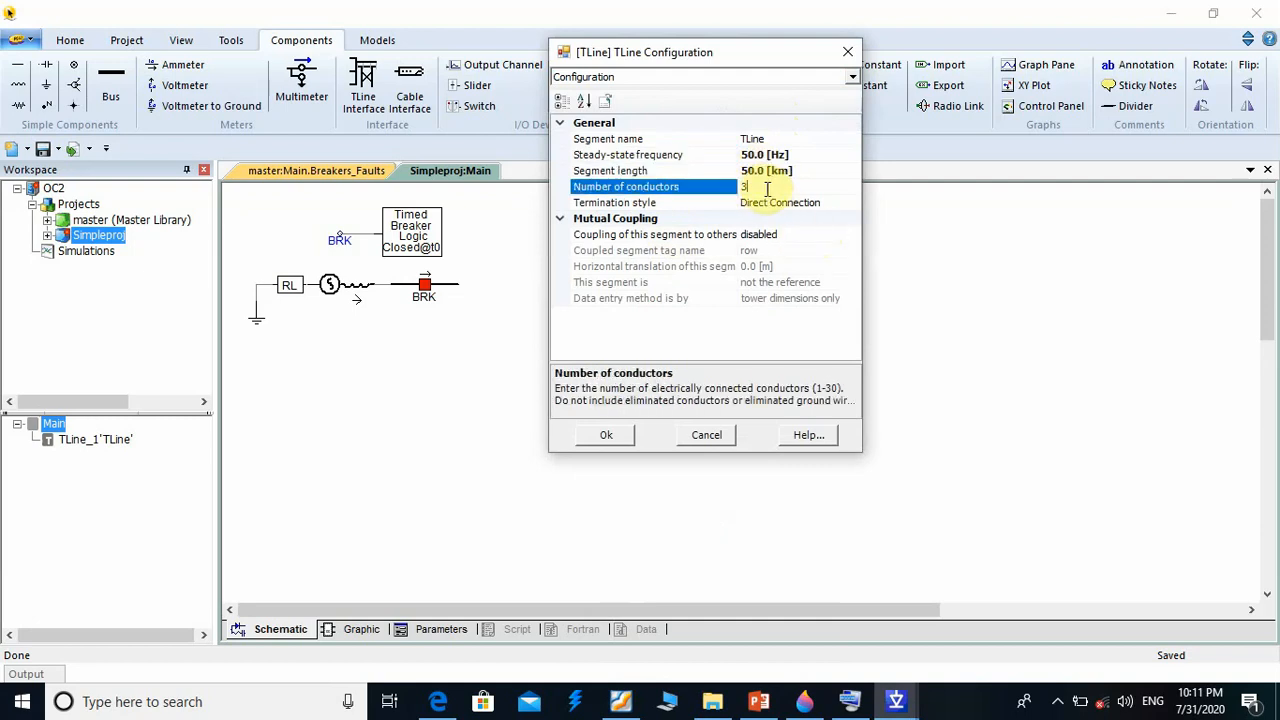
Review the line's manual 0-sequence mutual data and internal-use parameter pages, then accept the configuration
click(855, 83)
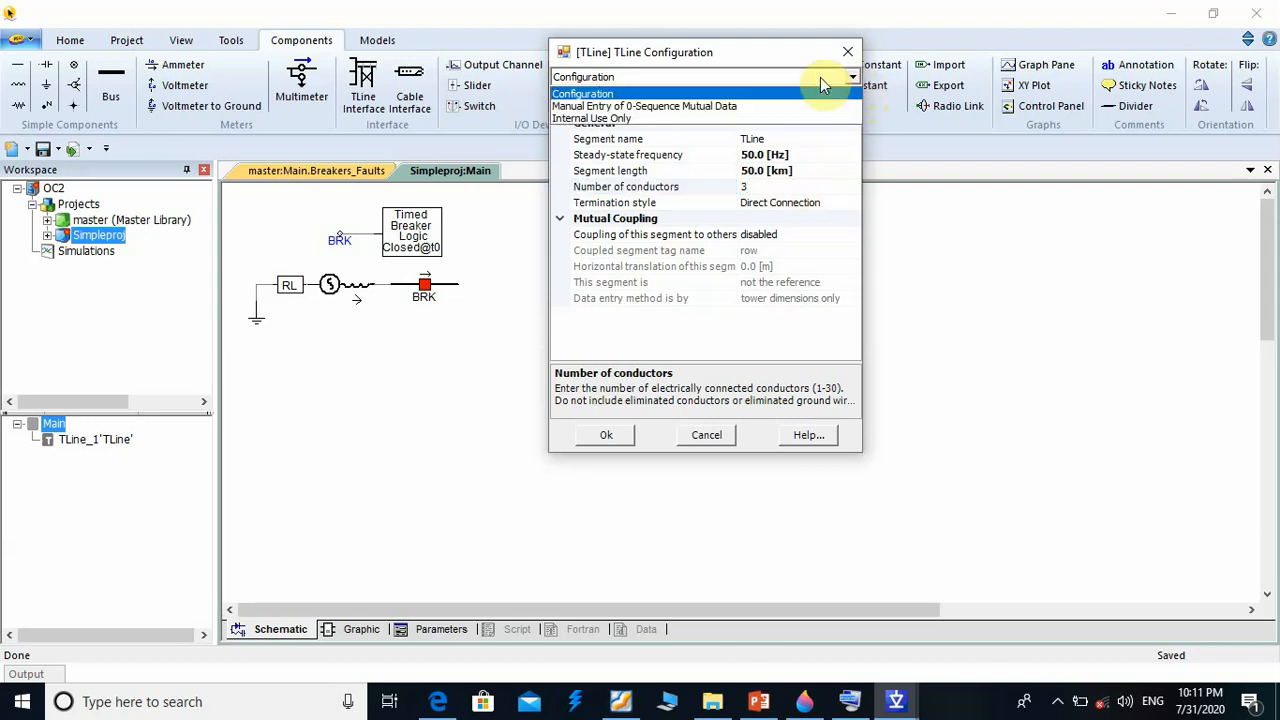
click(700, 108)
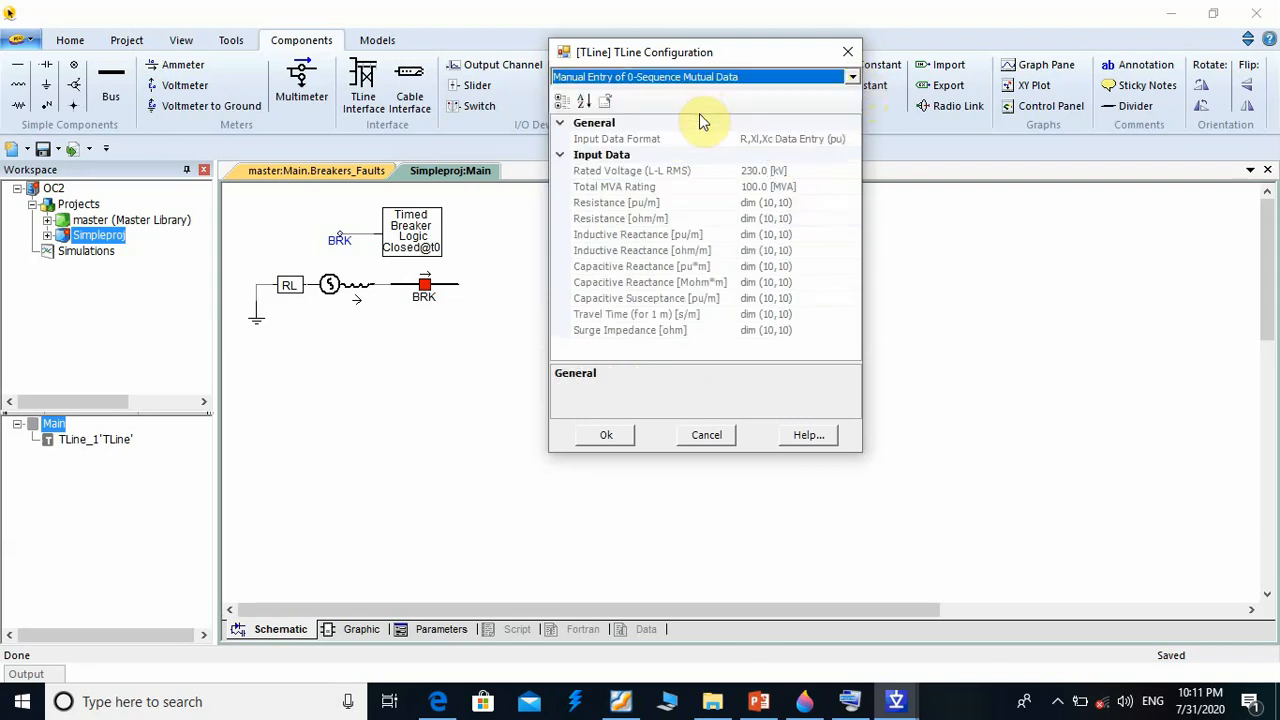
click(852, 82)
click(800, 118)
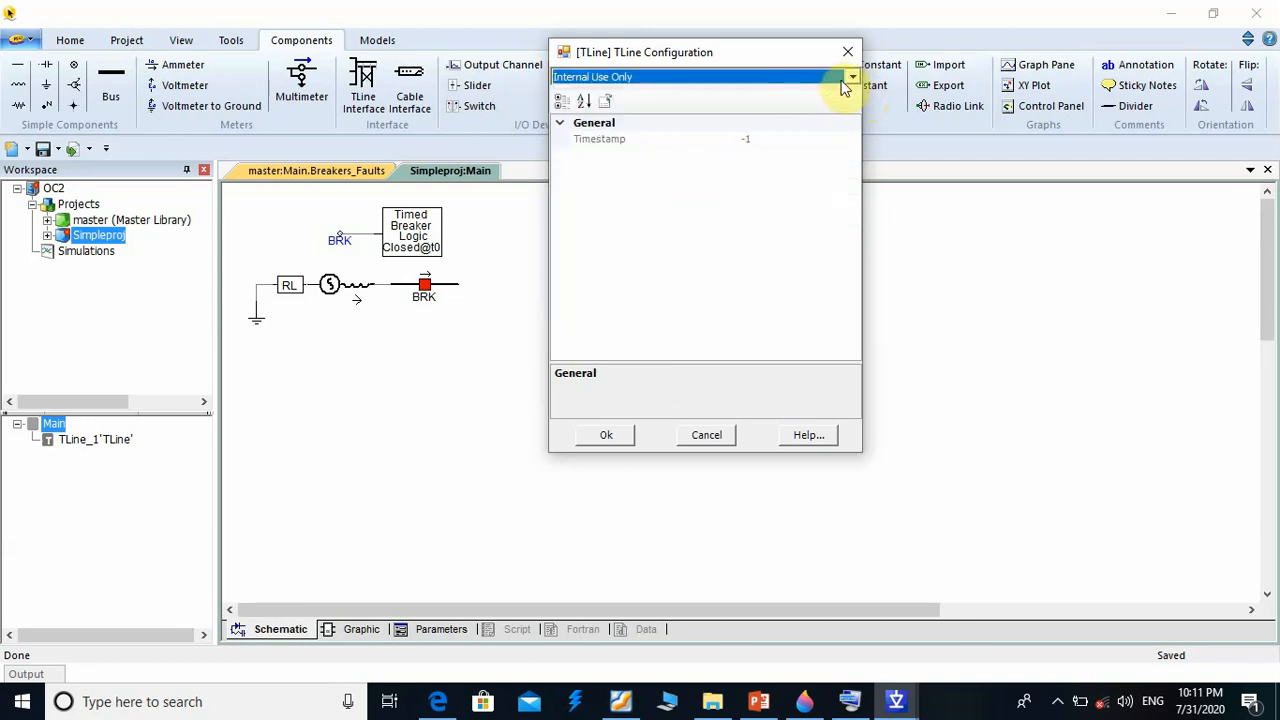
click(851, 78)
click(803, 93)
click(610, 434)
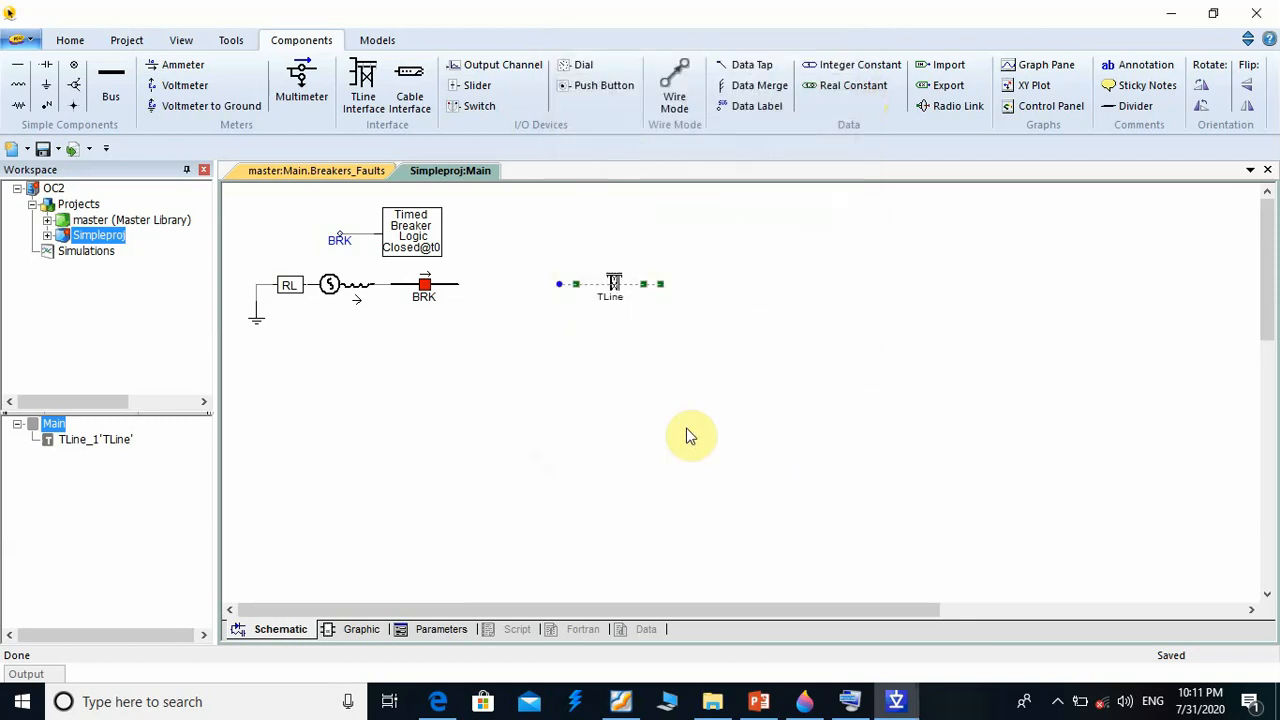
Open the transmission line's definition canvas, then bring up the full Transmission Lines page of the master library
double_click(610, 284)
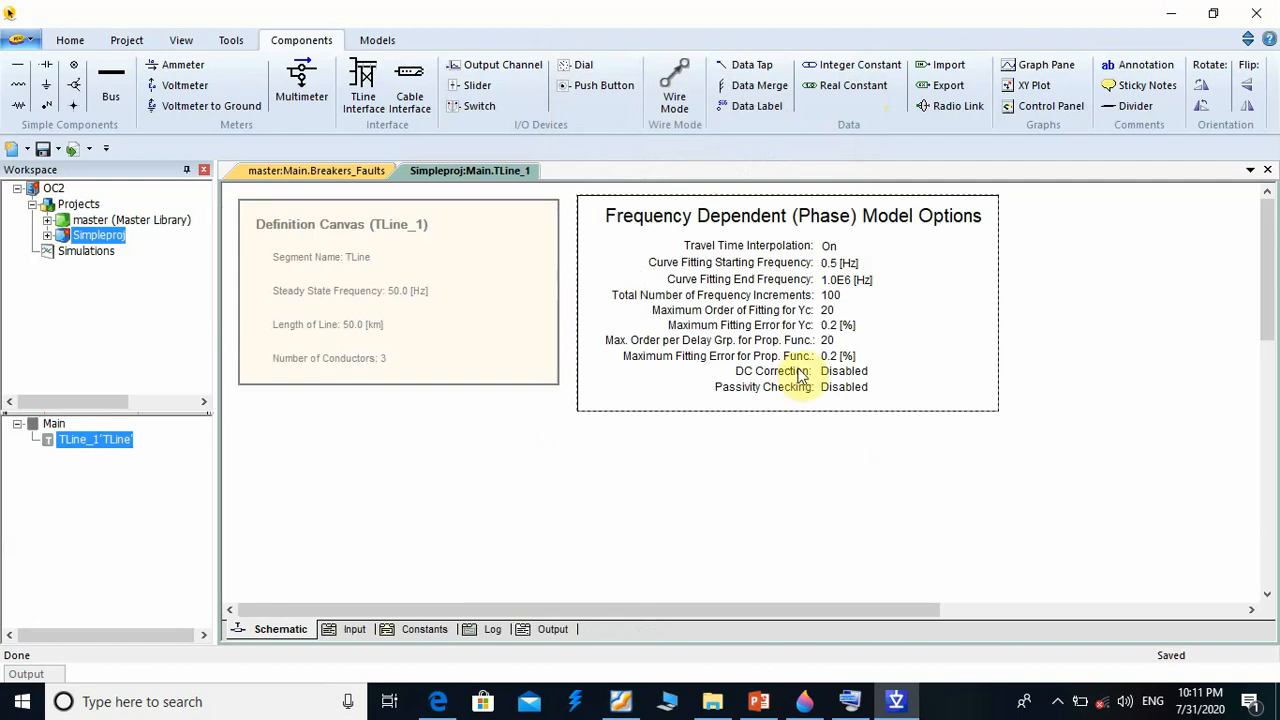
mouse_move(1276, 228)
mouse_down()
mouse_move(1268, 294)
mouse_move(1268, 252)
mouse_up()
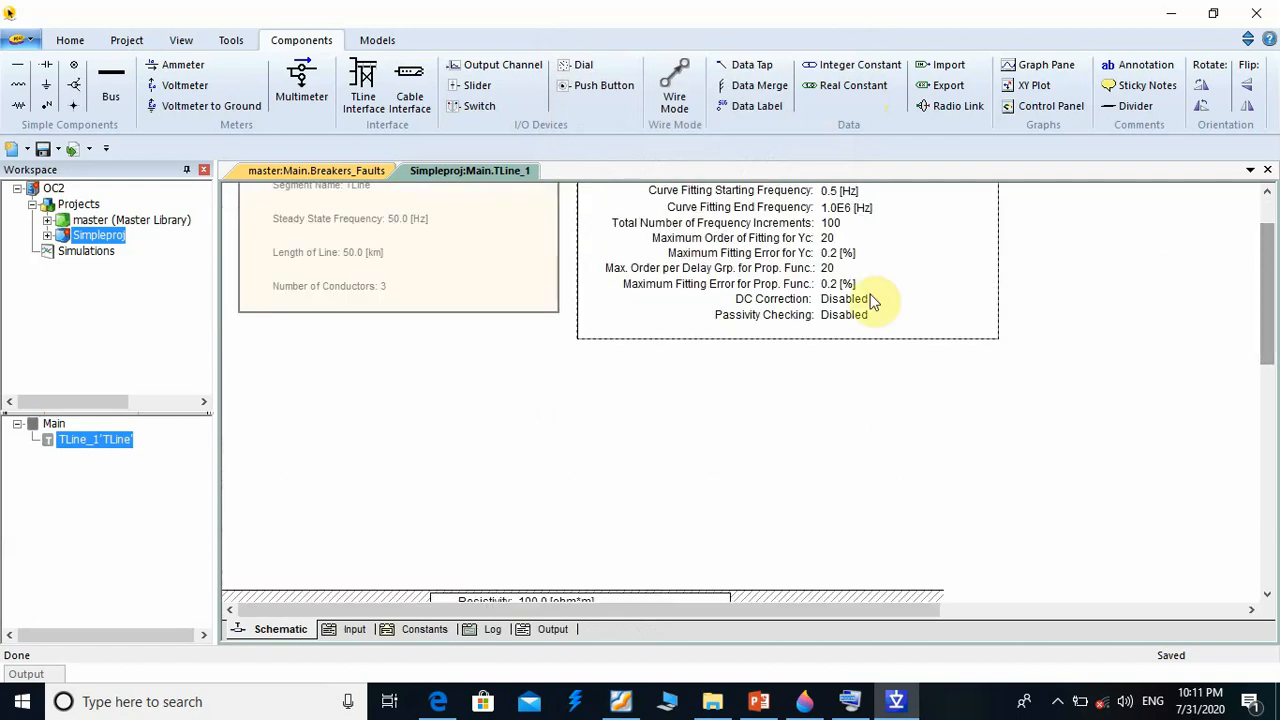
click(284, 171)
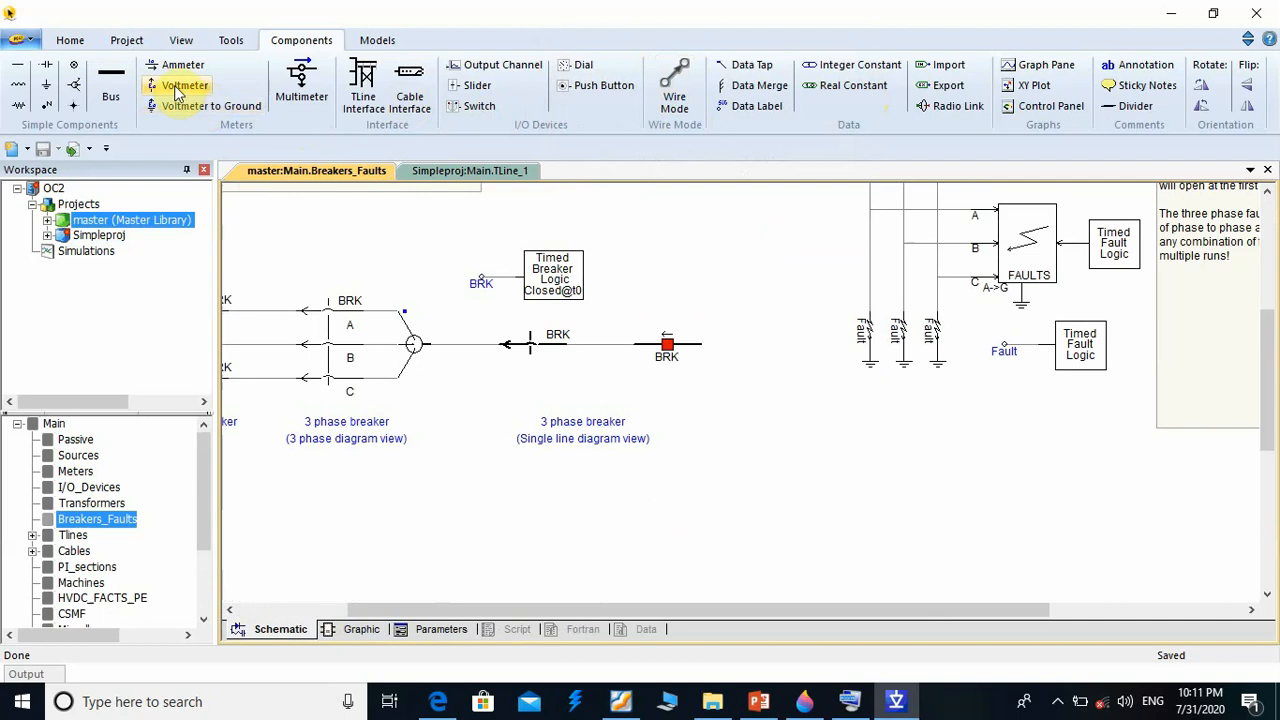
click(70, 40)
click(766, 88)
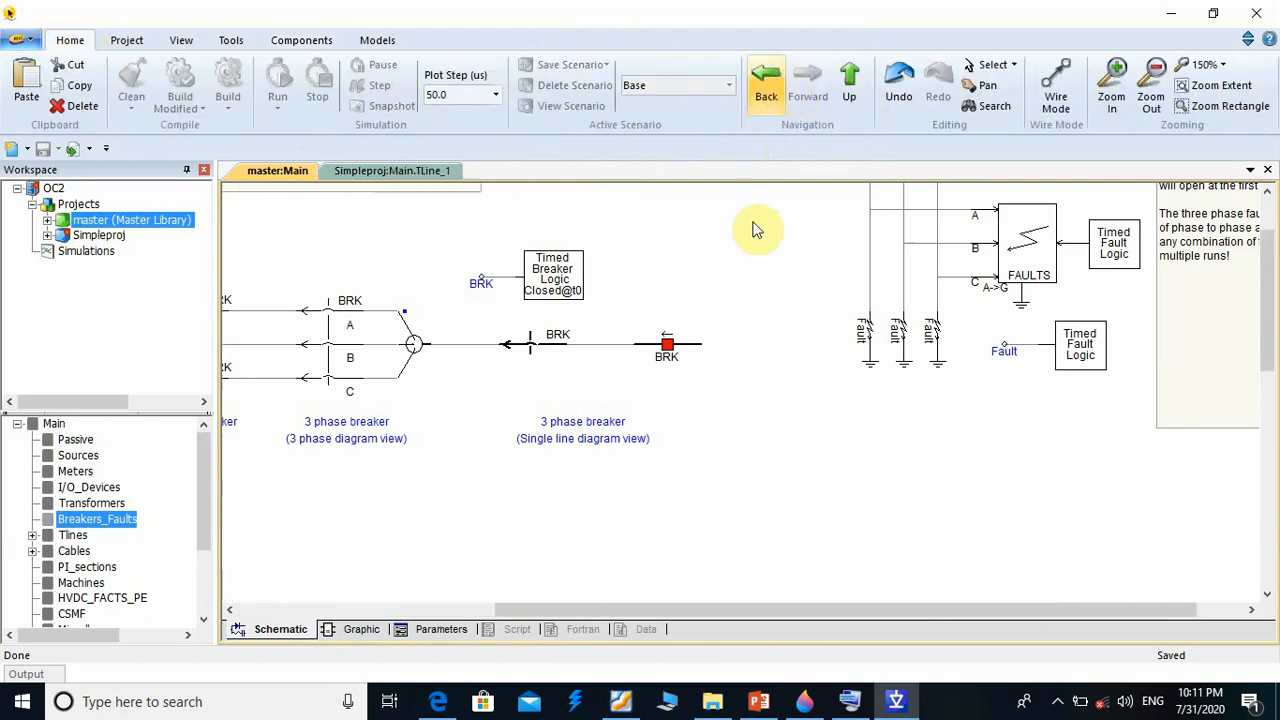
drag(814, 610, 975, 627)
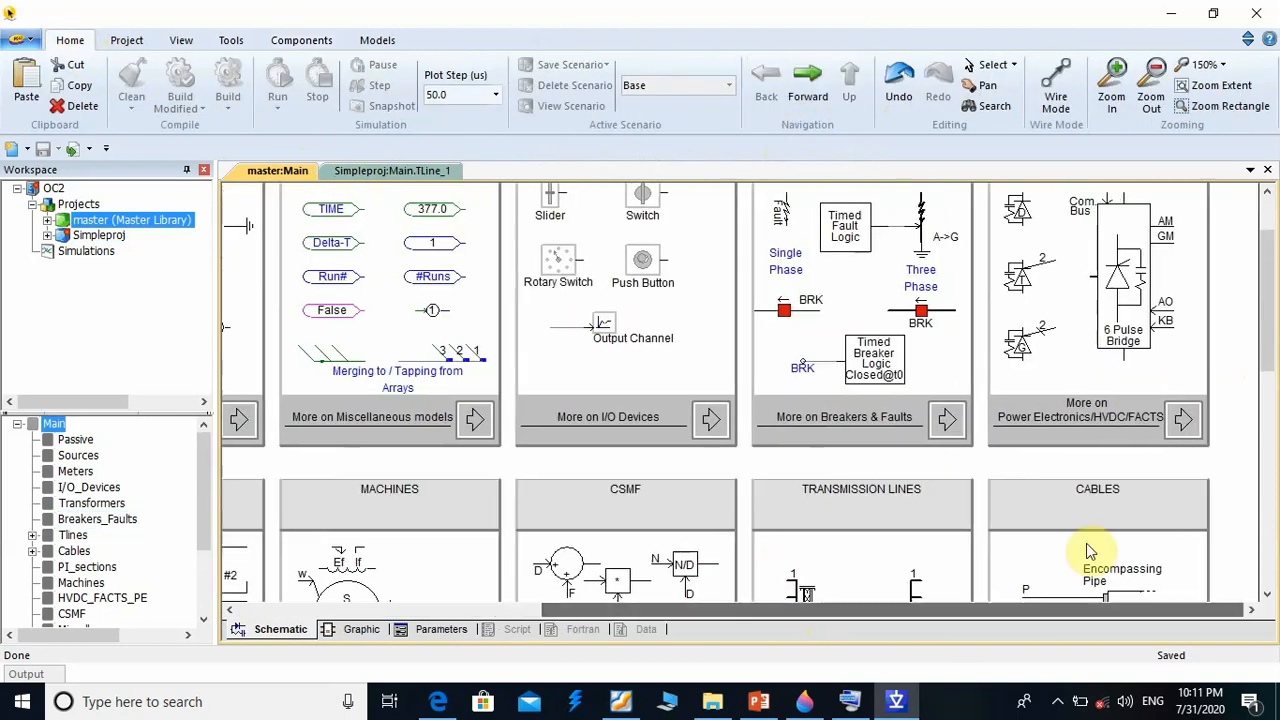
drag(1265, 330, 1260, 448)
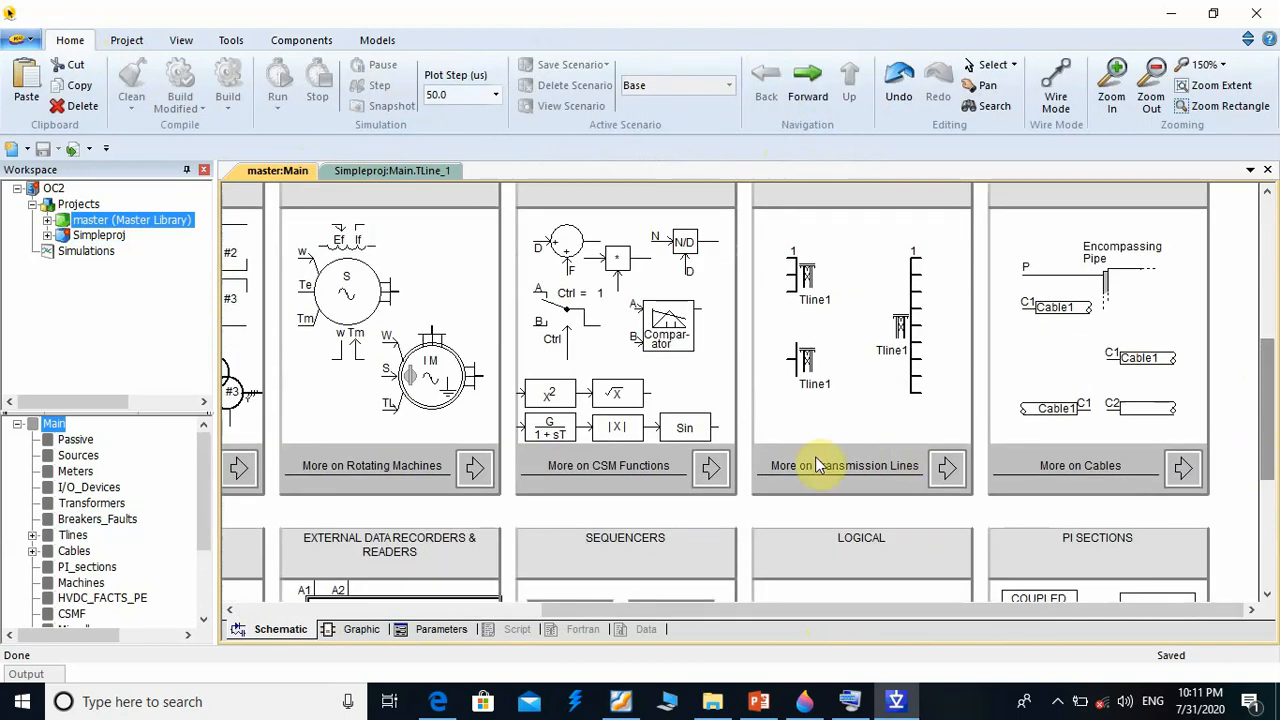
click(947, 470)
Copy the 3 Conductor Delta Tower 3H5 from the master library into the line's definition canvas, just above the ground plane
drag(1268, 271, 1268, 365)
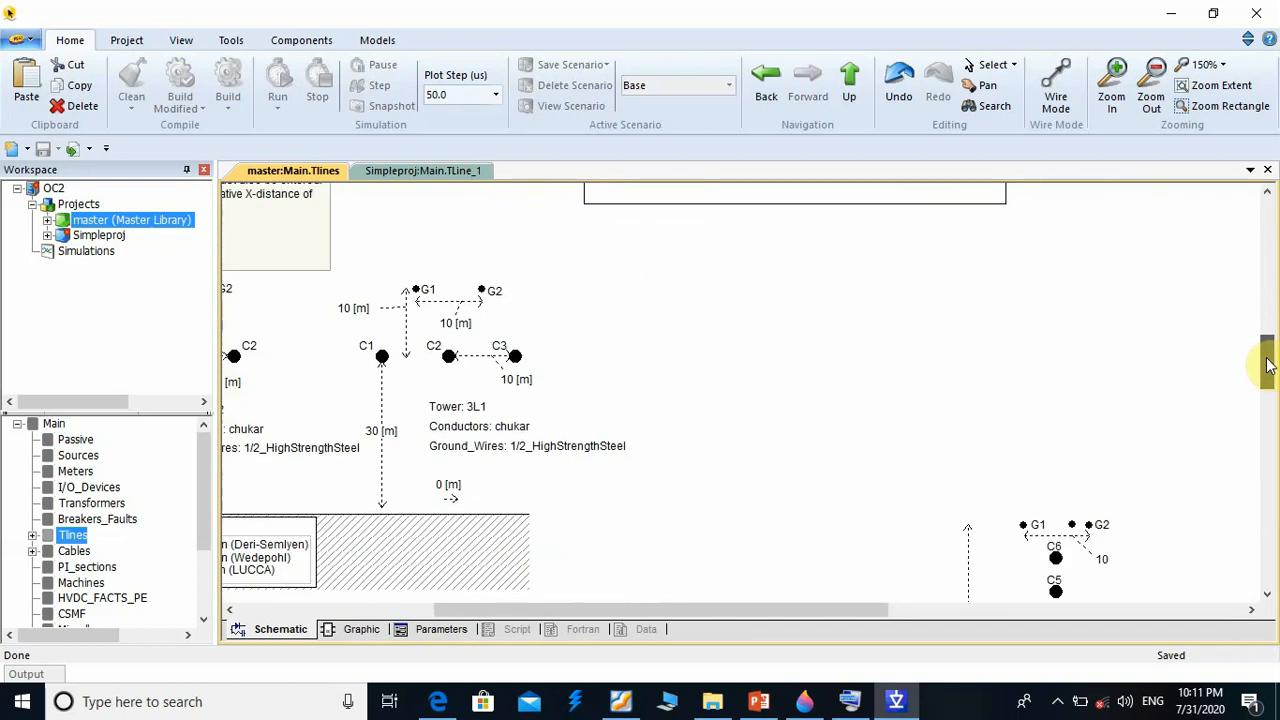
drag(832, 611, 593, 615)
drag(1268, 366, 1247, 429)
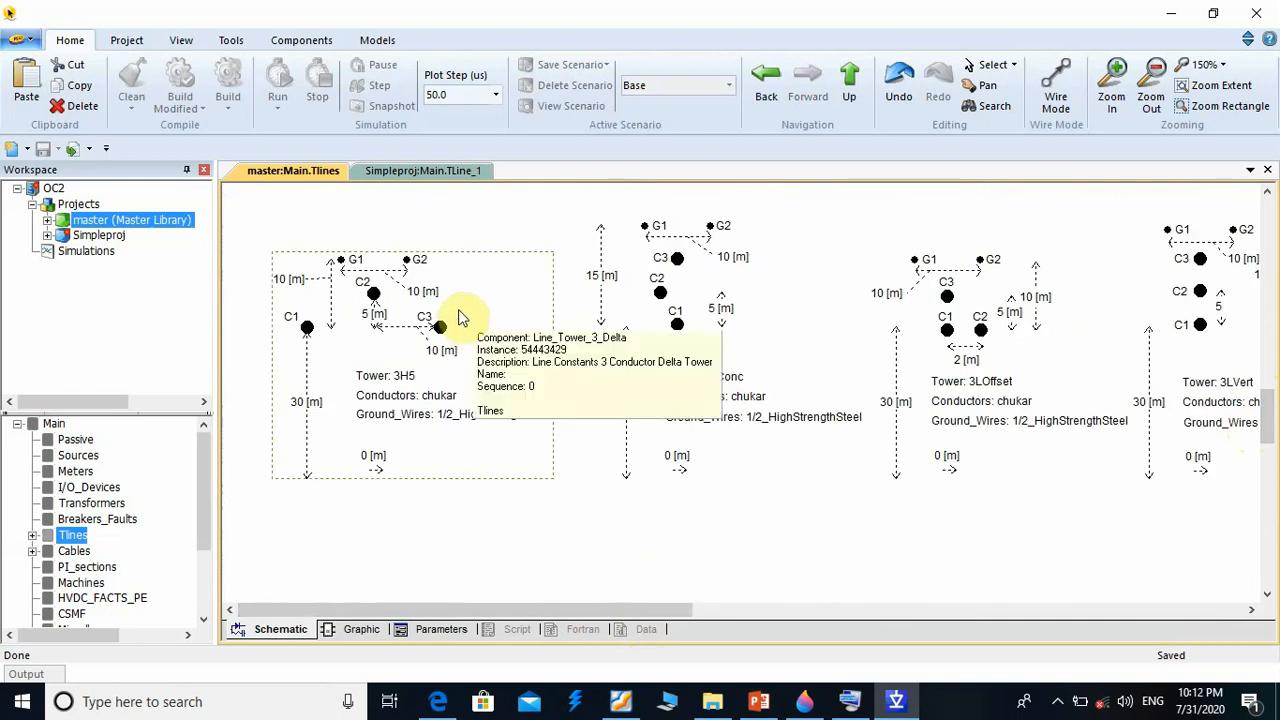
click(384, 170)
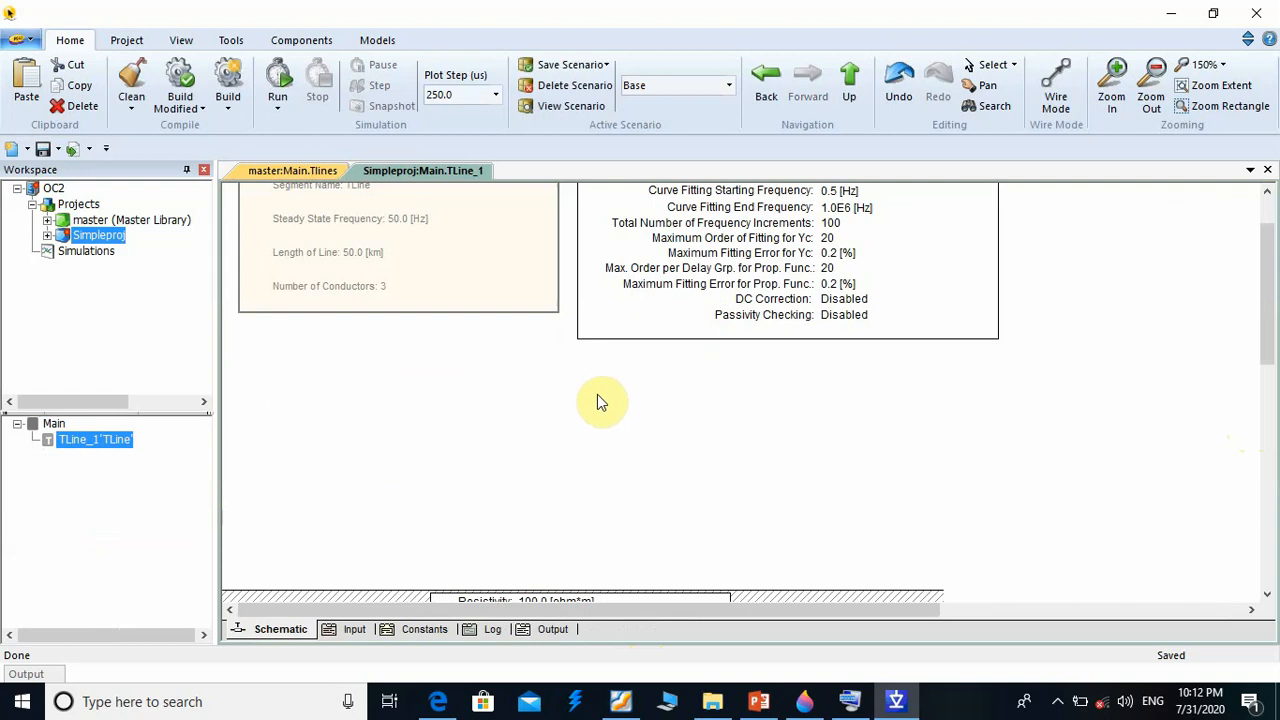
drag(597, 403, 530, 446)
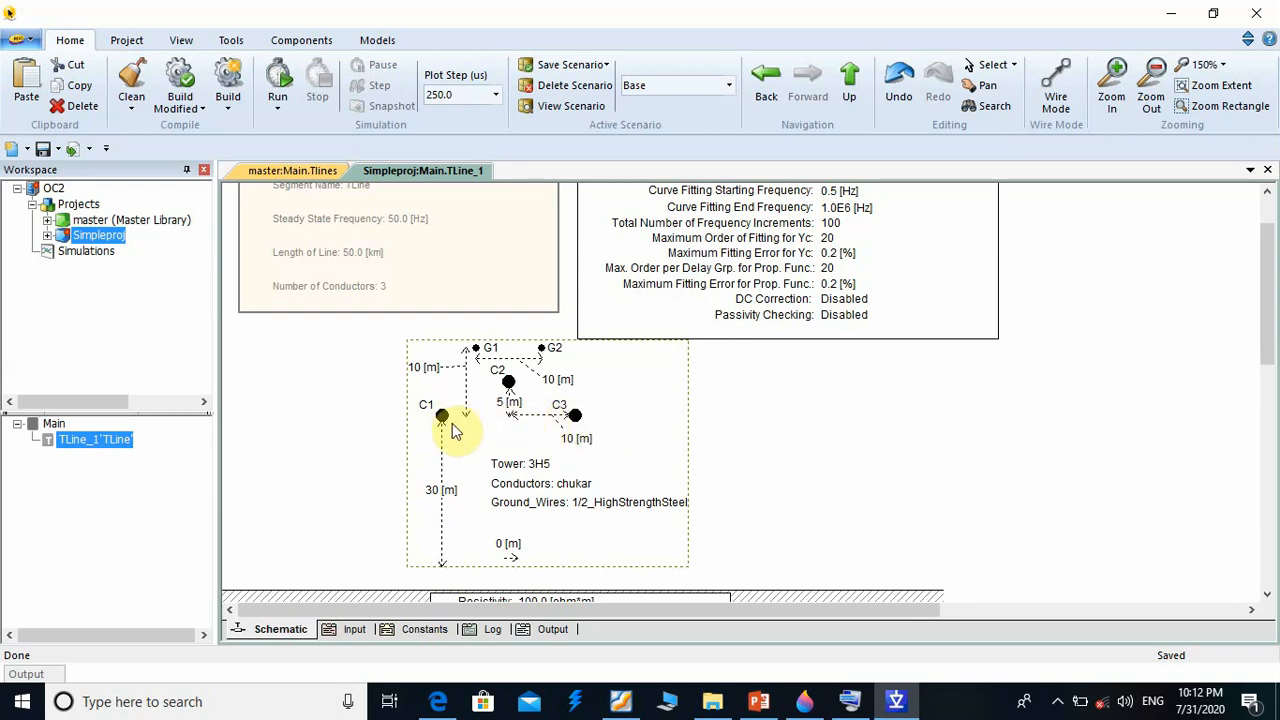
Set the delta tower's lowest conductor height to 10 m, horizontal conductor spacing to 0.5 m and centre conductor vertical offset to 0.5 m
double_click(545, 414)
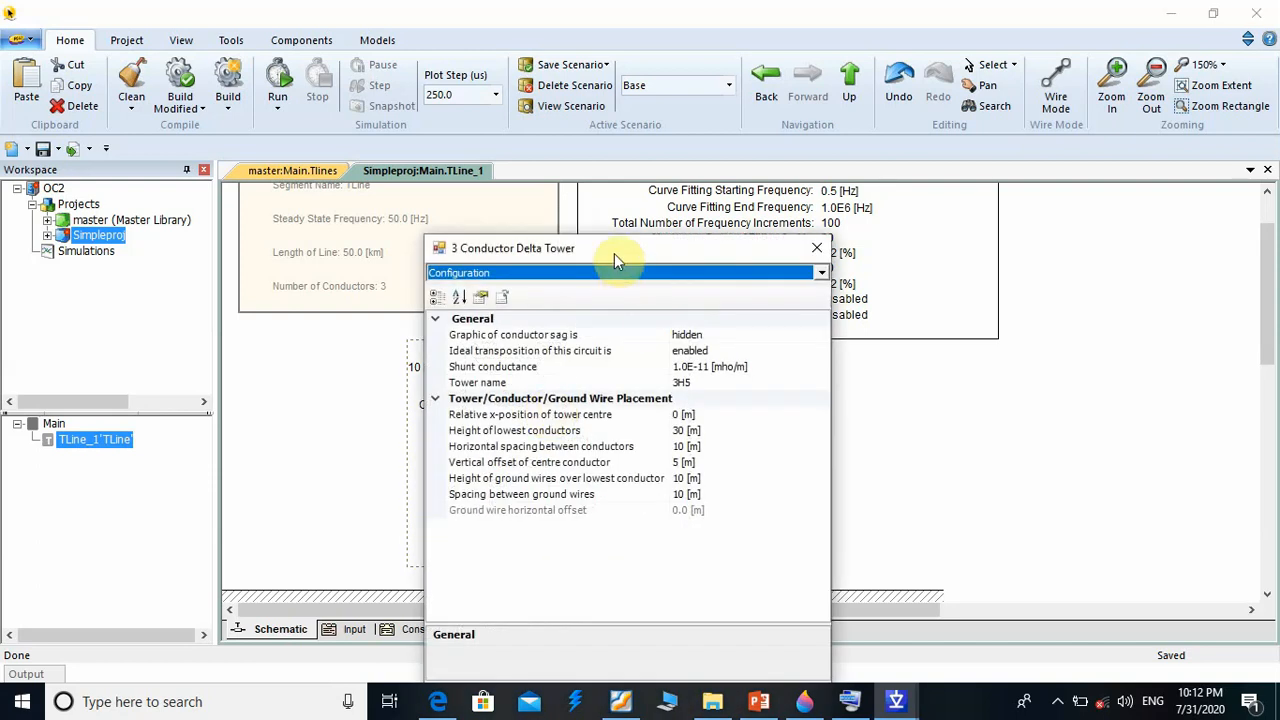
mouse_move(614, 251)
mouse_down()
mouse_move(909, 195)
mouse_move(916, 153)
mouse_move(992, 148)
mouse_up()
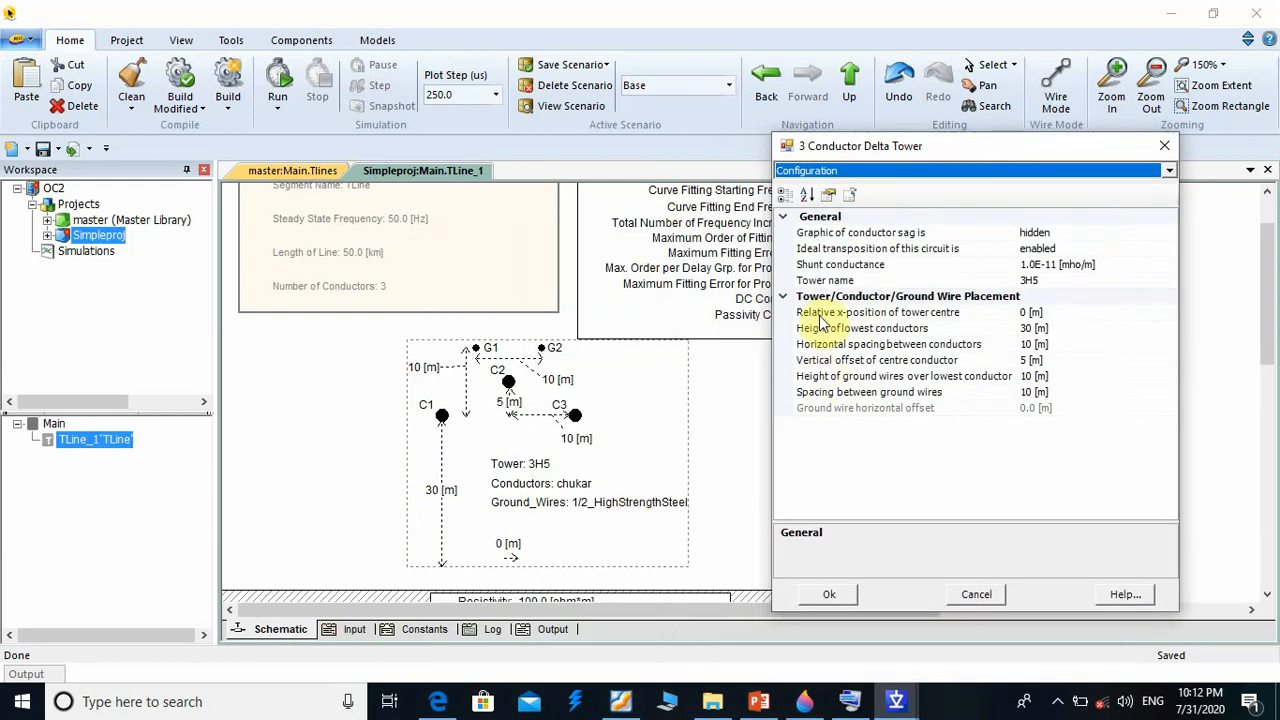
click(1027, 328)
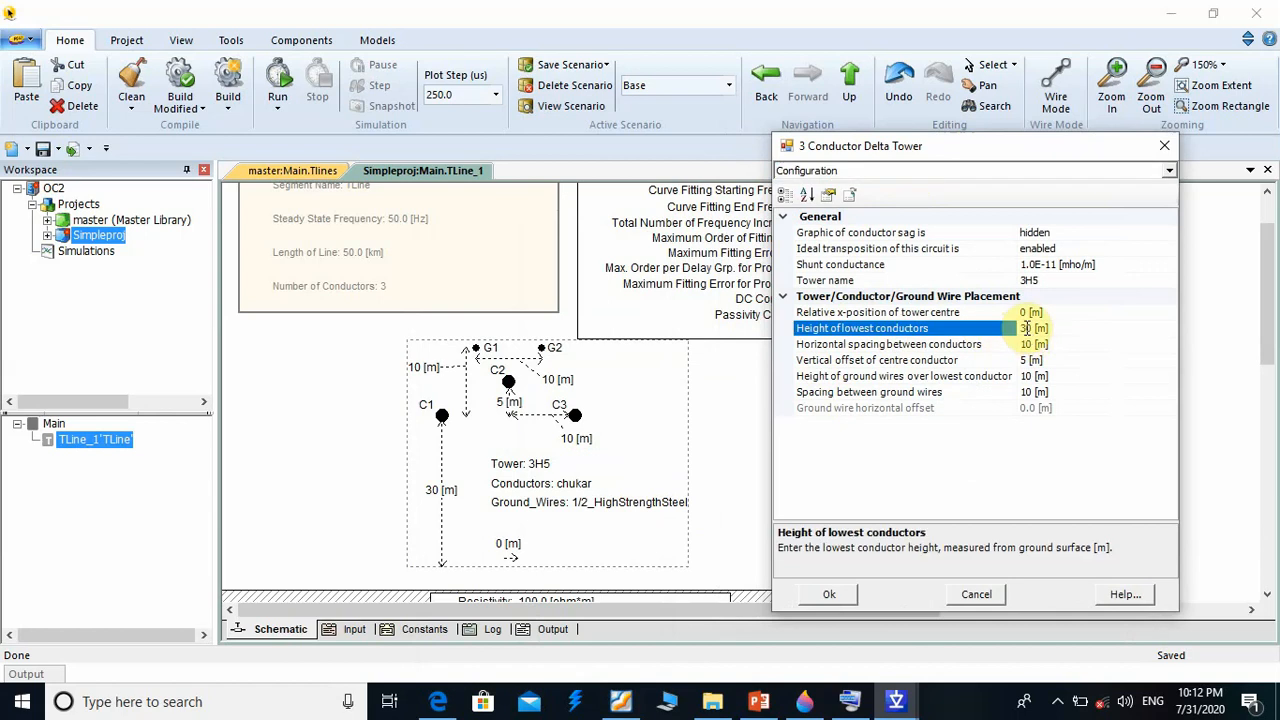
key(BackSpace)
text(1)
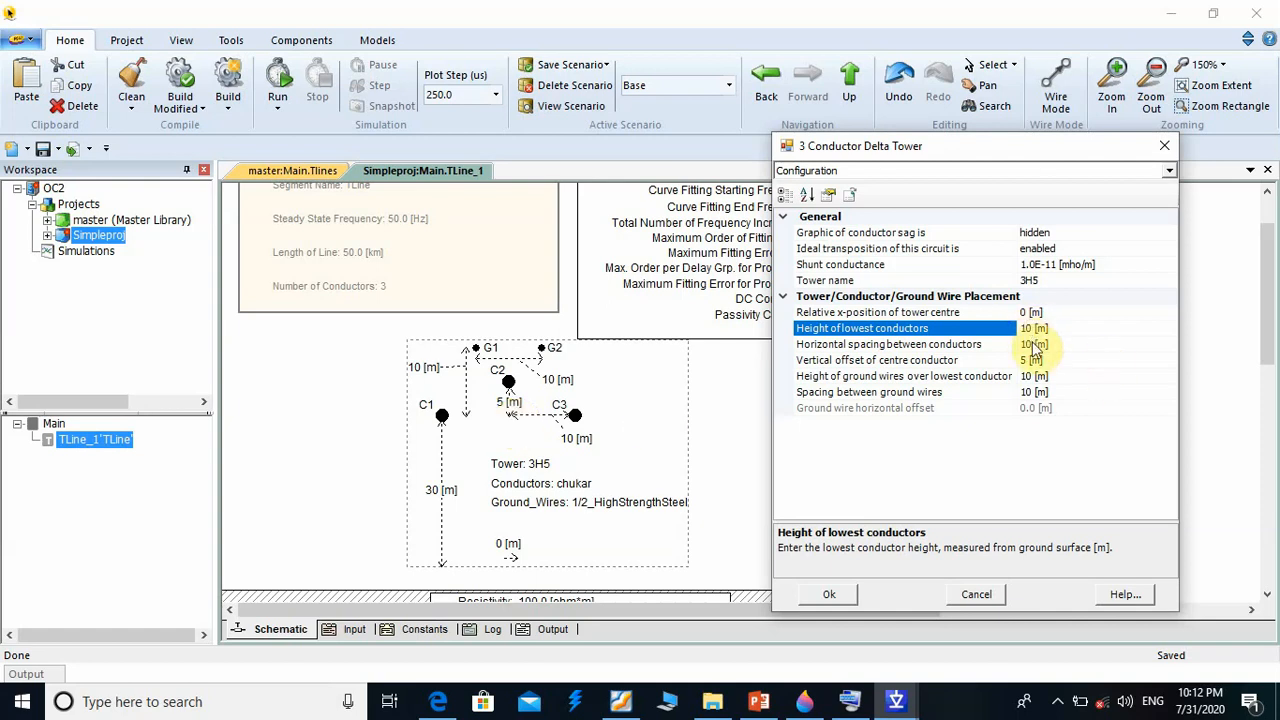
click(1033, 344)
text(0.5)
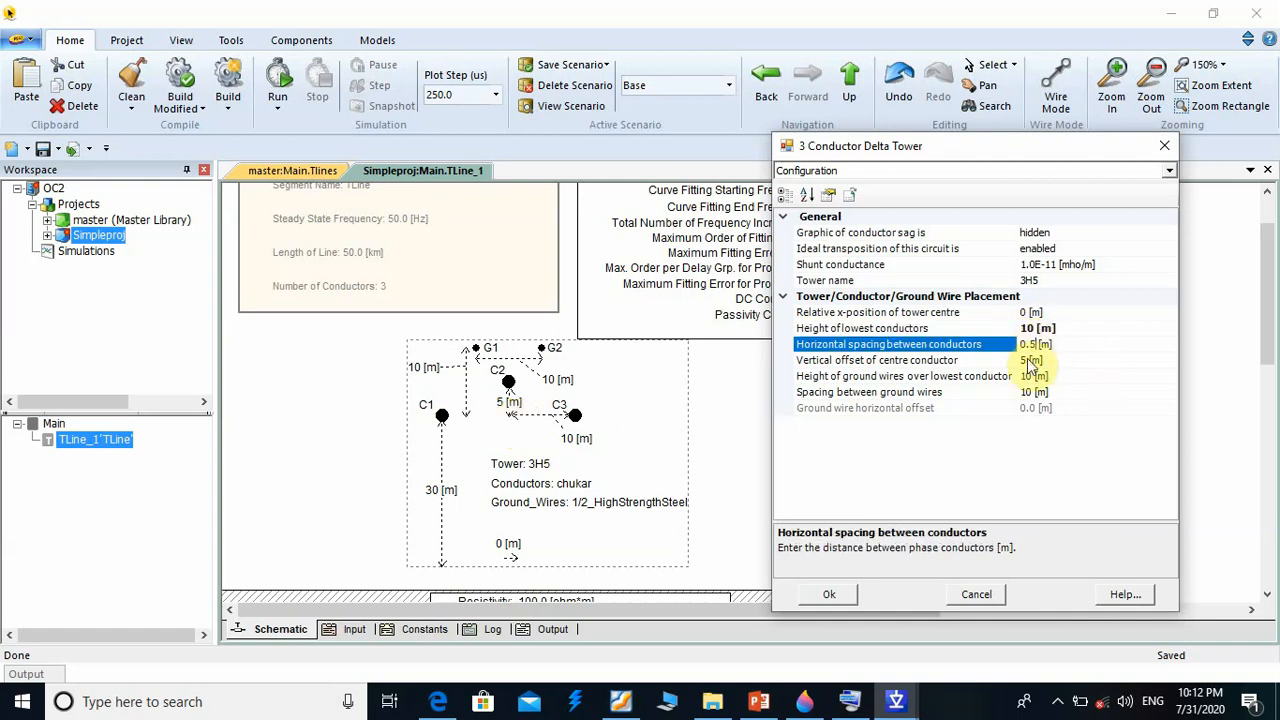
click(1030, 362)
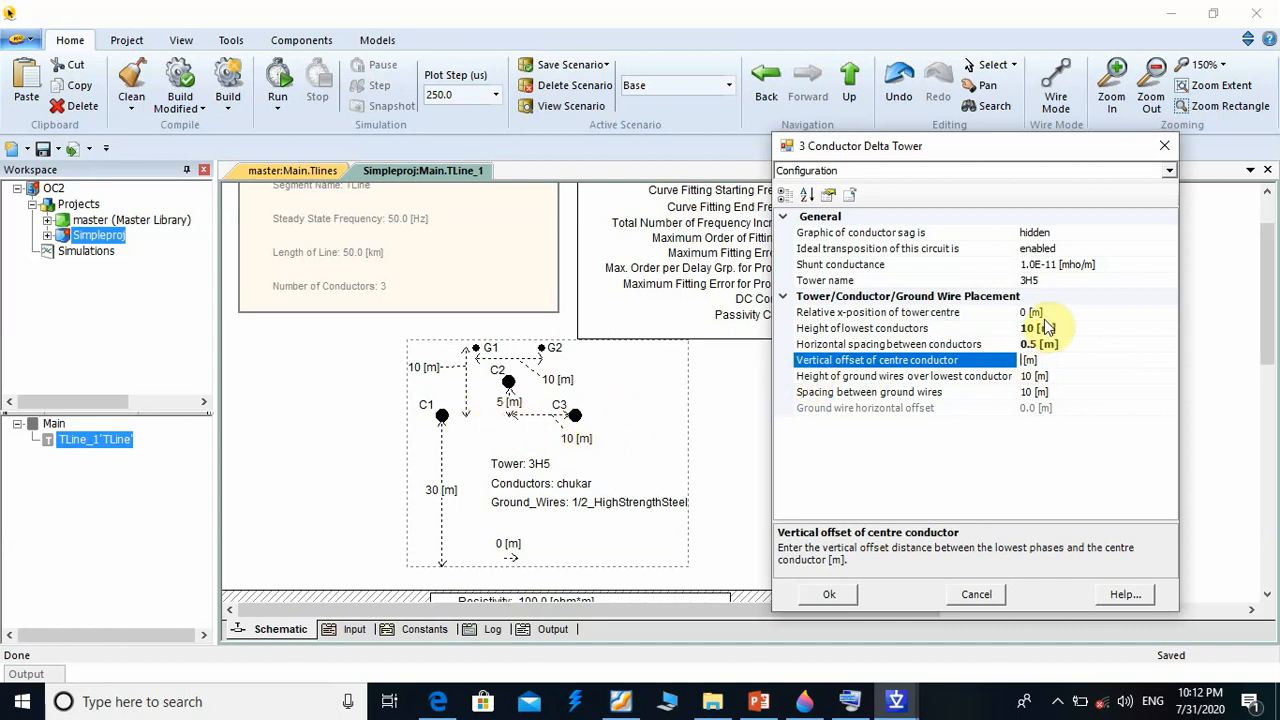
text(0.5)
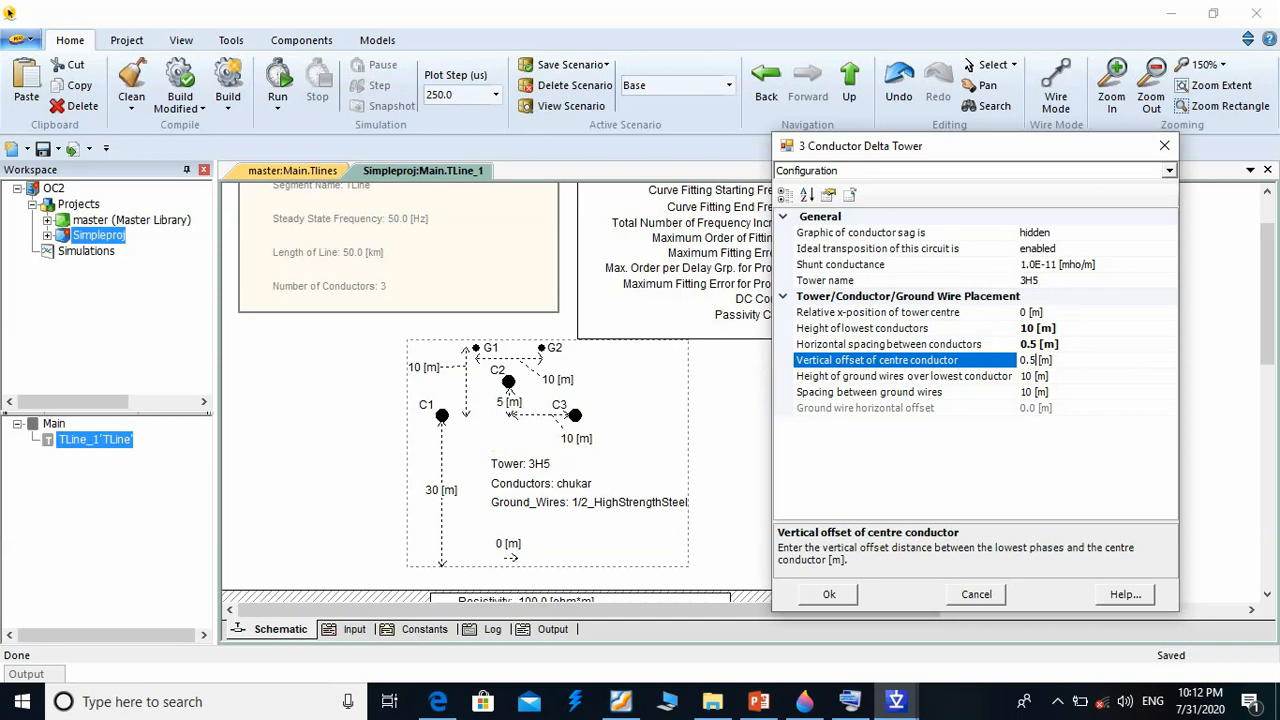
Set the ground wires' height over the lowest conductor to 11 m and the spacing between them to 1 m
click(1031, 391)
click(1032, 376)
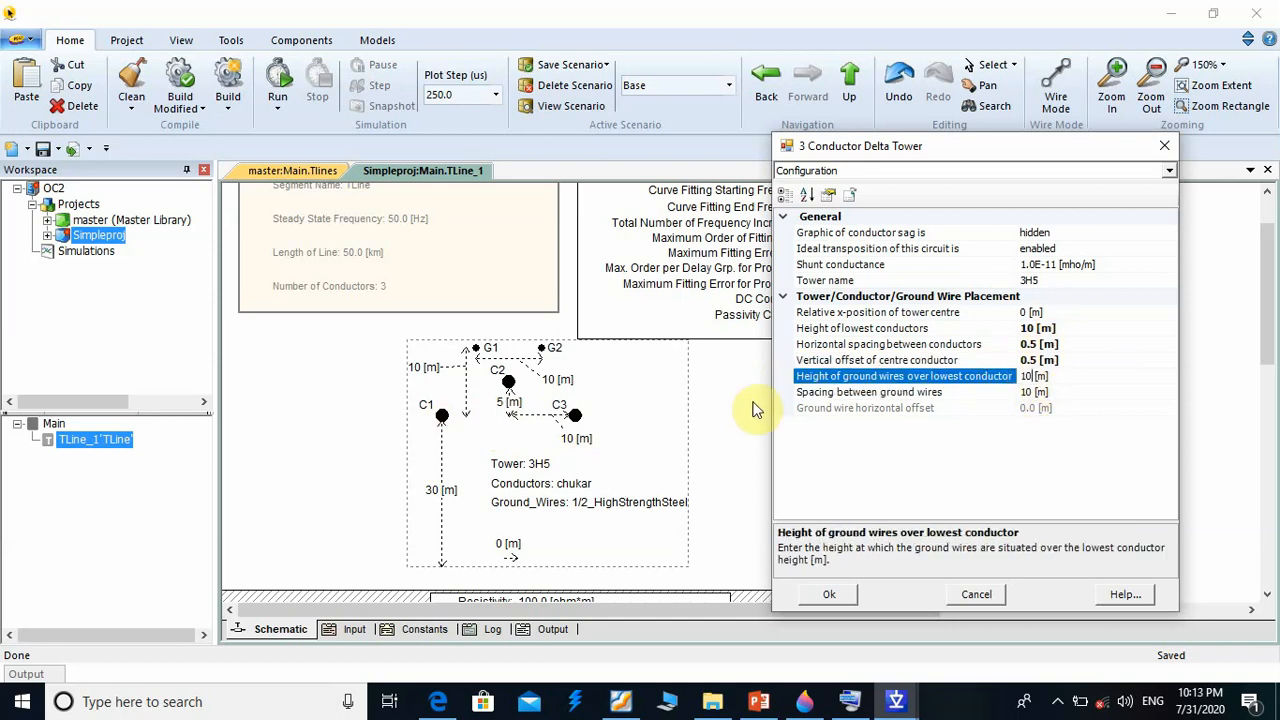
text(1)
click(1034, 393)
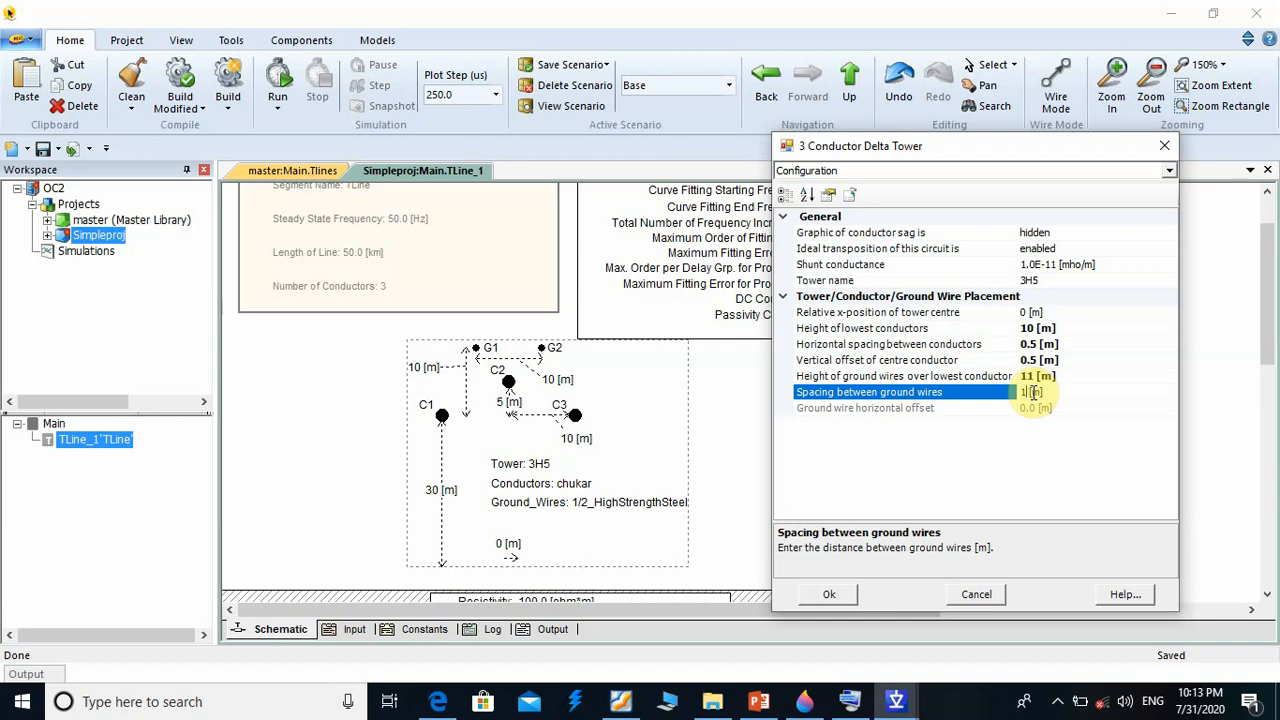
click(1051, 473)
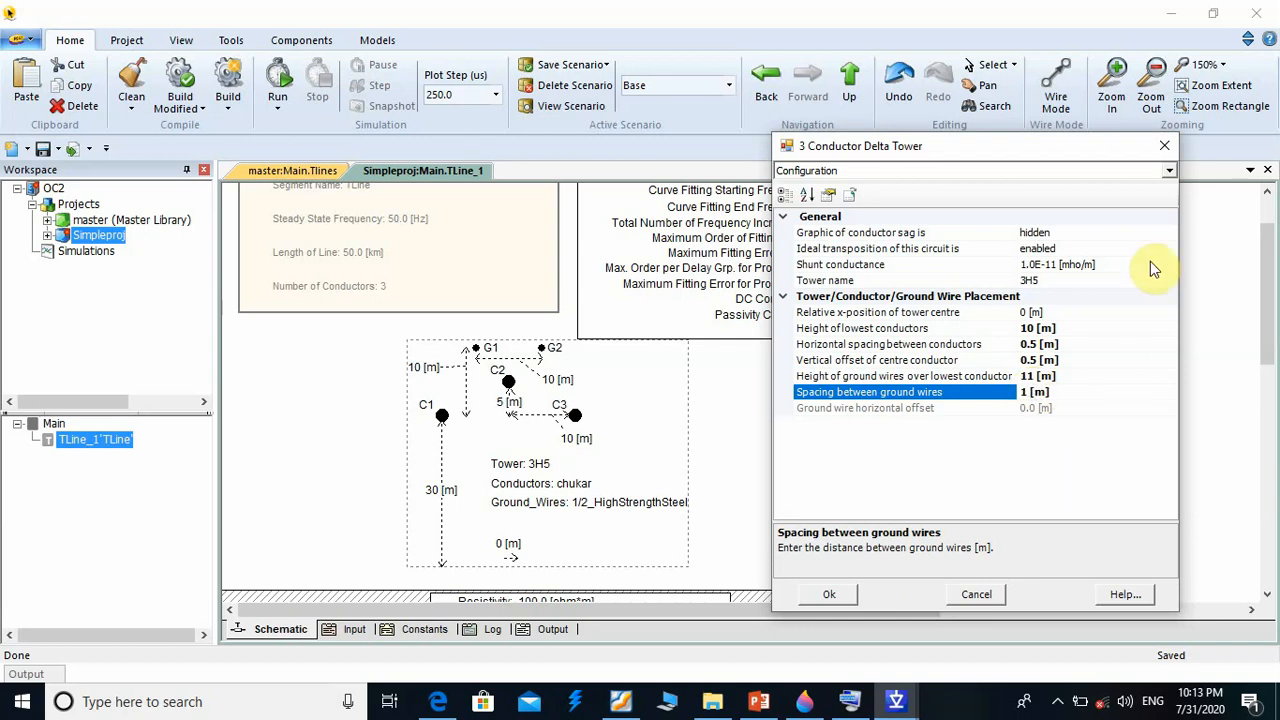
Review the delta tower's conductor data, ground wire data and asymmetrical bundling position data, returning to its configuration parameters
click(1169, 171)
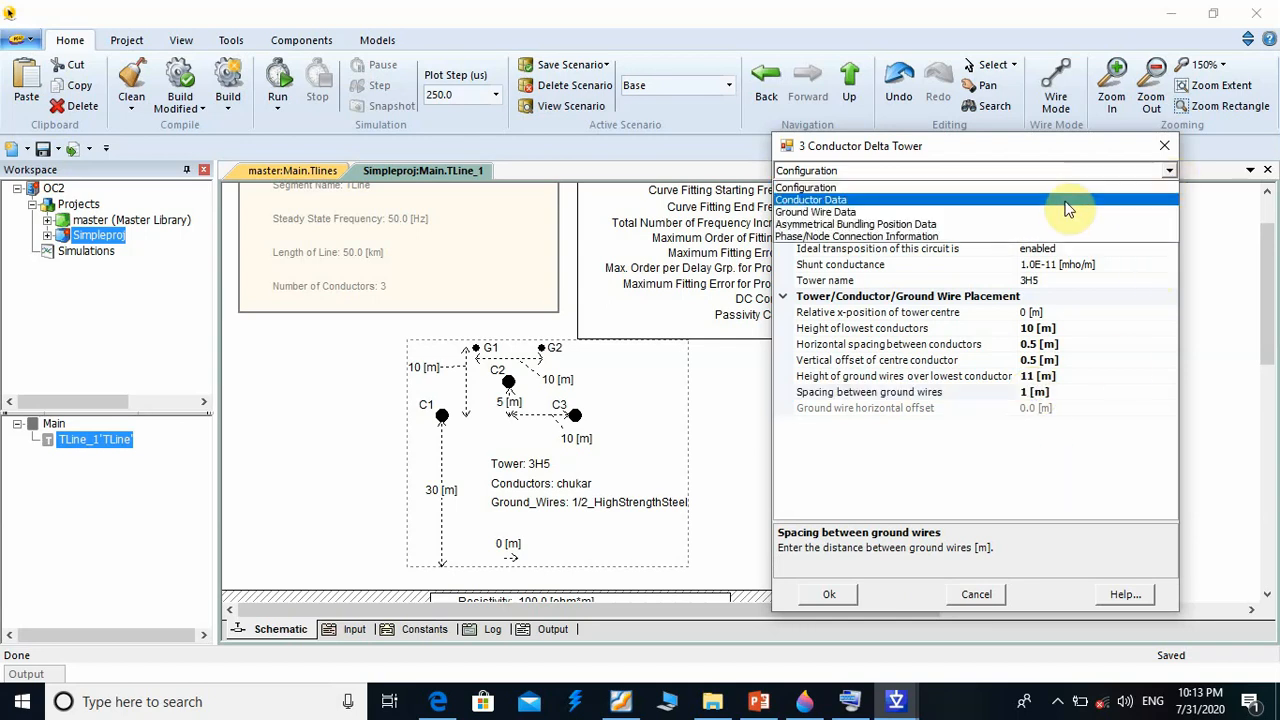
click(1068, 205)
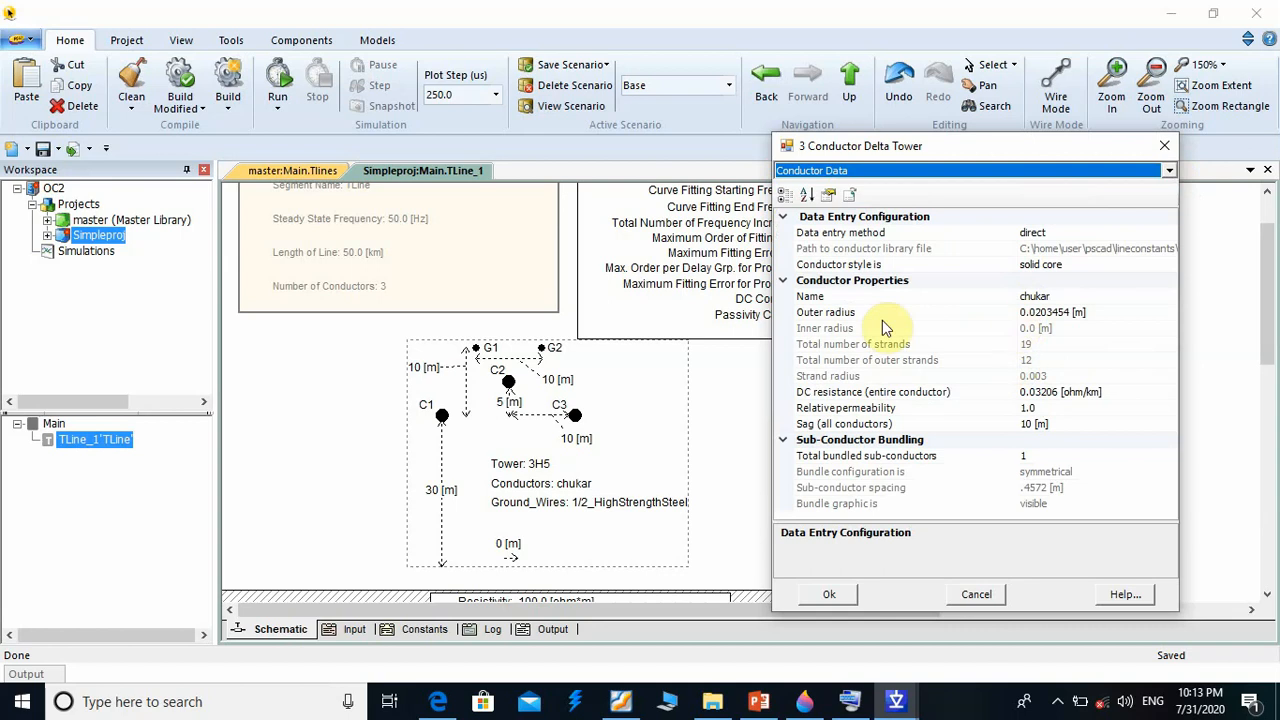
click(1040, 313)
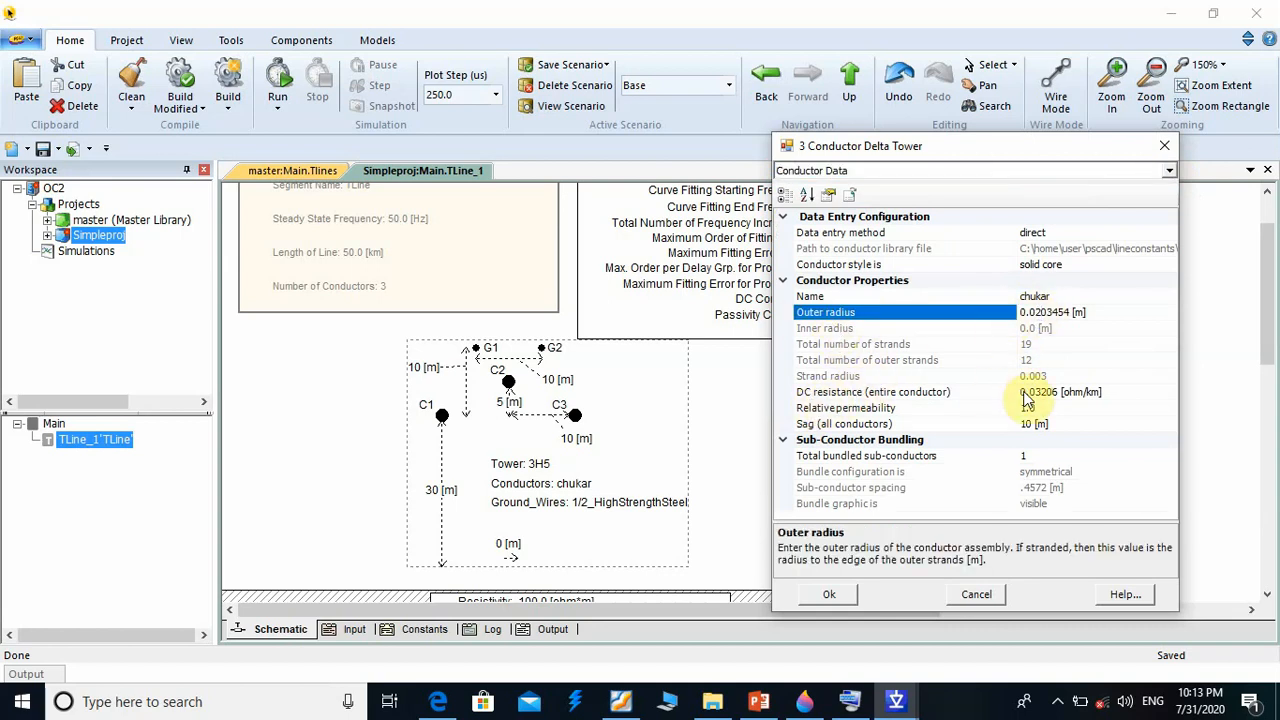
click(1169, 172)
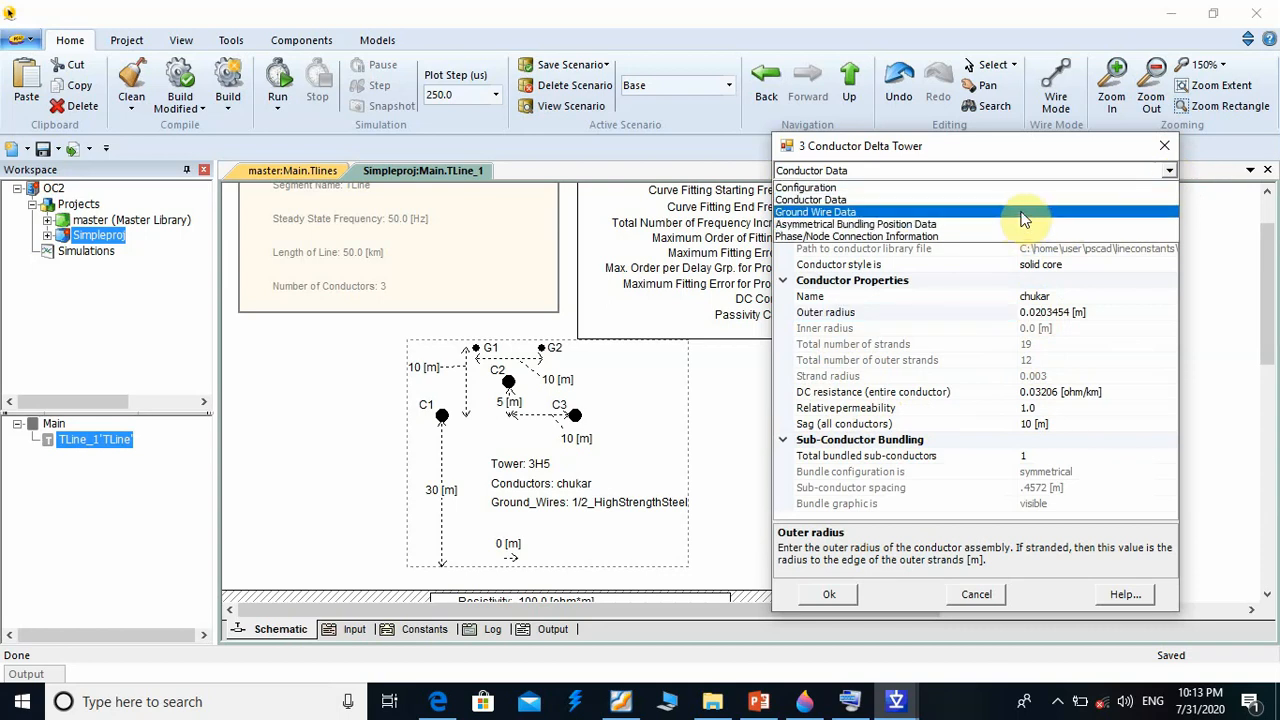
click(1024, 218)
click(1168, 171)
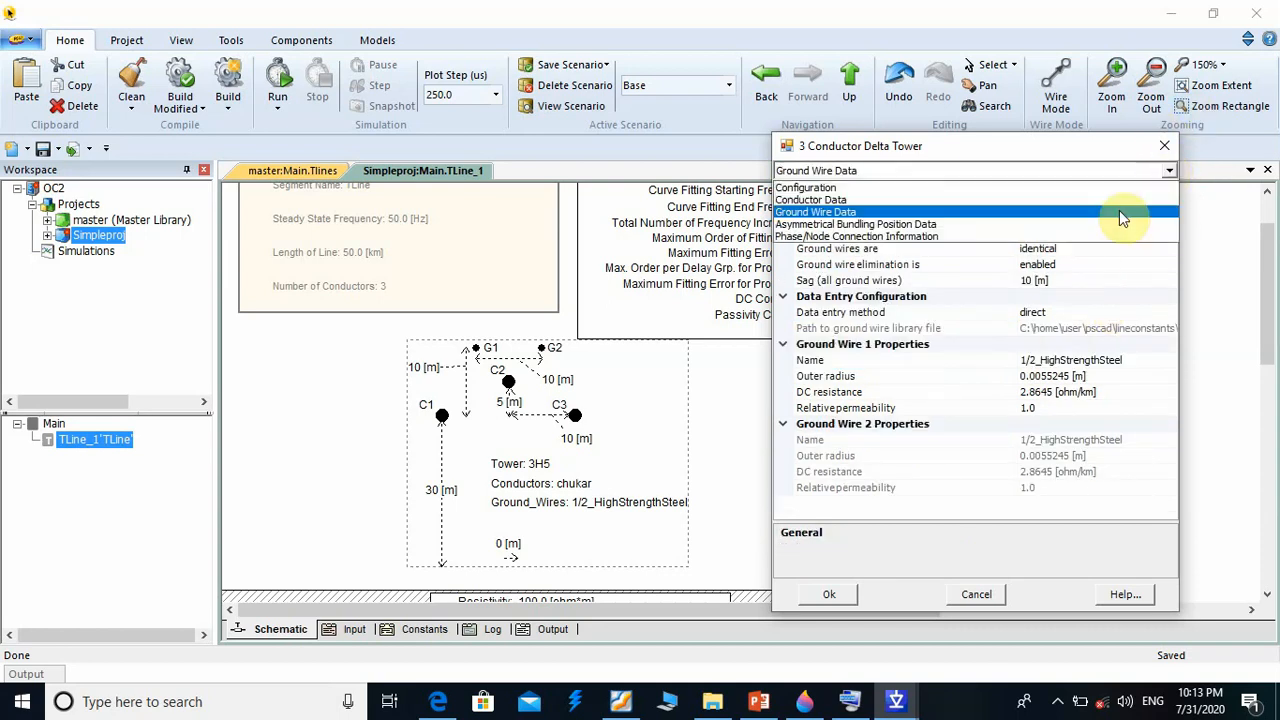
click(1085, 224)
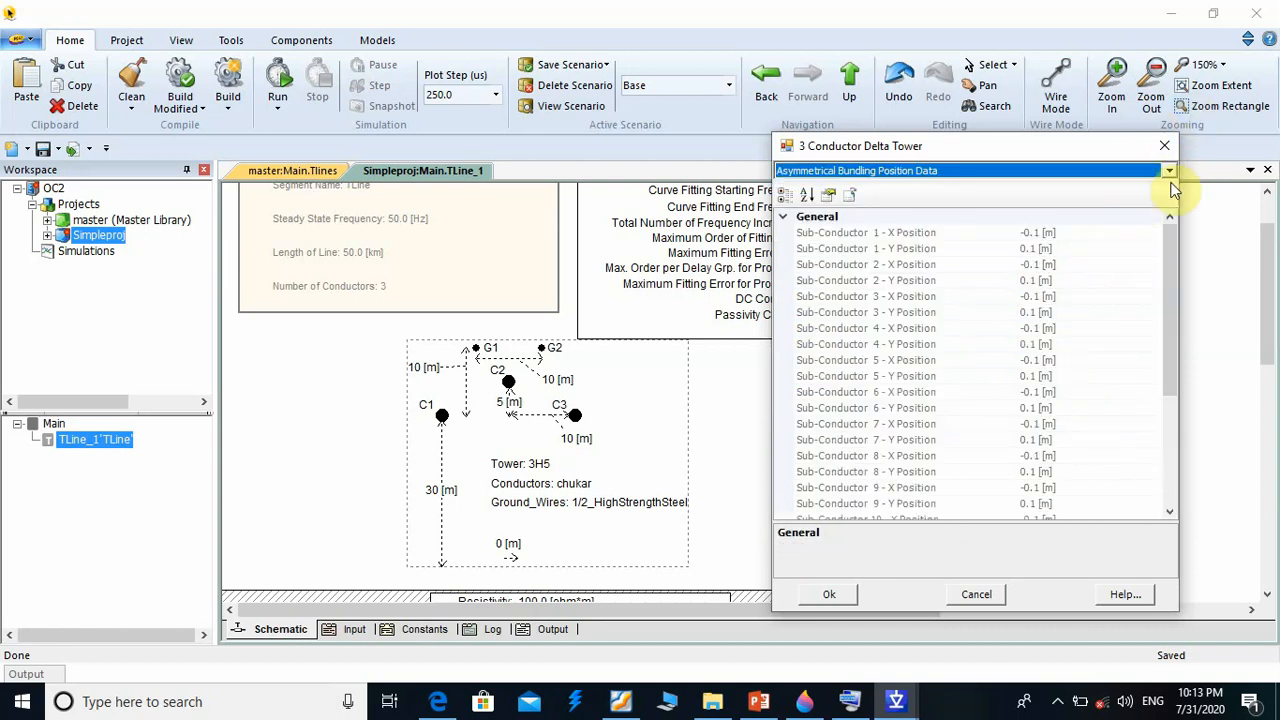
click(1169, 174)
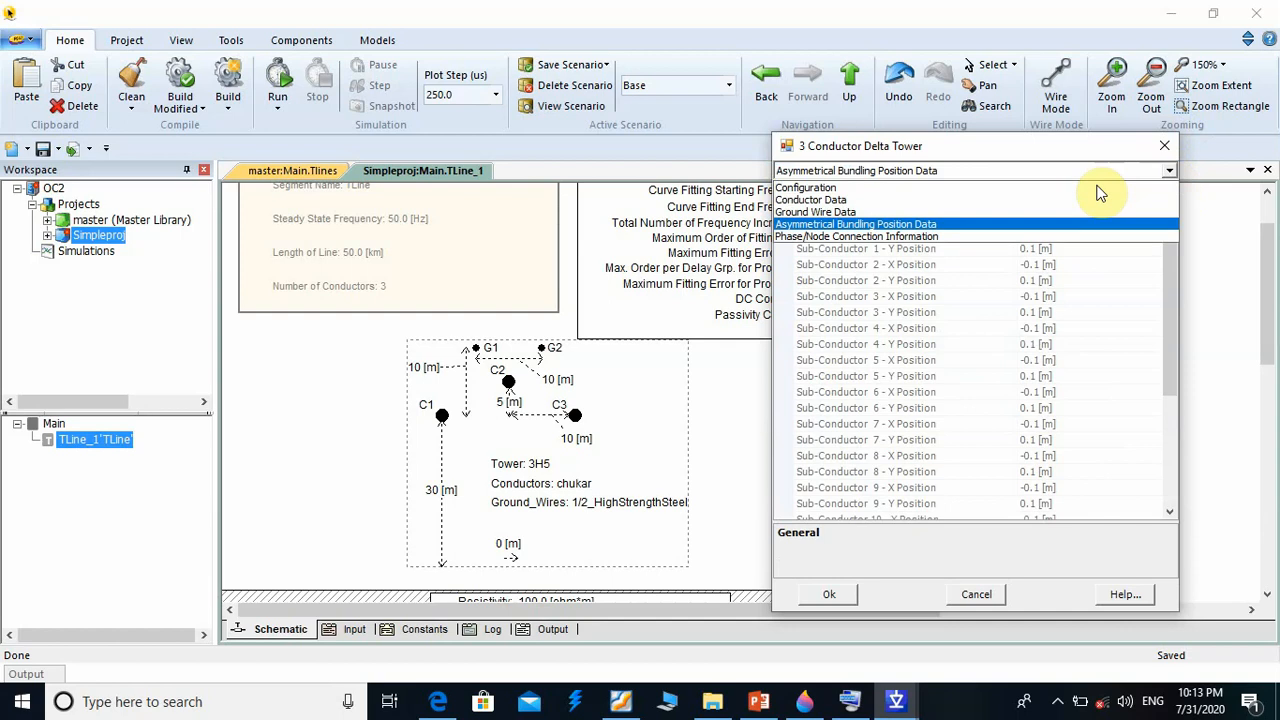
click(970, 189)
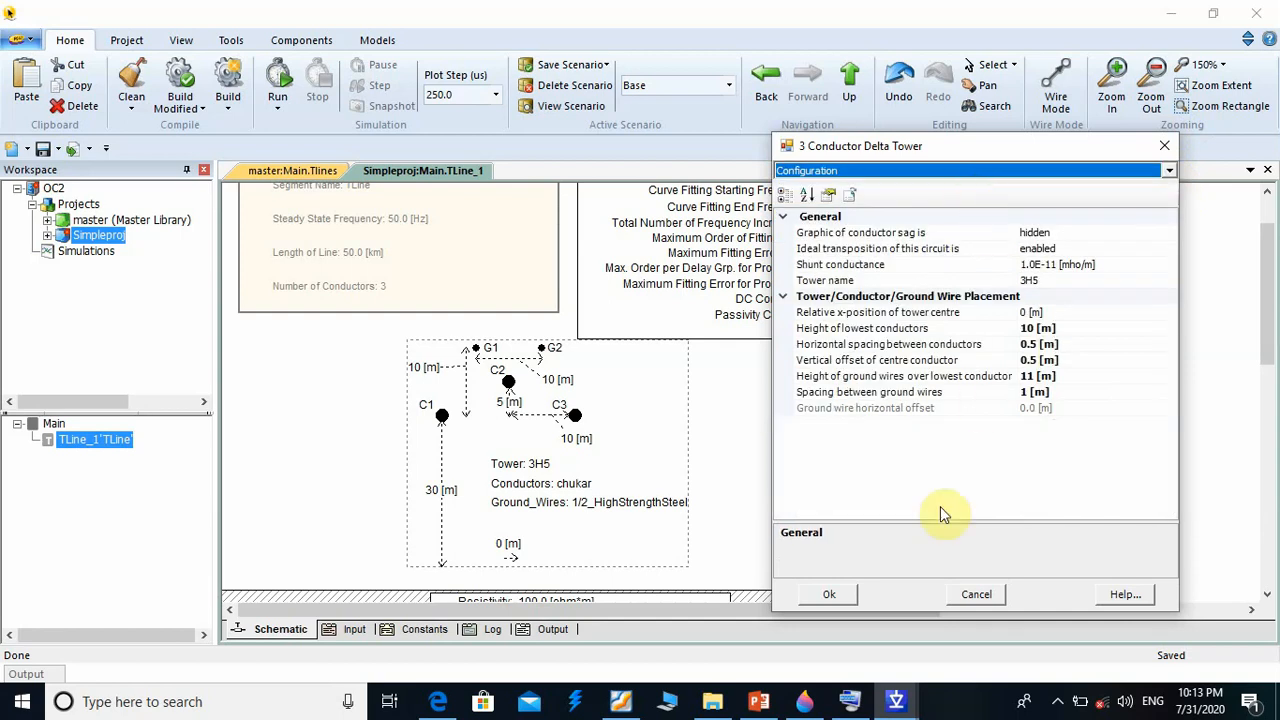
Apply the delta tower's parameters and return to the main circuit page of Simpleproj
click(846, 596)
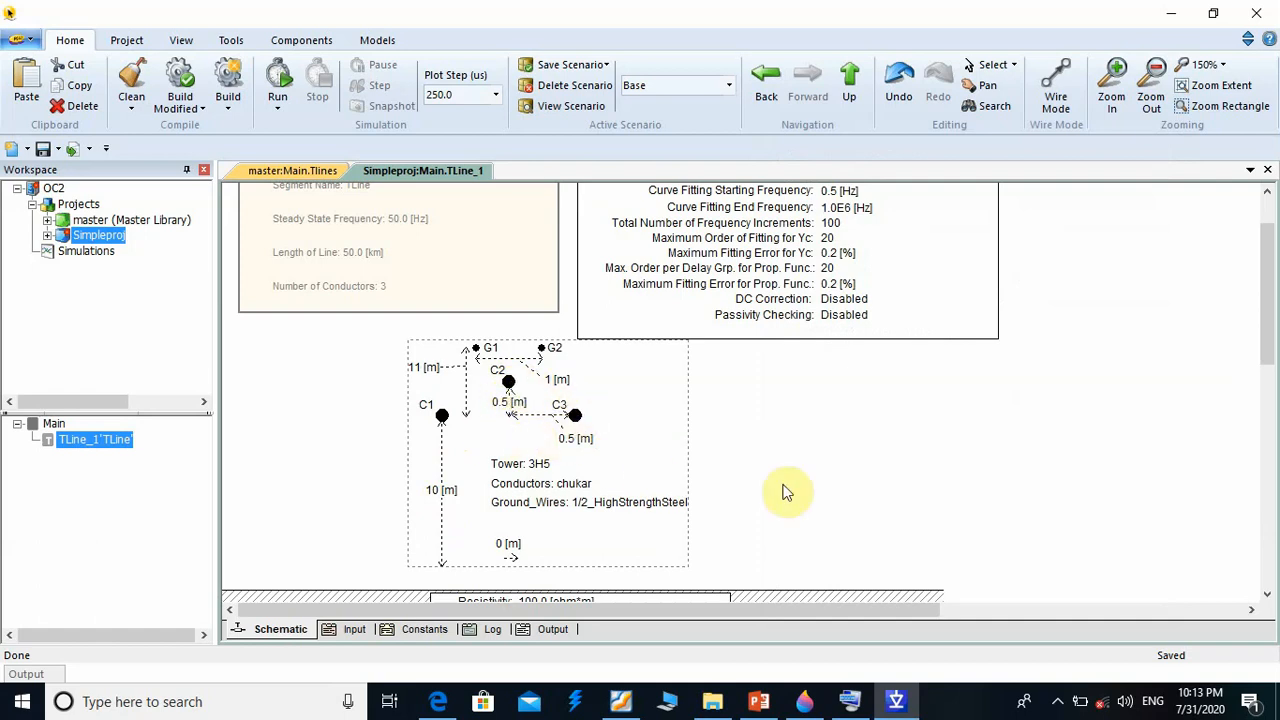
drag(1270, 296, 1269, 277)
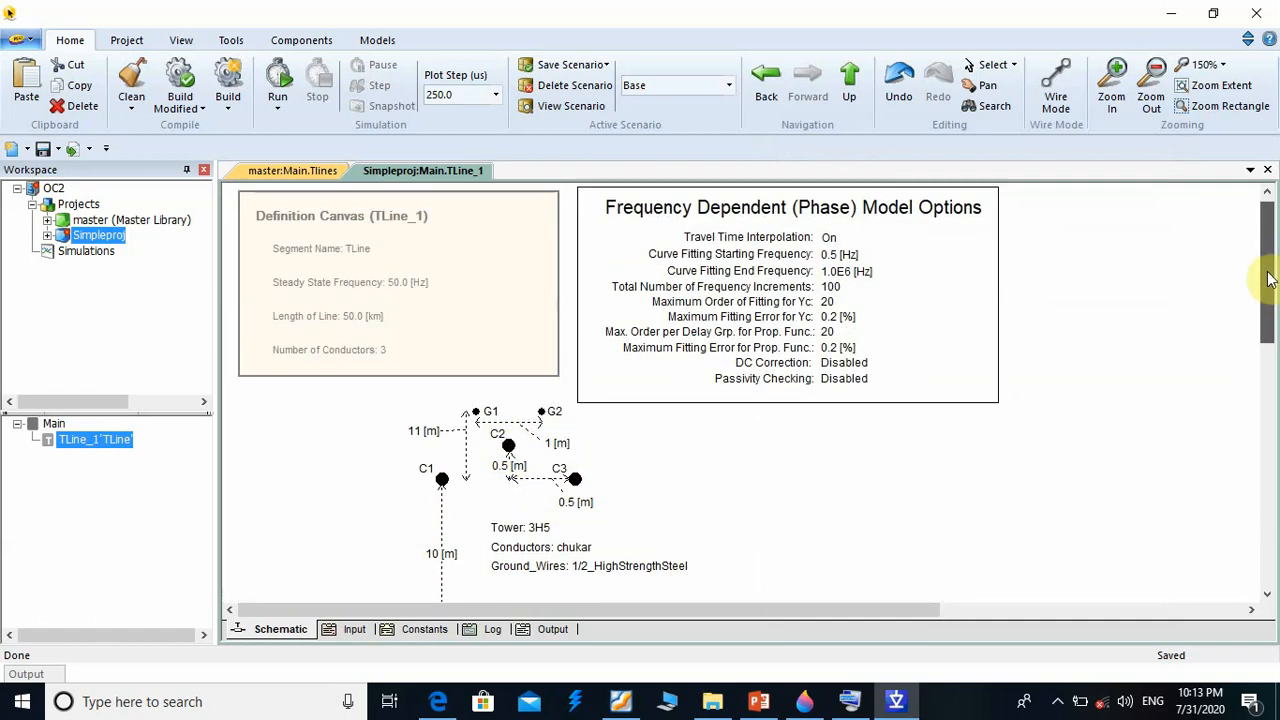
click(766, 90)
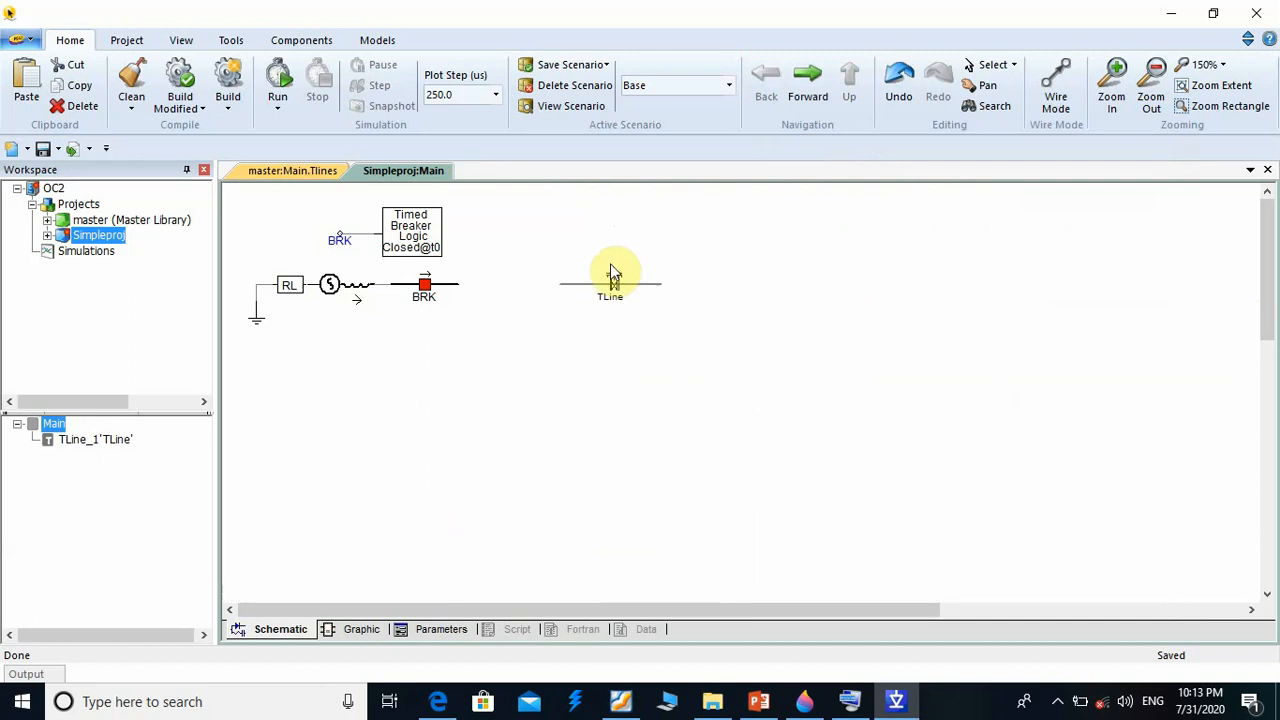
Go back to the master library's main page and bring up its full Passive Elements page
click(297, 170)
click(770, 88)
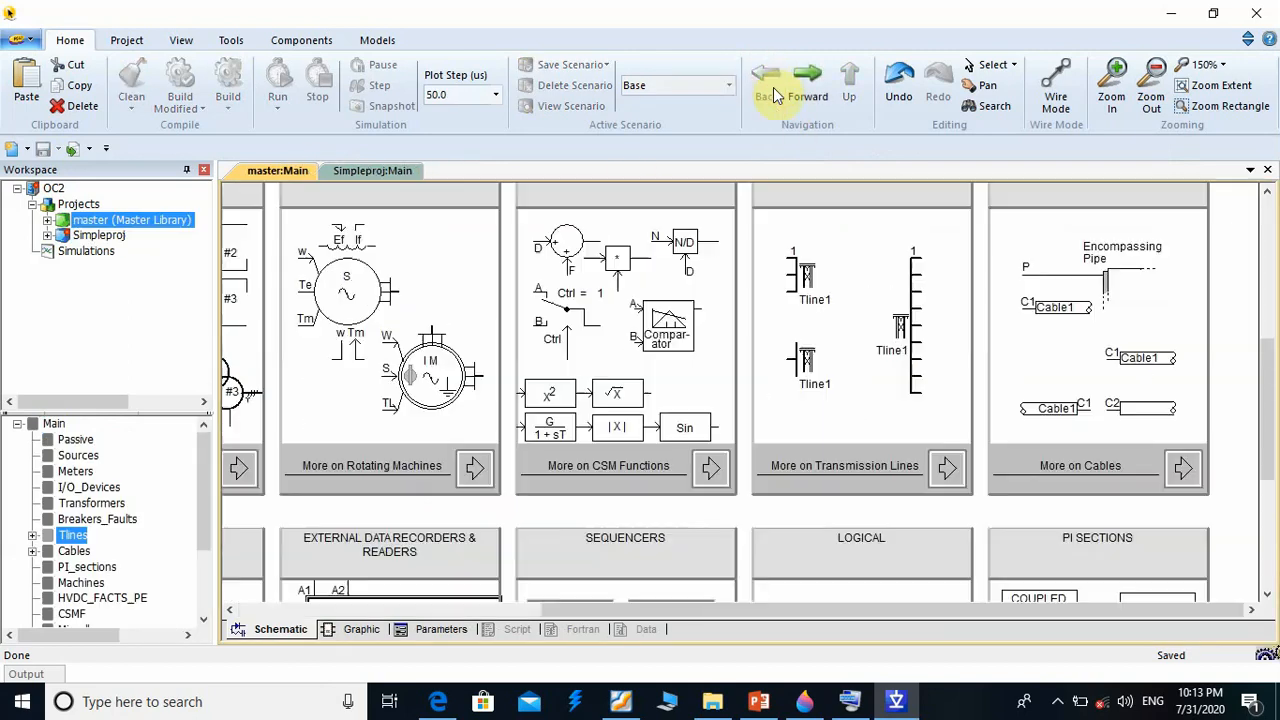
drag(860, 610, 516, 602)
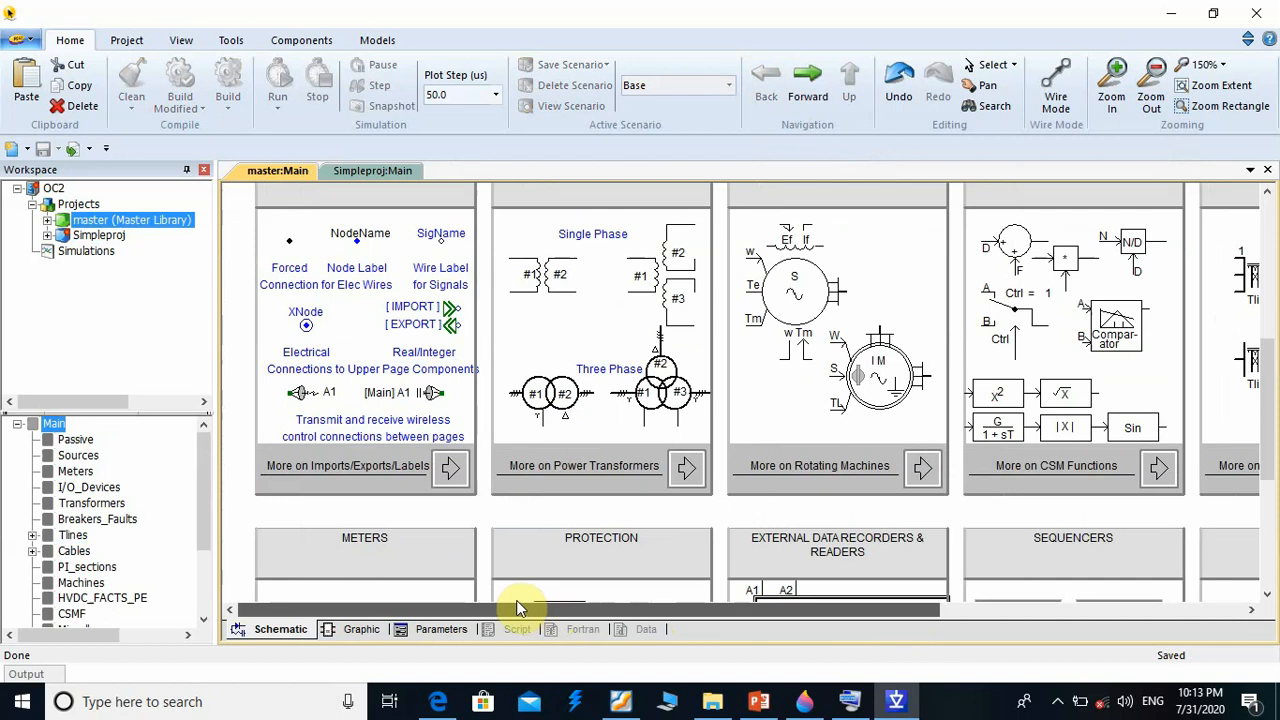
drag(1268, 378, 1262, 255)
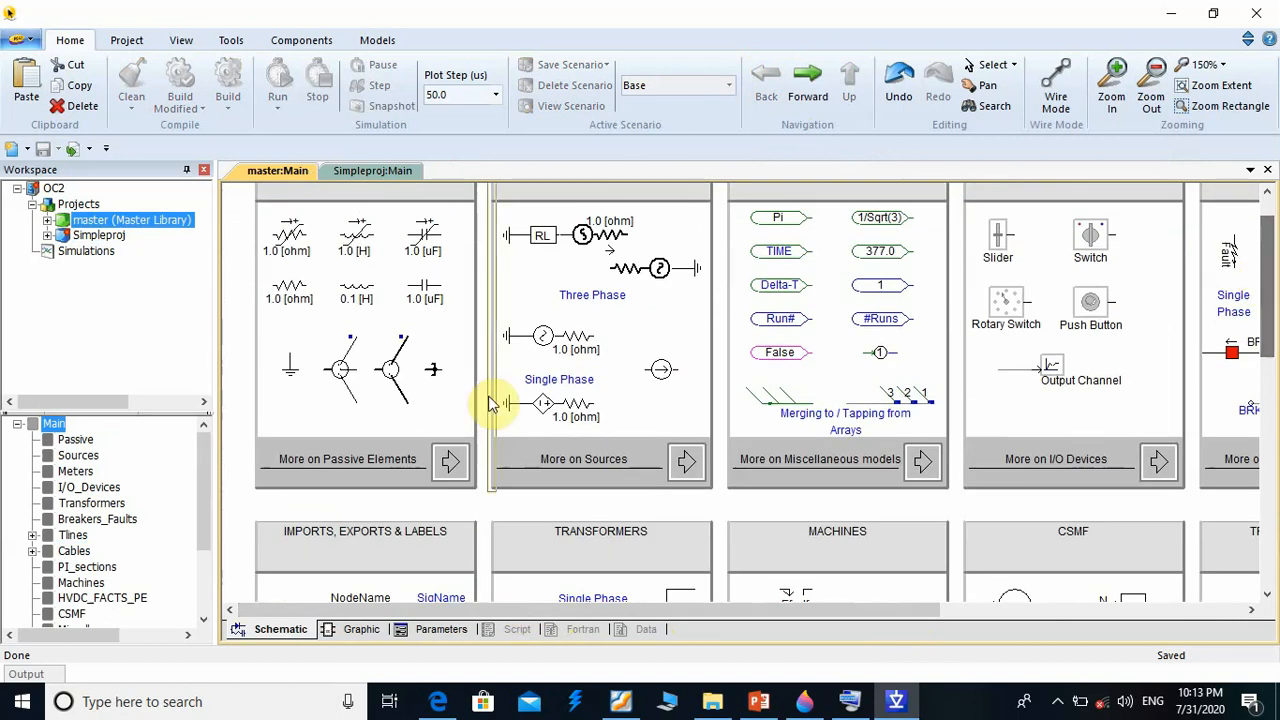
click(447, 461)
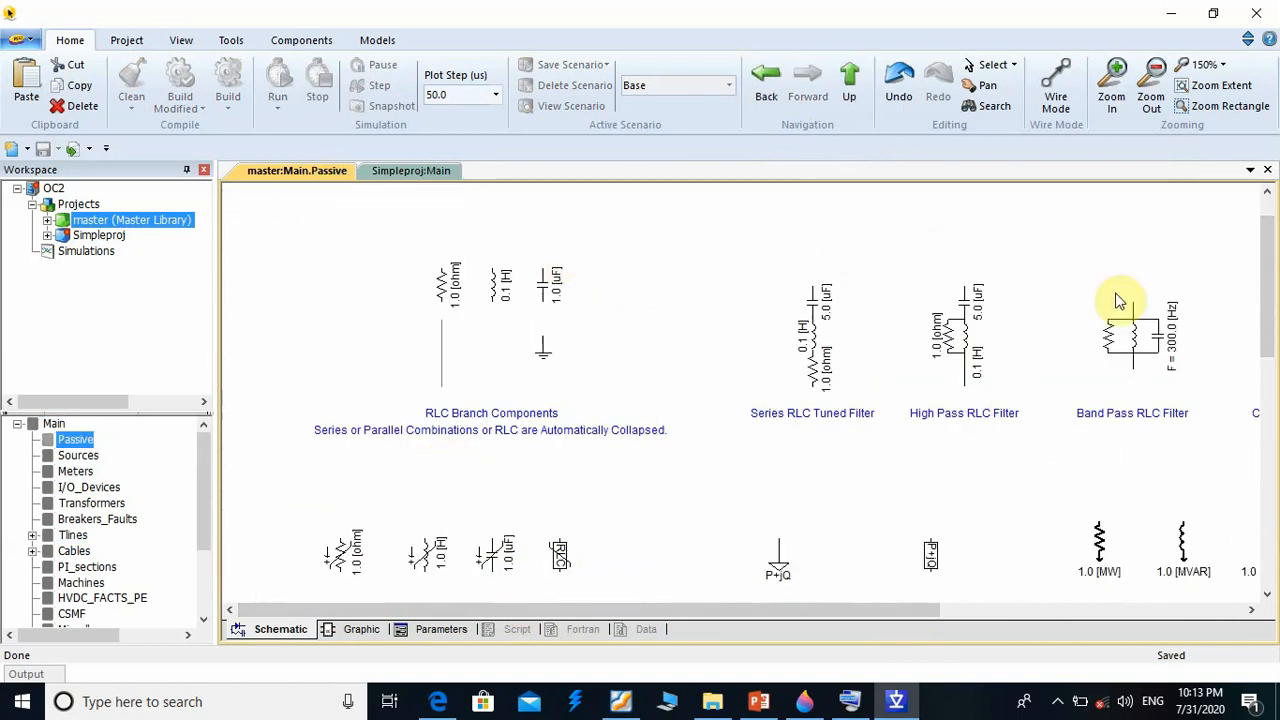
Copy the three-phase resistive and inductive loads from the master library into the Simpleproj circuit, beyond the transmission line's far end
drag(1266, 243, 1266, 330)
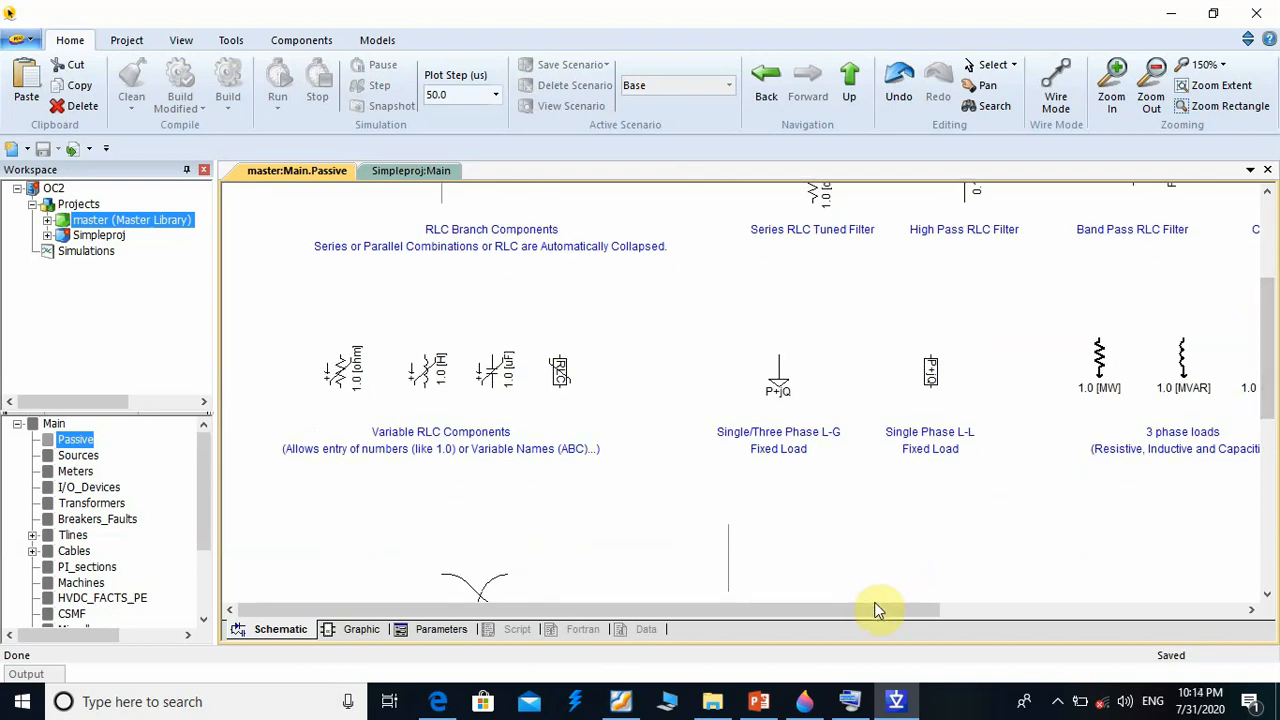
drag(876, 610, 1063, 621)
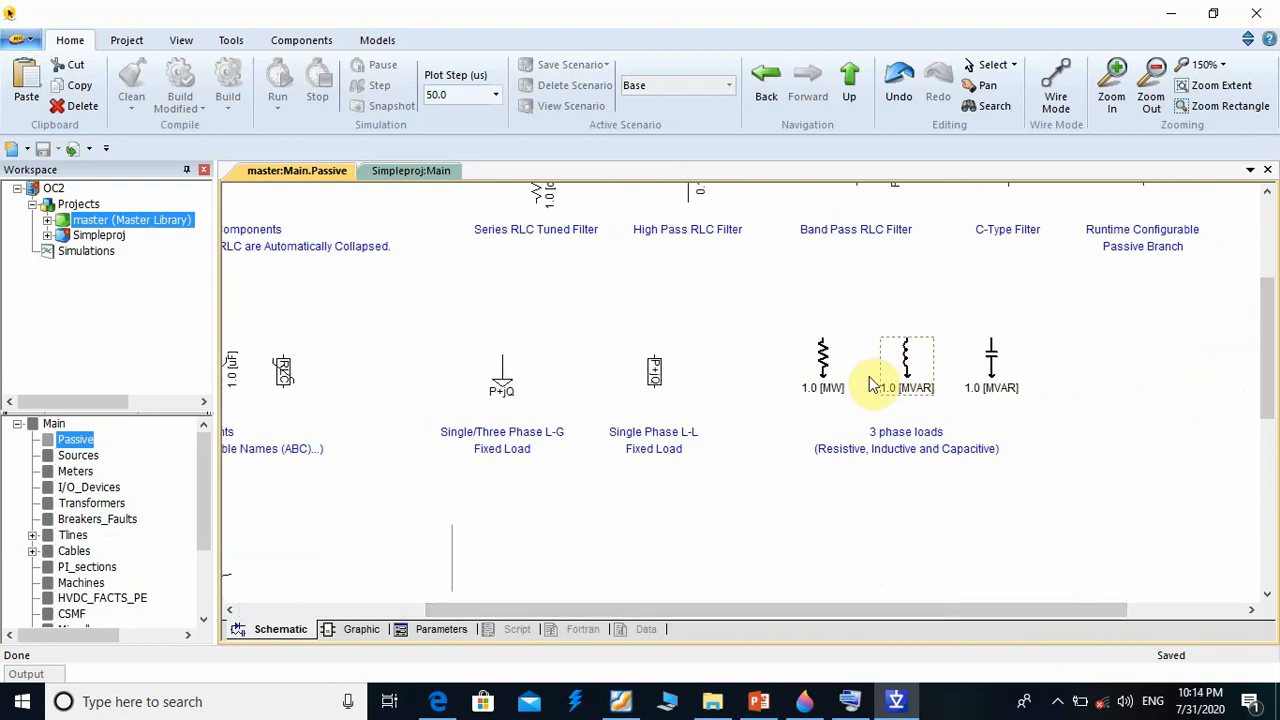
drag(912, 372, 835, 378)
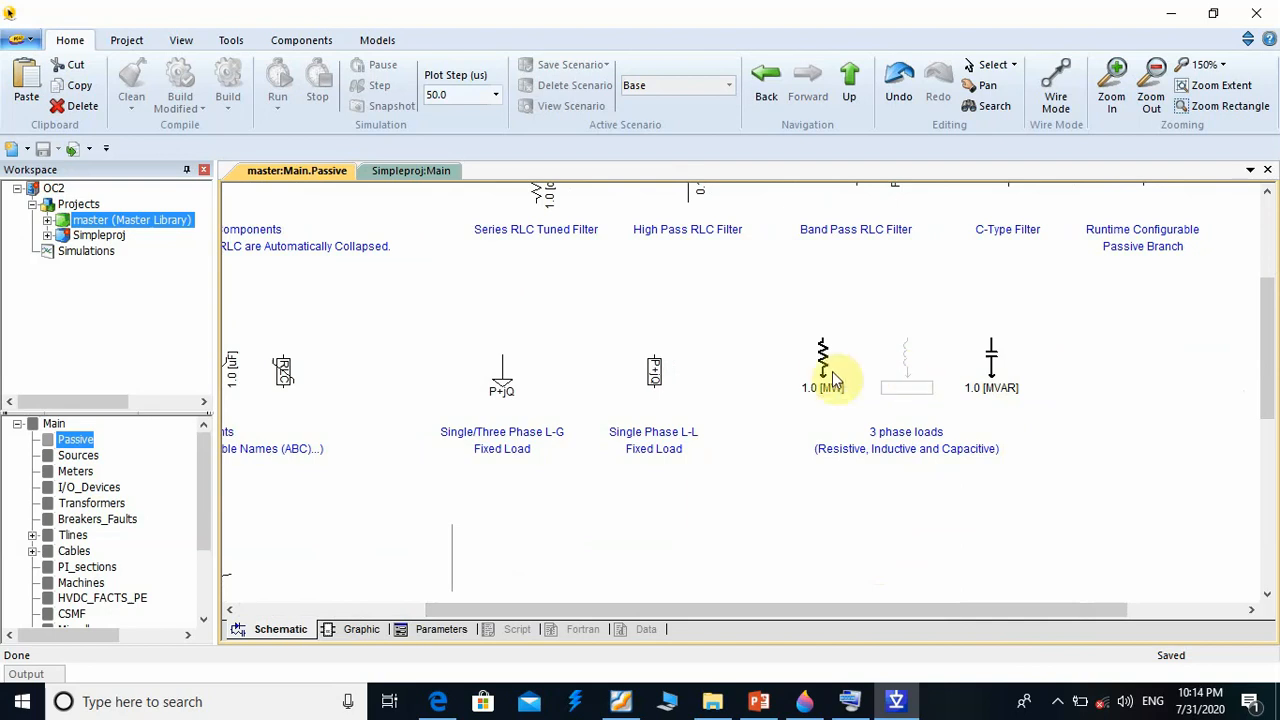
ctrl+click(828, 379)
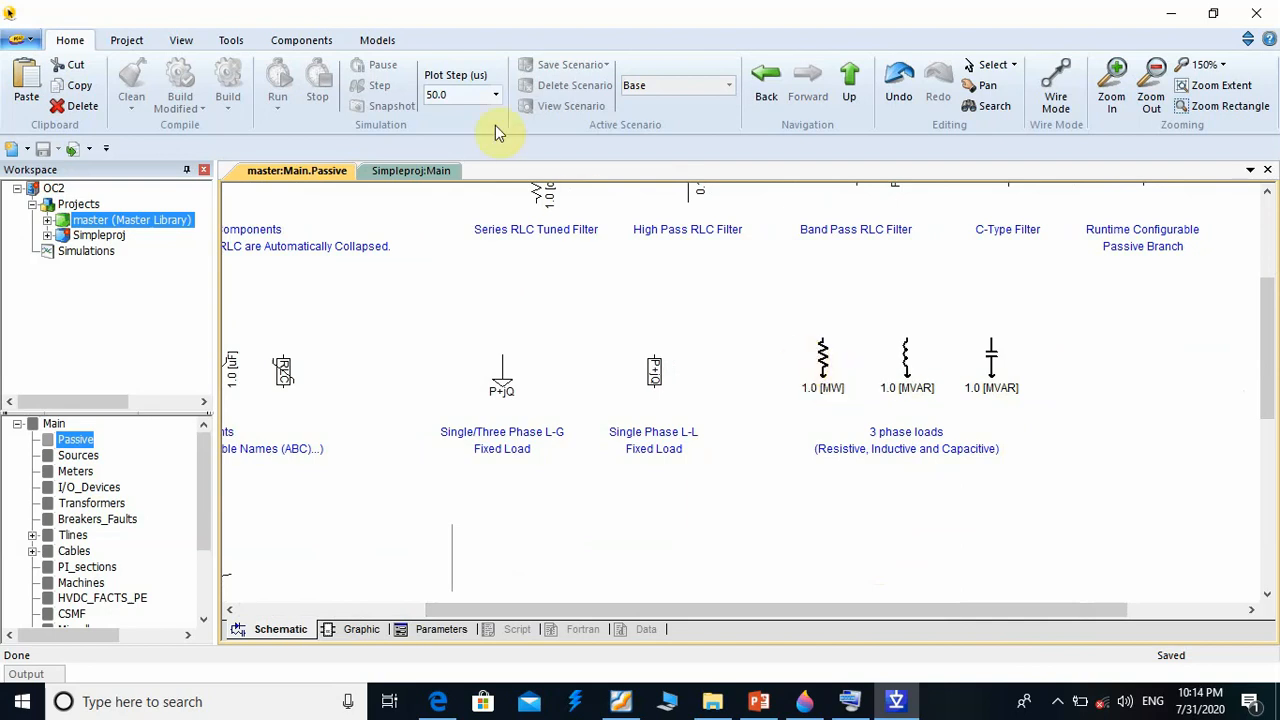
click(415, 172)
key(ctrl+v)
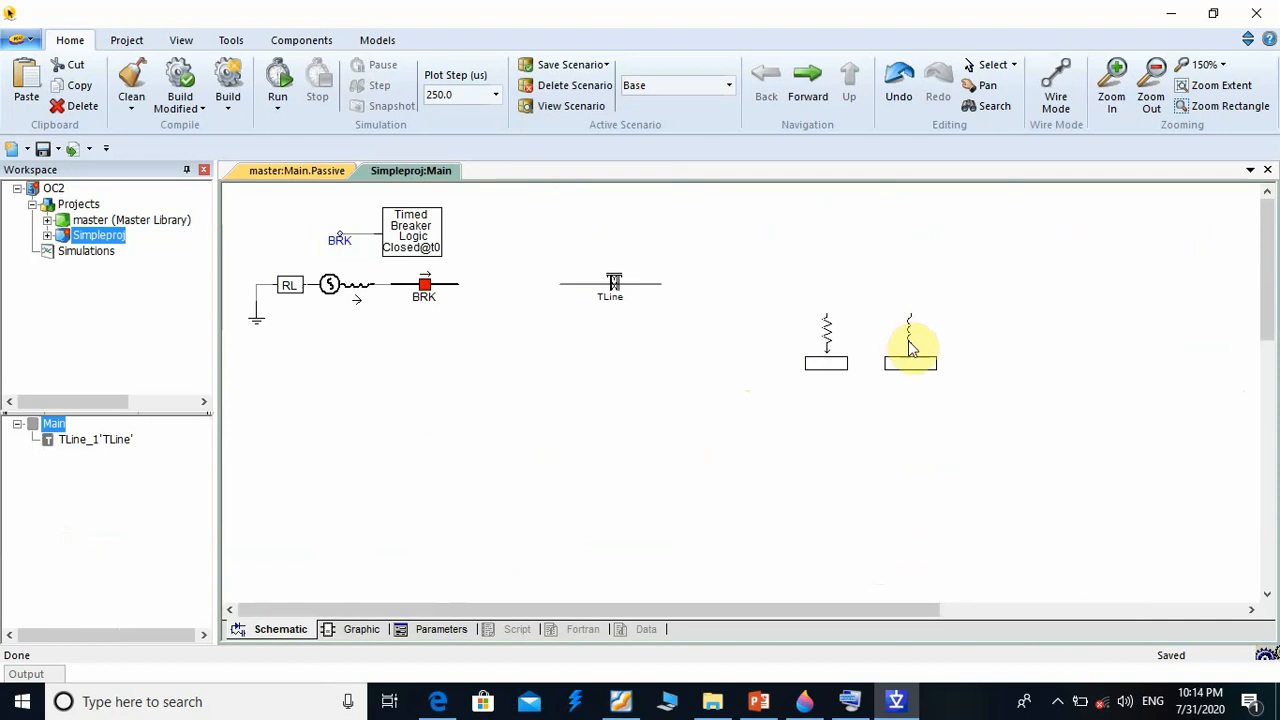
click(908, 341)
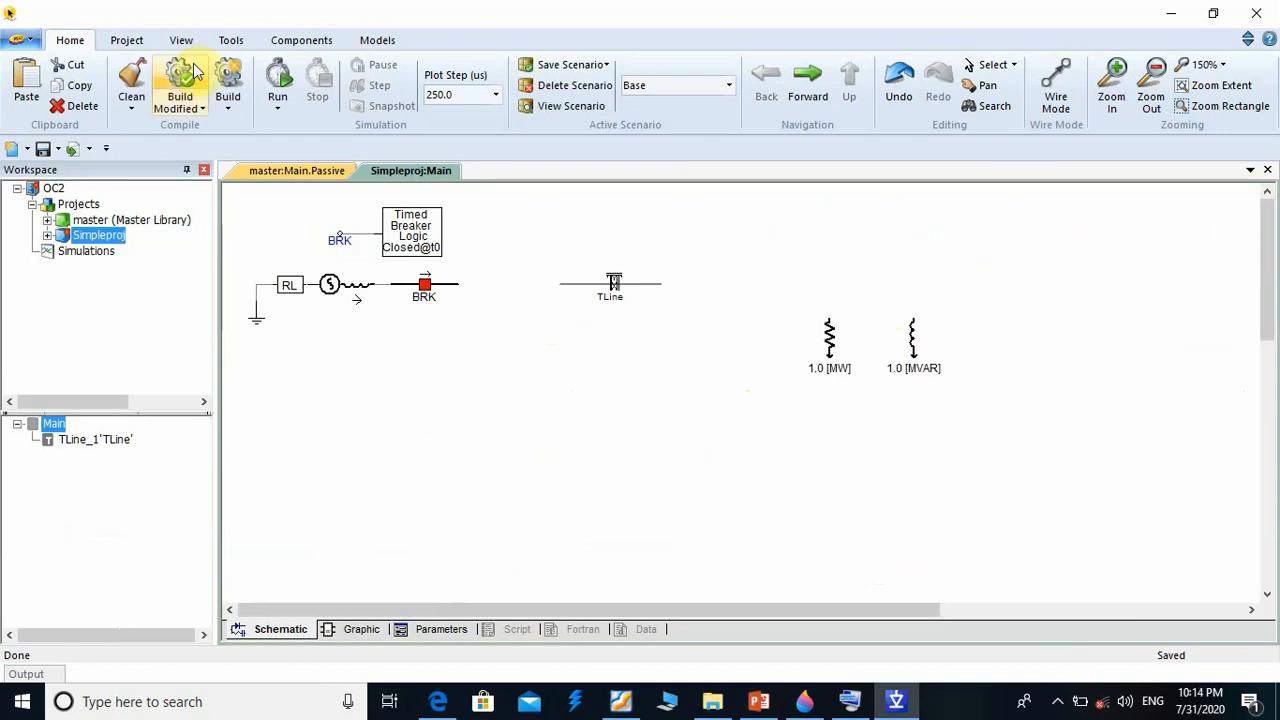
Place a vertical bus between the breaker and the transmission line, and a copy of it between the line and the loads
click(313, 44)
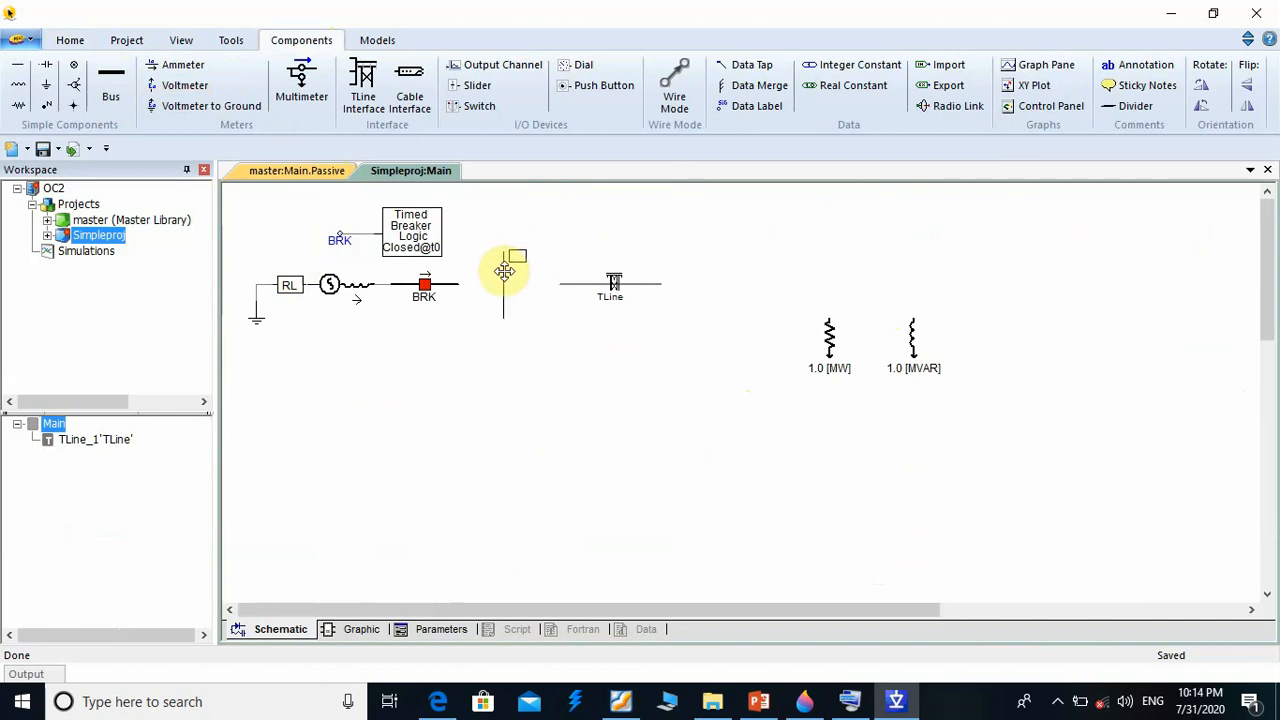
click(509, 296)
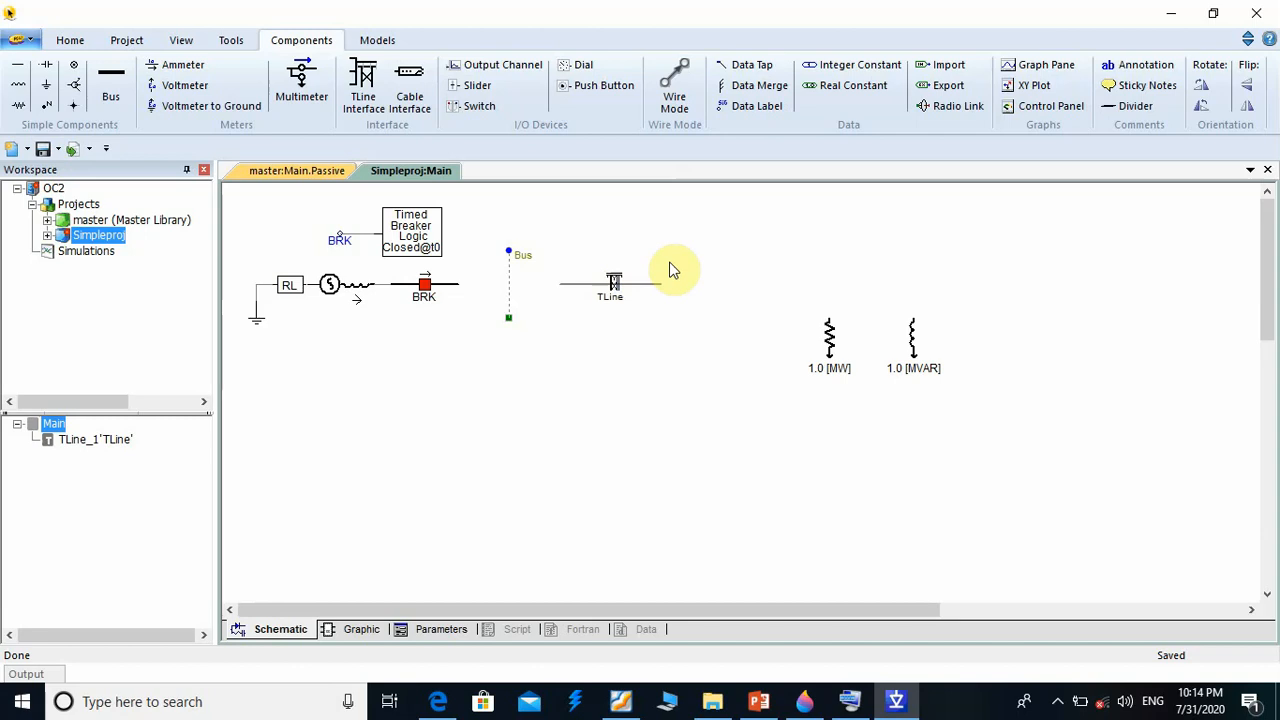
key(ctrl+v)
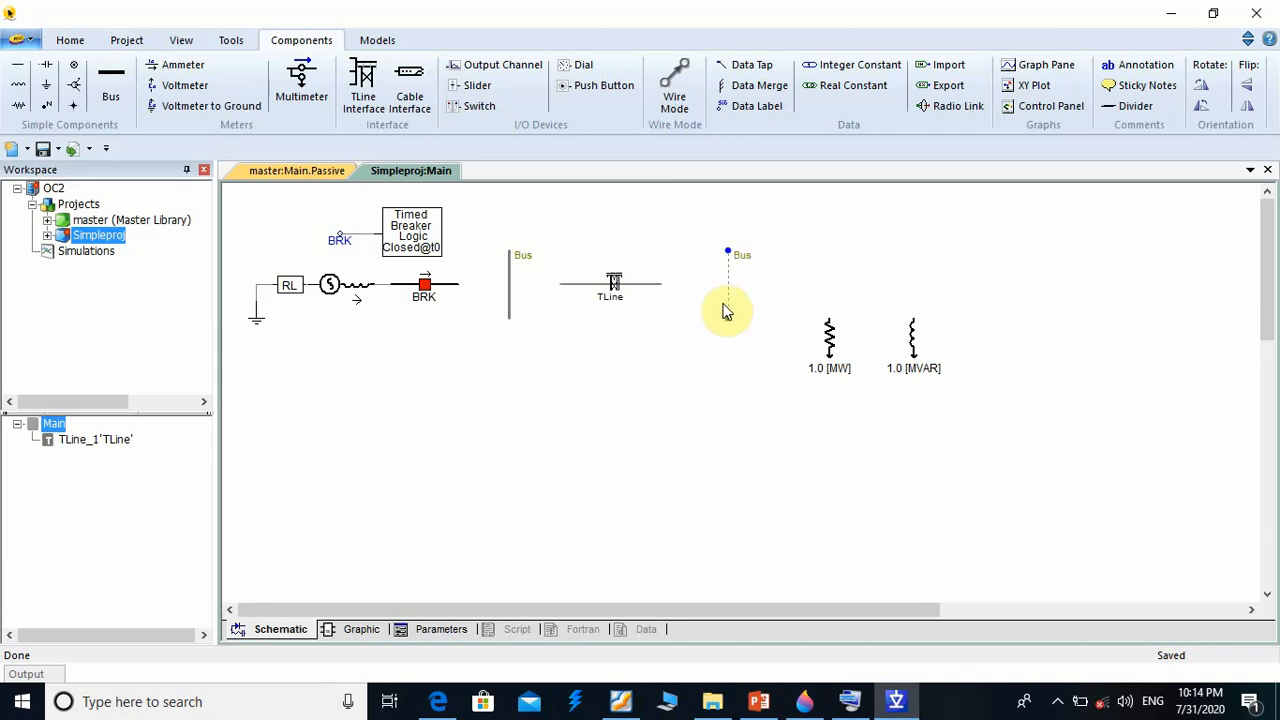
click(725, 304)
click(734, 305)
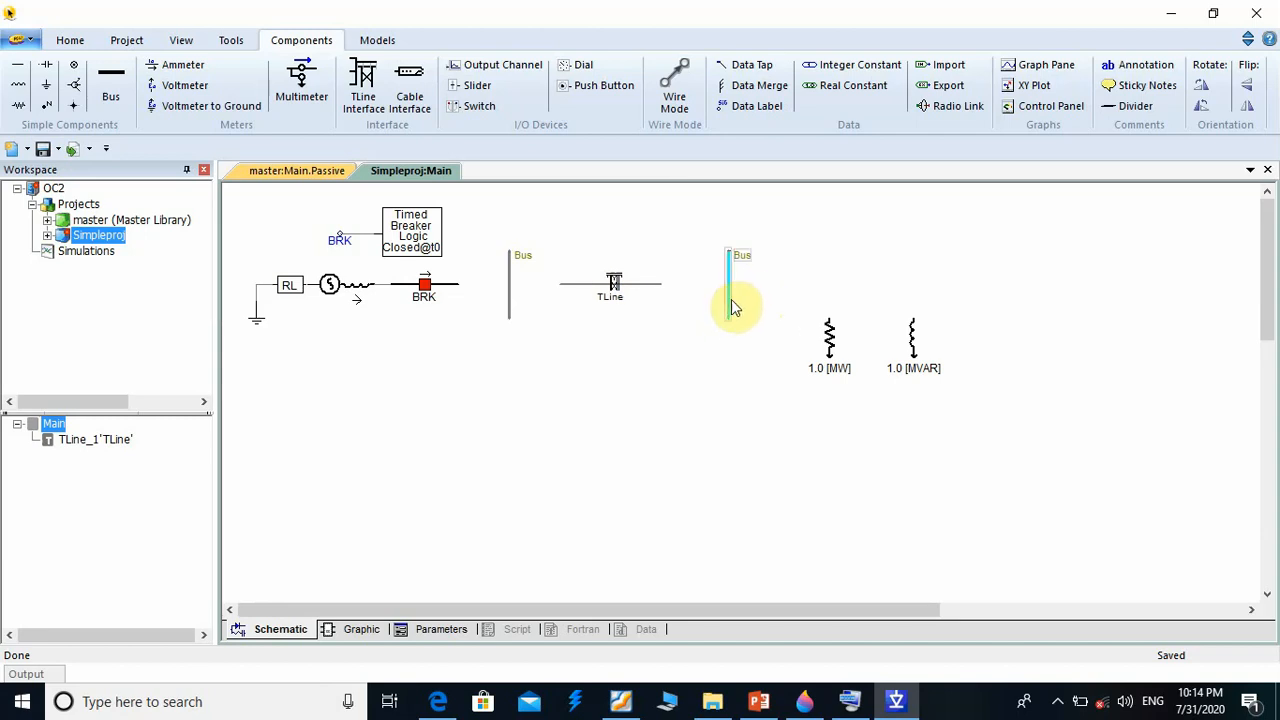
drag(734, 306, 762, 307)
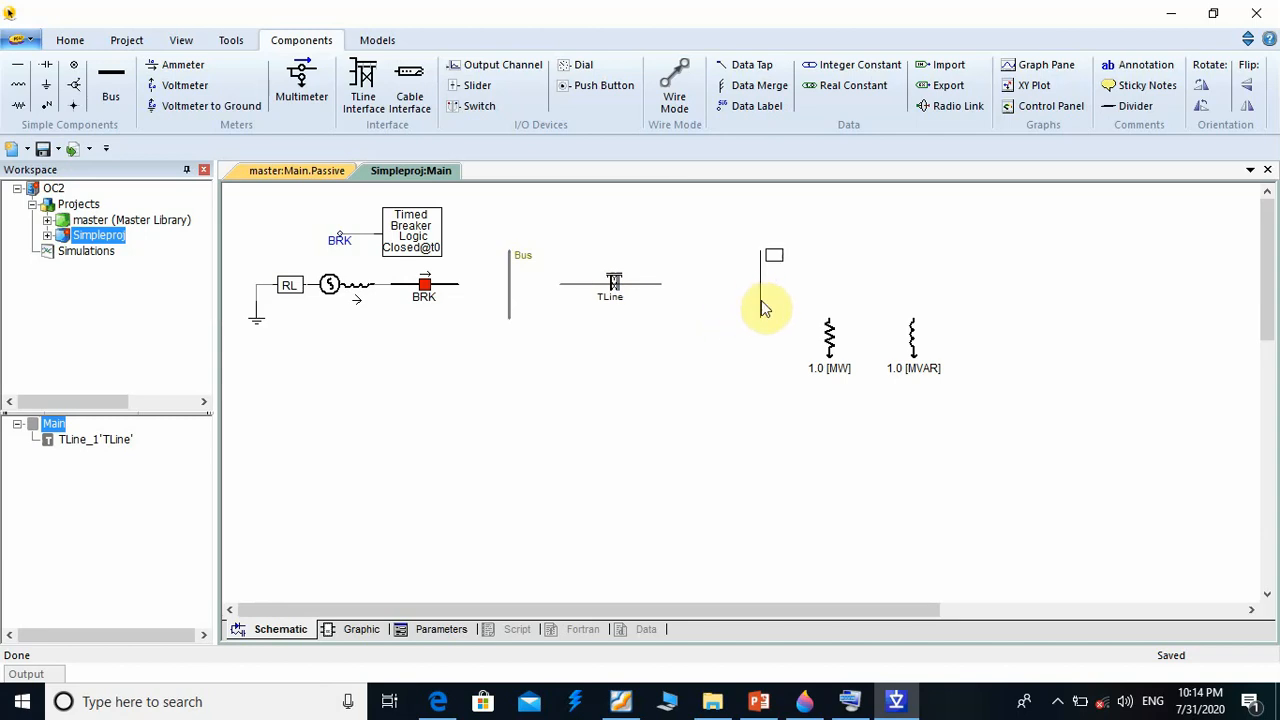
Name the bus next to the breaker Bus1 and the bus next to the loads Bus2
double_click(511, 263)
click(606, 186)
text(1)
key(Return)
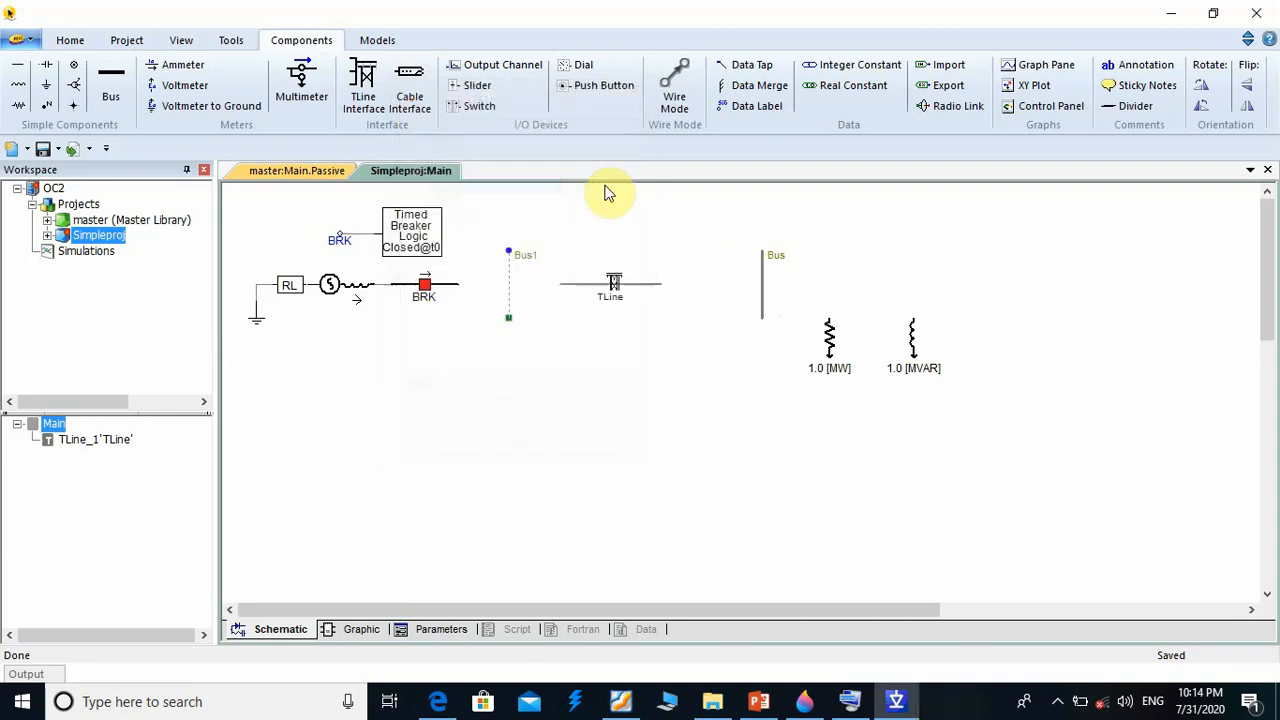
click(768, 256)
double_click(773, 258)
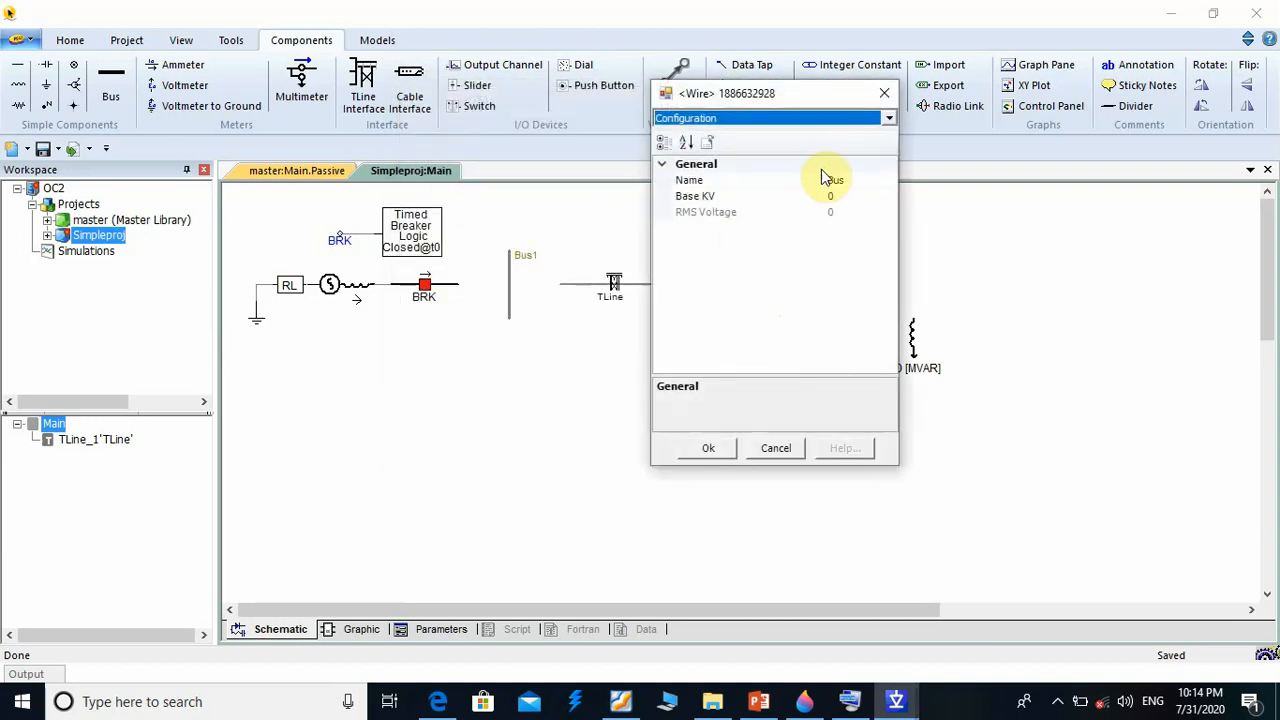
click(857, 187)
text(2)
key(Return)
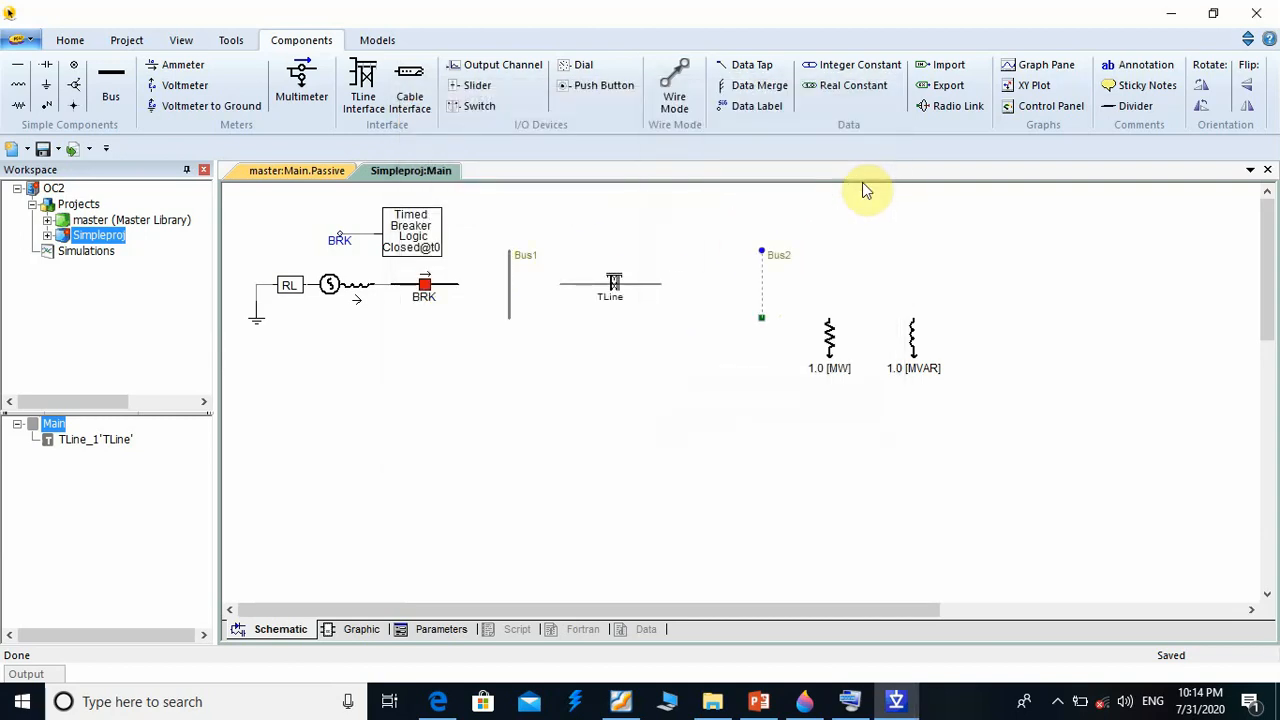
Shift the transmission line and Bus2 away from Bus1 to make room between Bus1 and the line
click(698, 323)
drag(628, 285, 645, 283)
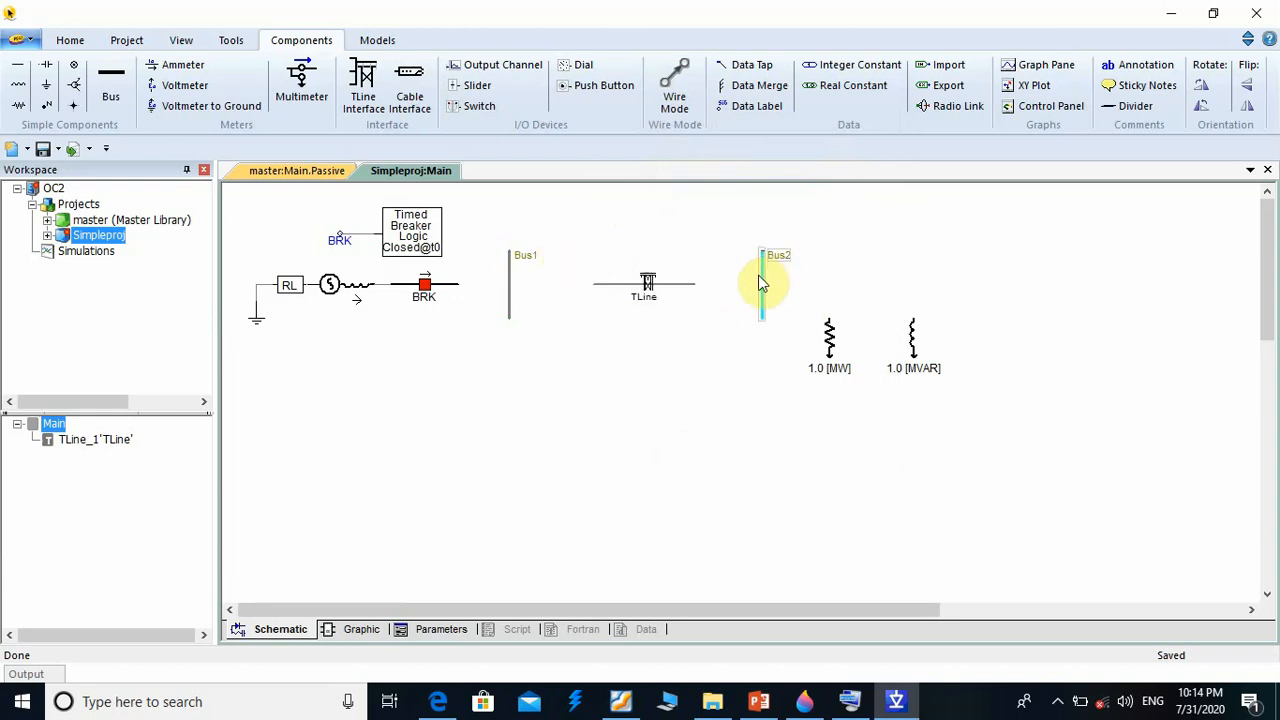
drag(760, 283, 794, 280)
click(648, 285)
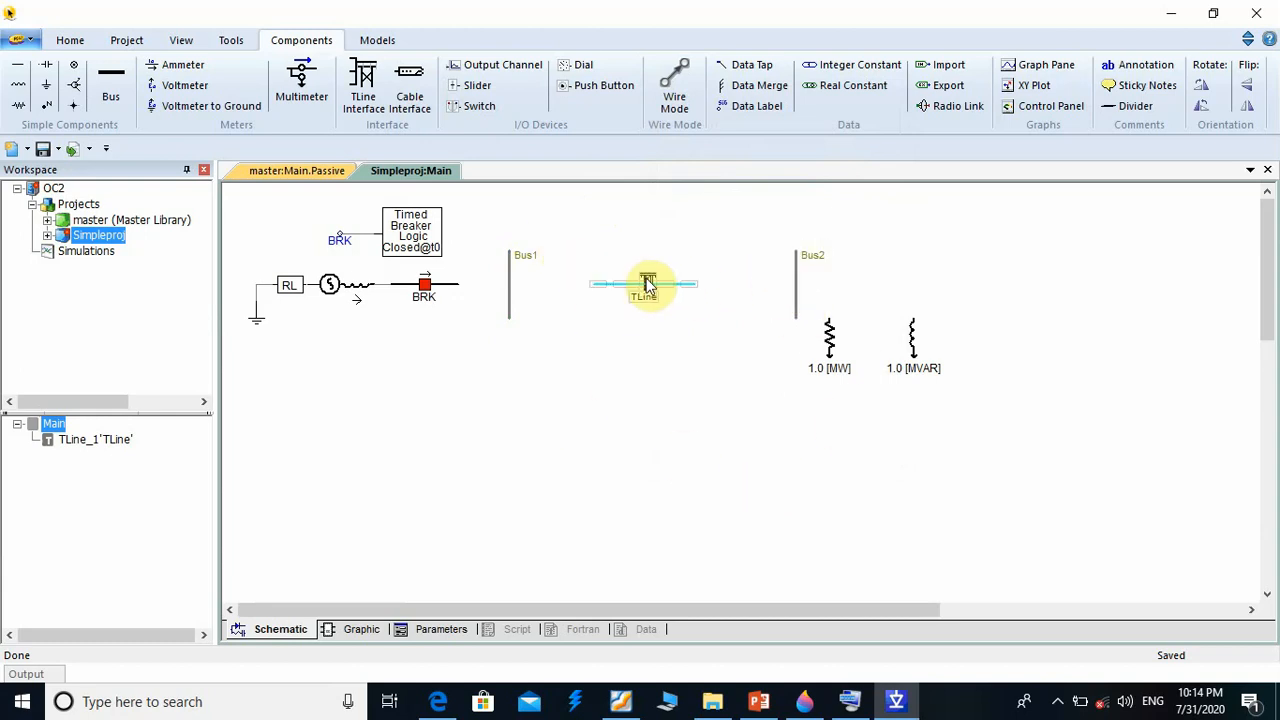
drag(648, 285, 680, 280)
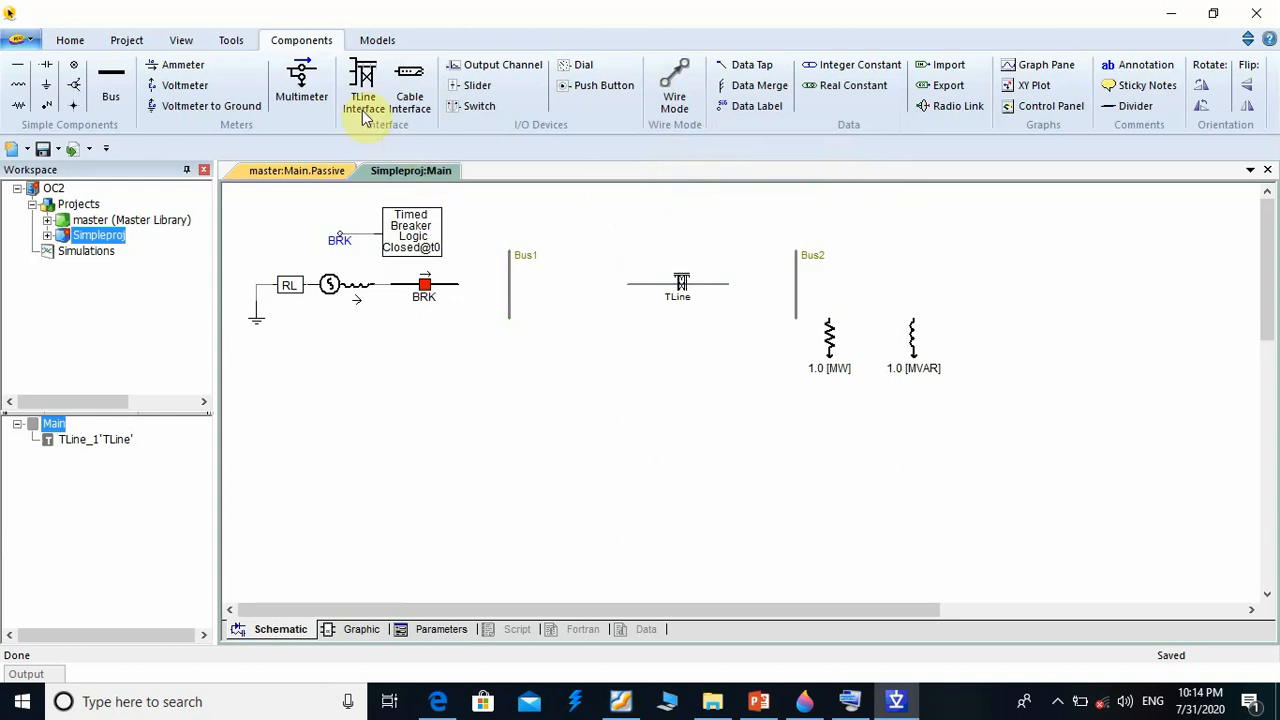
Place a multimeter between Bus1 and the transmission line, and move the line slightly closer to it
click(305, 92)
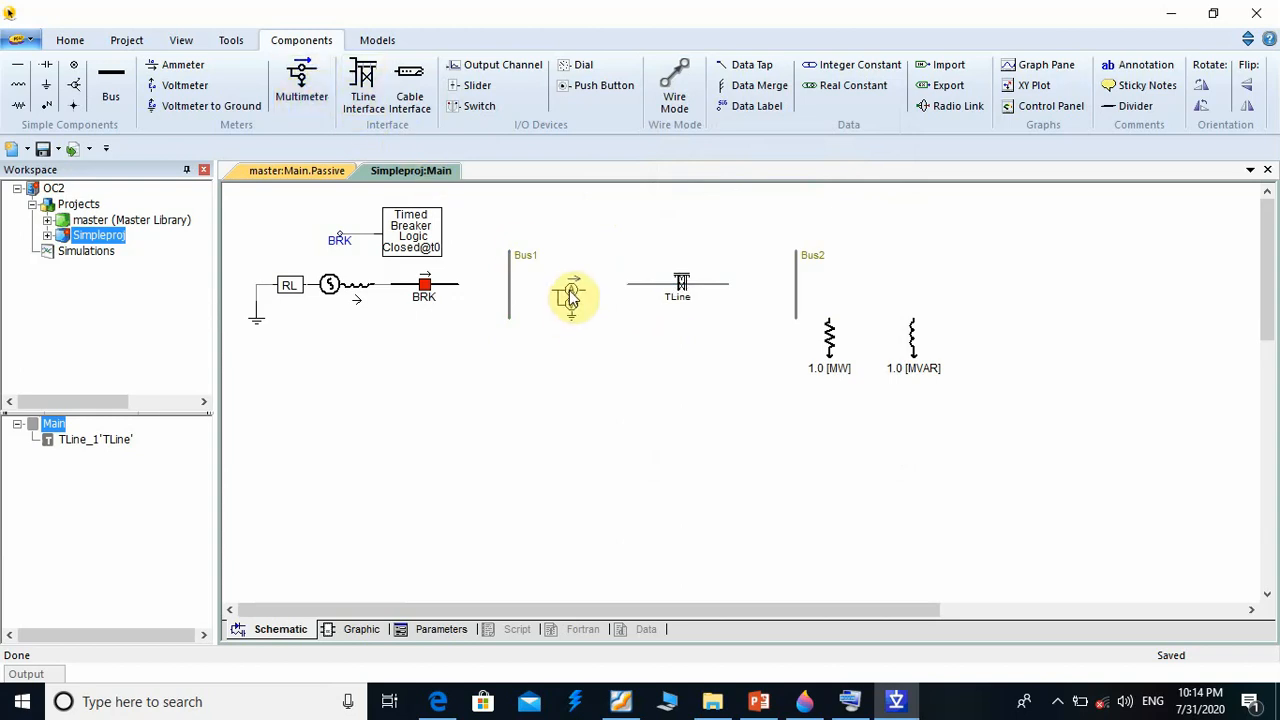
click(561, 290)
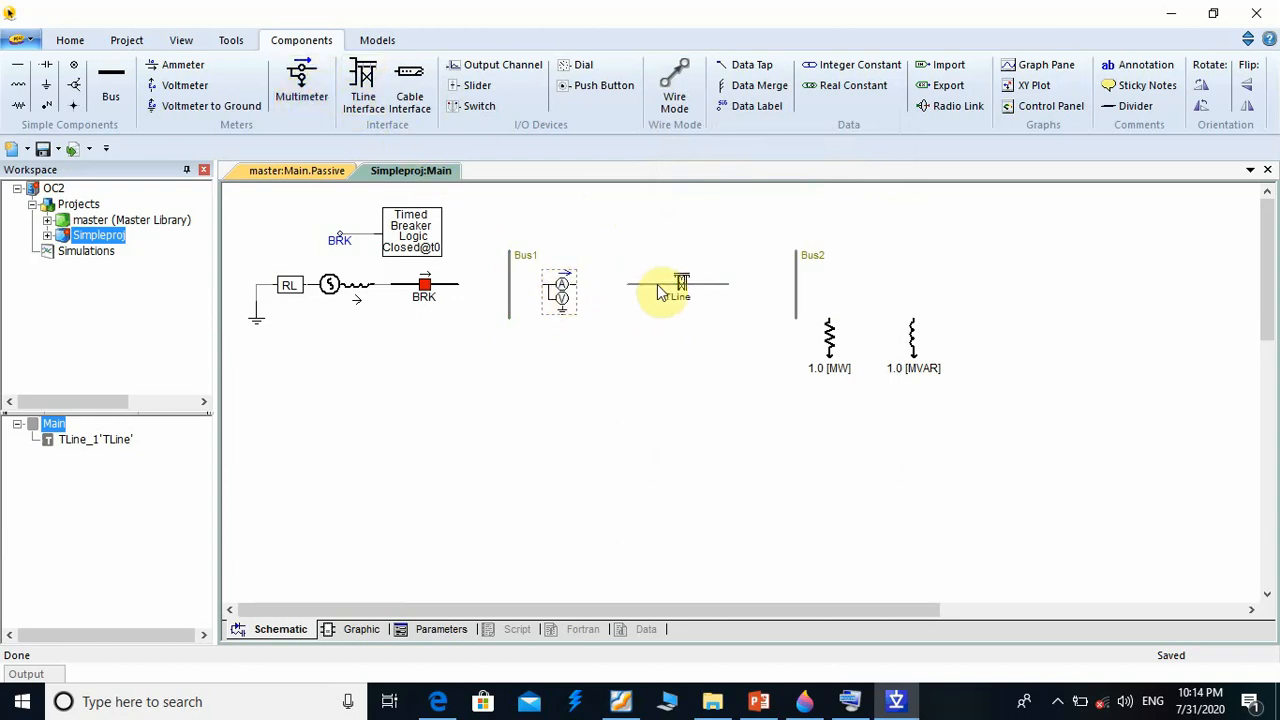
drag(668, 291, 651, 291)
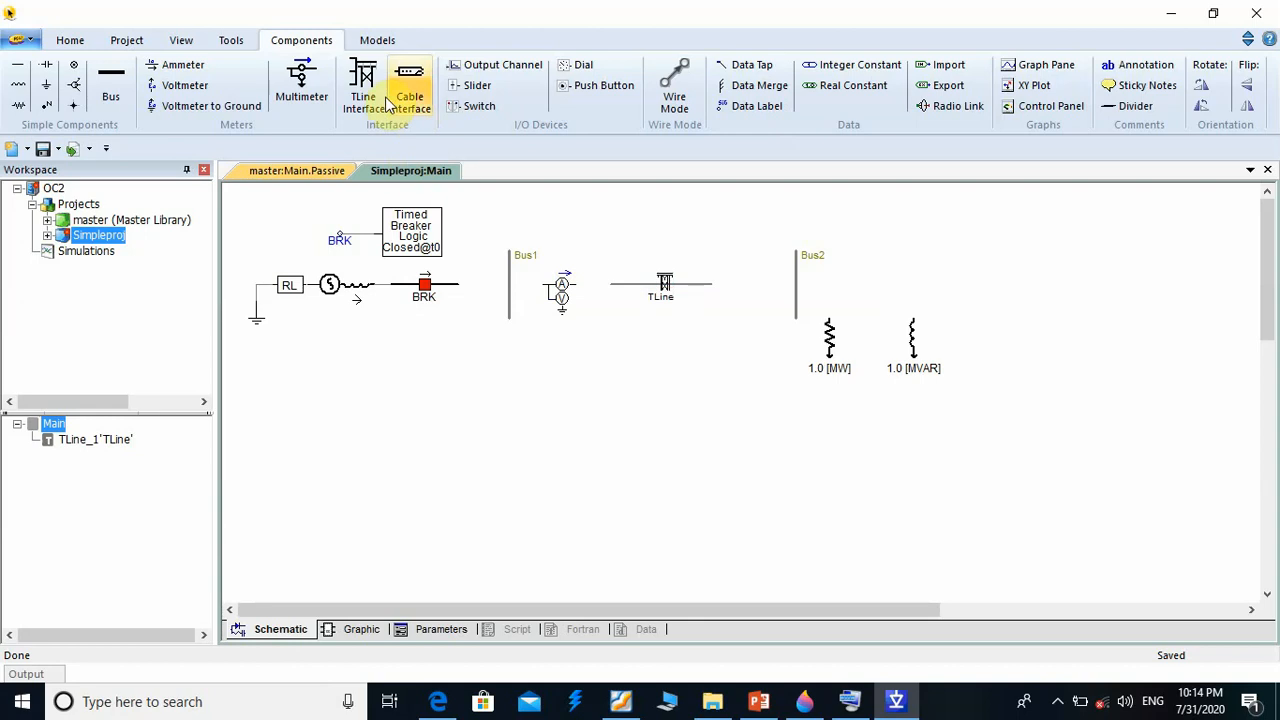
Place a second multimeter between the transmission line and Bus2, and wire the breaker's output to Bus1
click(322, 92)
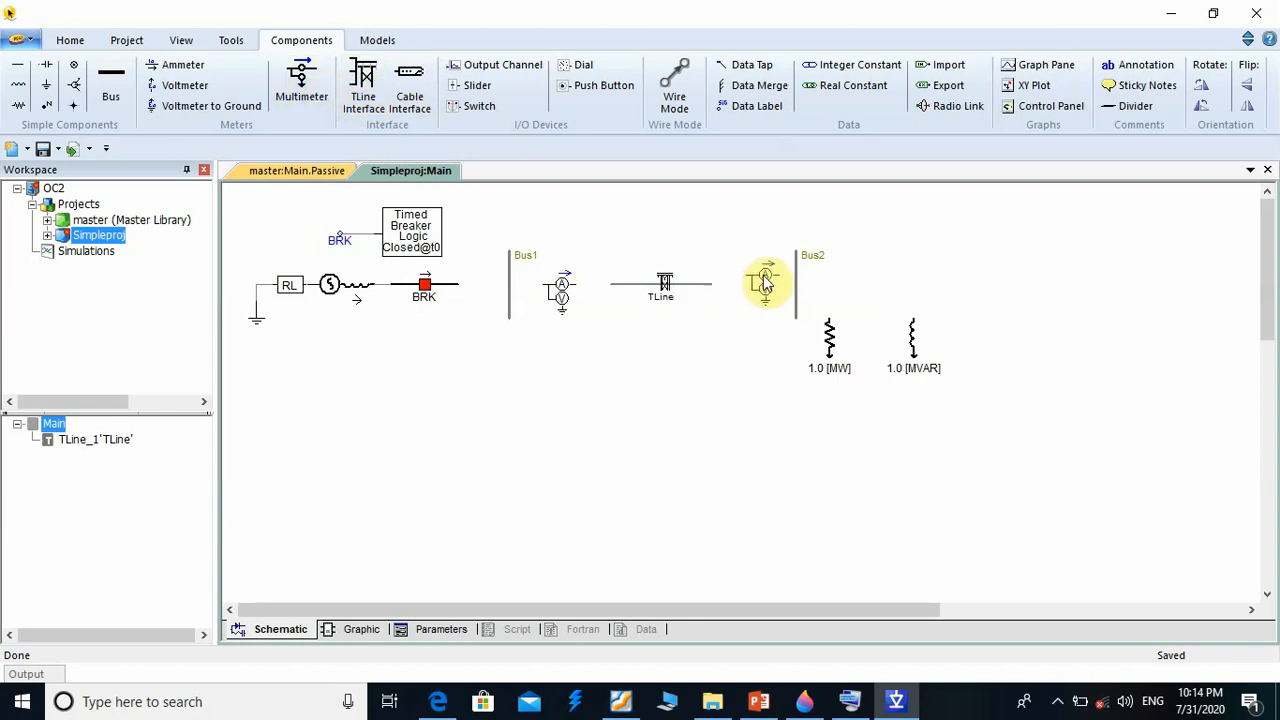
click(762, 290)
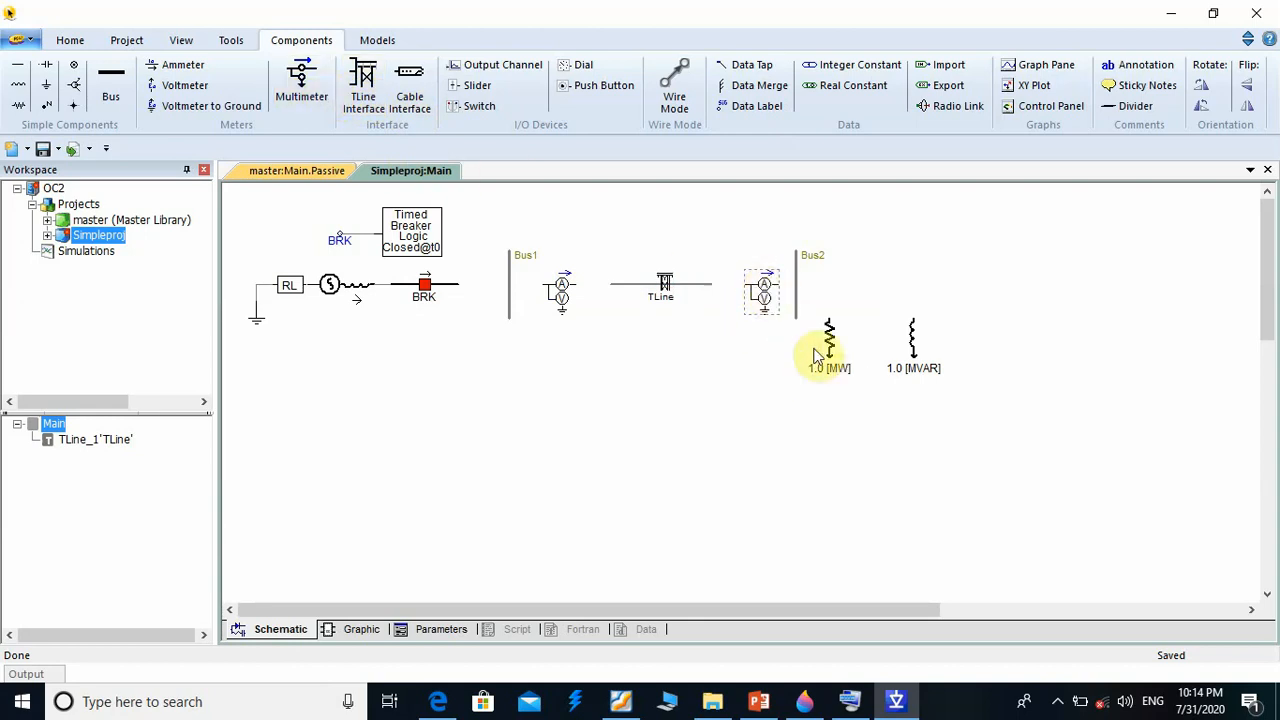
click(674, 85)
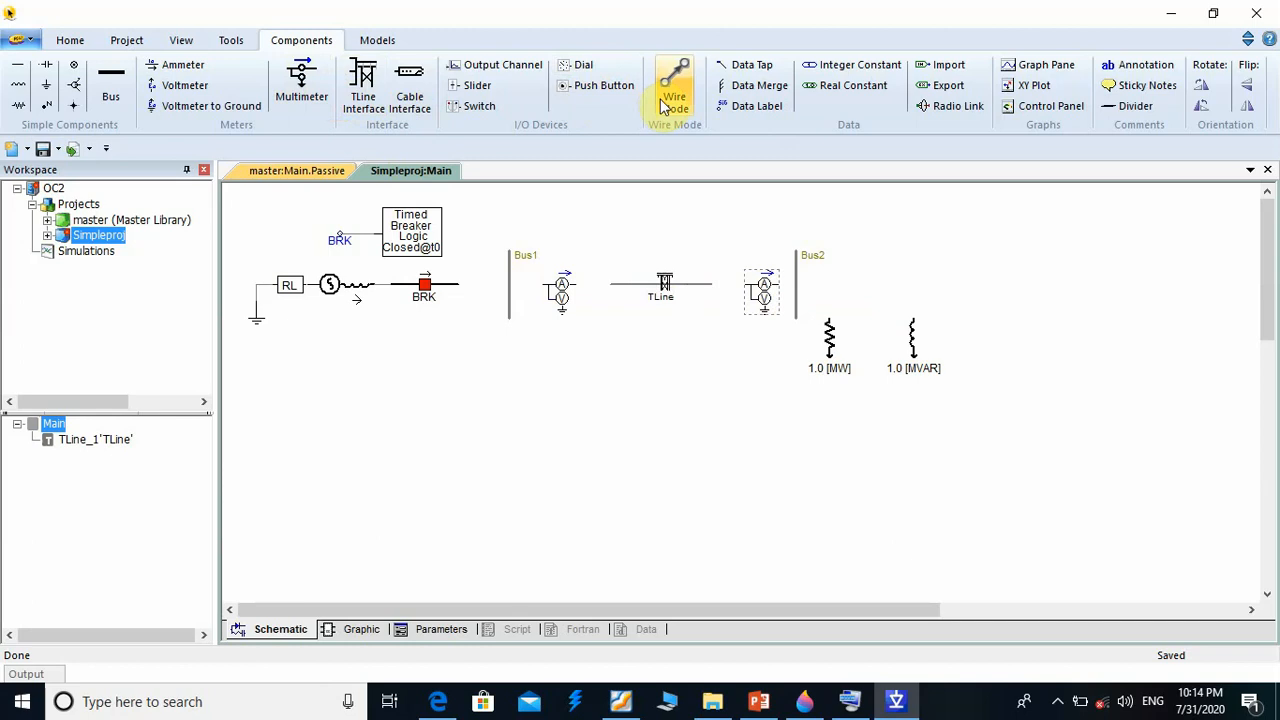
click(460, 286)
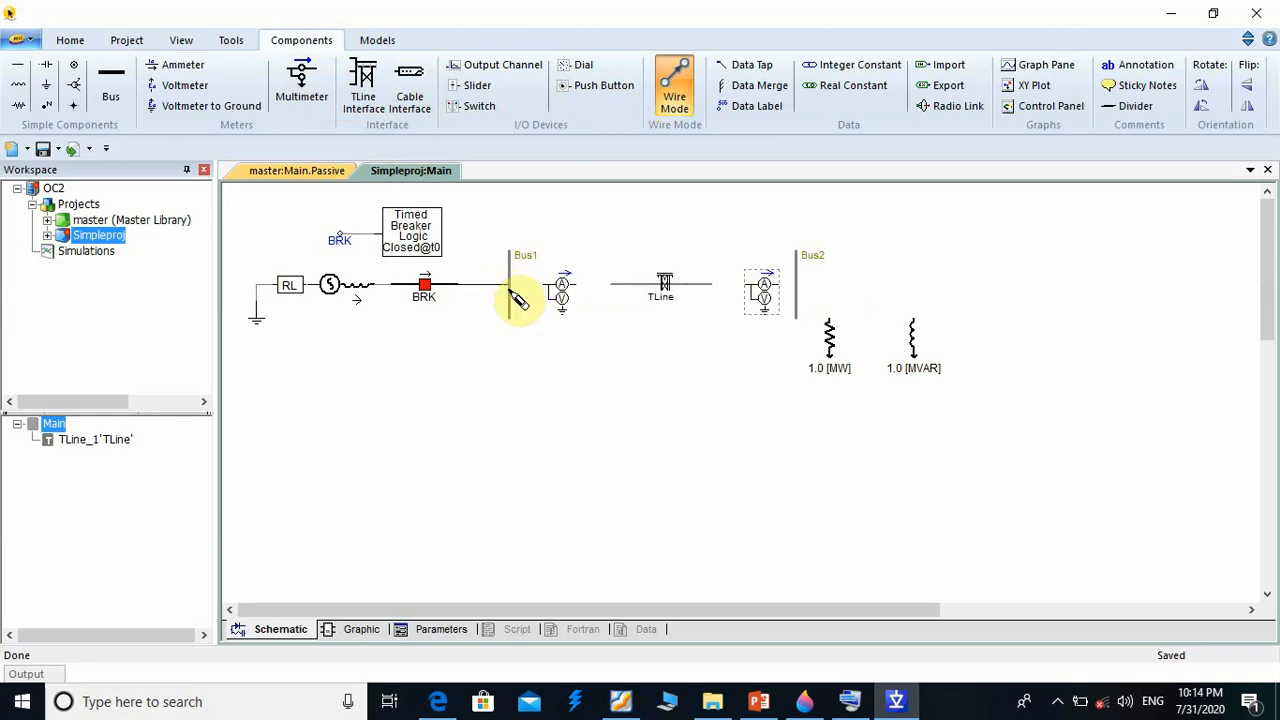
click(509, 290)
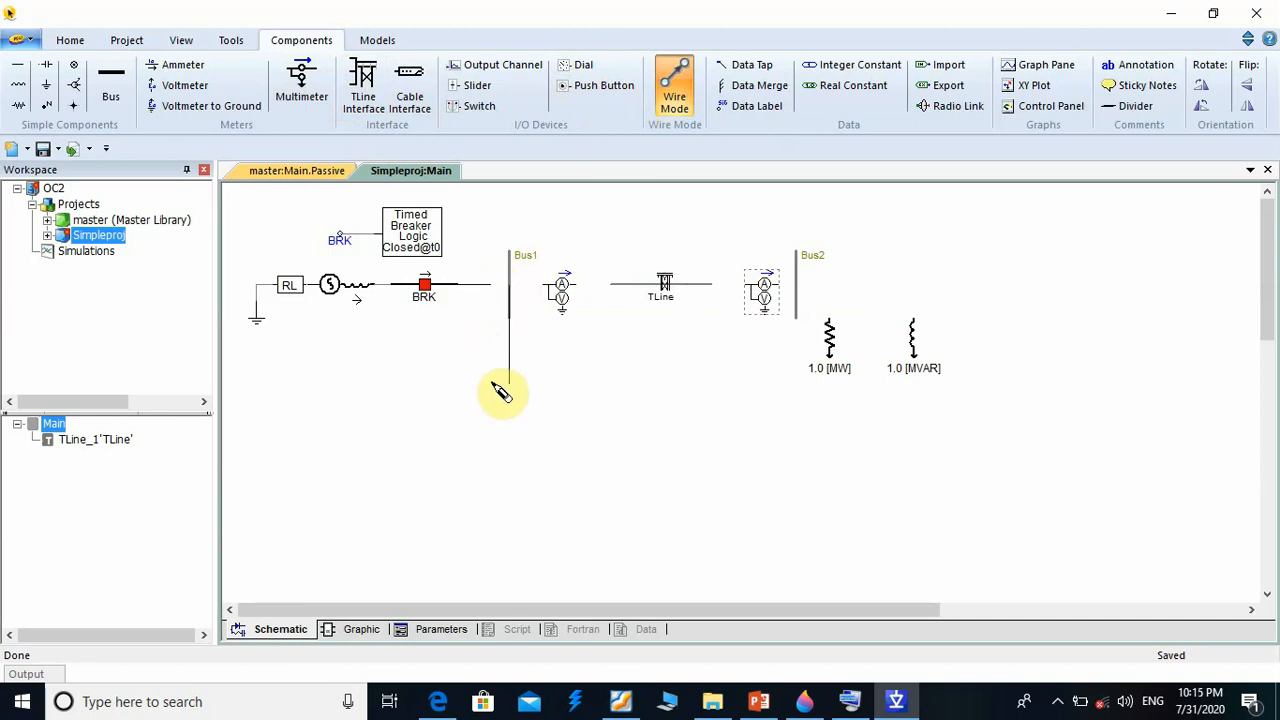
key(Escape)
Wire Bus1 to the input of the first multimeter and that multimeter's output to the transmission line
click(674, 85)
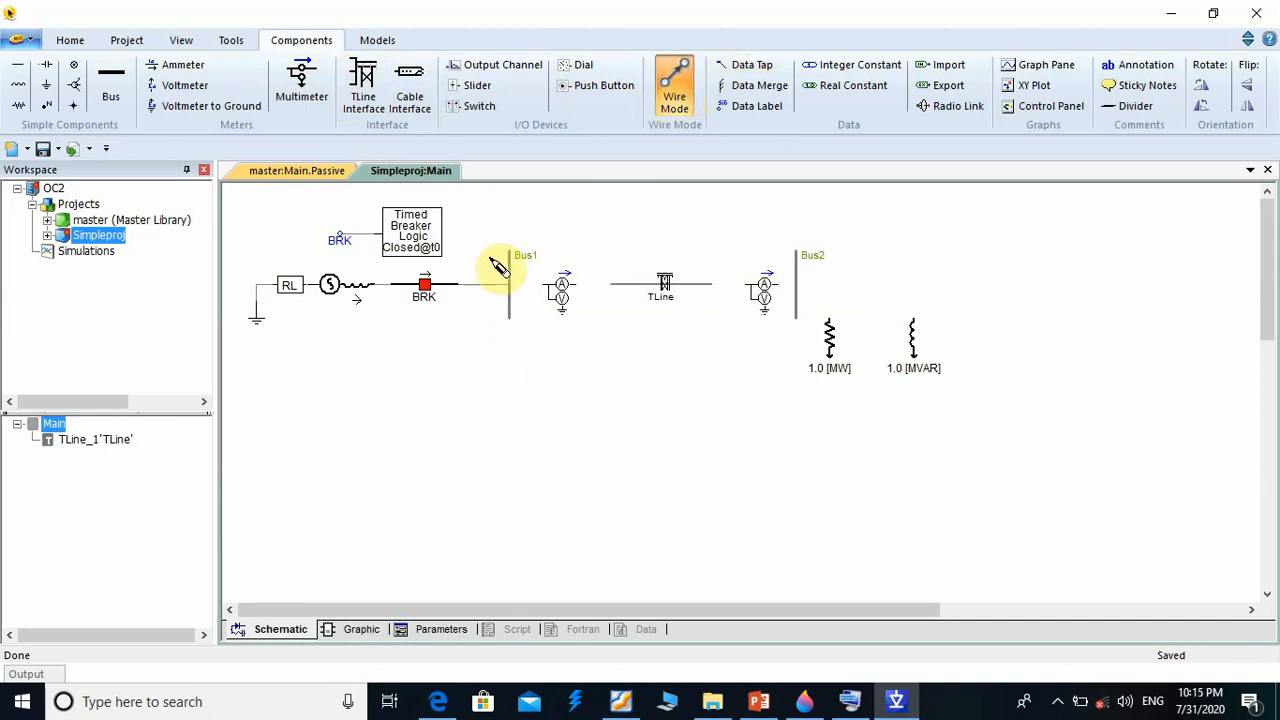
click(508, 285)
click(544, 286)
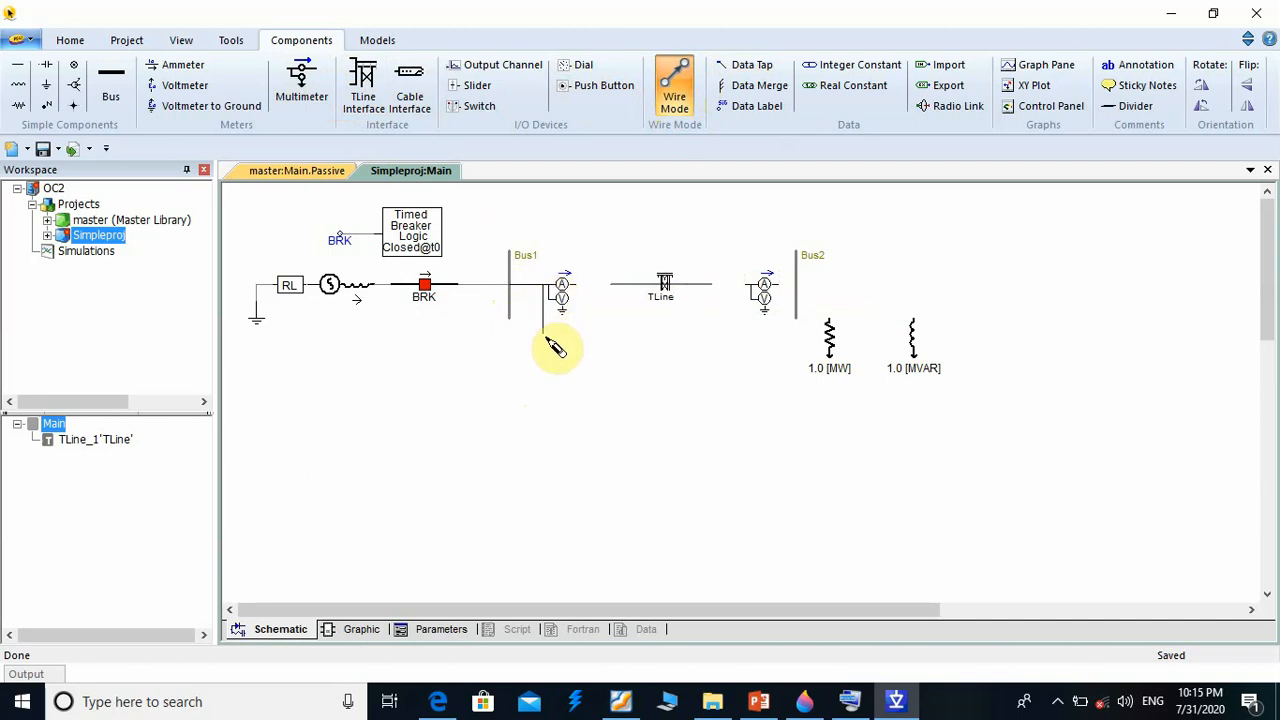
key(Escape)
click(674, 85)
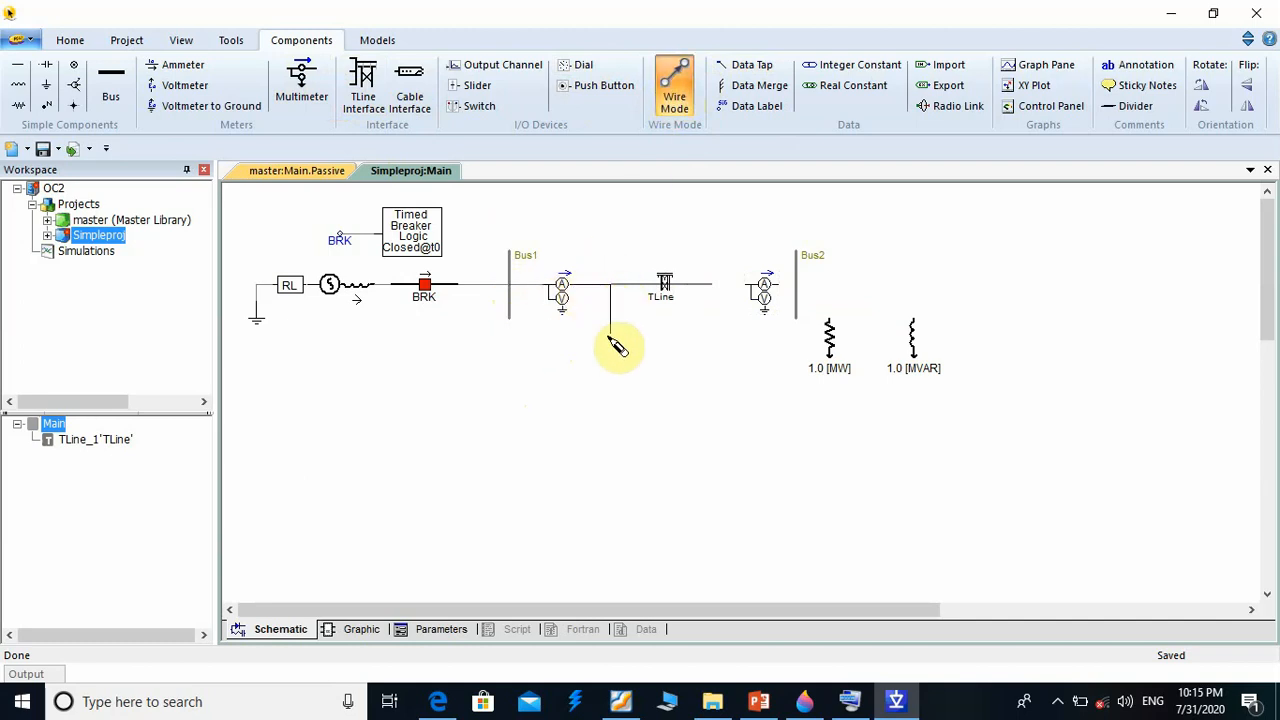
key(Escape)
Wire the far end of the transmission line to the second multimeter and that multimeter's output to Bus2
click(680, 103)
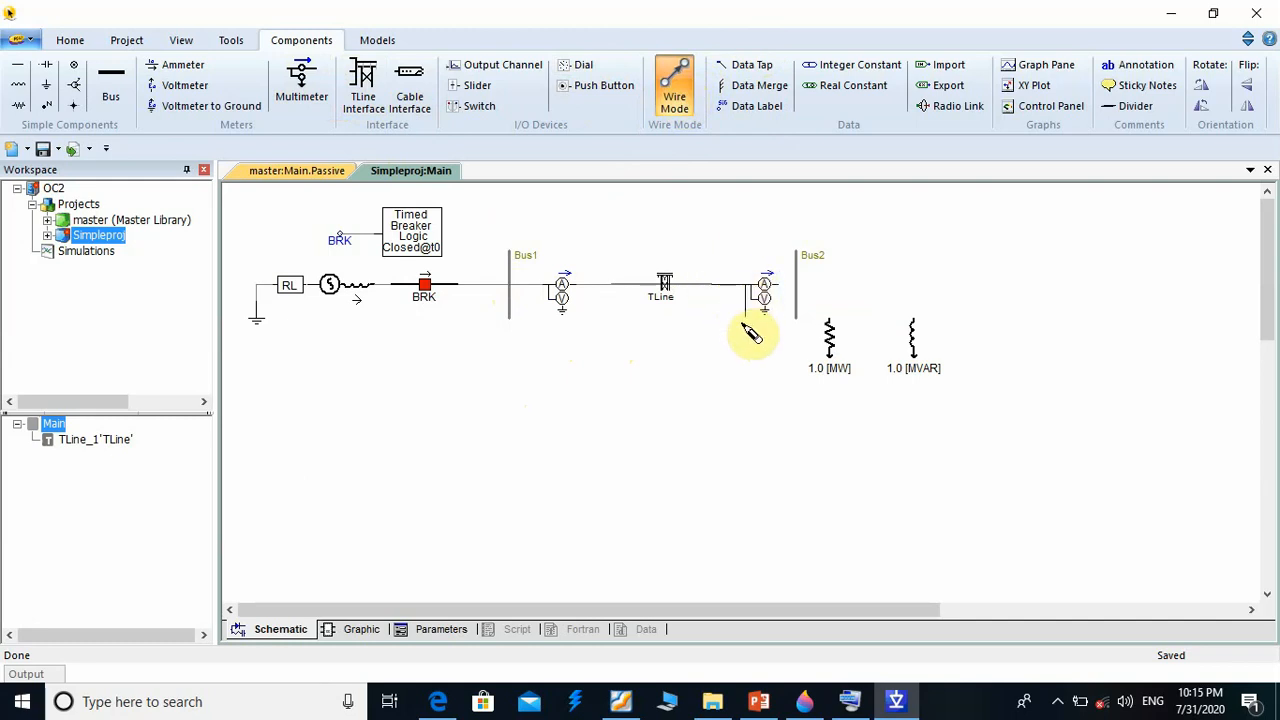
key(Escape)
click(676, 88)
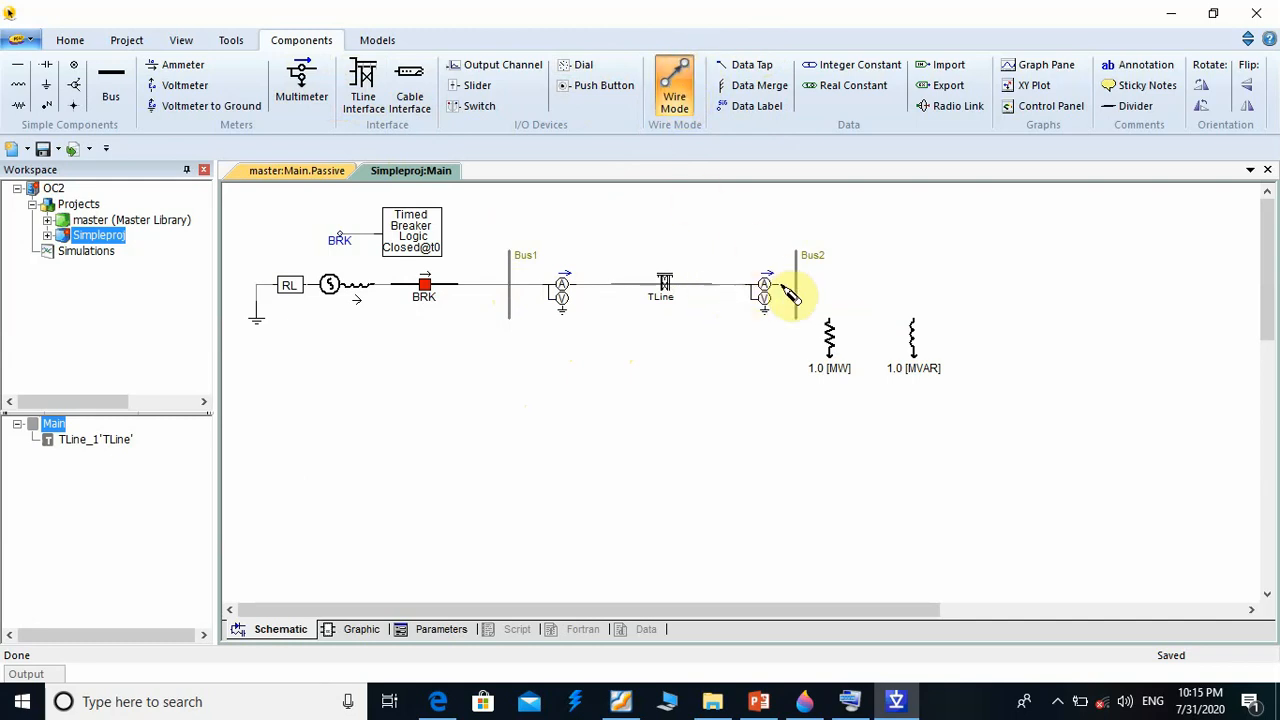
key(Escape)
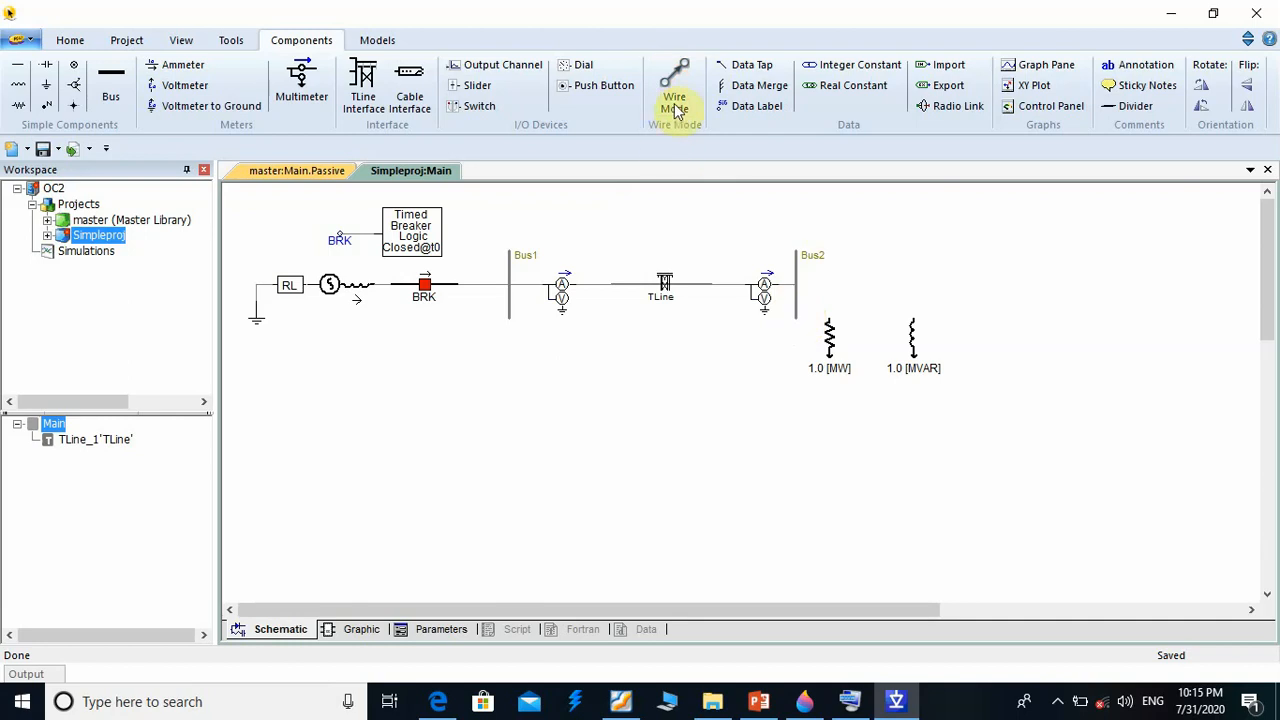
Wire the resistive load up and across to the lower part of Bus2
click(676, 88)
click(829, 318)
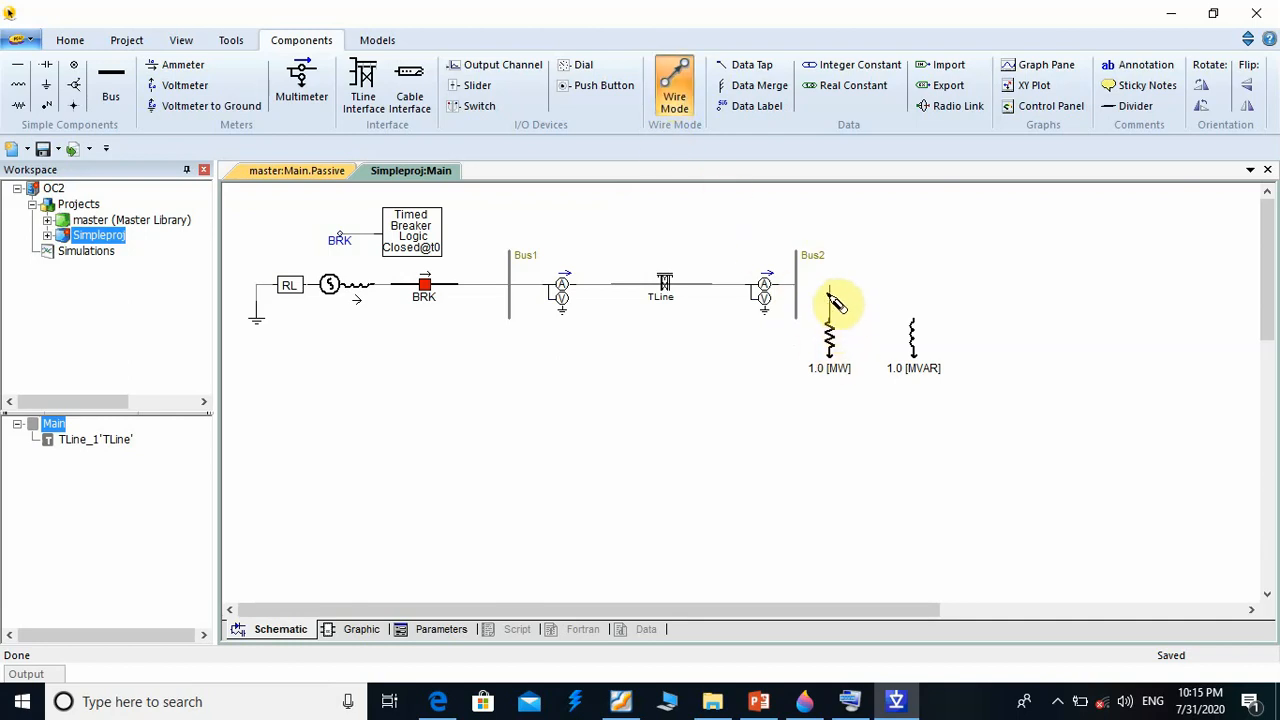
click(827, 301)
right_click(796, 301)
key(Escape)
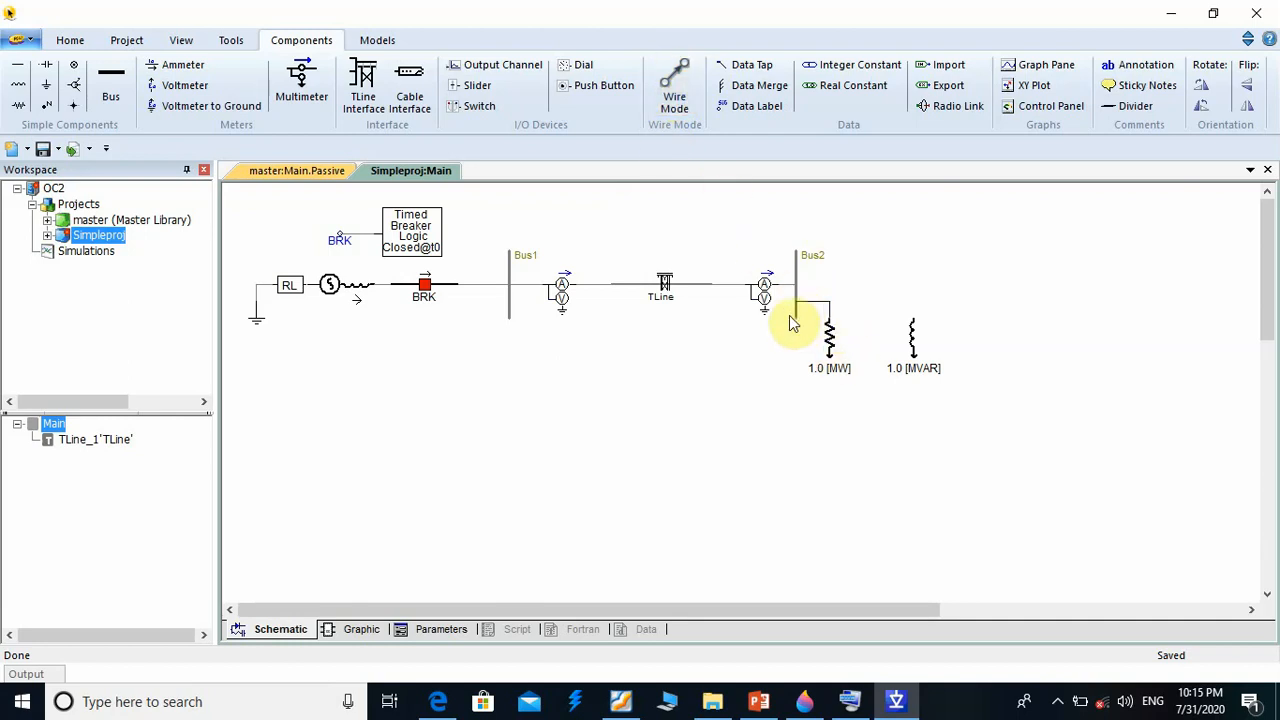
Wire the inductive load to the upper part of Bus2, routing the wire above the resistive load's connection
click(686, 114)
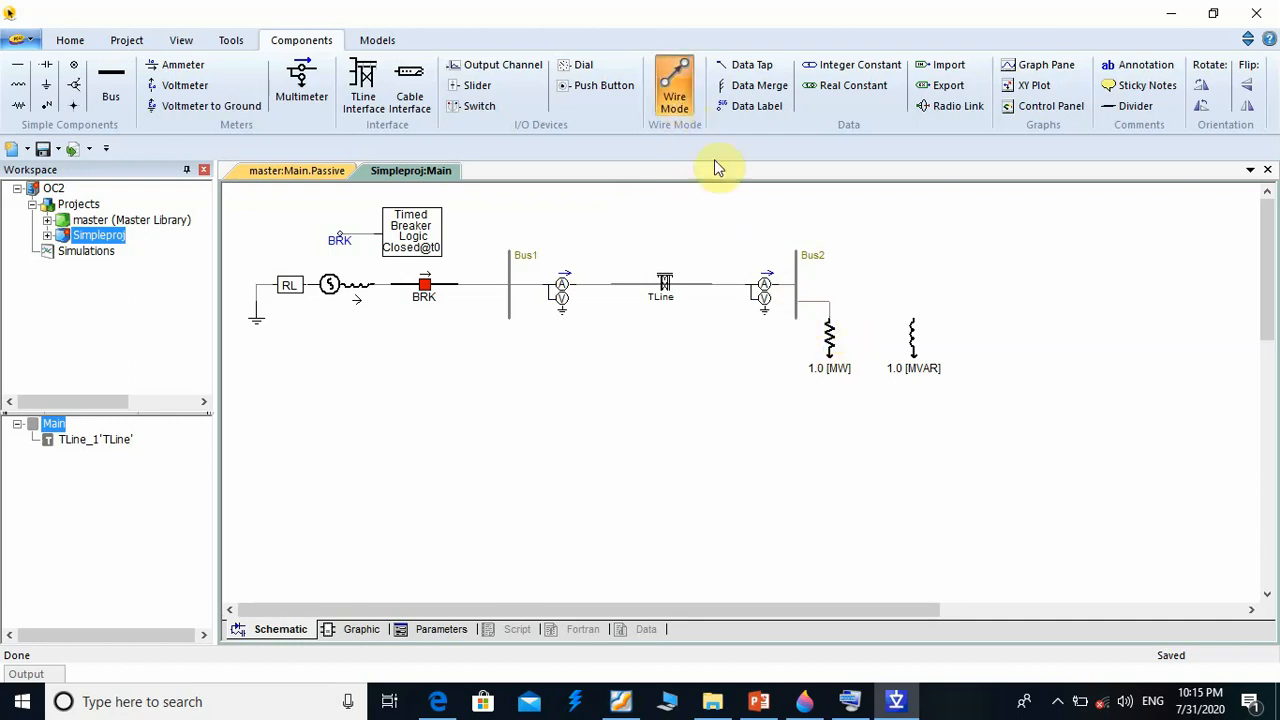
click(913, 318)
click(913, 268)
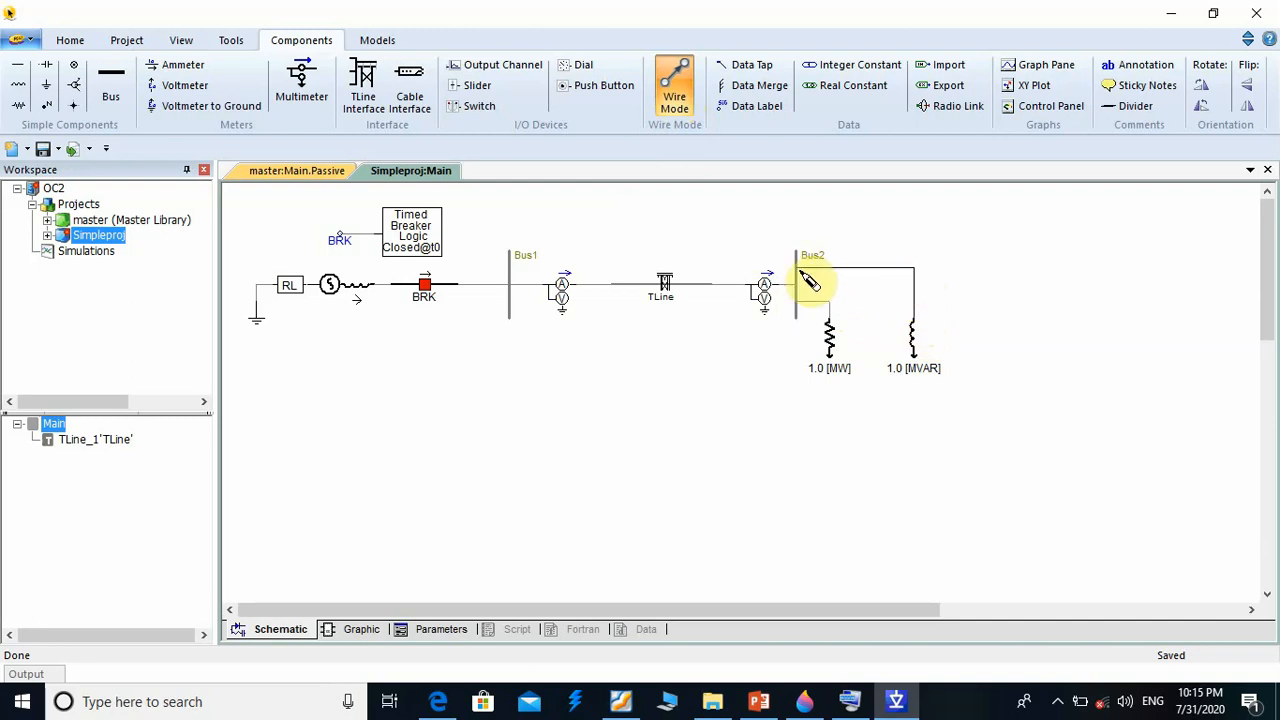
right_click(800, 270)
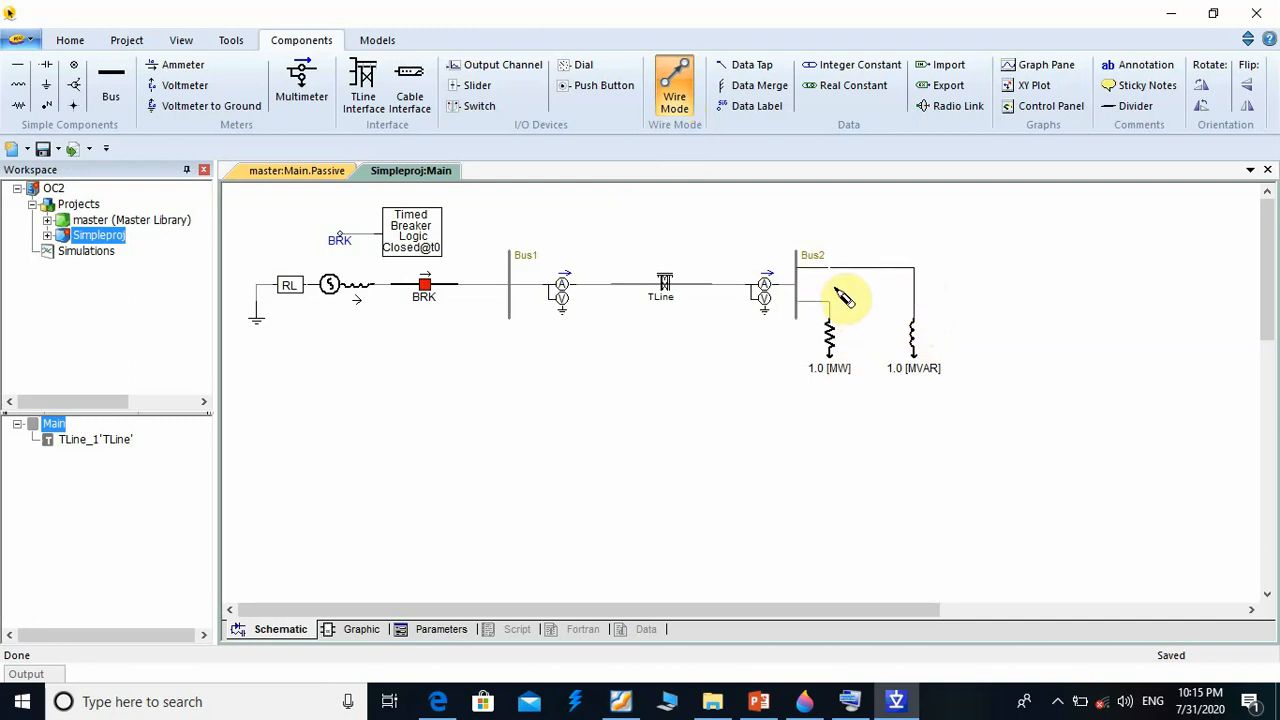
key(Escape)
Set the resistive load to a three-phase load of 5.0 MW and a three-phase RMS voltage of 33.0 kV
double_click(826, 348)
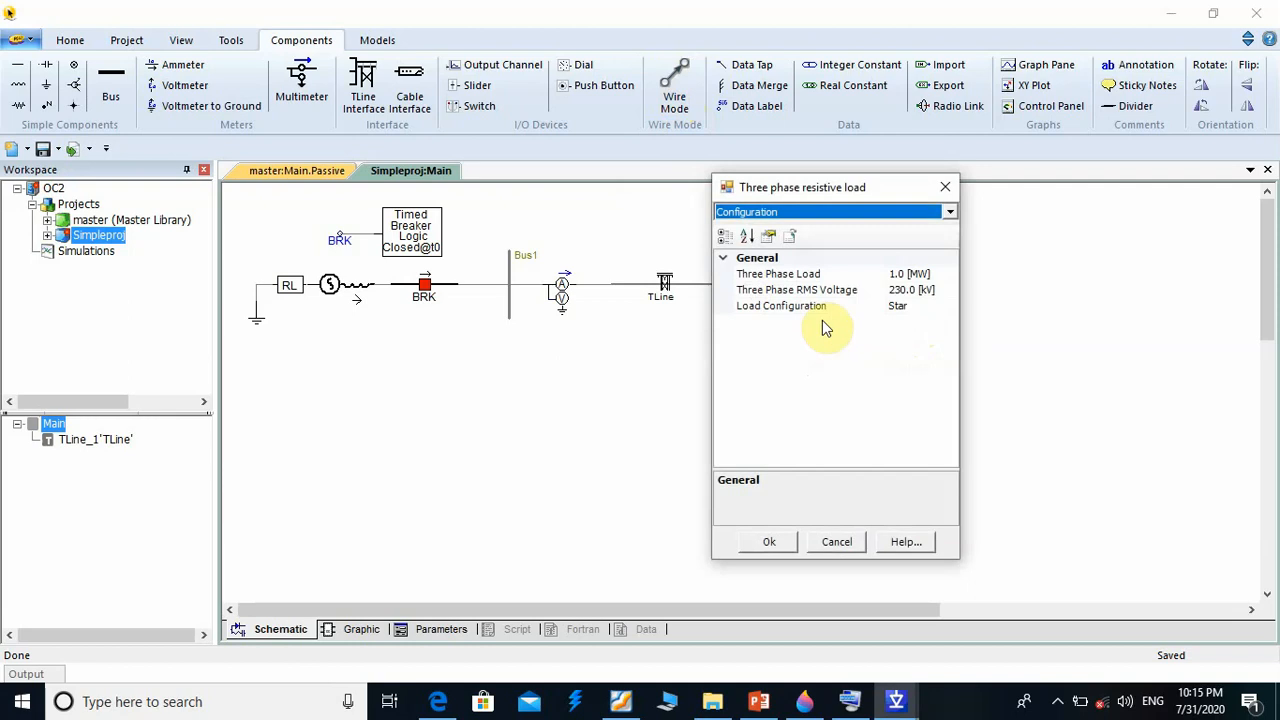
click(897, 274)
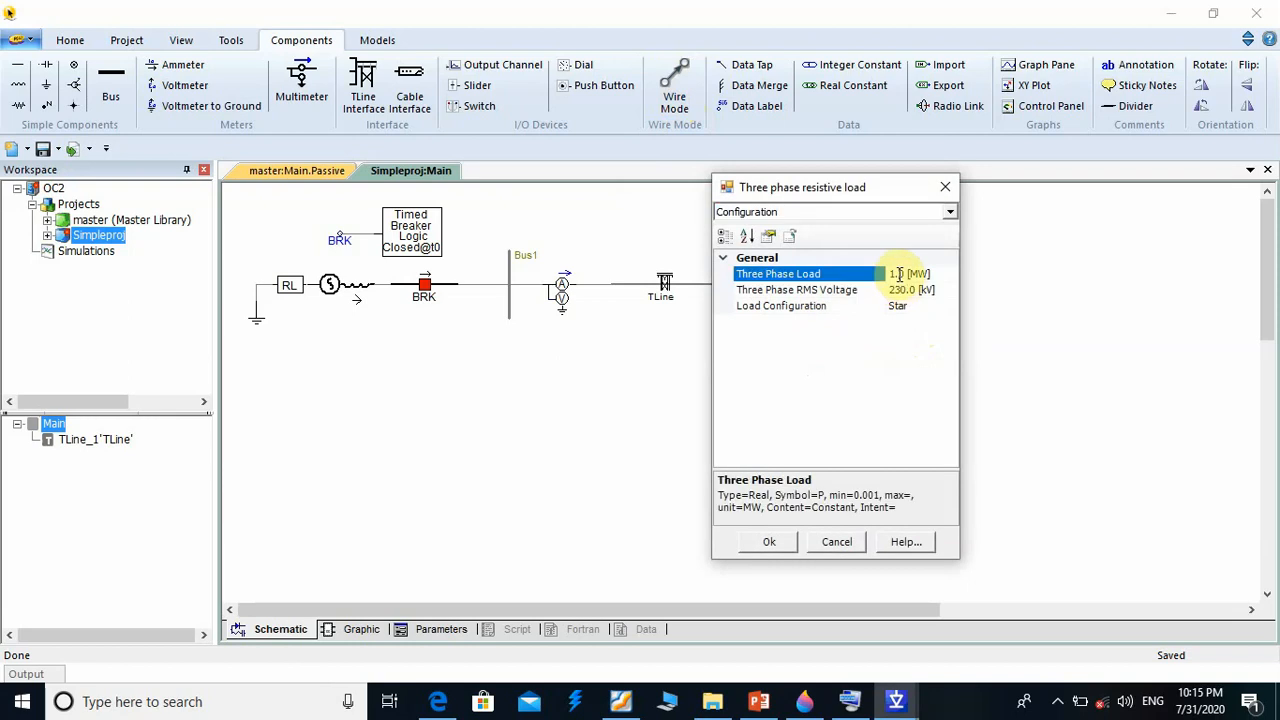
text(5)
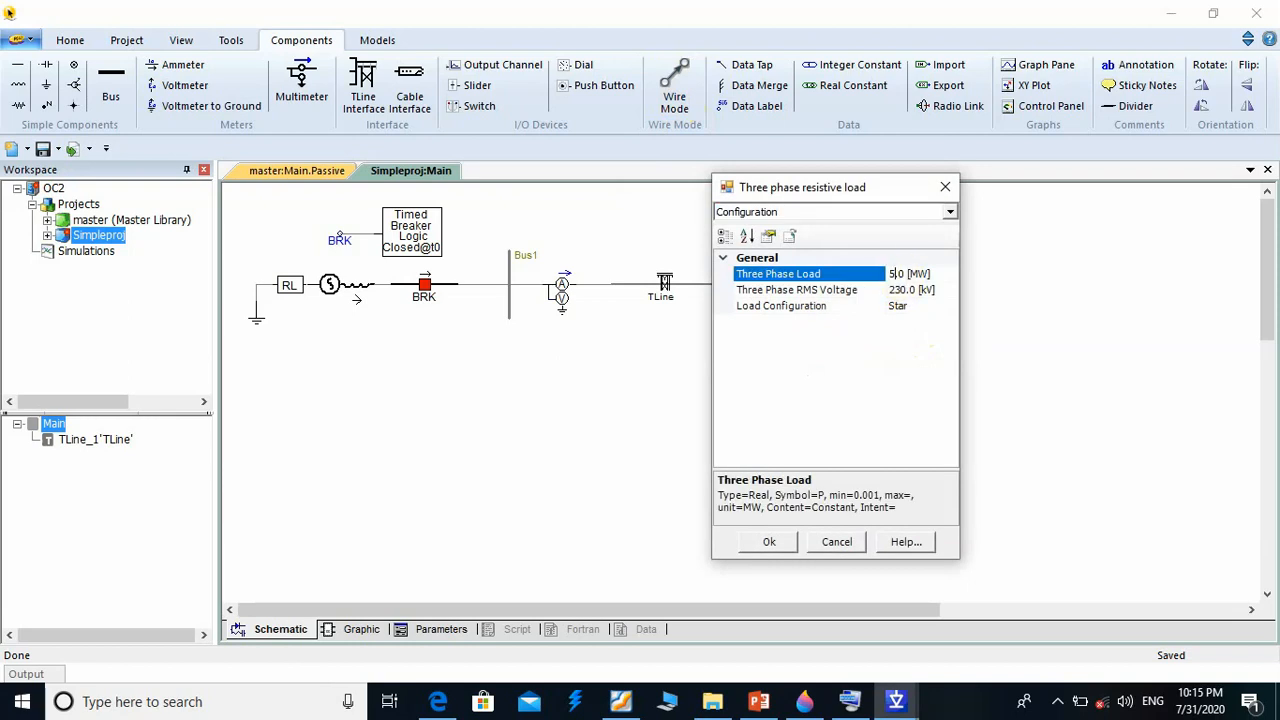
click(910, 291)
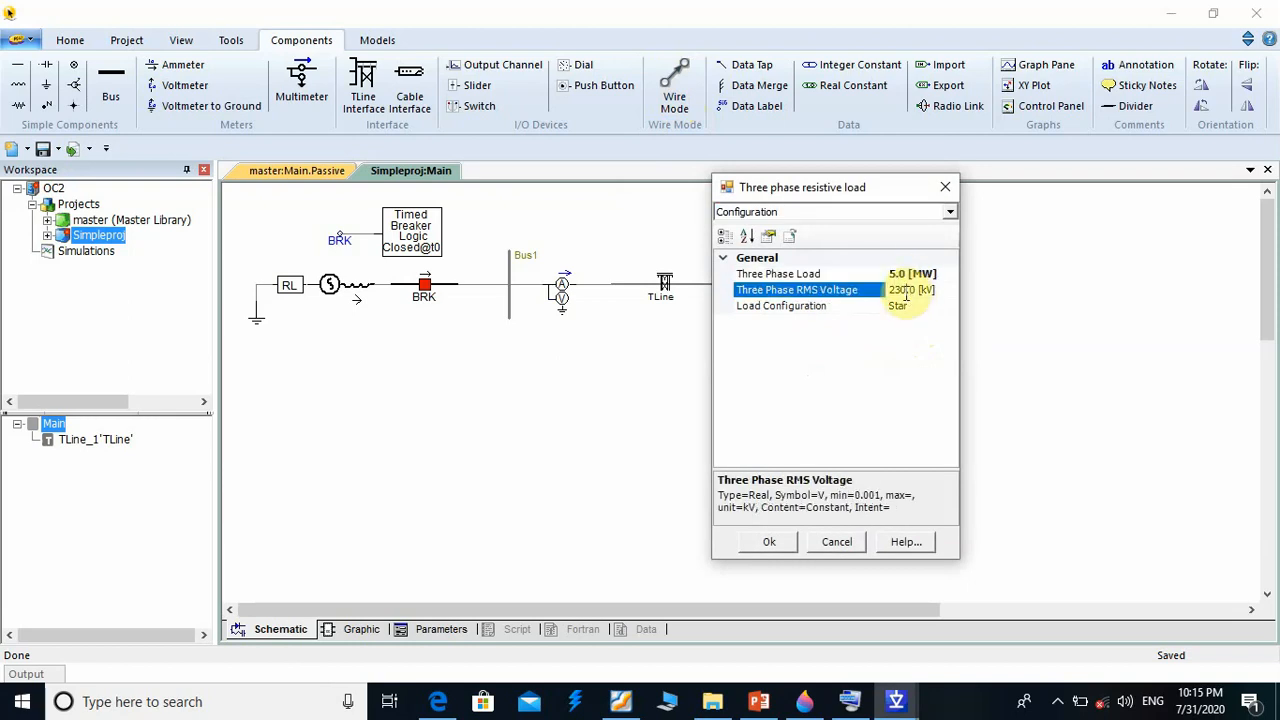
text(33)
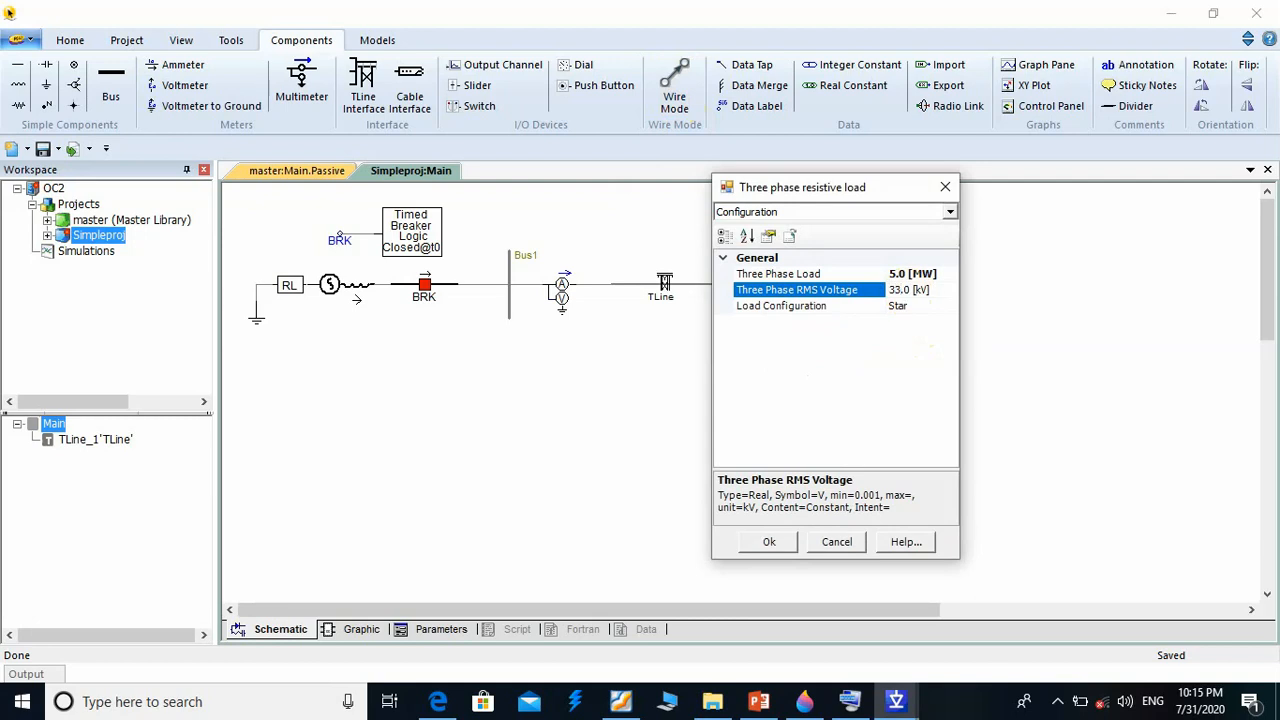
key(Return)
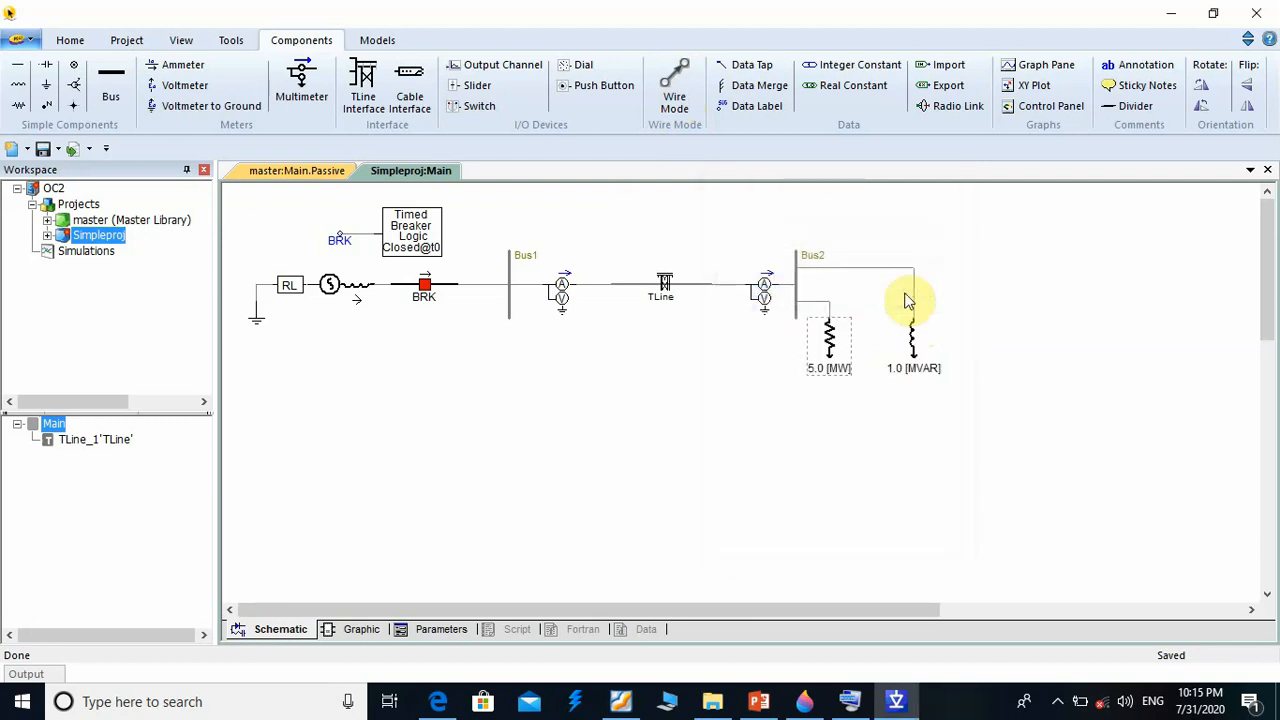
Set the inductive load to 5.0 MVAR, a three-phase RMS voltage of 33.0 kV and a rated frequency of 50.0 Hz
double_click(910, 347)
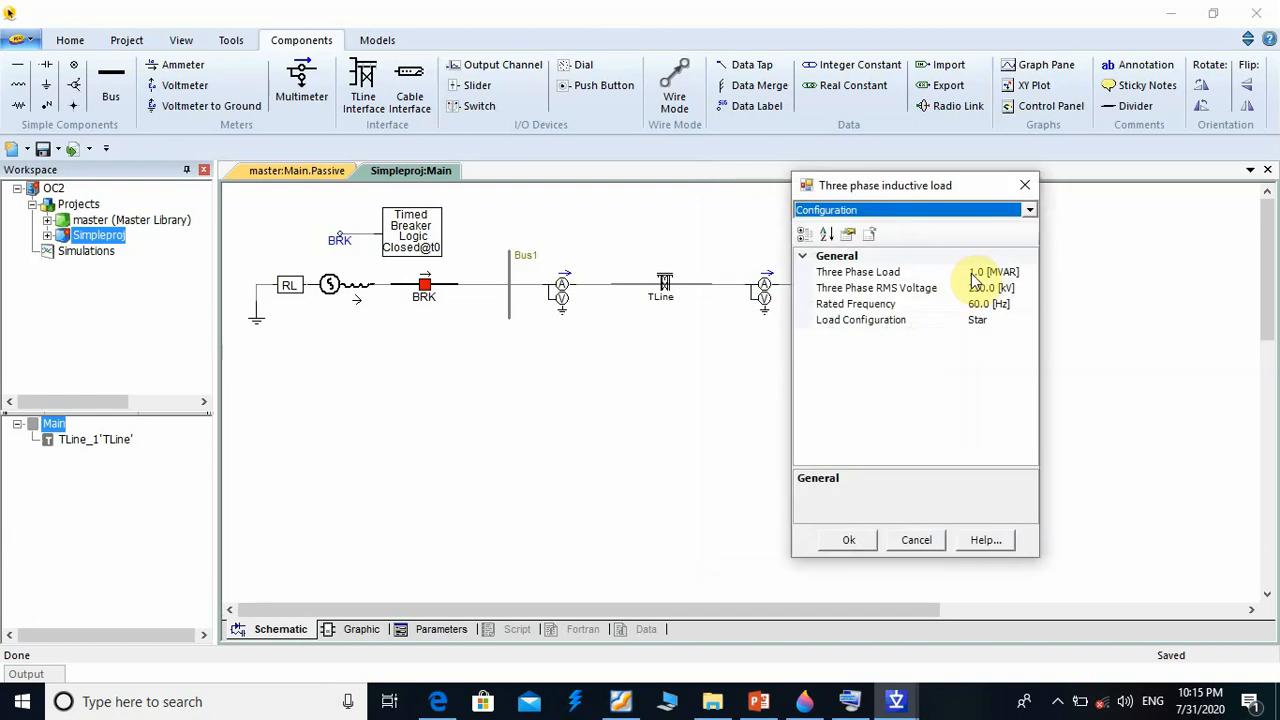
click(976, 272)
key(BackSpace)
text(5)
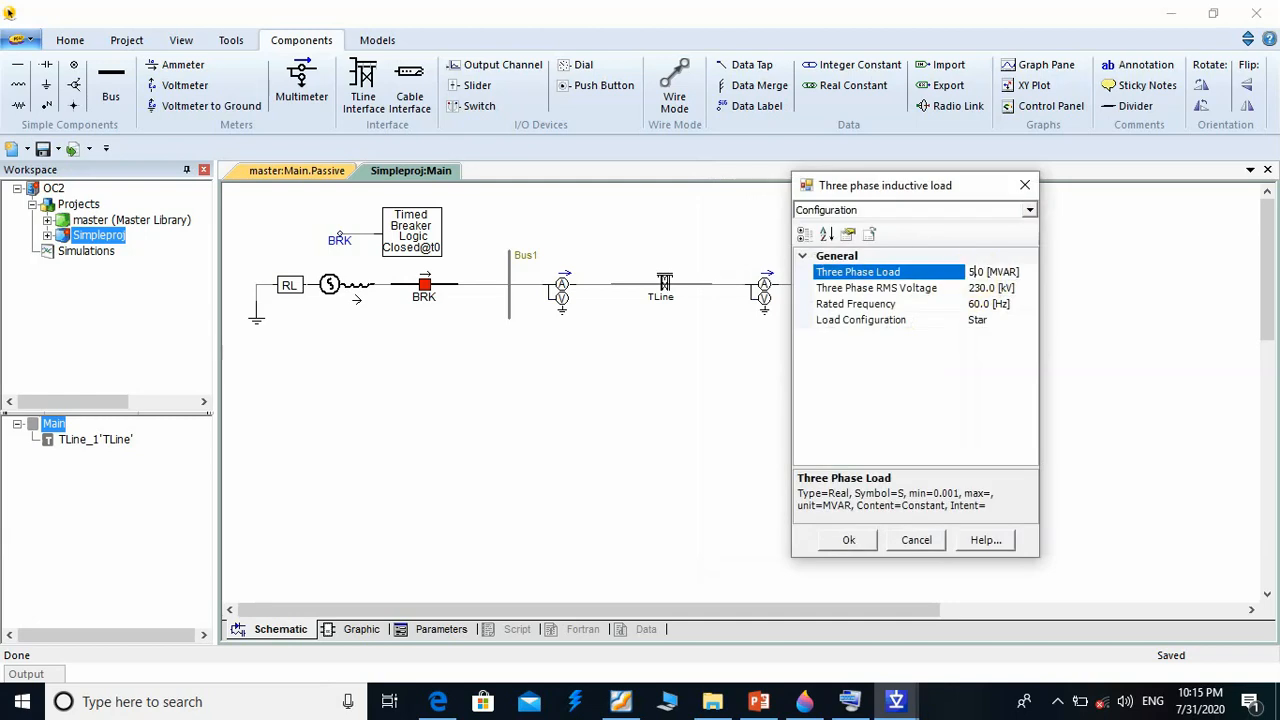
click(987, 288)
text(33)
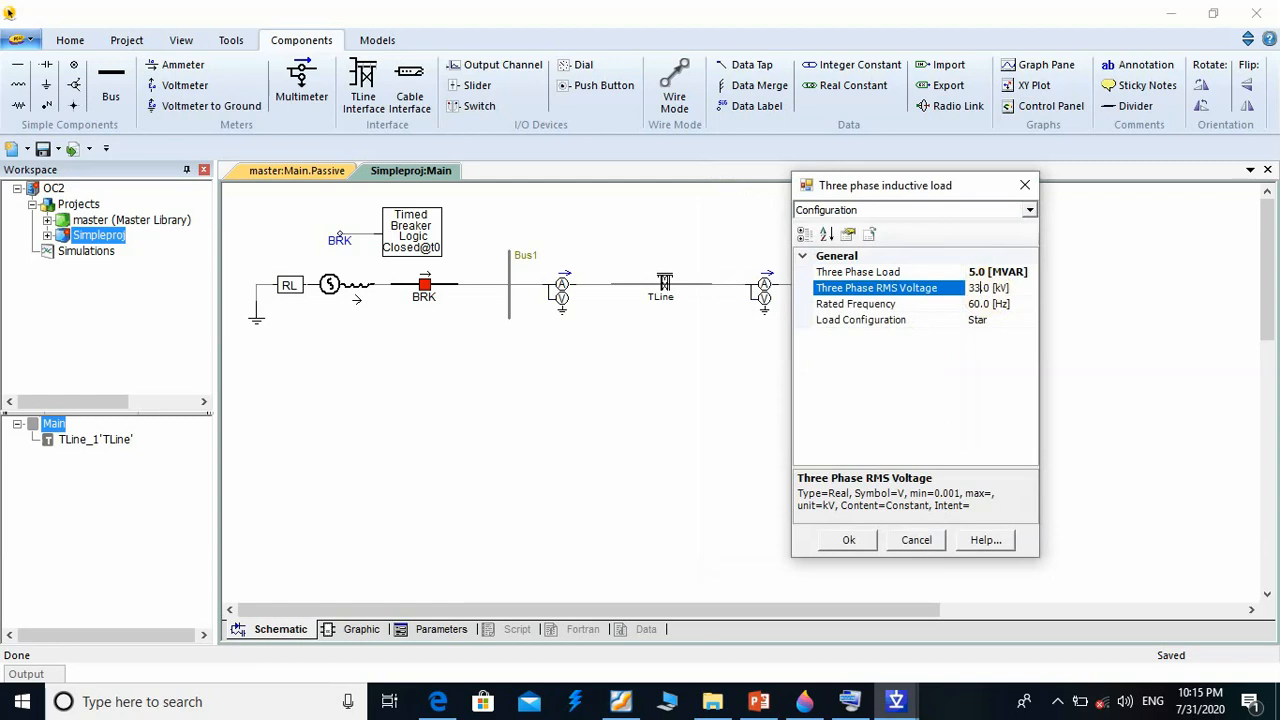
click(976, 304)
text(5)
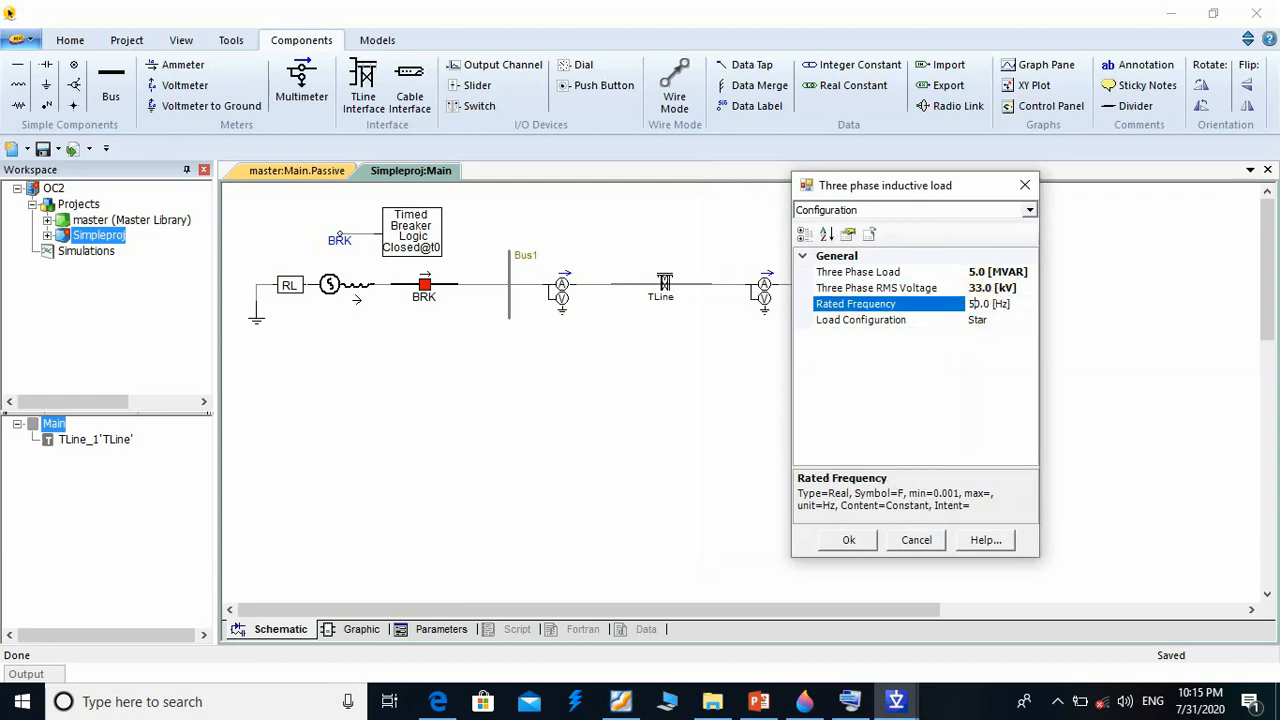
key(Return)
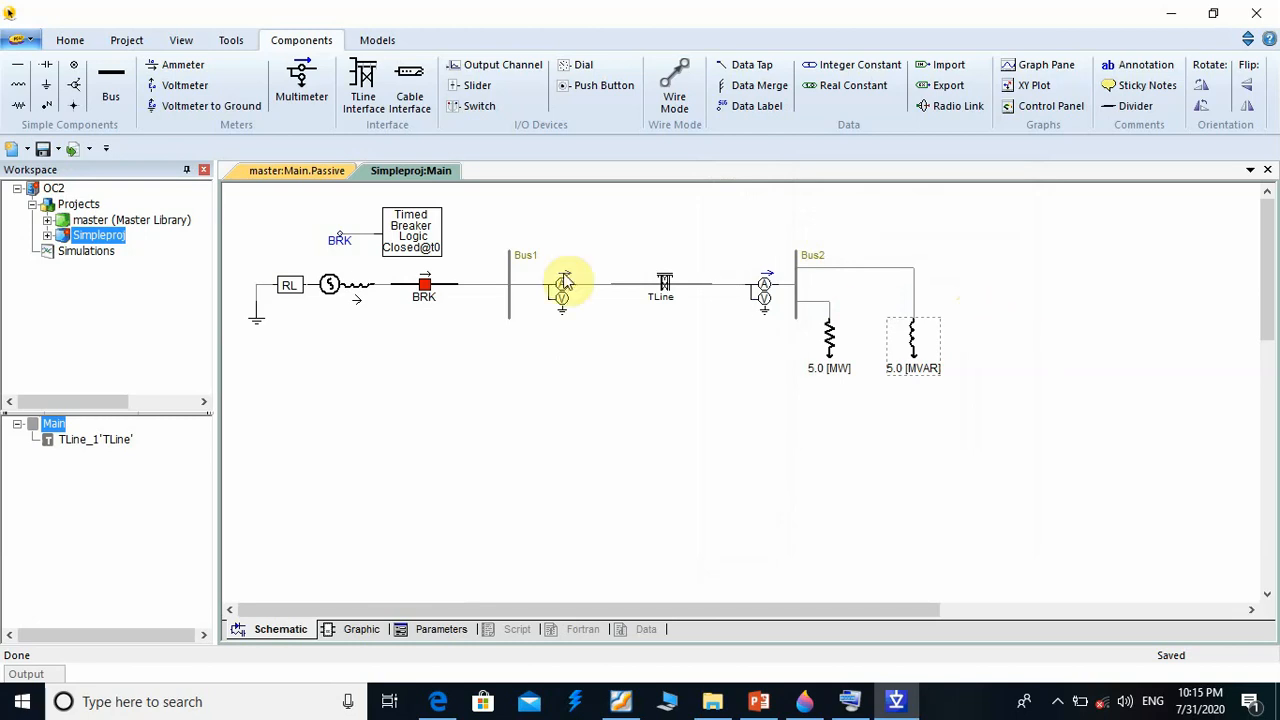
click(504, 406)
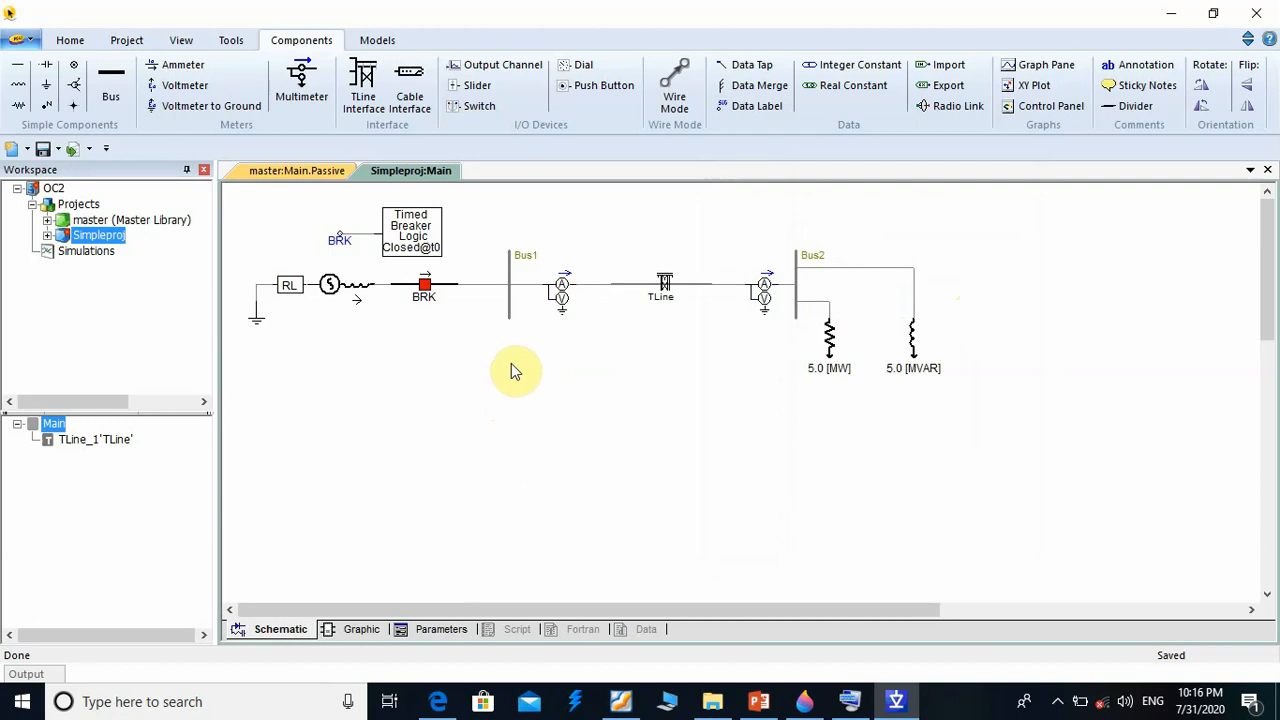
Enable instantaneous current and instantaneous voltage measurement in the multimeter next to Bus1
click(549, 292)
double_click(559, 299)
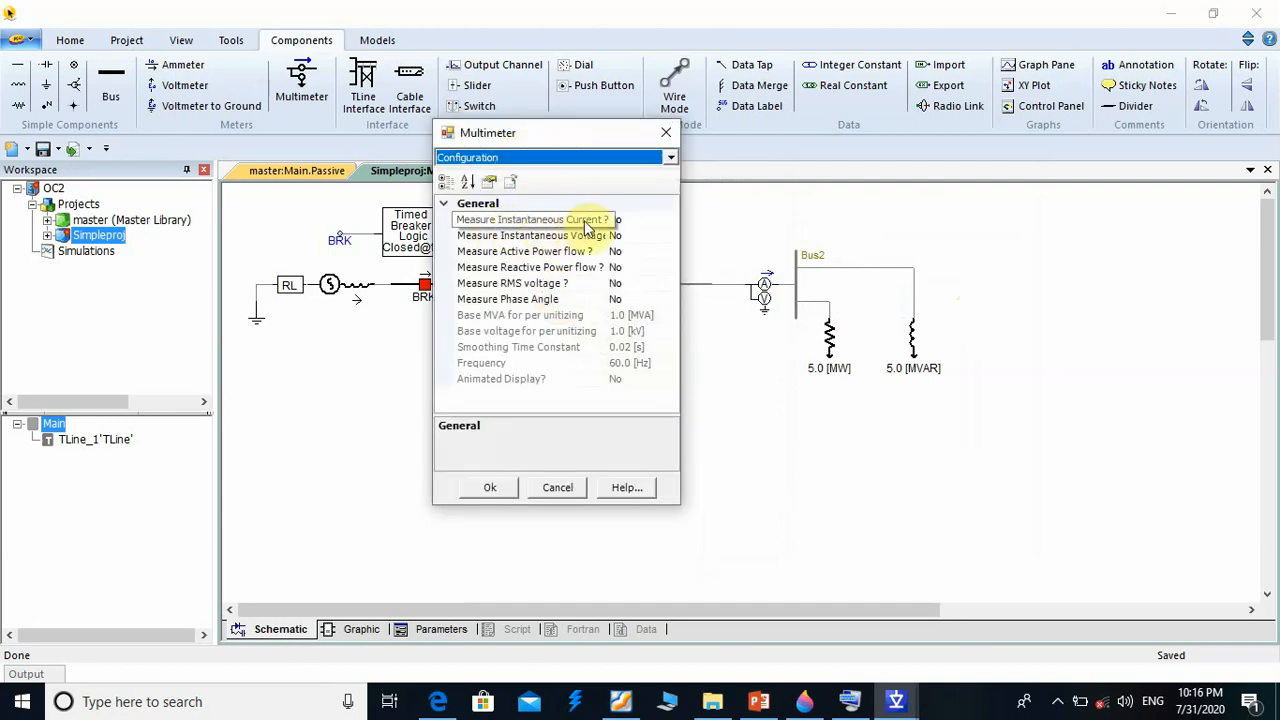
click(634, 220)
click(672, 222)
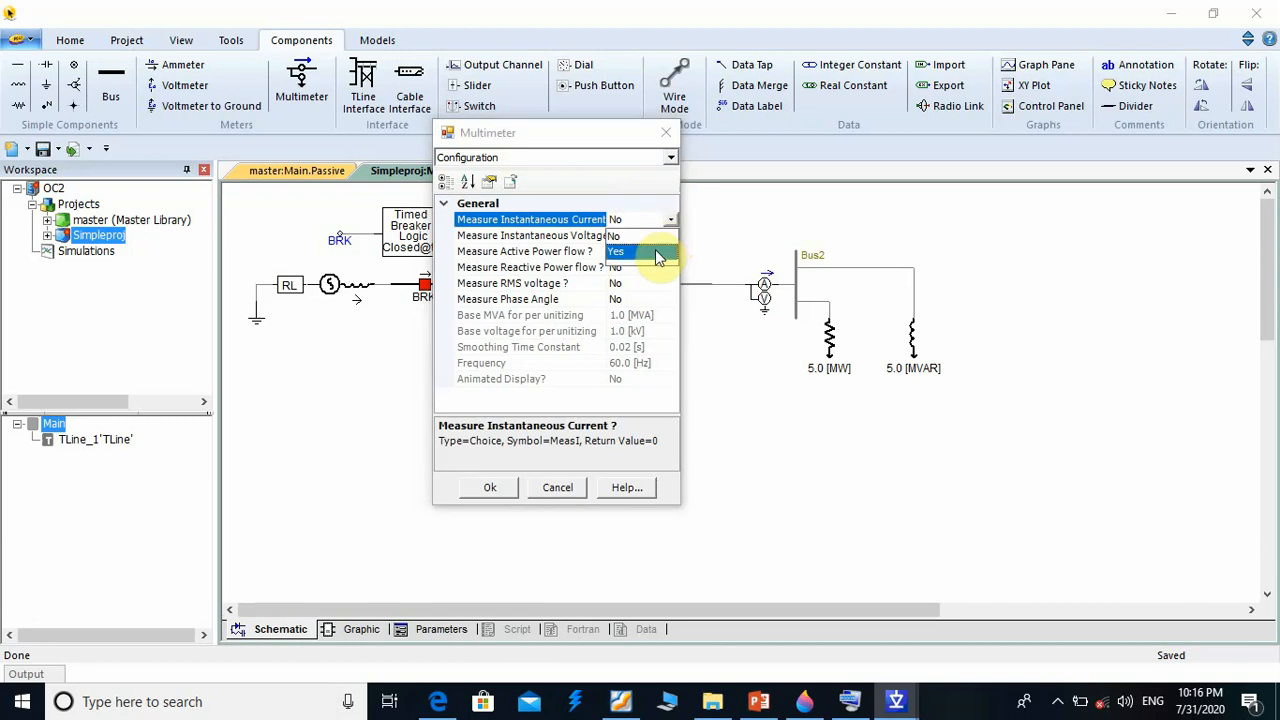
click(655, 250)
click(655, 236)
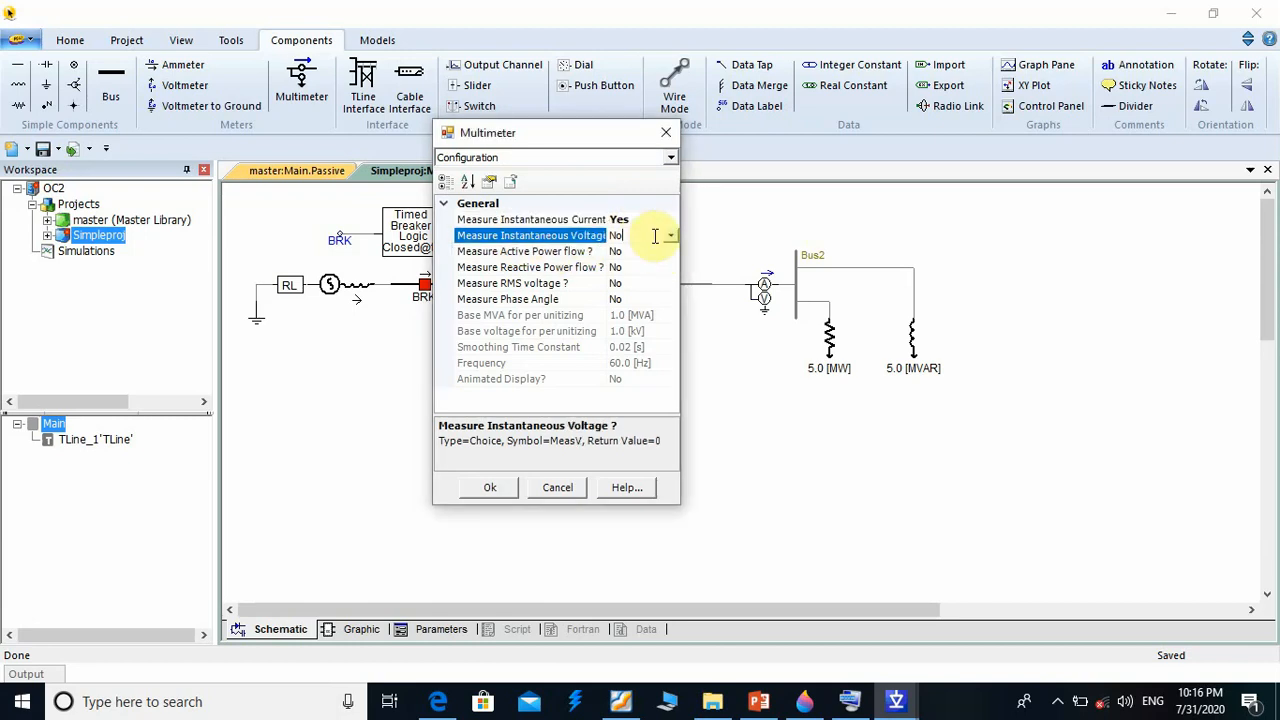
click(672, 236)
click(651, 266)
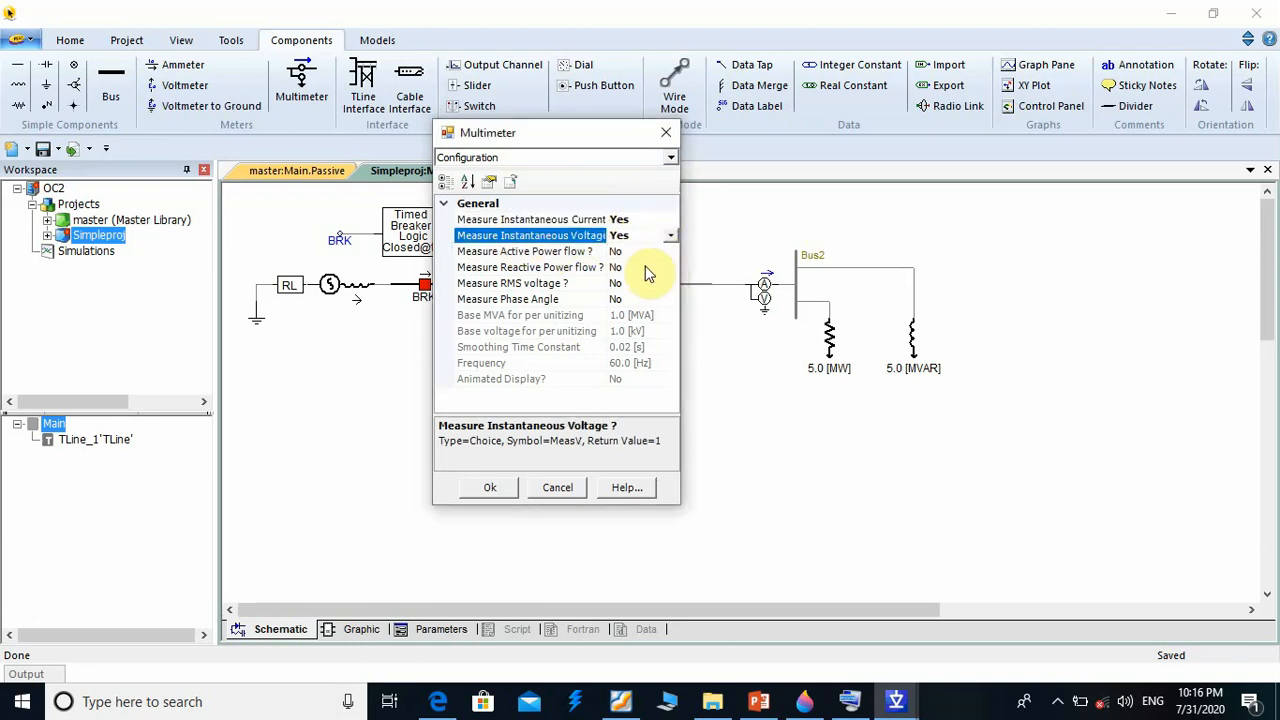
Enable active power flow and reactive power flow measurement in the multimeter next to Bus1
click(652, 251)
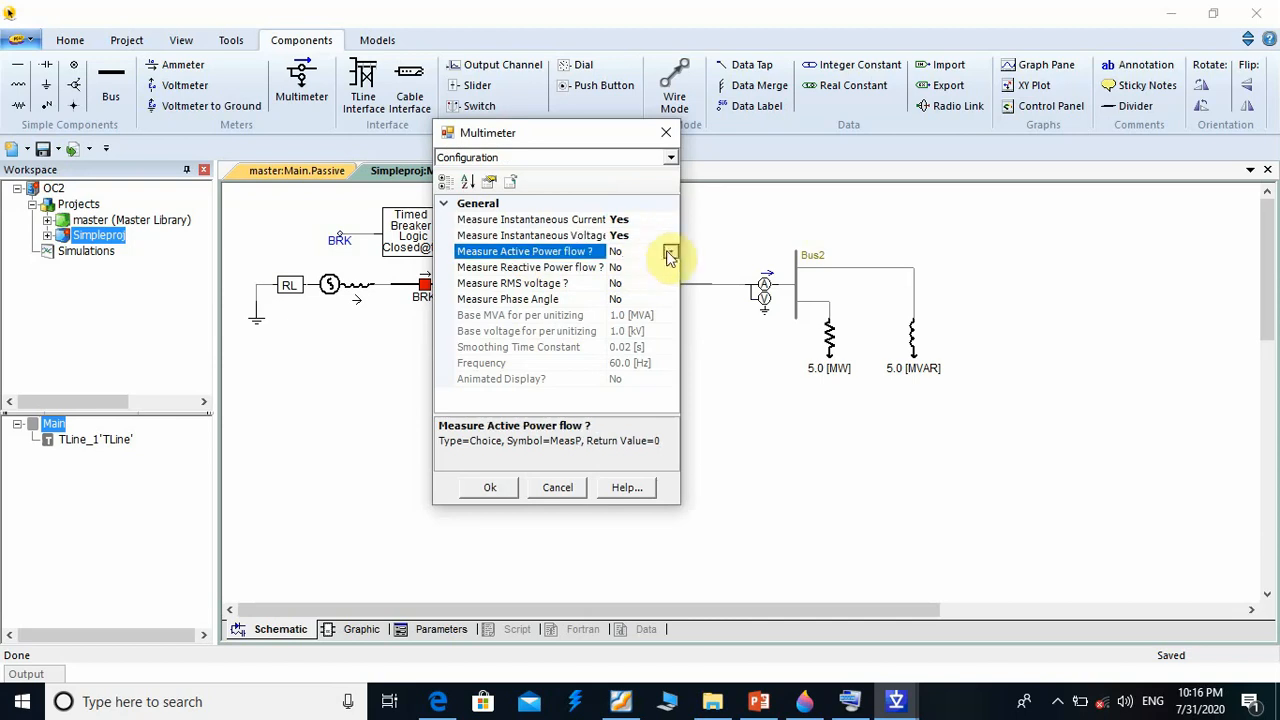
click(671, 251)
click(642, 284)
click(660, 267)
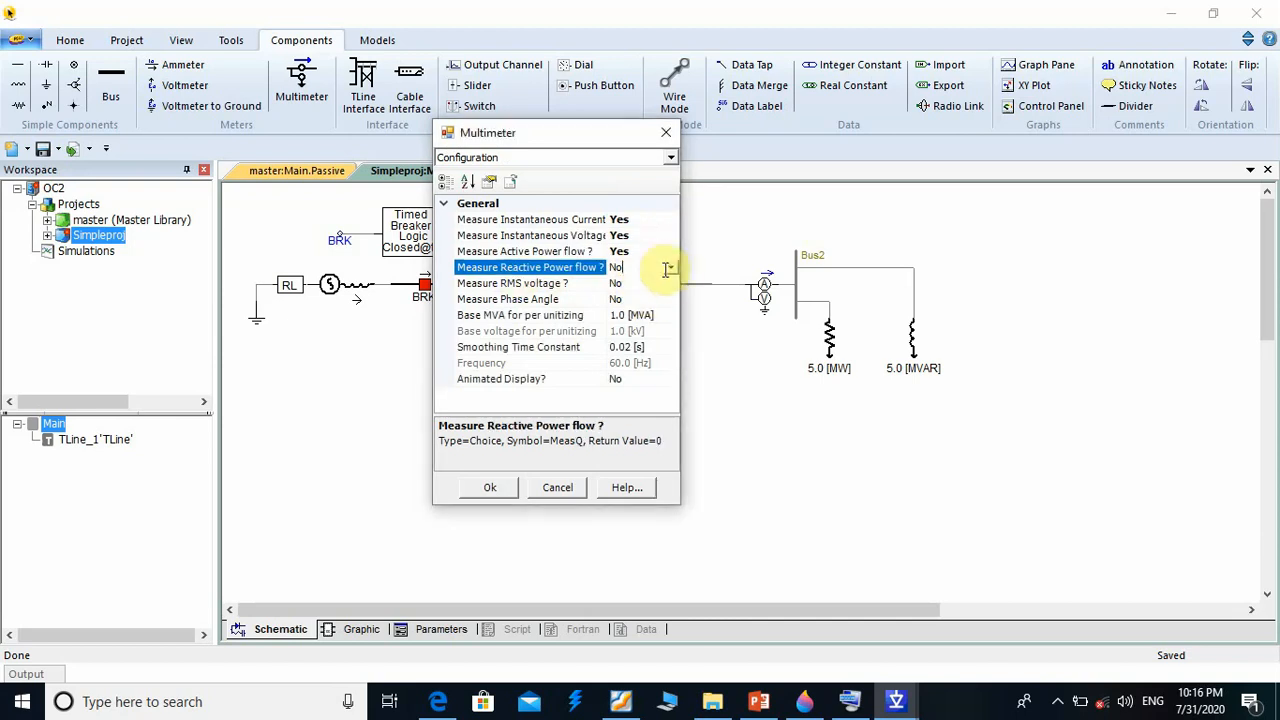
click(670, 267)
click(632, 299)
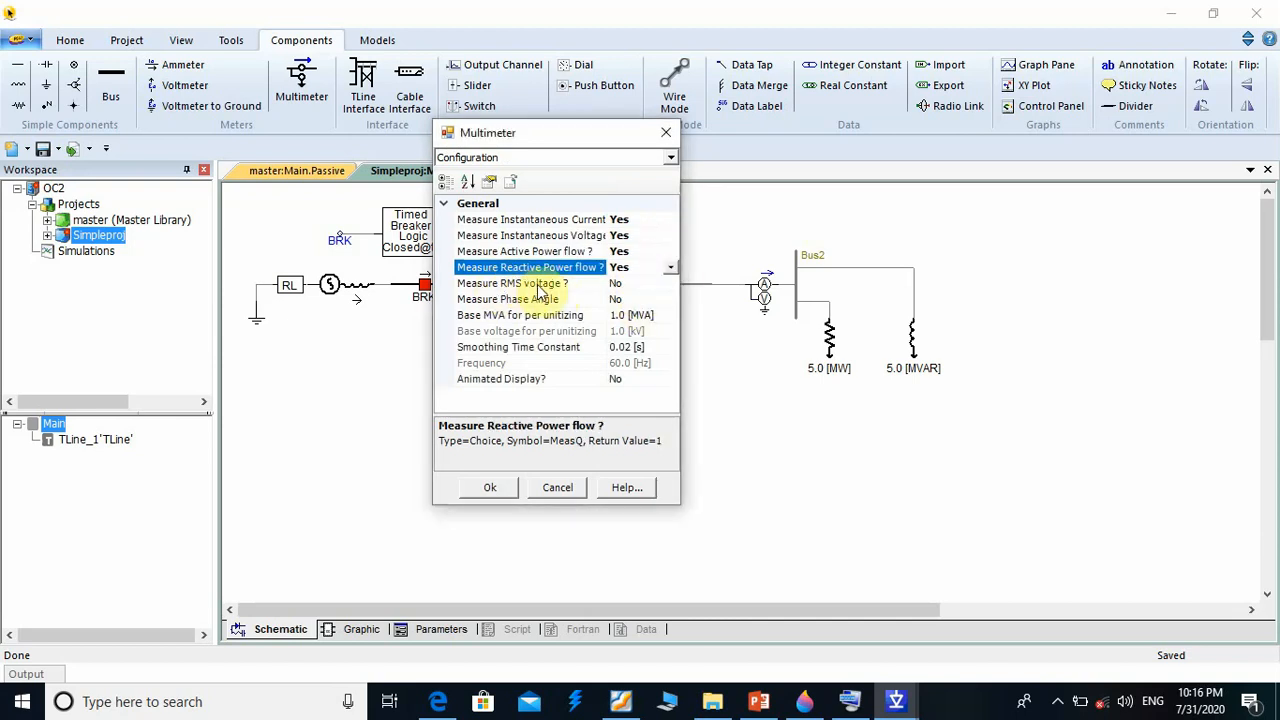
Set the Bus1 multimeter to measure RMS voltage digitally, with a base voltage for per unitizing of 33.0 kV
click(647, 284)
click(670, 284)
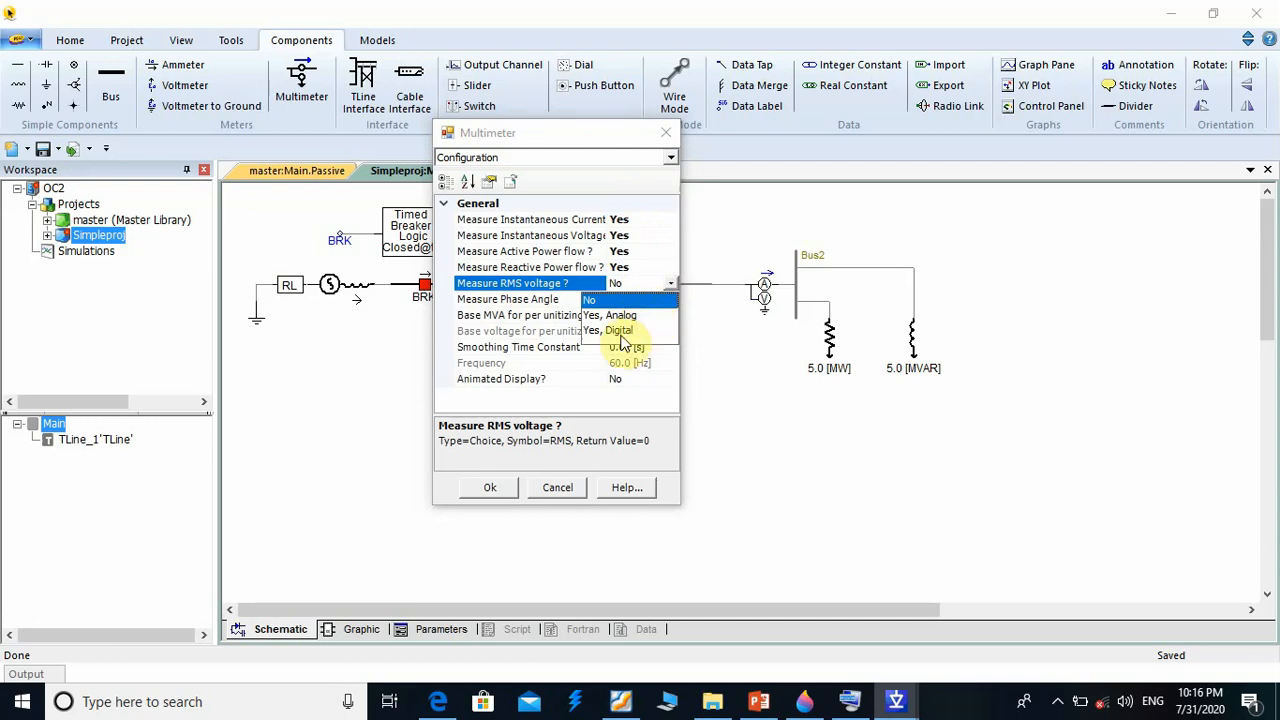
click(620, 331)
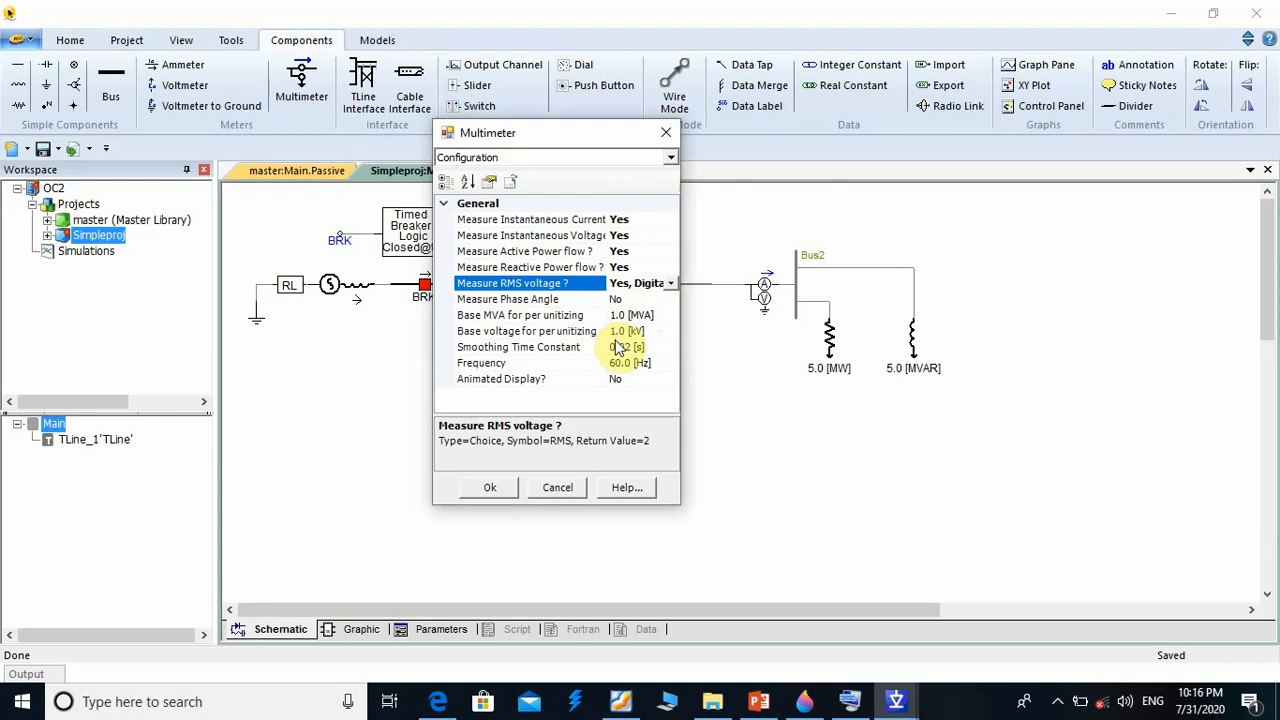
click(617, 331)
key(BackSpace)
text(33)
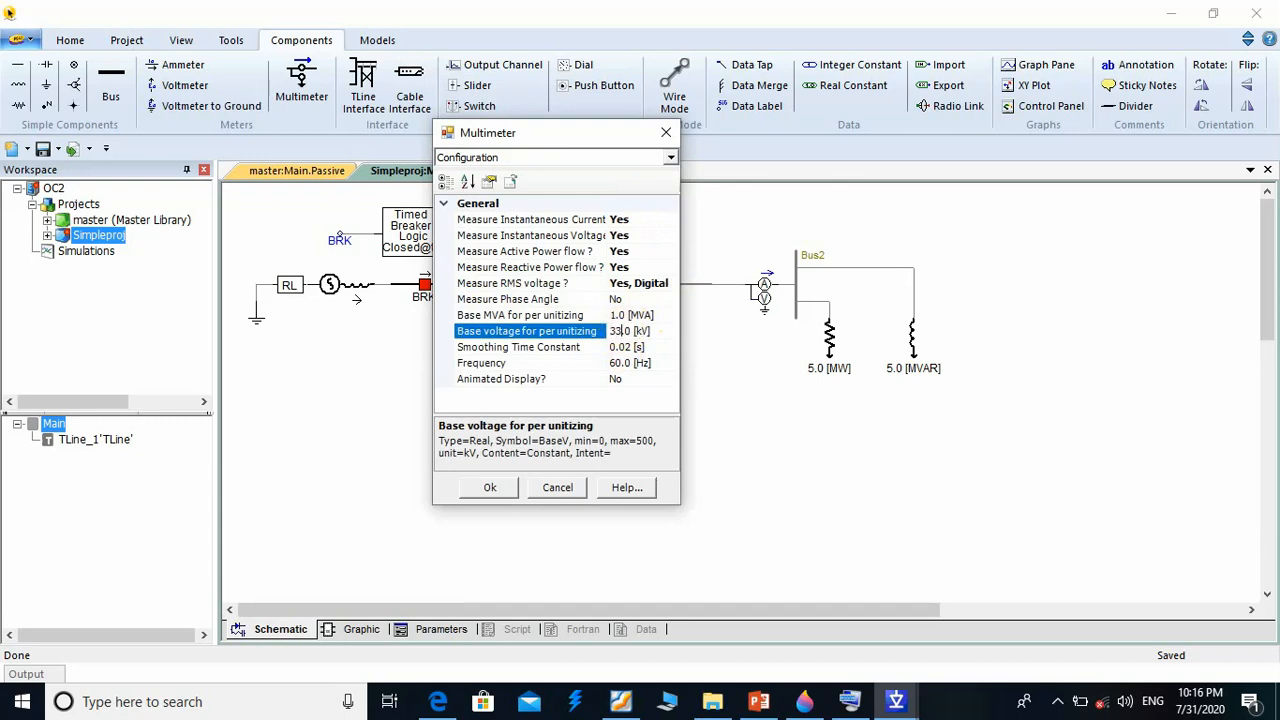
Set the Bus1 multimeter's frequency to 50.0 Hz and enable its animated display
click(615, 364)
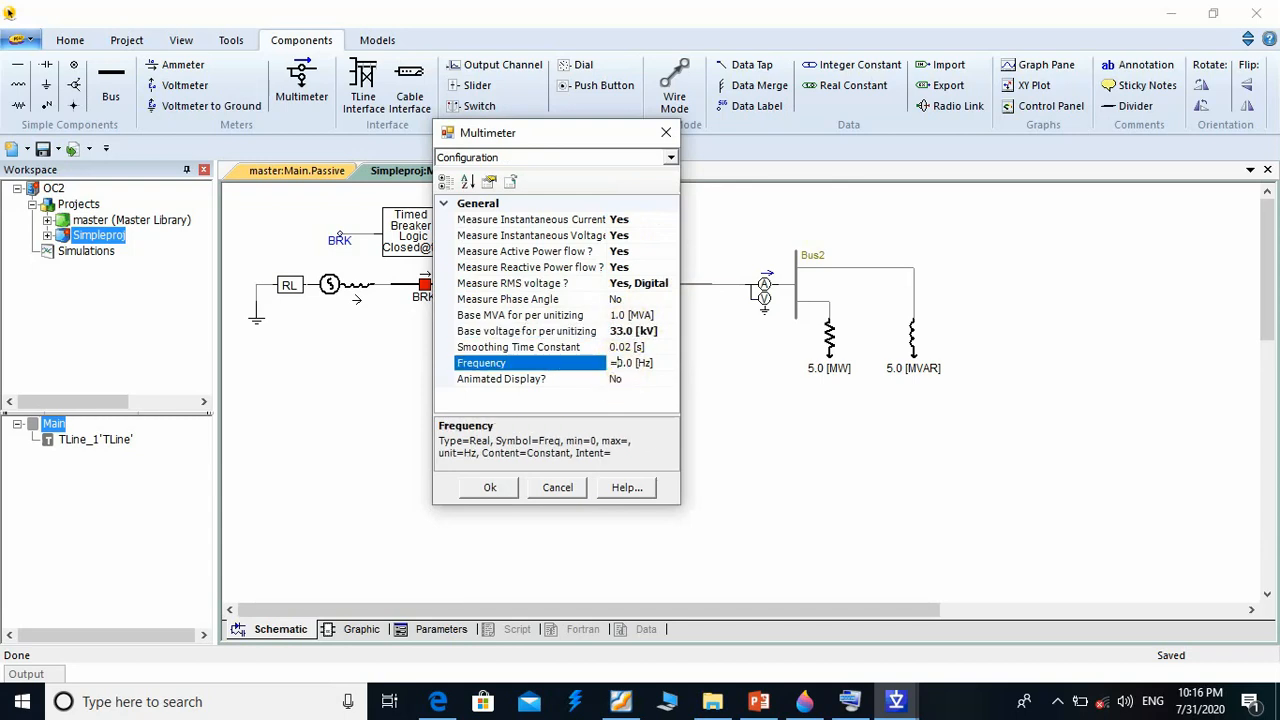
key(BackSpace)
text(5)
click(626, 406)
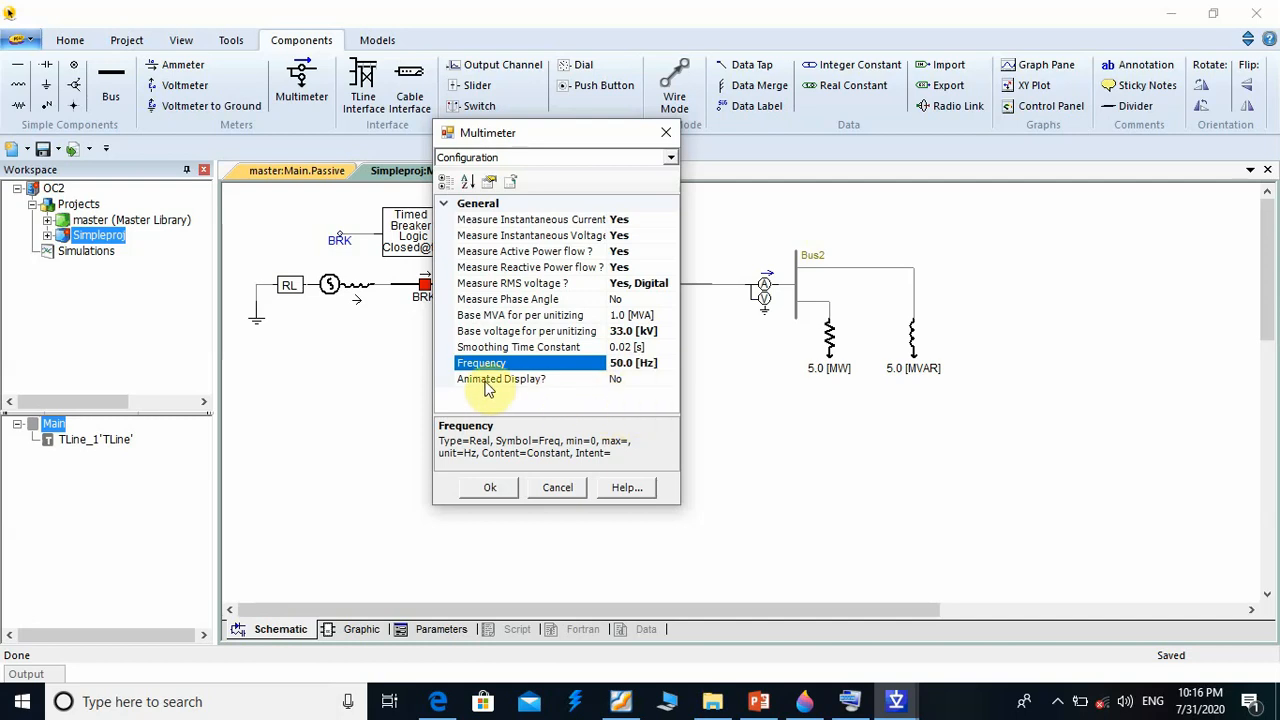
click(642, 379)
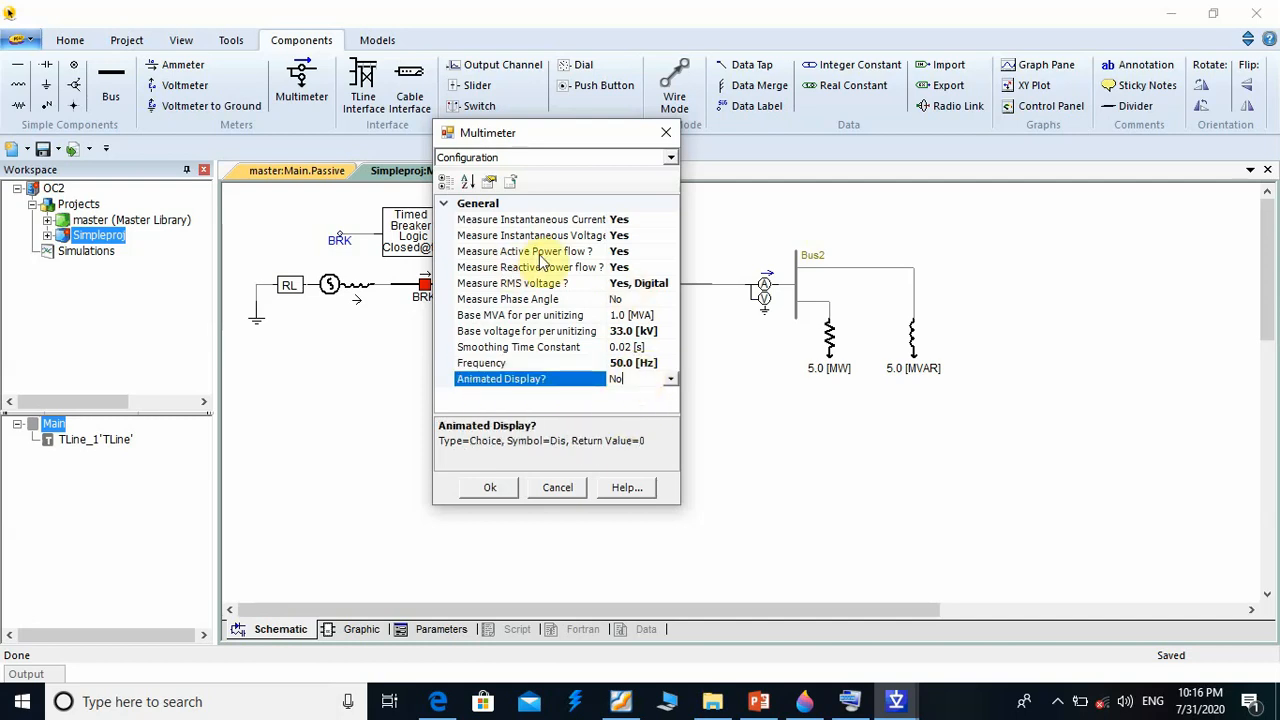
click(672, 380)
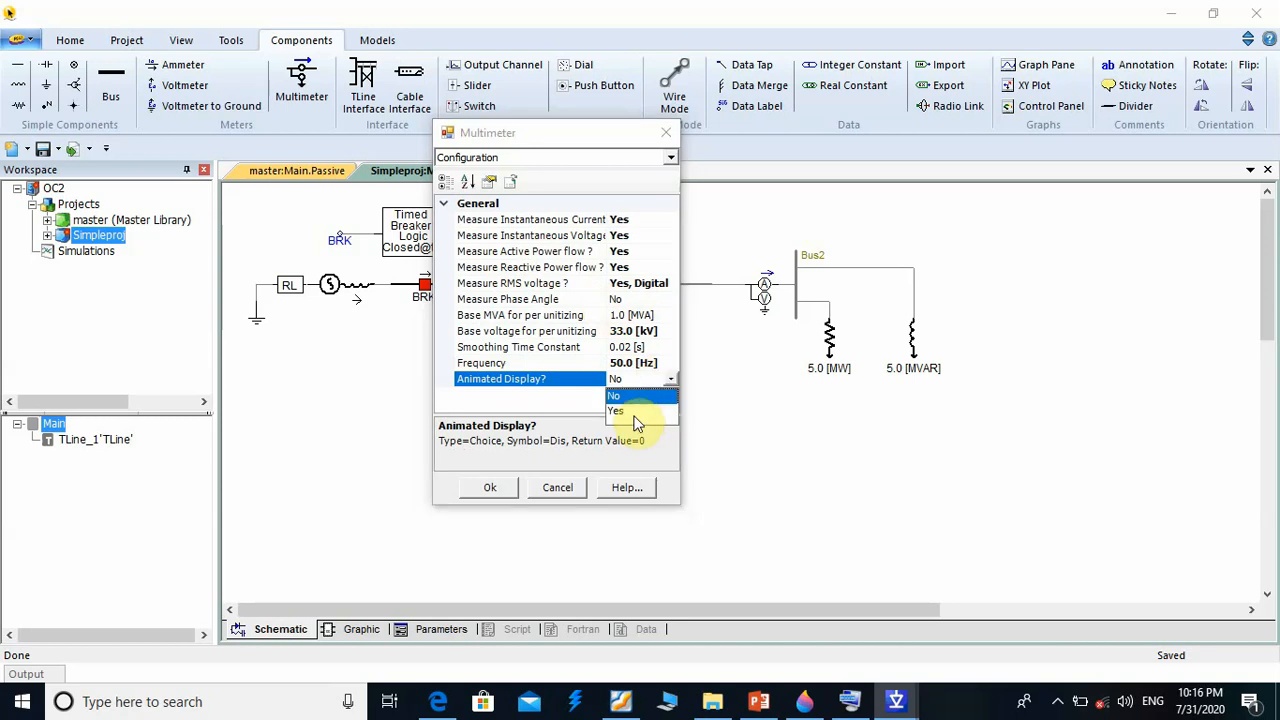
click(628, 410)
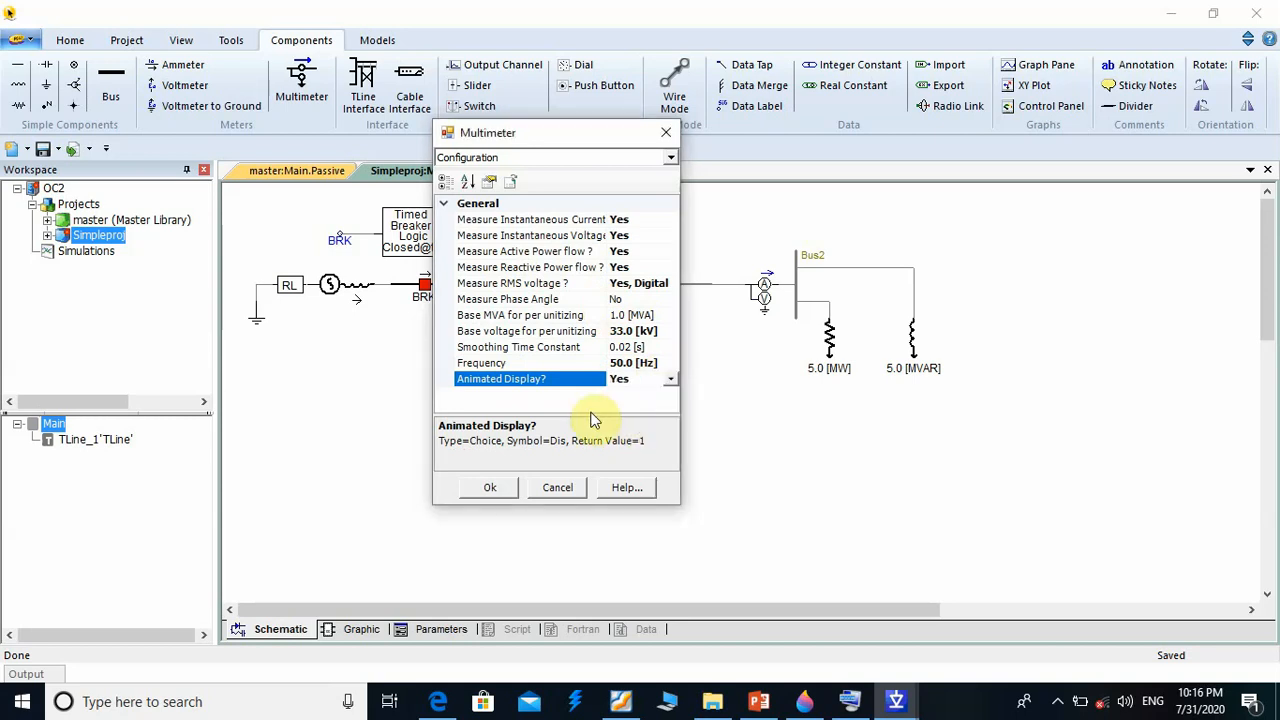
Name the Bus1 multimeter's instantaneous current signal Iis and its instantaneous voltage signal Vis
click(671, 158)
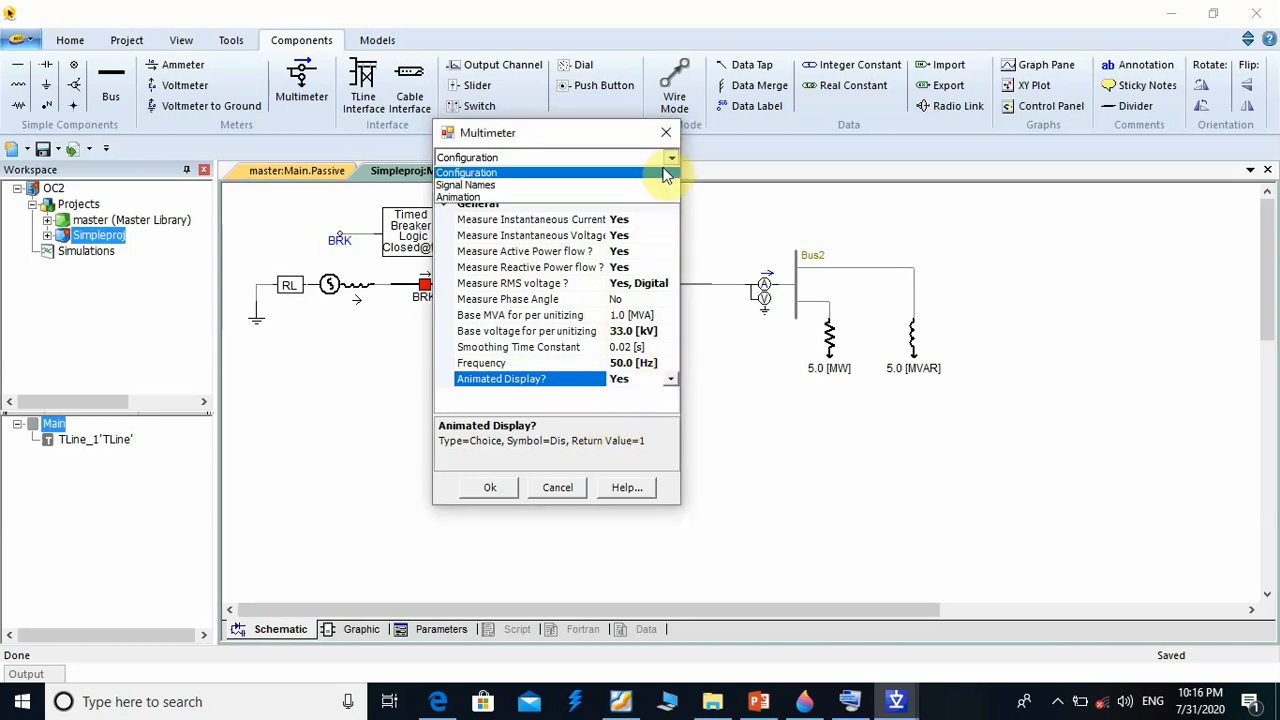
click(484, 188)
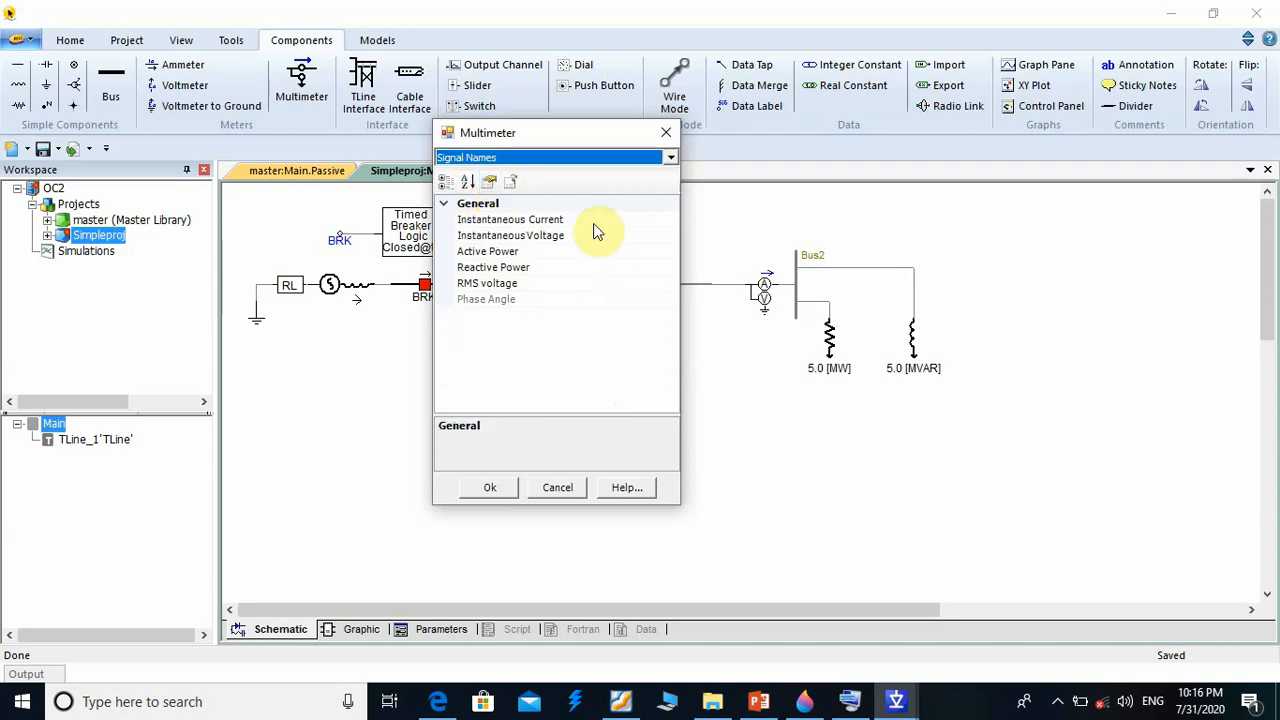
click(620, 219)
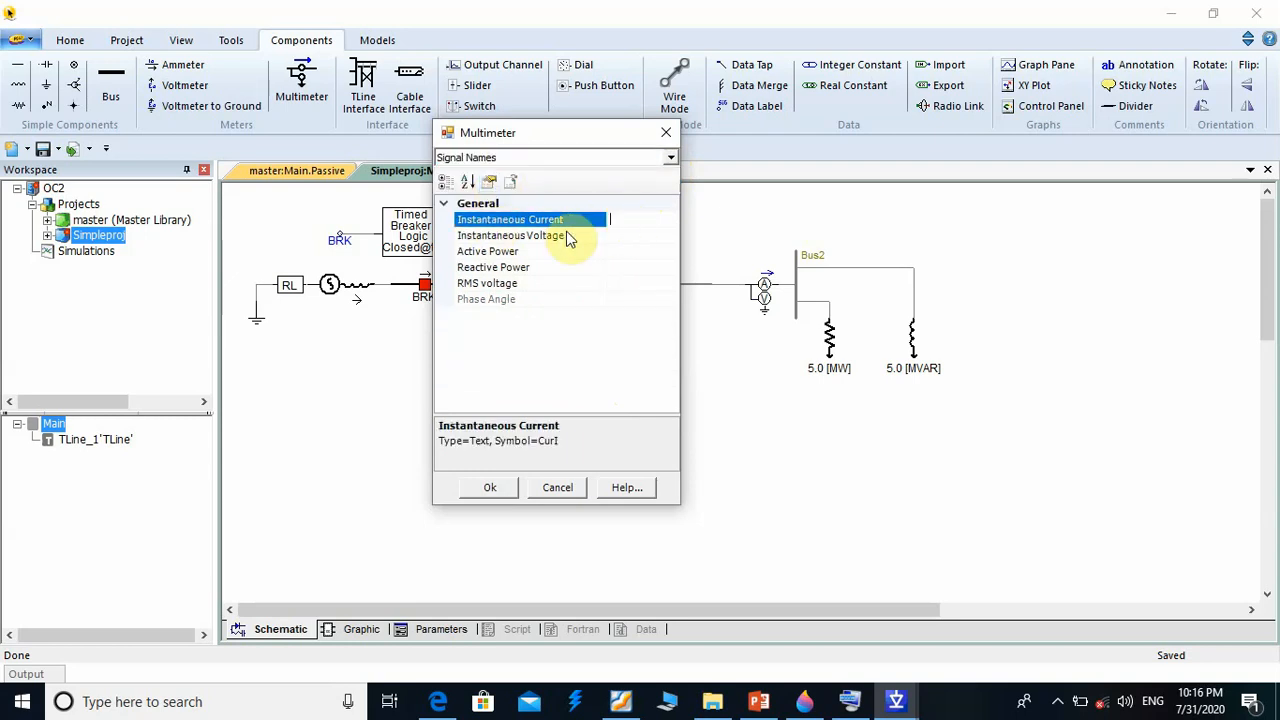
text(Is)
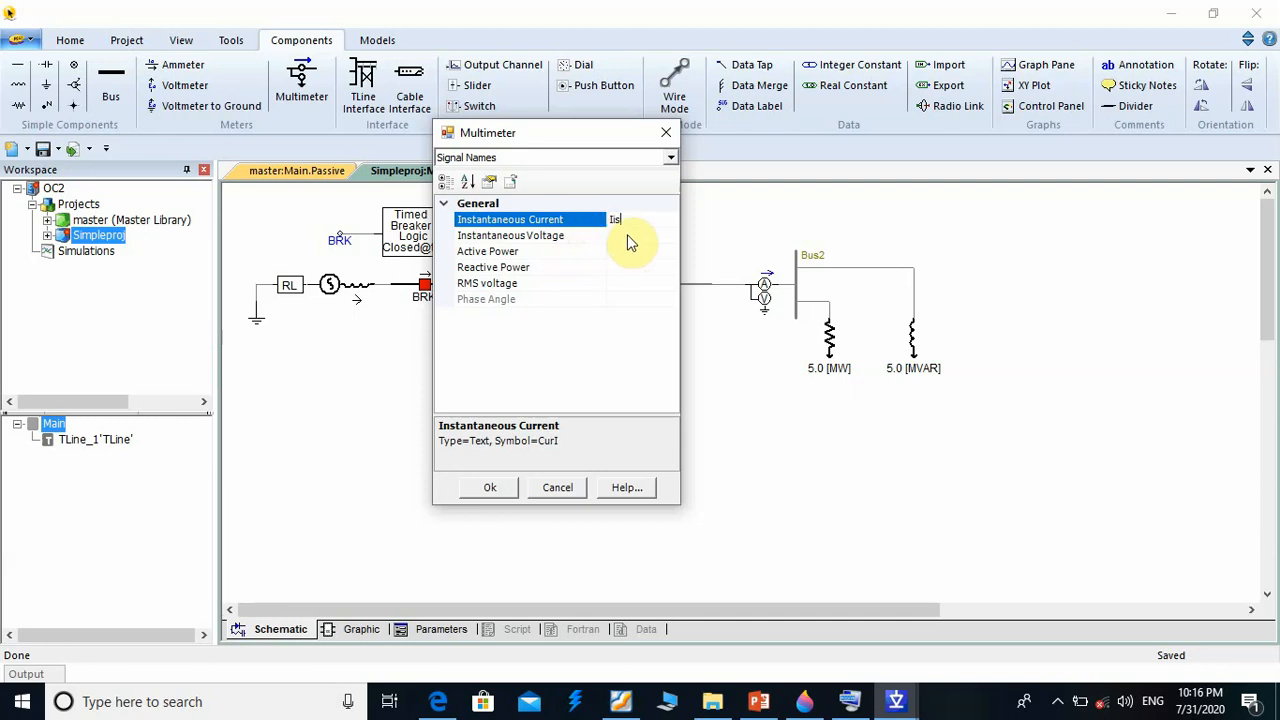
click(628, 235)
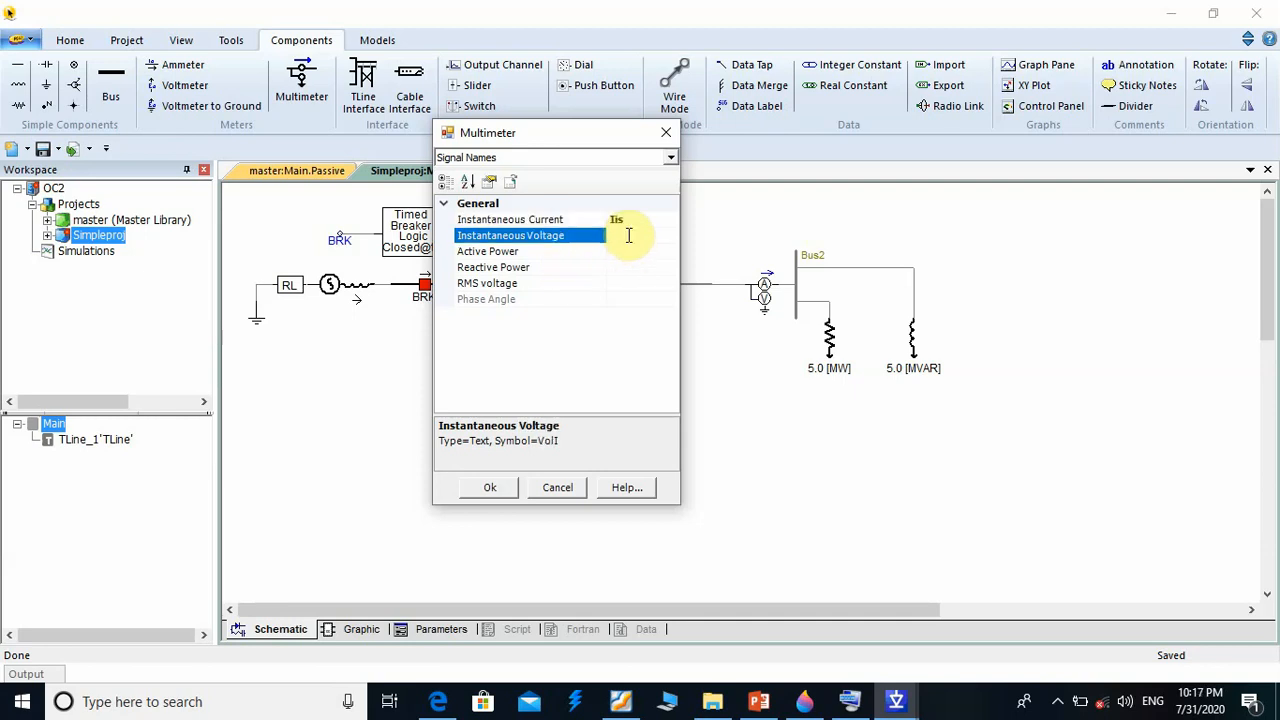
text(Vis)
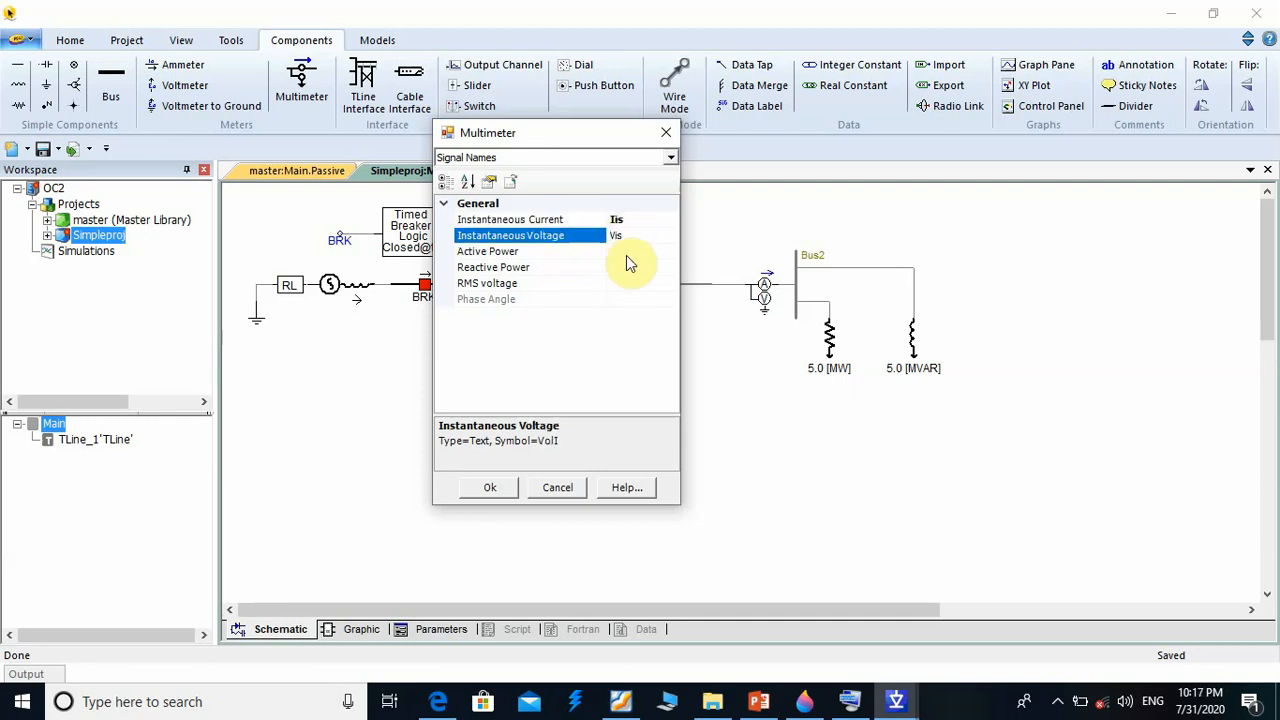
Name the Bus1 multimeter's active power signal Ps, reactive power signal Qs and RMS voltage signal Vs, and accept the settings
click(626, 255)
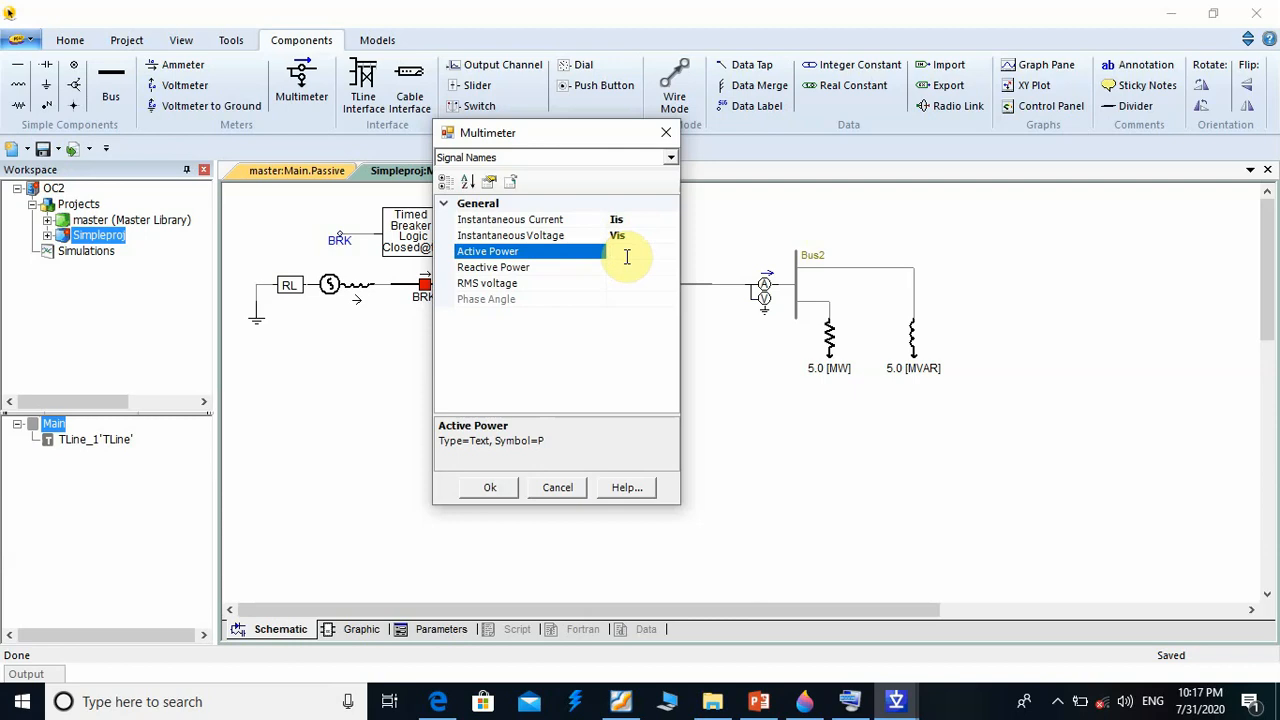
text(Ps)
click(626, 266)
text(Qs)
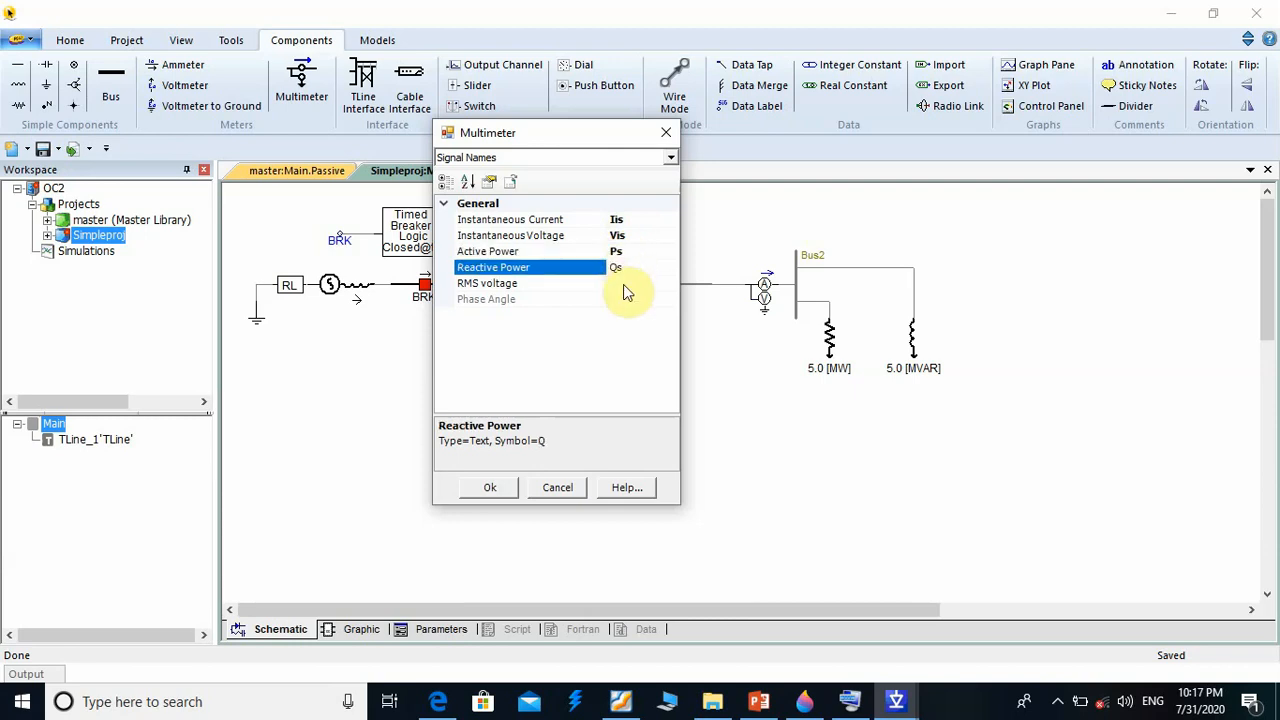
click(623, 284)
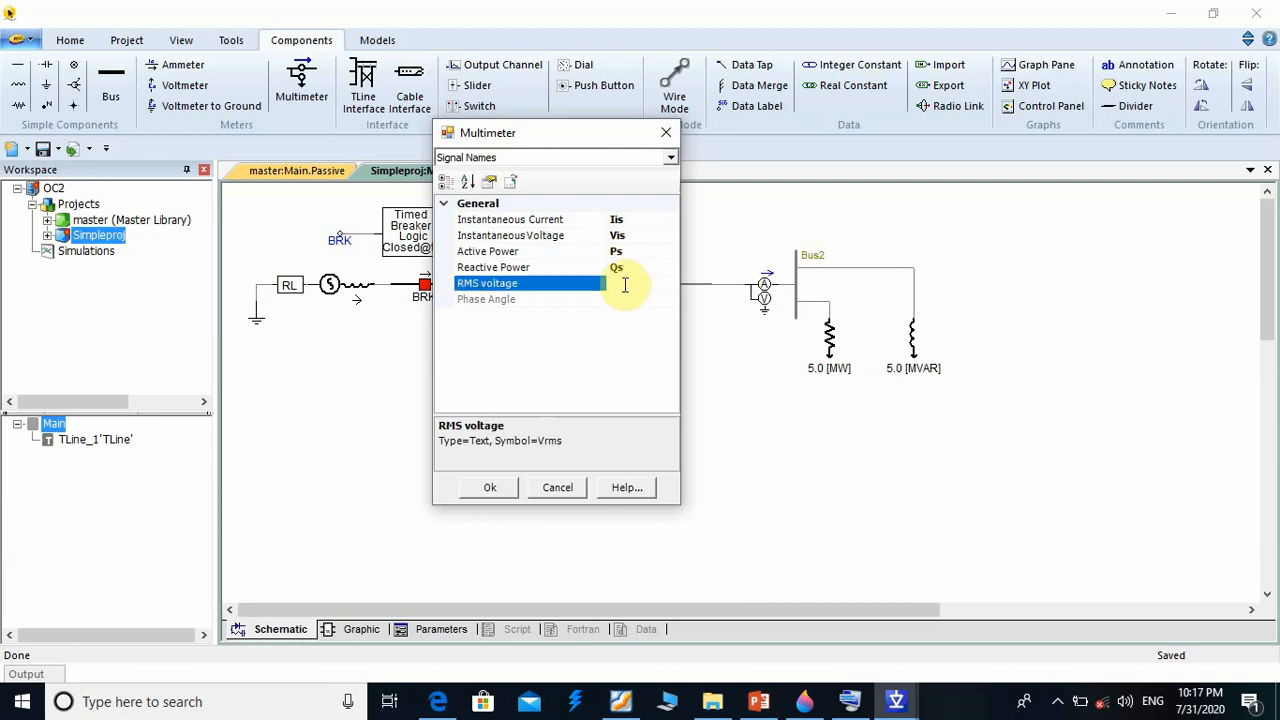
text(Vs)
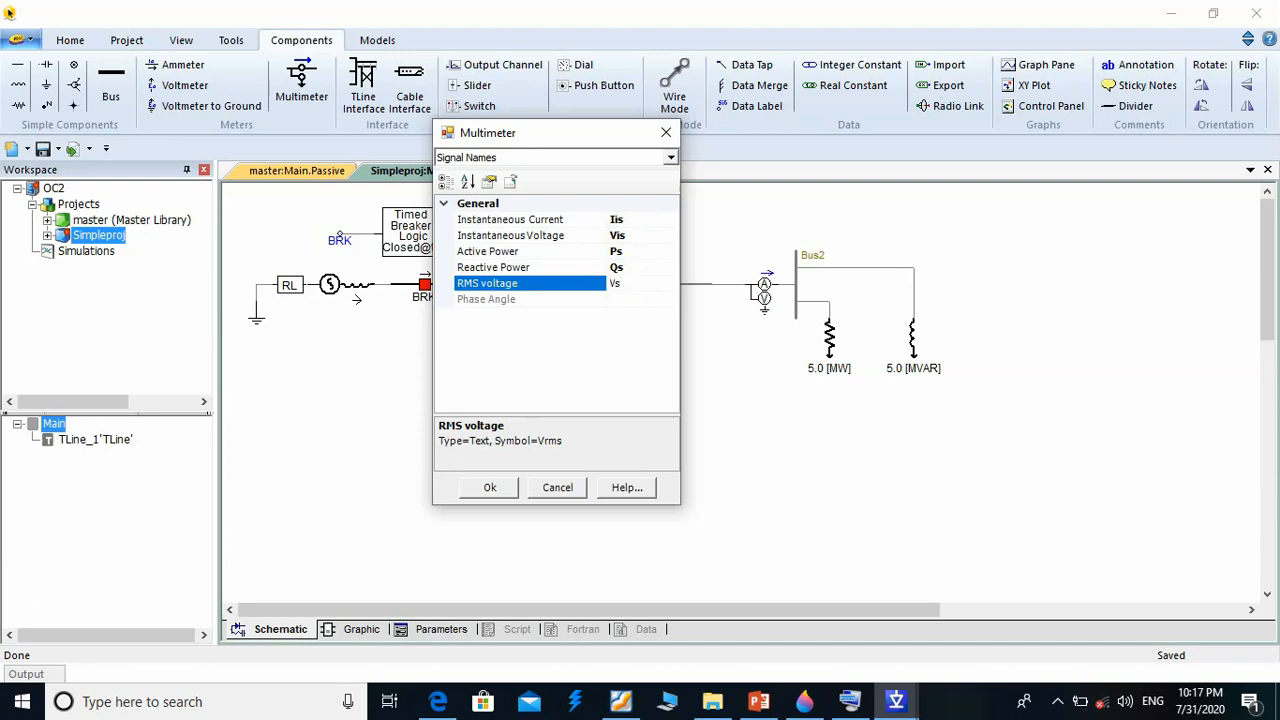
key(Return)
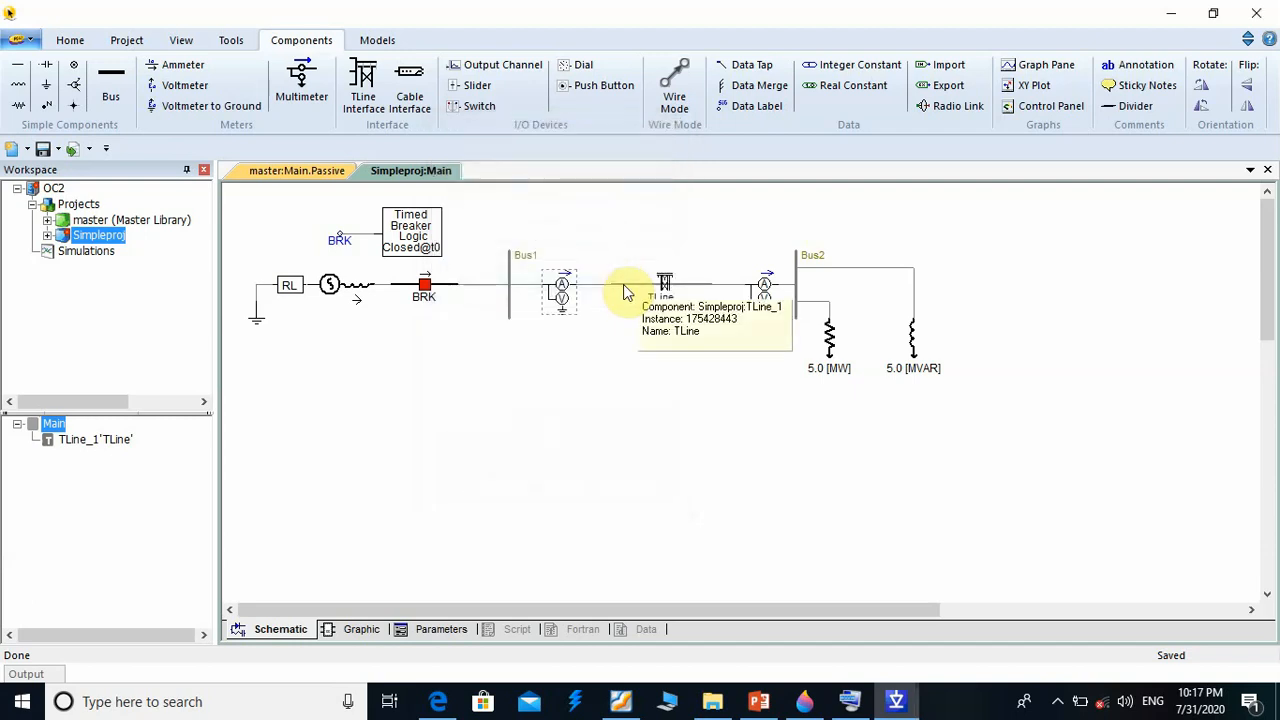
Enable instantaneous current and instantaneous voltage measurement in the multimeter next to Bus2
double_click(762, 290)
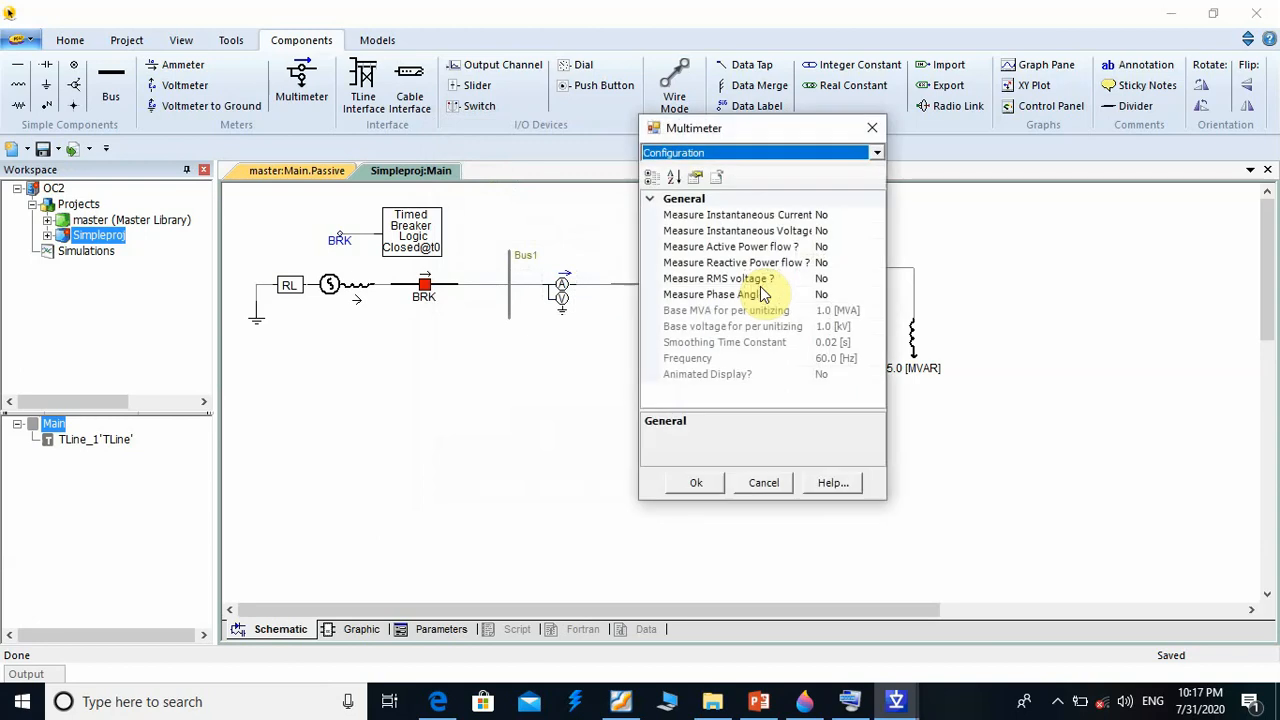
click(838, 216)
click(877, 215)
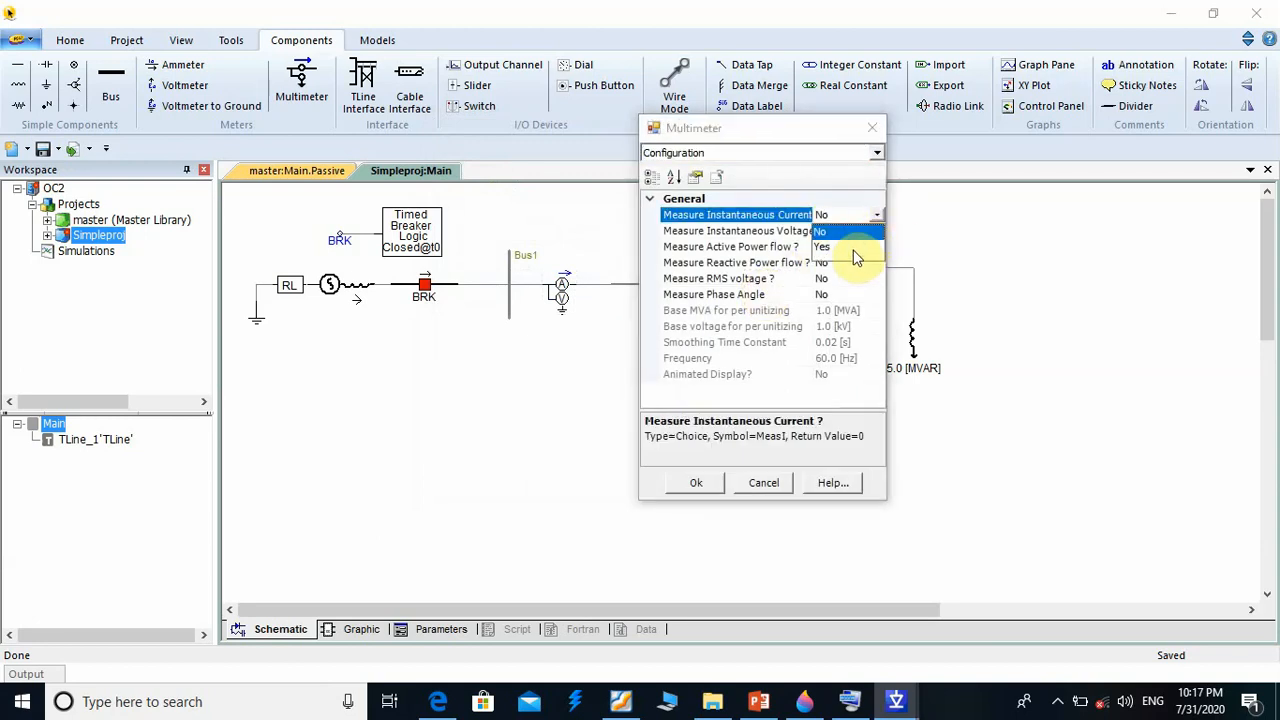
click(852, 247)
click(868, 232)
click(877, 231)
click(862, 248)
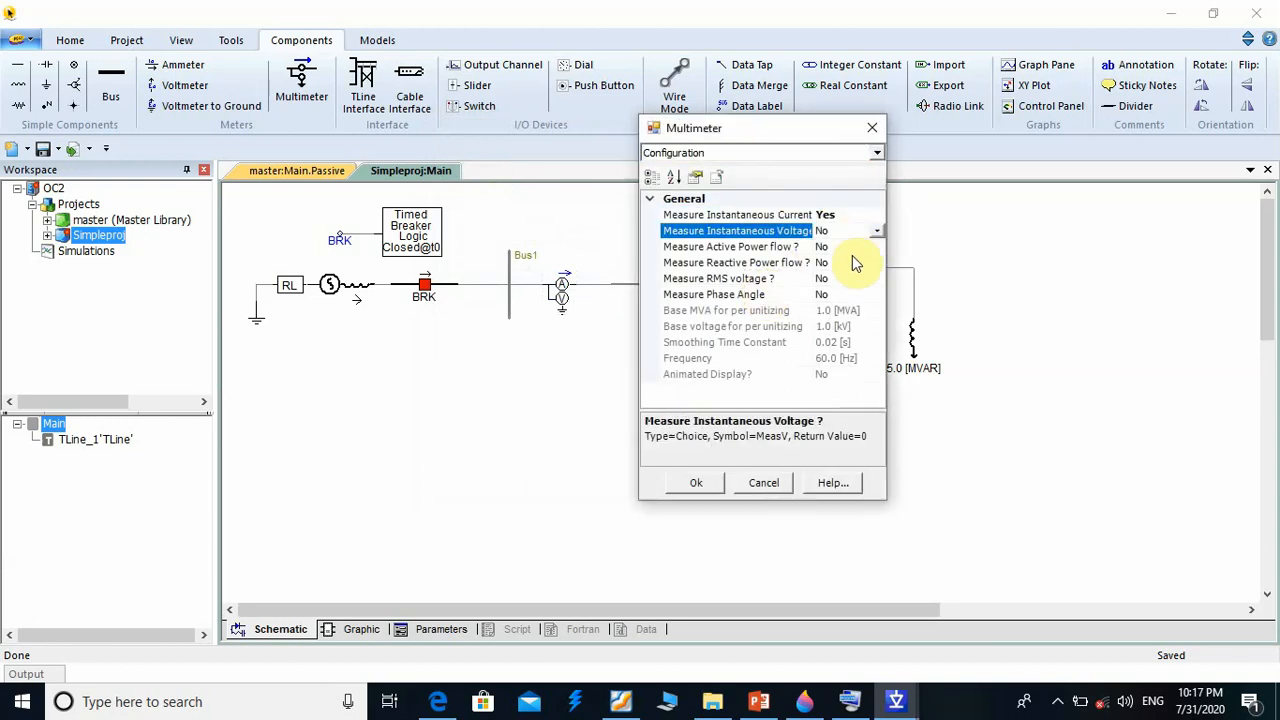
Enable active power flow and reactive power flow measurement in the multimeter next to Bus2
click(851, 248)
click(877, 247)
click(842, 279)
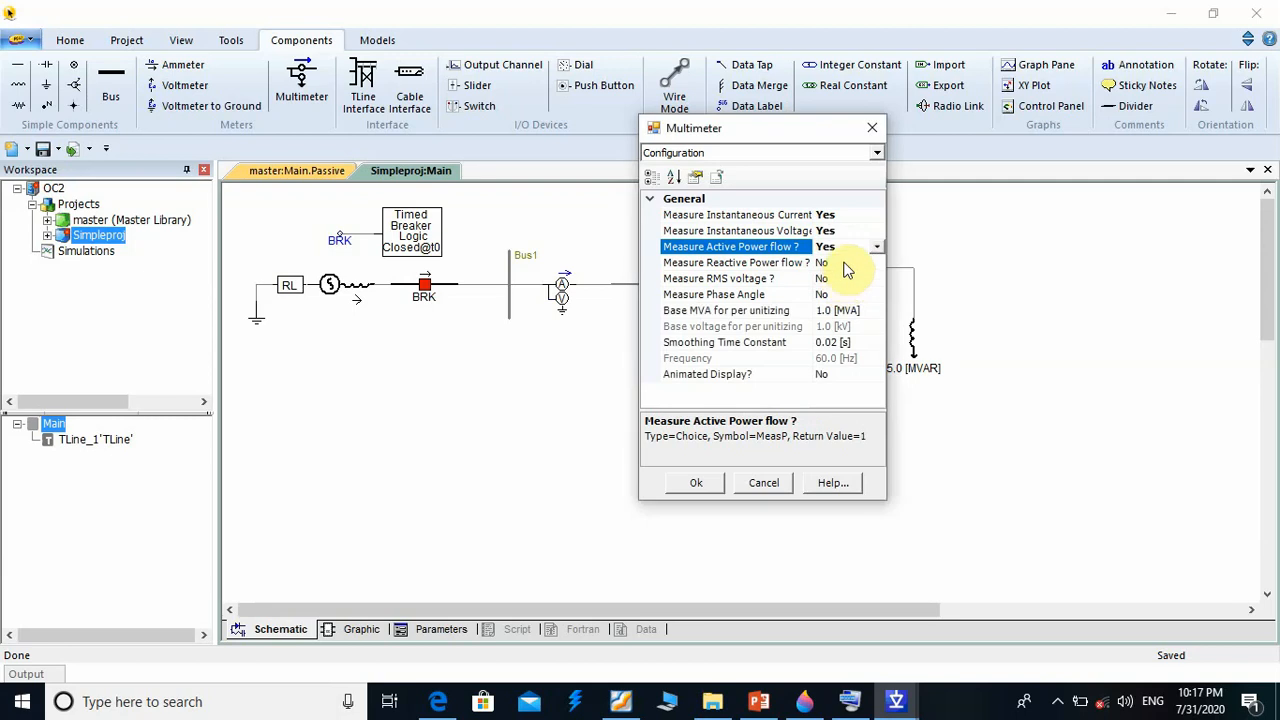
click(845, 264)
click(877, 263)
click(860, 293)
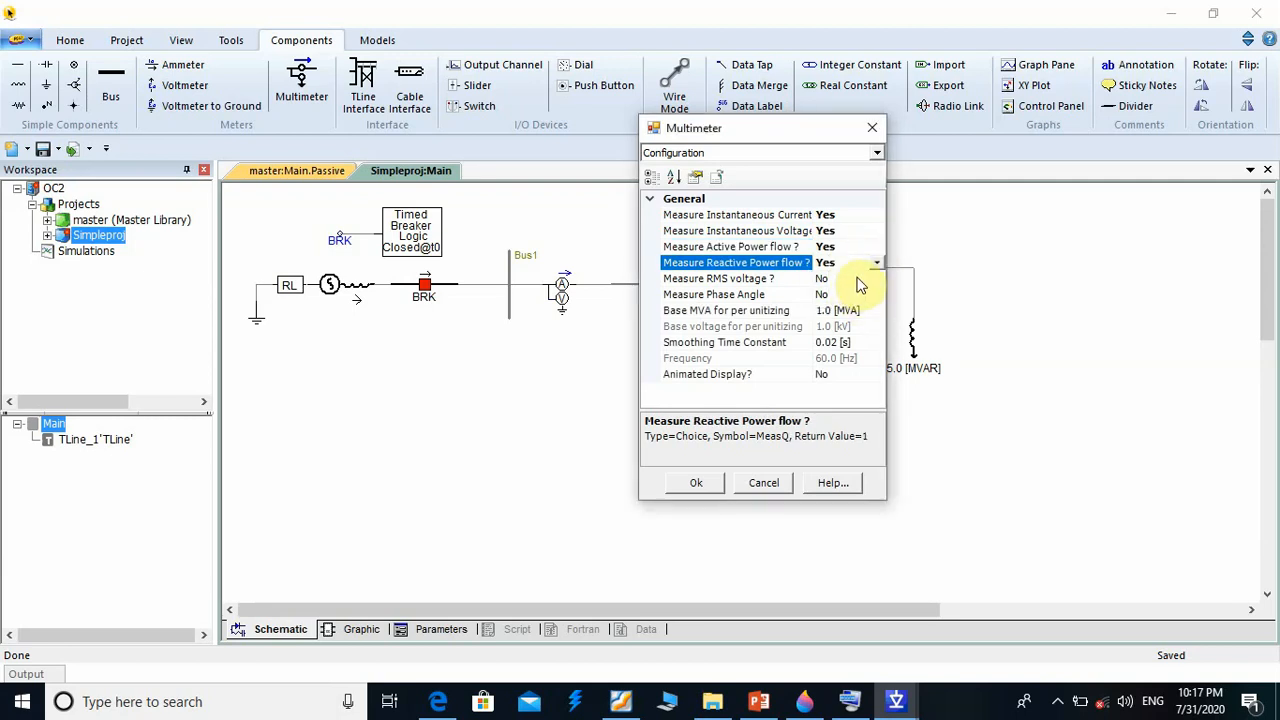
Set the Bus2 multimeter to measure RMS voltage with the digital option
click(858, 281)
click(877, 279)
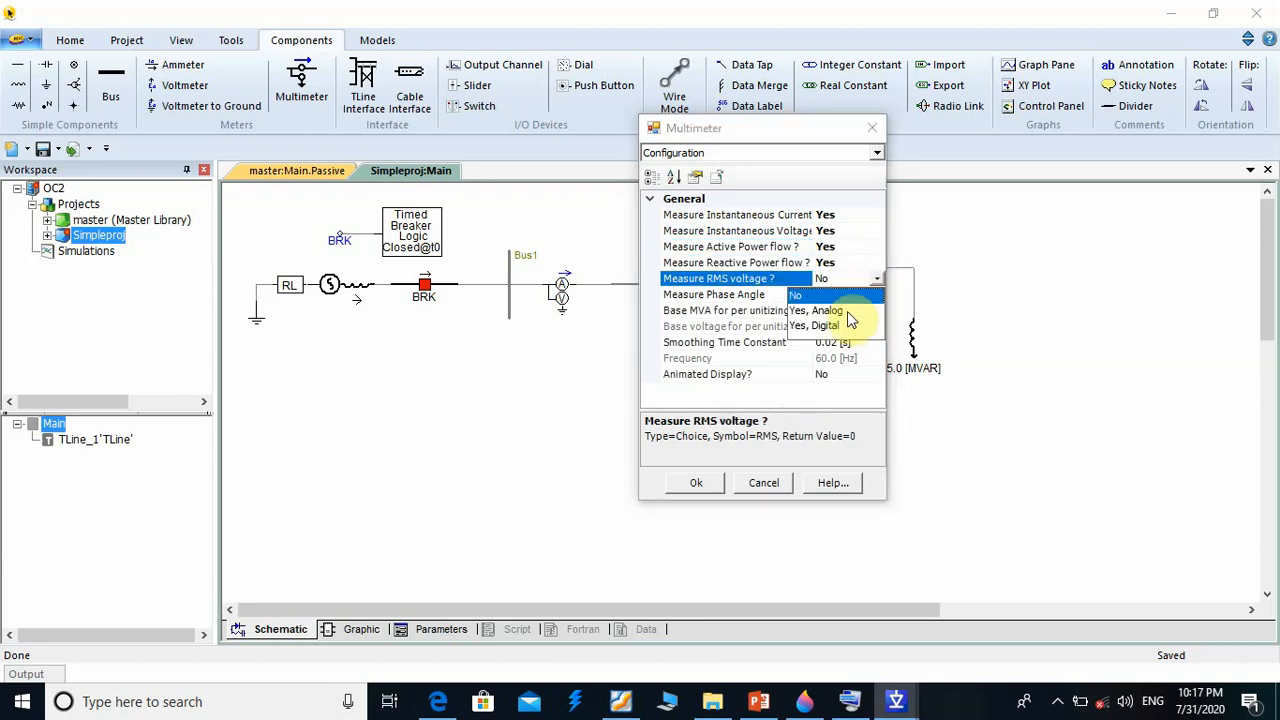
click(830, 326)
click(845, 295)
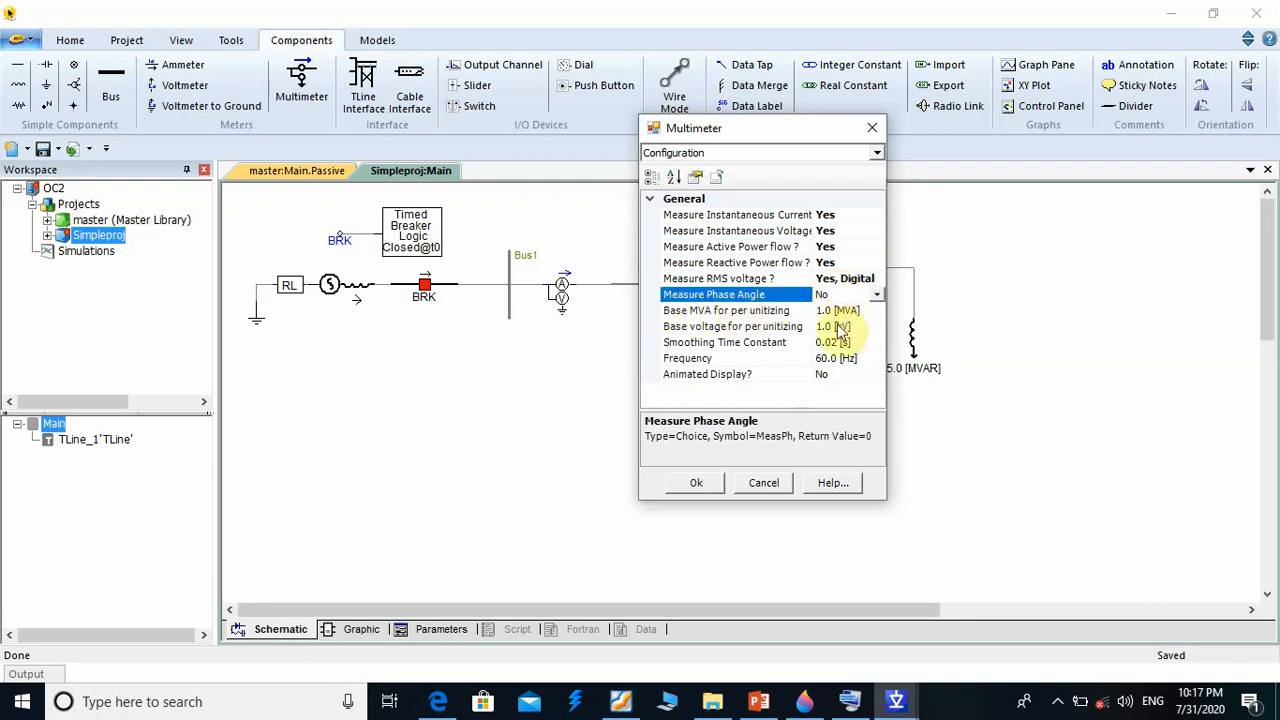
Set the Bus2 multimeter's frequency to 50.0 Hz and enable its animated display
click(828, 356)
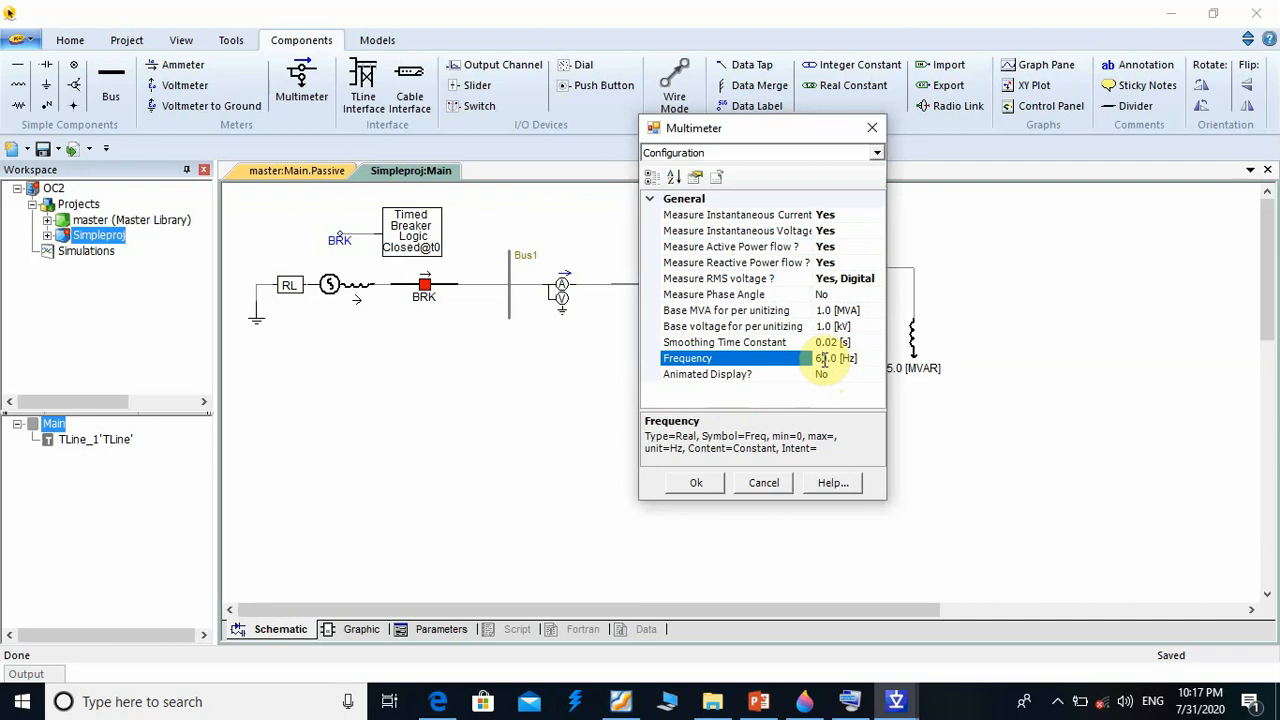
click(829, 376)
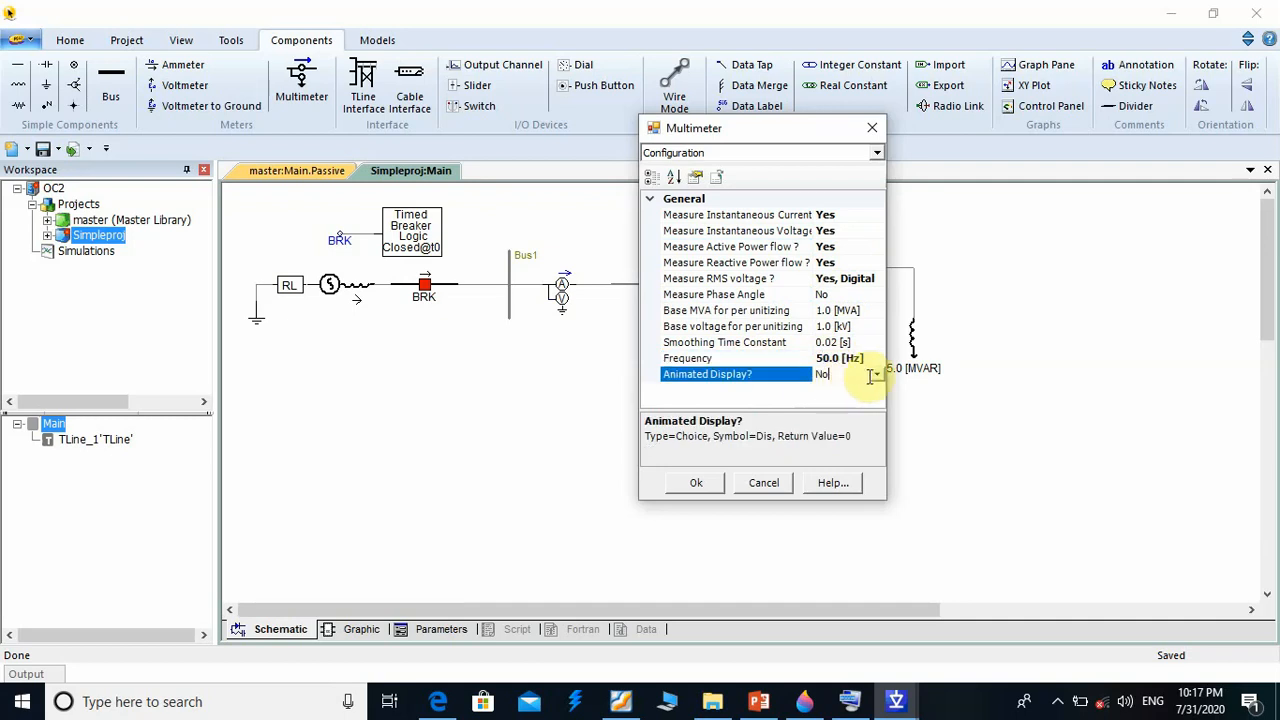
click(874, 375)
click(846, 408)
Name the Bus2 multimeter's instantaneous current signal Iir and its instantaneous voltage signal Vir
click(876, 152)
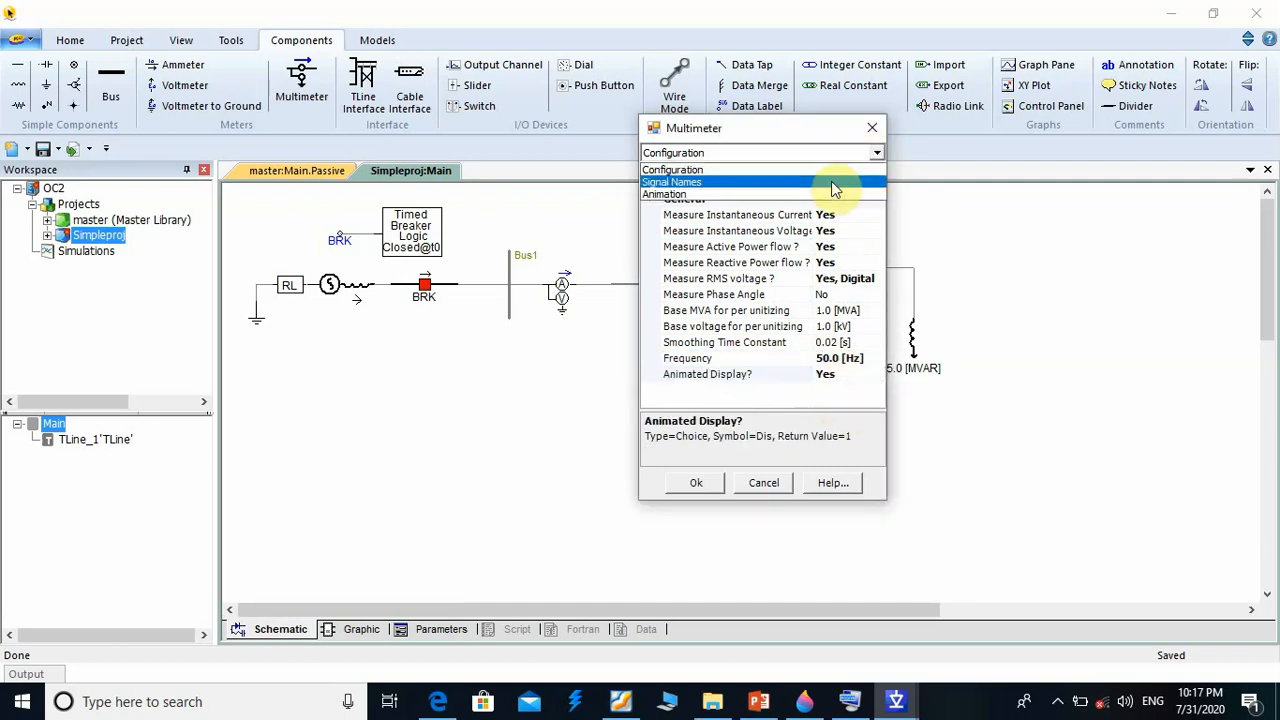
click(831, 181)
click(828, 218)
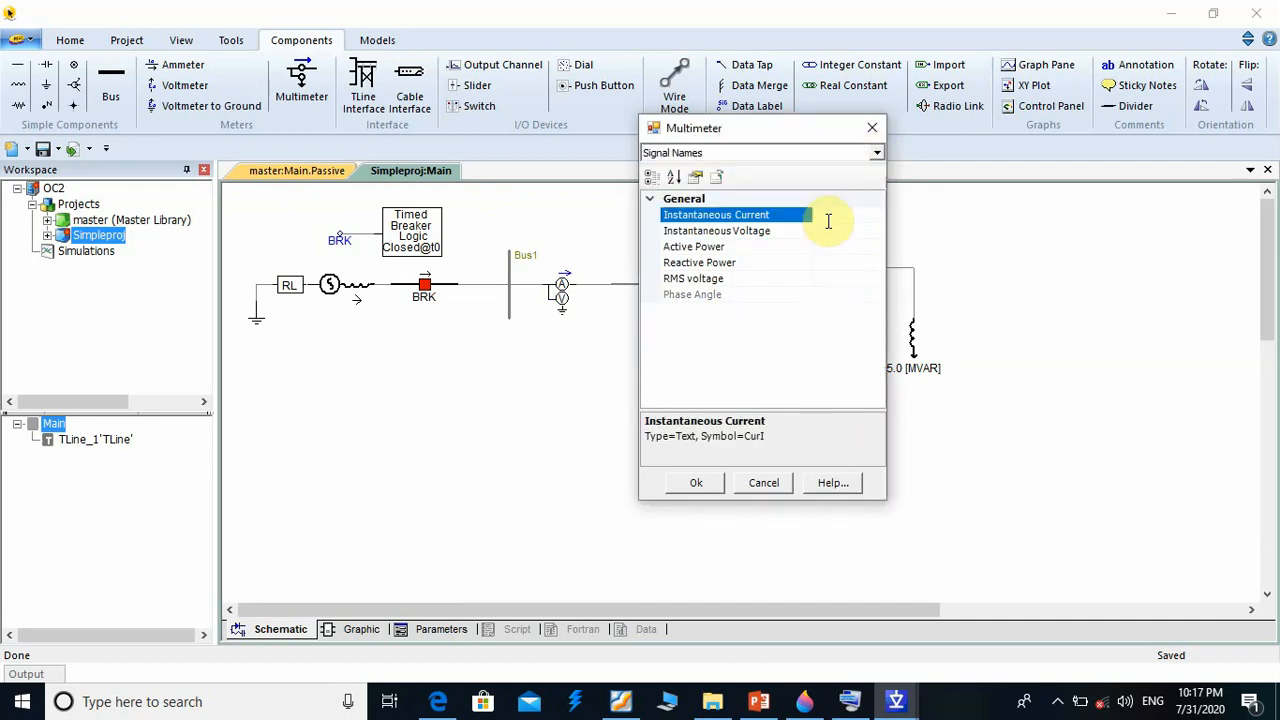
text(Ir)
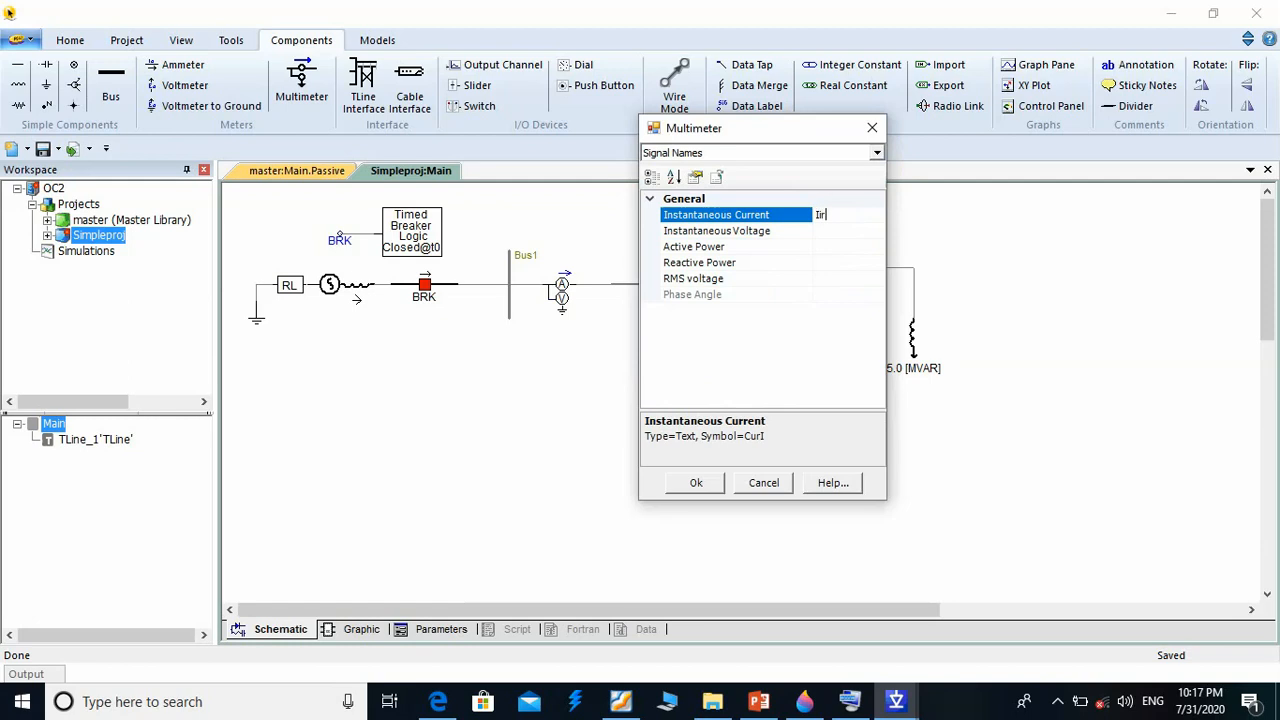
click(828, 230)
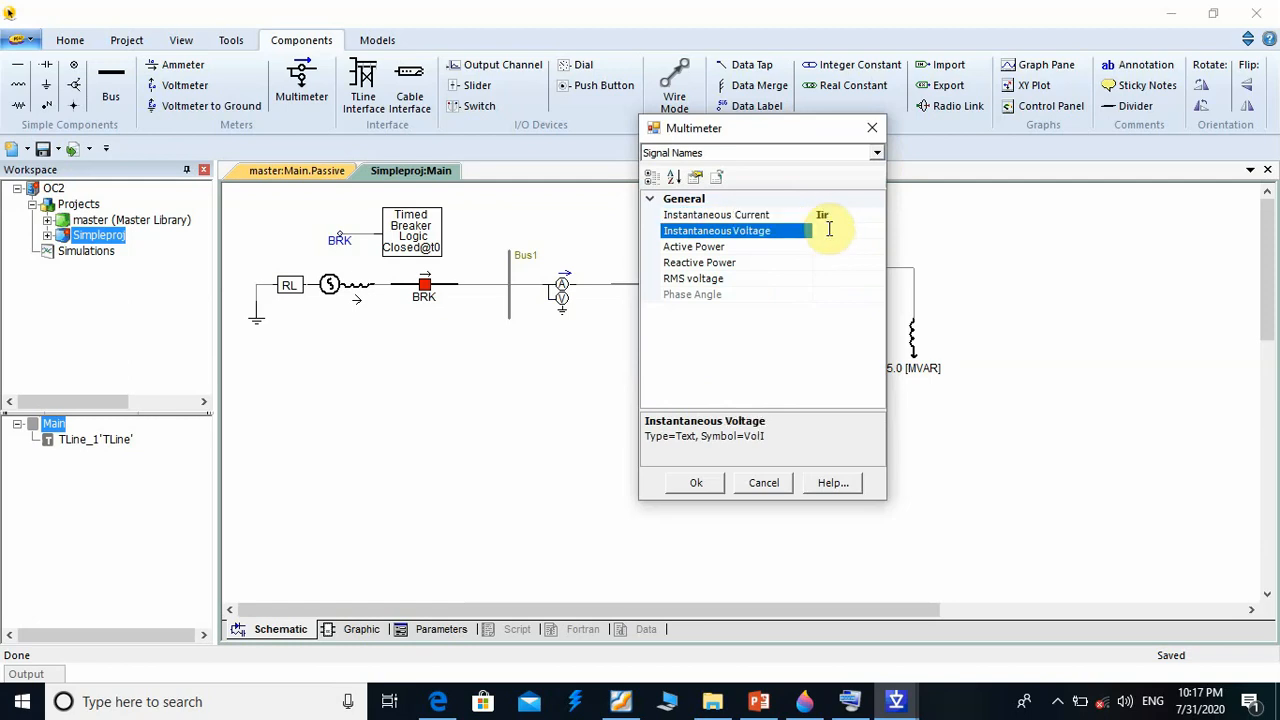
text(Vir)
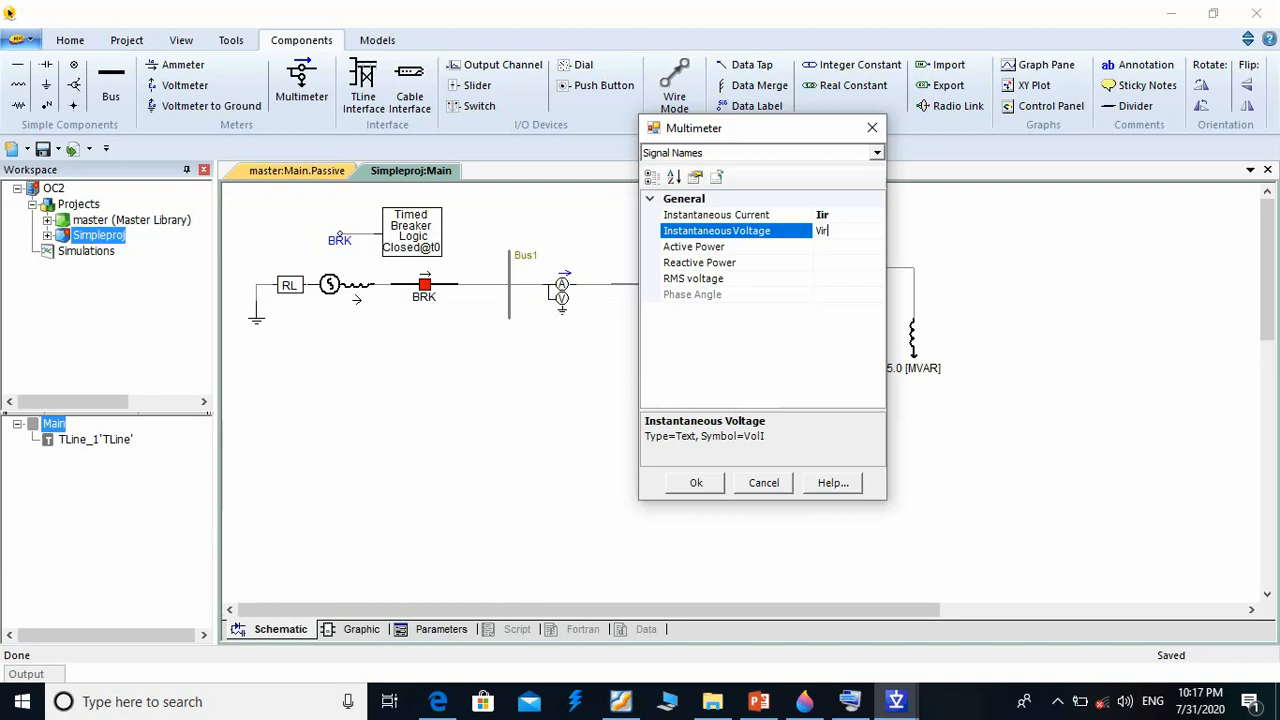
Name the Bus2 multimeter's active power signal Pr, its reactive power signal Qr and its RMS voltage signal Vr
click(825, 249)
text(Pr)
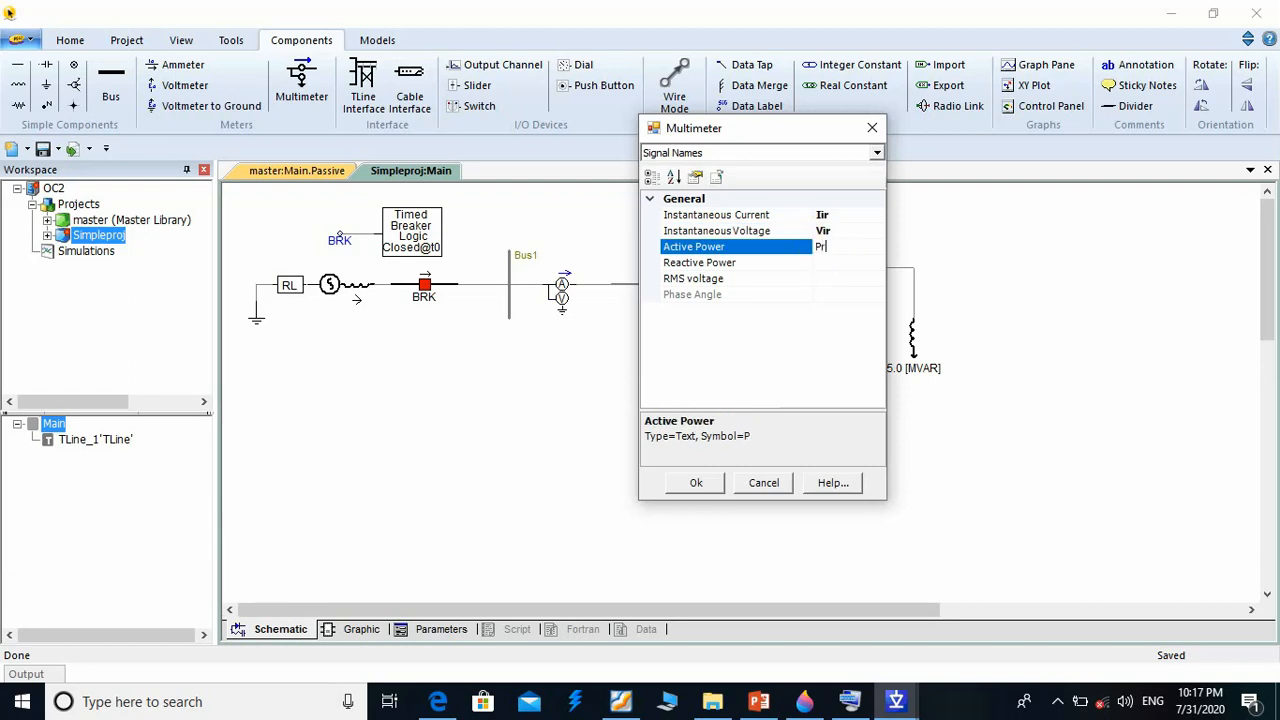
click(827, 265)
text(Q)
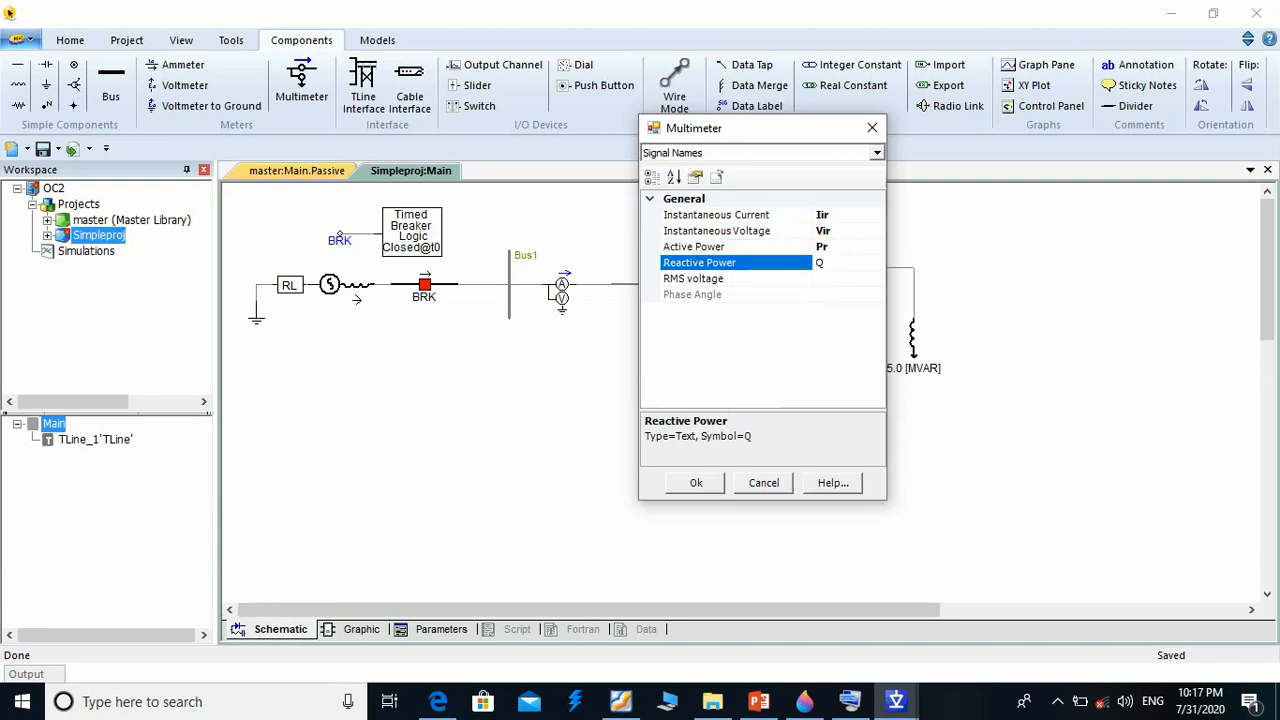
text(r)
click(823, 279)
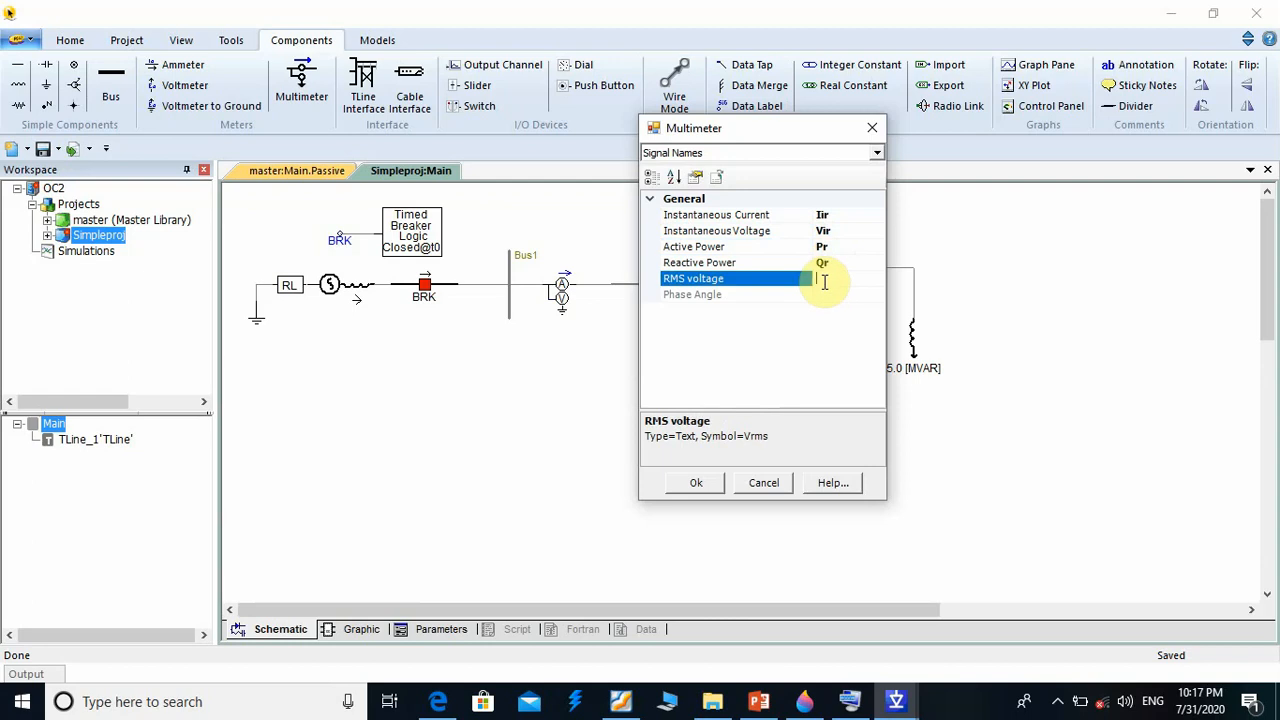
text(Vr)
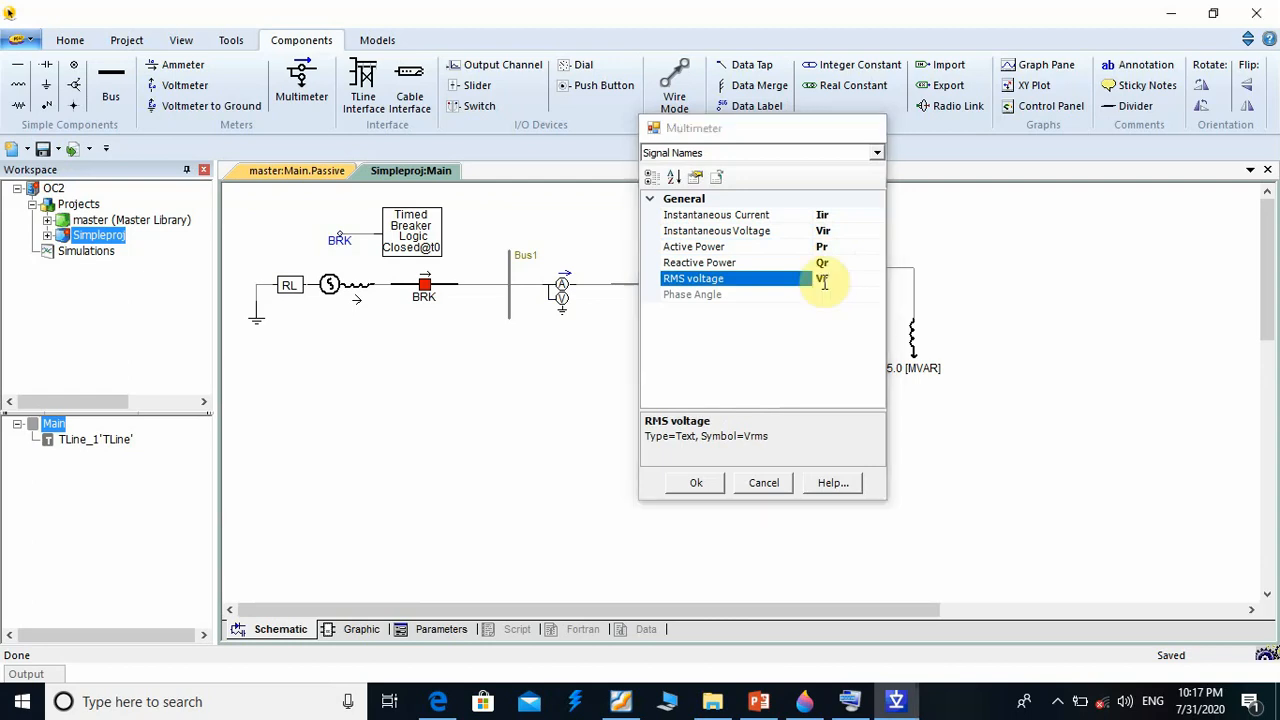
key(Return)
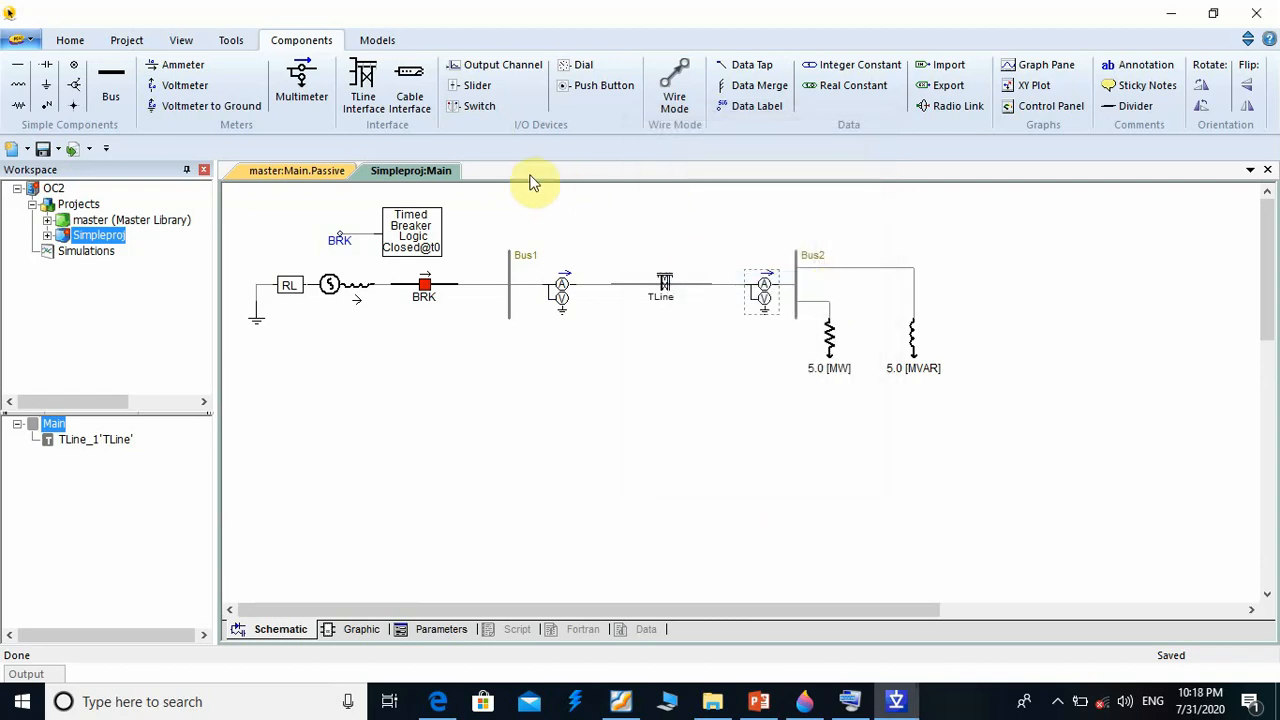
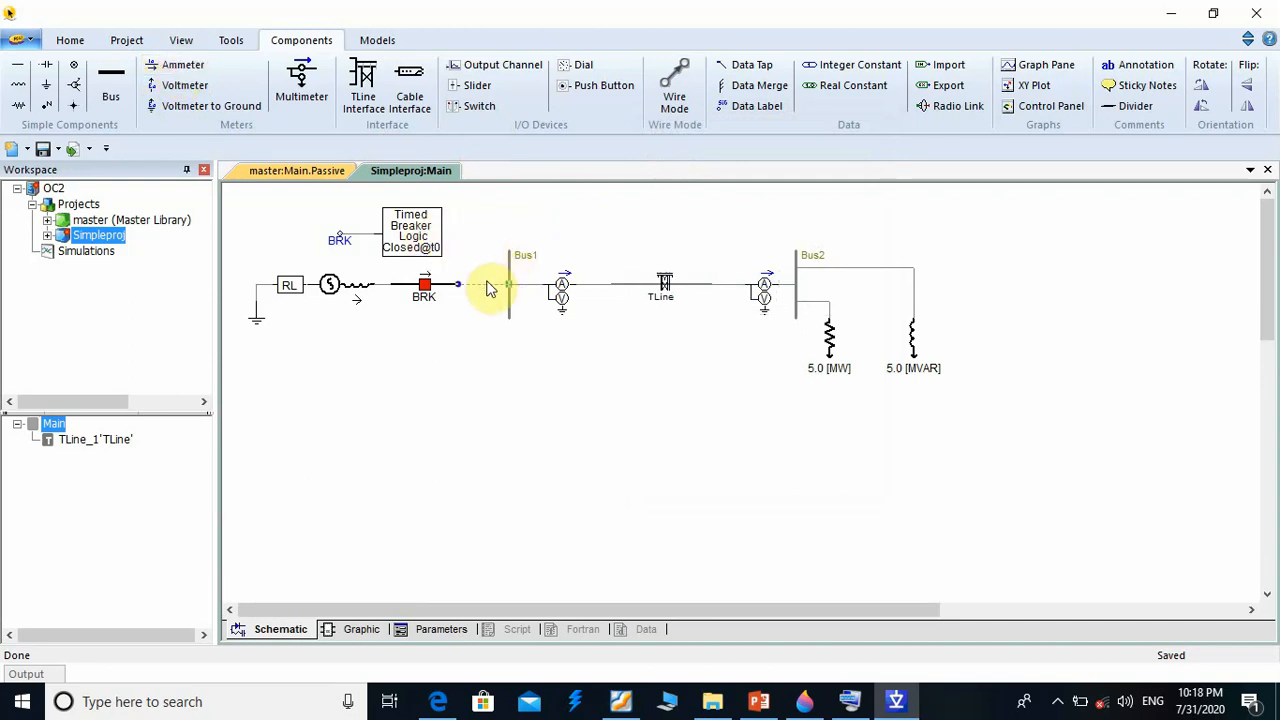
Replace the wire between breaker BRK and Bus1 with an ammeter and wire it to the breaker
key(Delete)
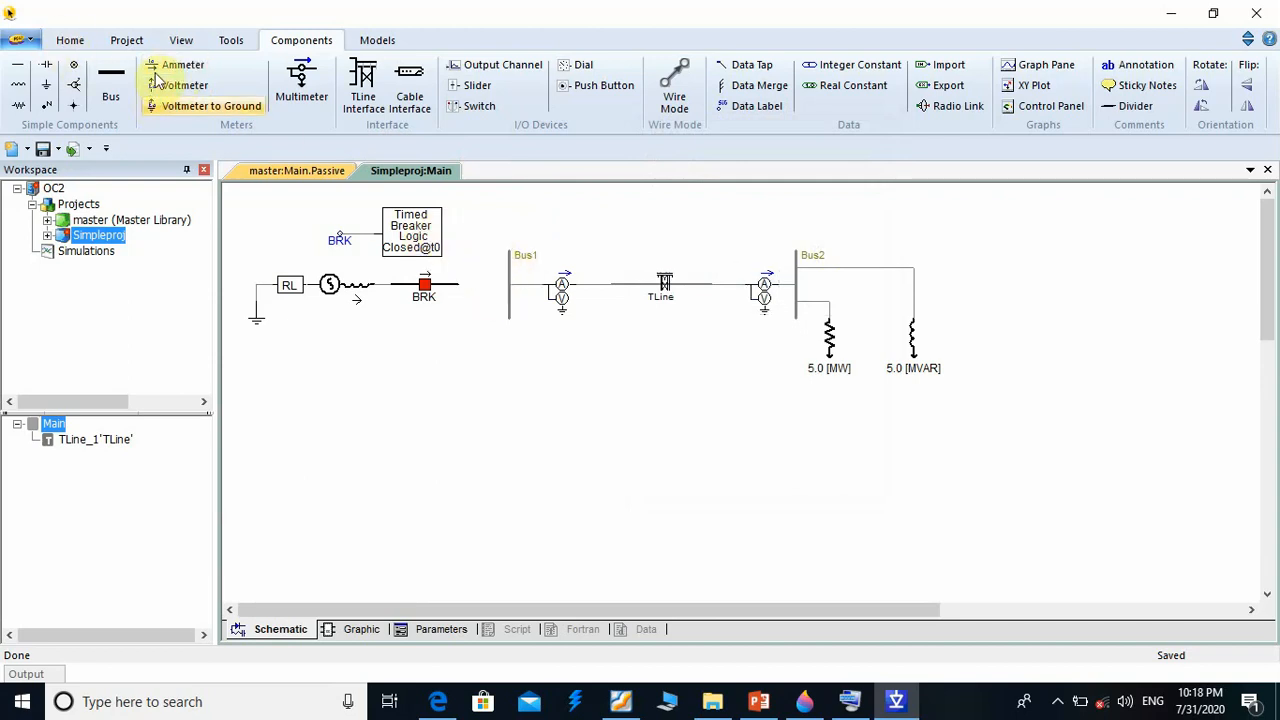
click(157, 64)
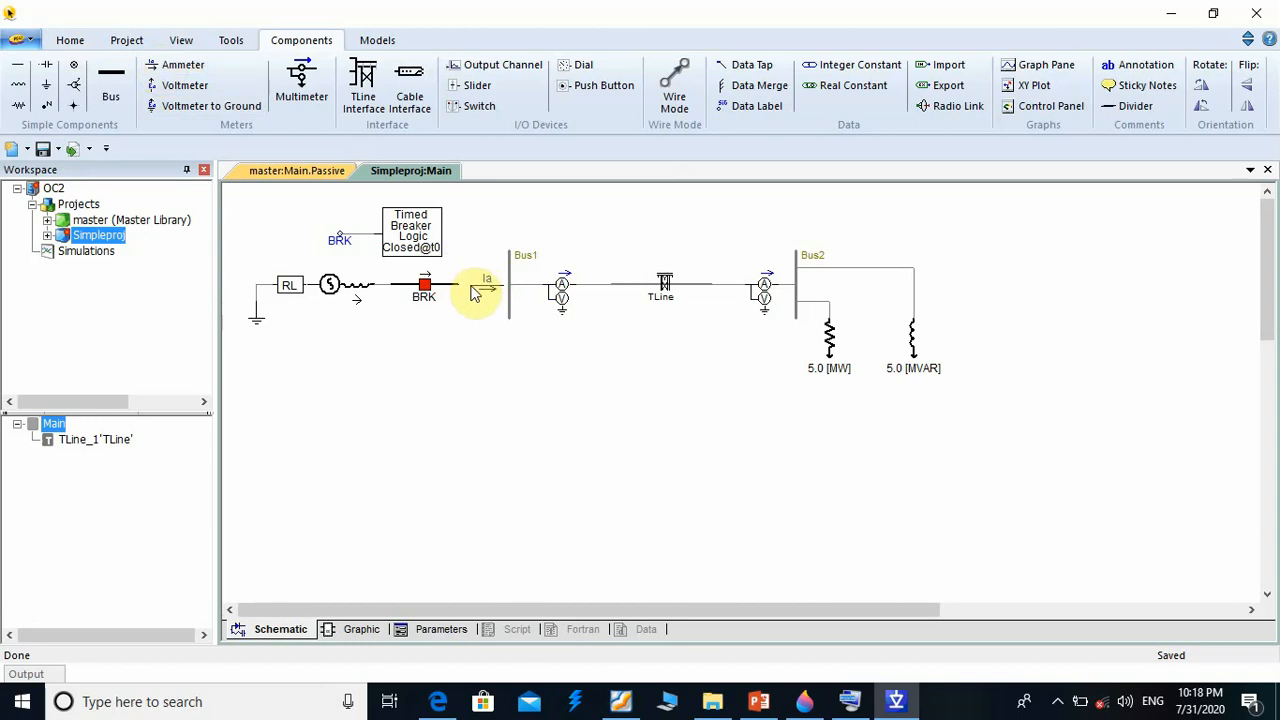
click(480, 290)
click(678, 100)
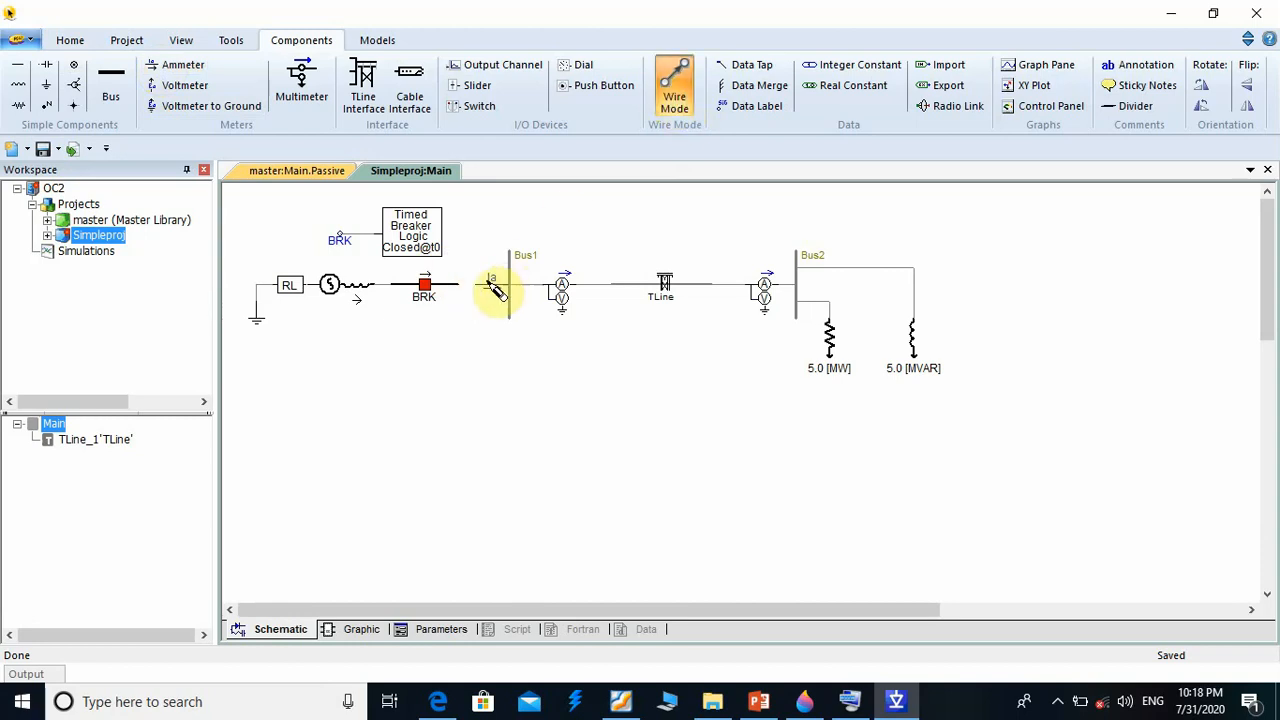
click(458, 285)
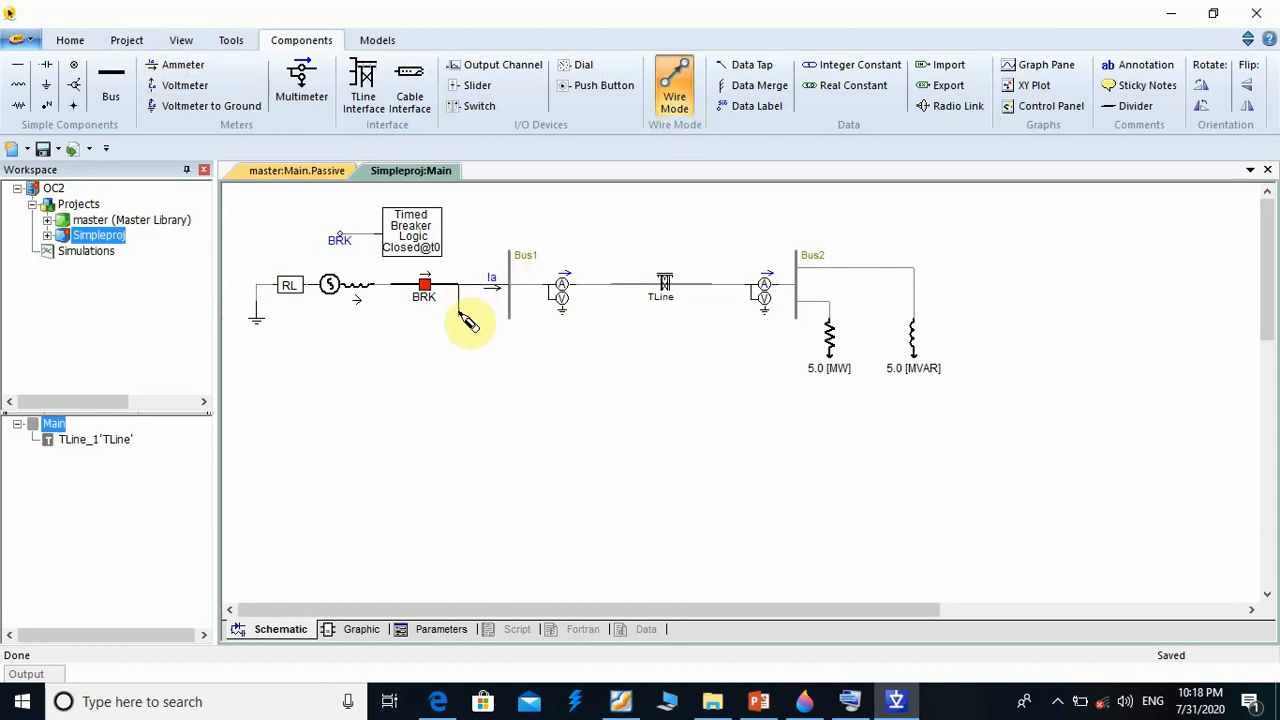
key(Escape)
Check the signal name of the ammeter next to Bus1
double_click(494, 284)
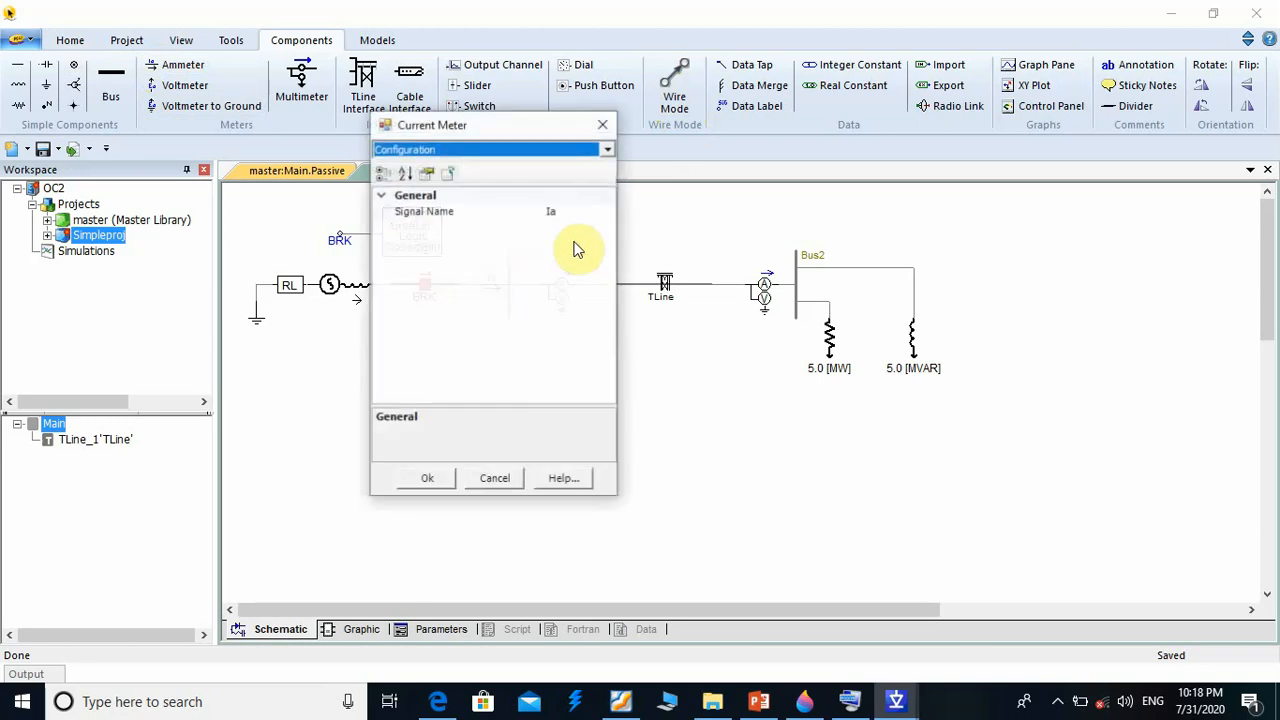
click(579, 210)
click(425, 478)
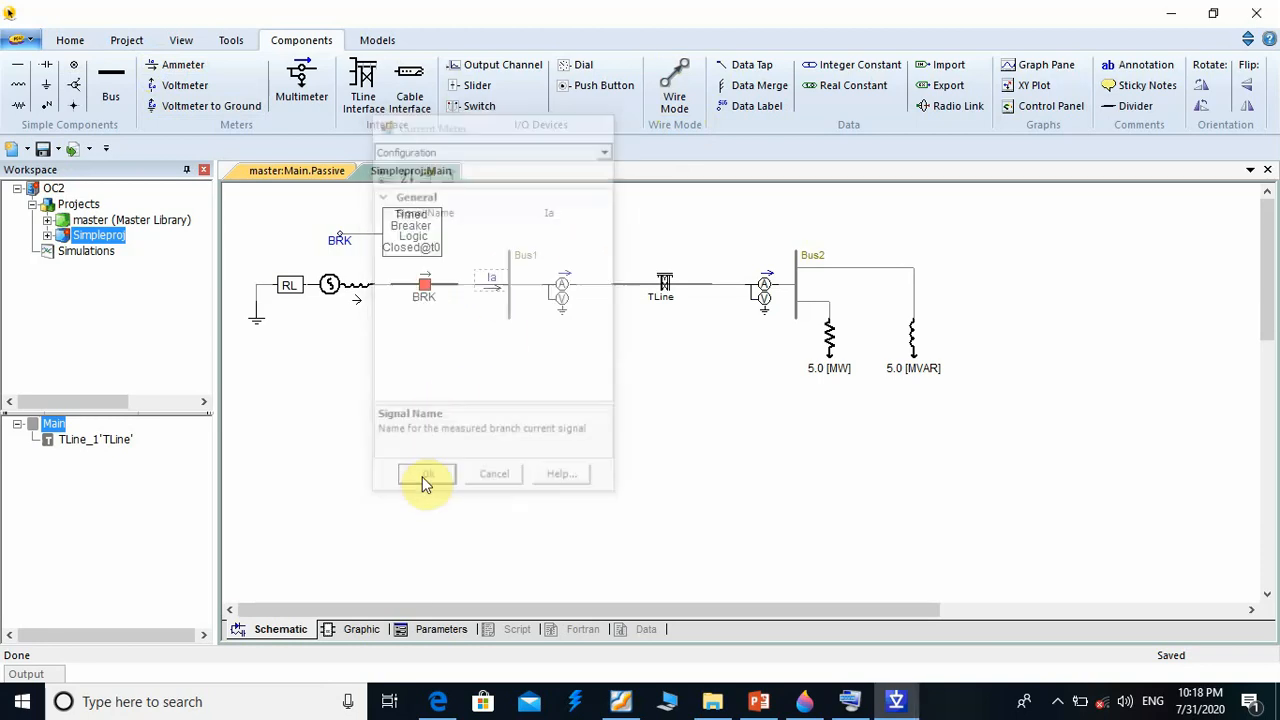
Place a voltmeter to ground below Bus1 and wire it to the bus
click(180, 105)
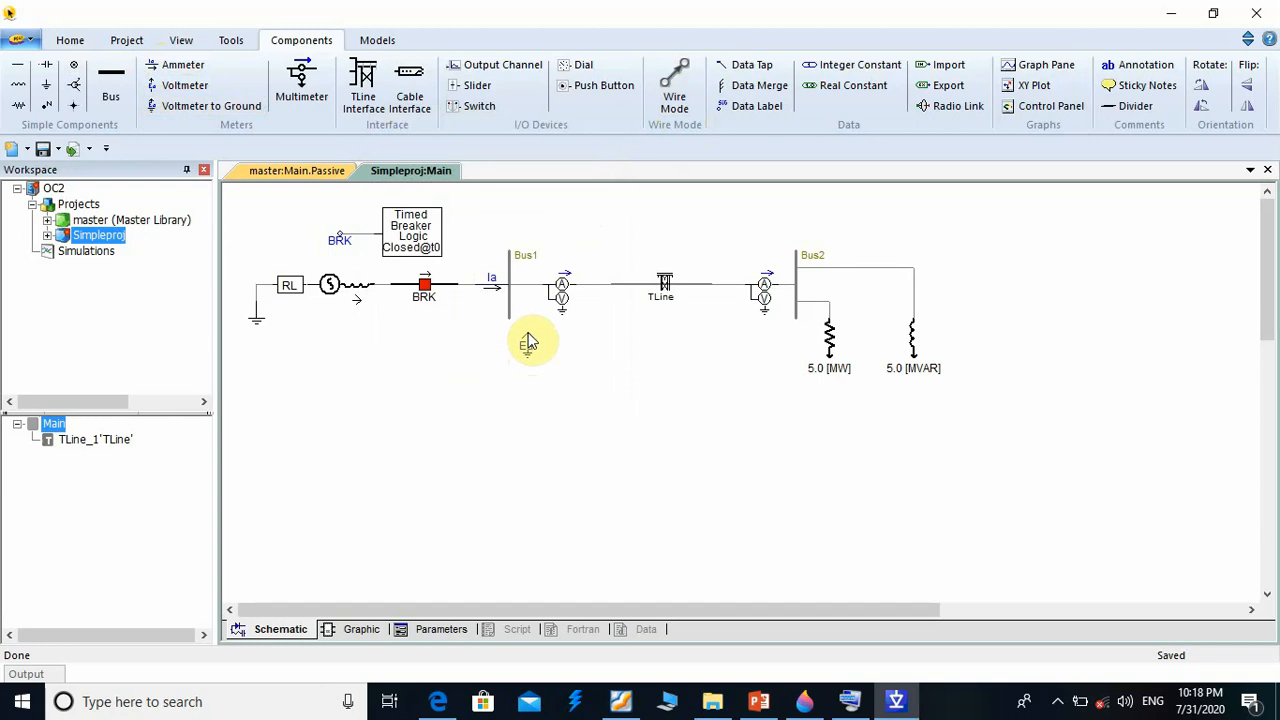
click(528, 342)
click(674, 85)
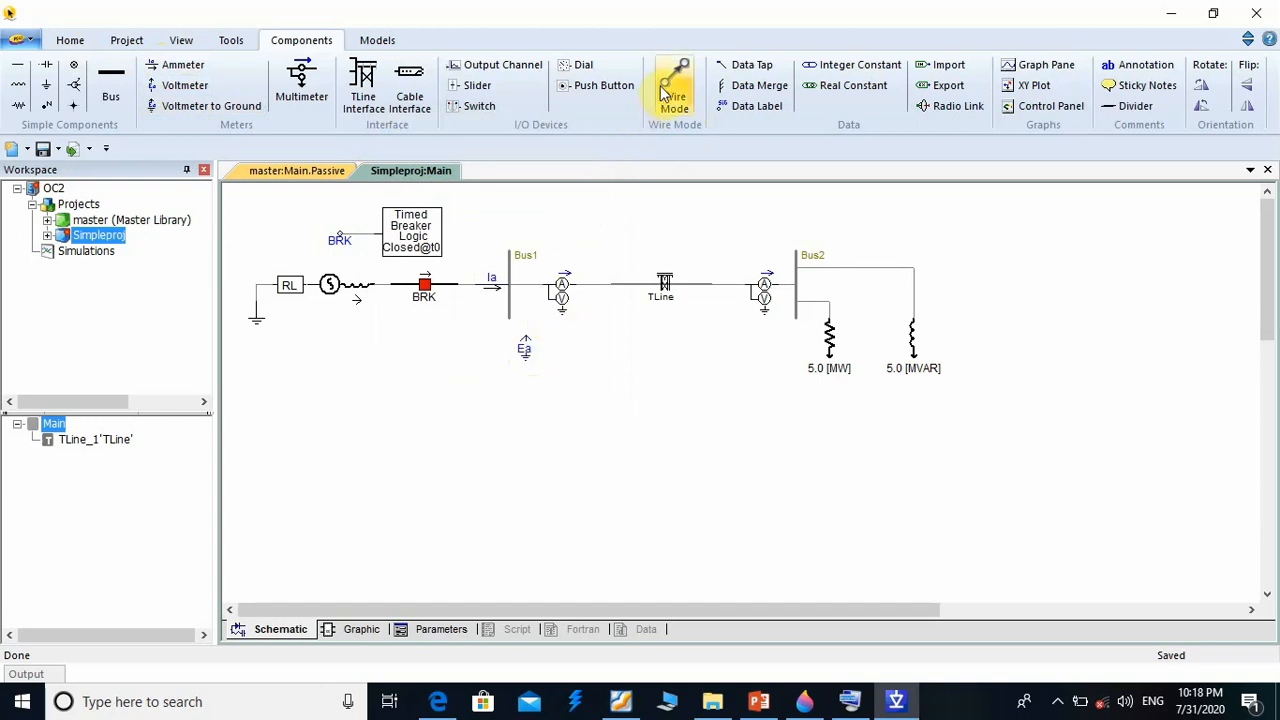
click(526, 336)
click(526, 302)
right_click(507, 303)
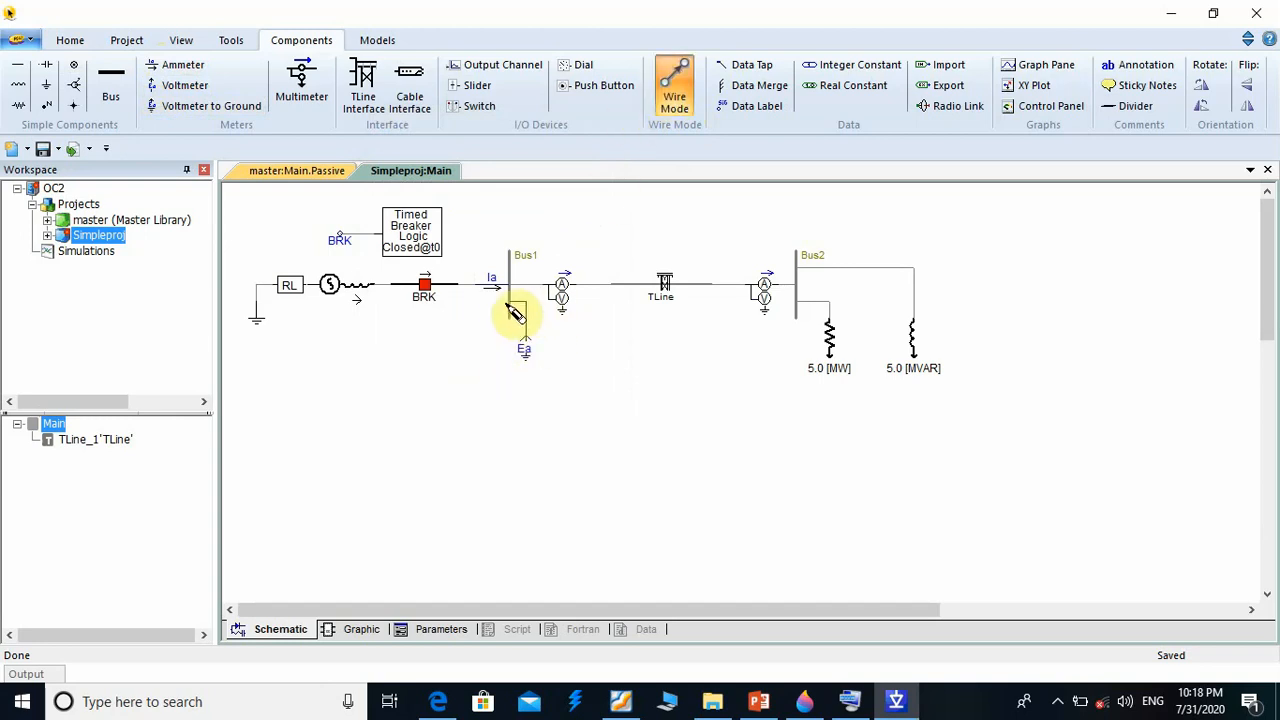
key(Escape)
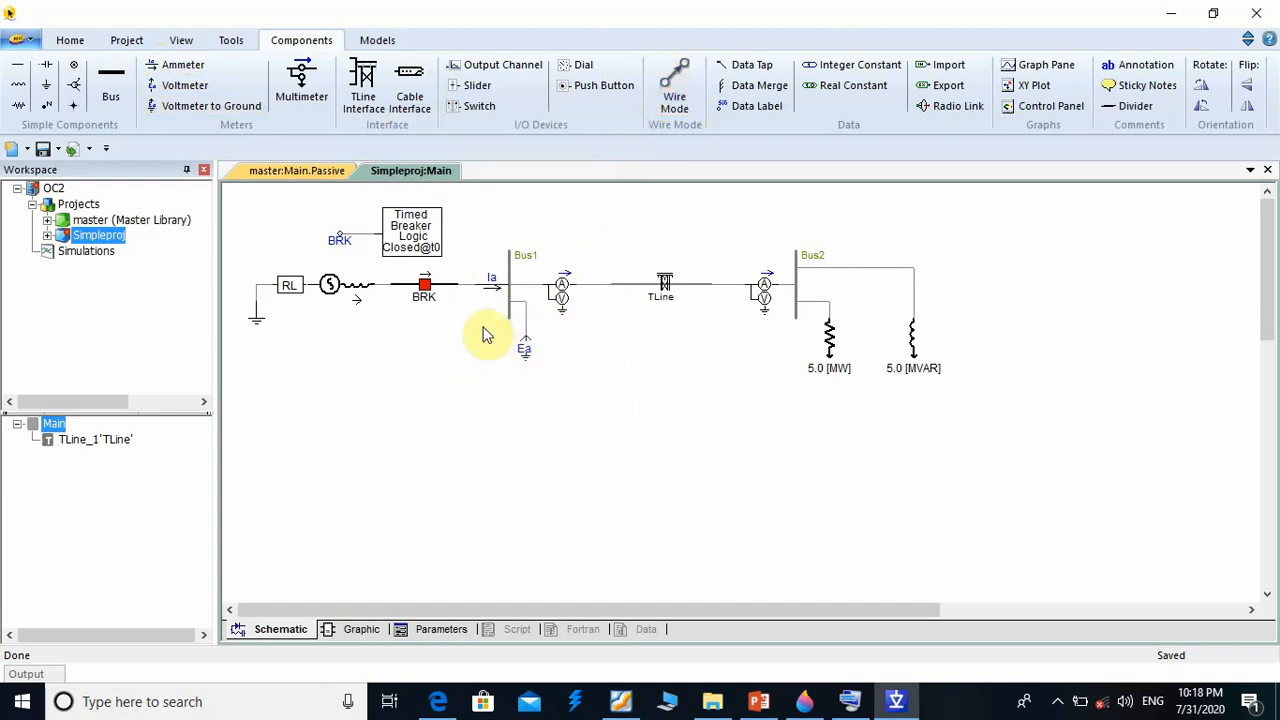
click(193, 88)
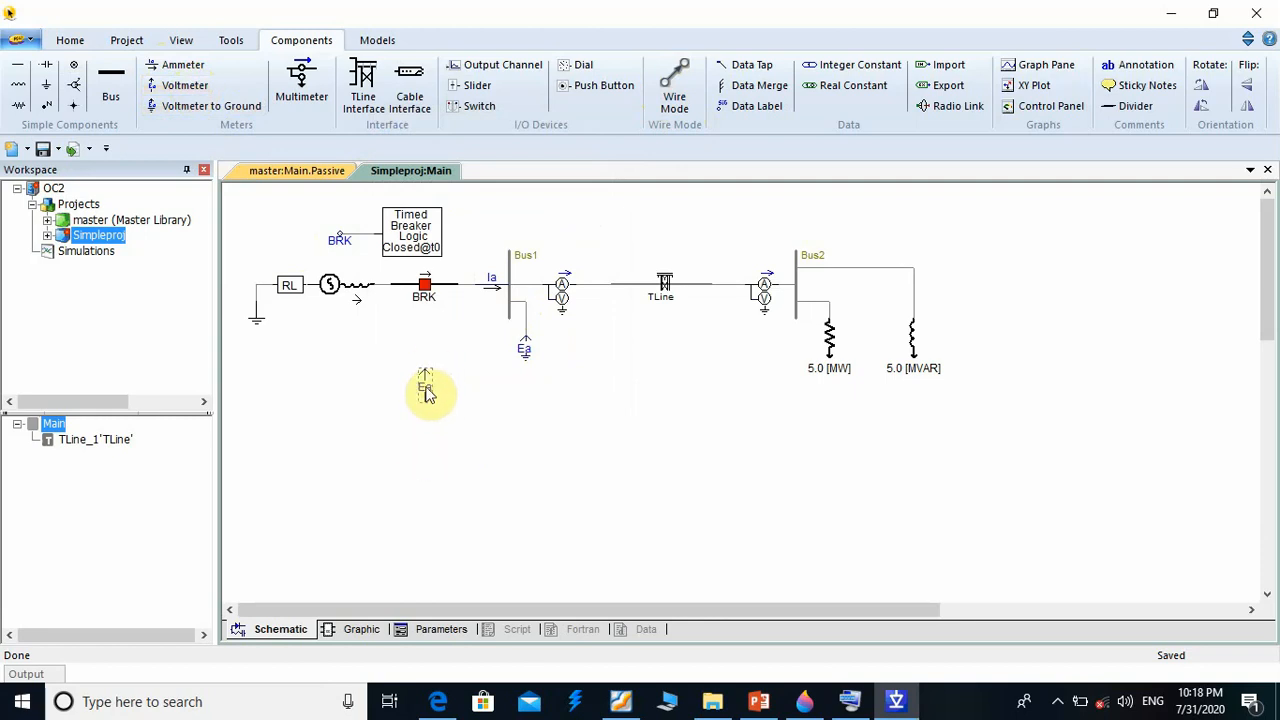
key(Escape)
click(1058, 702)
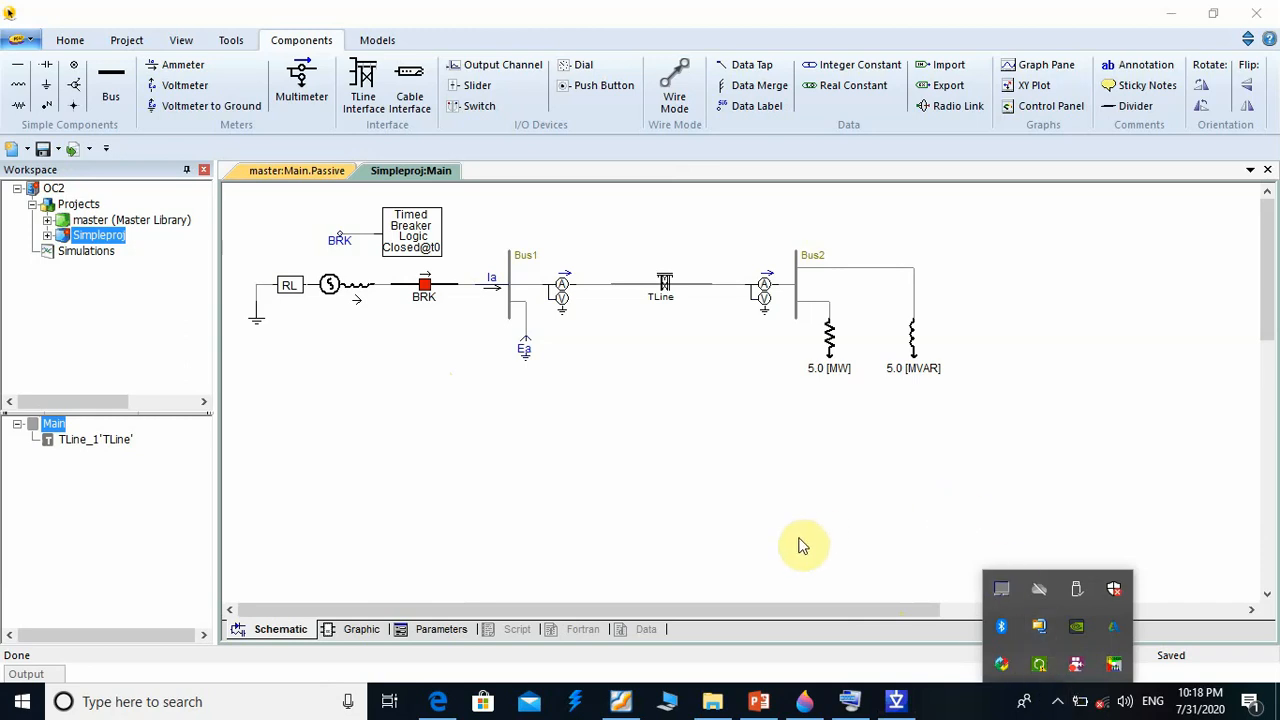
Save the Simpleproj project
key(ctrl+s)
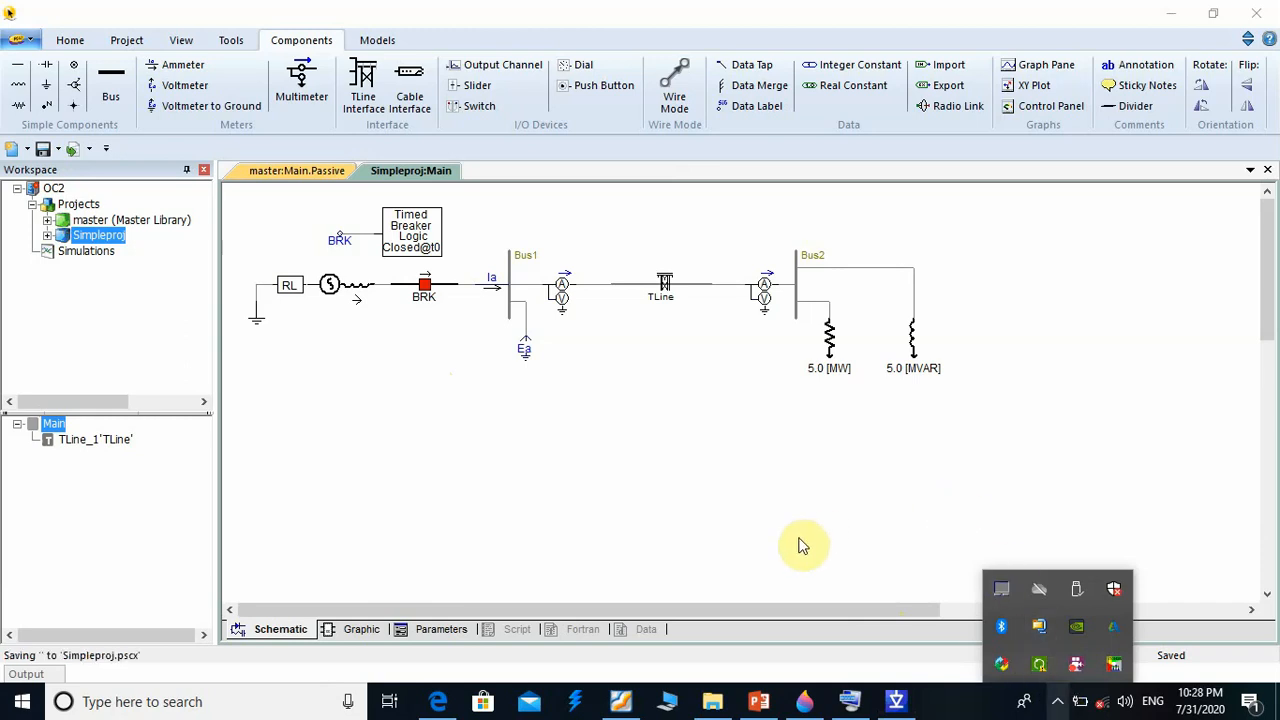
click(425, 452)
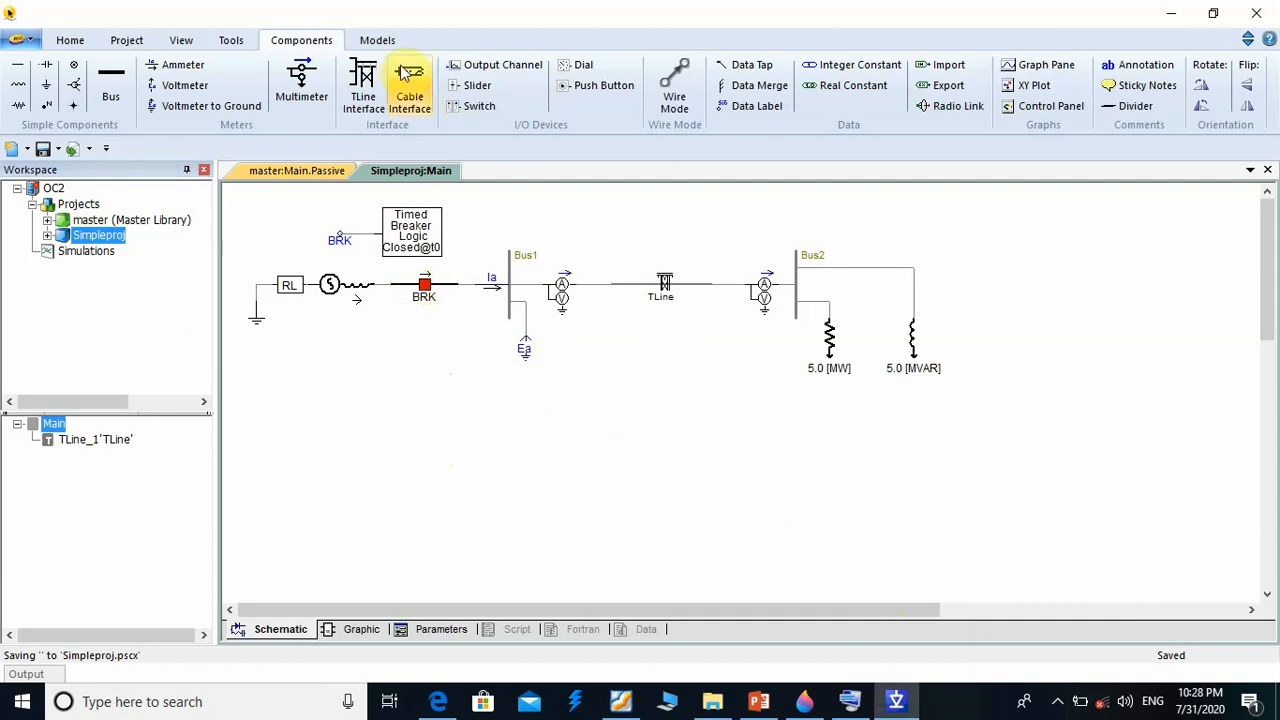
Place a data label in the empty area below the source and look at its signal name setting
click(737, 110)
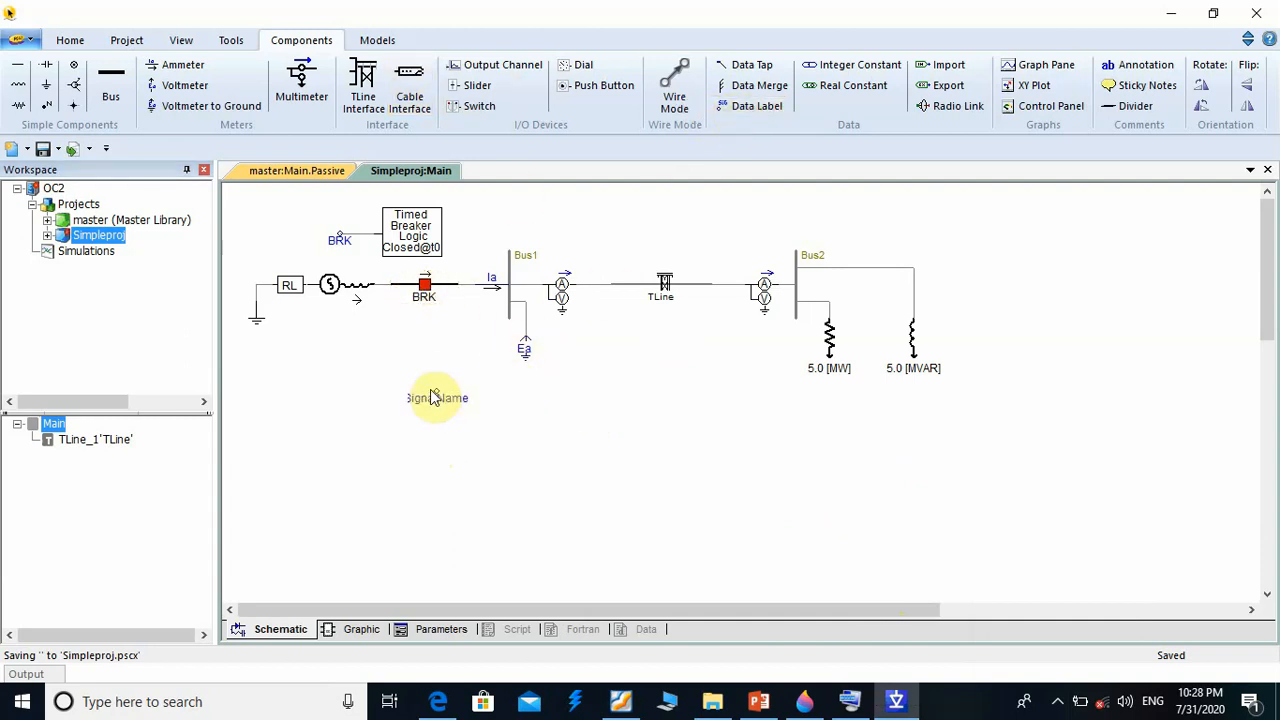
click(301, 395)
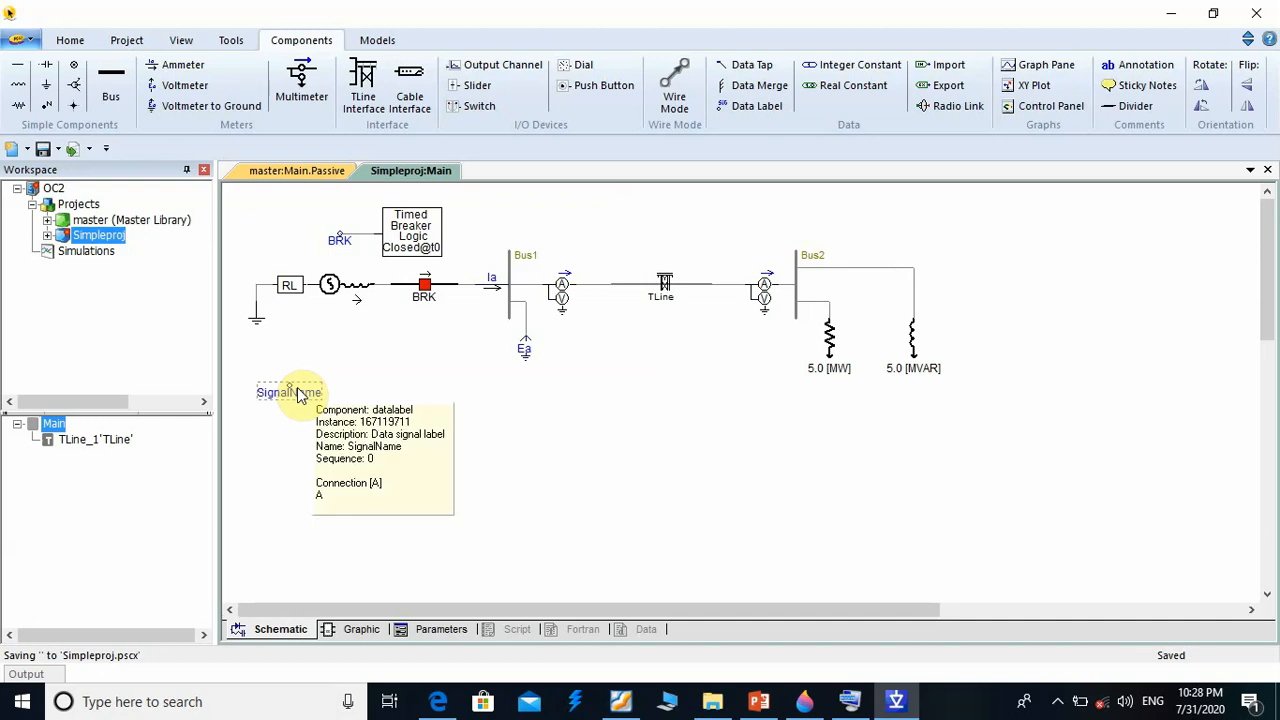
double_click(298, 392)
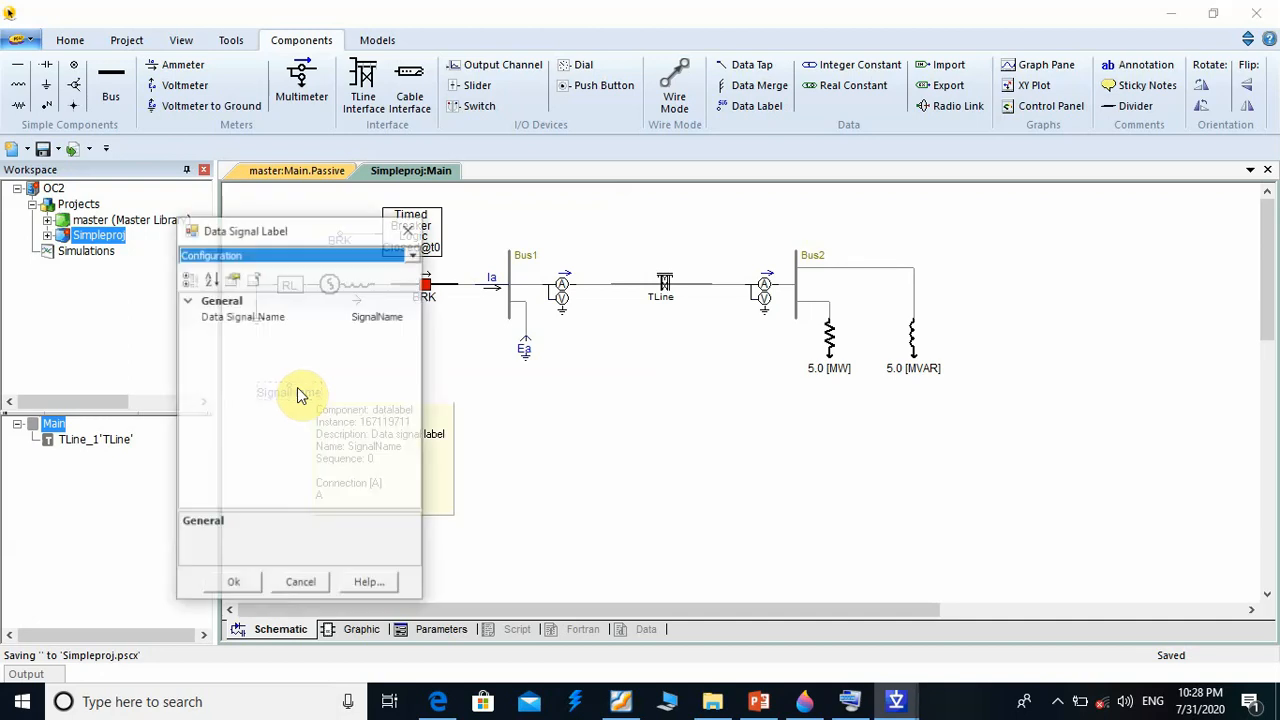
click(385, 315)
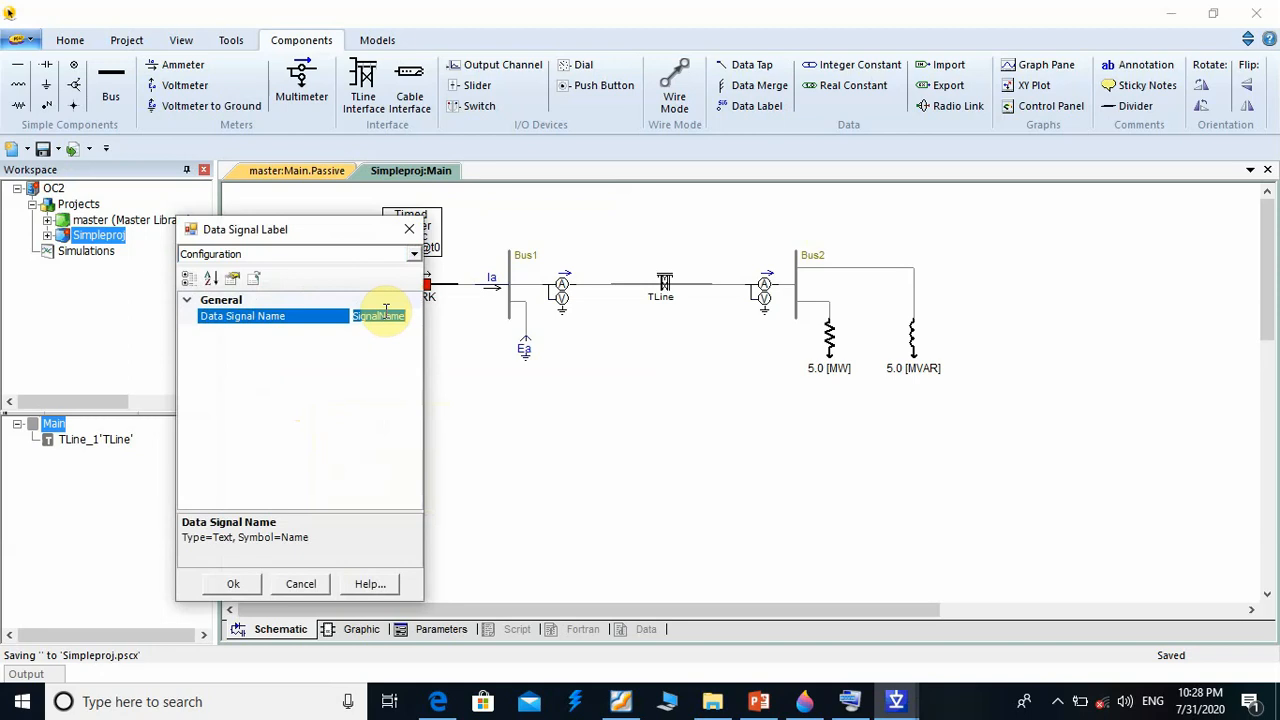
click(246, 586)
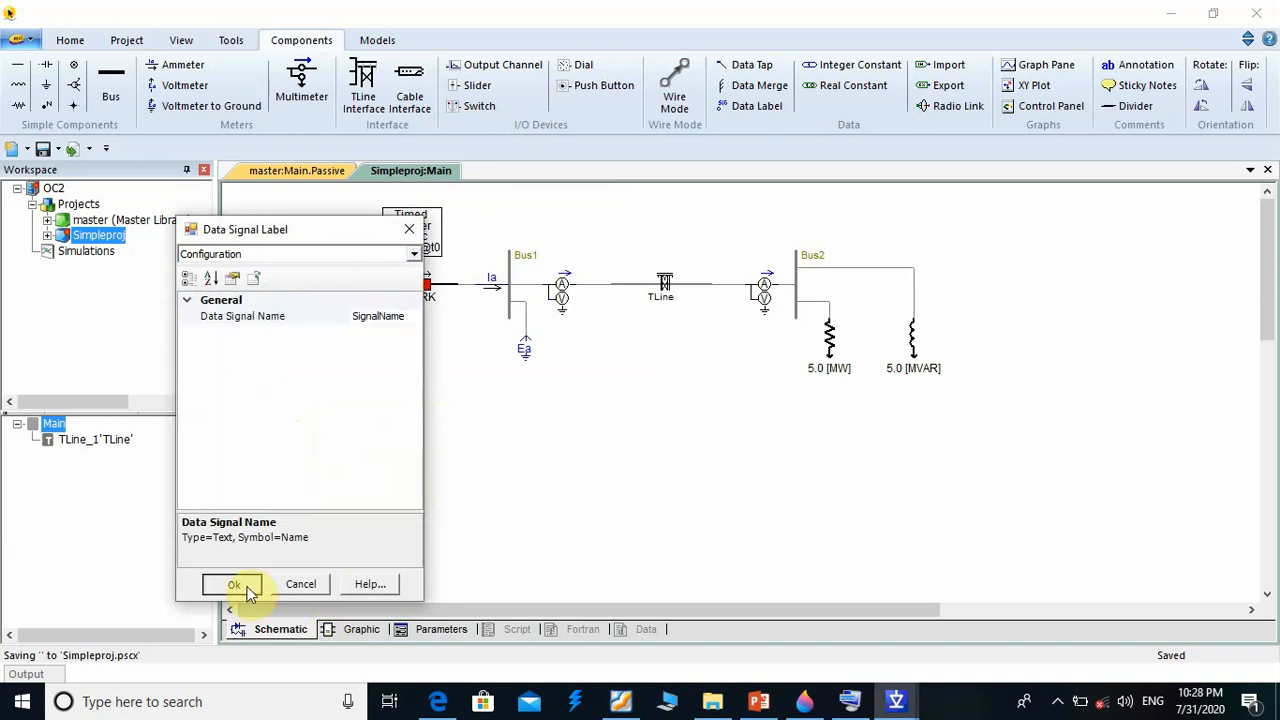
Review the signal names assigned in the multimeter next to Bus1
double_click(562, 292)
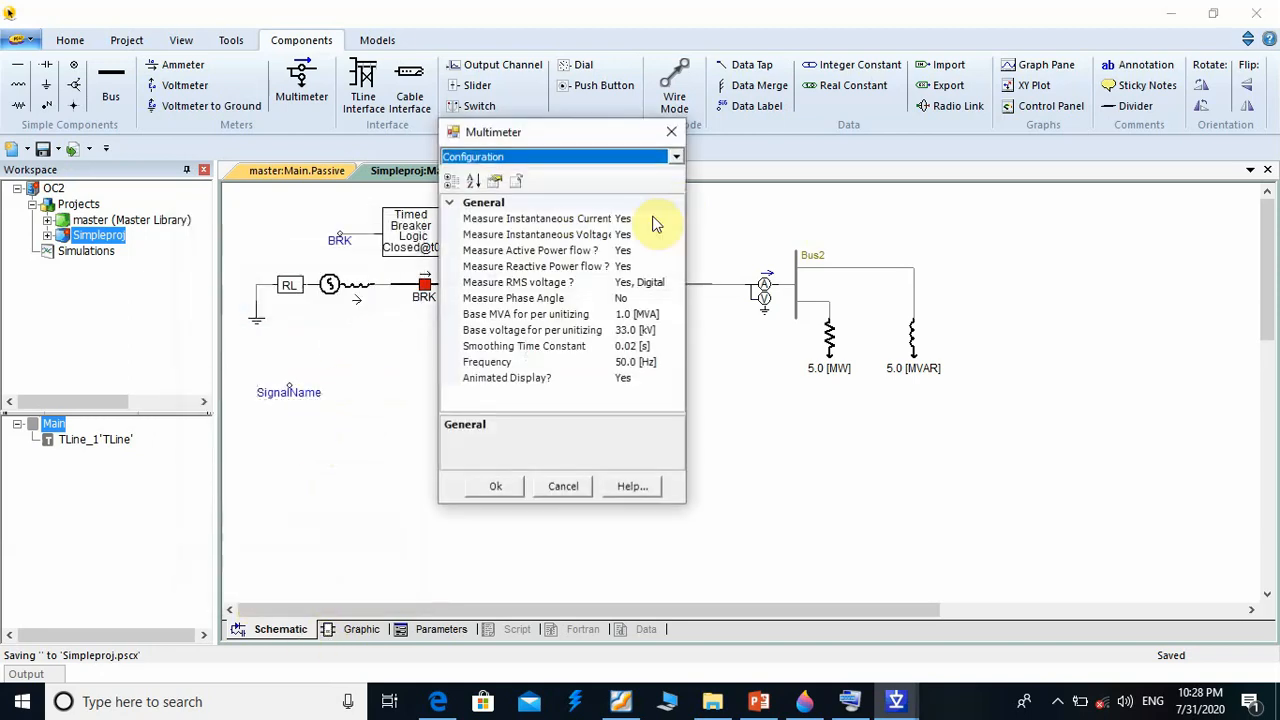
click(676, 157)
click(618, 189)
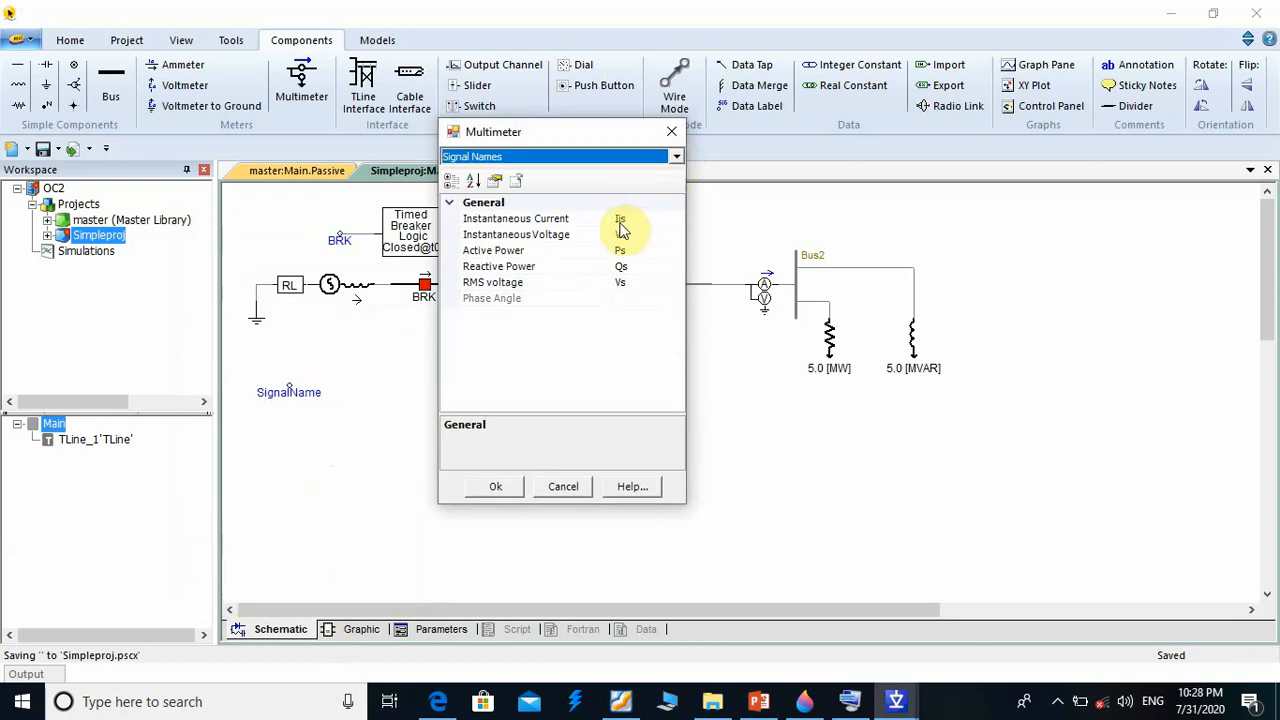
click(502, 486)
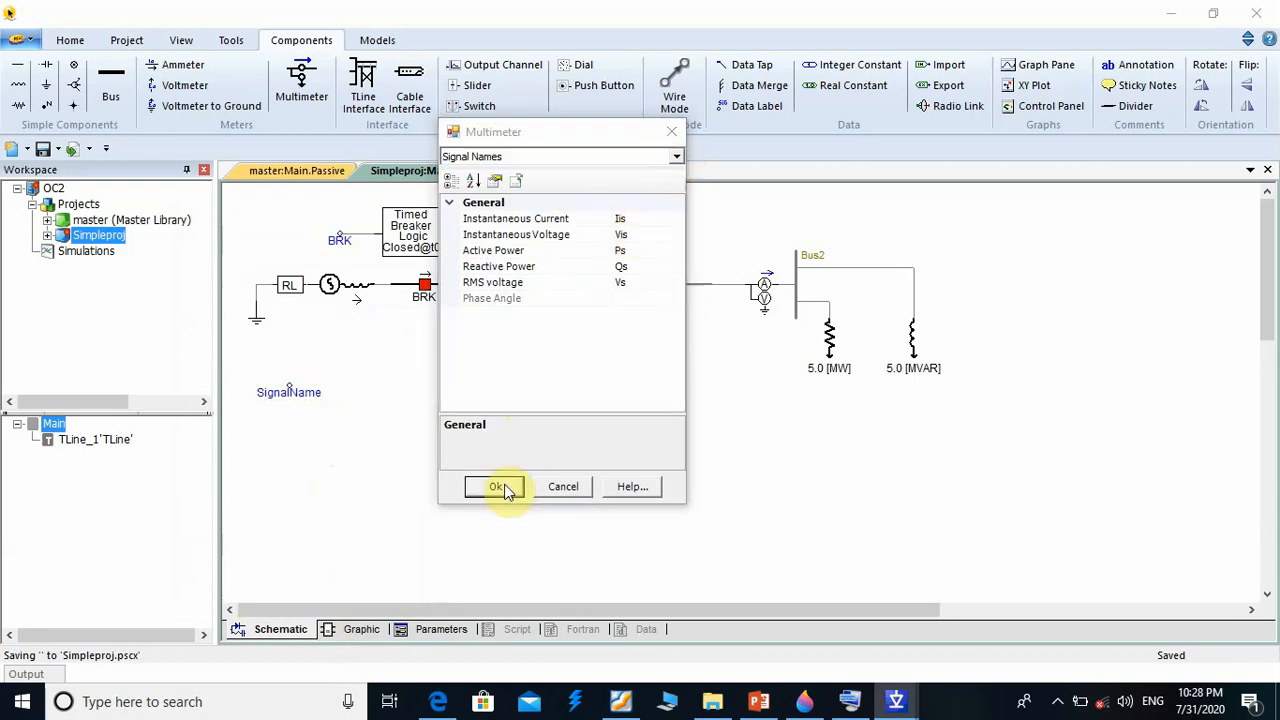
Set the data label's signal name to Iis
double_click(302, 397)
click(405, 320)
click(405, 320)
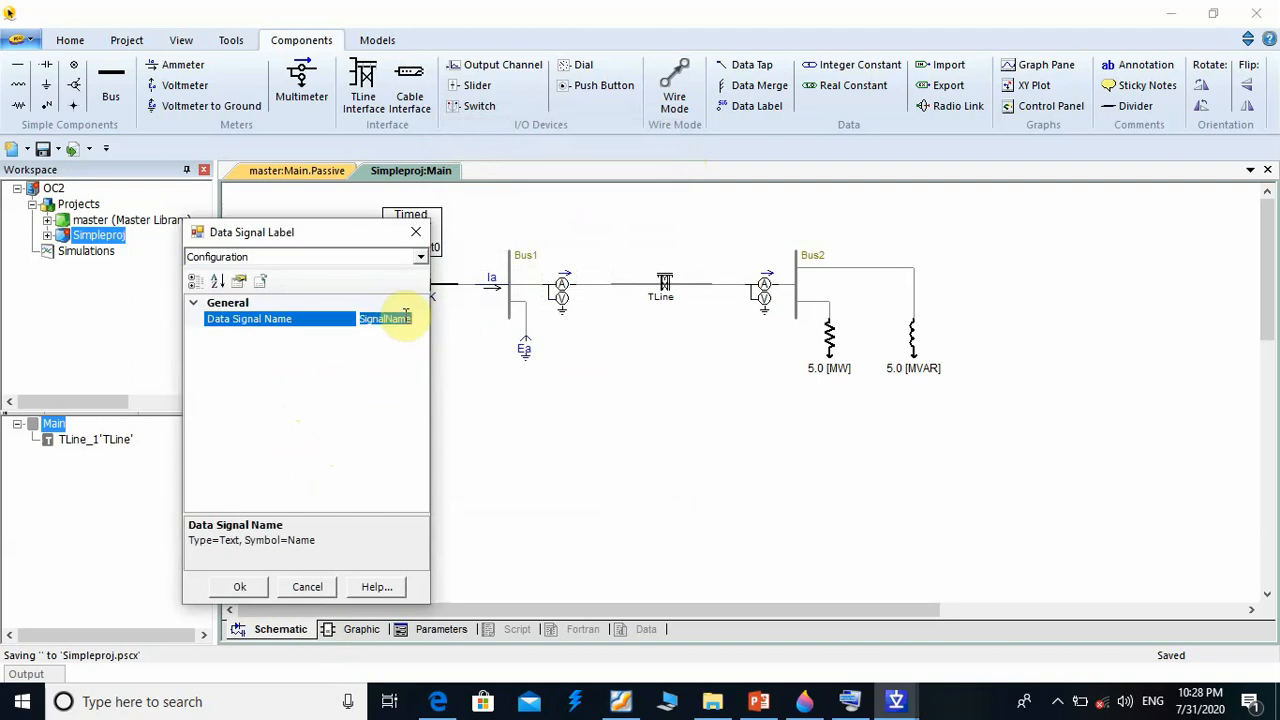
key(BackSpace)
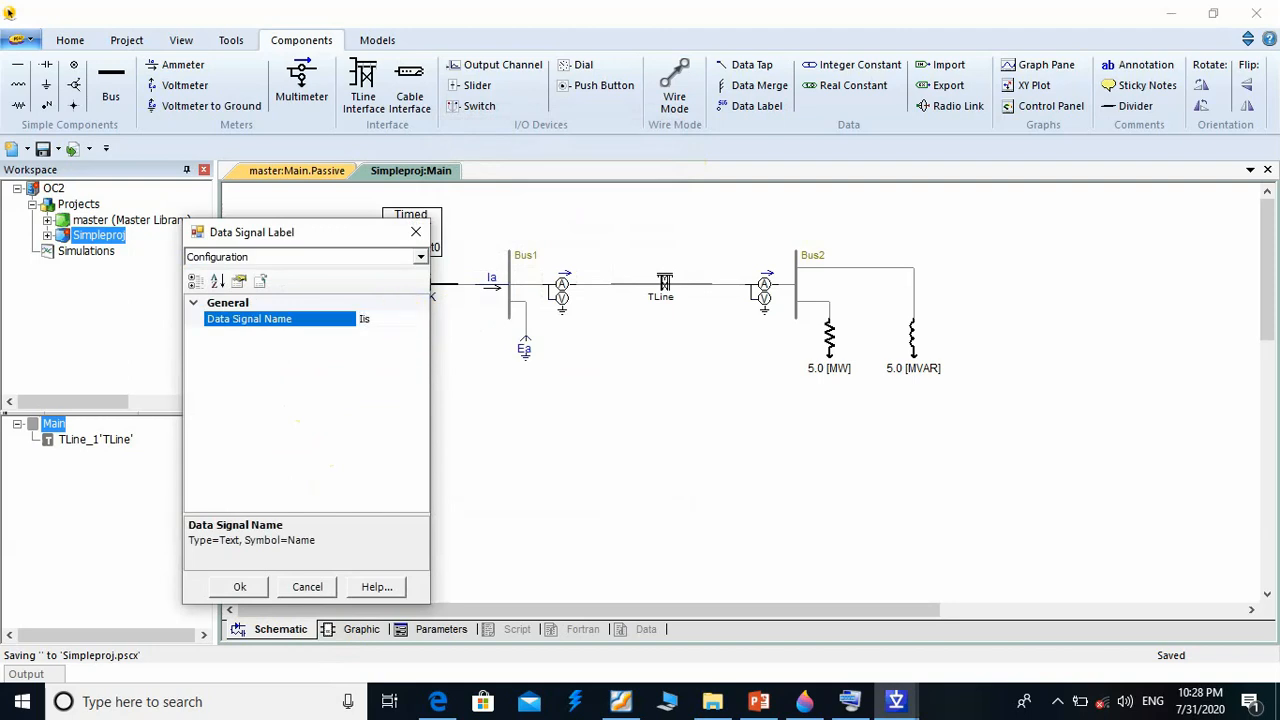
text(Iis)
key(Return)
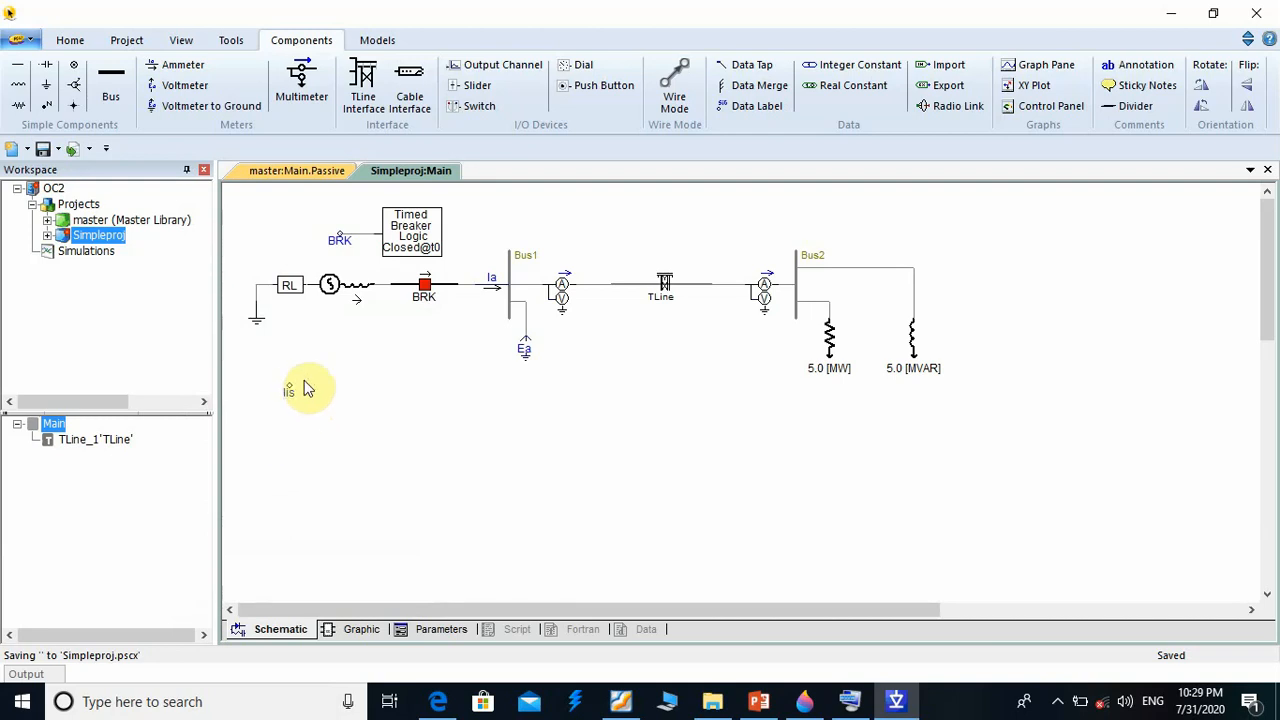
click(290, 394)
Place a data label directly below the Iis label and set its signal name to Vis
click(740, 106)
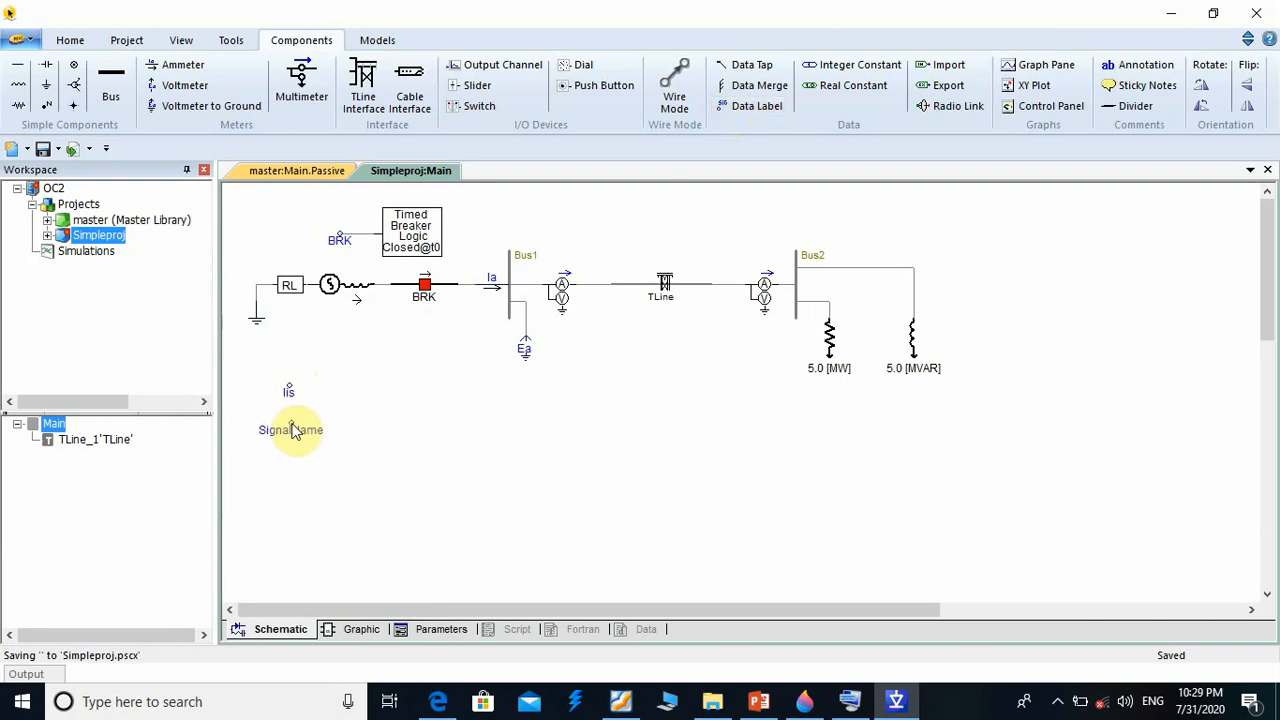
click(292, 424)
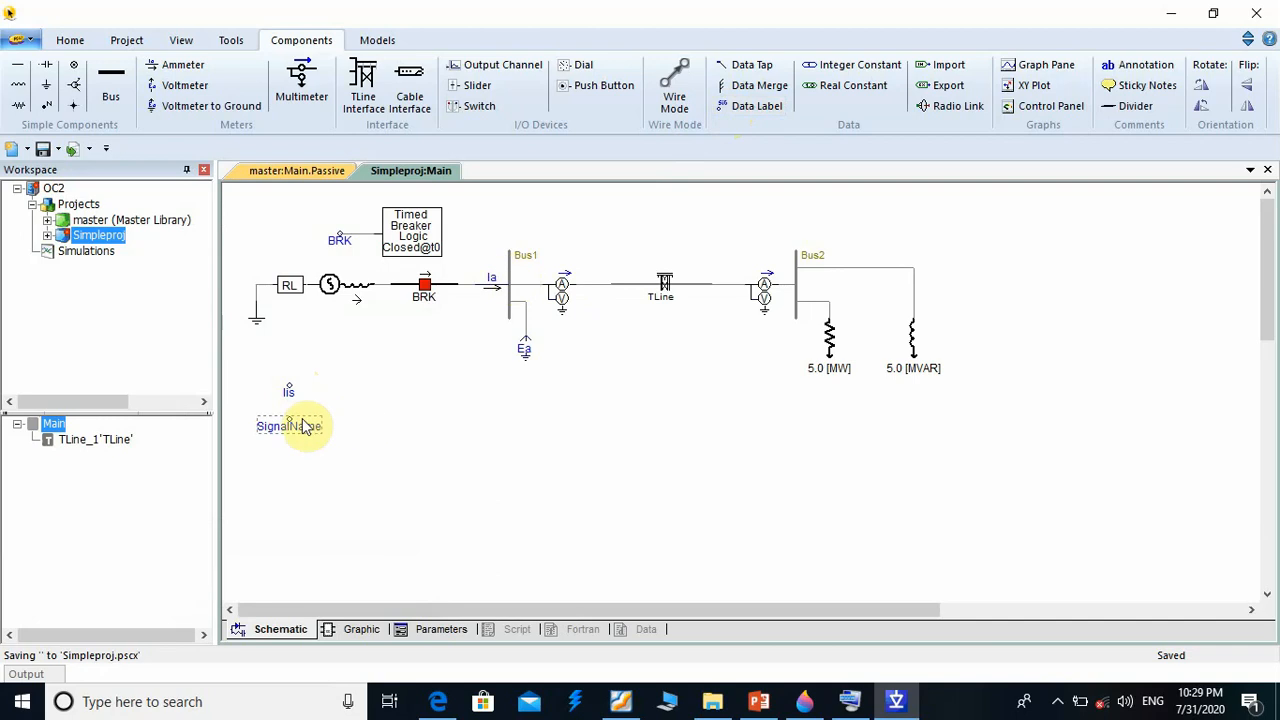
double_click(293, 427)
click(401, 351)
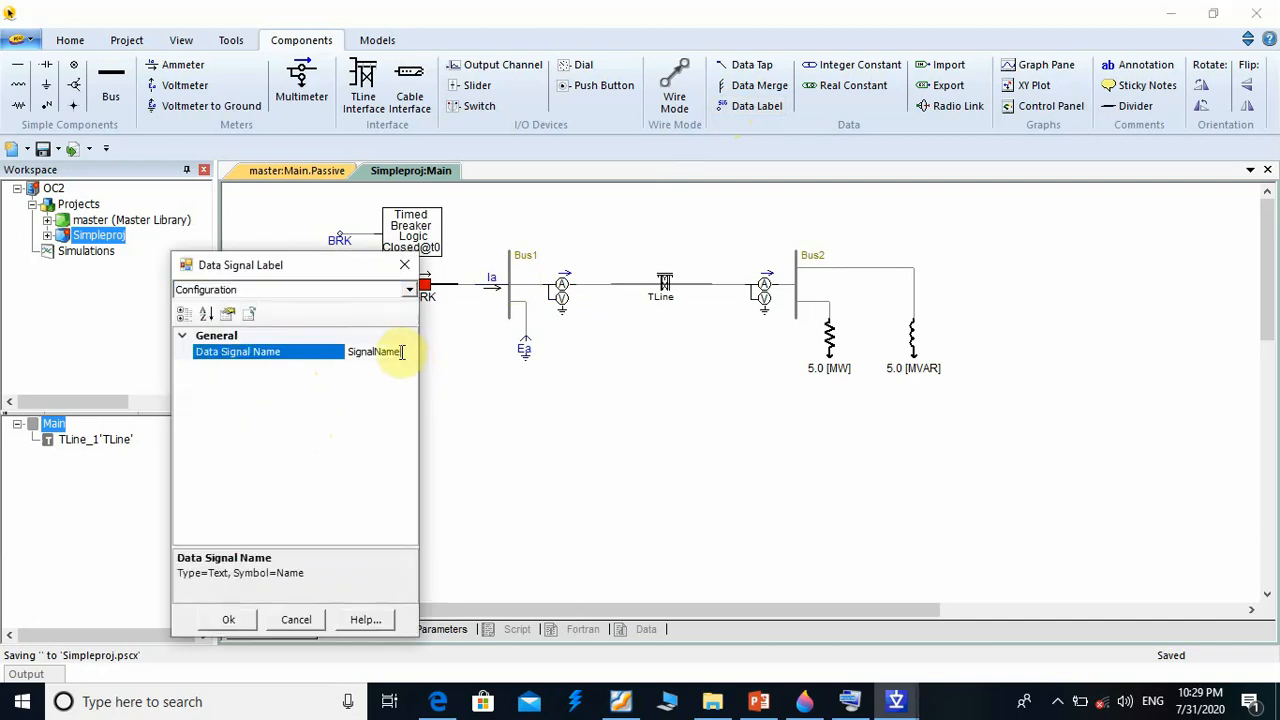
text(V)
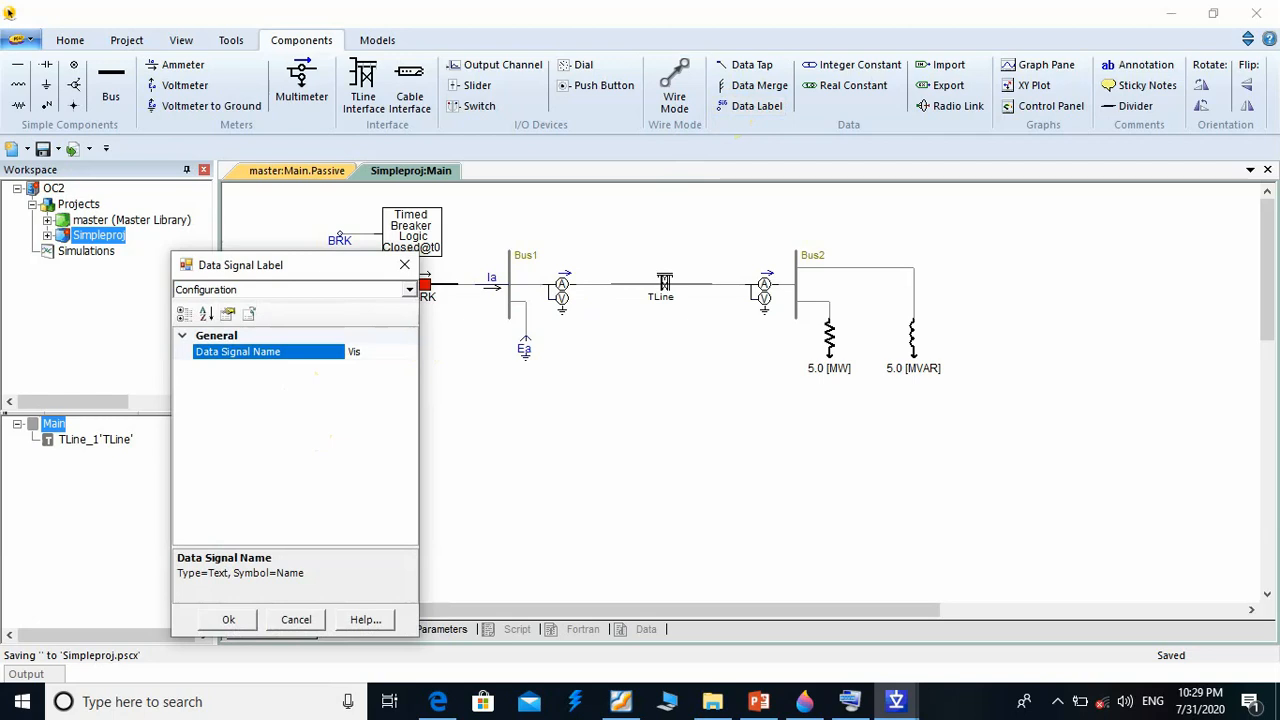
text(is)
key(Return)
Add a third data label below Vis and set its signal name to Vr
click(756, 107)
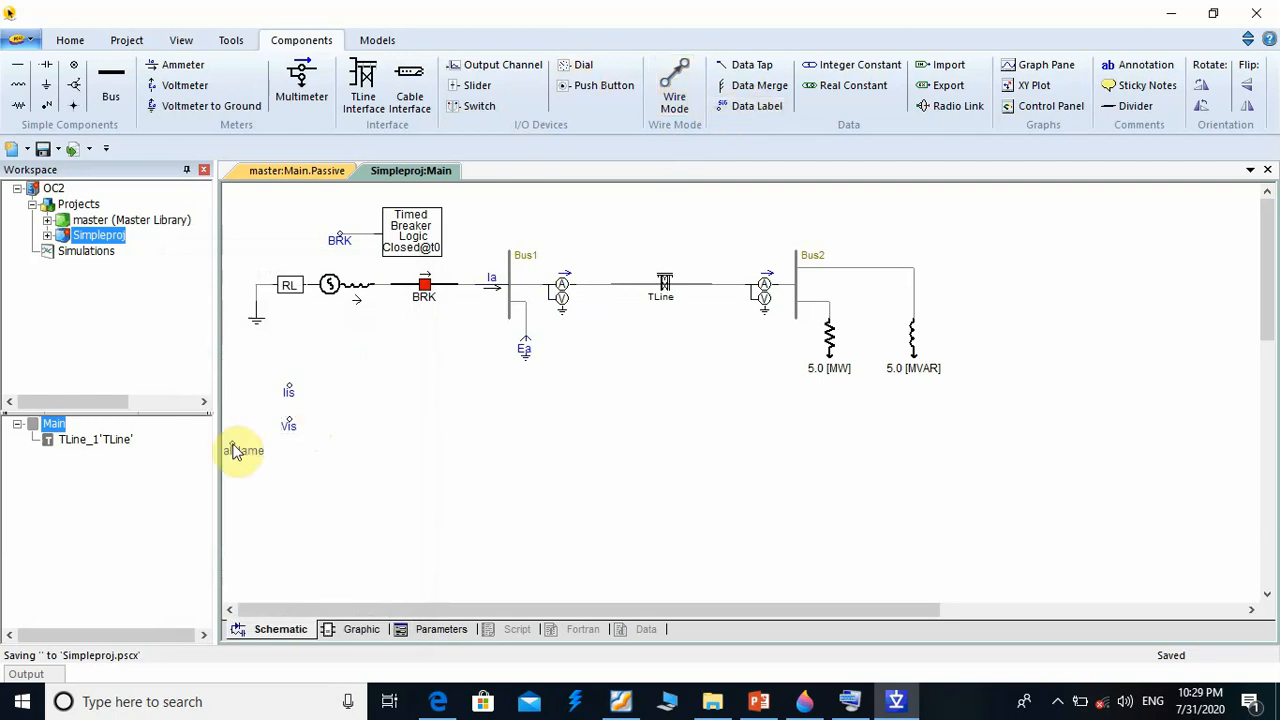
click(289, 466)
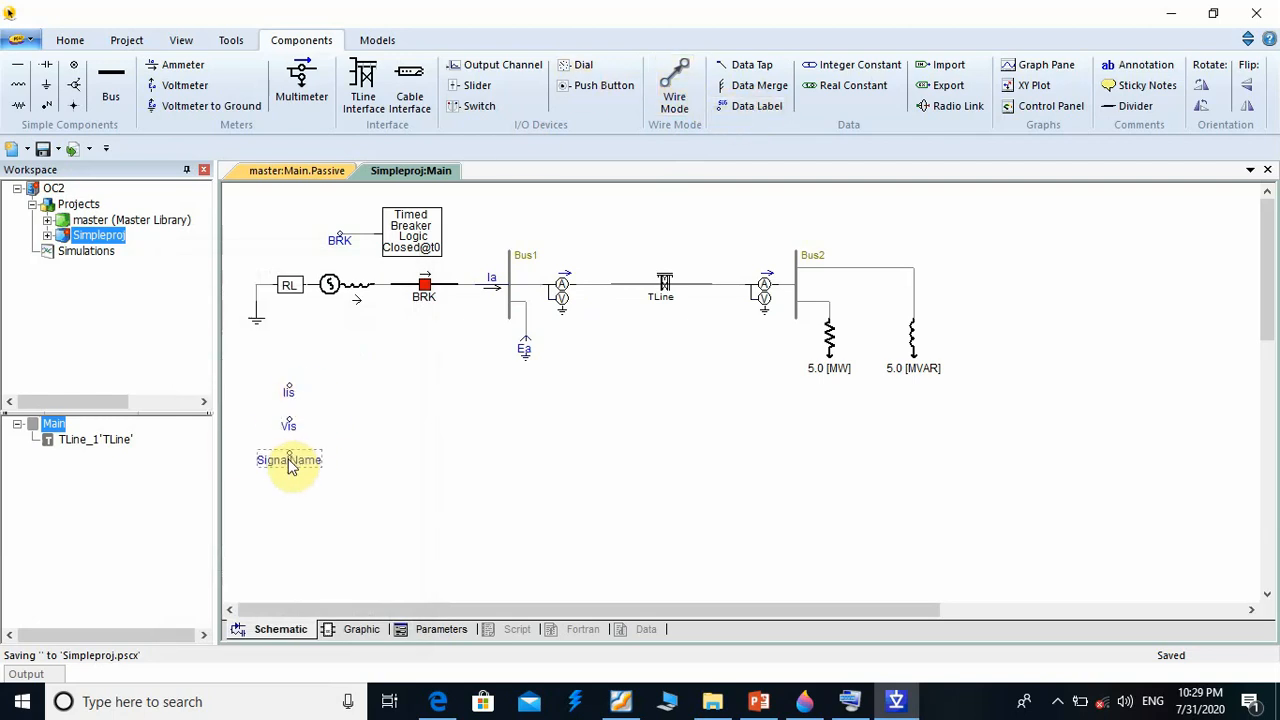
double_click(287, 462)
click(375, 388)
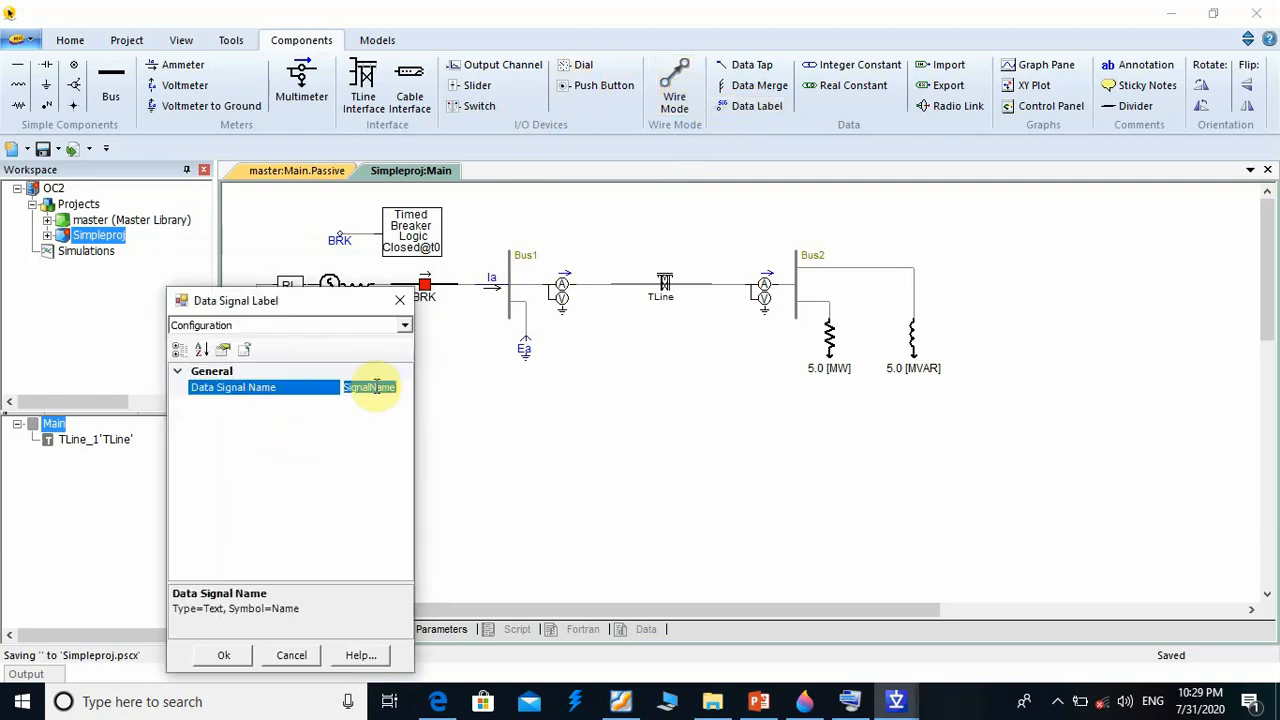
text(Vr)
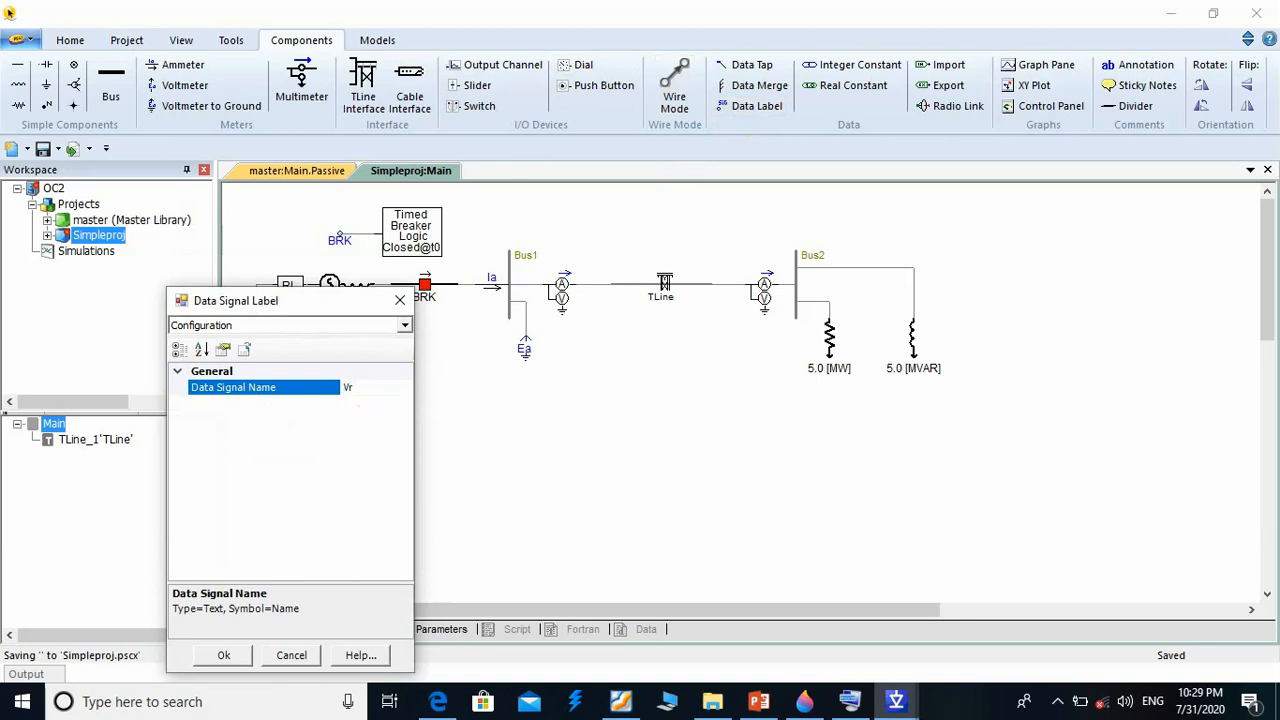
key(Return)
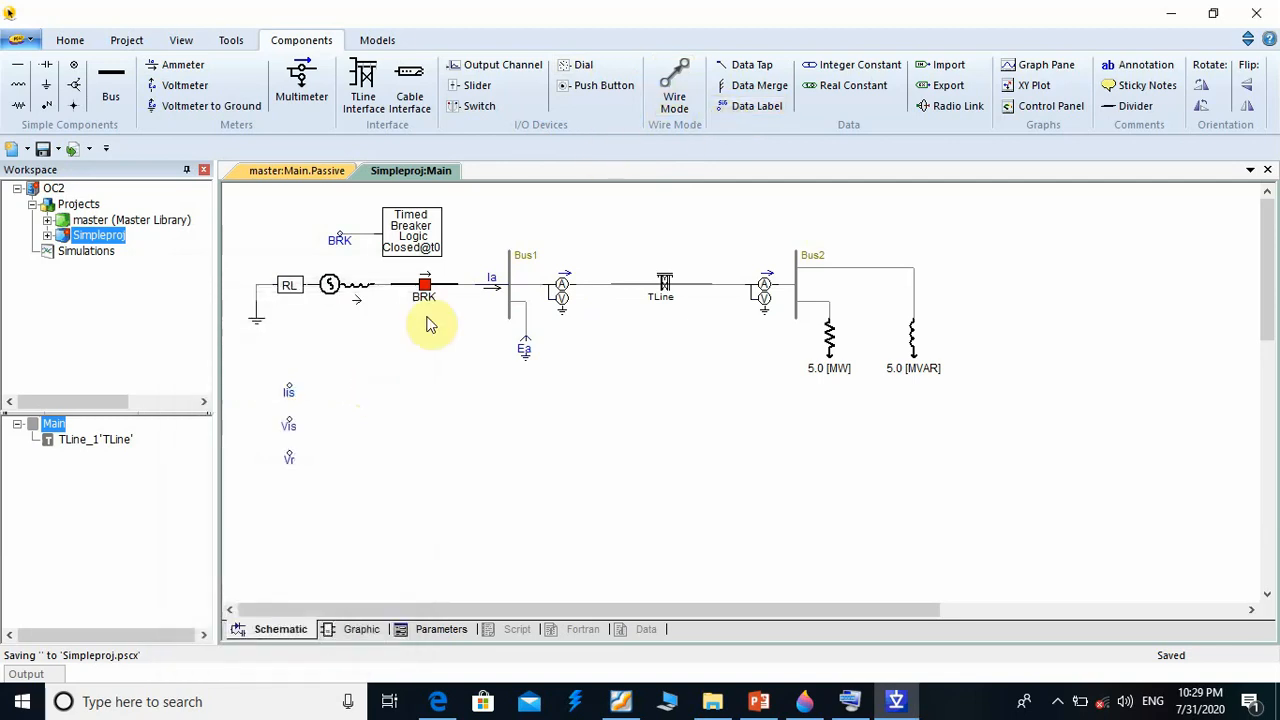
Add a fourth data label below Vr and set its signal name to Pr
click(288, 493)
double_click(288, 493)
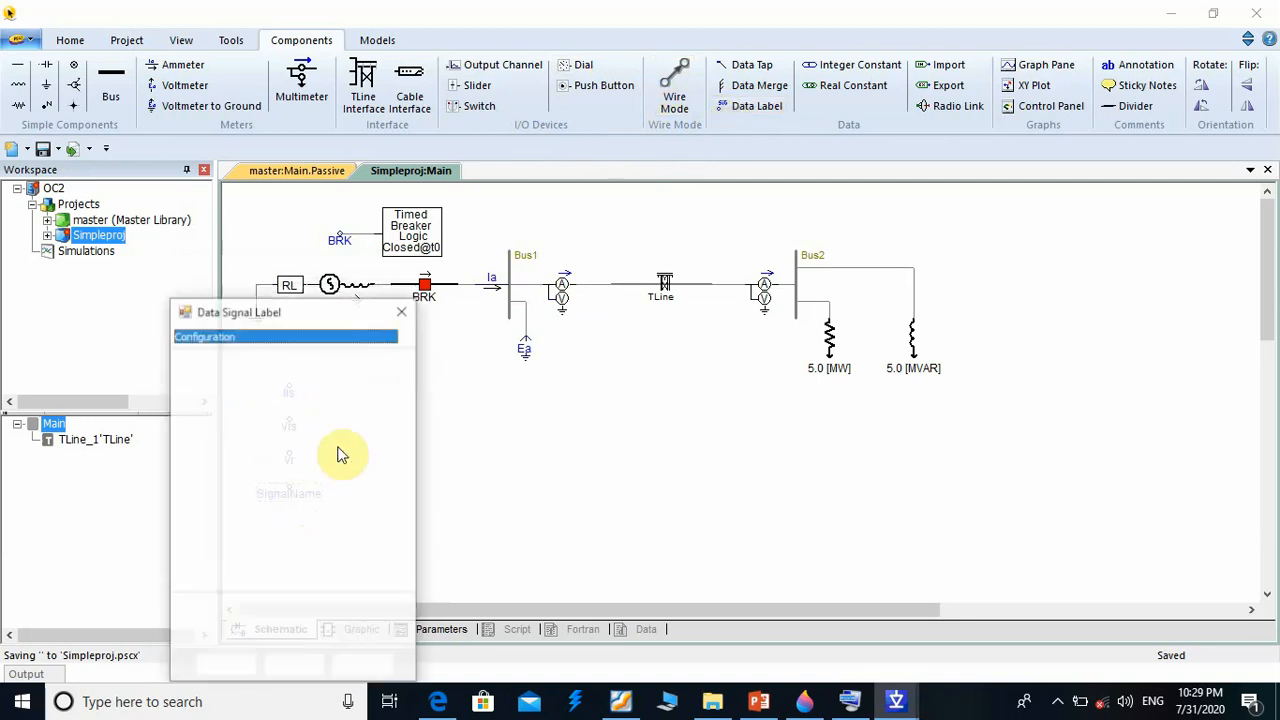
click(380, 397)
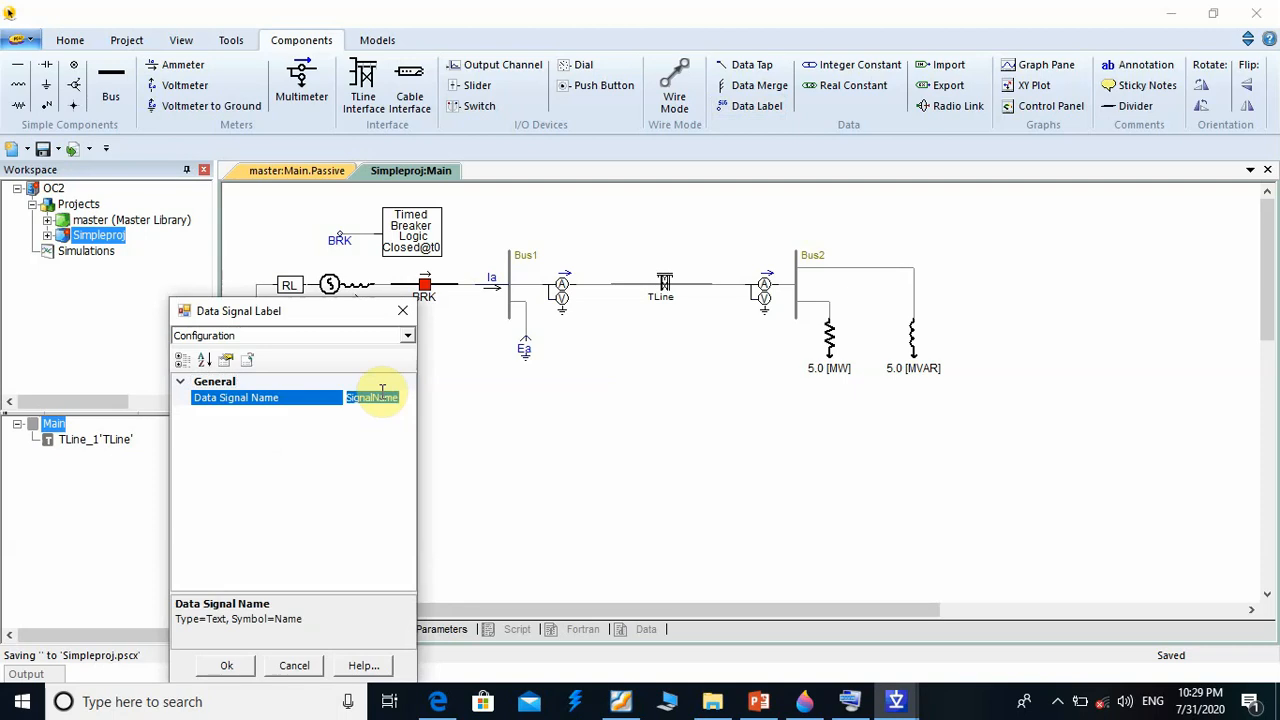
text(Pr)
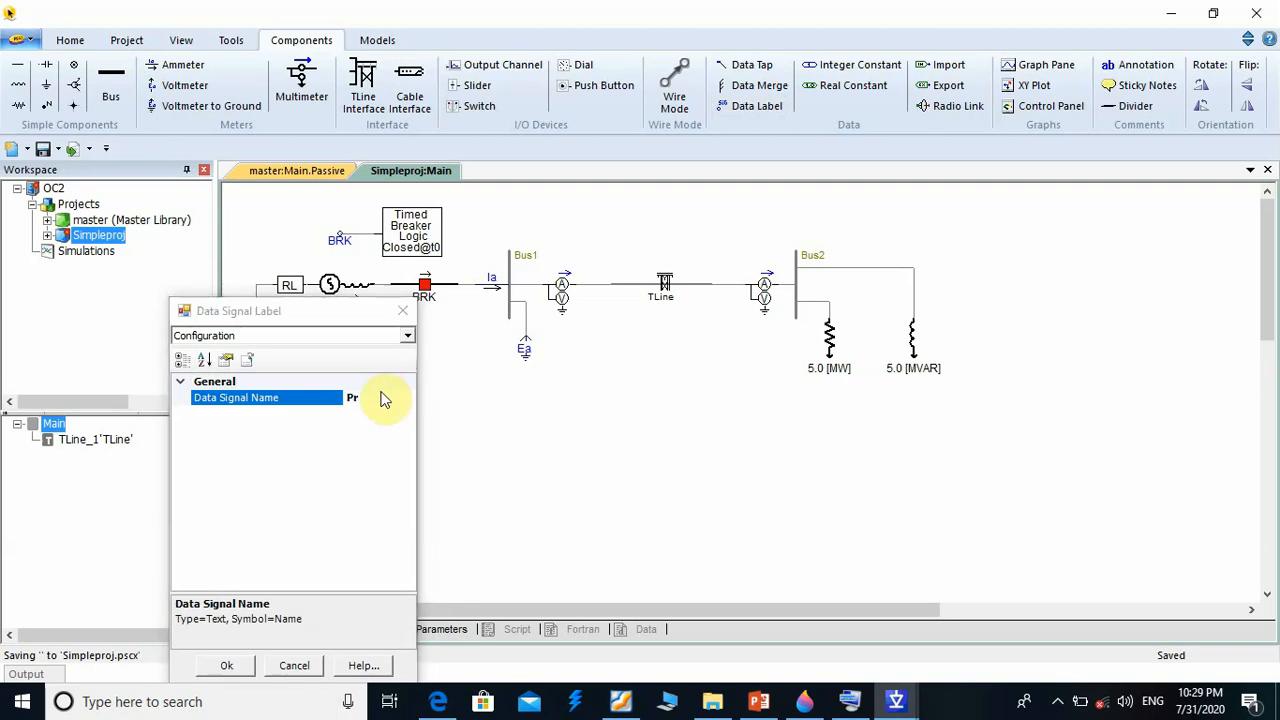
key(Return)
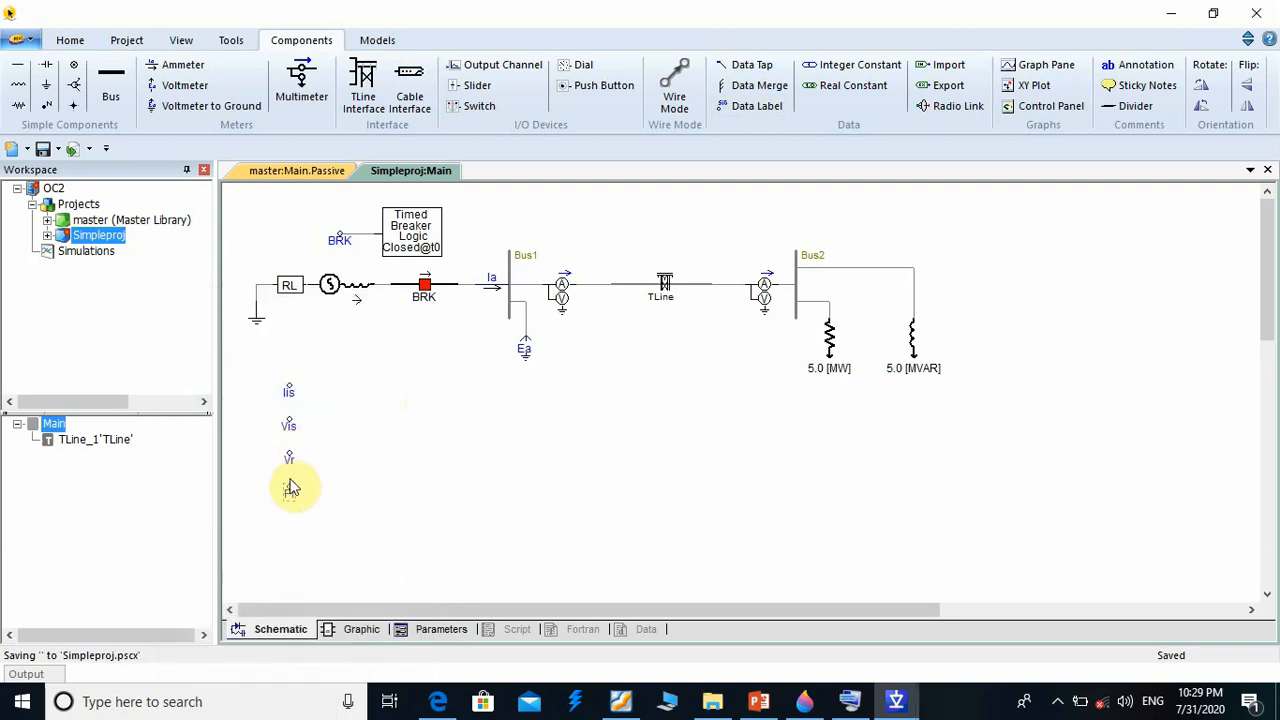
Change the signal name of the Pr data label to Ps and that of the Vr data label to Vs
click(288, 502)
click(350, 394)
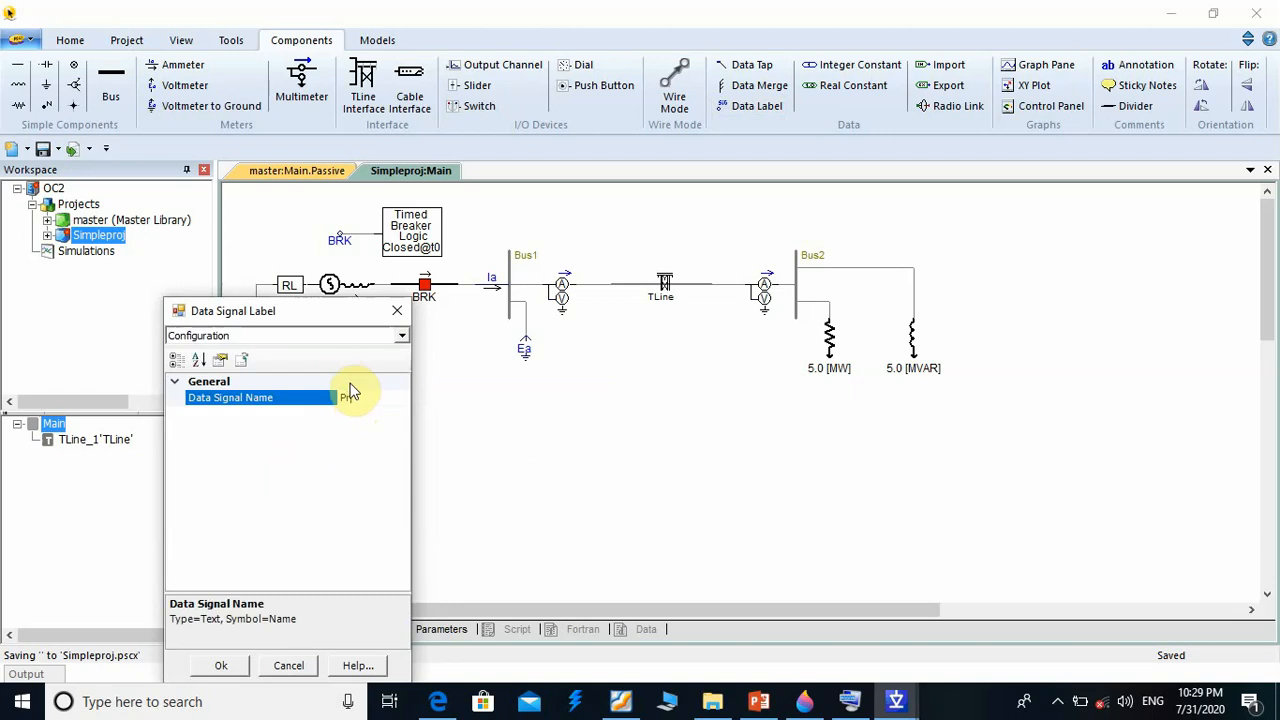
text(Ps)
key(Return)
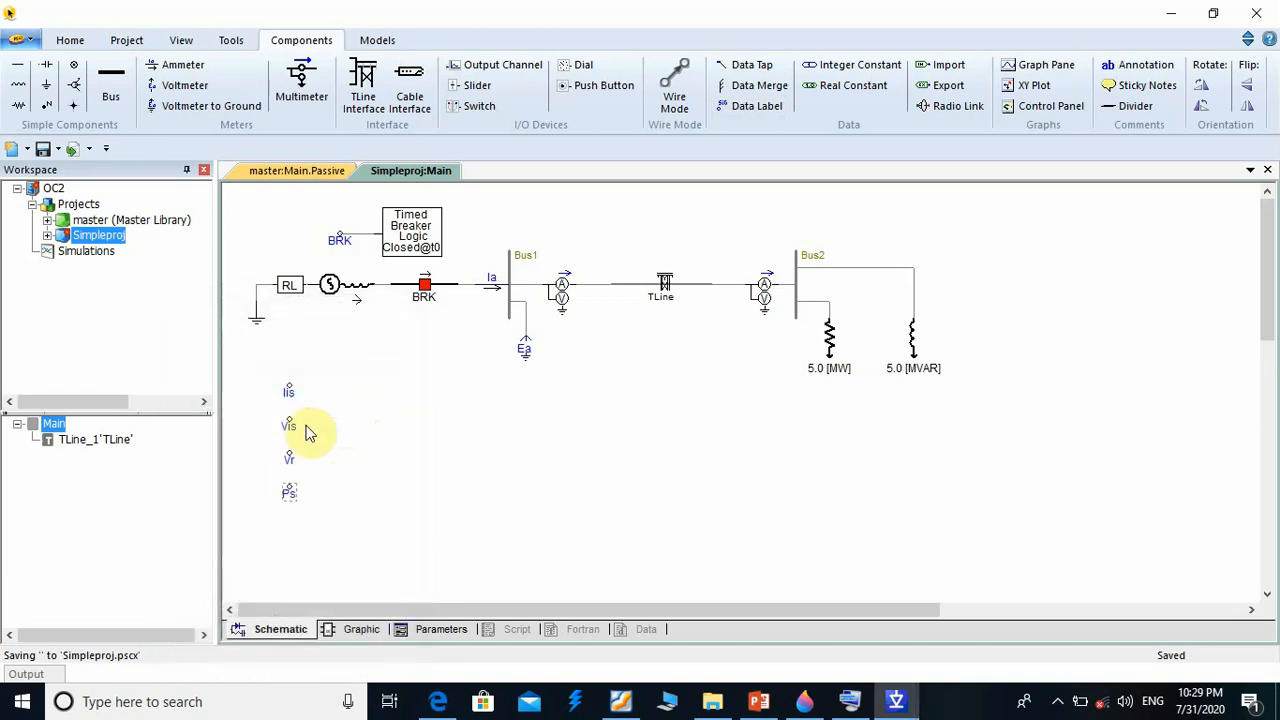
click(288, 463)
click(362, 385)
text(Vr)
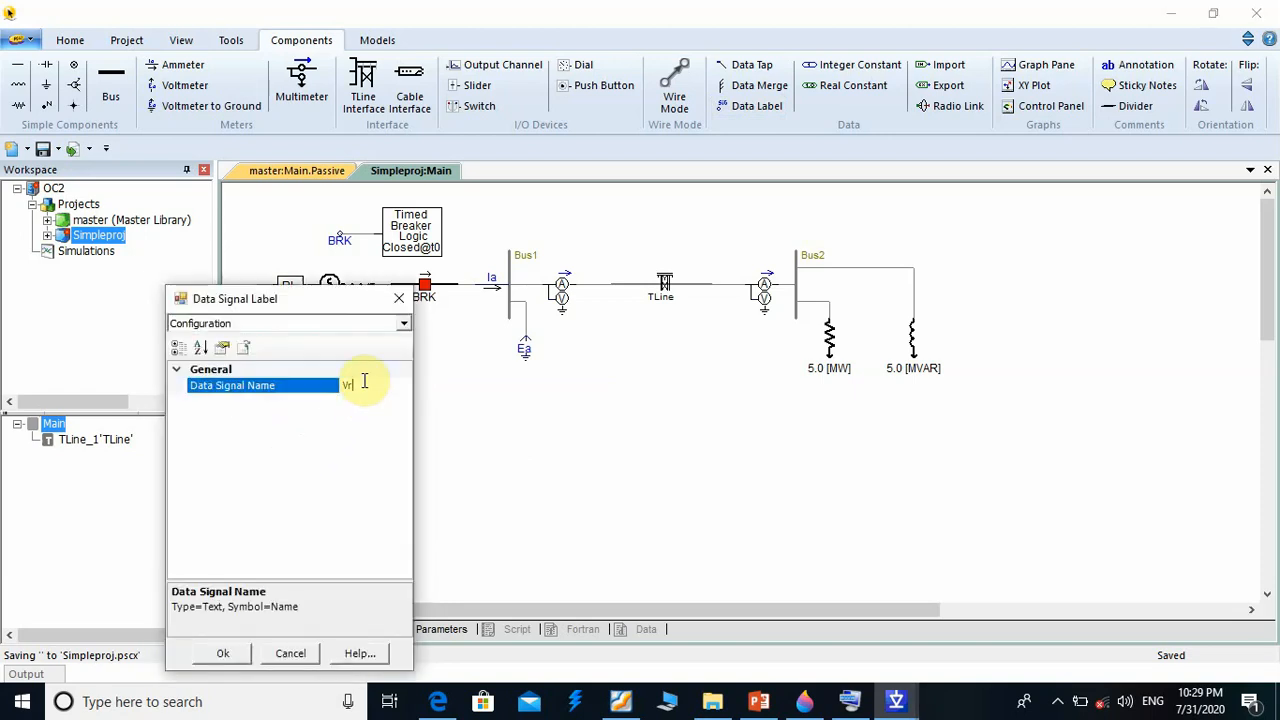
key(Return)
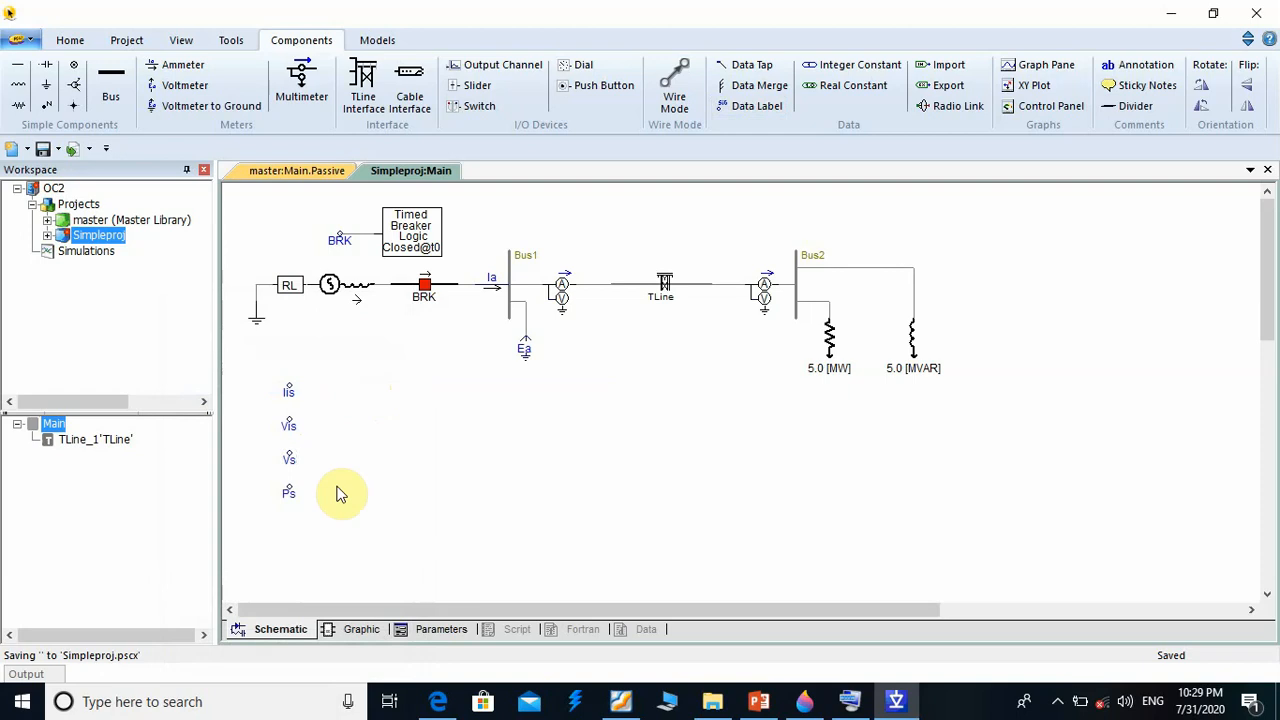
Place a fifth data label below Ps and set its signal name to Qs
click(750, 107)
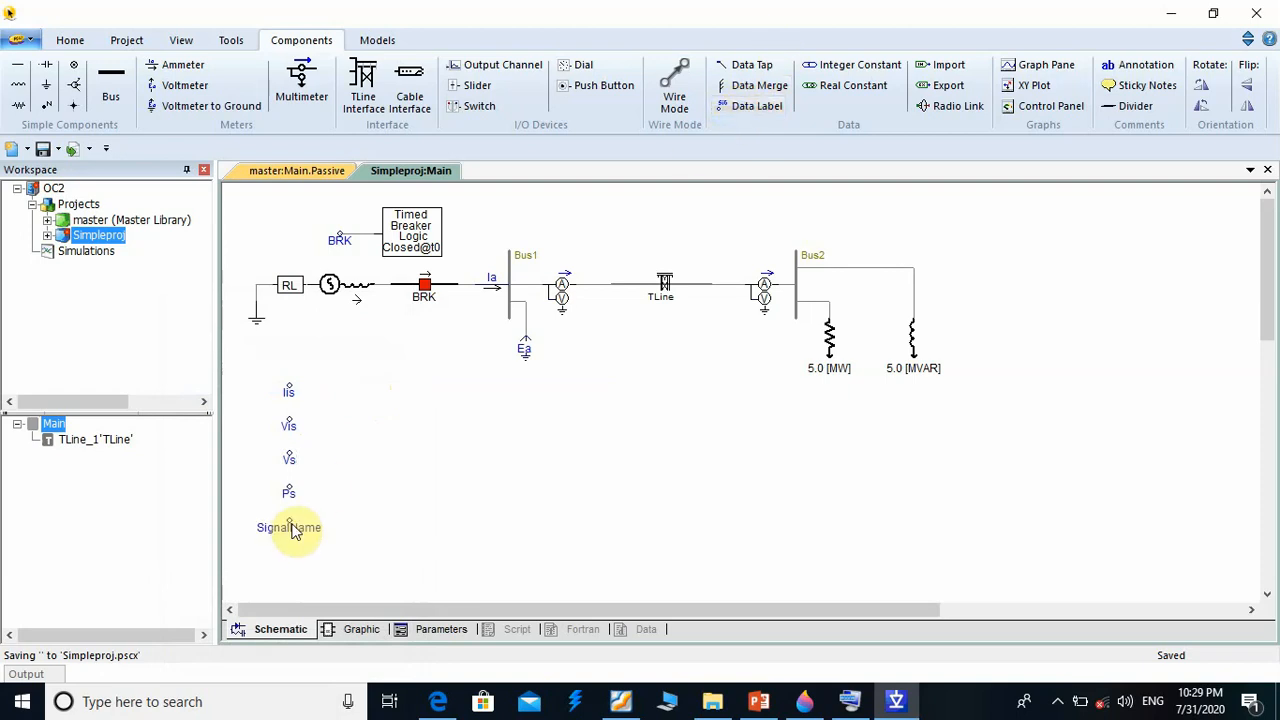
double_click(293, 530)
click(372, 405)
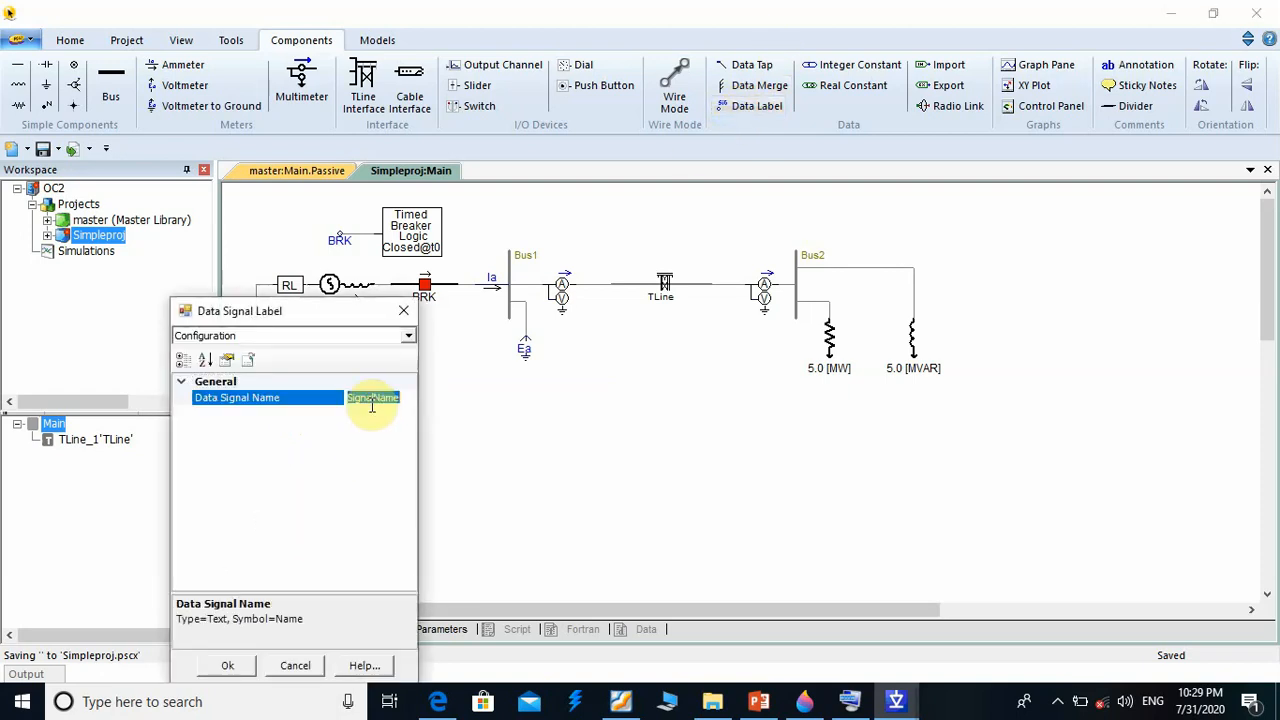
click(372, 405)
text(Qs)
key(Return)
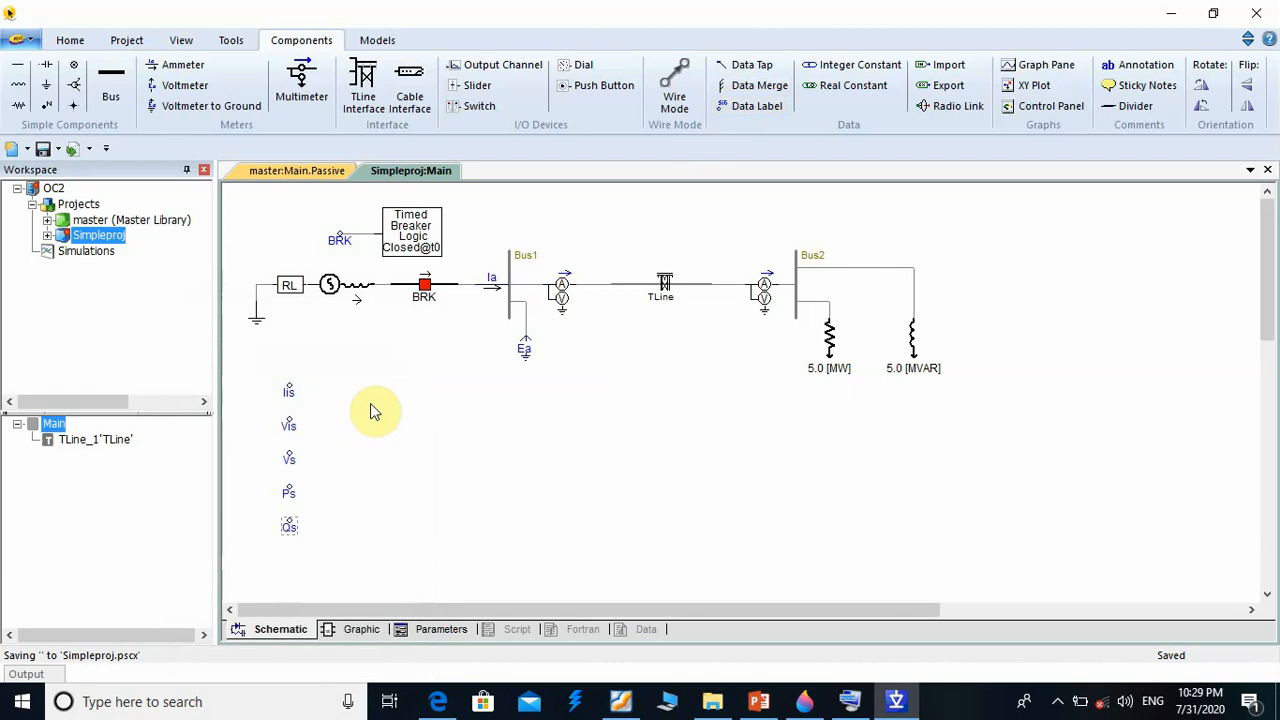
Place an output channel beside the Iis data label and wire its input to that label
click(492, 66)
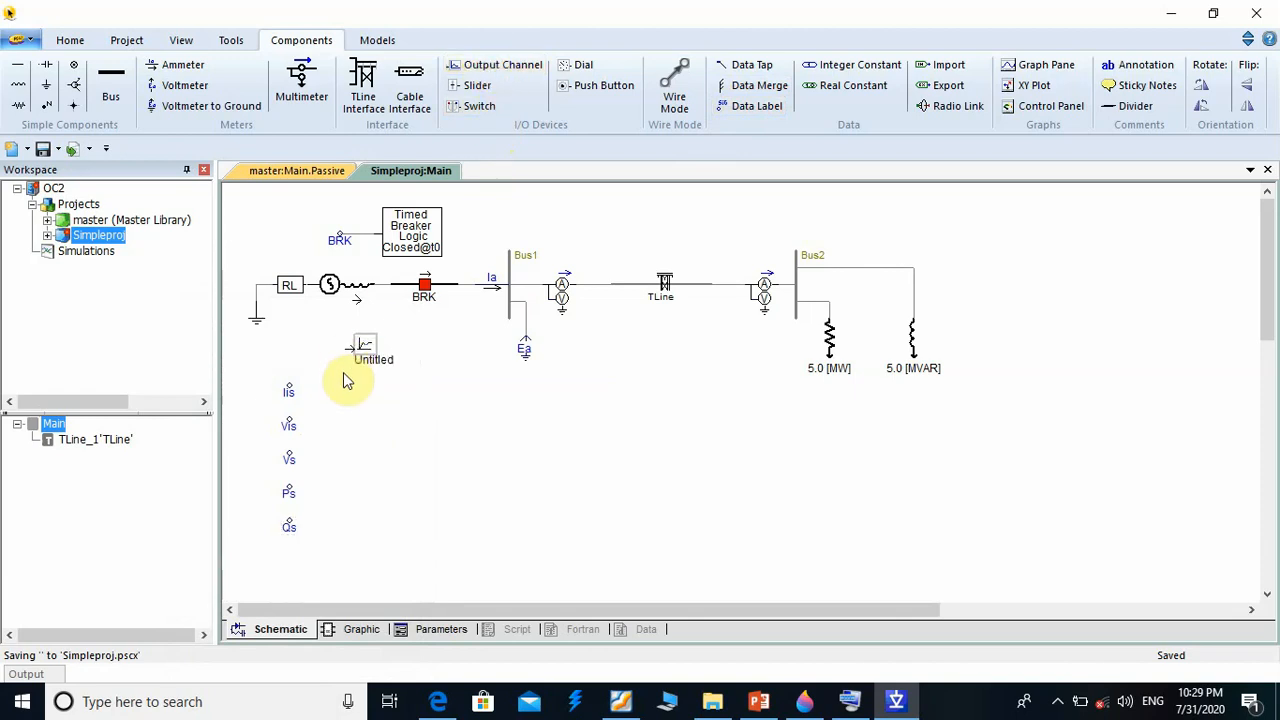
click(352, 380)
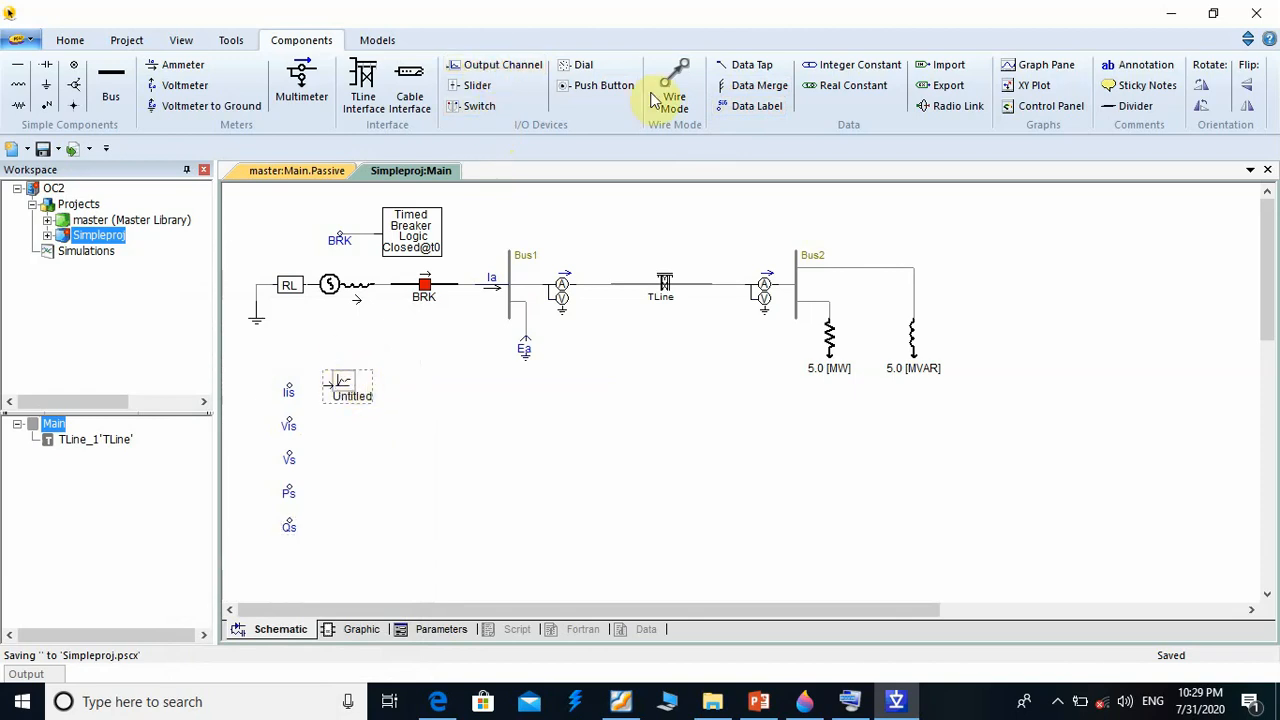
click(674, 88)
click(331, 385)
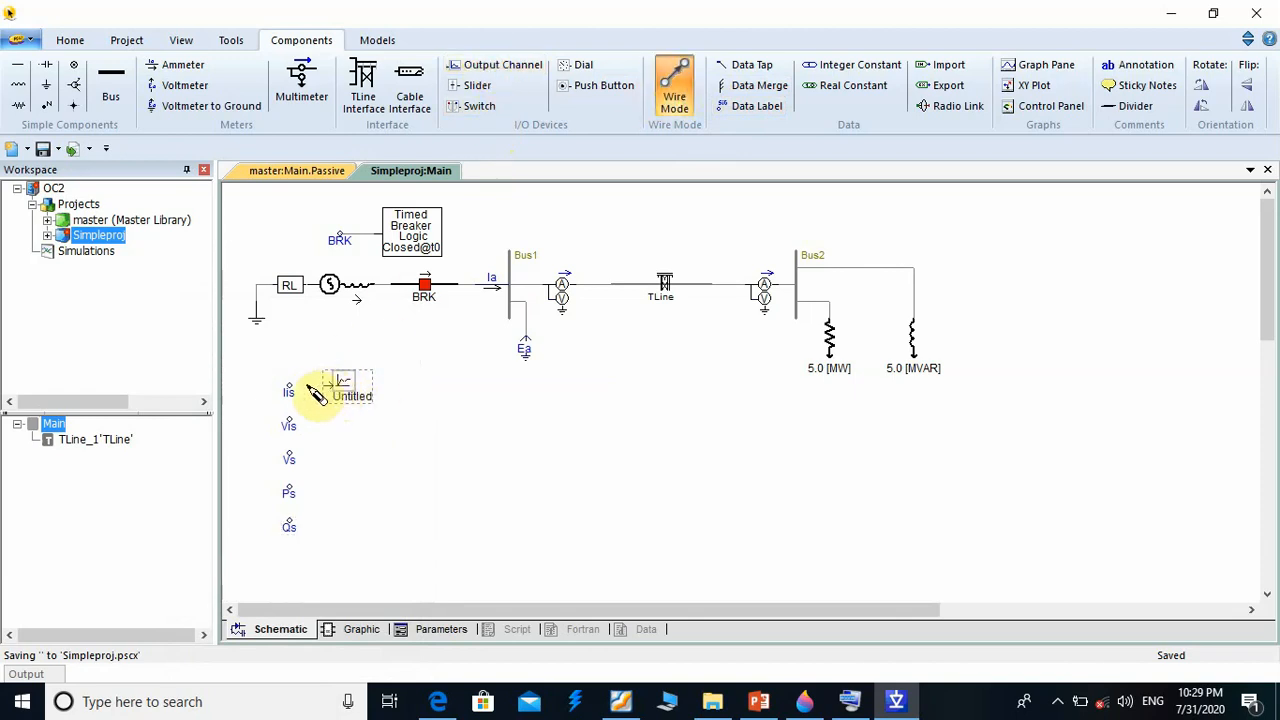
key(Escape)
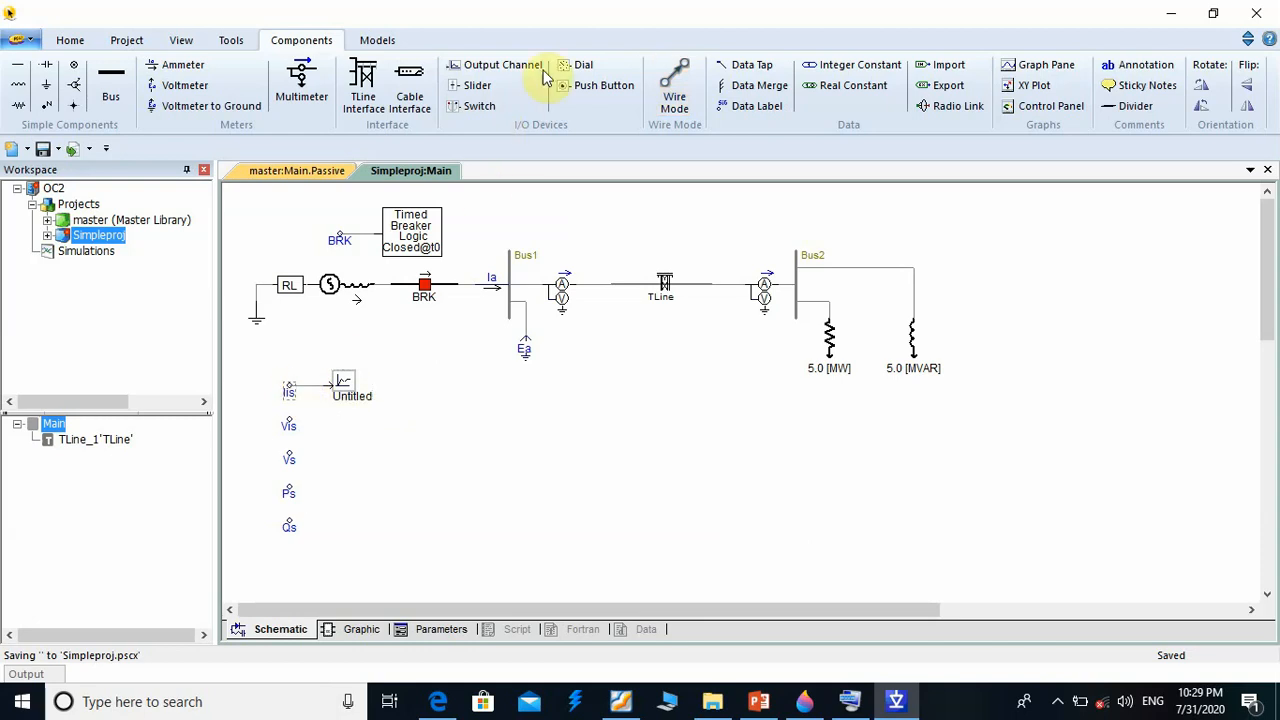
Place a second output channel beside the Vis data label and wire the two together
click(493, 72)
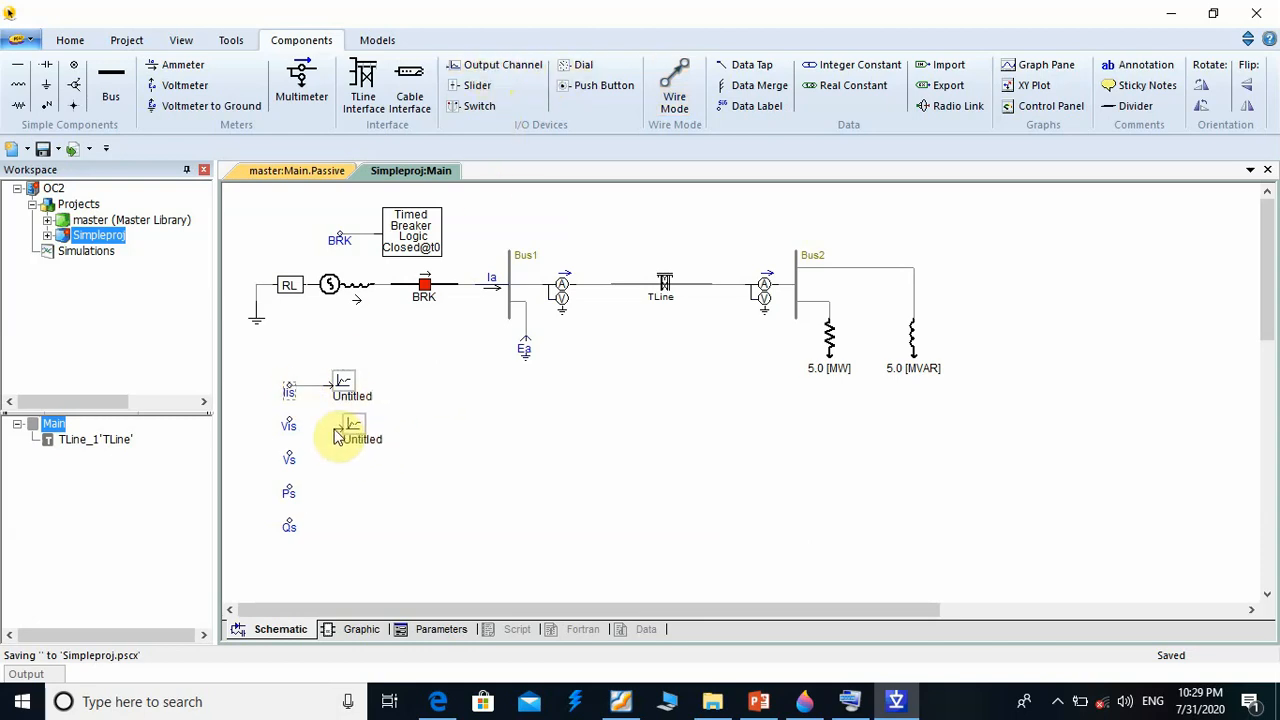
click(340, 426)
click(674, 85)
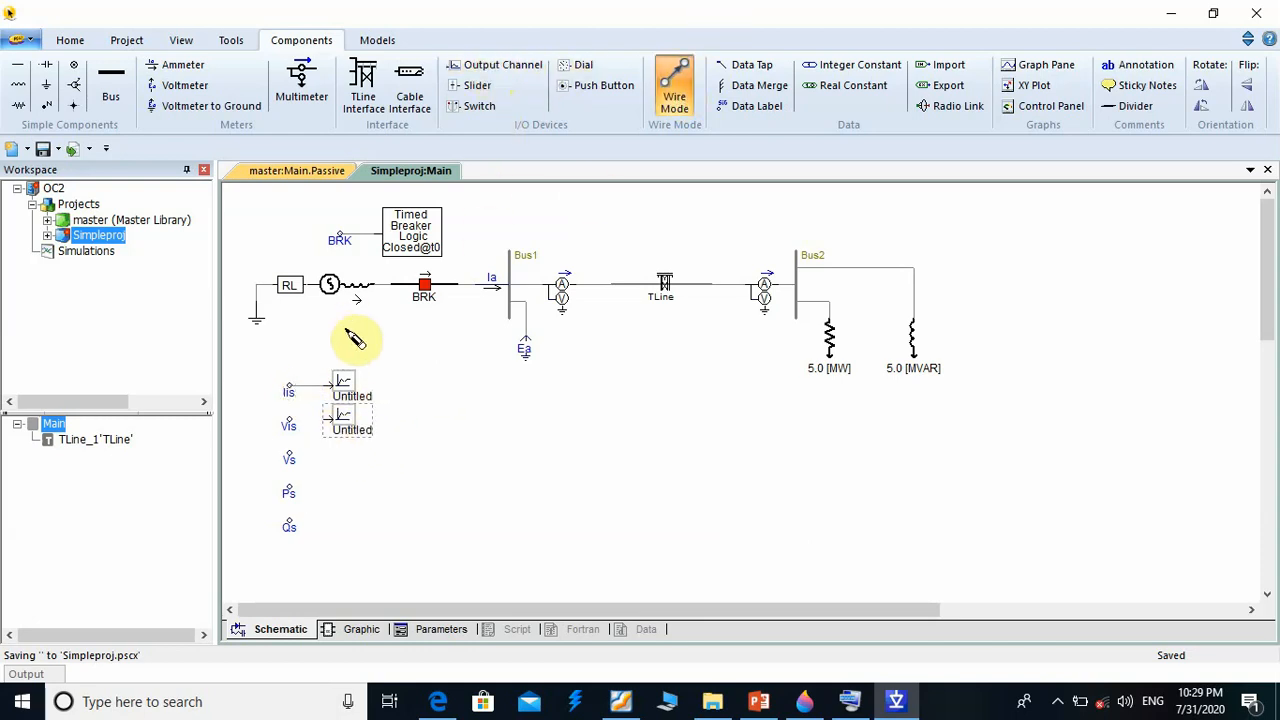
click(323, 421)
right_click(292, 421)
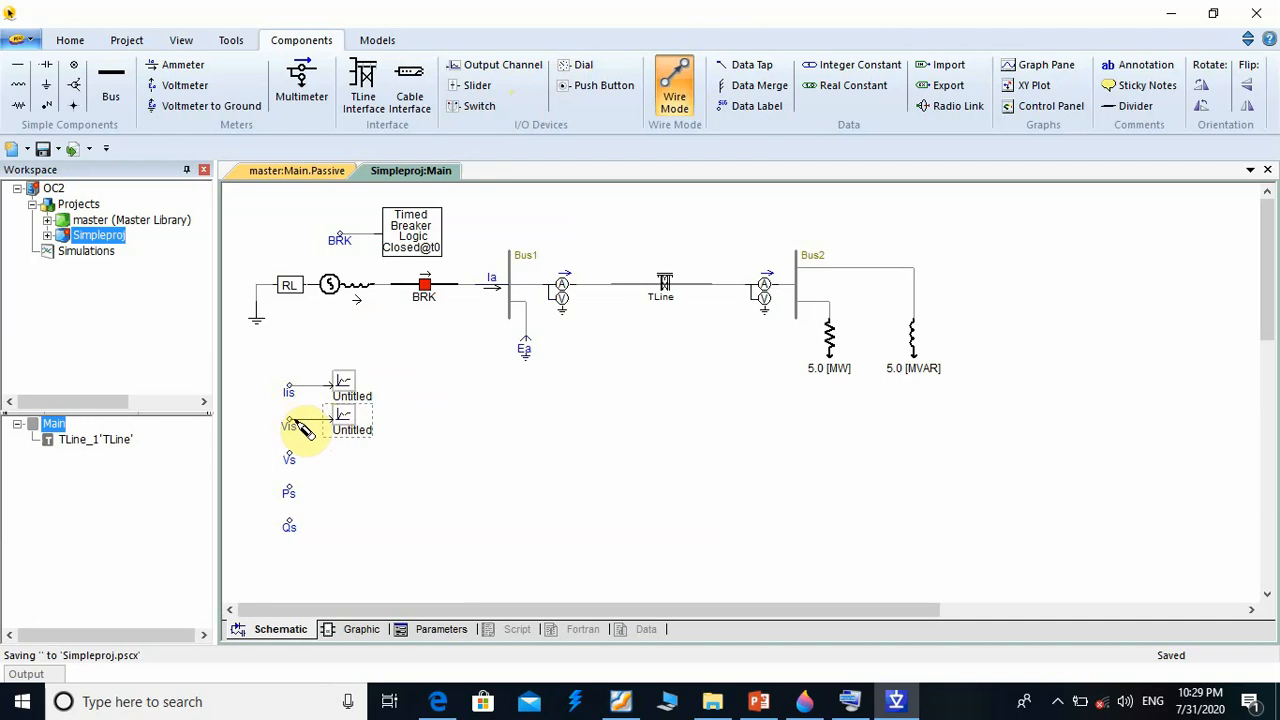
key(Escape)
Place a third output channel below the other two and align its input with the Vs data label
click(500, 65)
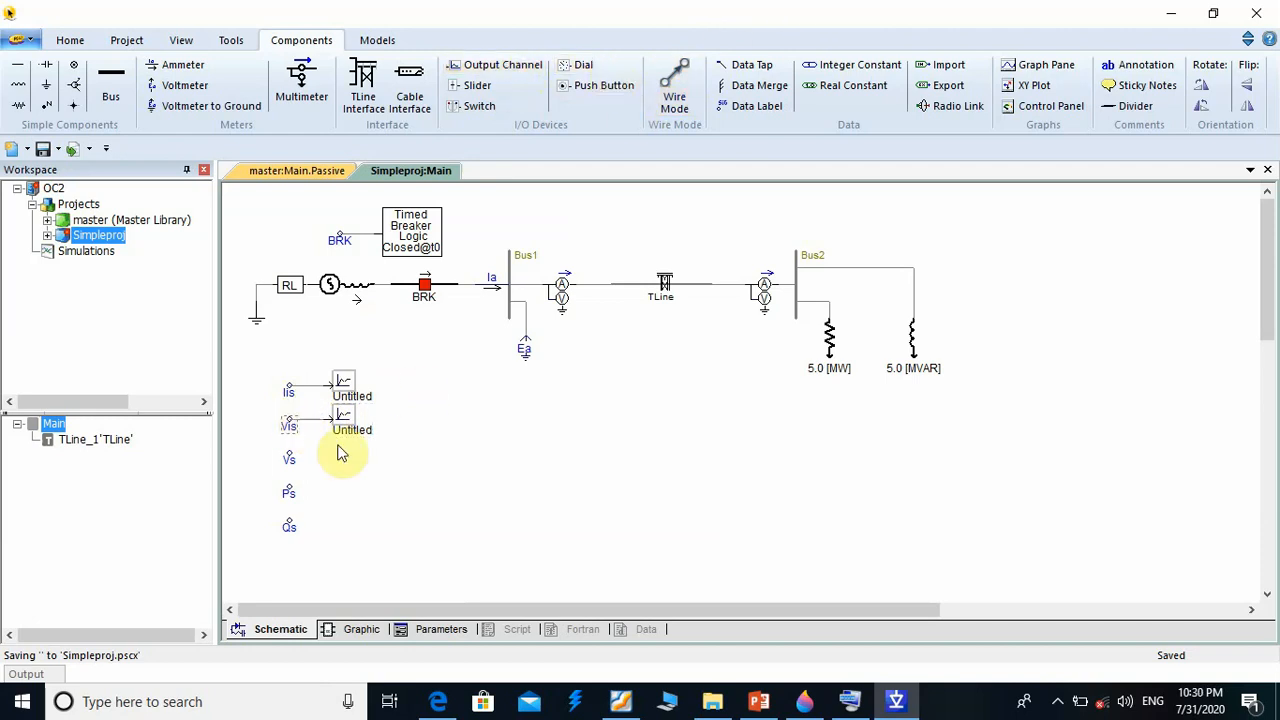
click(330, 474)
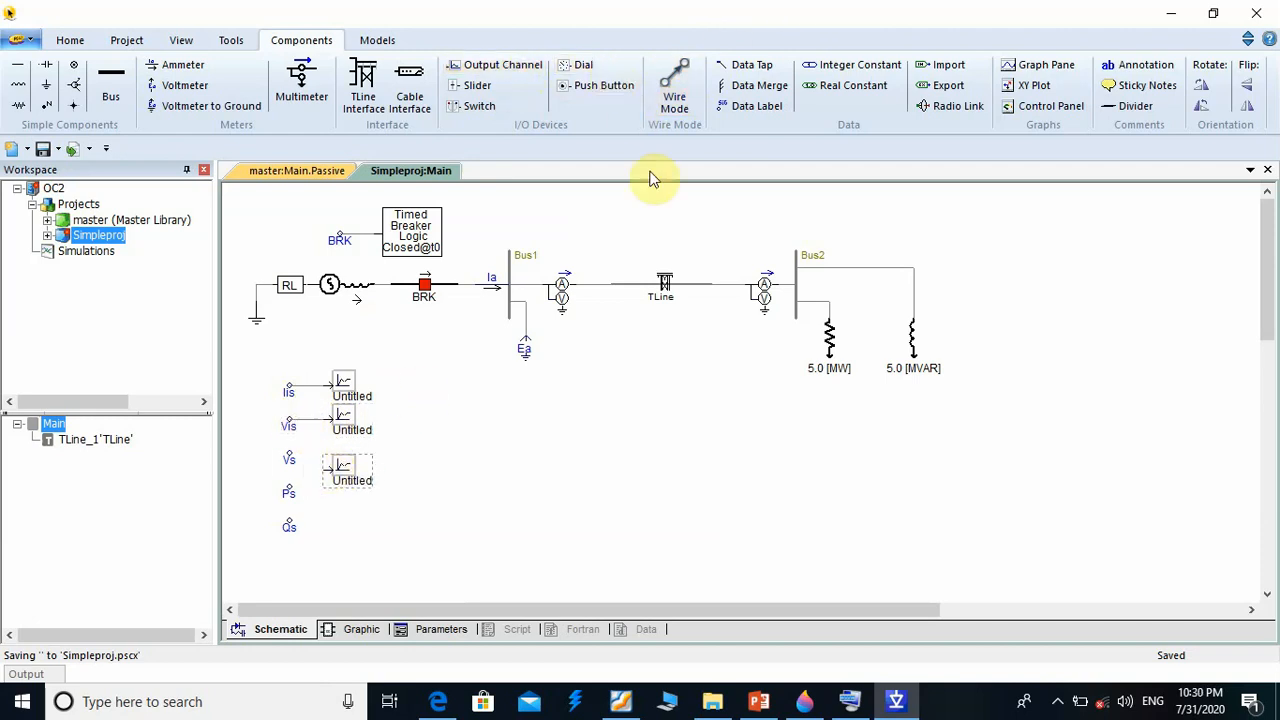
click(674, 85)
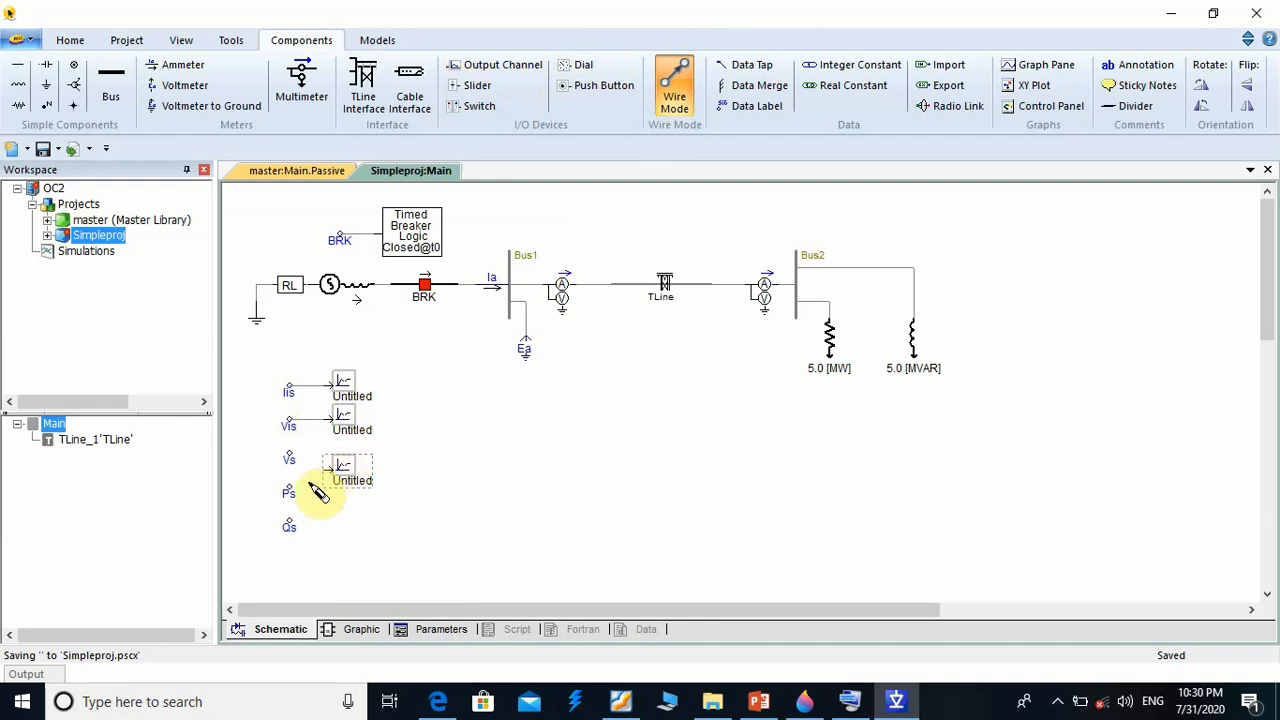
key(Escape)
drag(347, 466, 347, 452)
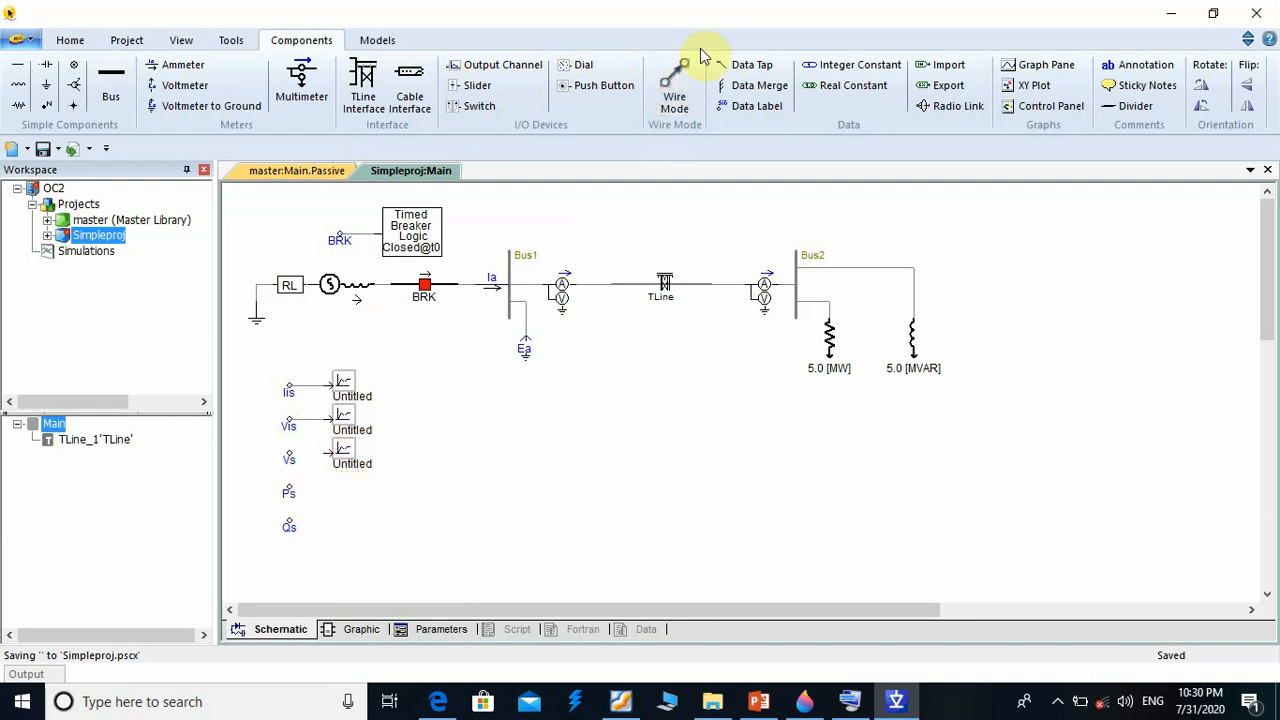
click(674, 85)
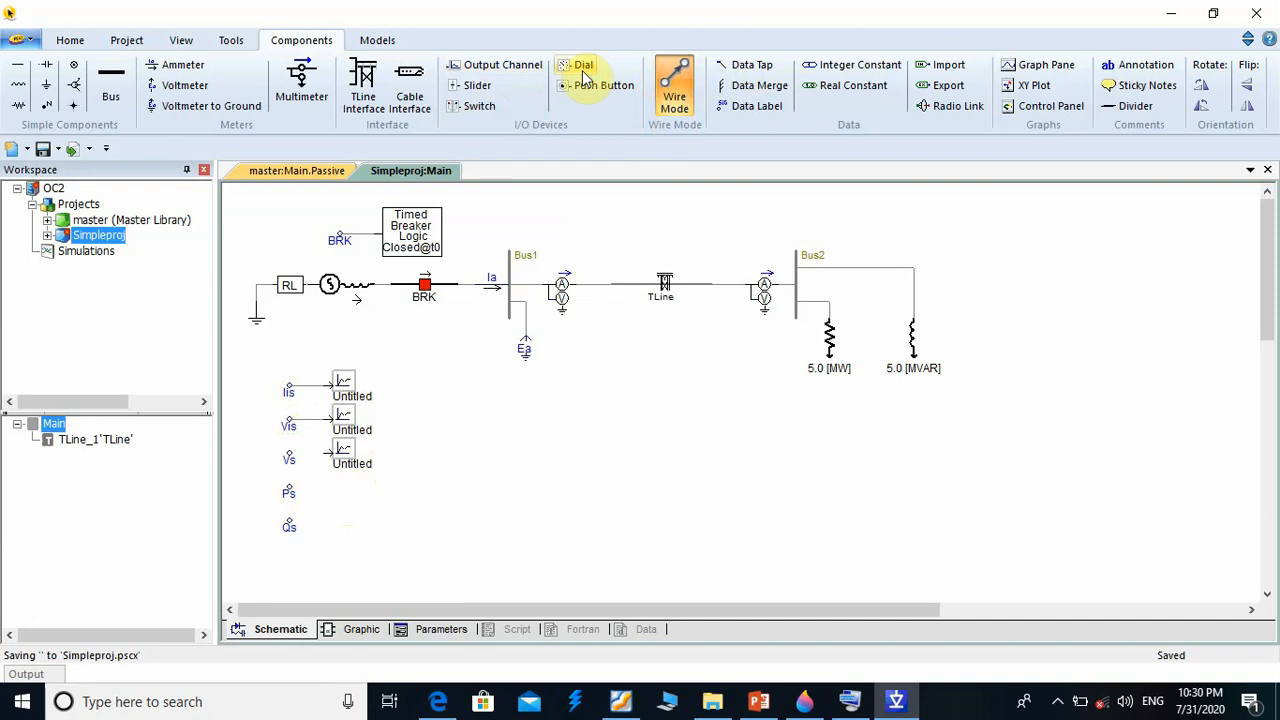
Place two more output channels, one beside the Ps data label and one beside Qs
click(495, 64)
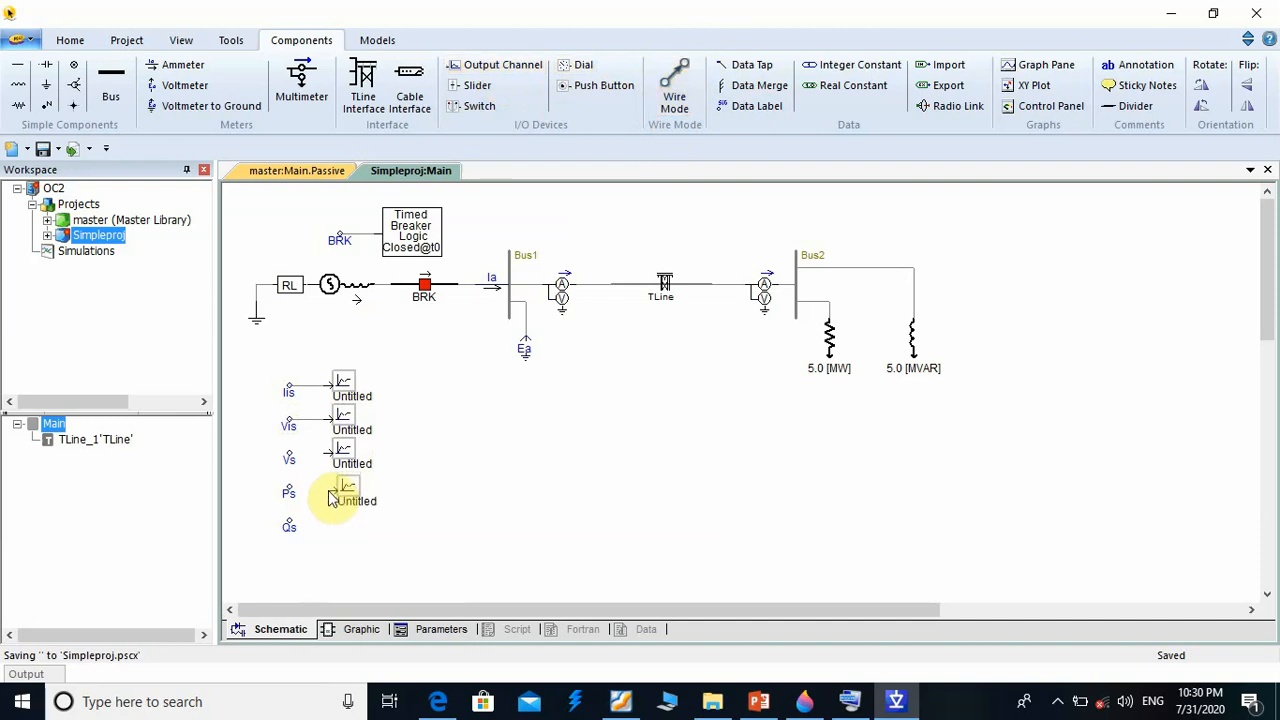
click(329, 495)
click(462, 72)
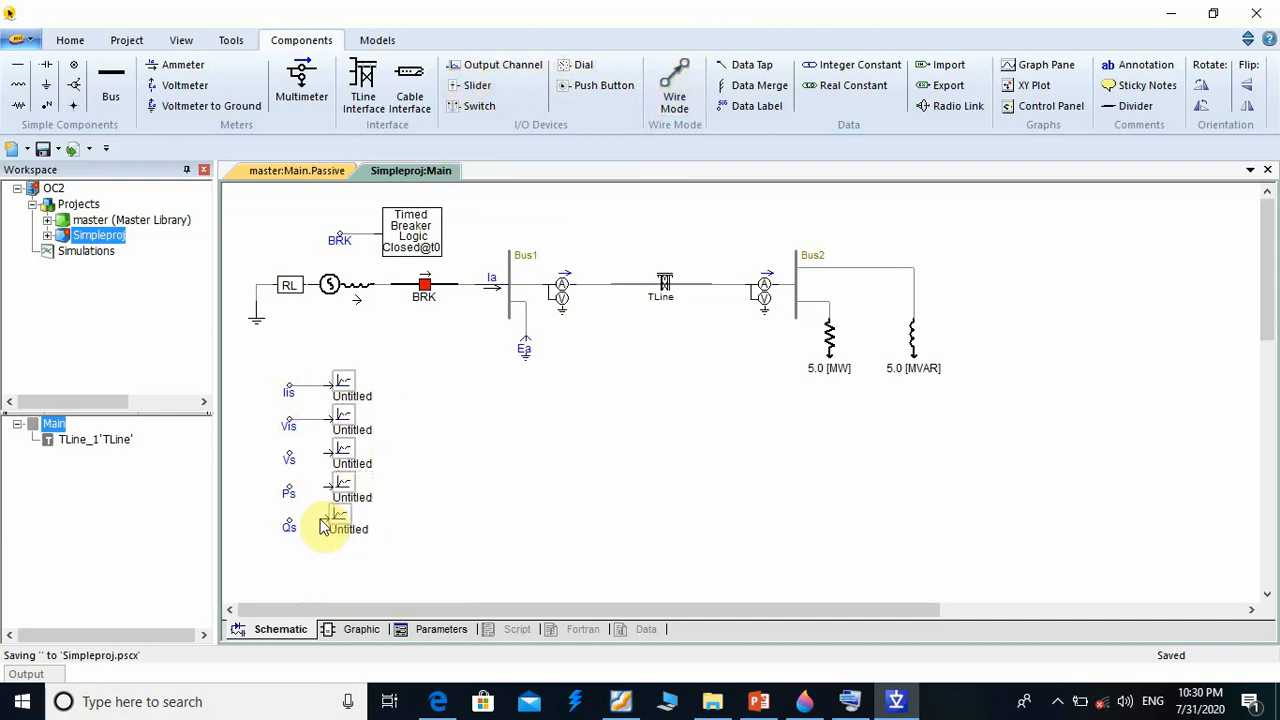
click(329, 528)
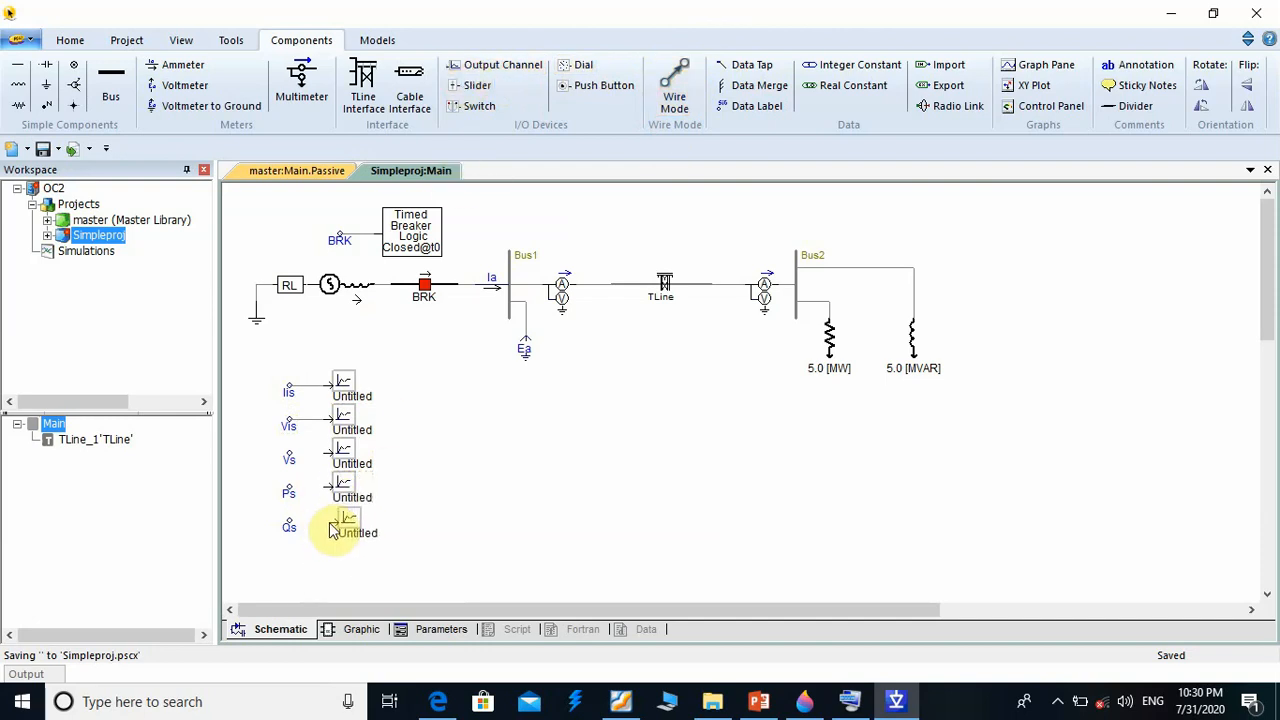
Wire the Vs data label to the input of the output channel beside it
click(668, 88)
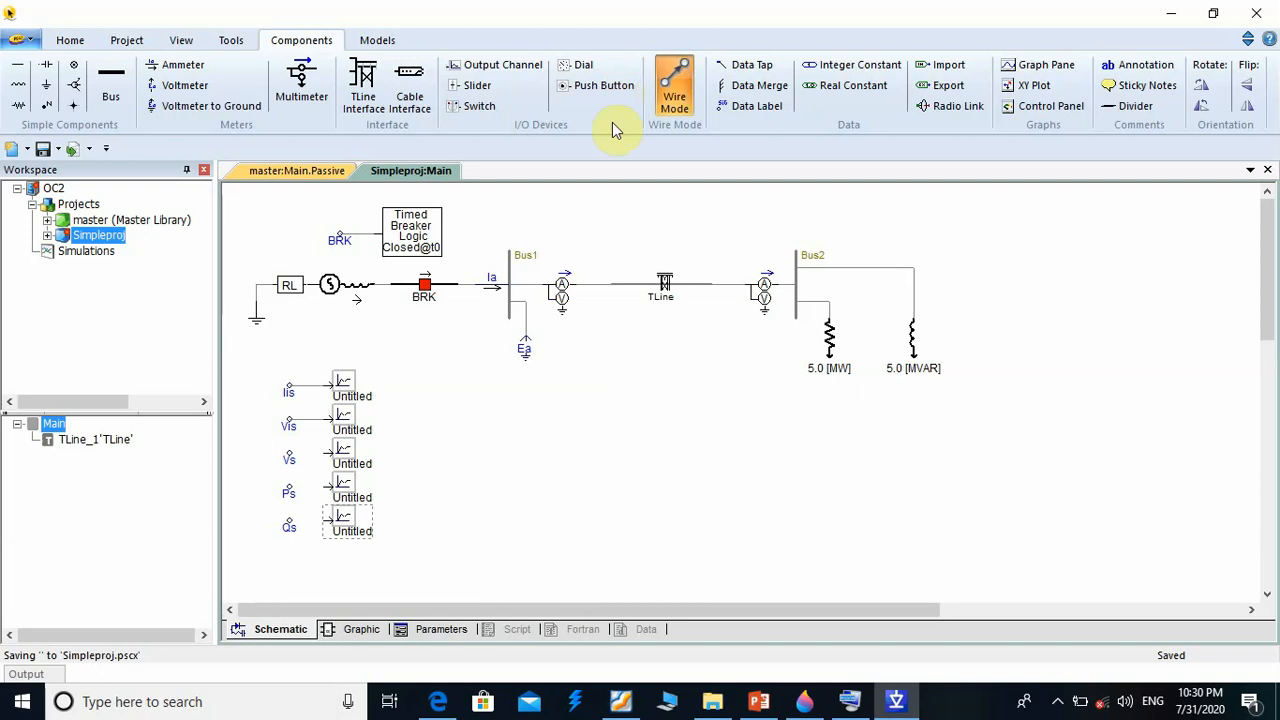
click(290, 454)
click(323, 454)
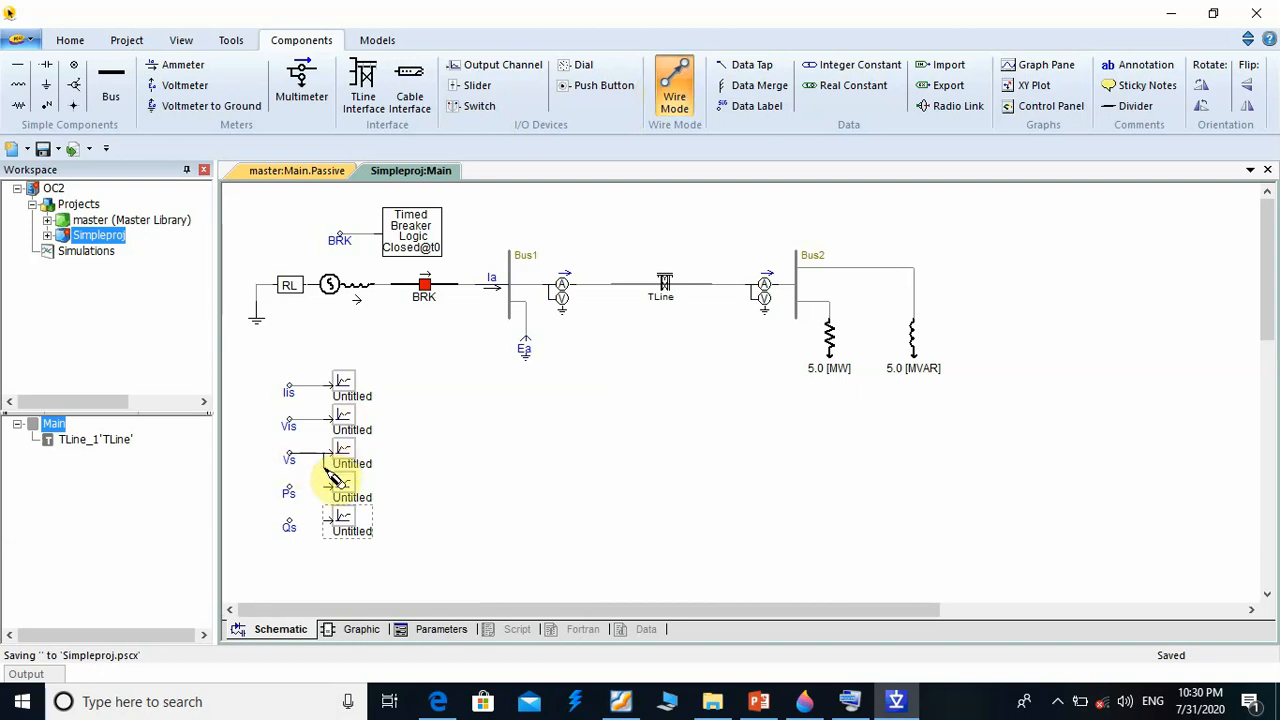
key(Escape)
Wire the Ps and Qs data labels to the inputs of the output channels beside them
click(675, 88)
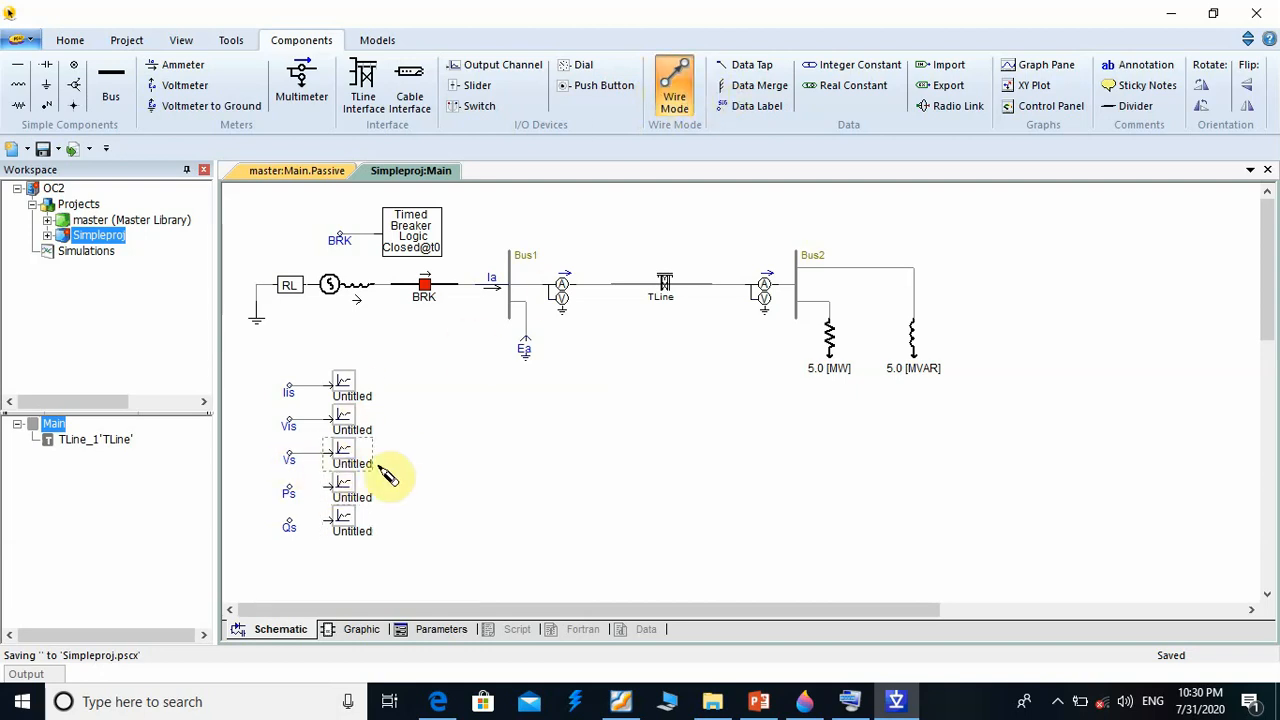
click(290, 488)
click(325, 488)
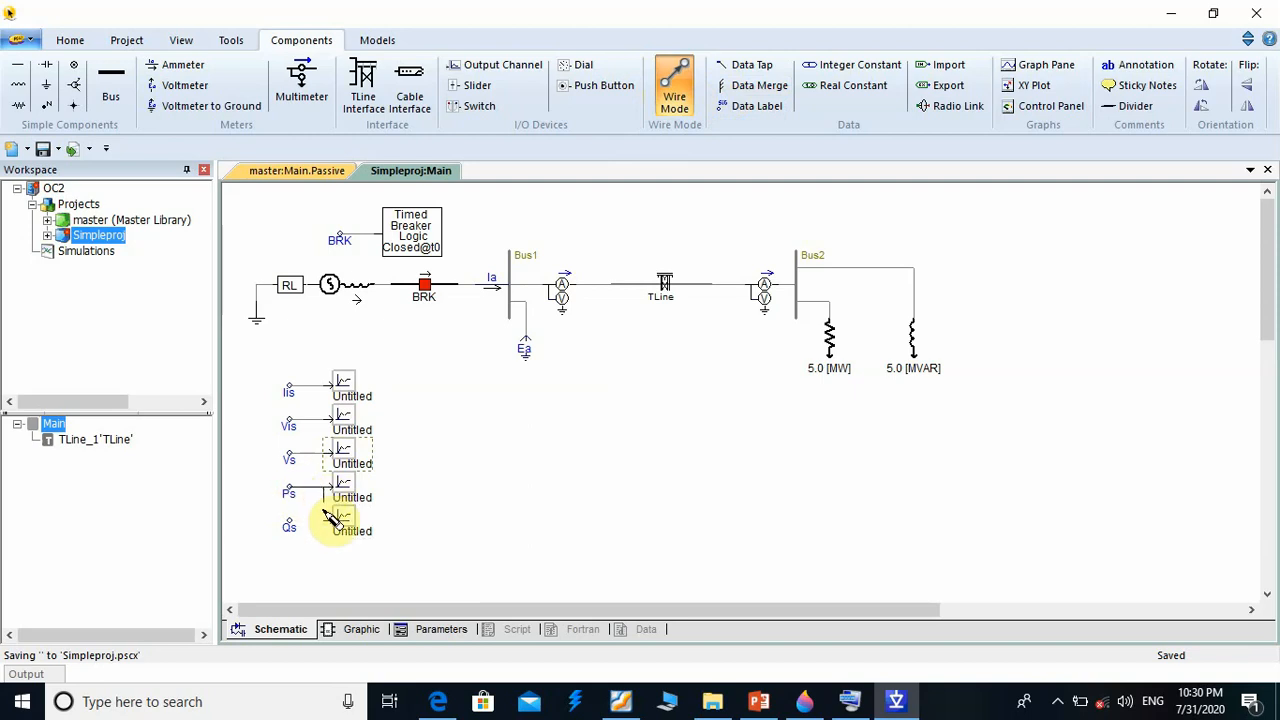
key(Escape)
click(673, 100)
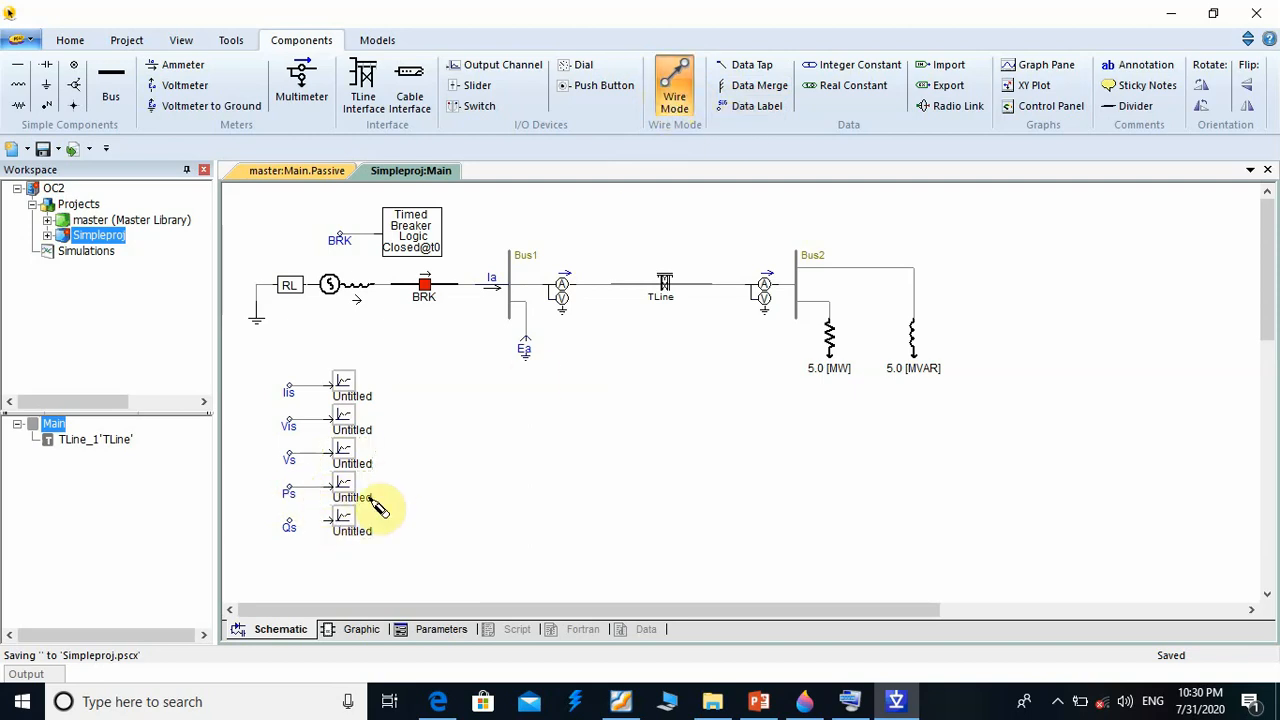
click(330, 530)
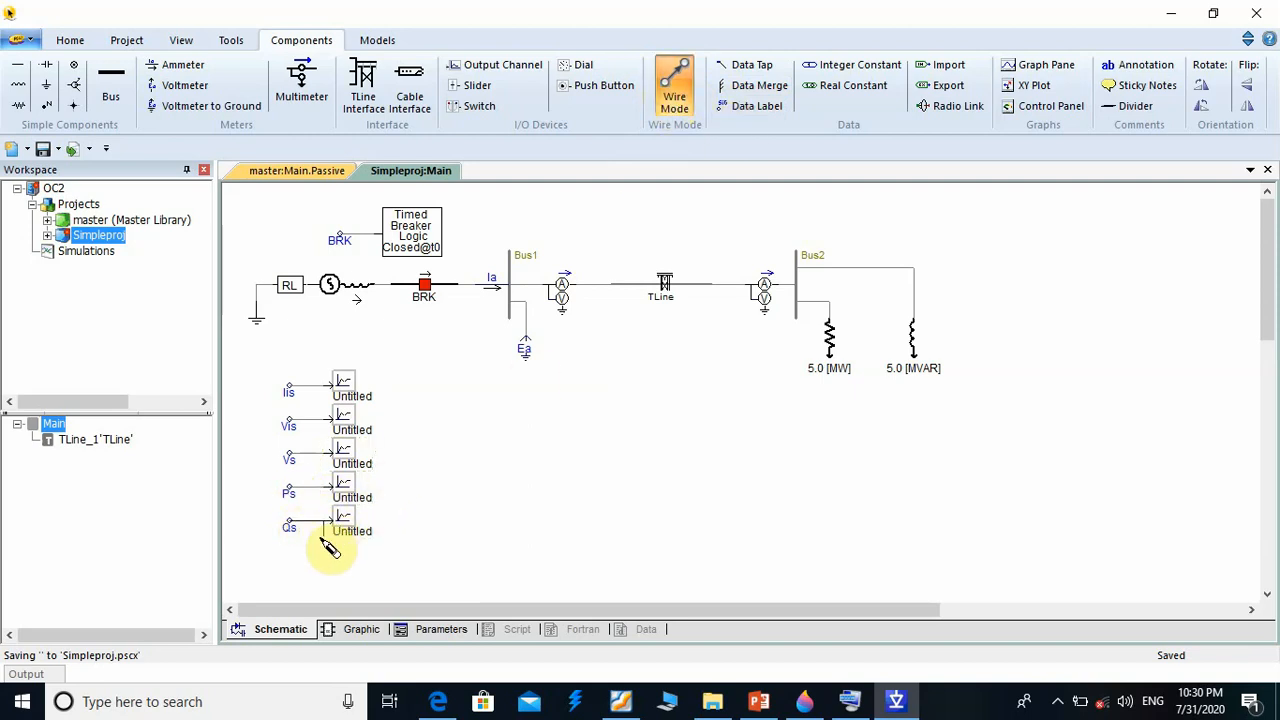
key(Escape)
Set the title of the output channel wired to the Iis data label to Iis
double_click(352, 390)
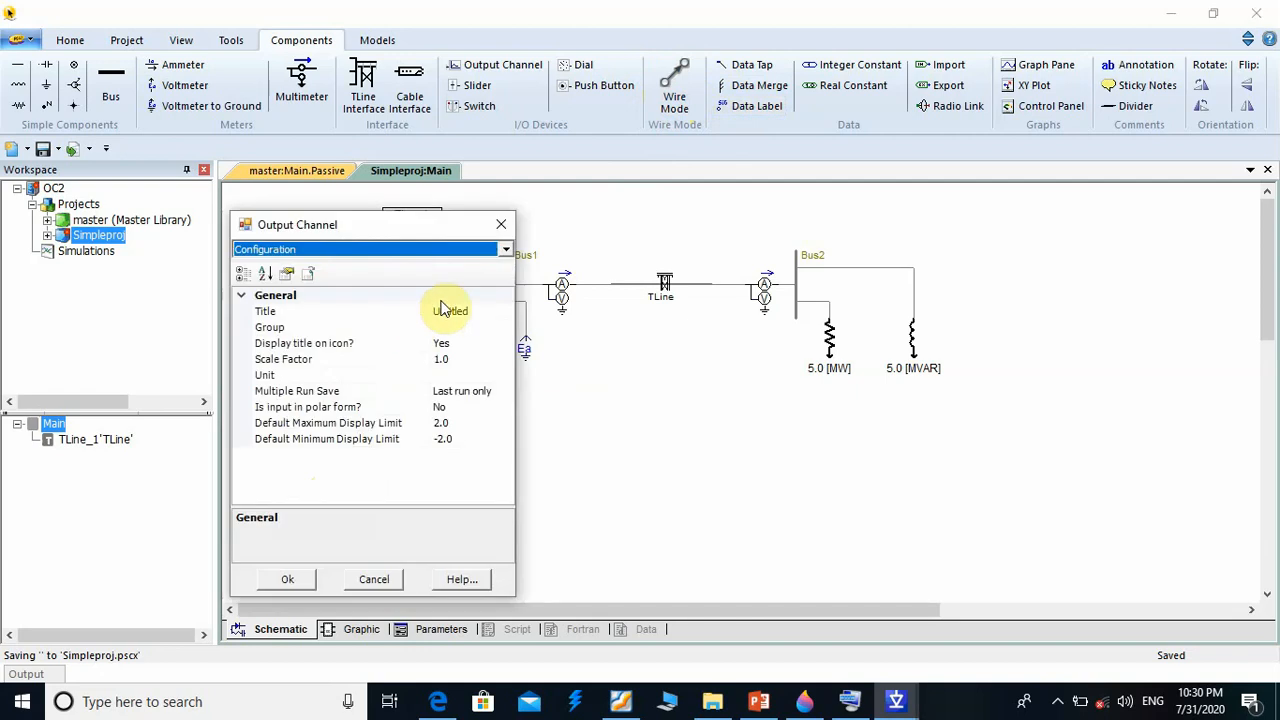
click(458, 308)
text(I)
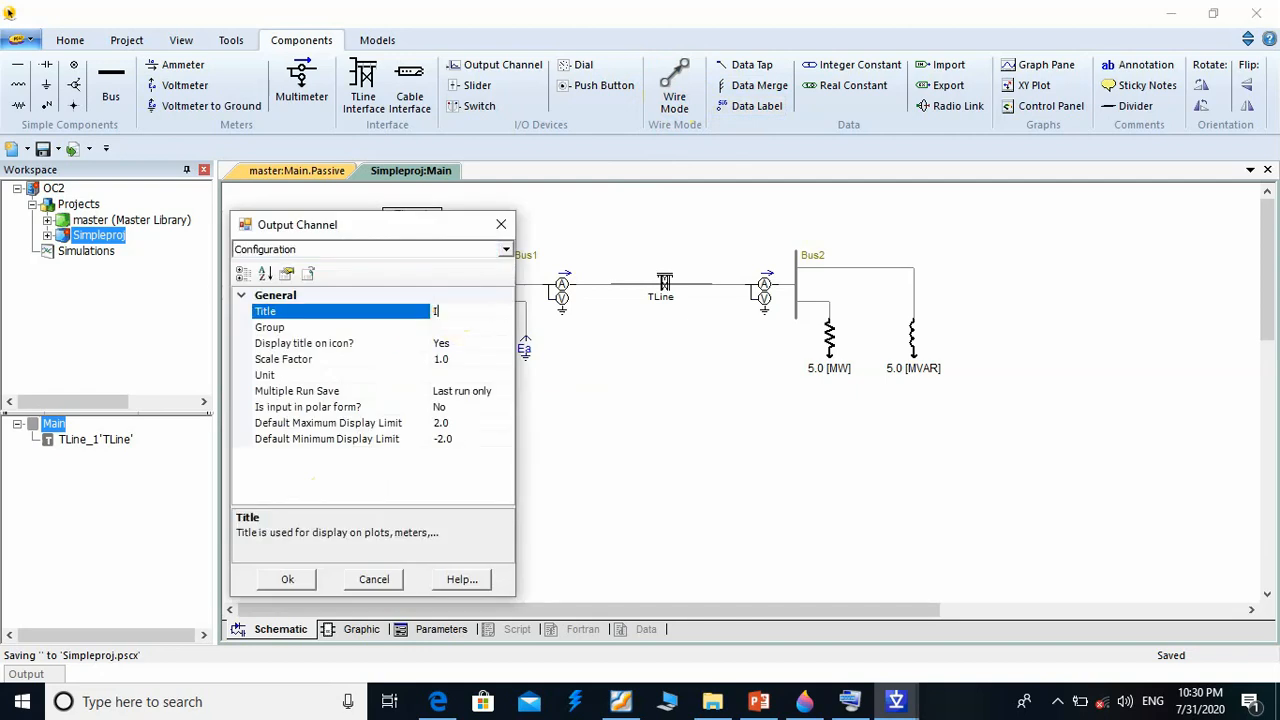
text(is)
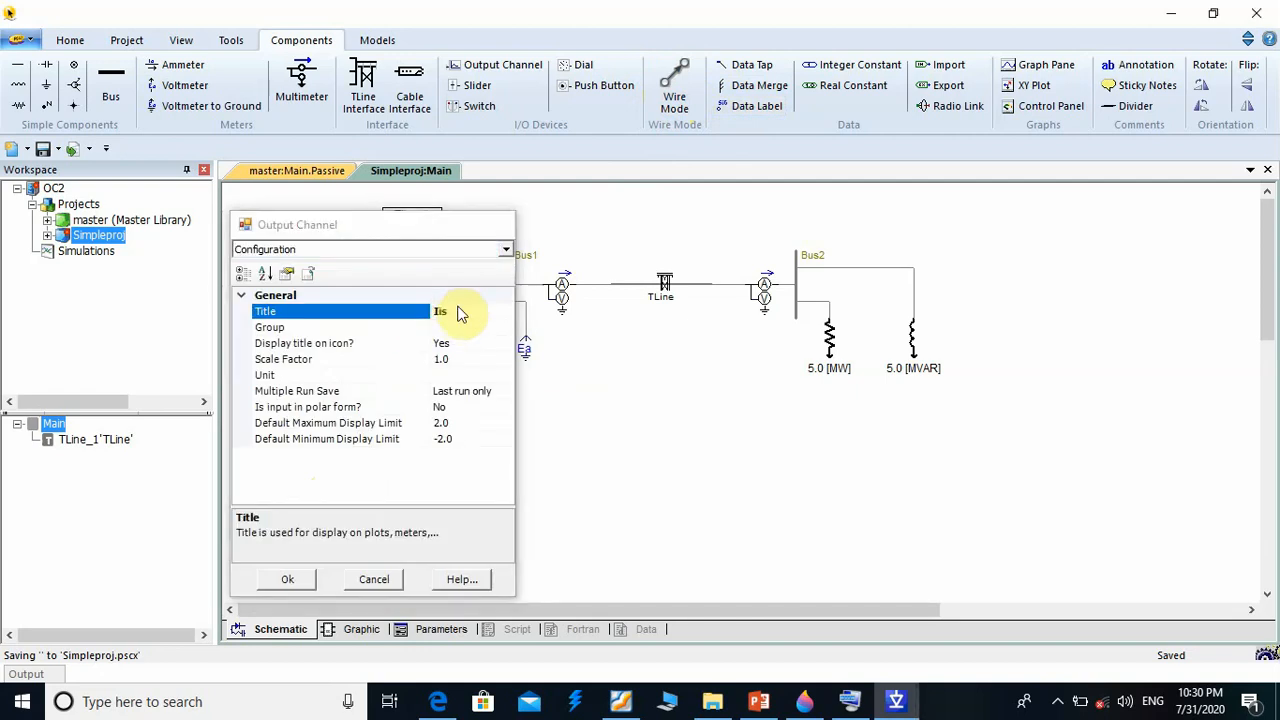
key(Return)
Title the output channel wired to the Vis data label Vis
double_click(343, 418)
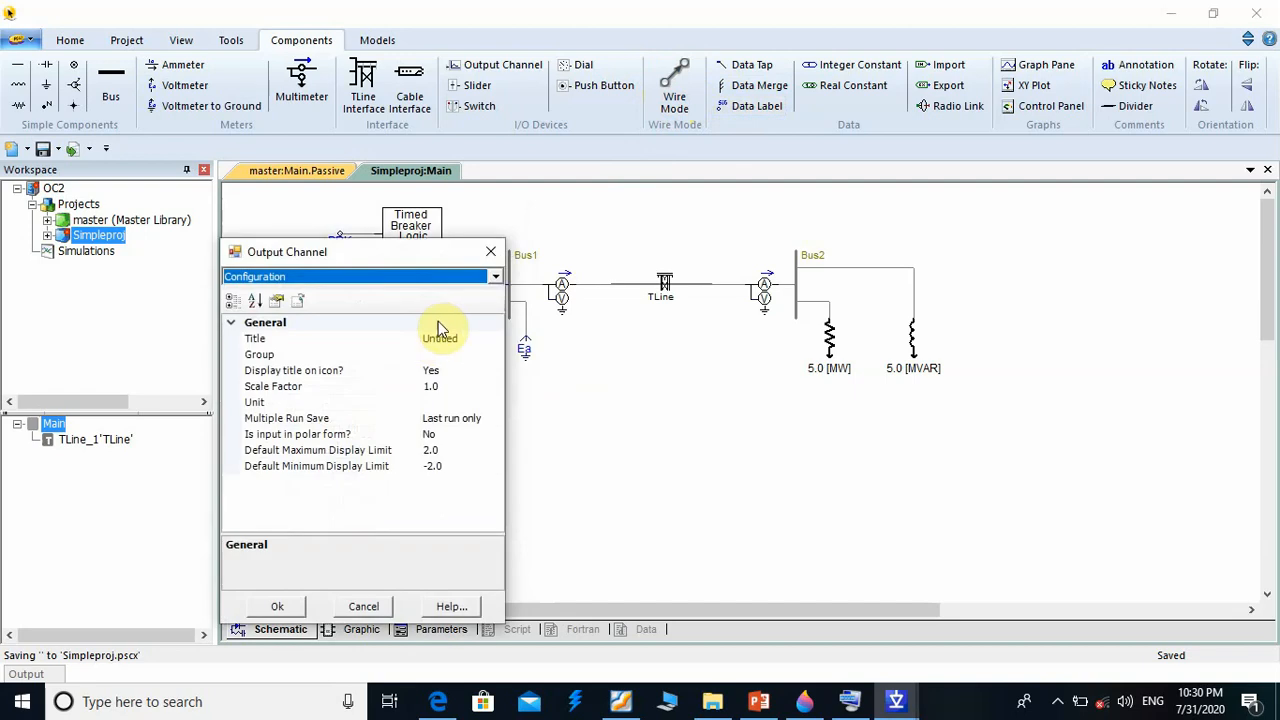
click(440, 339)
text(Vis)
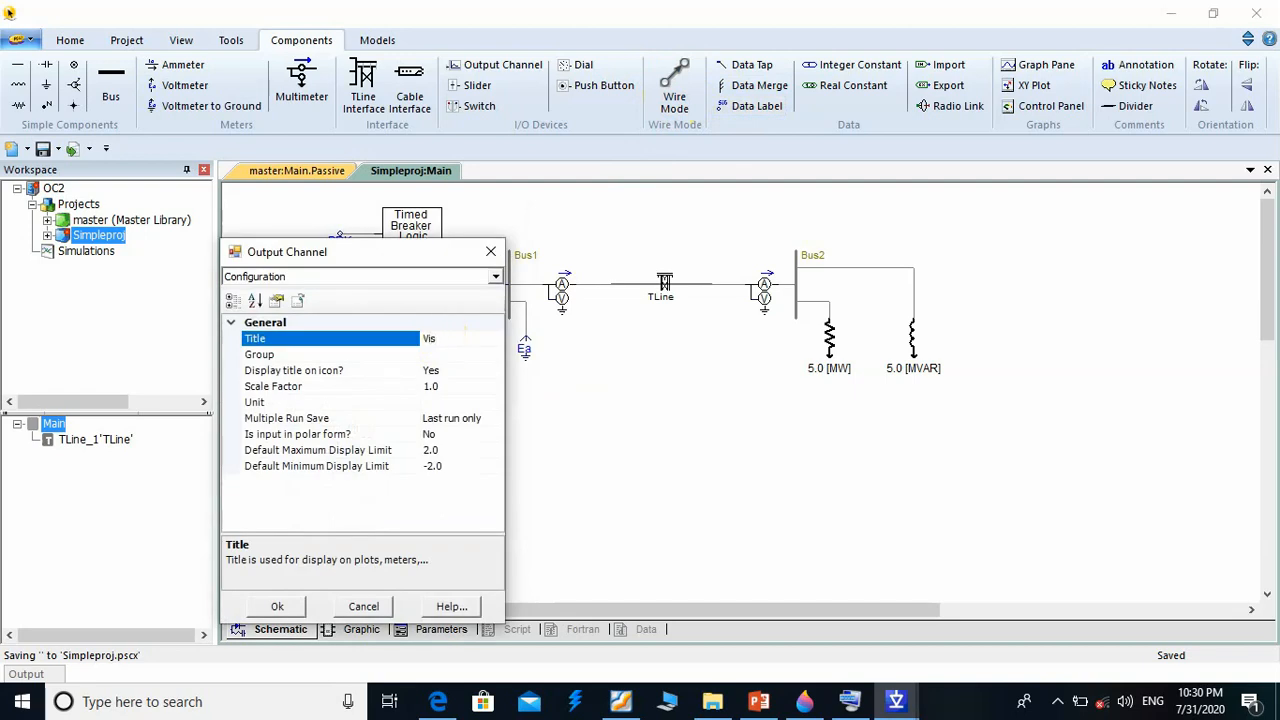
key(Return)
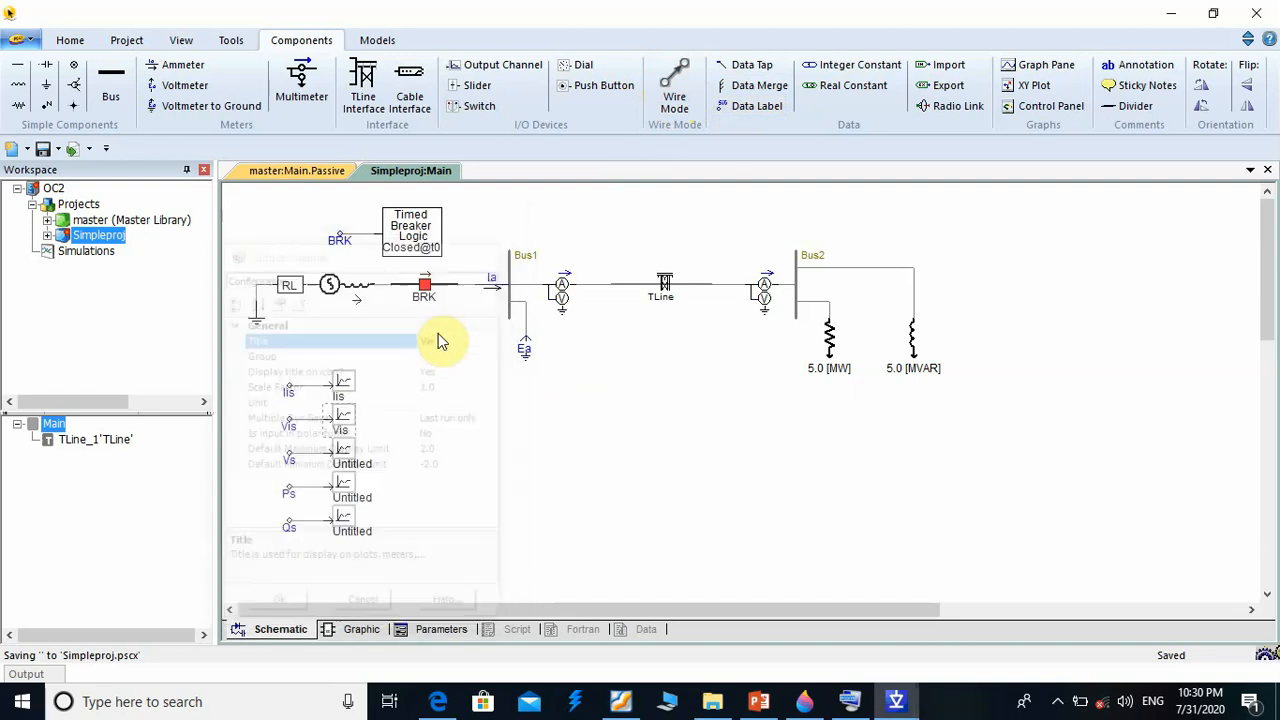
Change the title of the output channel on the Vs signal to Vs
double_click(350, 455)
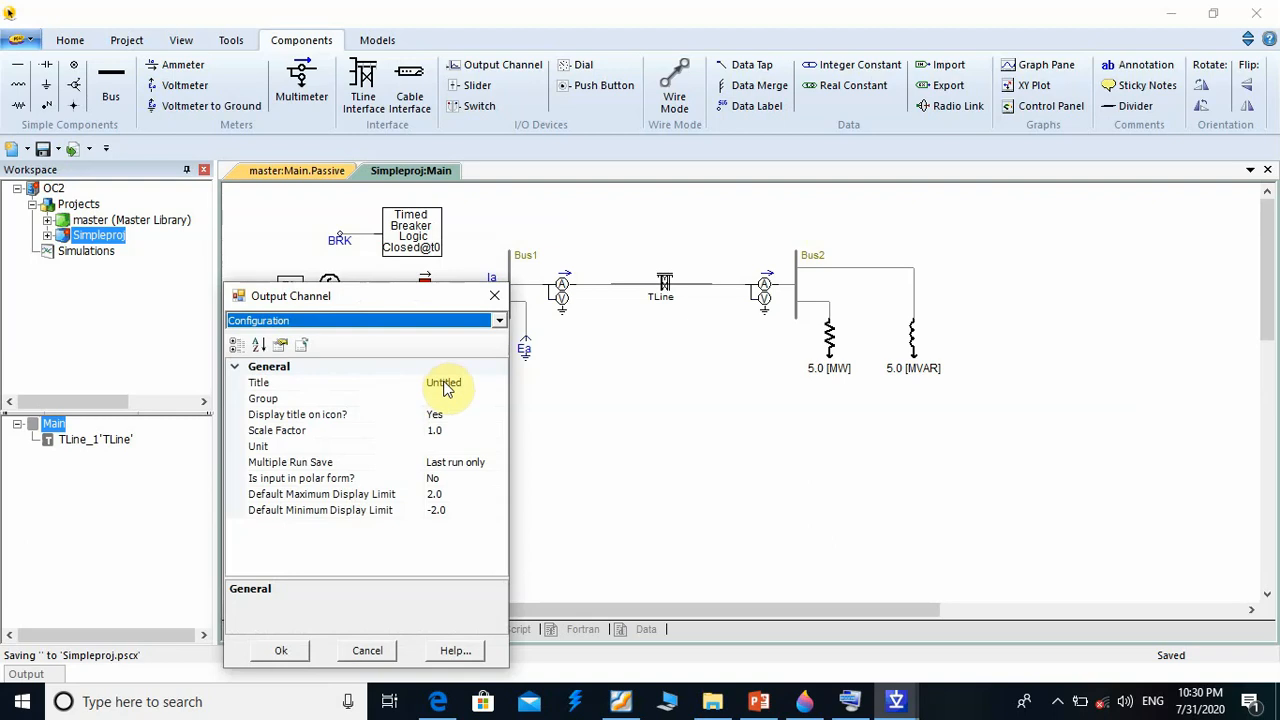
click(445, 384)
text(V)
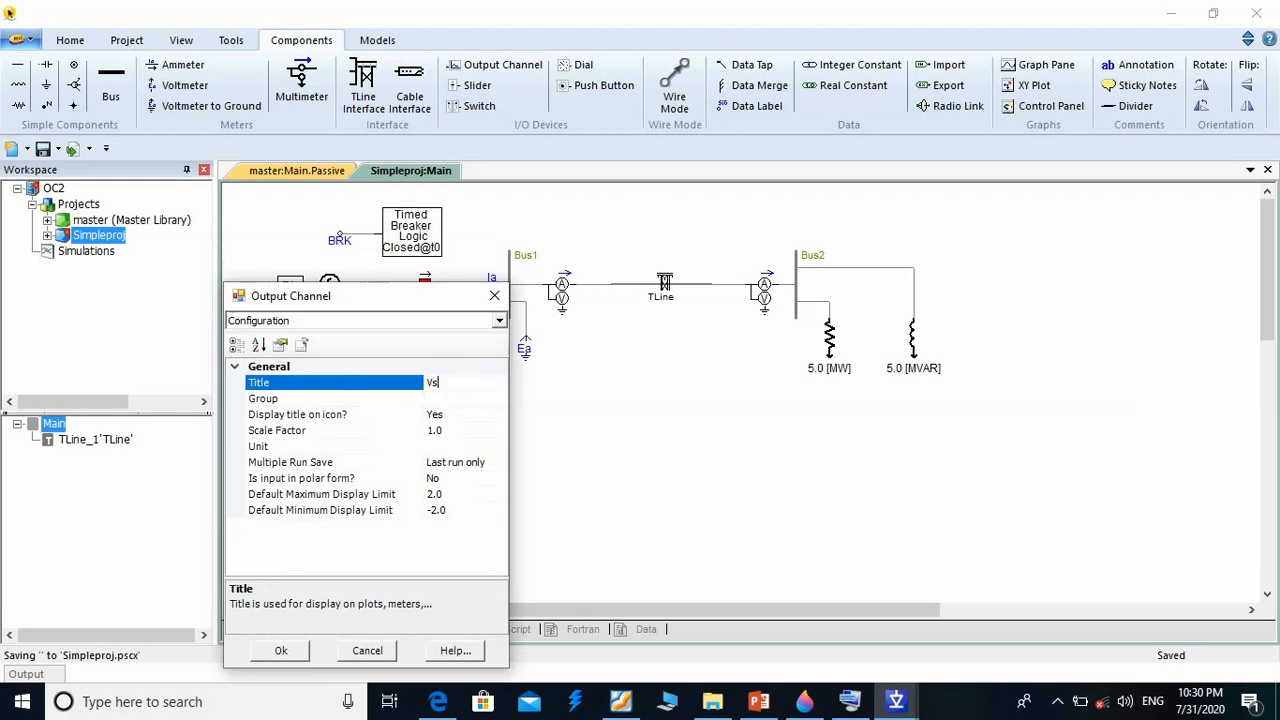
text(s)
key(Return)
Give the output channel connected to the Ps data label the title Ps
double_click(352, 494)
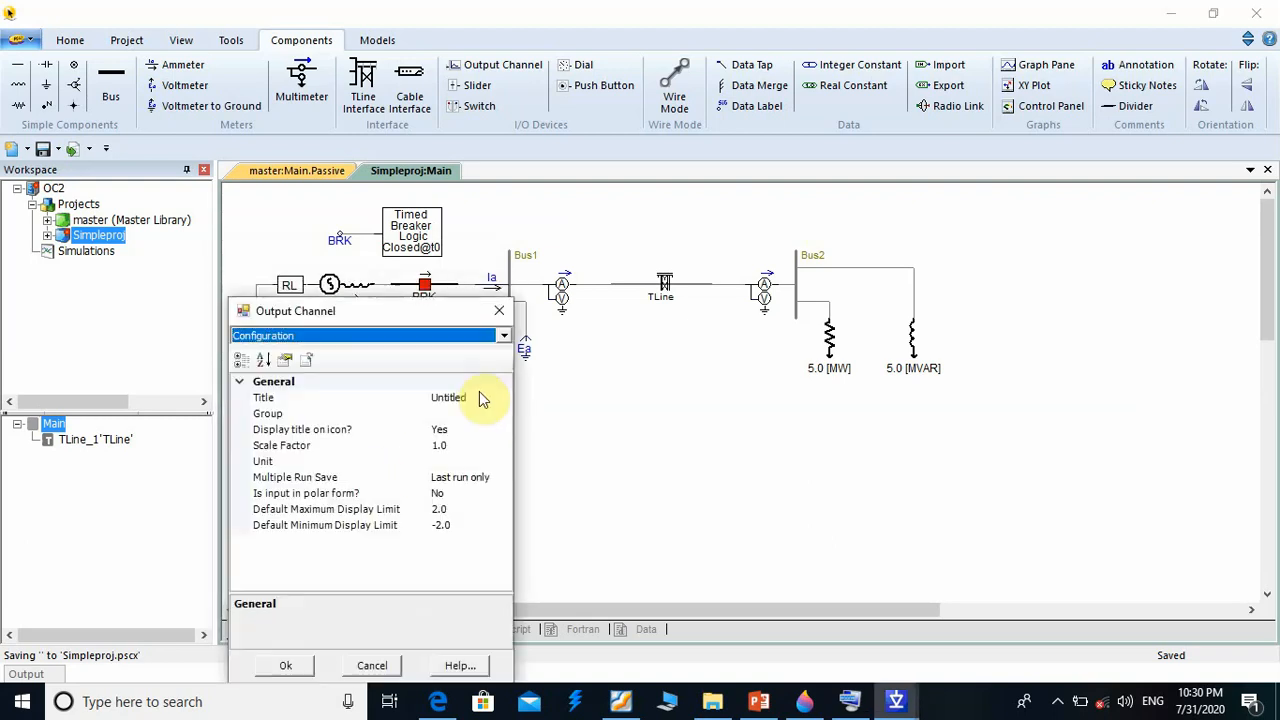
click(478, 398)
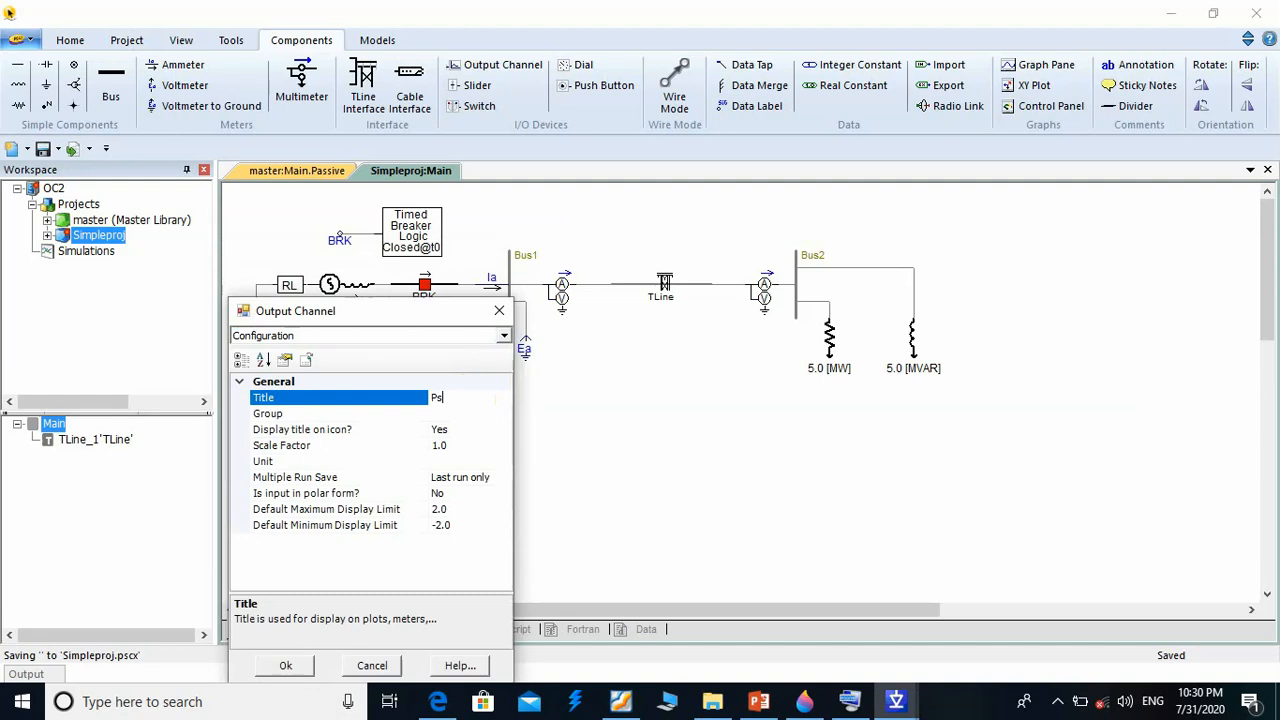
text(Ps)
key(Return)
Set the title of the last output channel, wired to the Qs data label, to Qs
click(346, 528)
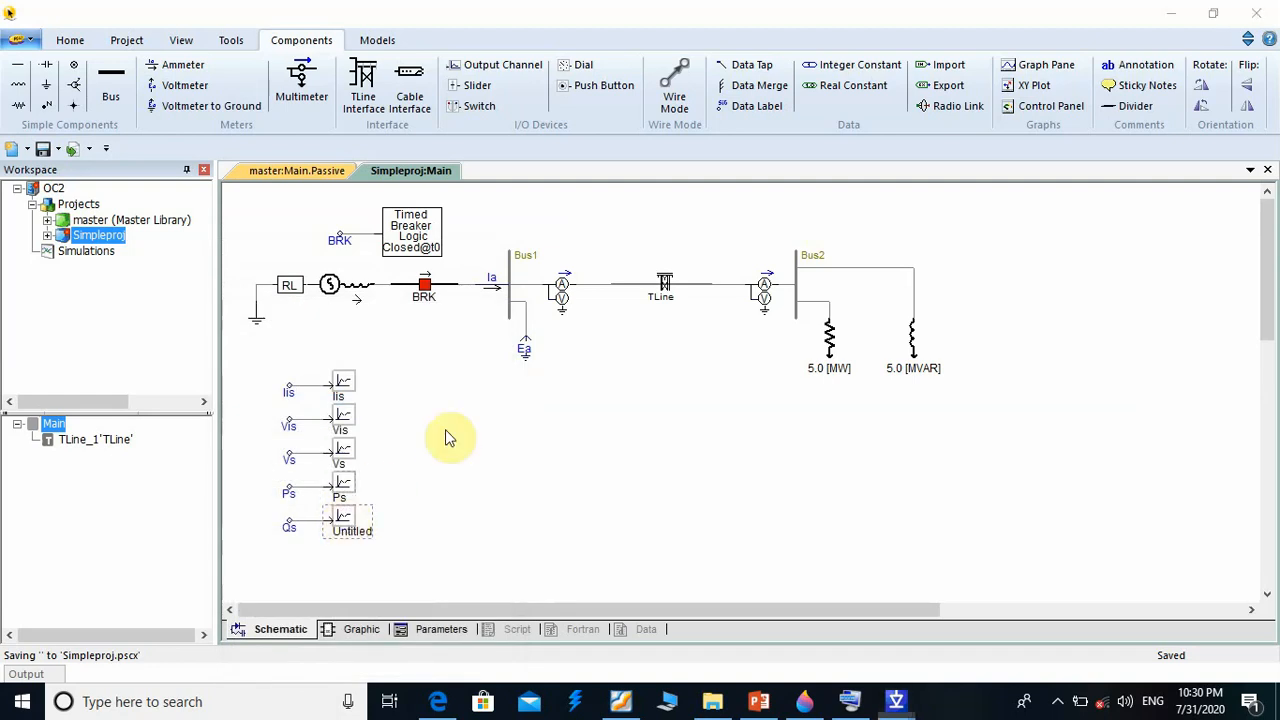
click(460, 398)
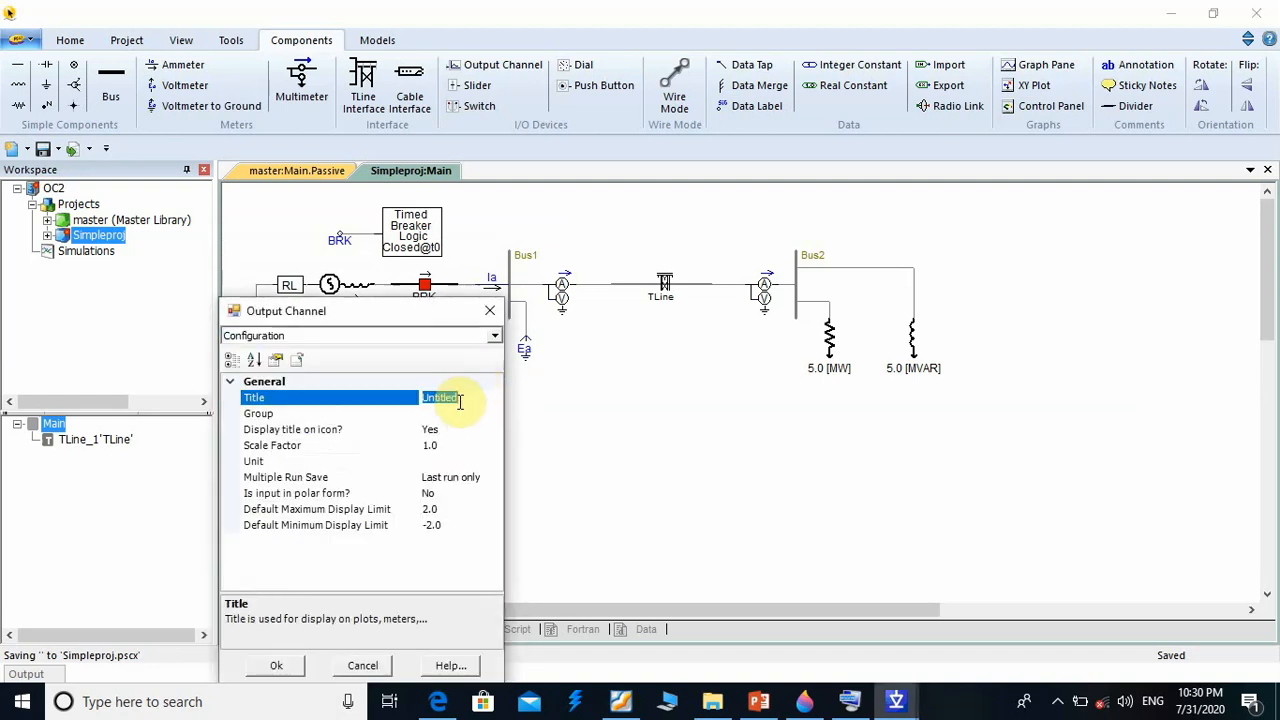
text(Qs)
key(Return)
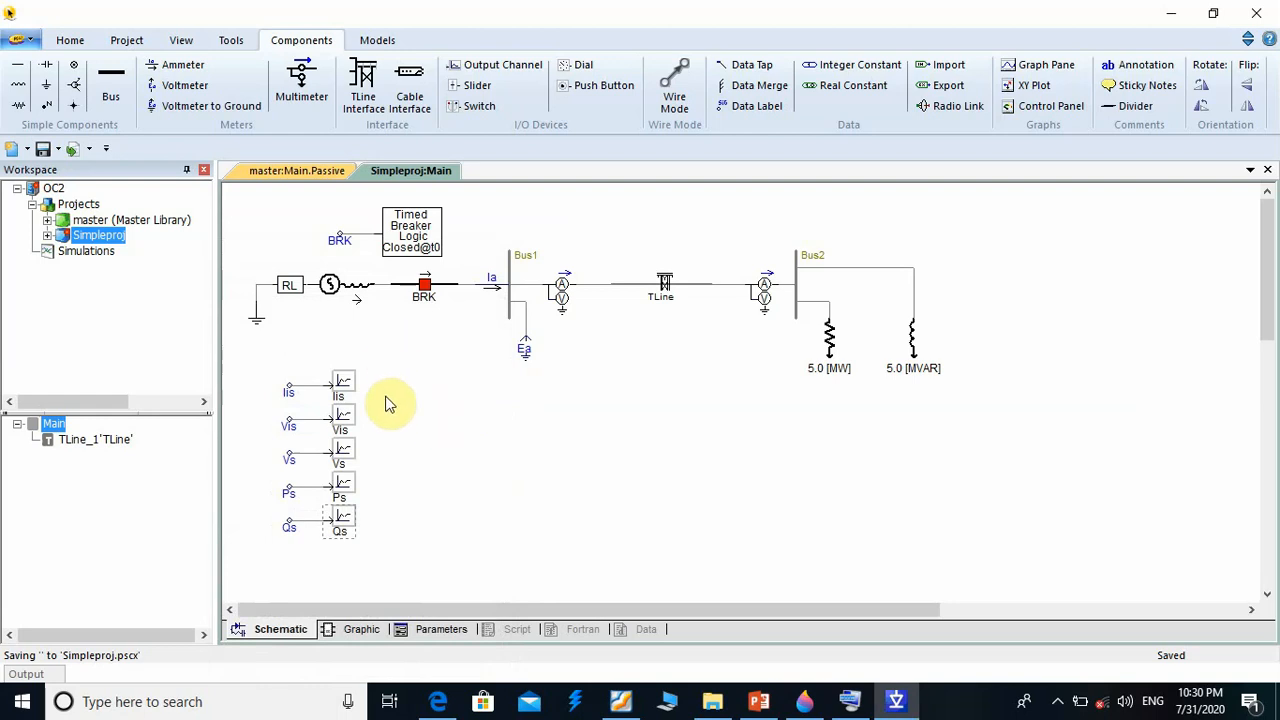
Add an overlay graph with the Iis output channel's signal and place it beside the output channels, below the circuit
click(340, 388)
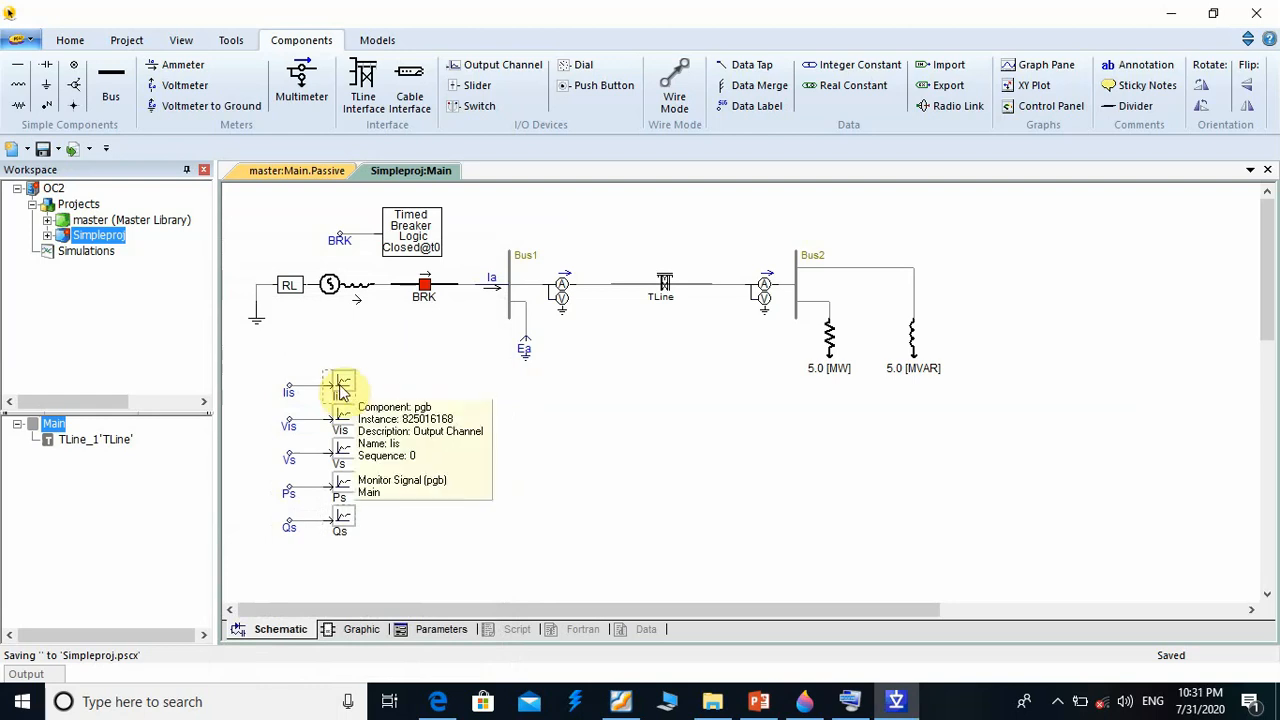
drag(342, 390, 343, 403)
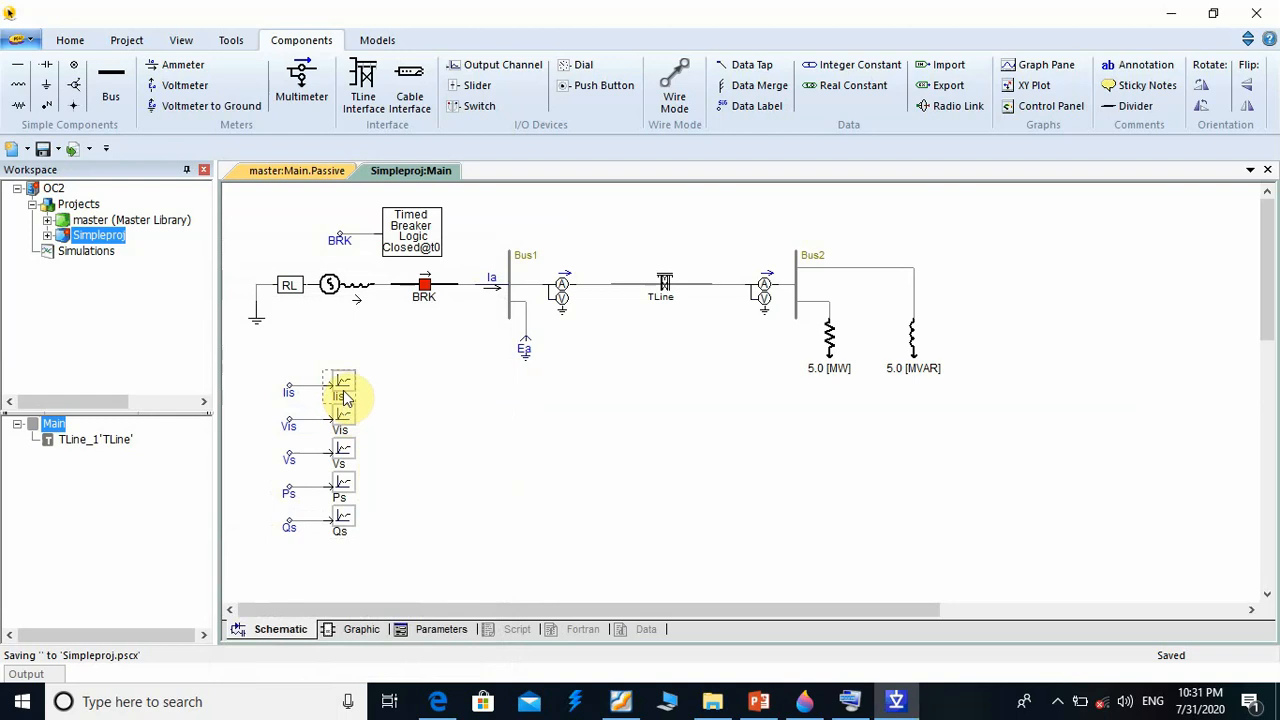
right_click(343, 397)
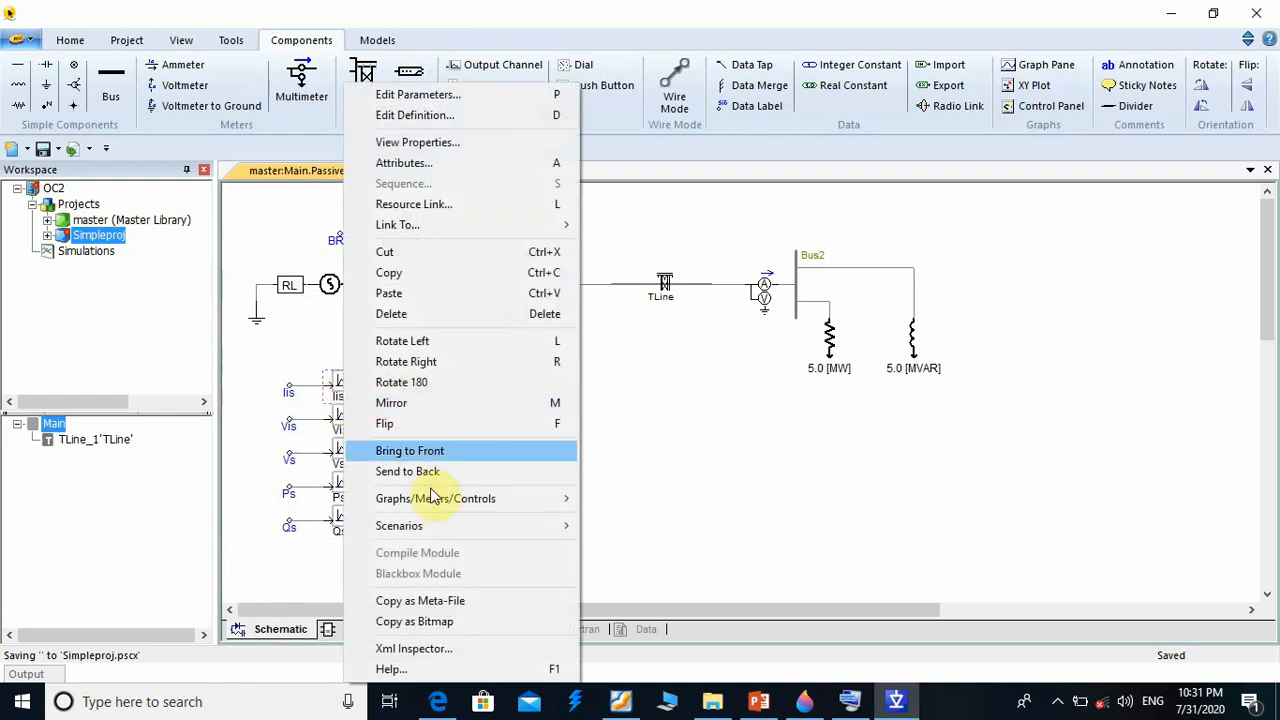
click(340, 393)
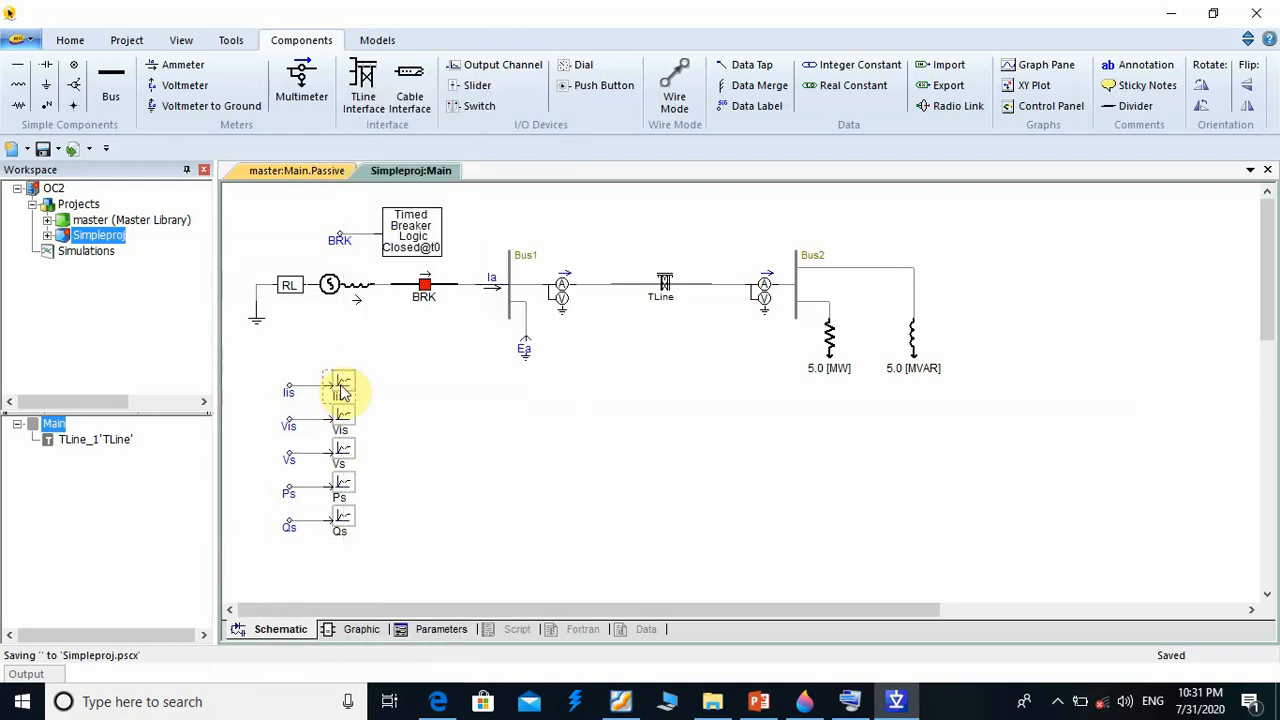
right_click(342, 391)
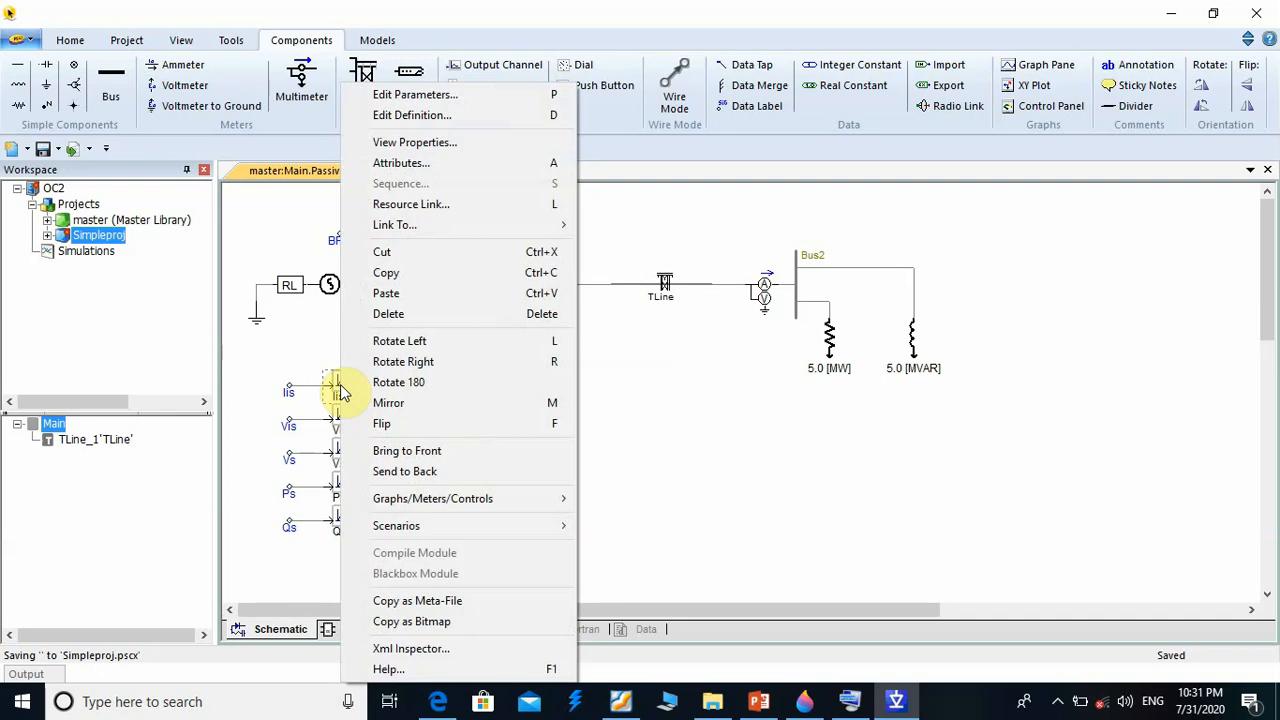
mouse_move(425, 499)
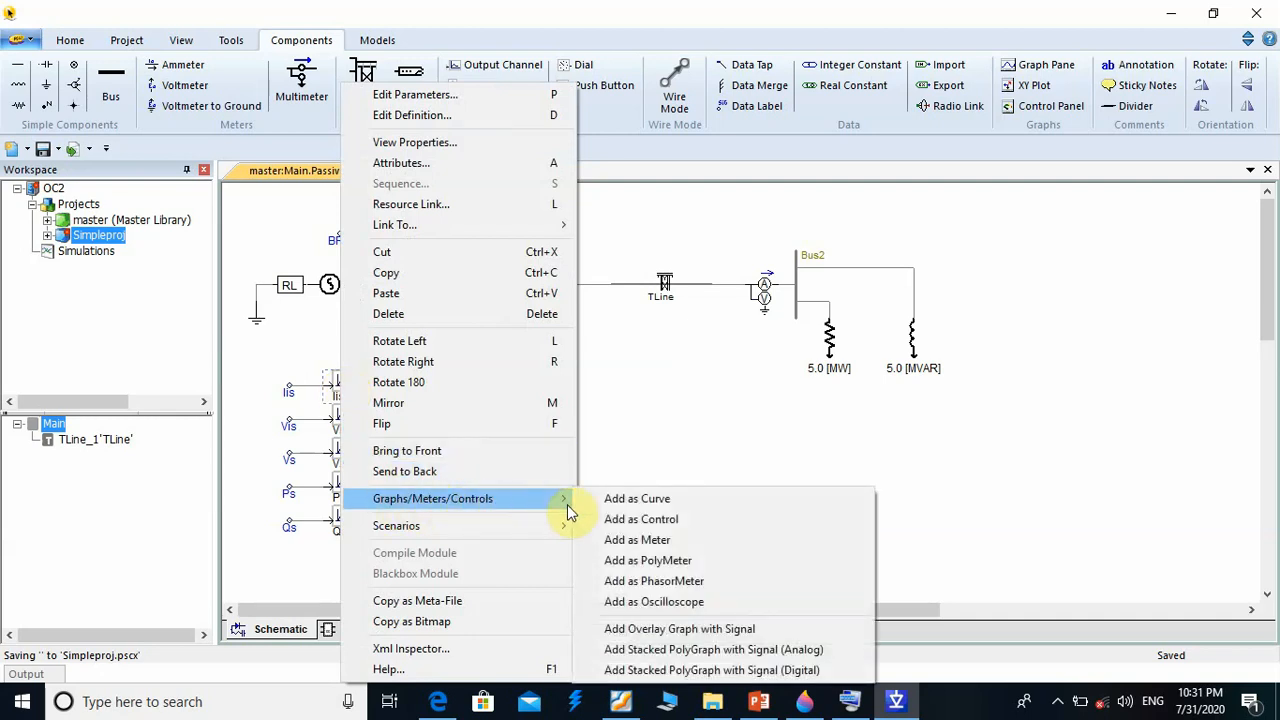
click(722, 629)
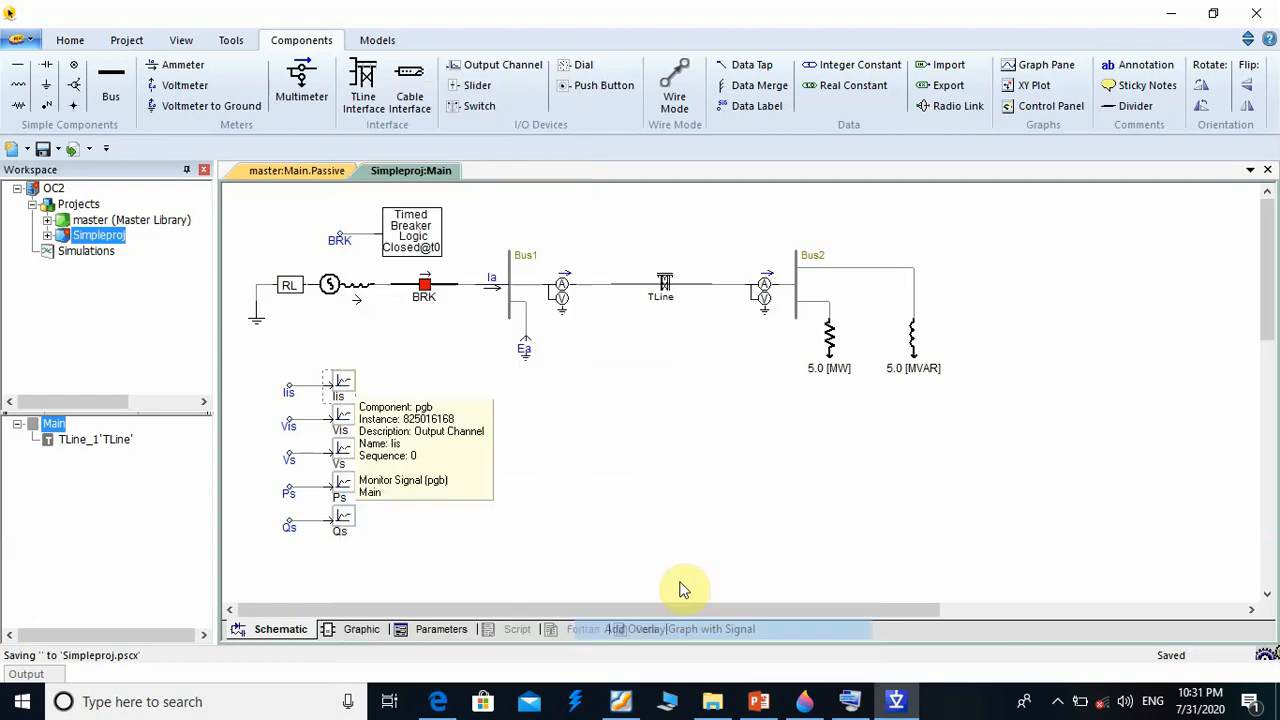
click(512, 390)
drag(1271, 277, 1271, 347)
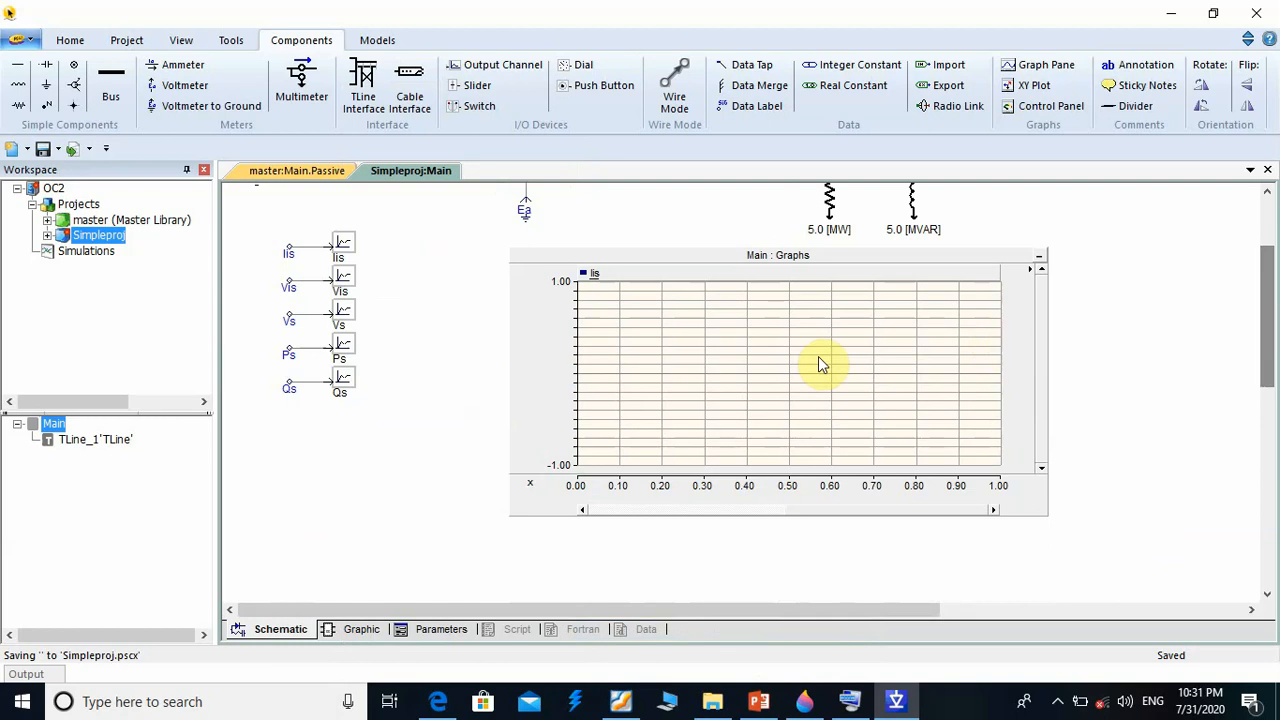
mouse_move(595, 302)
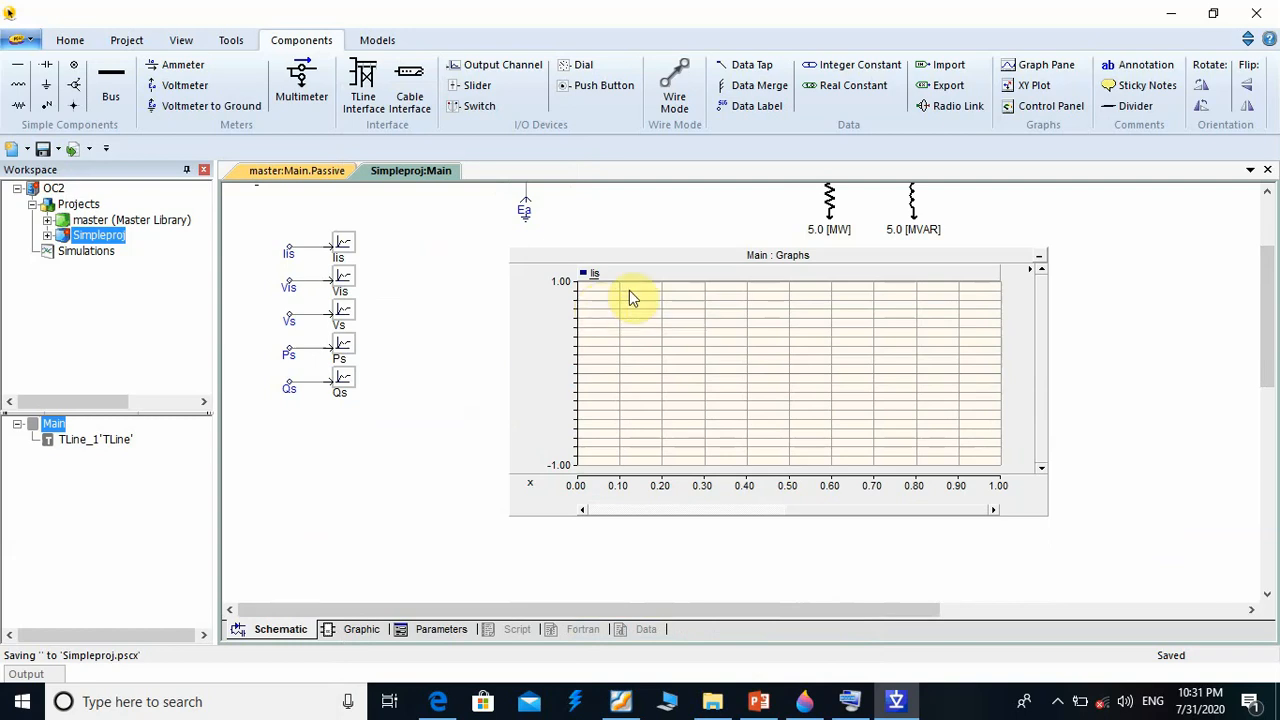
Shift the graph frame away from the output channels and place three data taps stacked in the free space between them
mouse_move(656, 266)
mouse_down()
mouse_move(714, 246)
mouse_move(770, 275)
mouse_move(663, 251)
mouse_move(655, 261)
mouse_up()
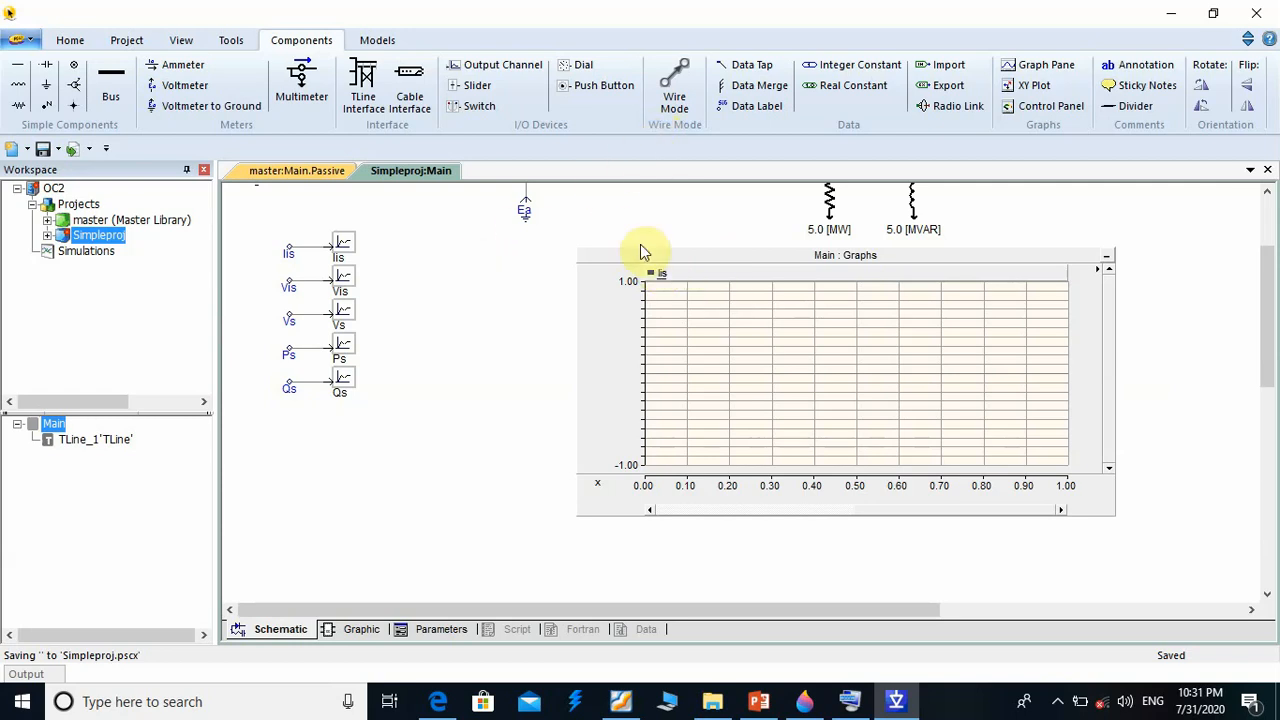
click(737, 70)
click(462, 273)
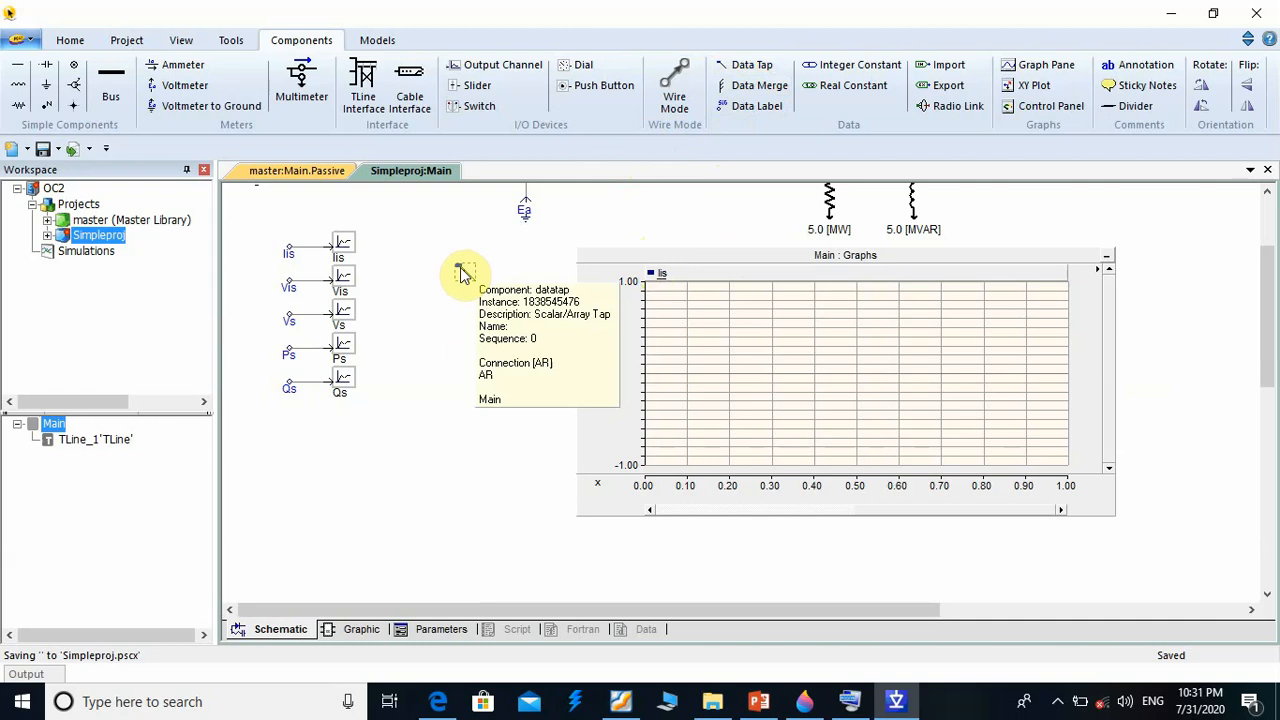
click(742, 68)
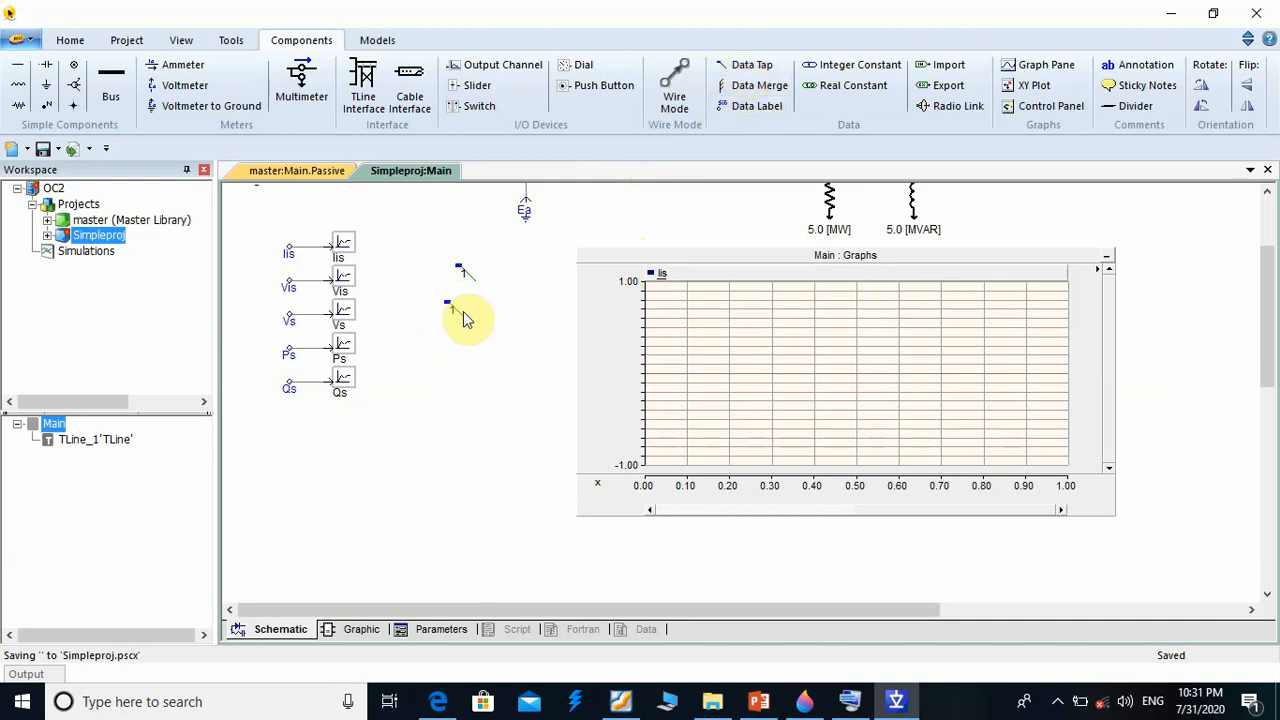
click(472, 303)
click(749, 68)
Set the middle data tap's start index number to 2
double_click(461, 282)
click(545, 211)
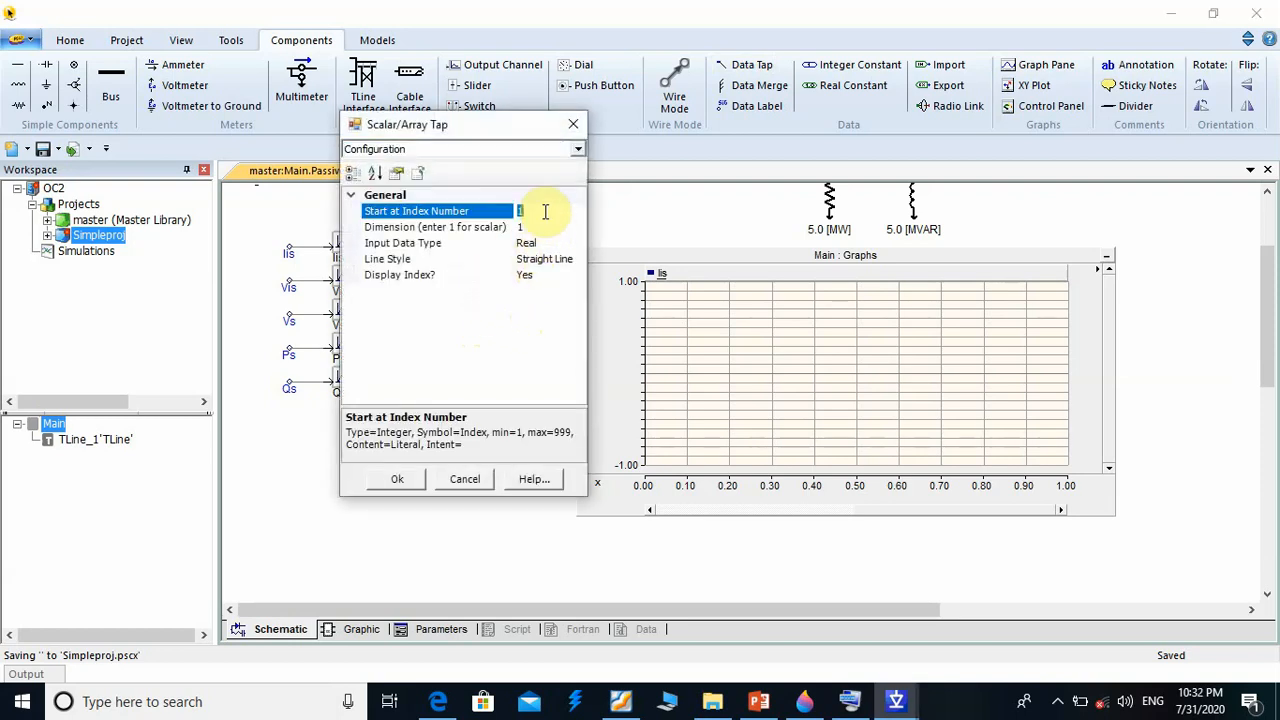
text(2)
key(Return)
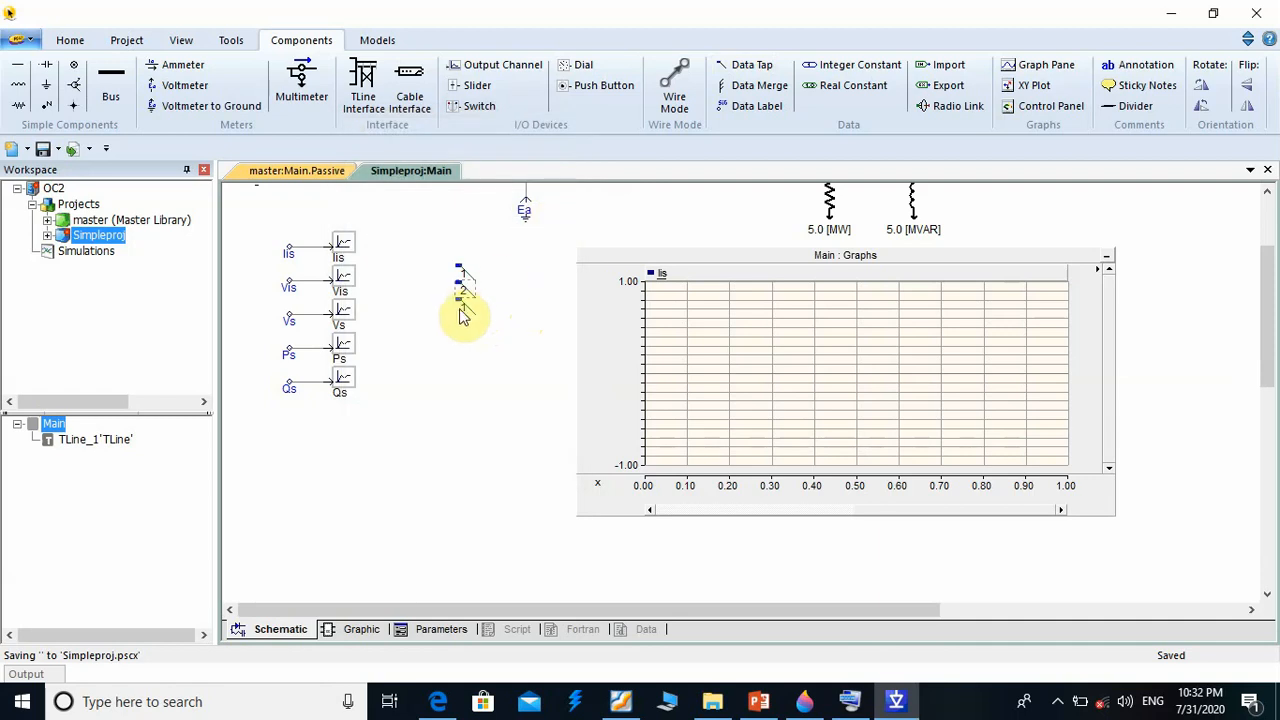
Set the lowest data tap's start index number to 3
double_click(466, 312)
click(541, 249)
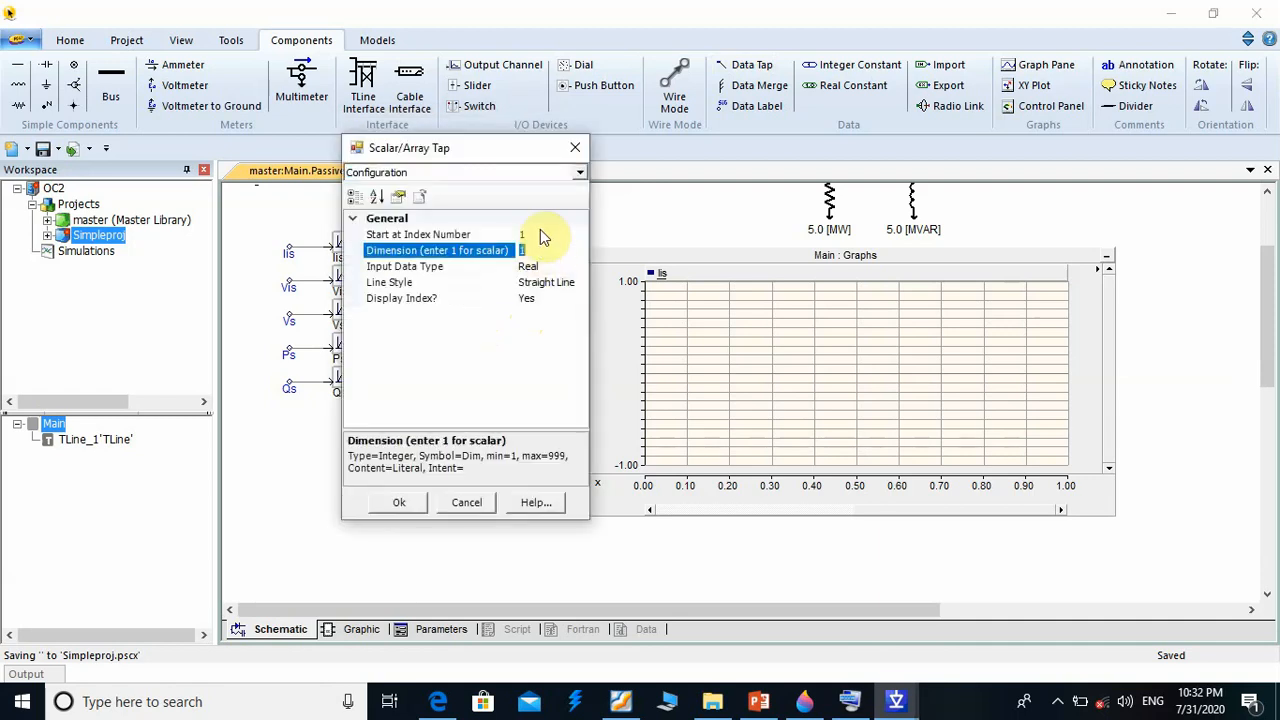
click(540, 233)
text(3)
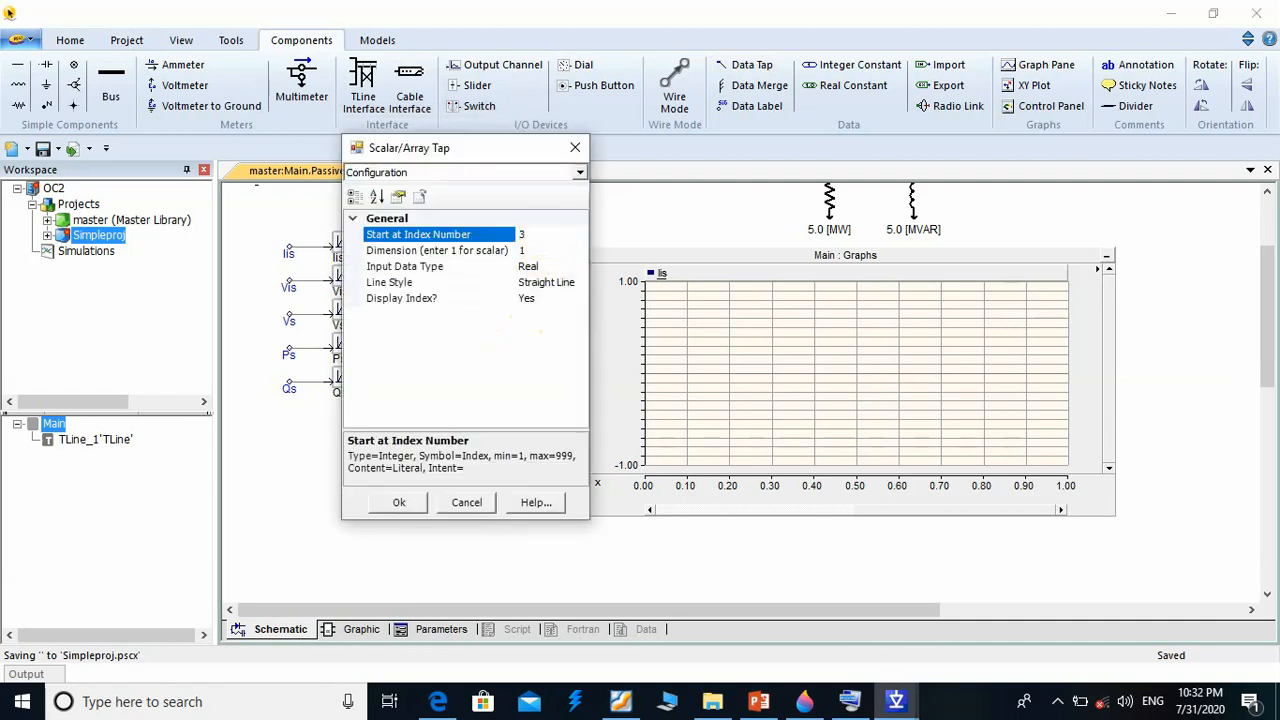
key(Return)
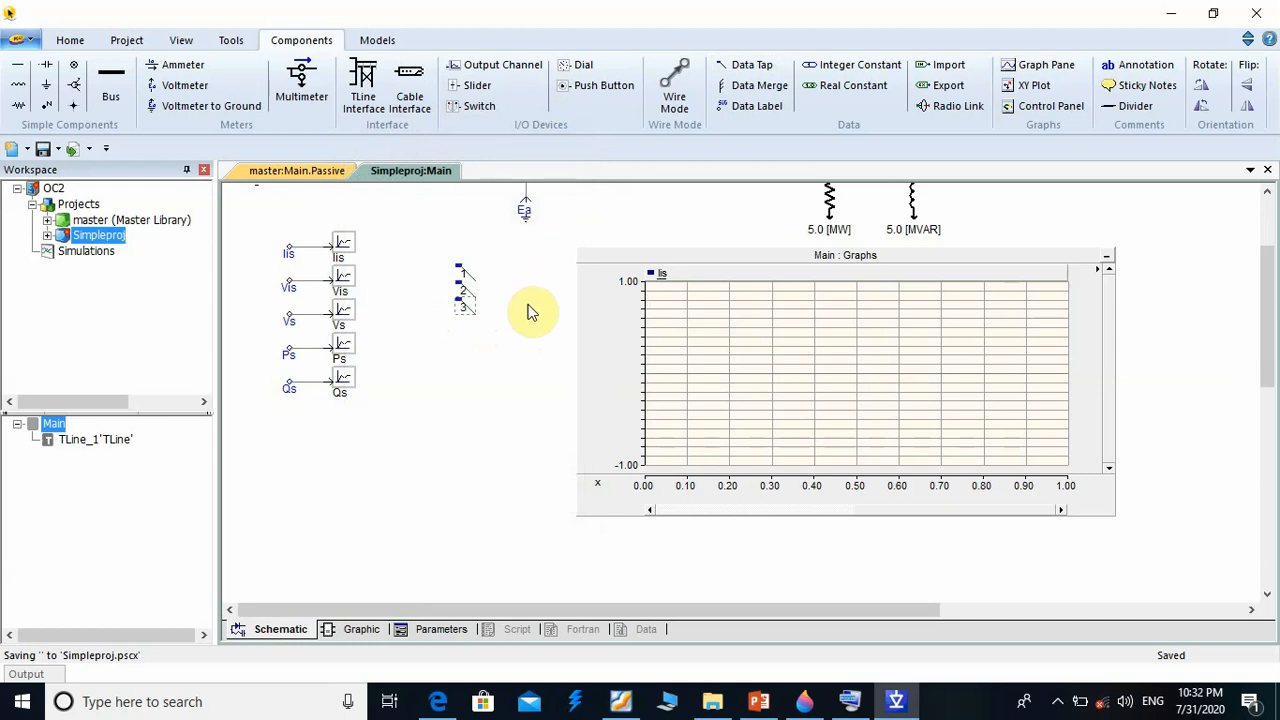
Place three output channels stacked beside the data taps, one aligned with each tap's output
click(452, 64)
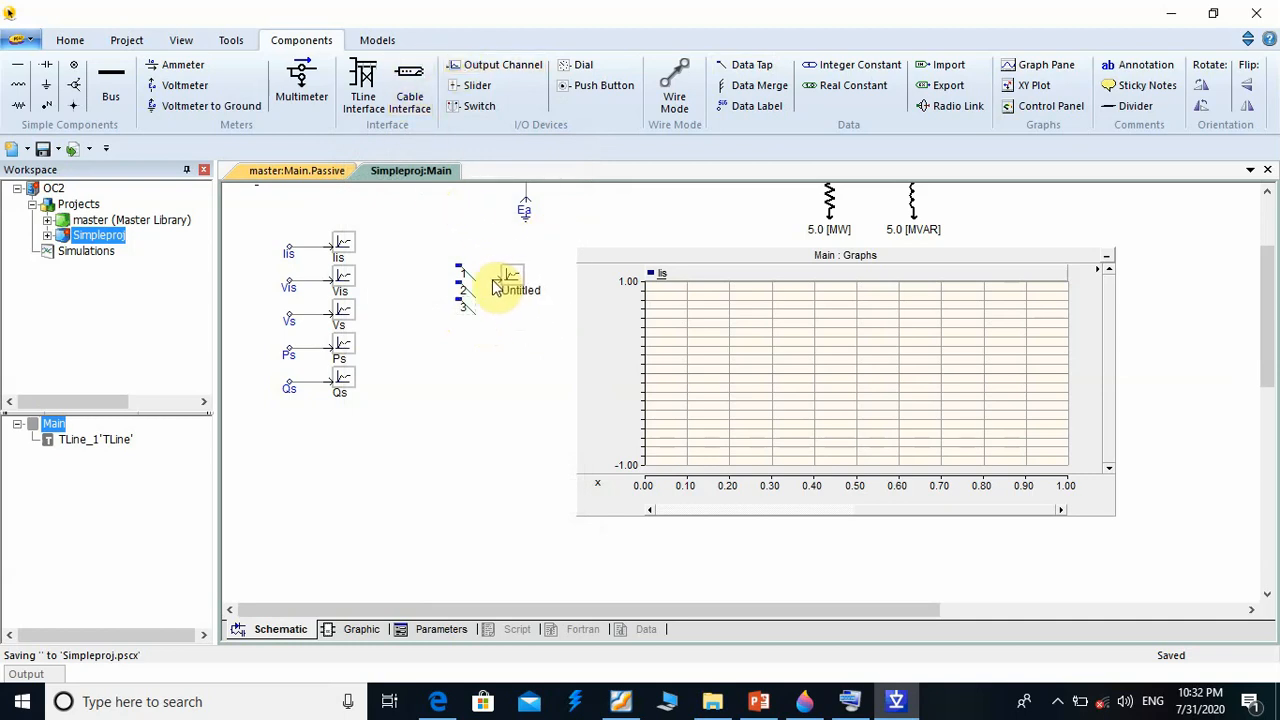
click(497, 287)
click(468, 66)
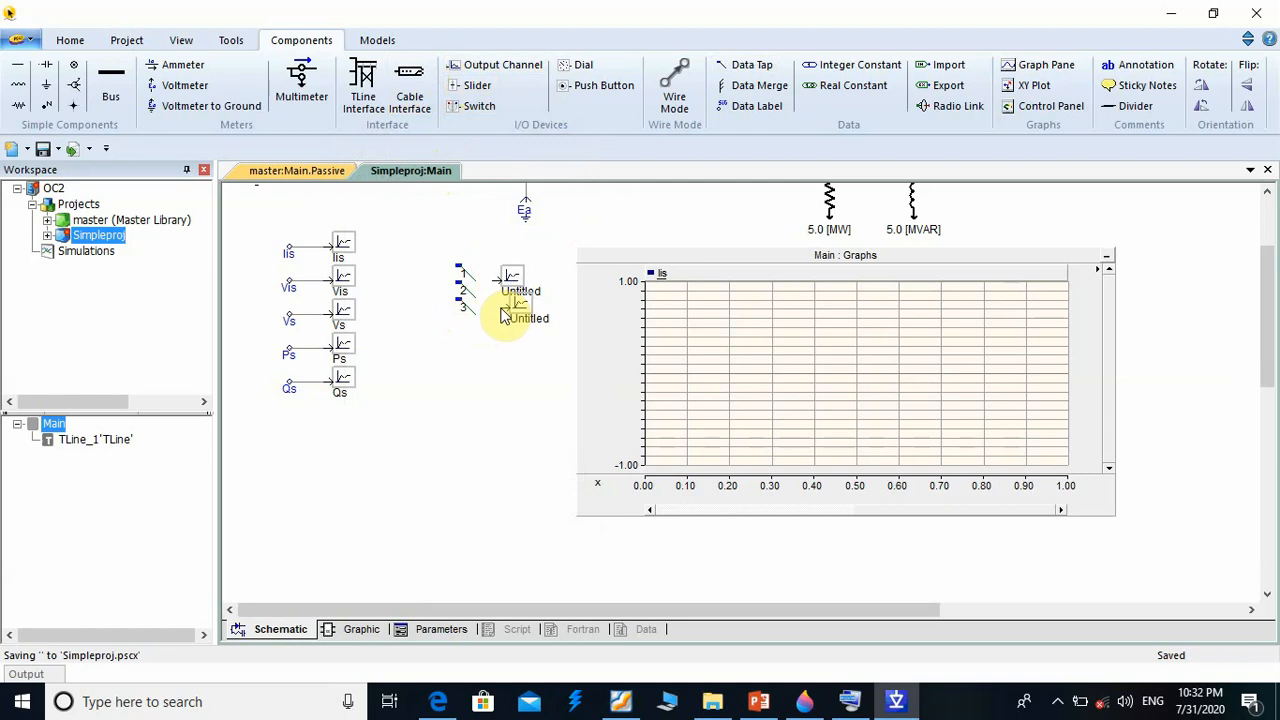
click(493, 304)
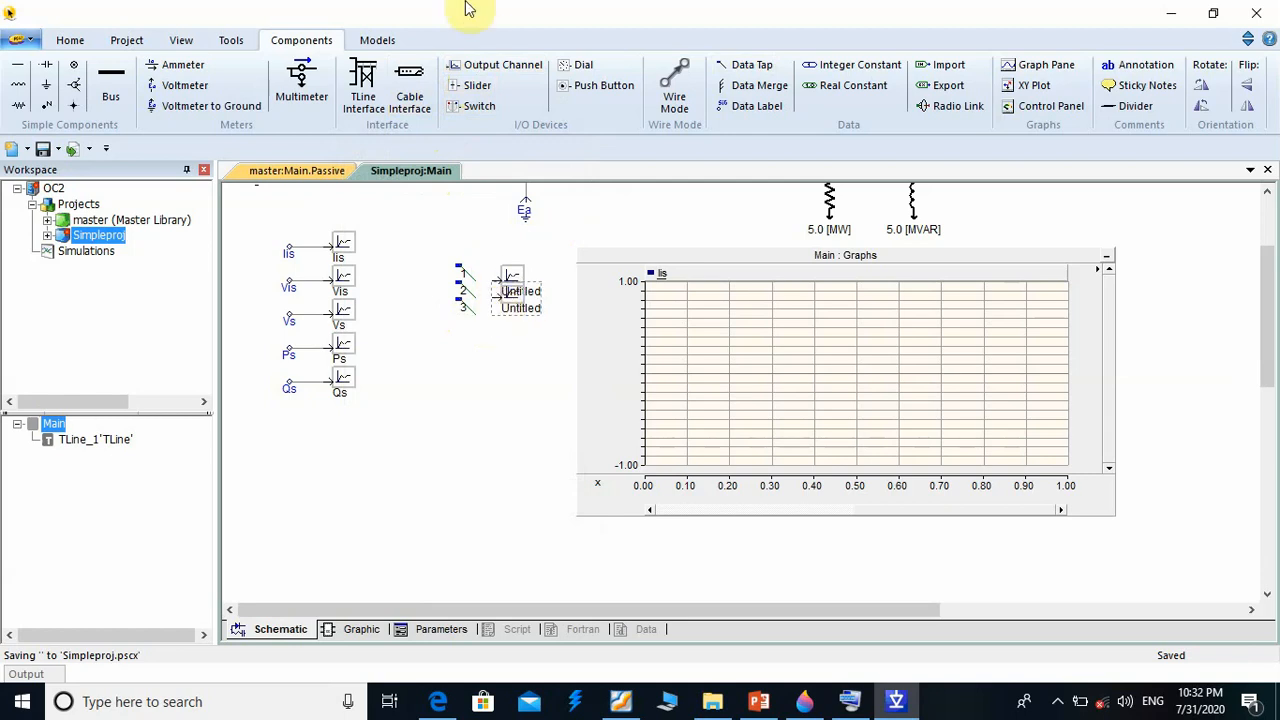
click(472, 68)
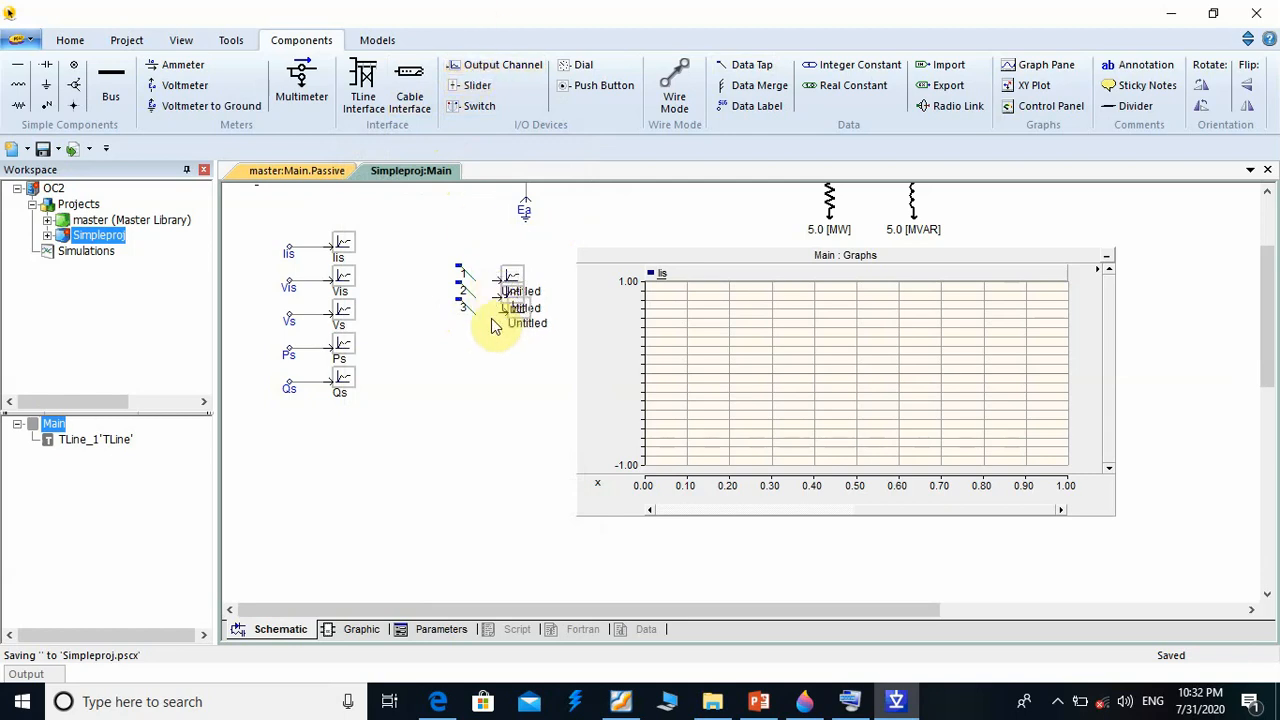
Wire each of the three data taps to its matching output channel
click(675, 85)
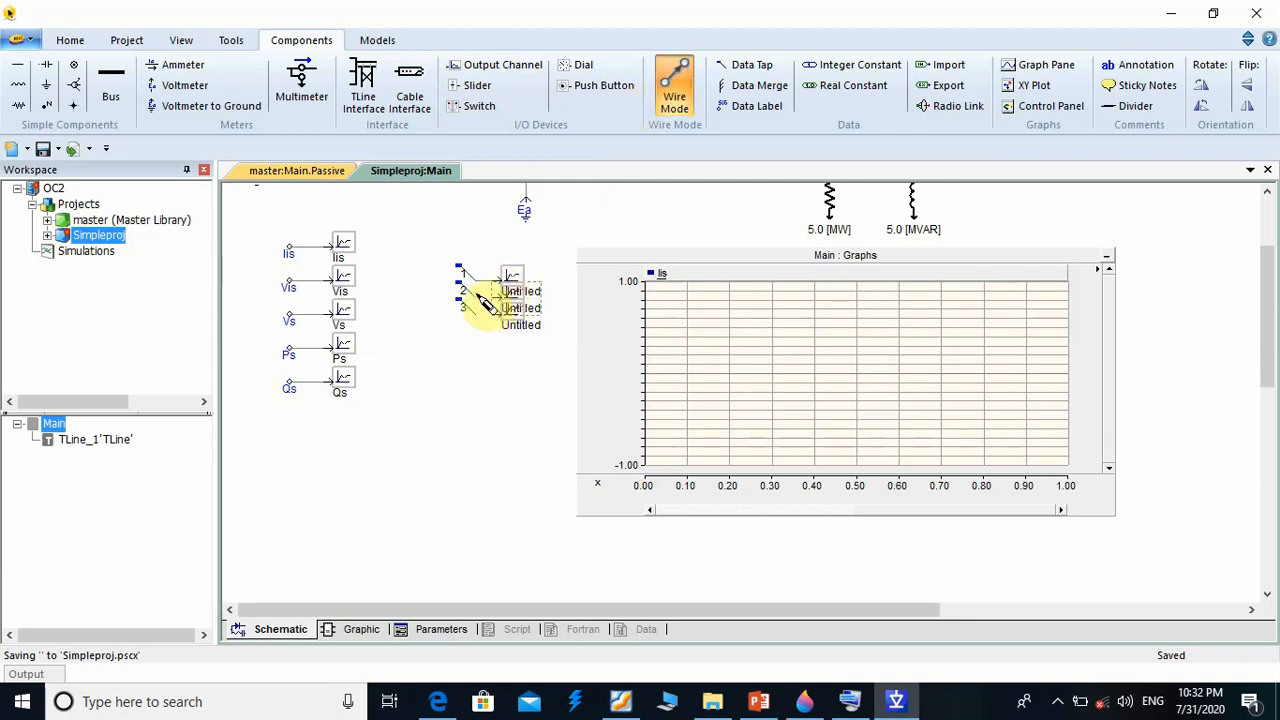
click(477, 297)
click(492, 298)
key(Escape)
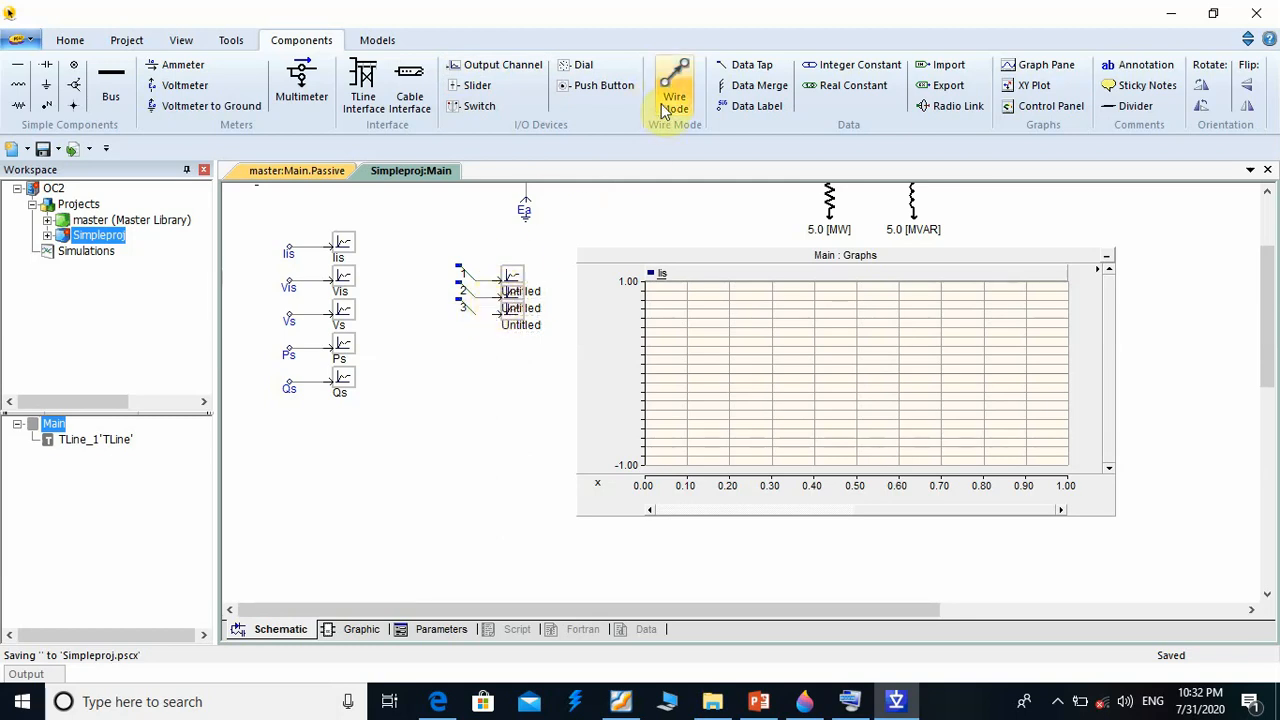
click(665, 95)
click(476, 309)
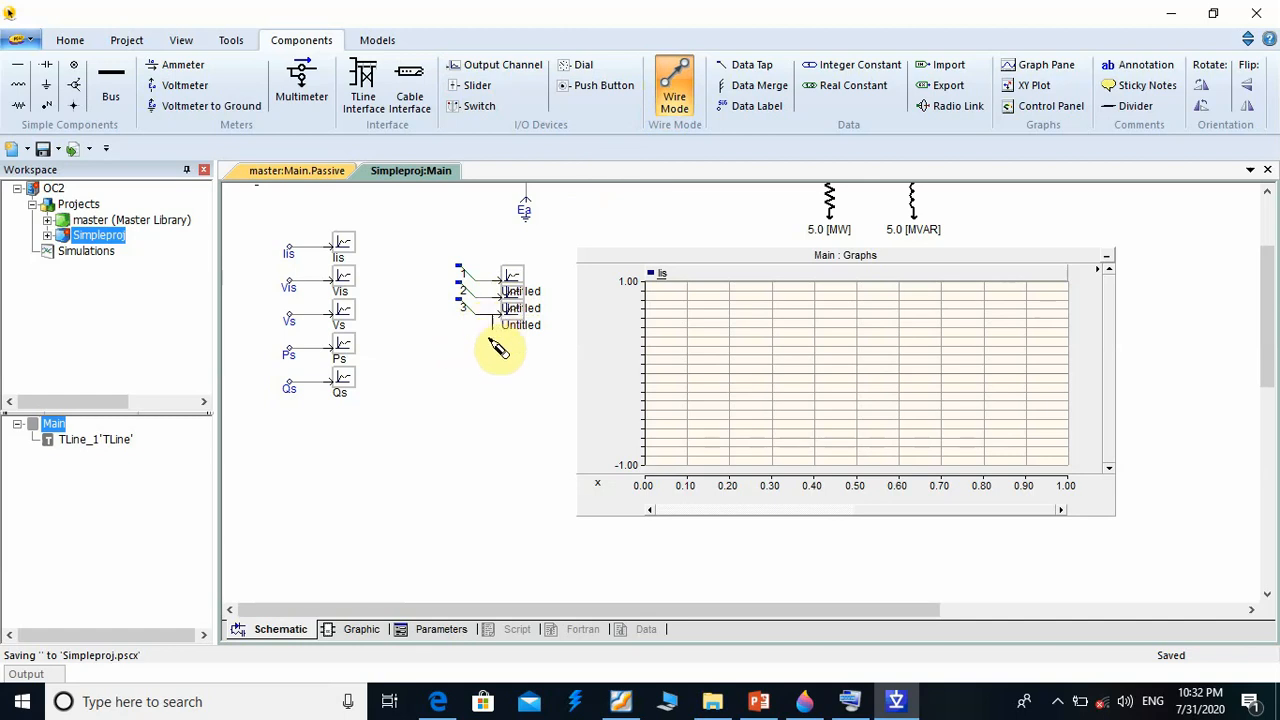
key(Escape)
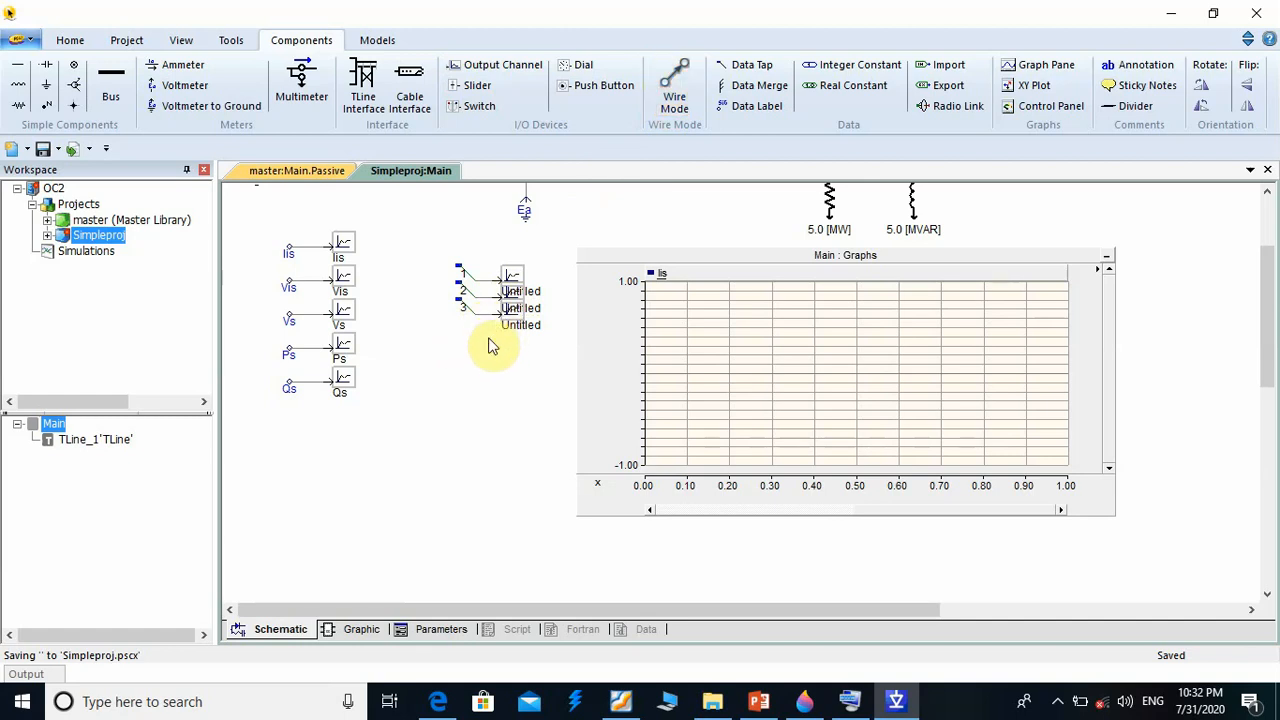
Join the input ends of the three data taps with a vertical wire
click(674, 88)
click(458, 267)
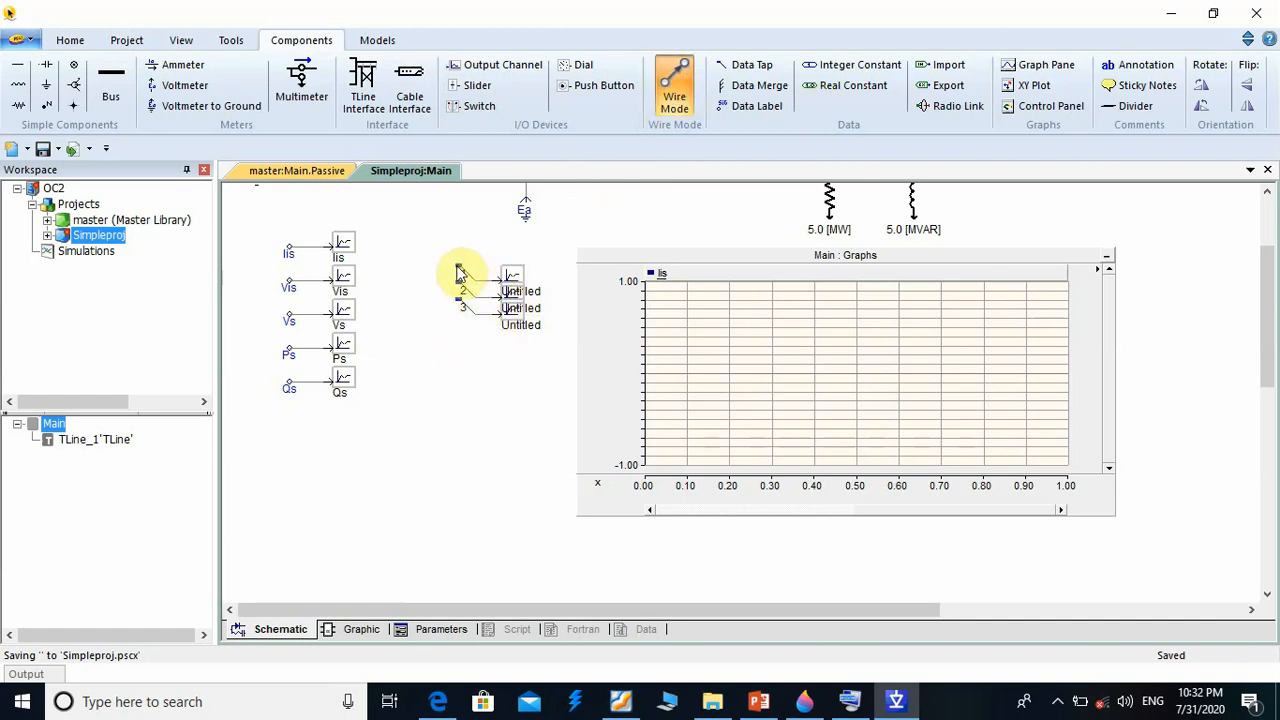
right_click(459, 302)
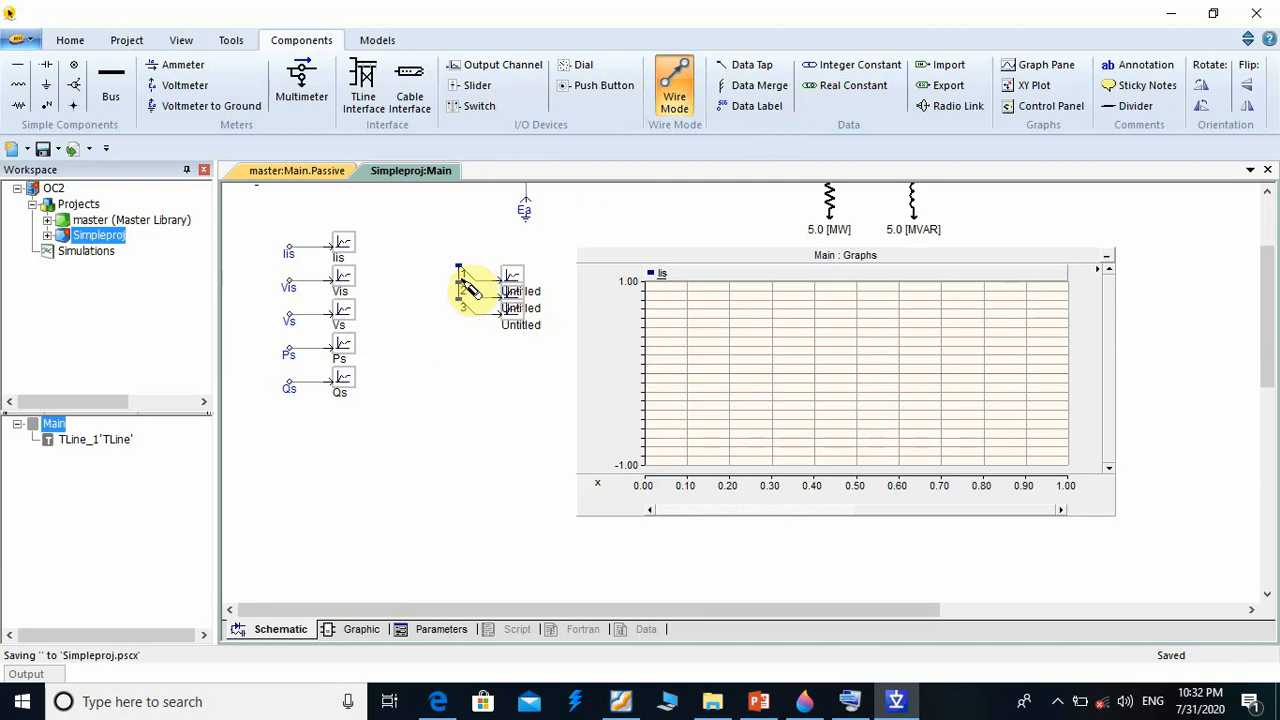
key(Escape)
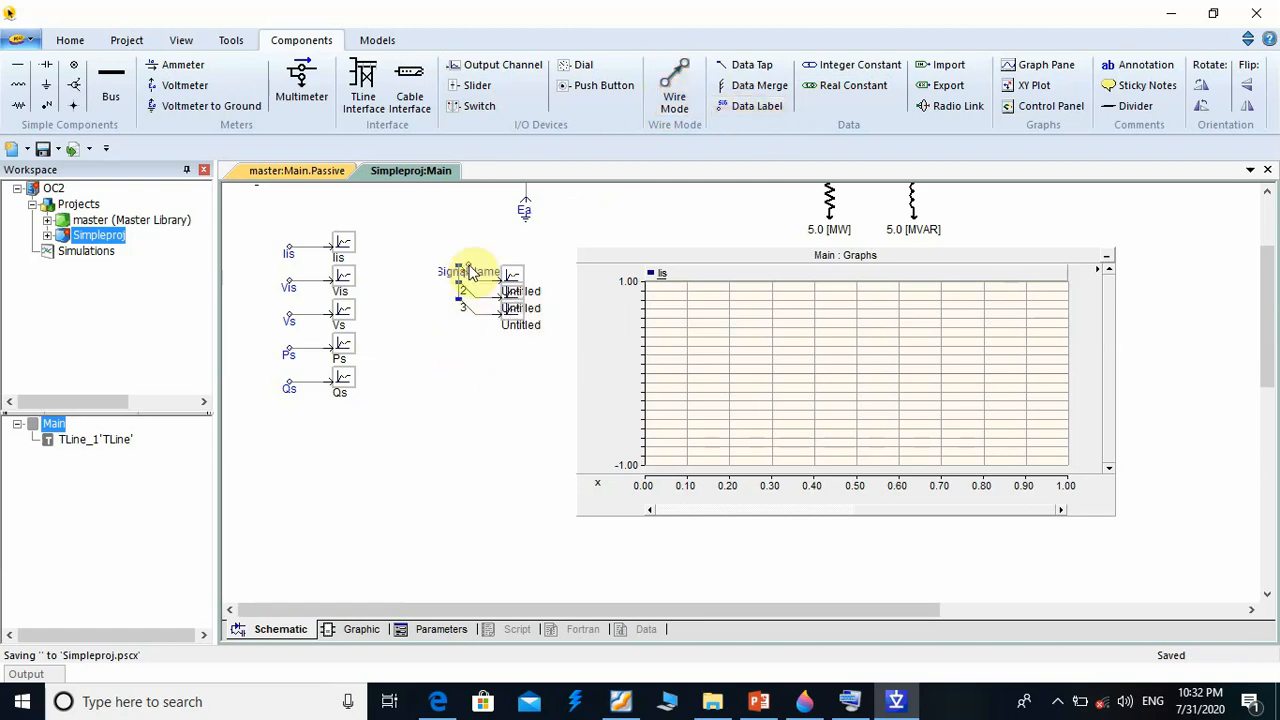
Add a data label with the signal name Iis above the data taps and wire it to their common input
double_click(437, 251)
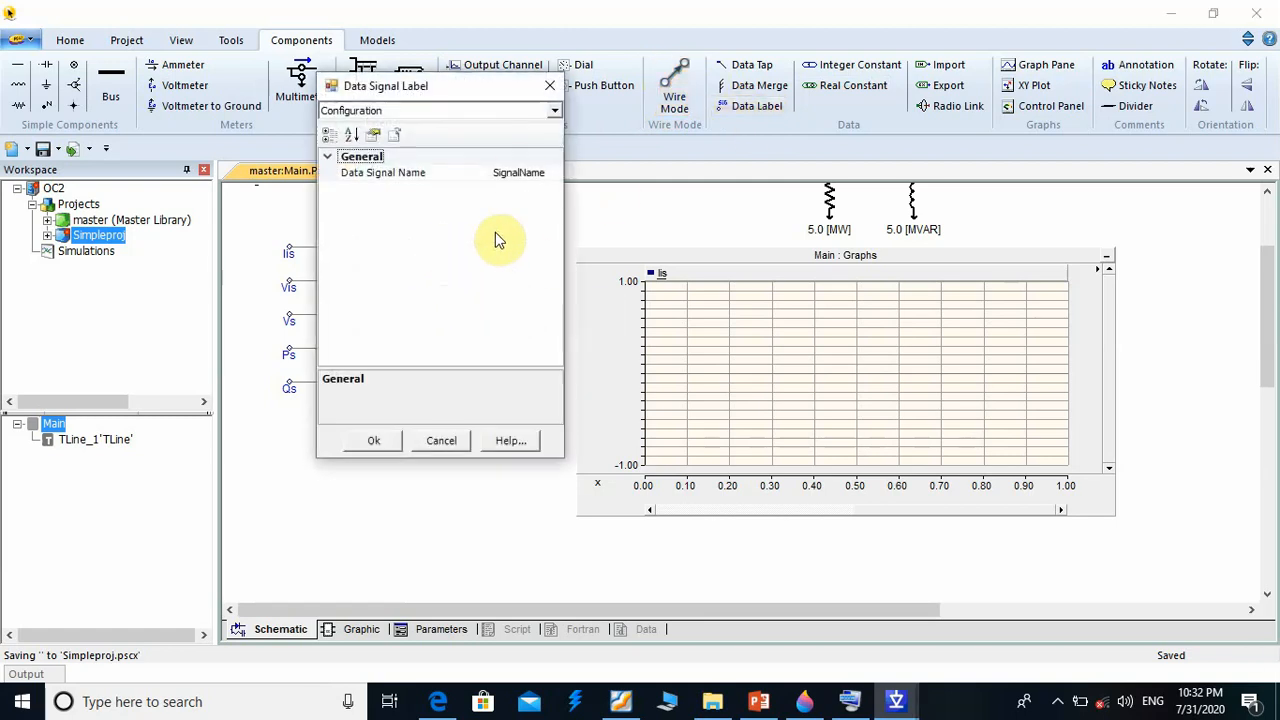
click(515, 172)
text(Iis)
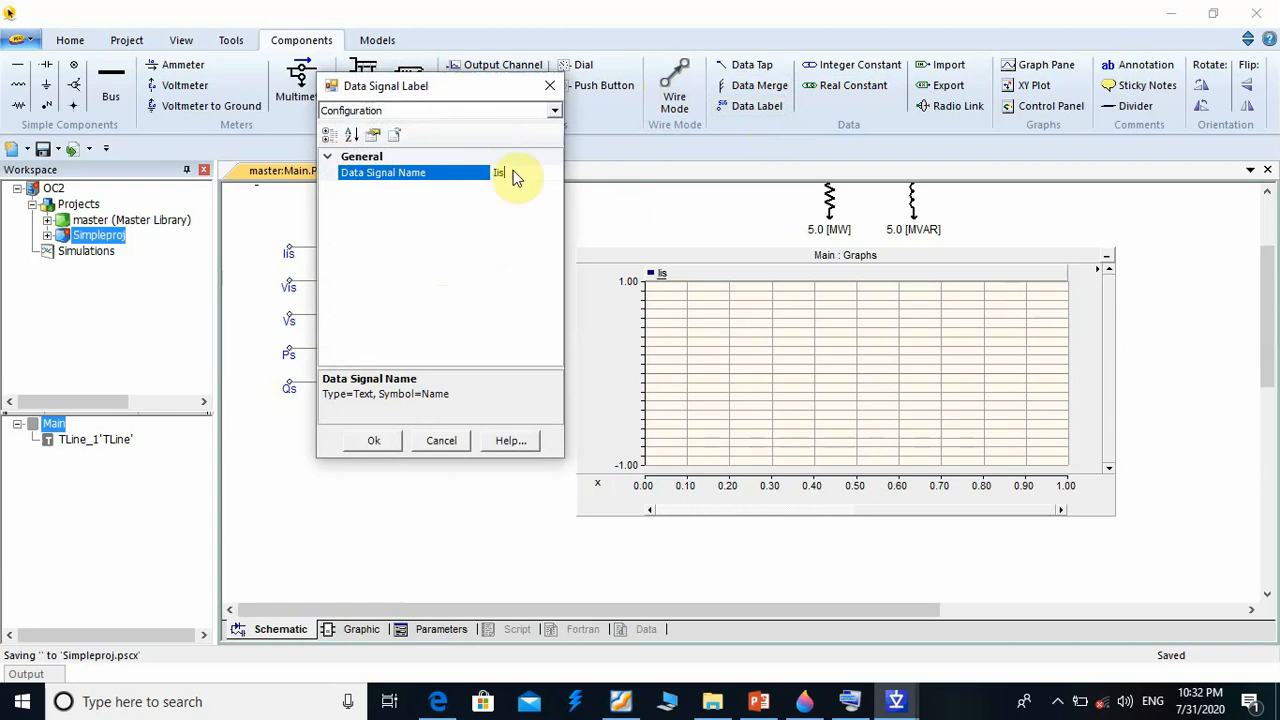
key(Return)
click(676, 104)
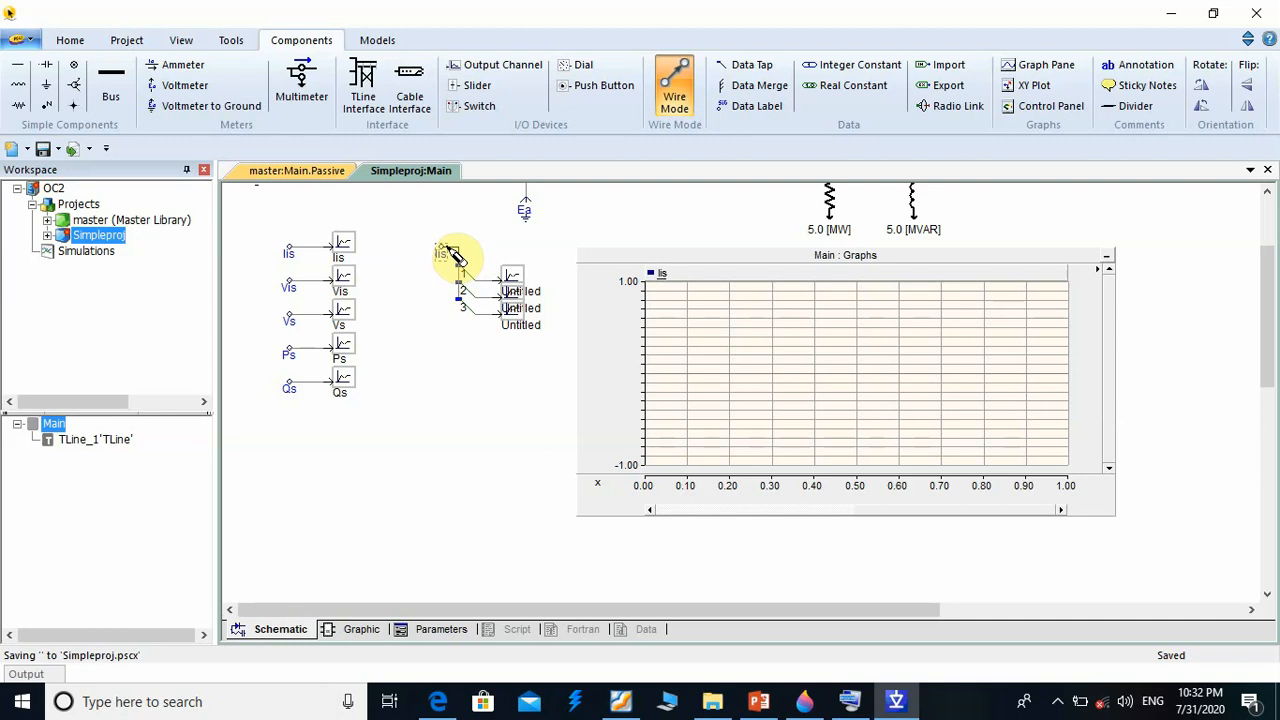
key(Escape)
Title the output channel connected to data tap 1 IA
double_click(516, 288)
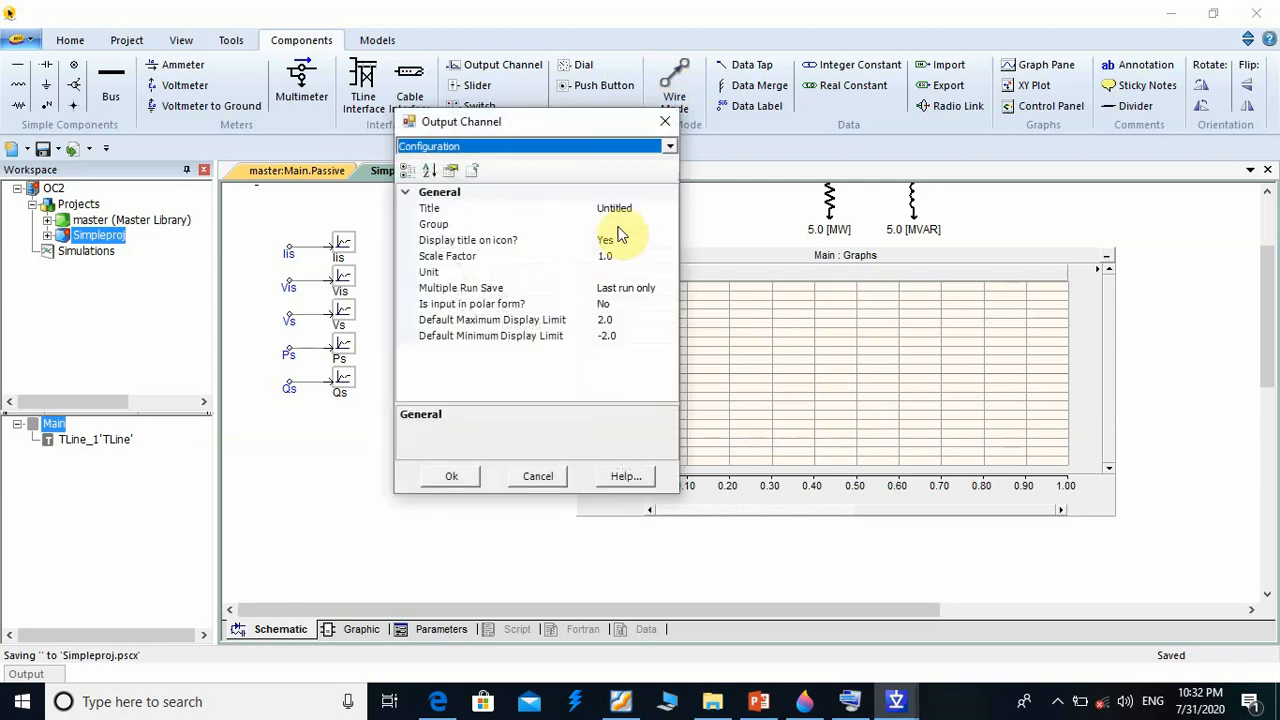
click(632, 209)
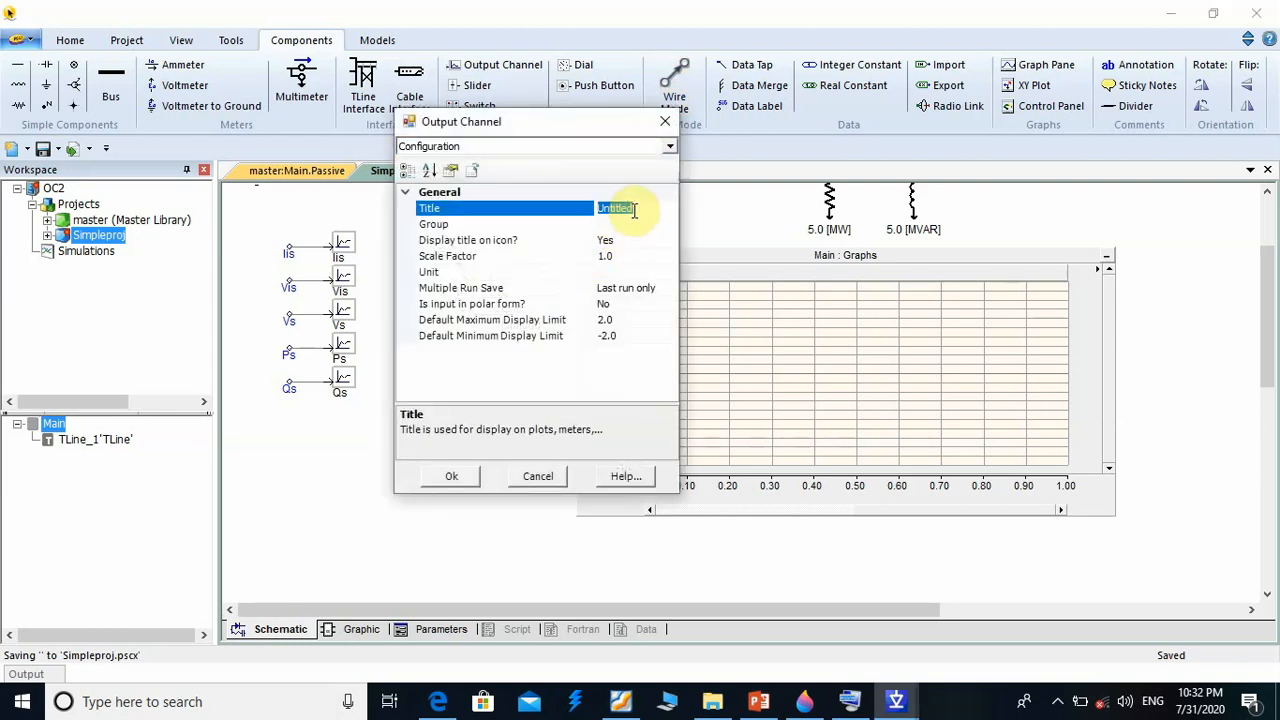
text(IA)
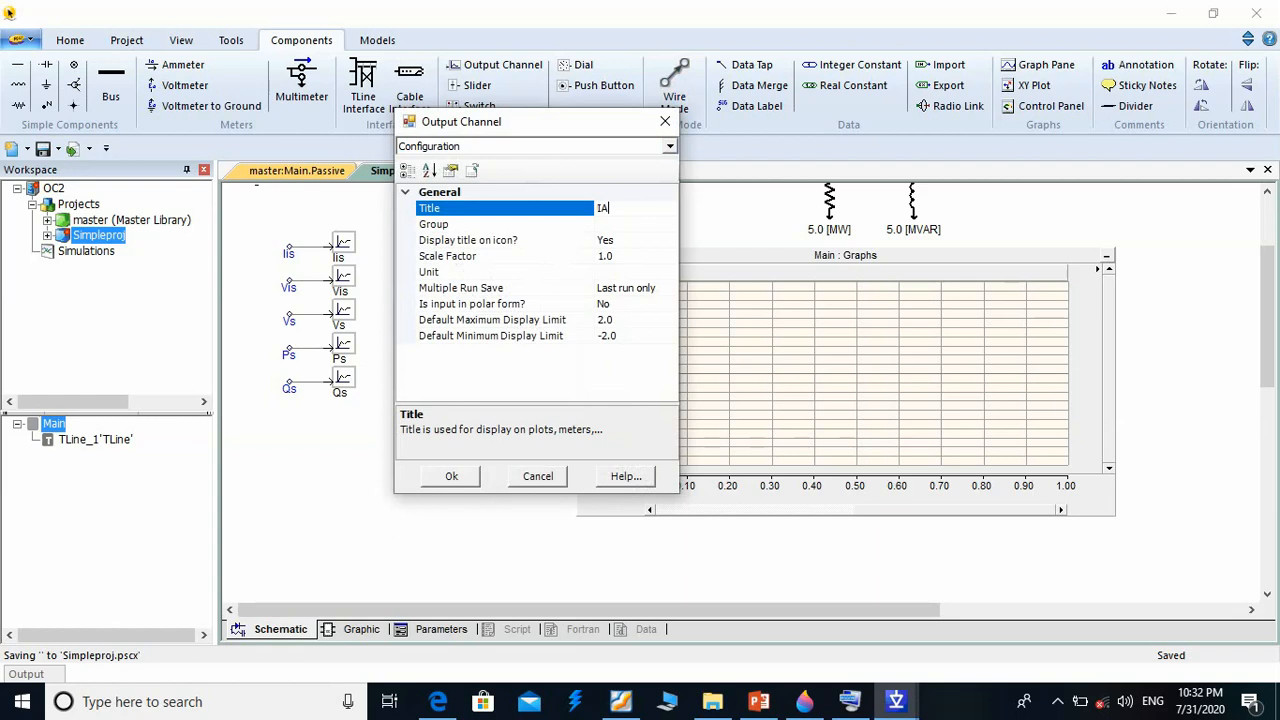
key(Return)
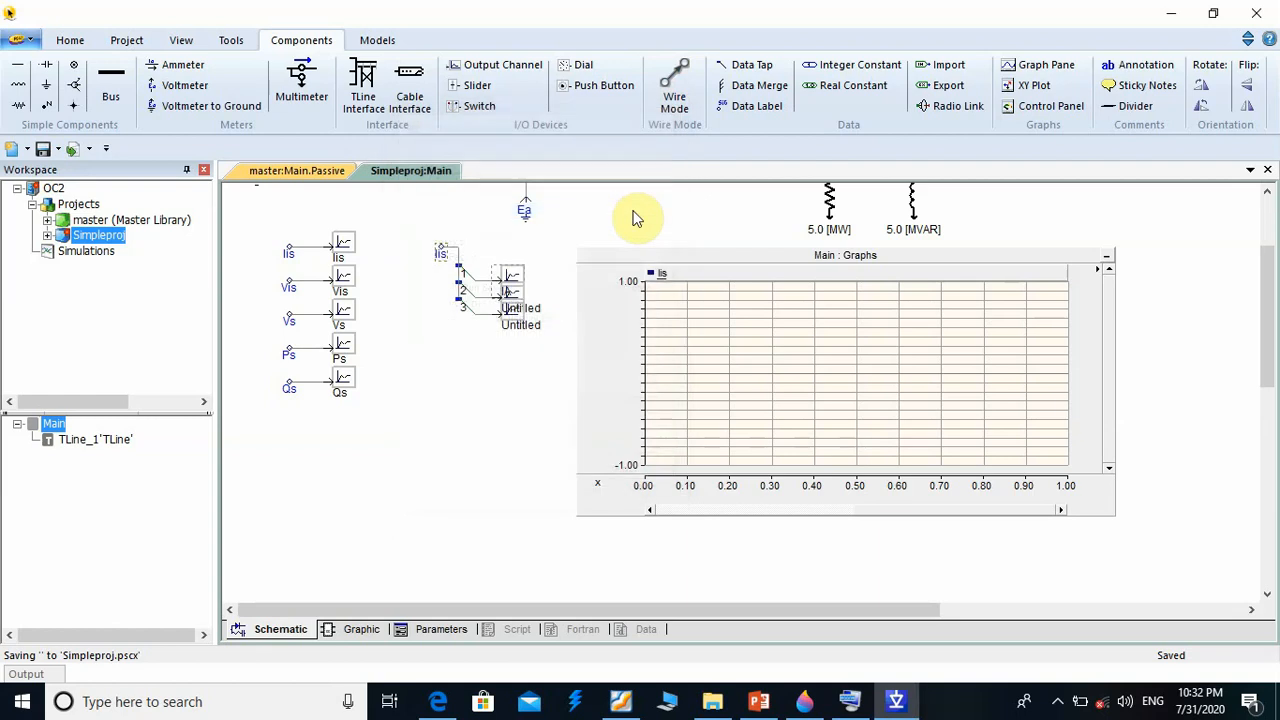
double_click(517, 293)
click(614, 219)
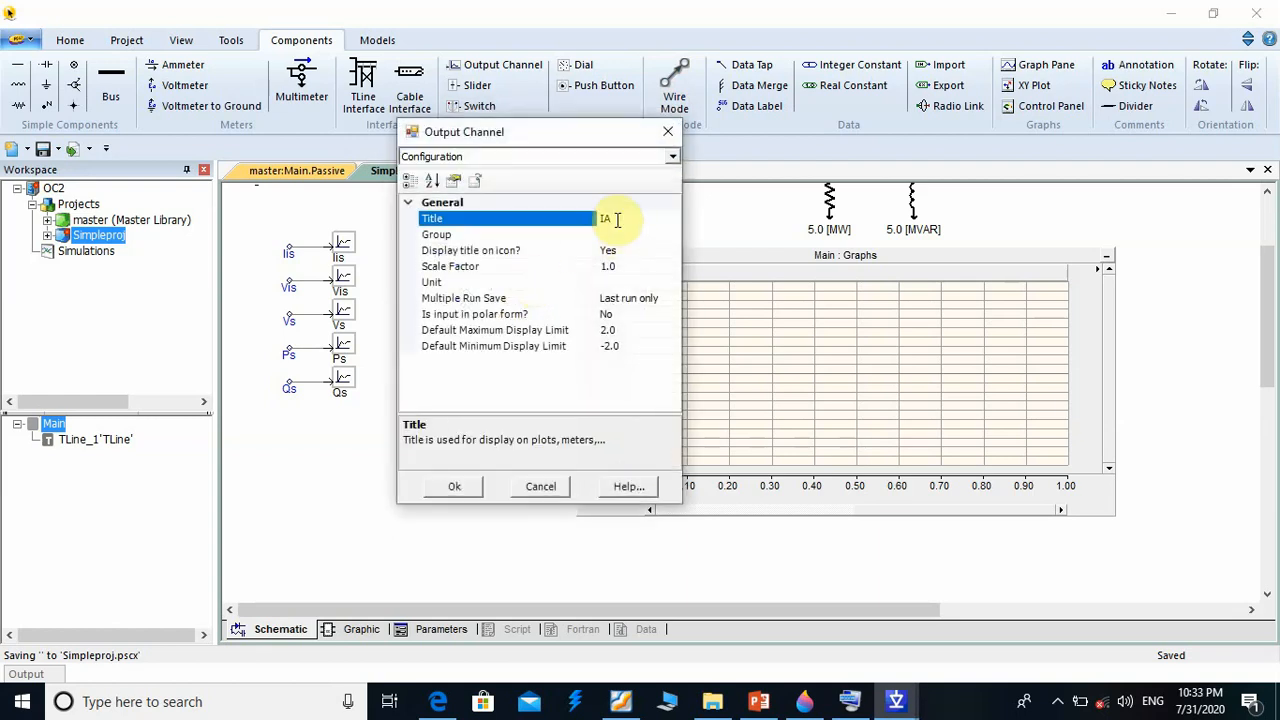
key(Return)
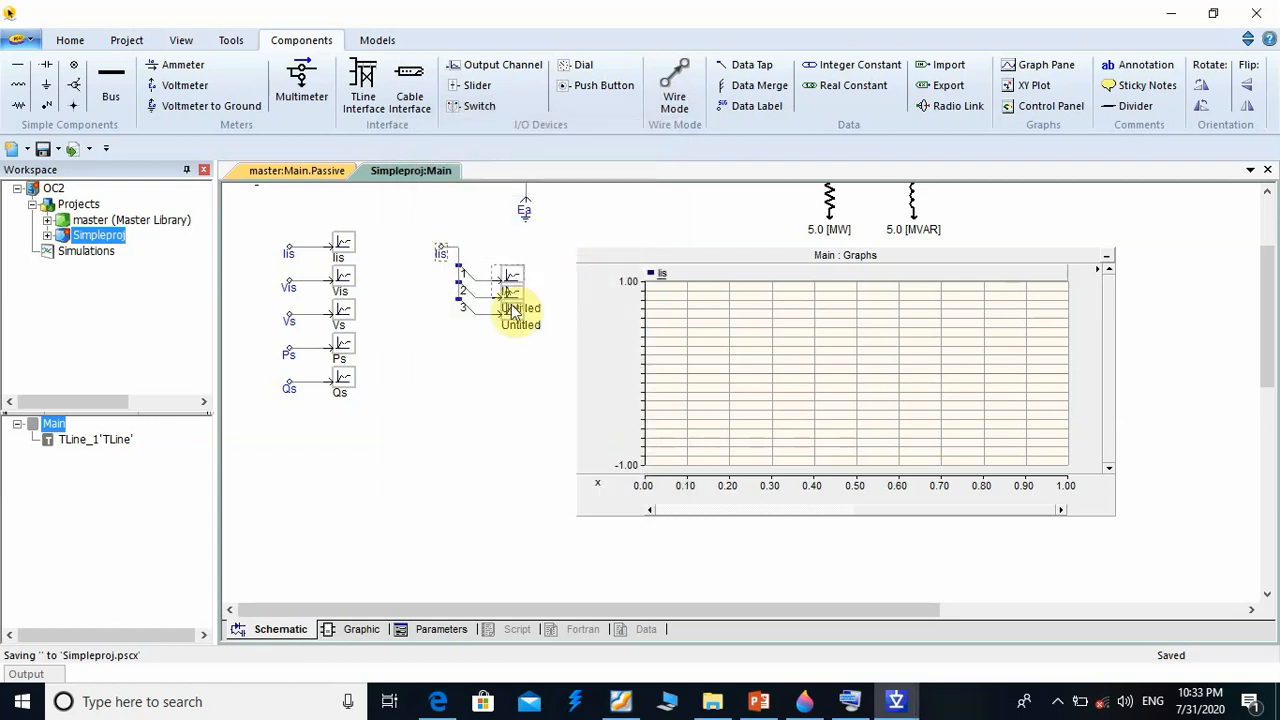
Title the output channel connected to data tap 3 IB
double_click(513, 313)
click(633, 231)
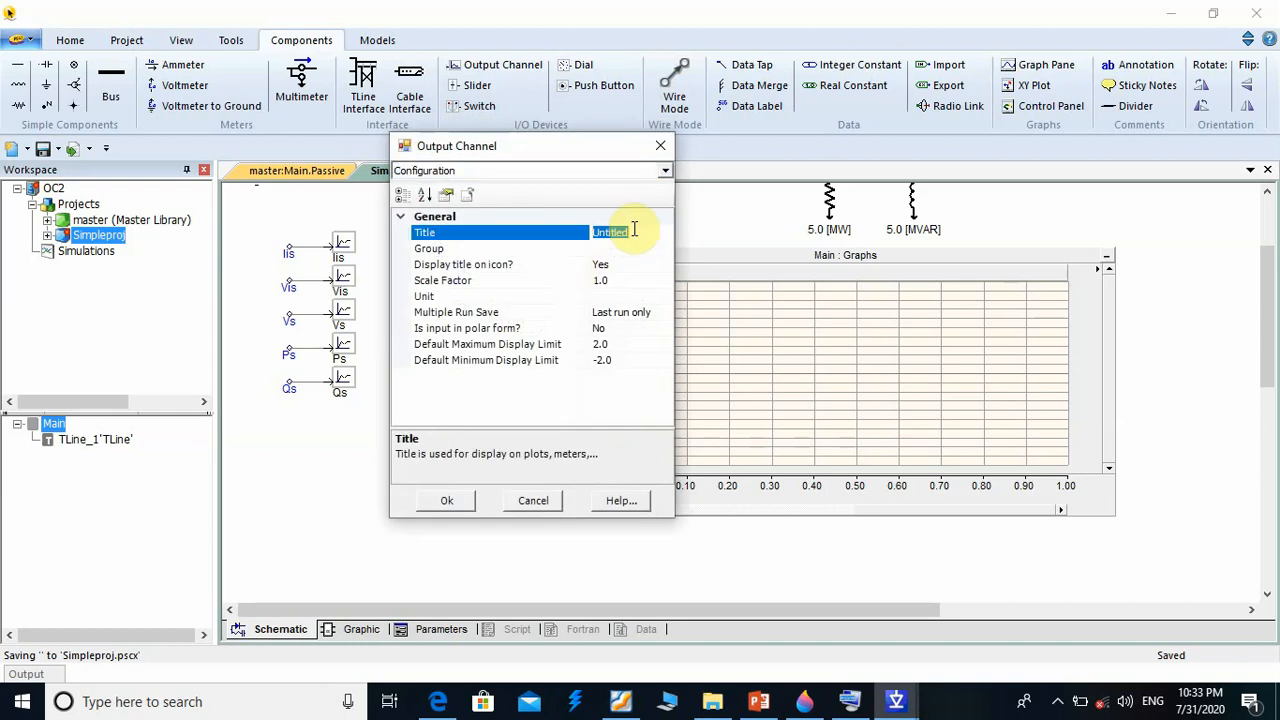
text(IB)
key(Return)
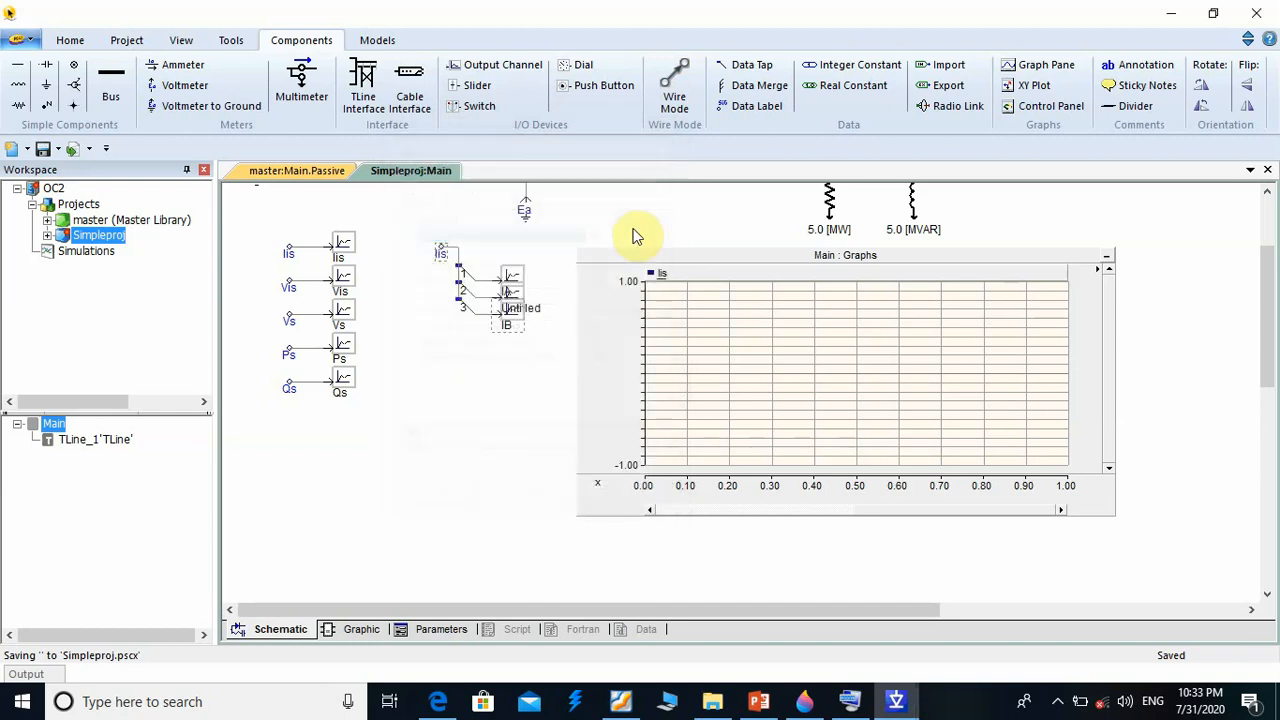
Change the title of the output channel connected to data tap 3 to IC
double_click(510, 318)
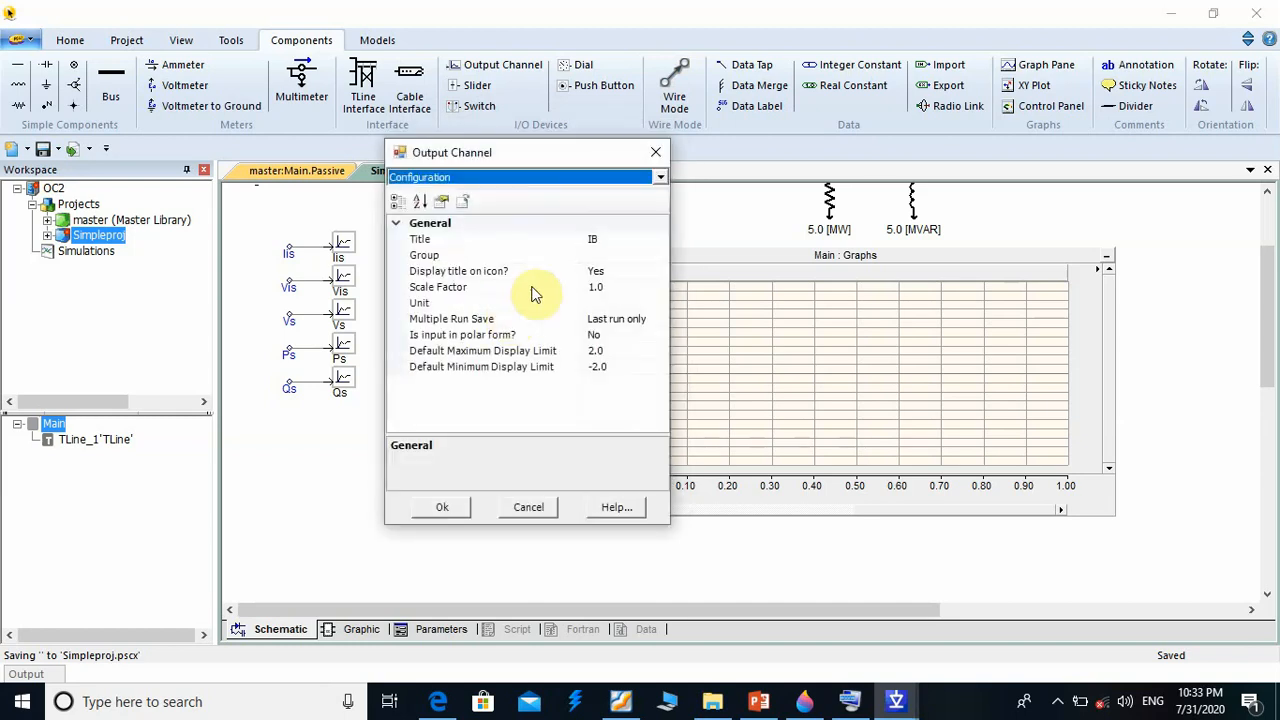
click(633, 240)
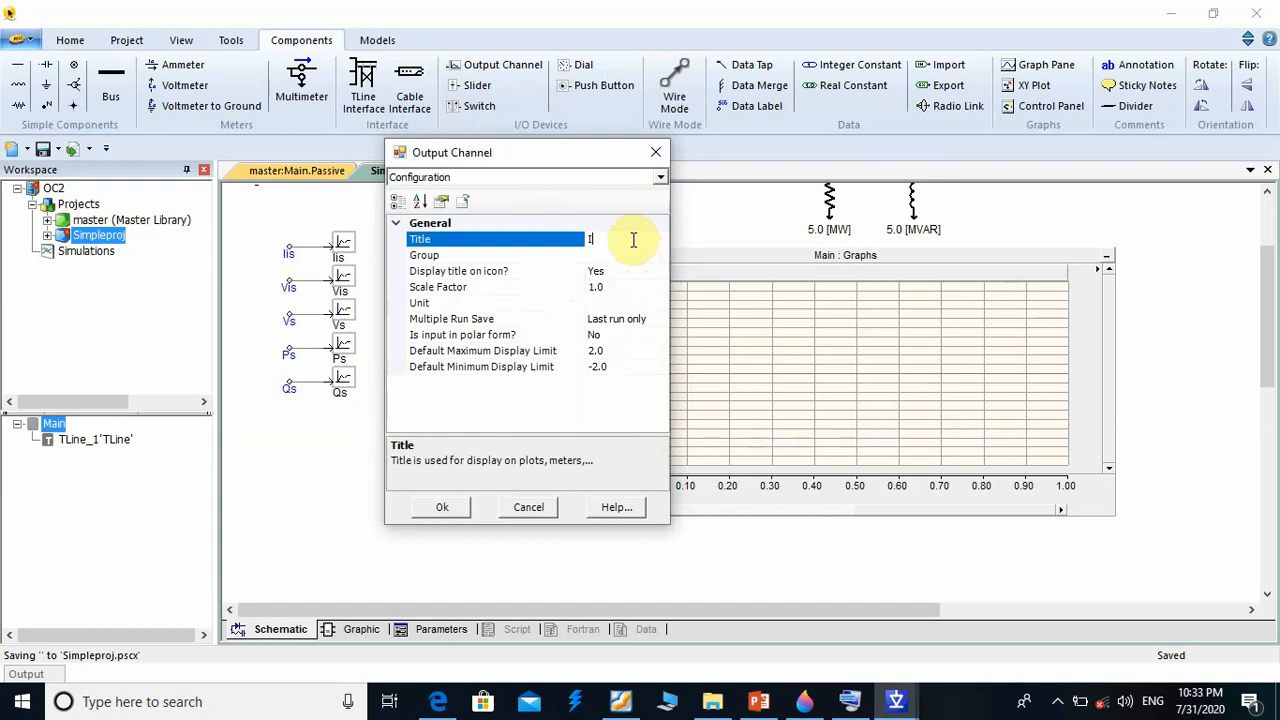
text(C)
key(Return)
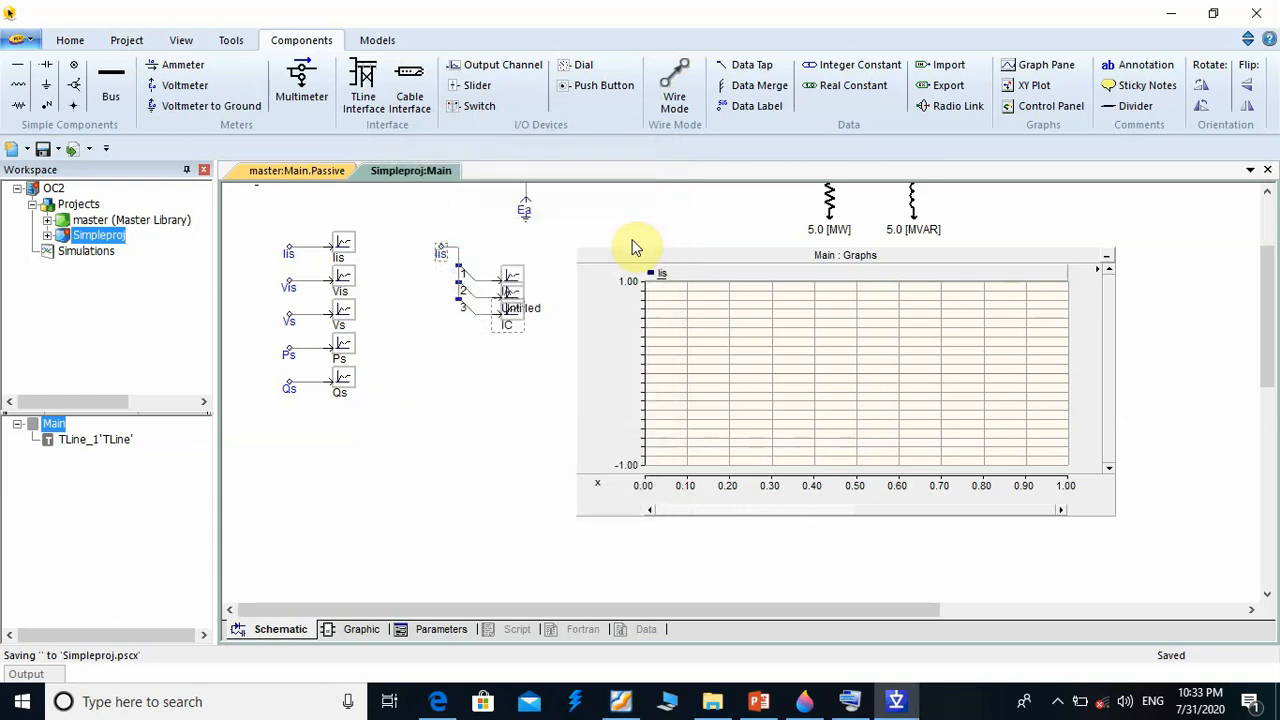
Set the title of the output channel connected to data tap 2 to IB
double_click(518, 300)
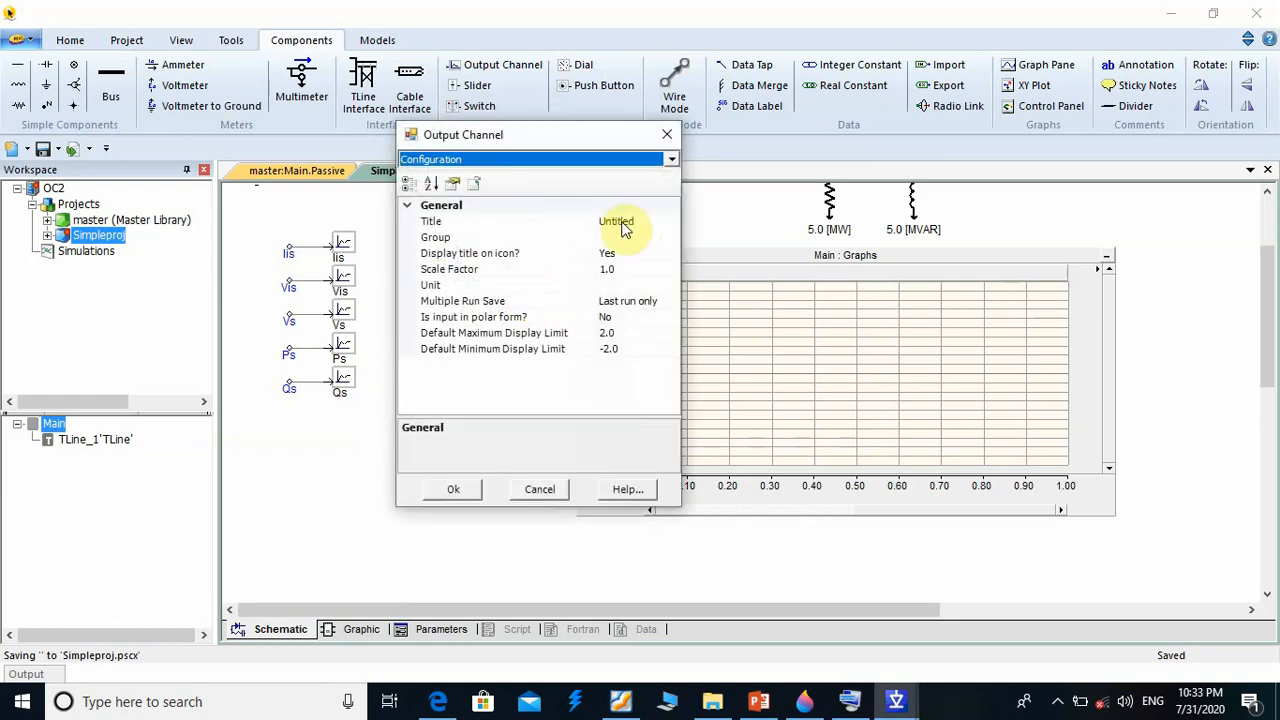
click(622, 222)
text(IB)
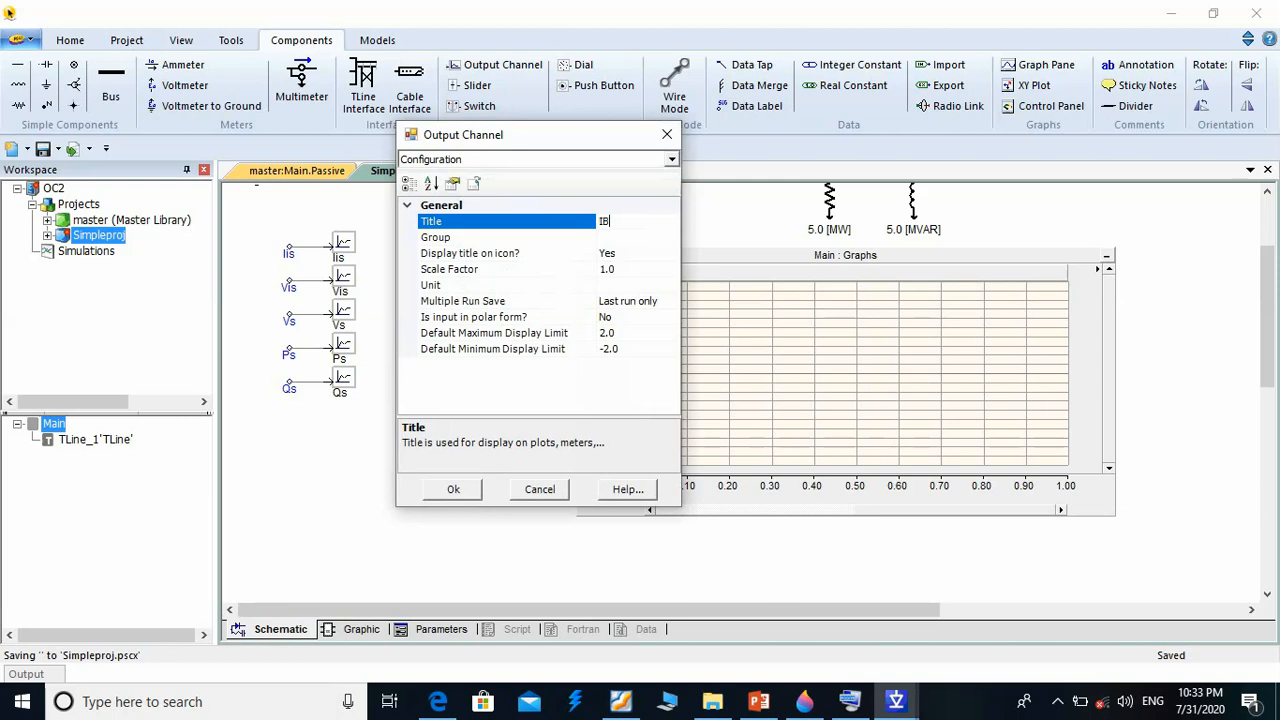
key(Return)
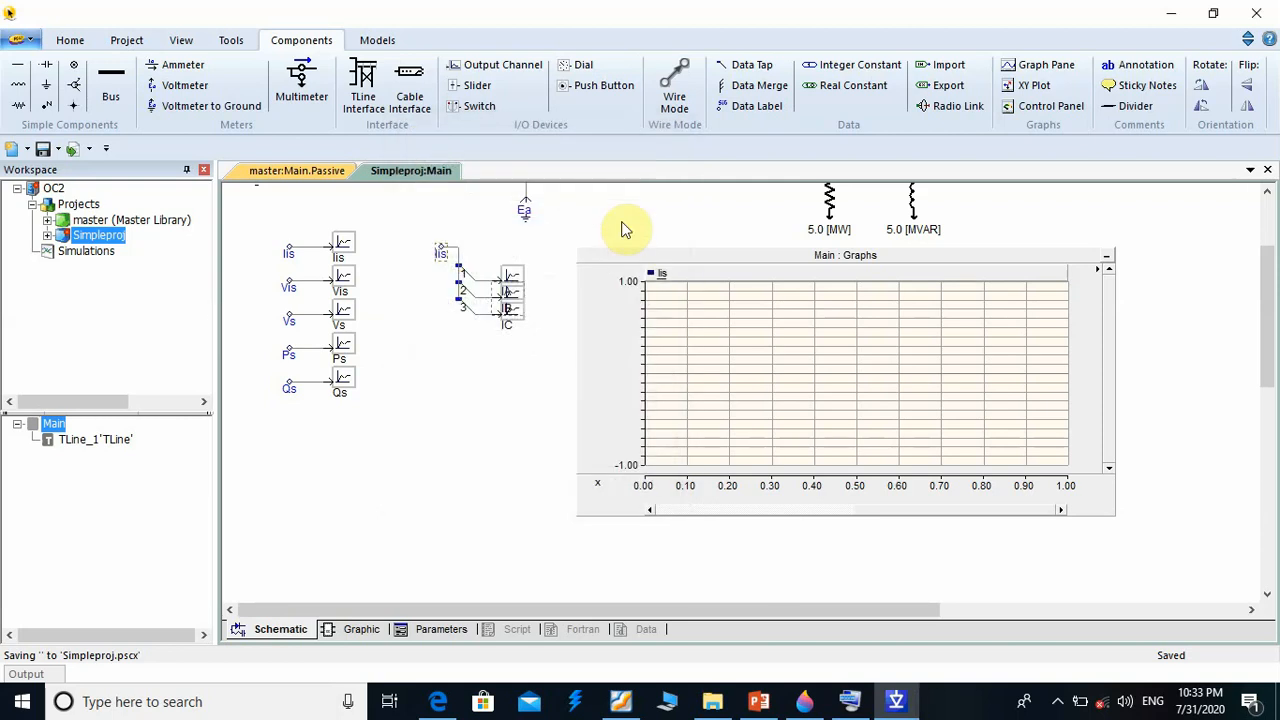
Add an overlay graph with the IA output channel's signal and place it directly below the Iis graph
right_click(521, 281)
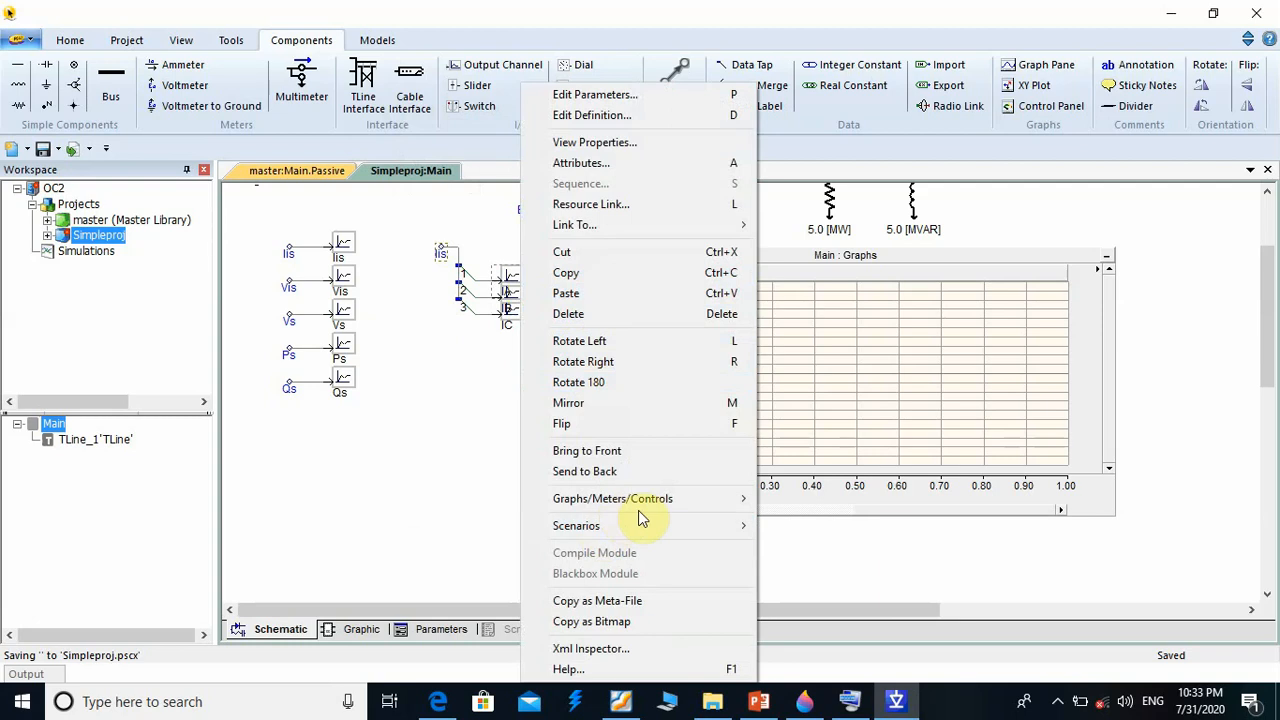
mouse_move(680, 528)
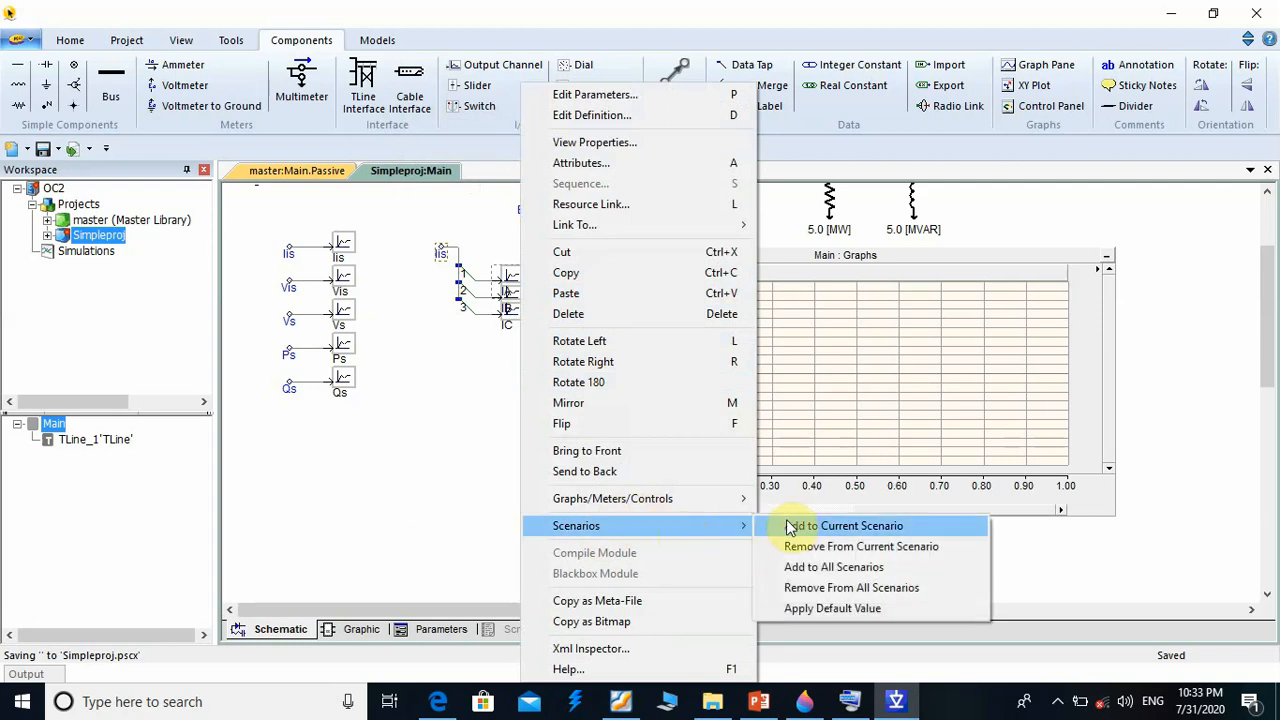
mouse_move(734, 501)
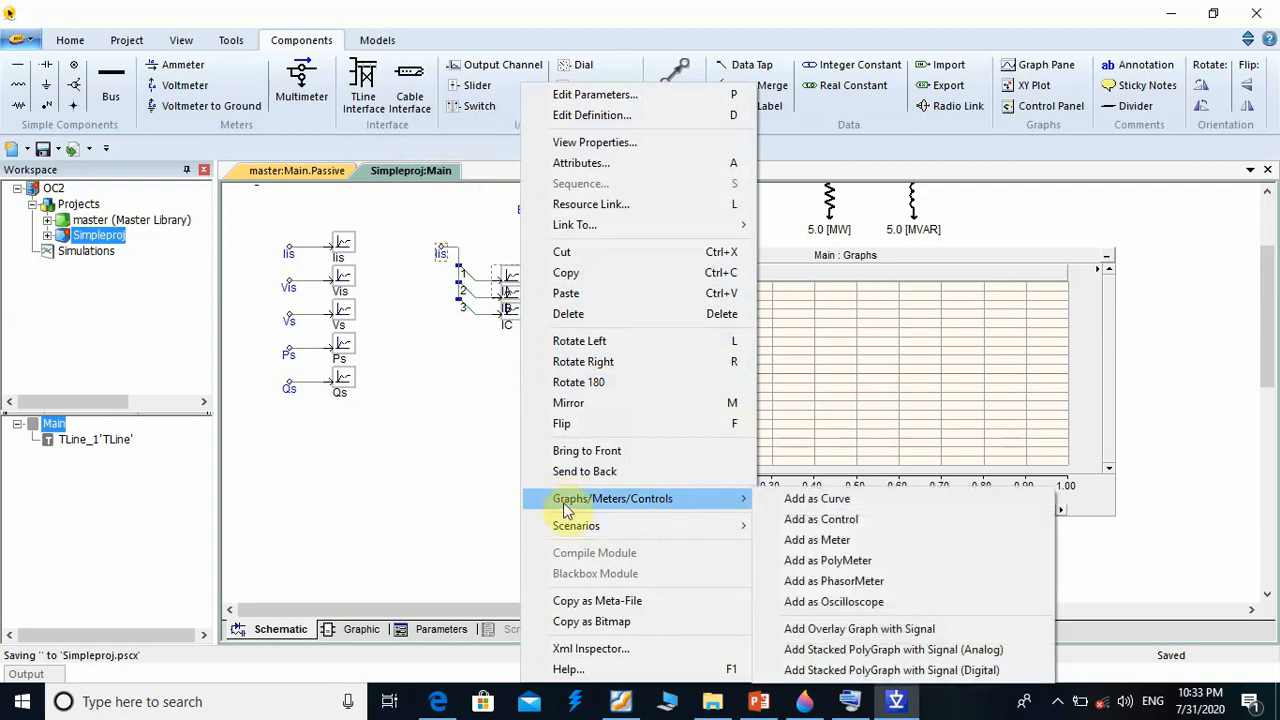
click(833, 630)
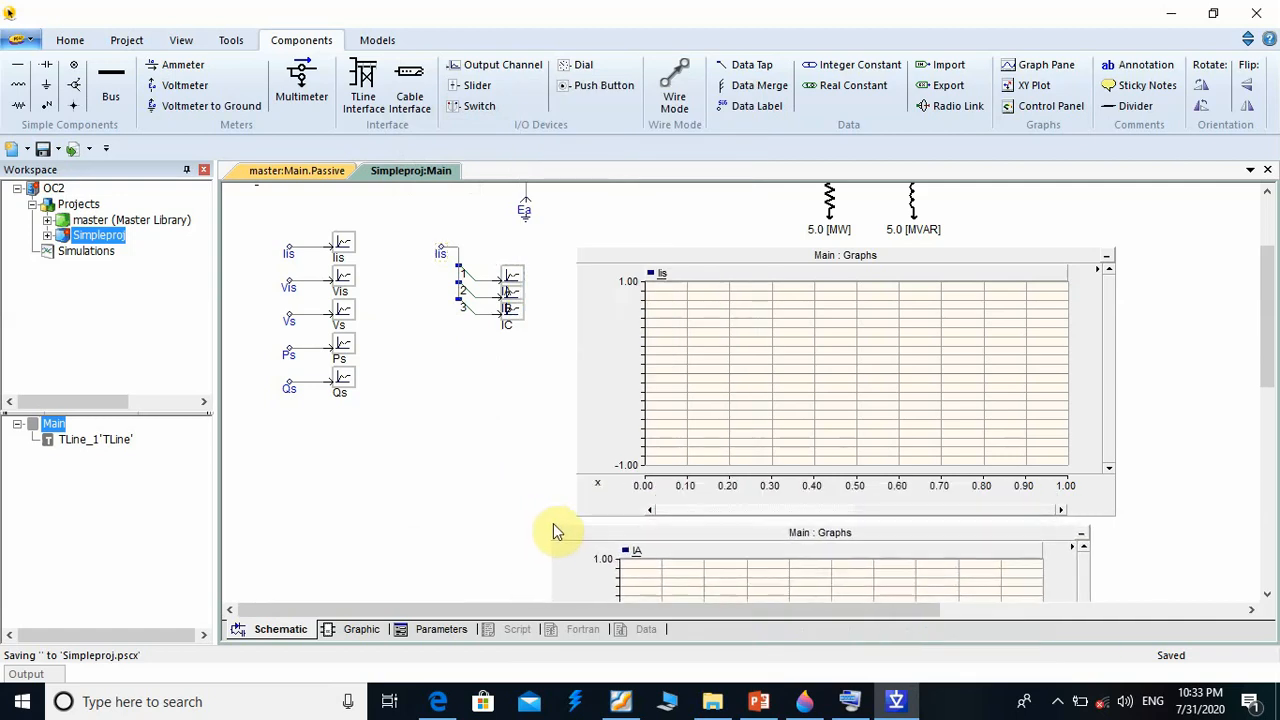
click(572, 525)
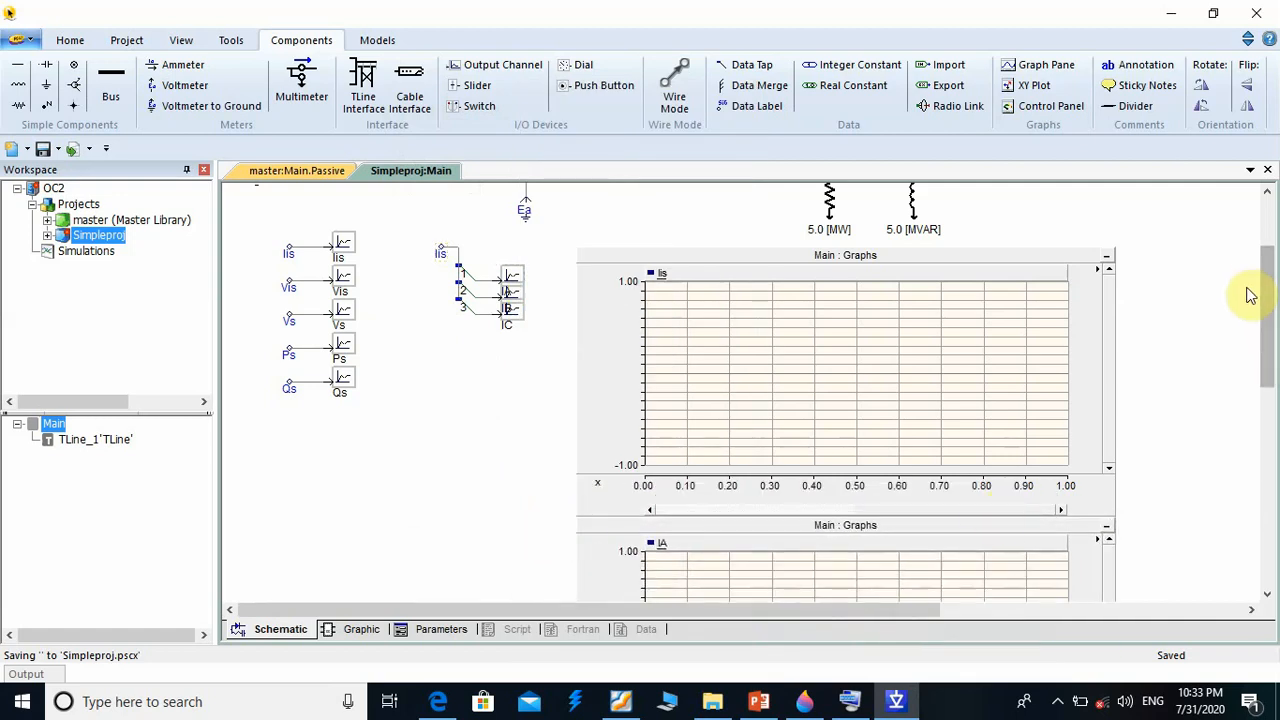
Place an empty control panel on the schematic, below the data taps and beside the output channels
scroll(1266, 400, down, 5)
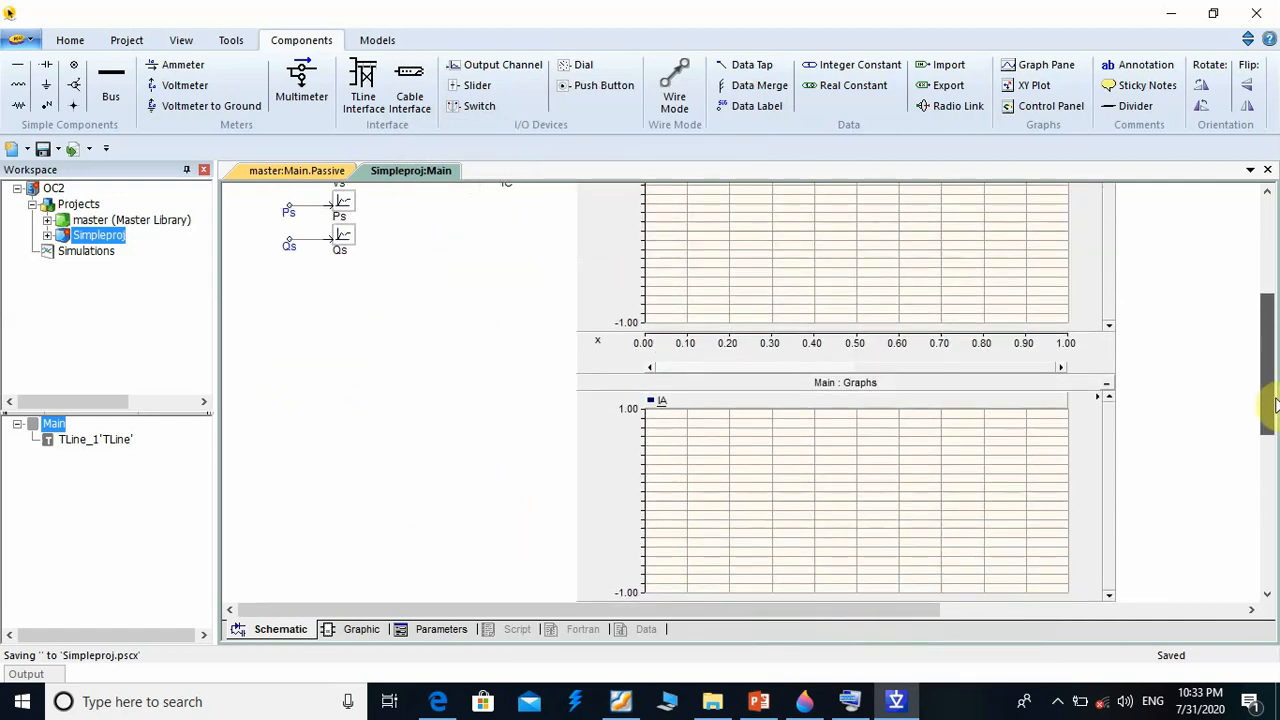
drag(1273, 403, 1271, 377)
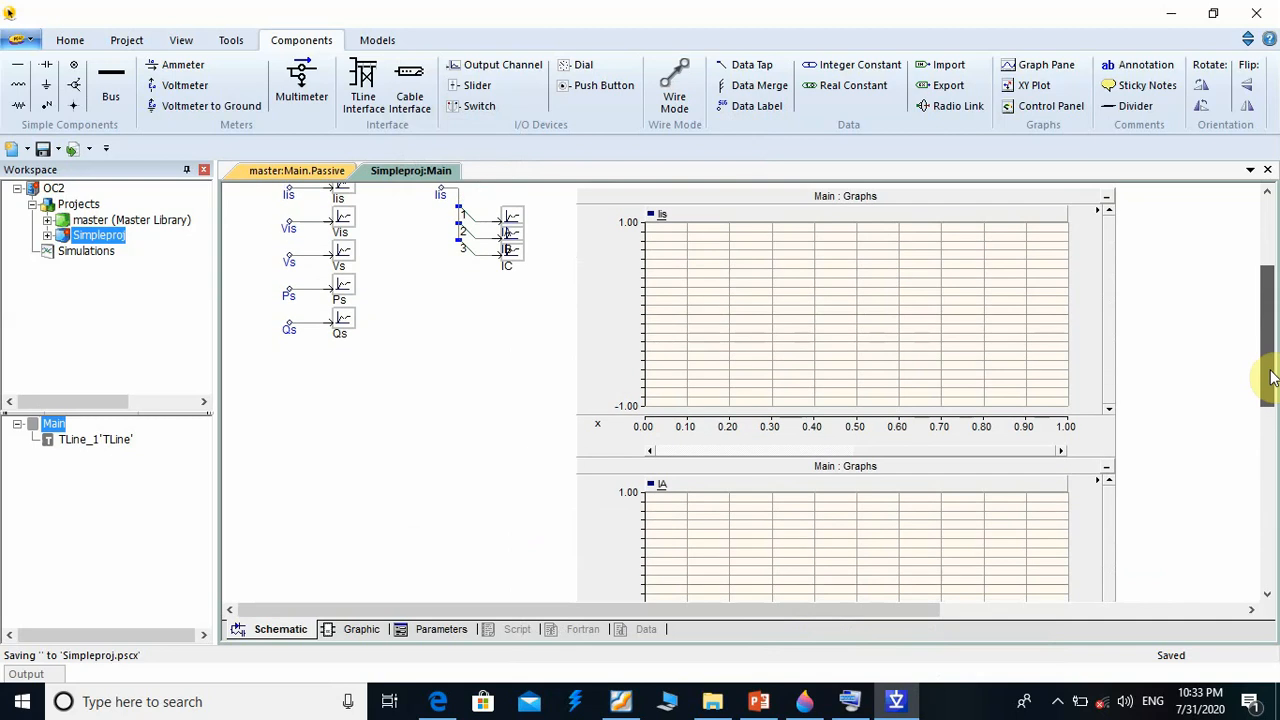
drag(1271, 377, 1268, 340)
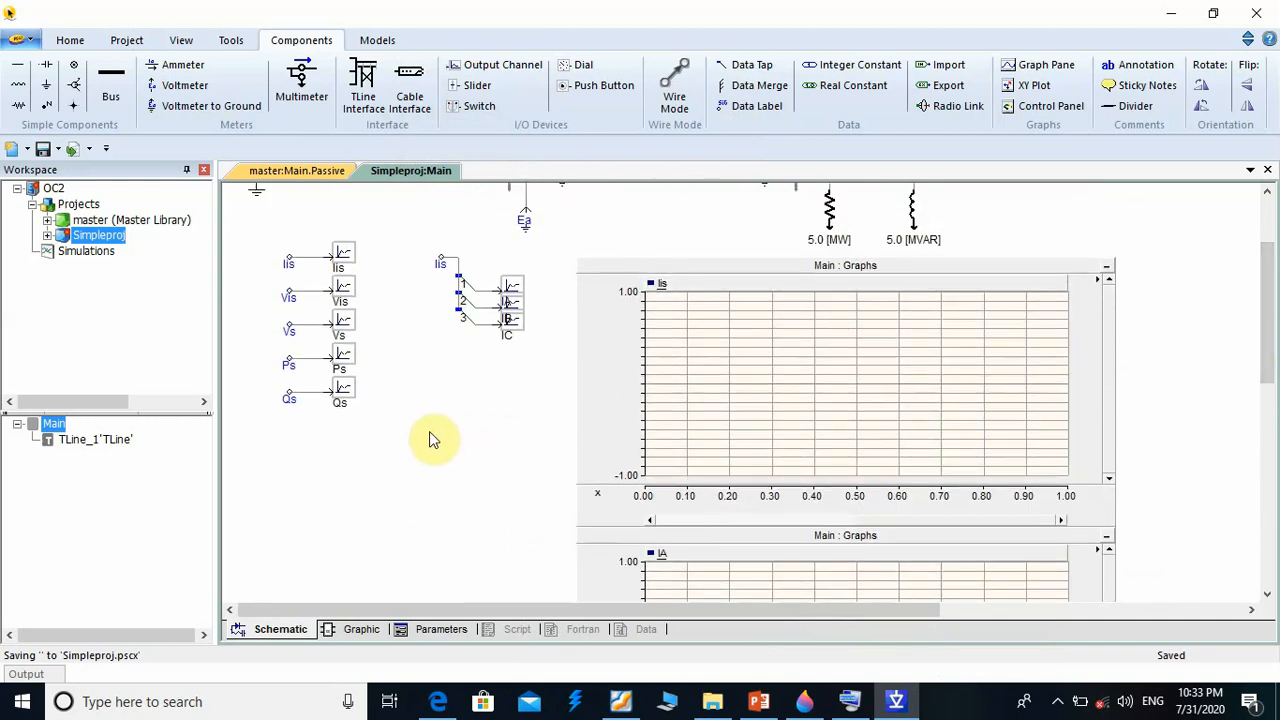
click(335, 336)
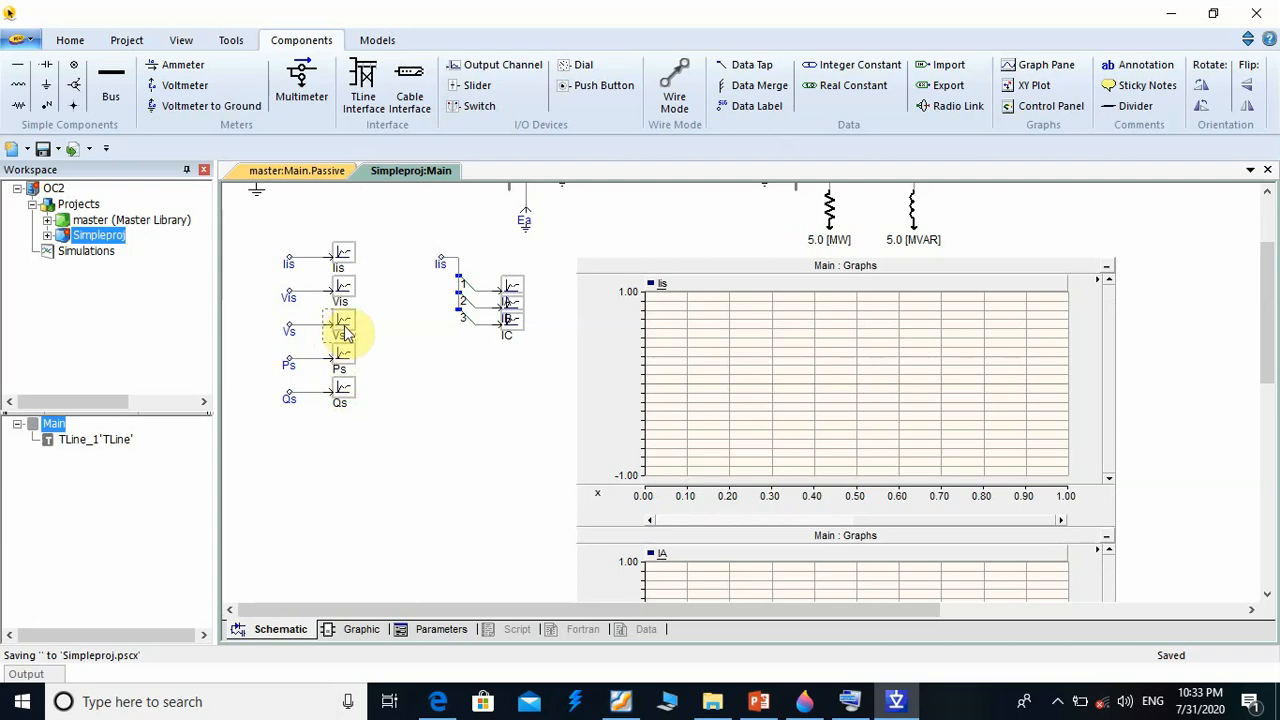
mouse_move(349, 334)
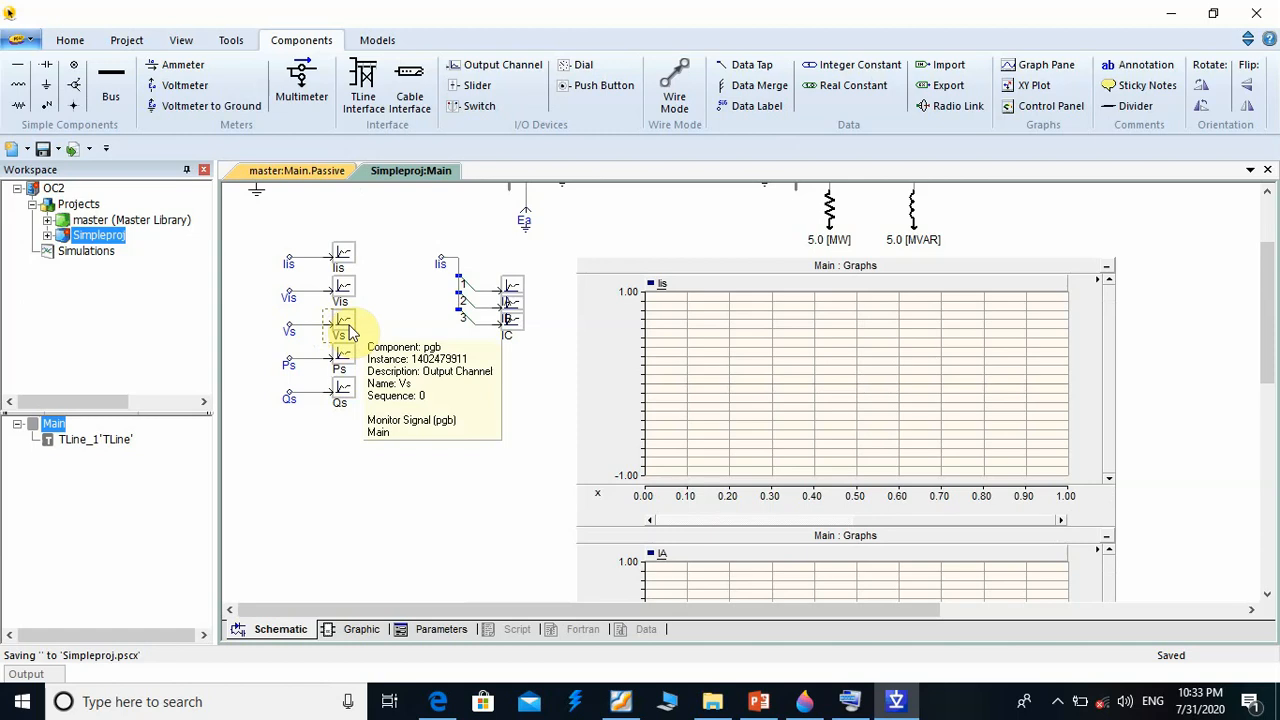
click(1045, 106)
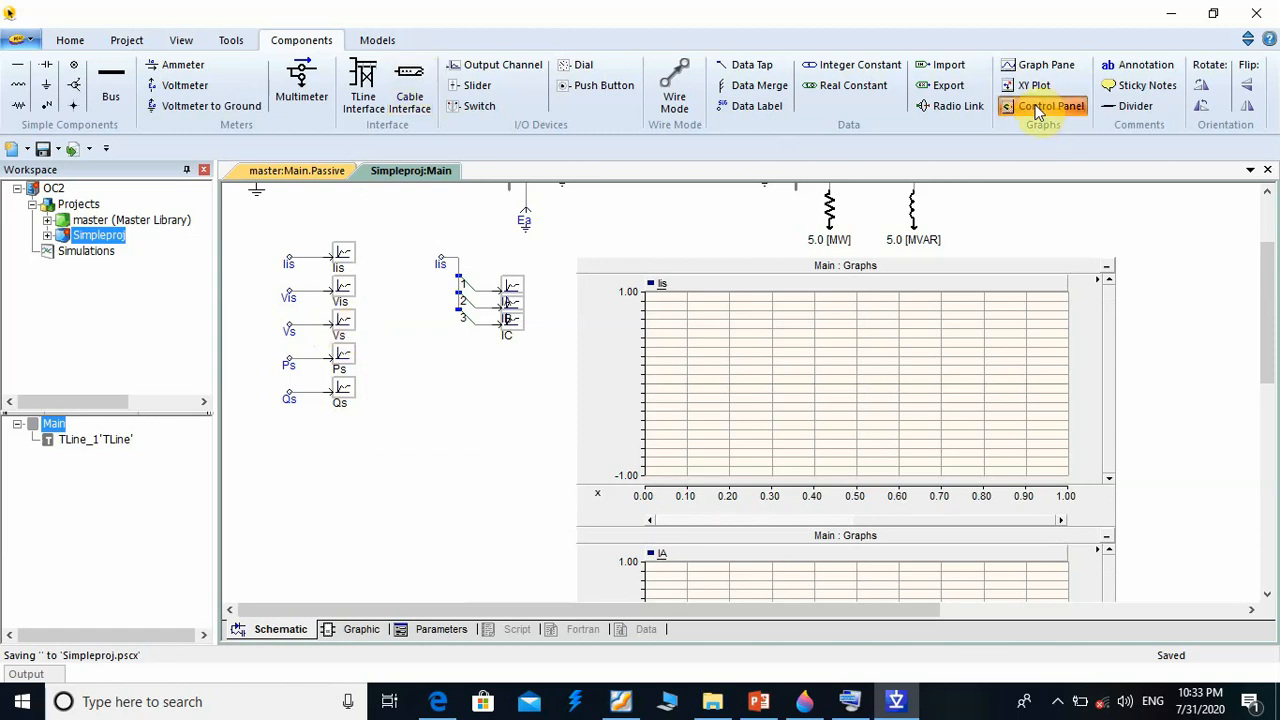
click(428, 366)
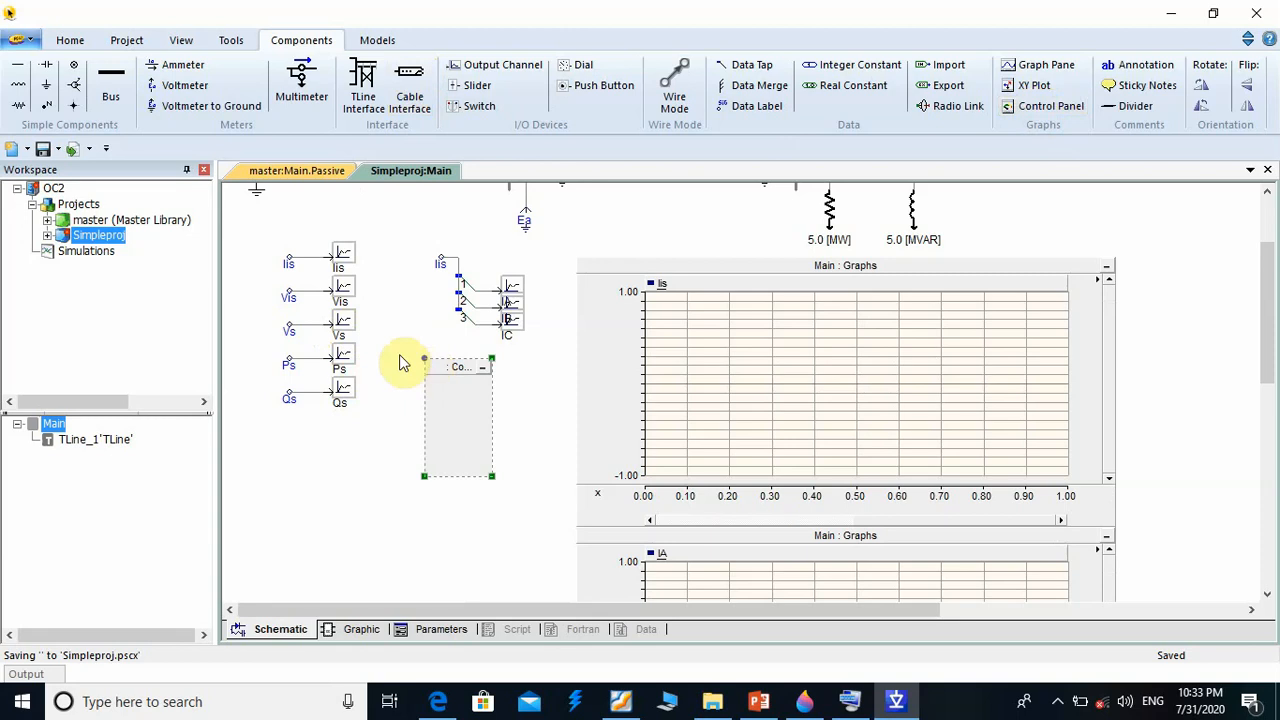
Add the Vs output channel as a meter in the control panel and shift the panel slightly toward the output channels
click(347, 323)
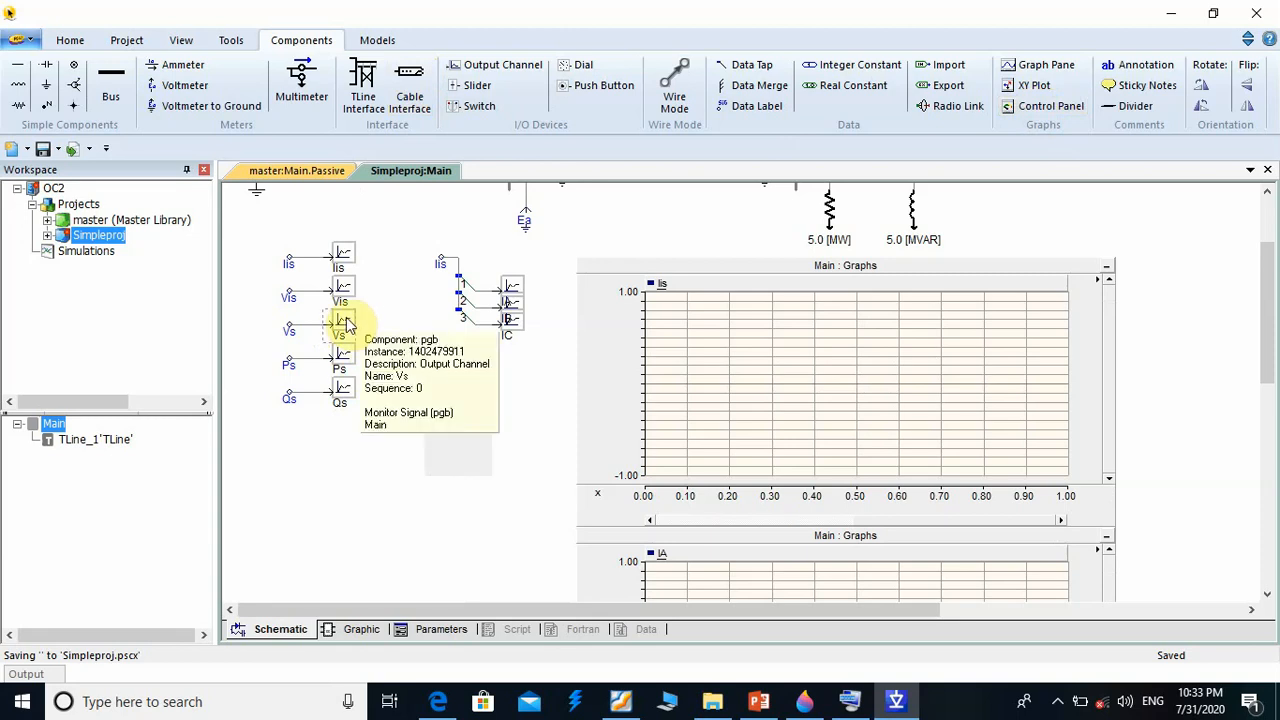
right_click(345, 325)
mouse_move(475, 508)
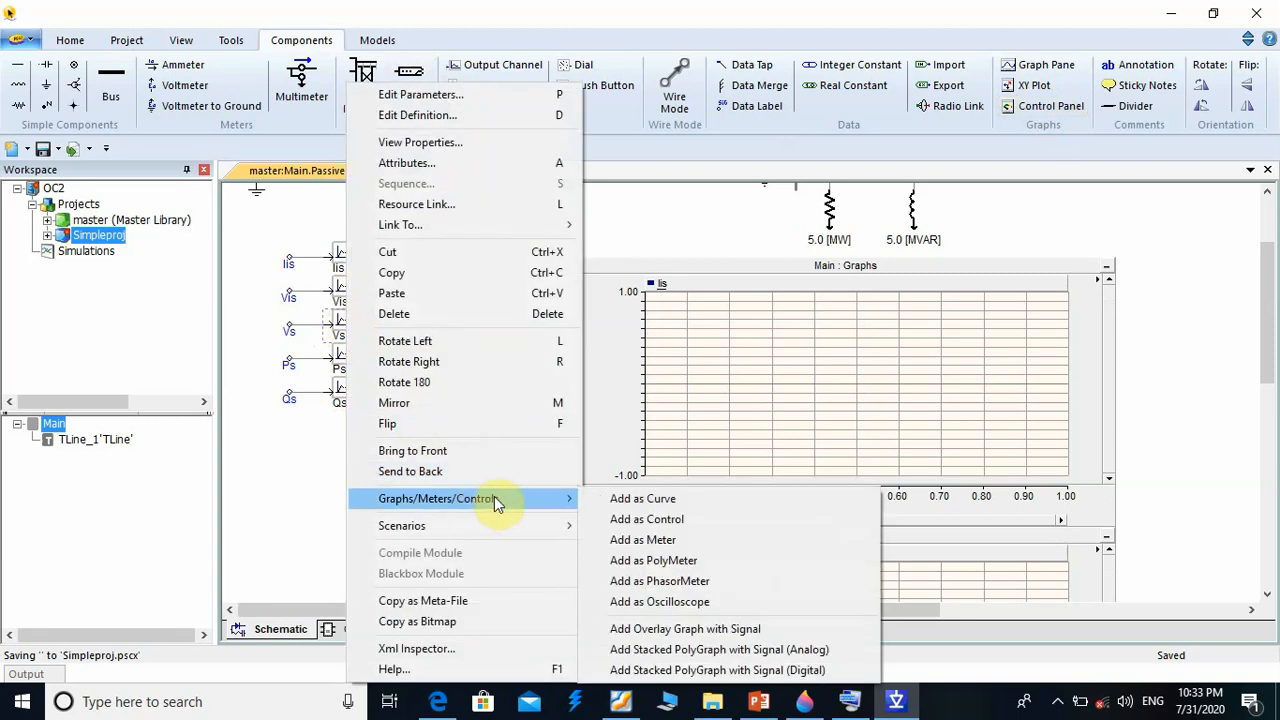
click(683, 541)
right_click(465, 426)
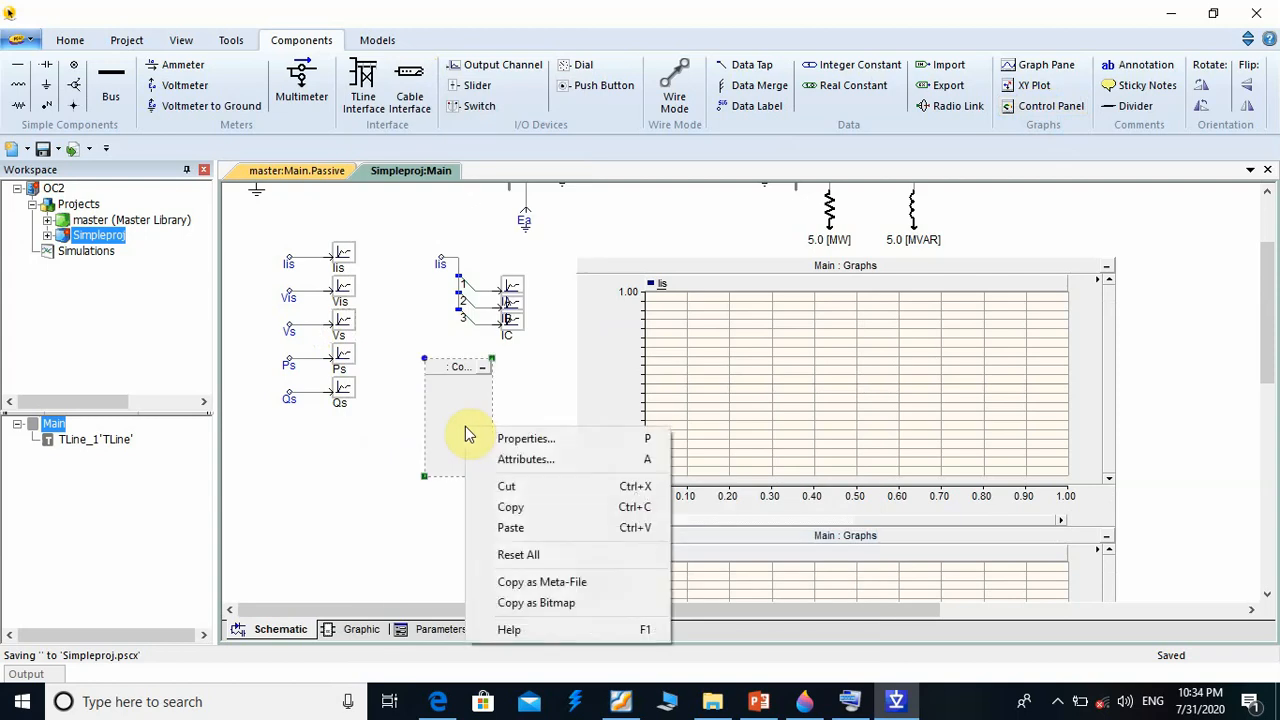
click(508, 526)
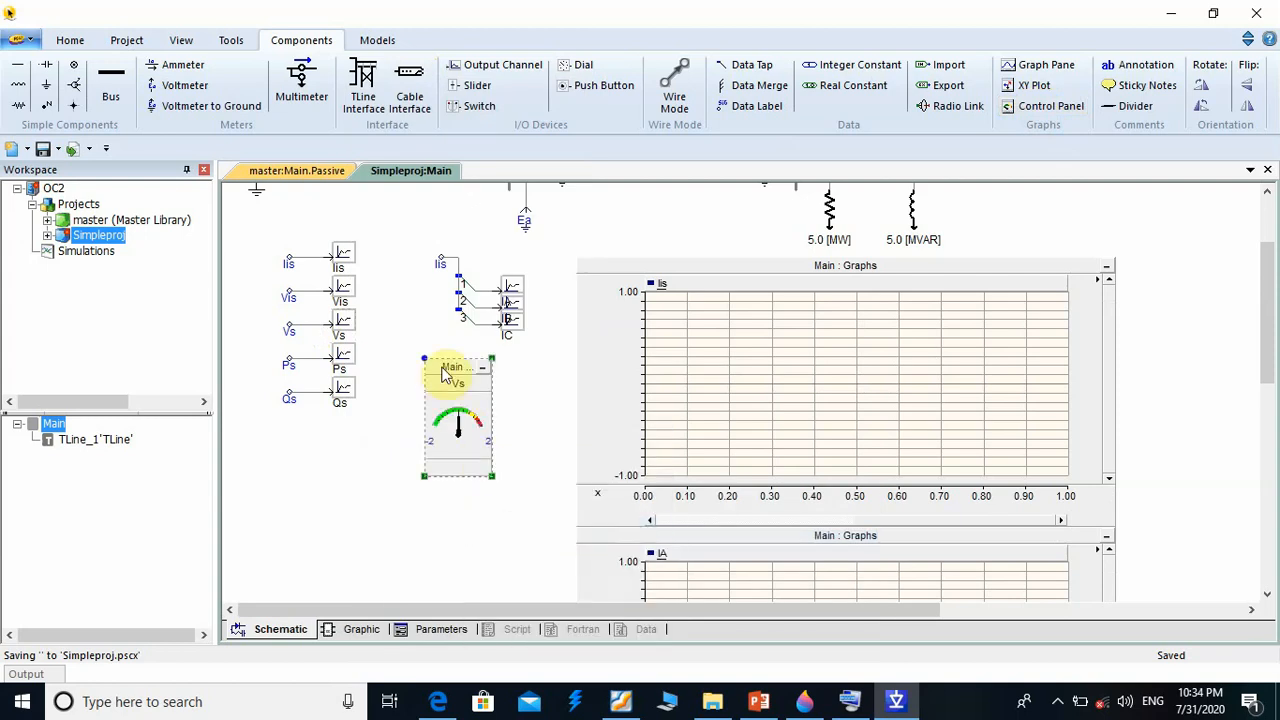
mouse_move(443, 371)
mouse_down()
mouse_move(420, 360)
mouse_move(427, 371)
mouse_up()
Set the Vs channel's default minimum display limit to 0, maximum to 50 and unit to KV
double_click(437, 432)
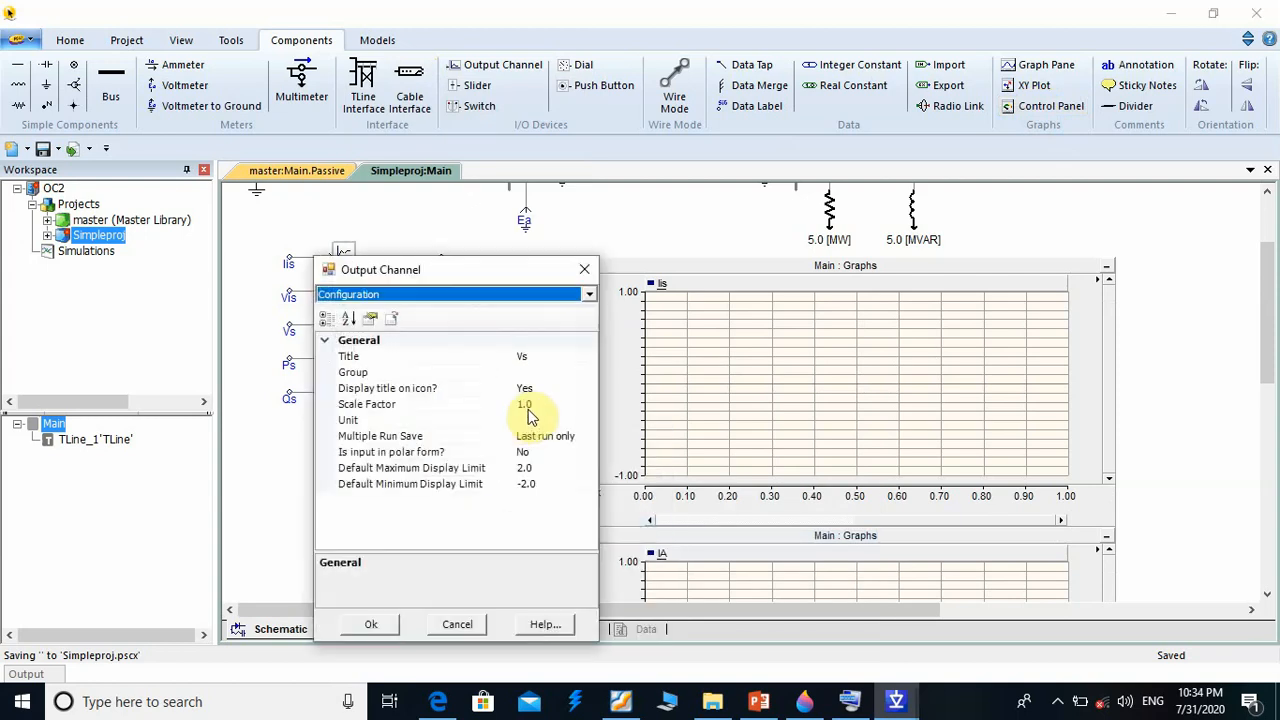
click(545, 469)
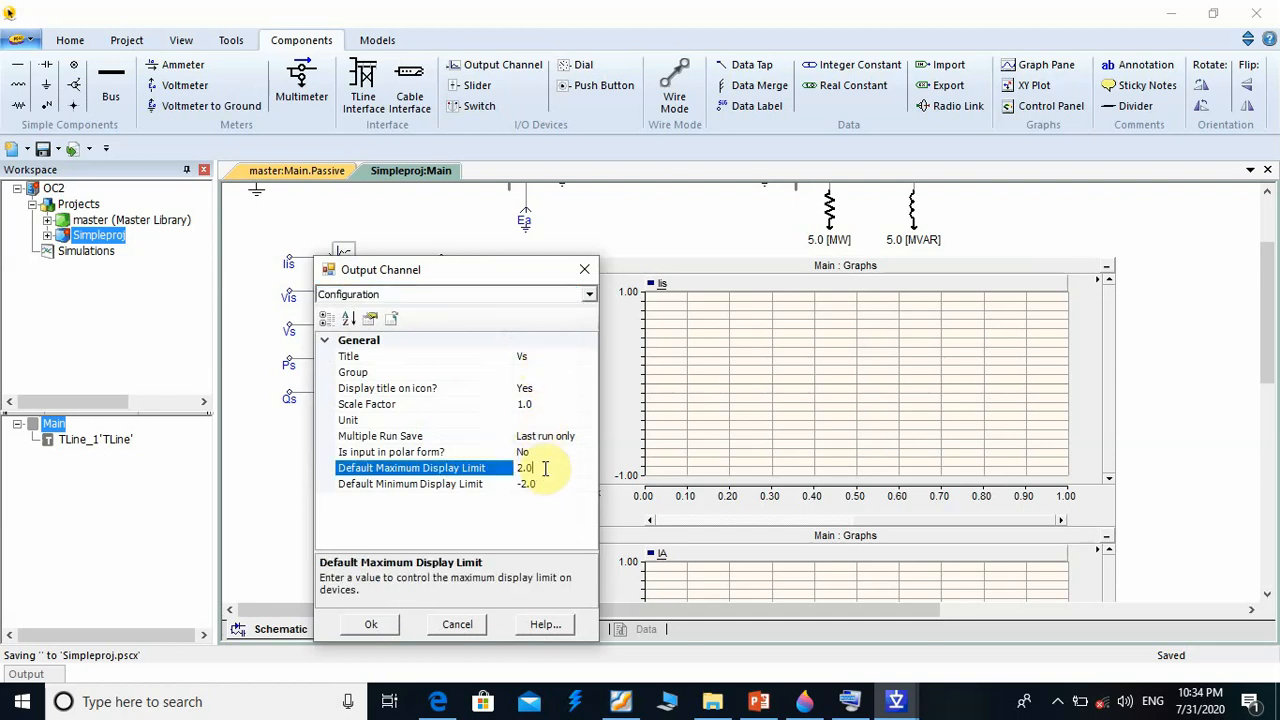
click(545, 485)
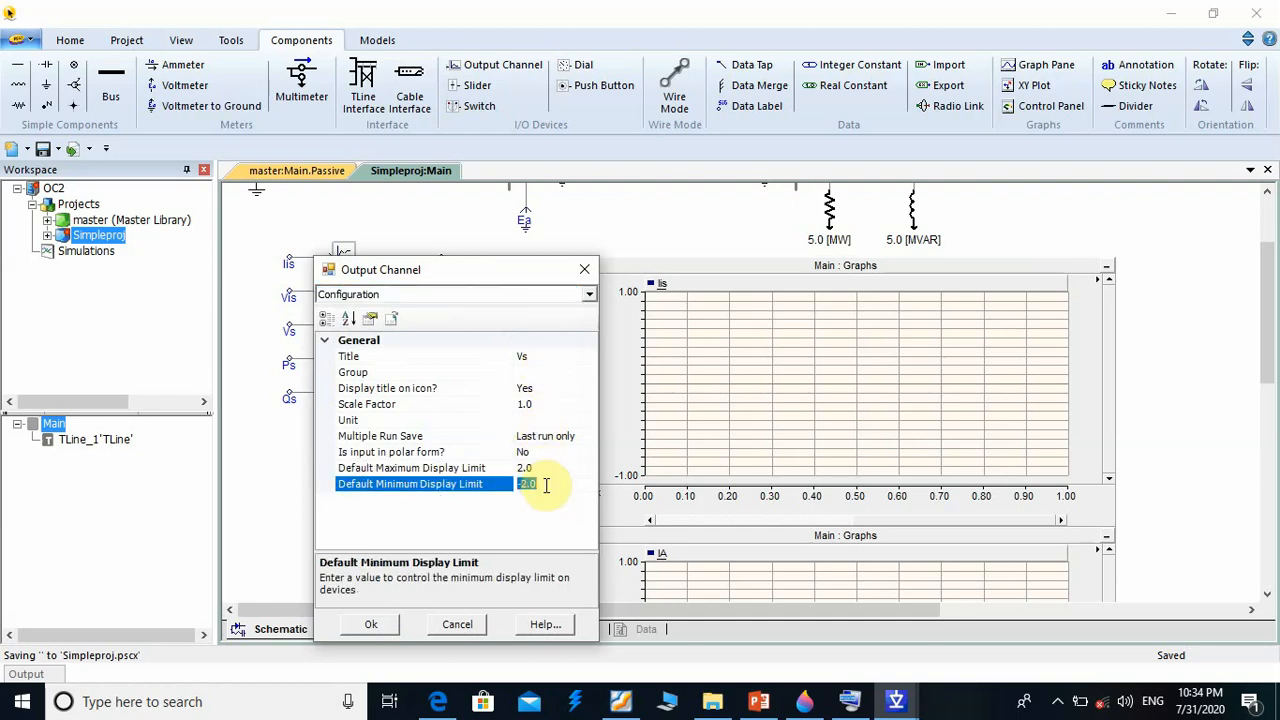
text(0)
click(545, 469)
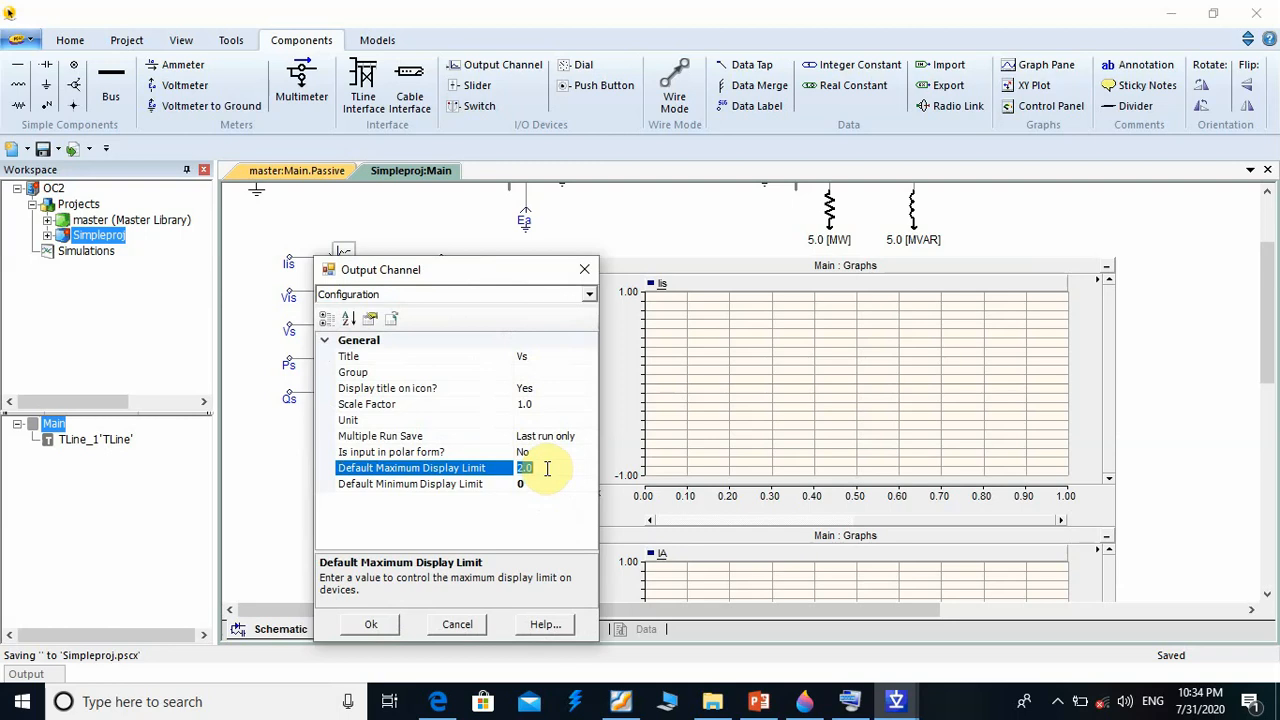
text(50)
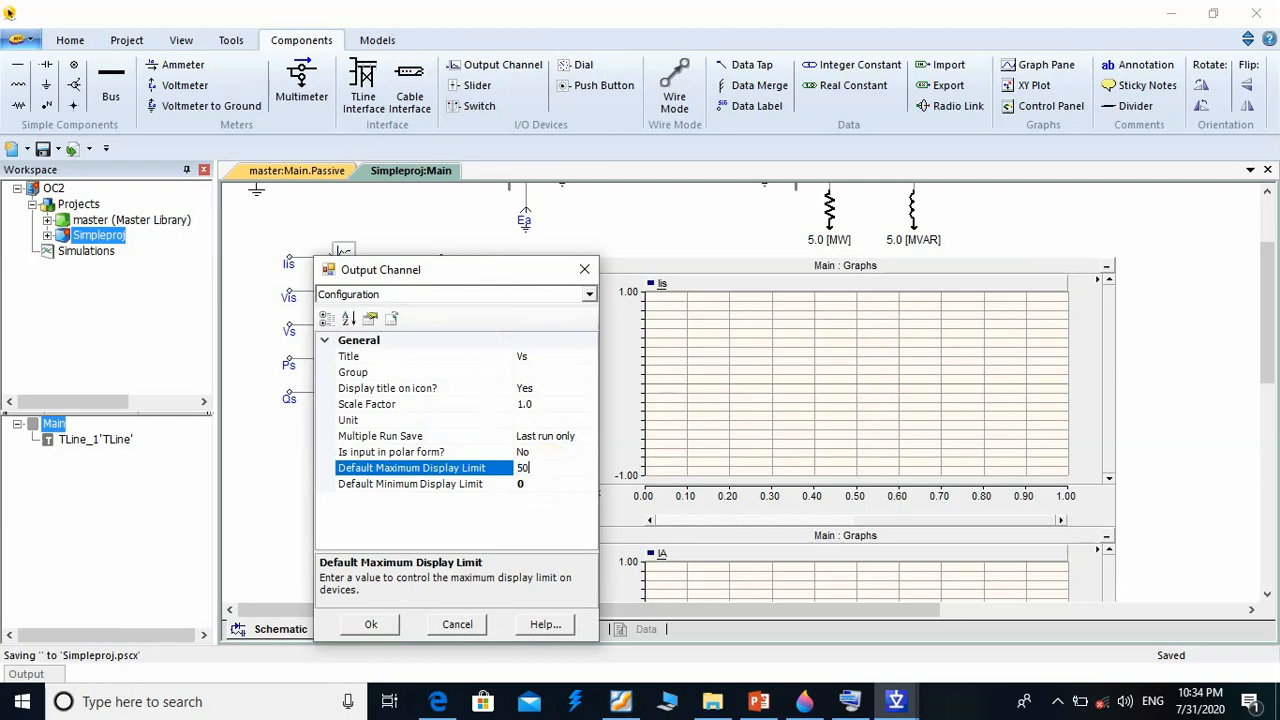
click(554, 423)
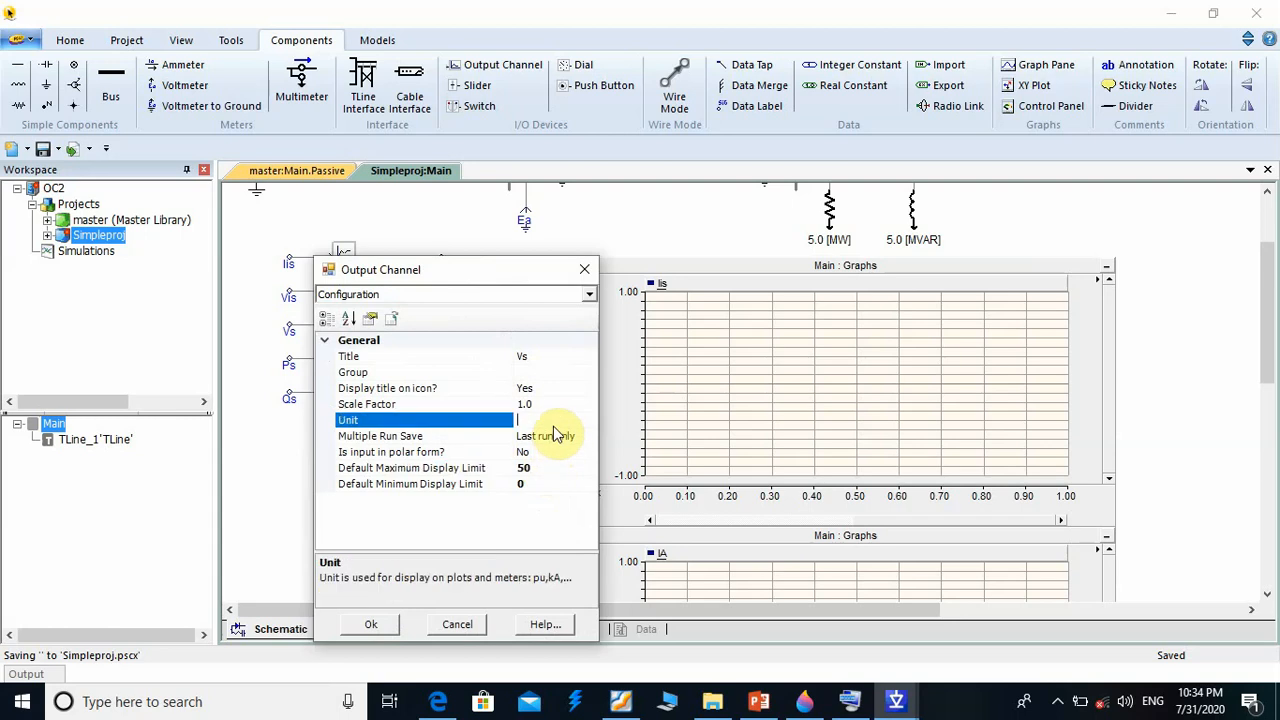
text(KV)
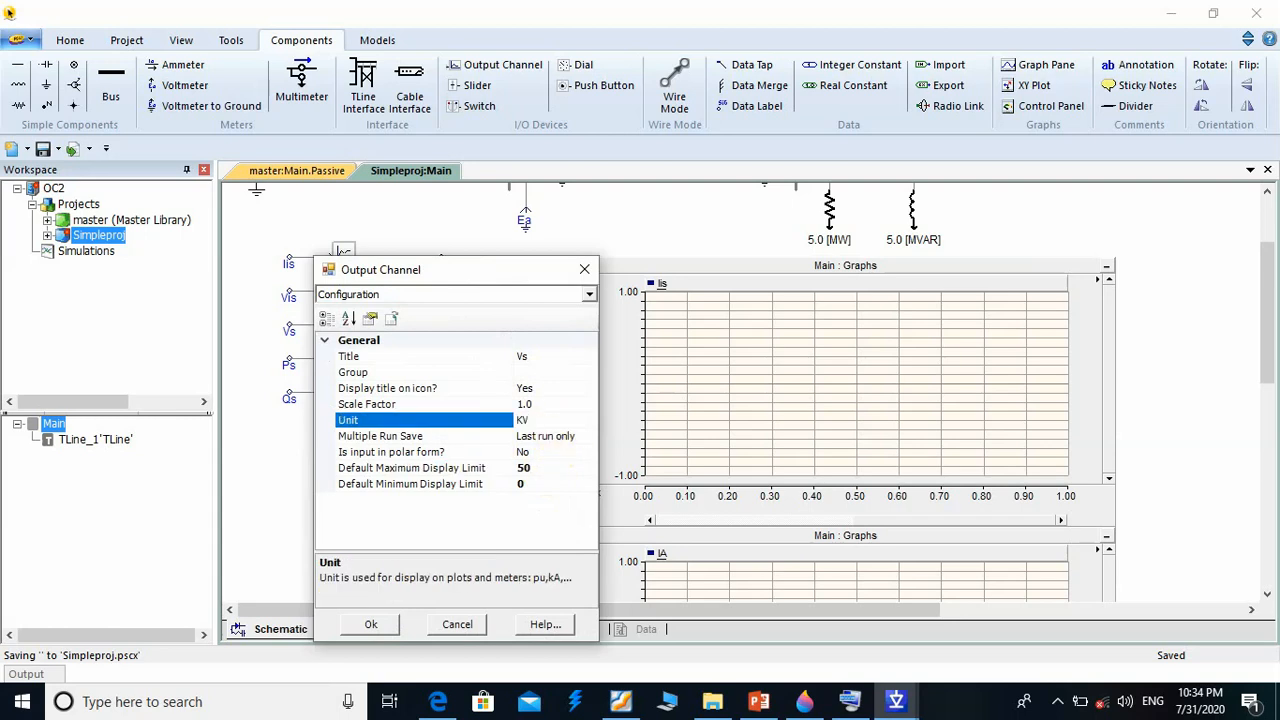
key(Return)
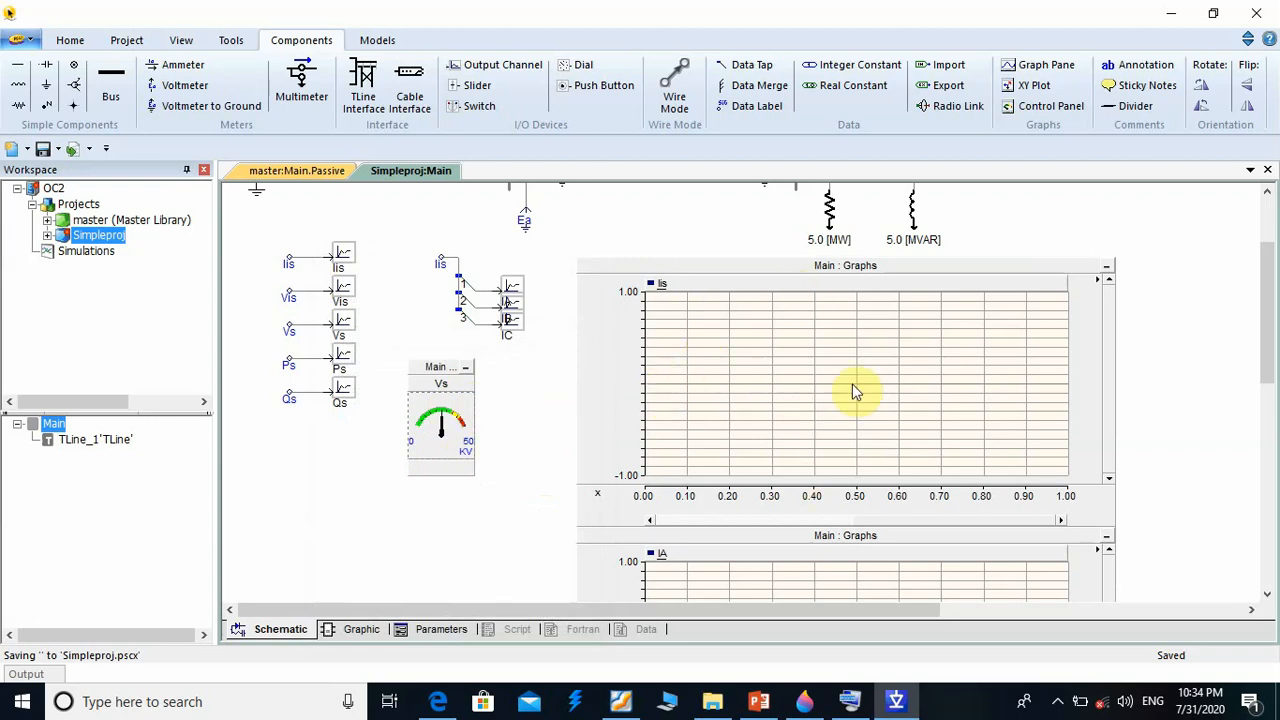
double_click(771, 281)
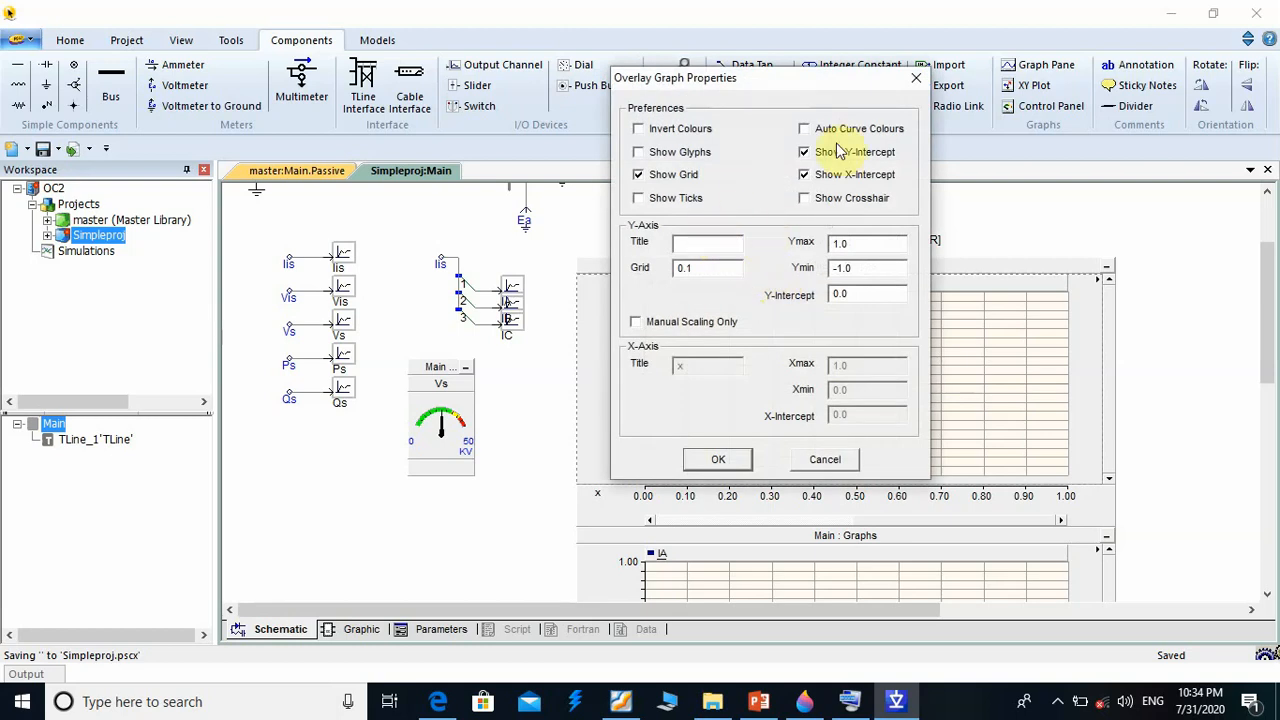
click(916, 77)
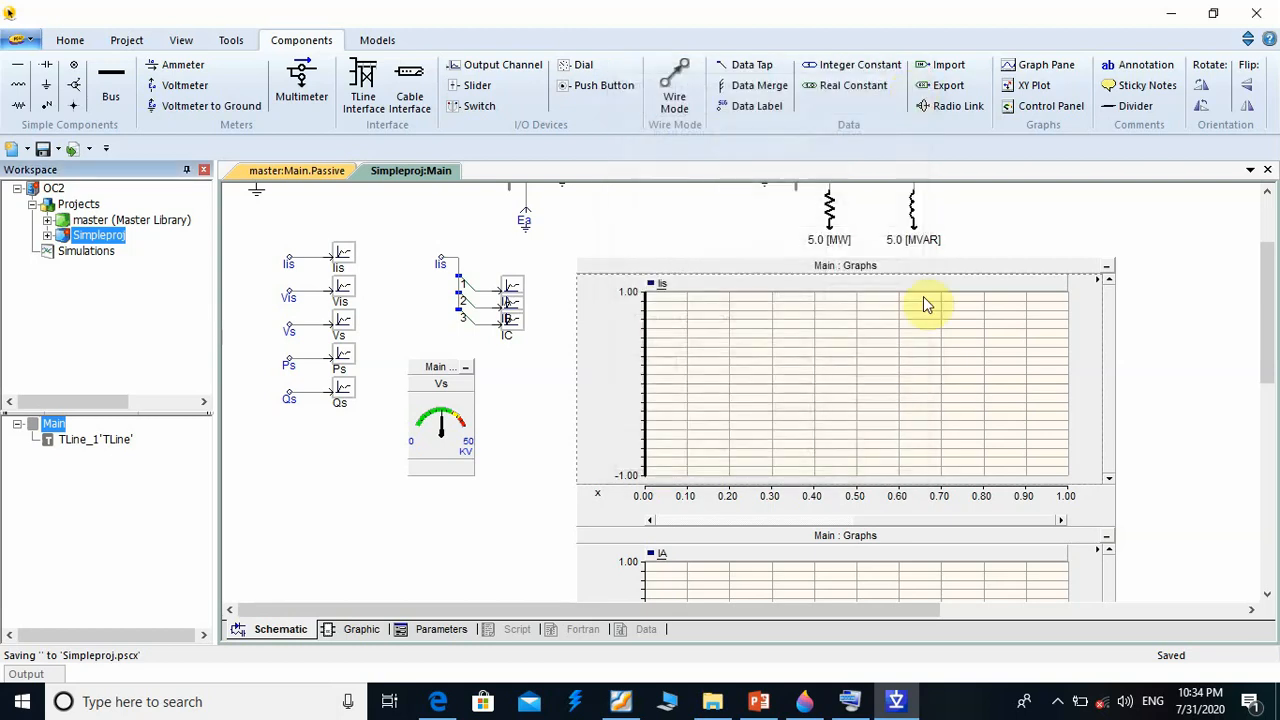
click(1058, 703)
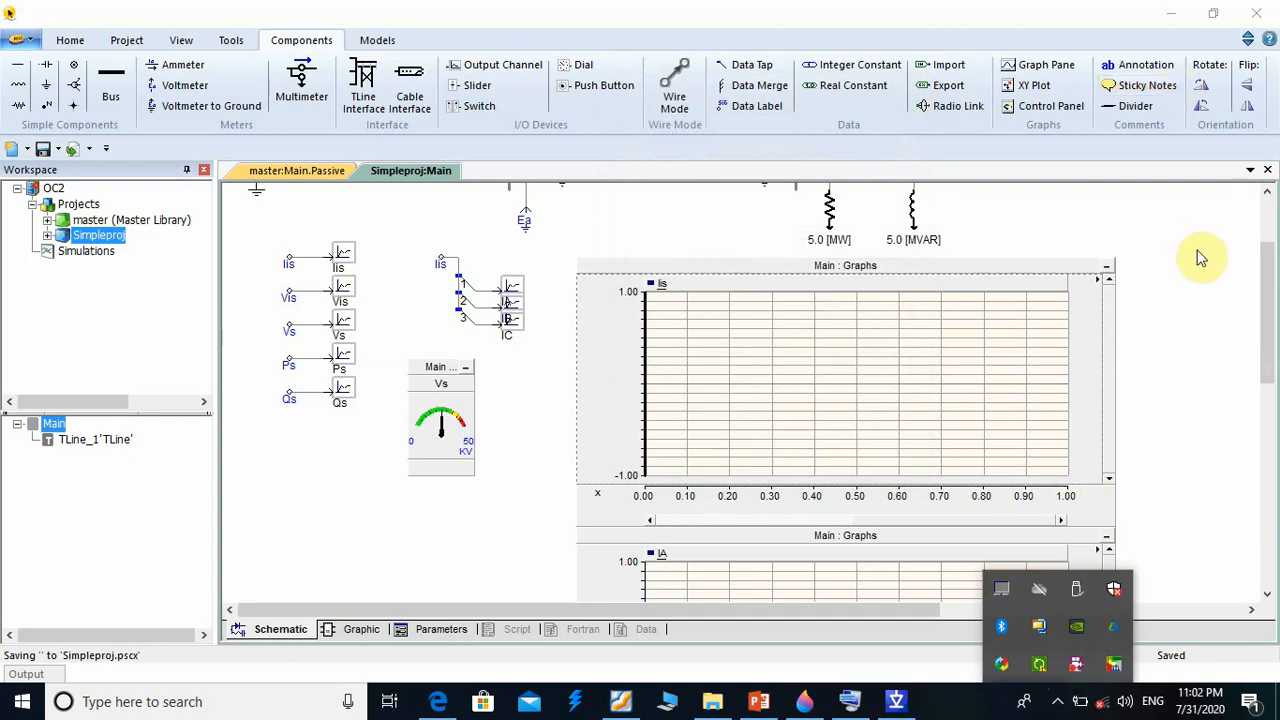
Add an overlay graph with the Ps output channel's signal and place it to the right of the Iis graph
mouse_move(1269, 337)
mouse_down()
mouse_move(1258, 441)
mouse_move(1253, 314)
mouse_move(1254, 355)
mouse_up()
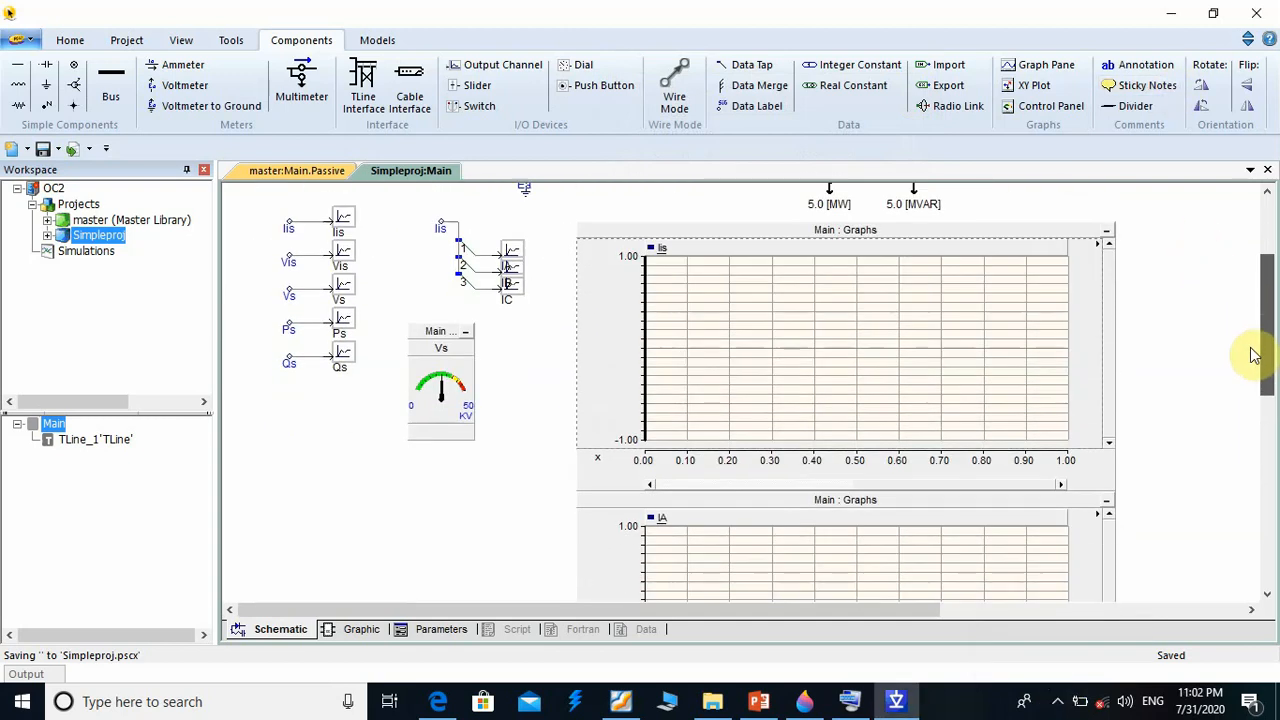
drag(835, 619, 750, 605)
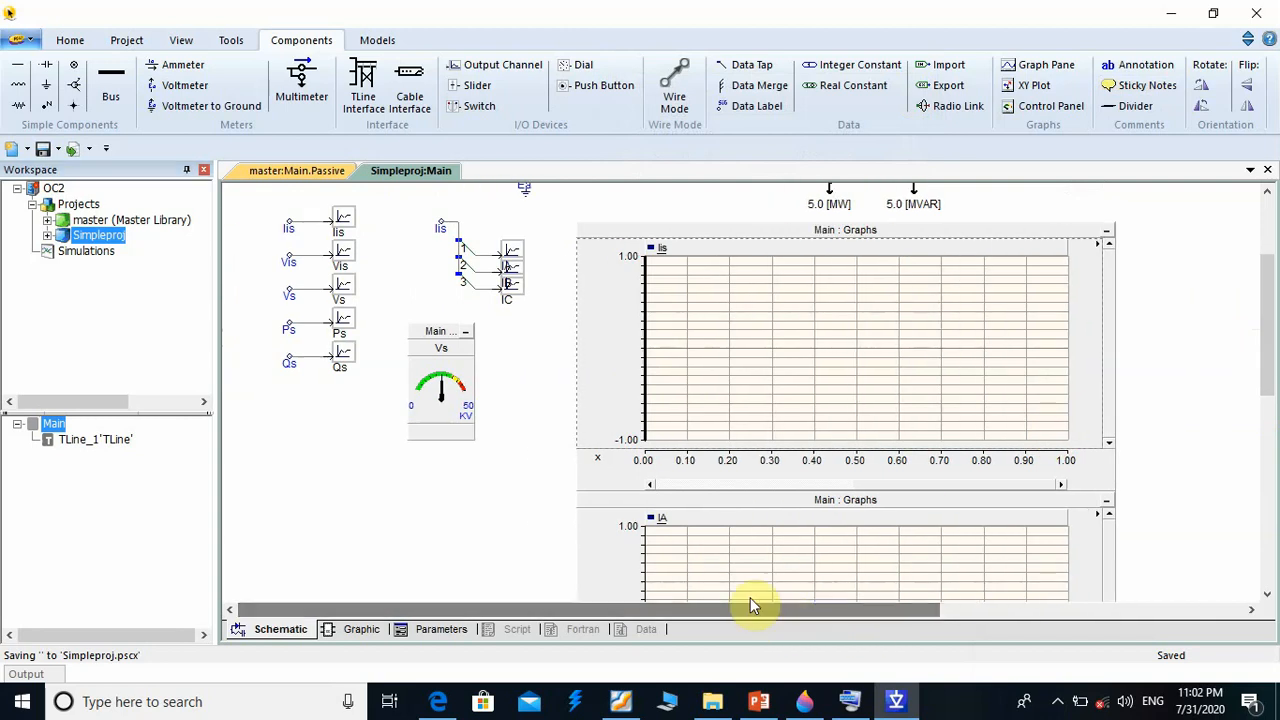
click(343, 328)
right_click(343, 328)
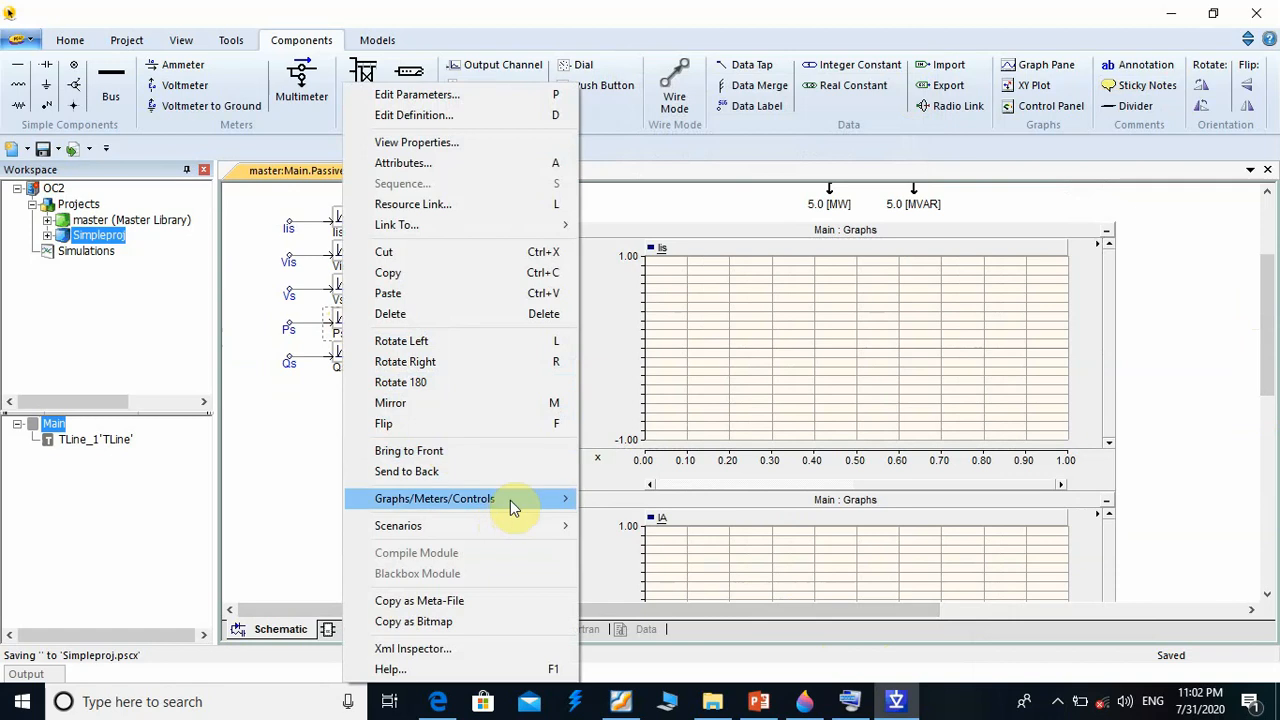
mouse_move(510, 500)
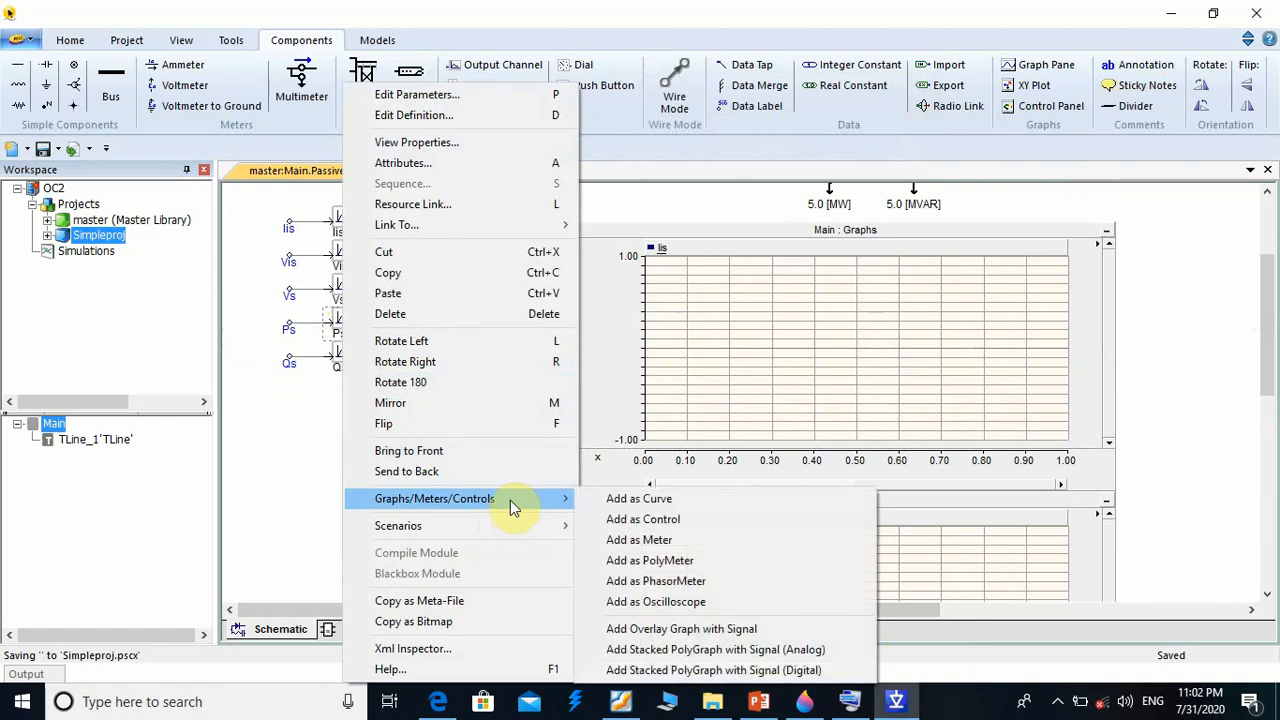
click(660, 629)
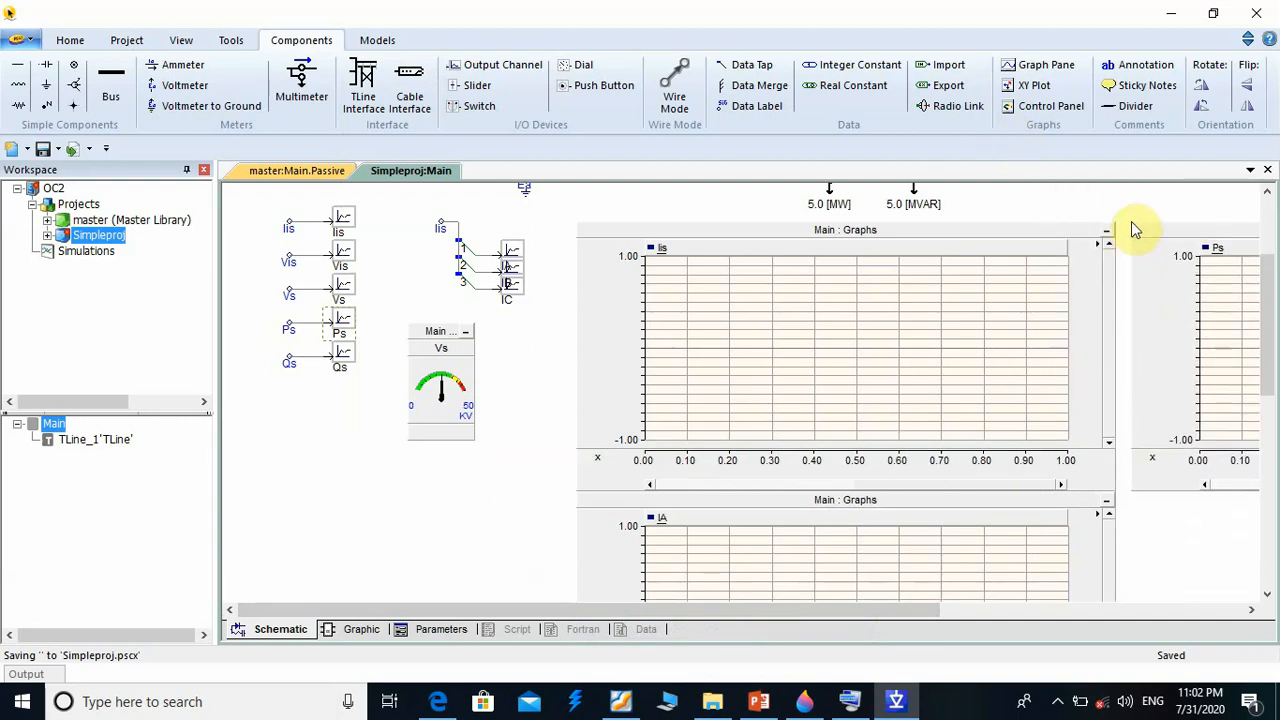
Add an overlay graph with the Qs output channel's signal and place it directly below the Ps graph
click(1131, 221)
click(343, 362)
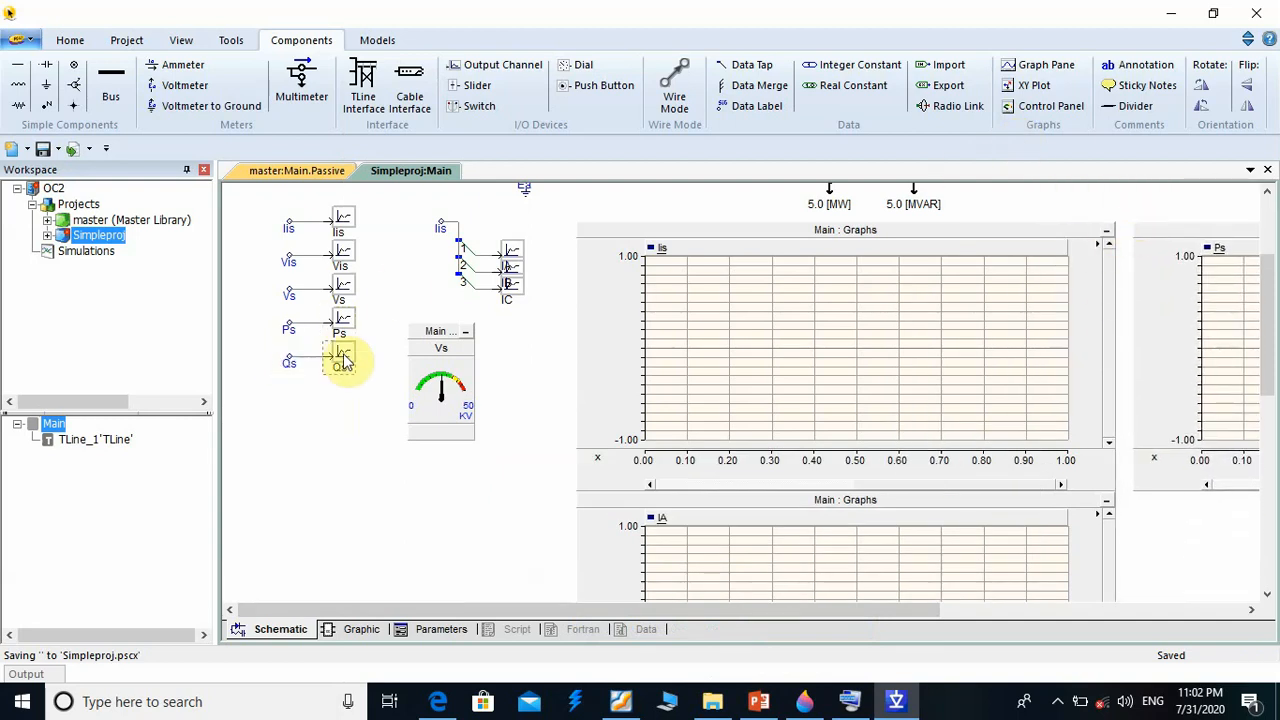
right_click(343, 362)
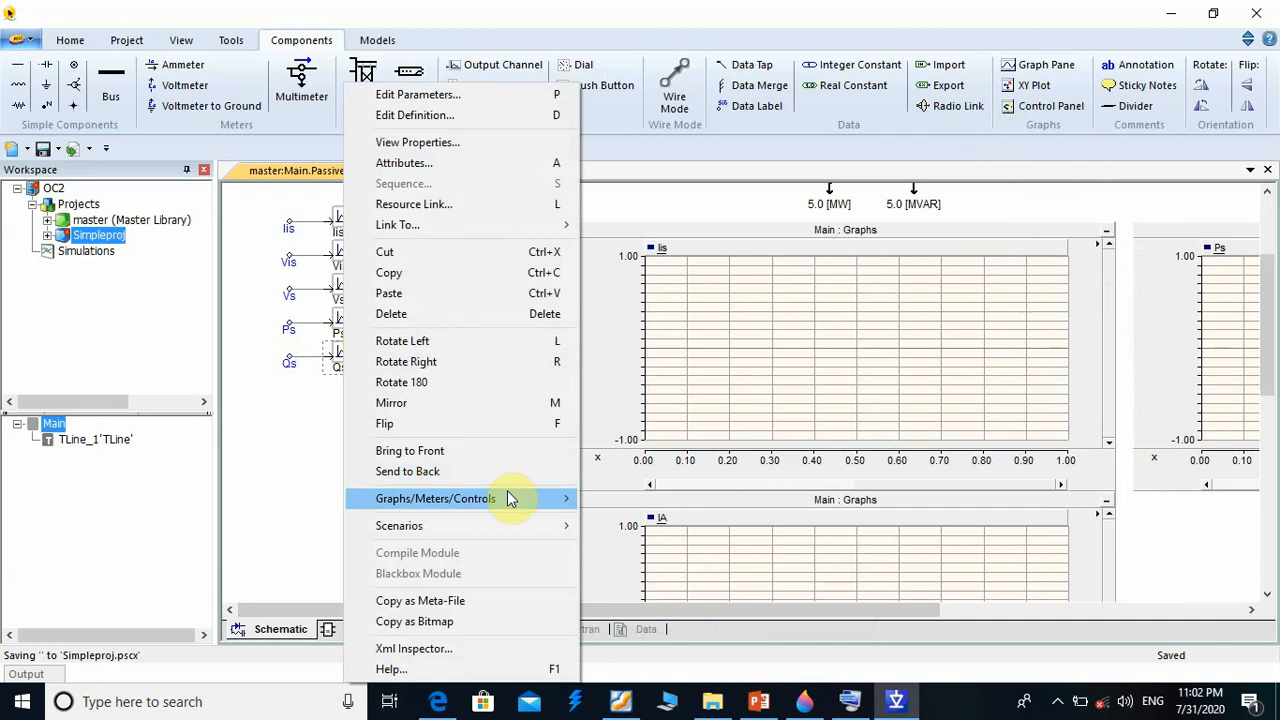
mouse_move(510, 503)
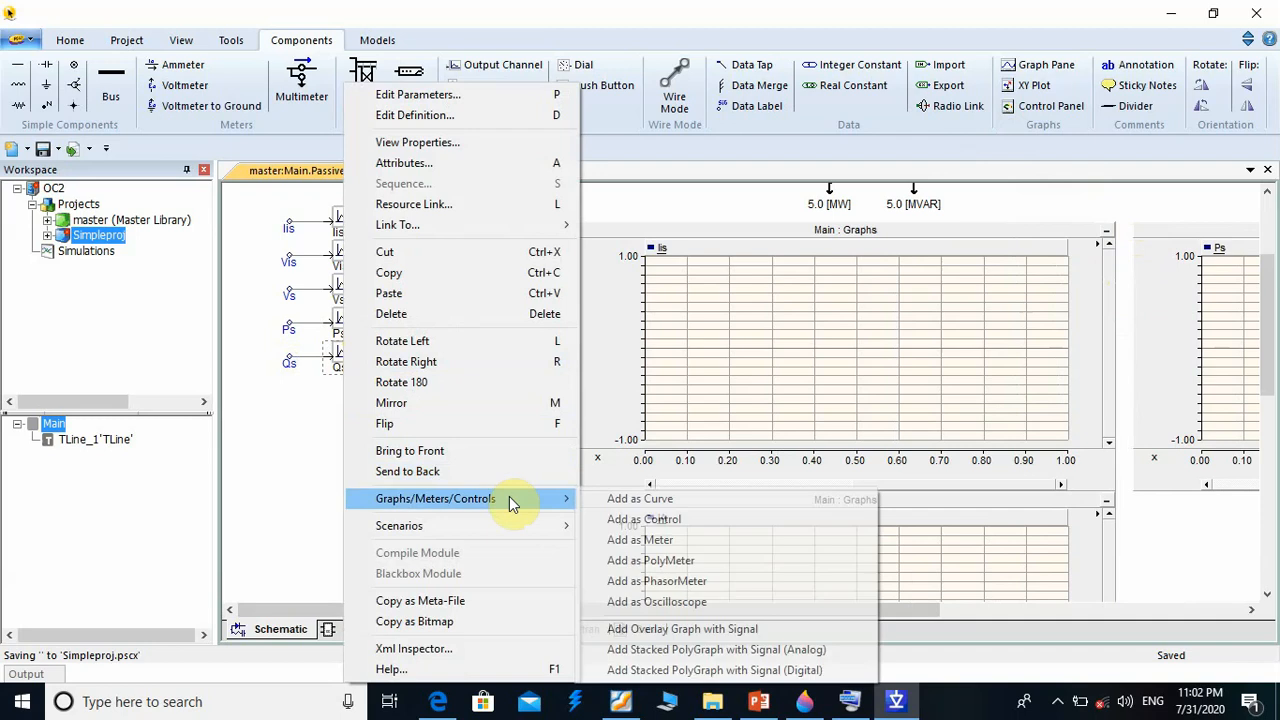
click(689, 628)
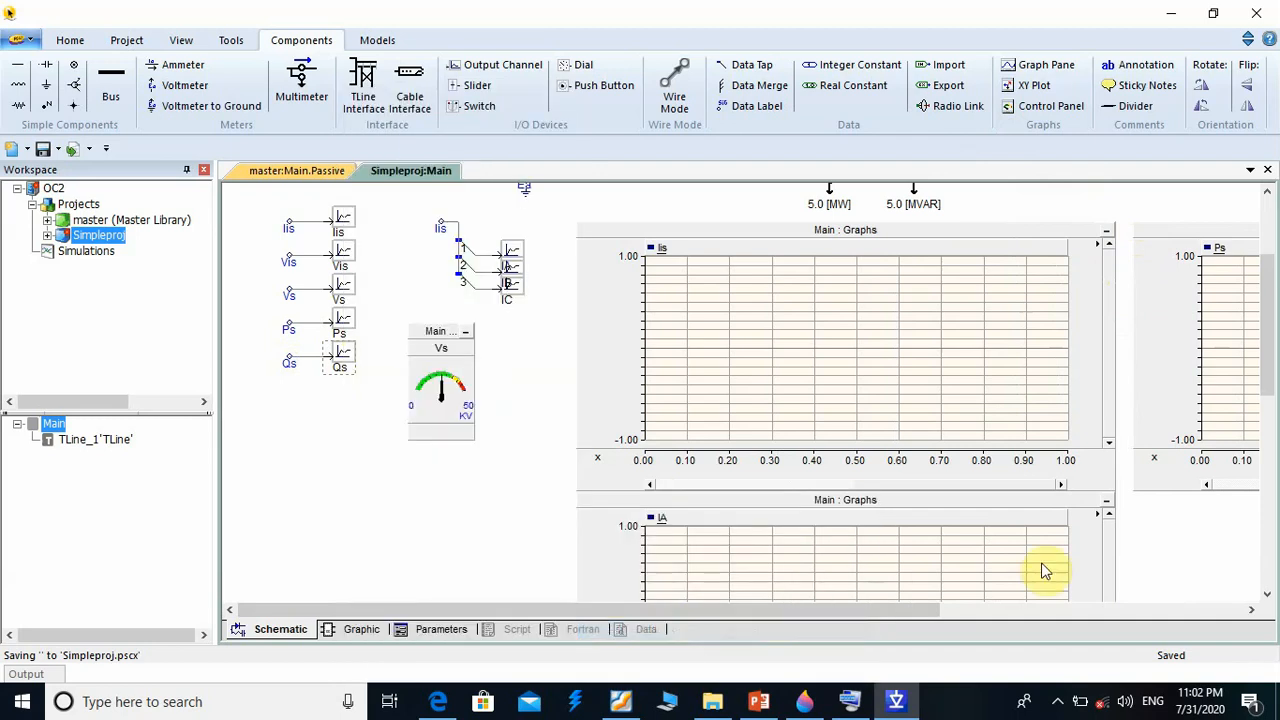
click(1136, 496)
drag(929, 611, 1272, 628)
drag(1270, 384, 1268, 363)
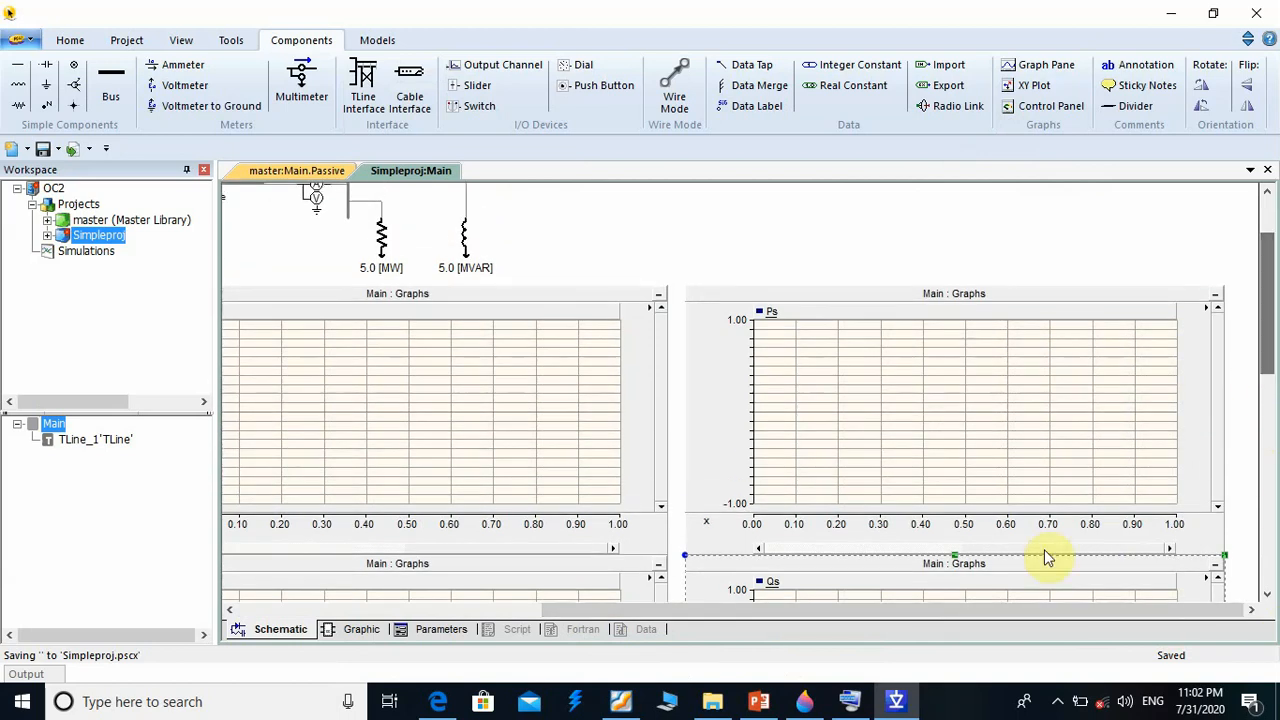
Set the Ps graph's Y-axis to a maximum of 10, a minimum of 0 and a grid spacing of 2
drag(984, 612, 801, 629)
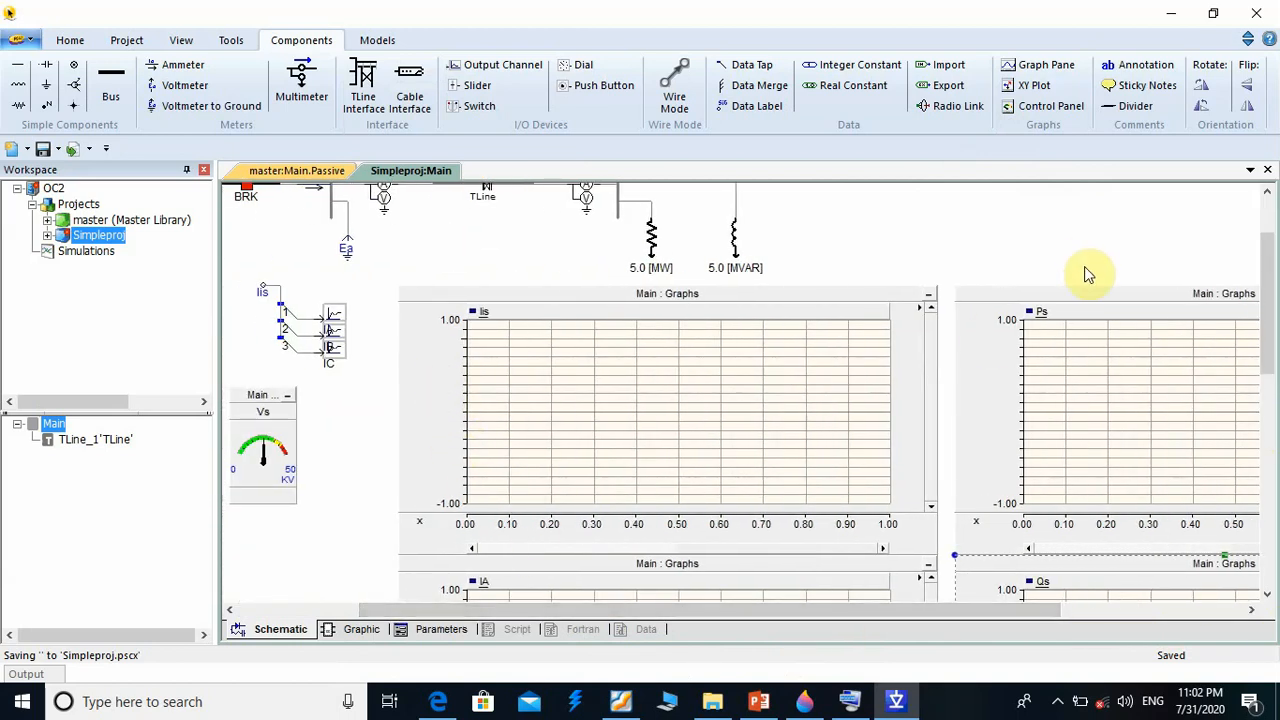
mouse_move(1268, 320)
mouse_down()
mouse_move(1268, 366)
mouse_move(1274, 332)
mouse_up()
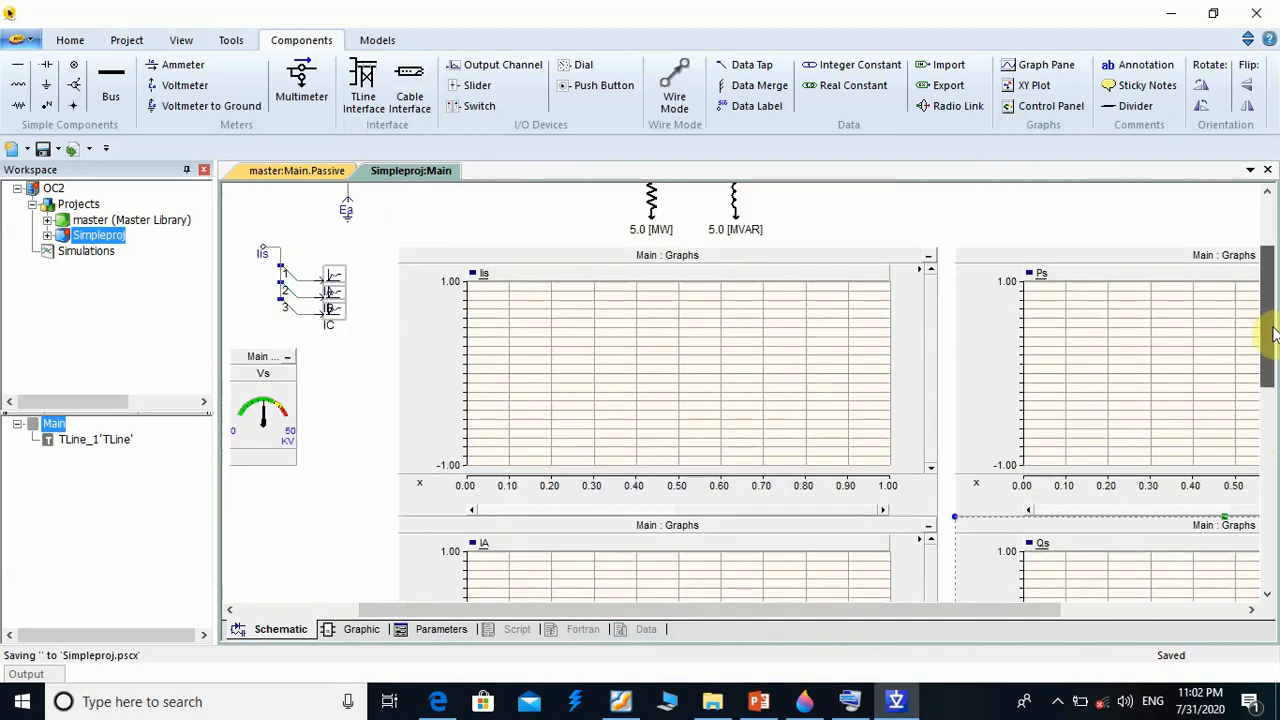
drag(985, 618, 1145, 611)
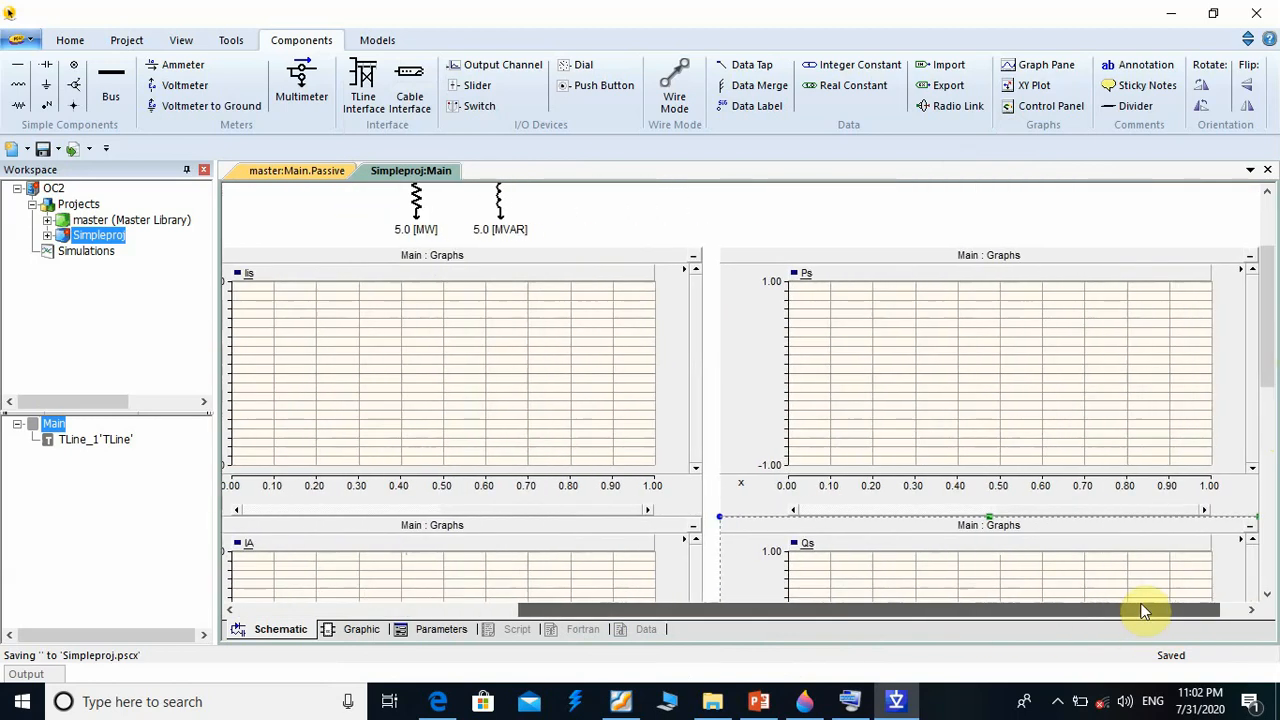
double_click(770, 370)
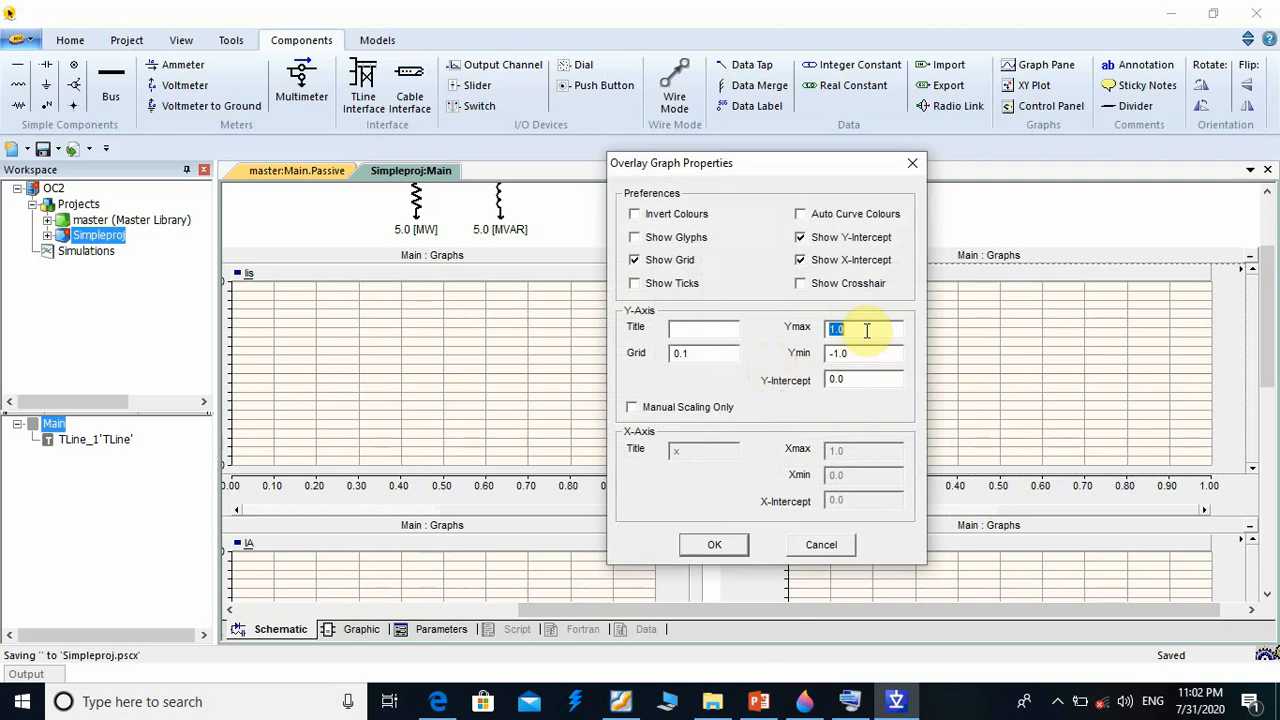
text(10)
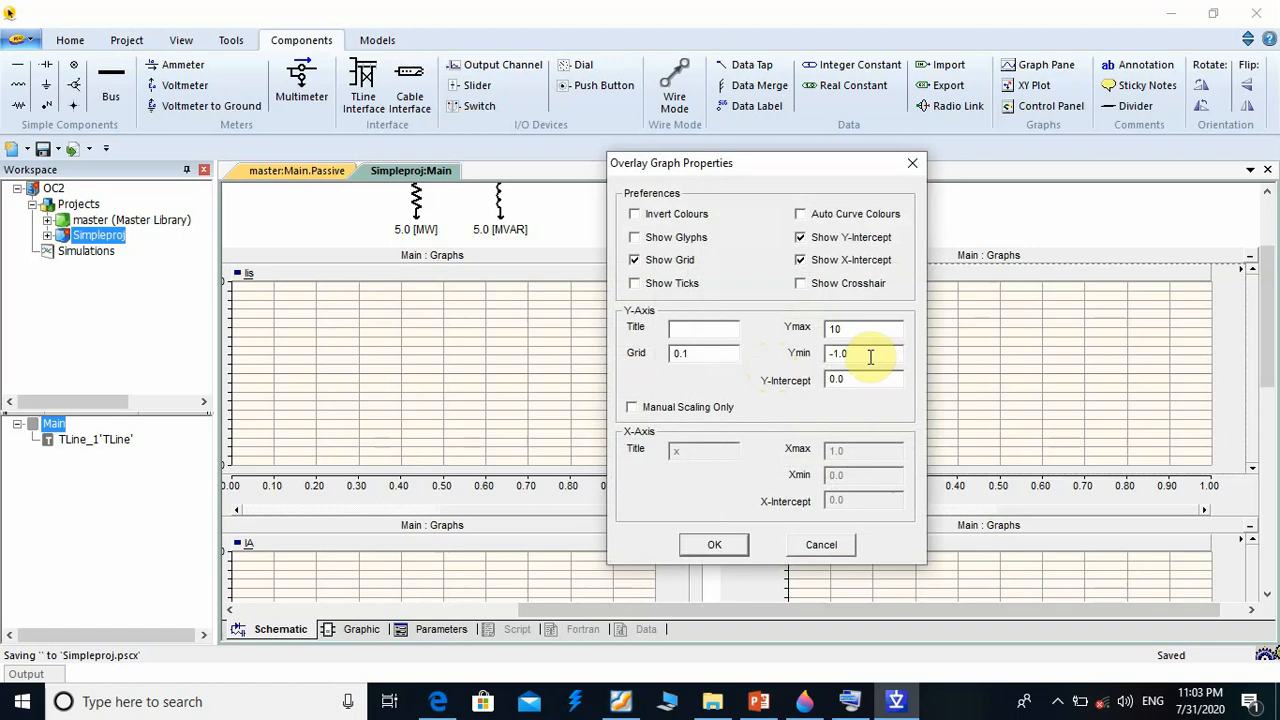
drag(869, 355, 780, 355)
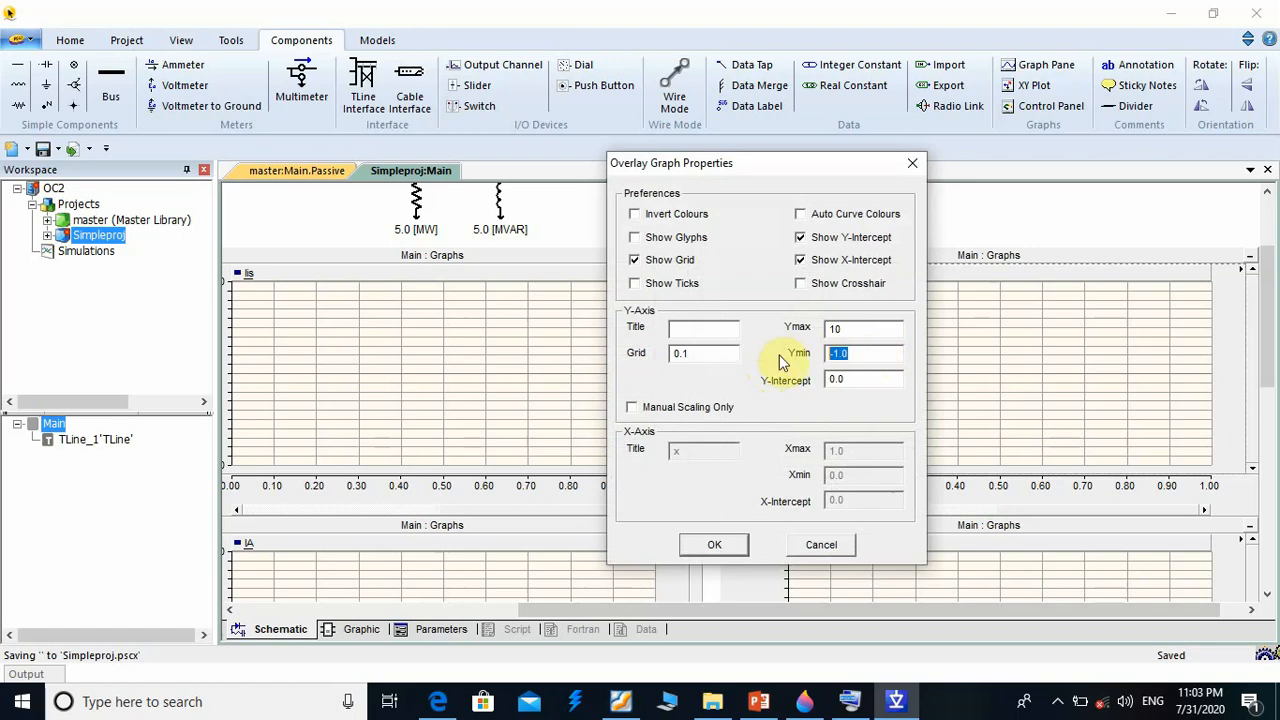
text(0)
double_click(703, 355)
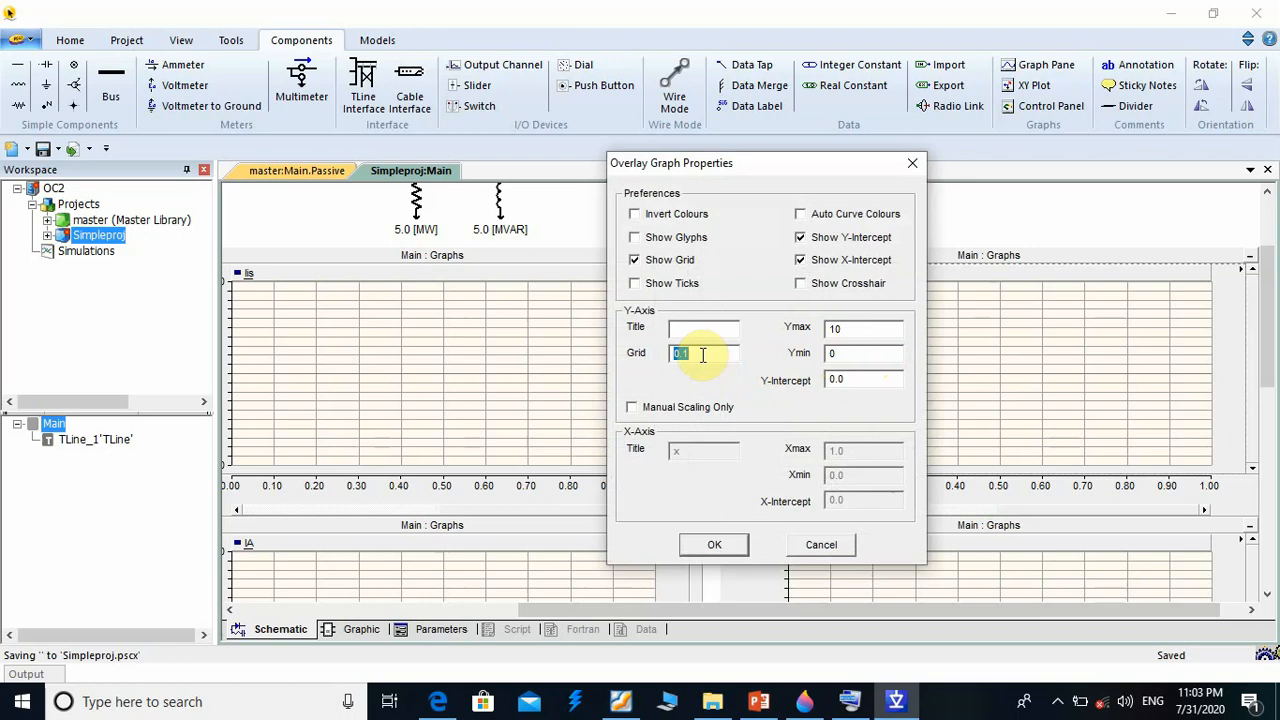
text(2)
key(Return)
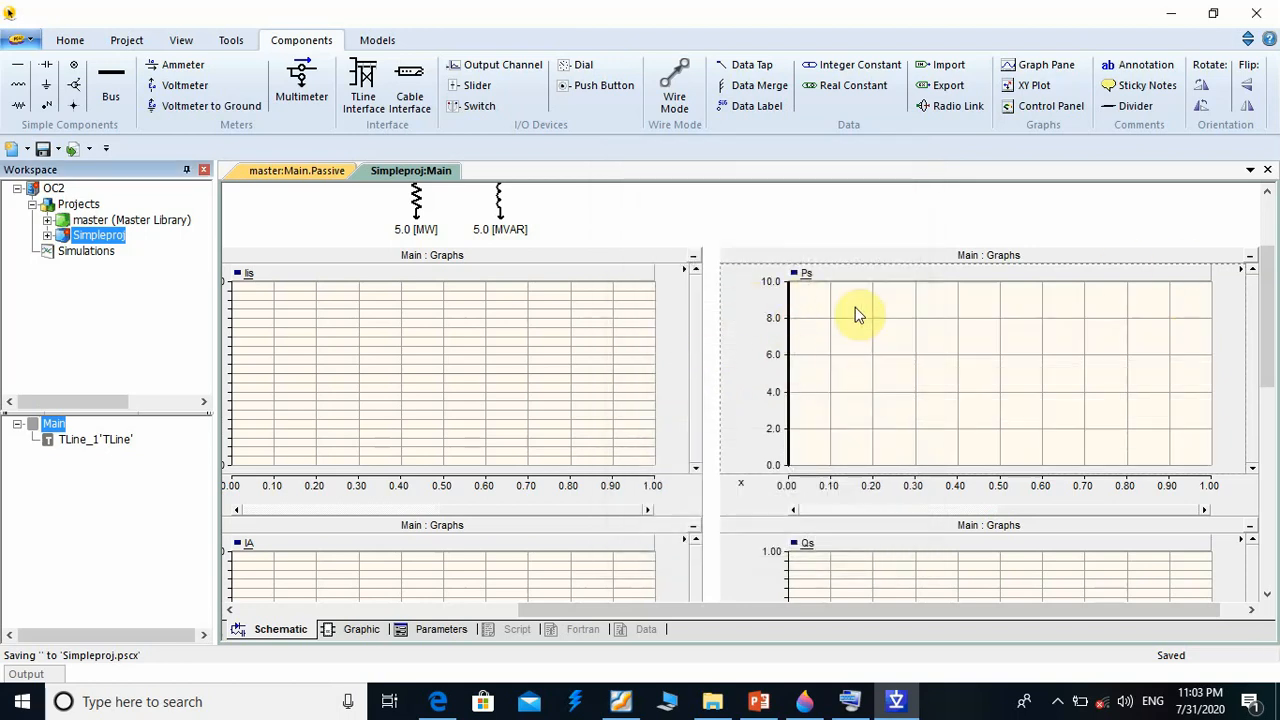
Set the Qs graph's Y-axis to Ymax 10, Ymin 0 and grid 2
scroll(1268, 334, down, 1)
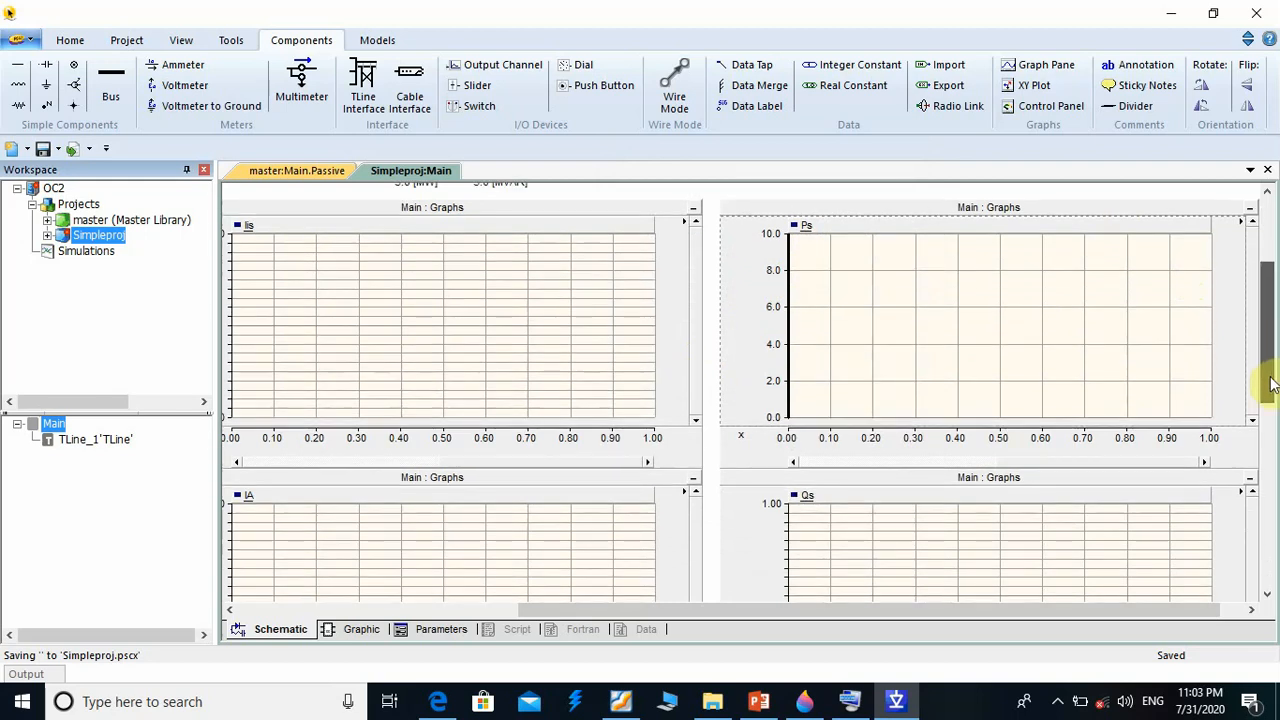
scroll(1268, 384, down, 4)
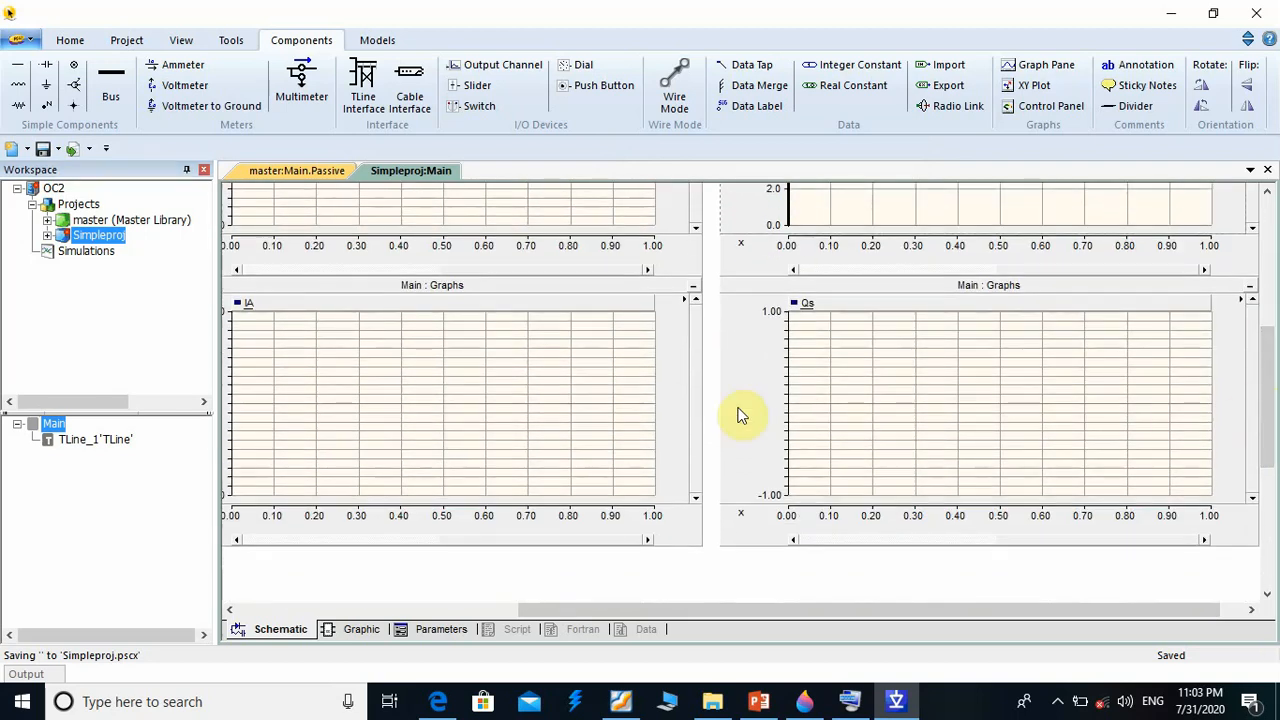
double_click(740, 415)
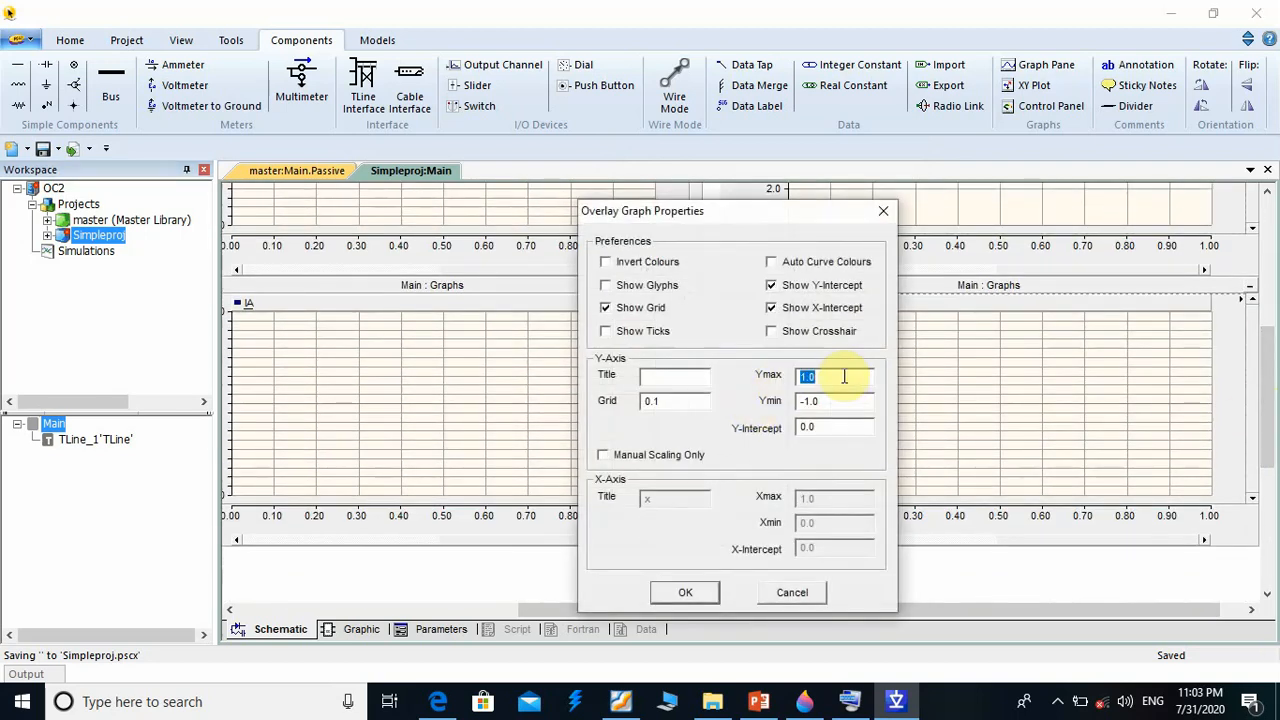
text(10)
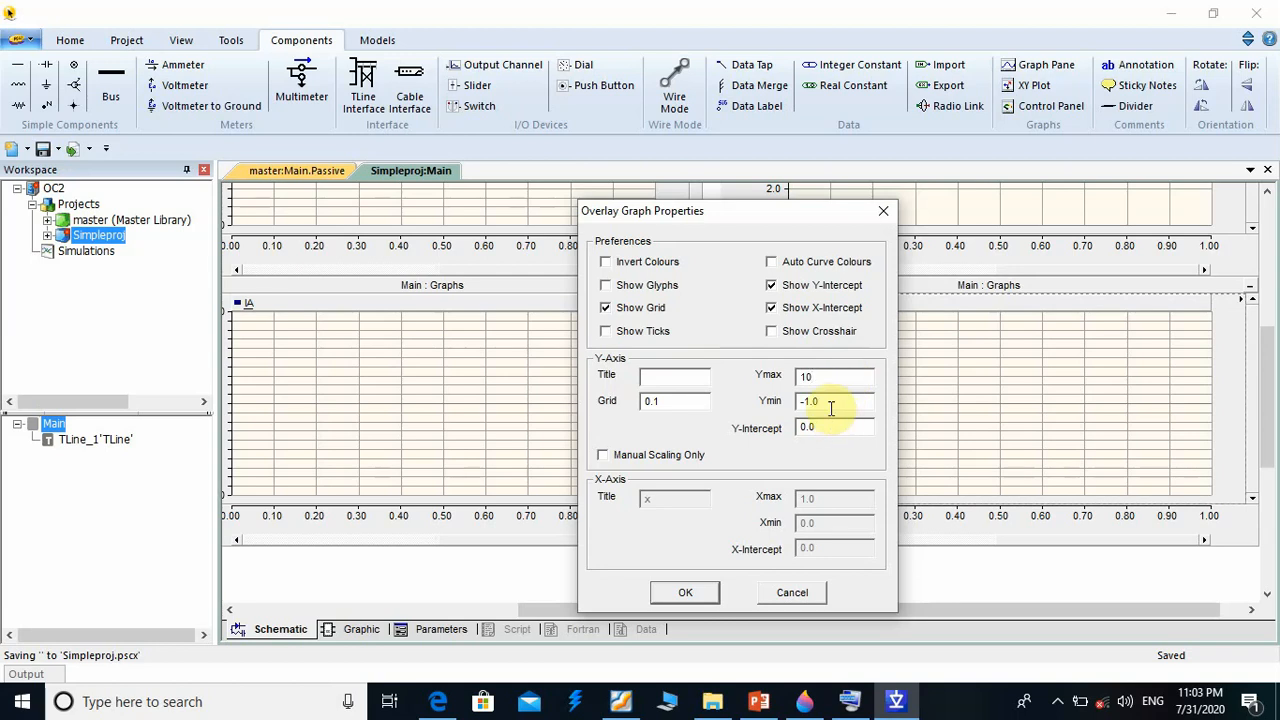
text(0)
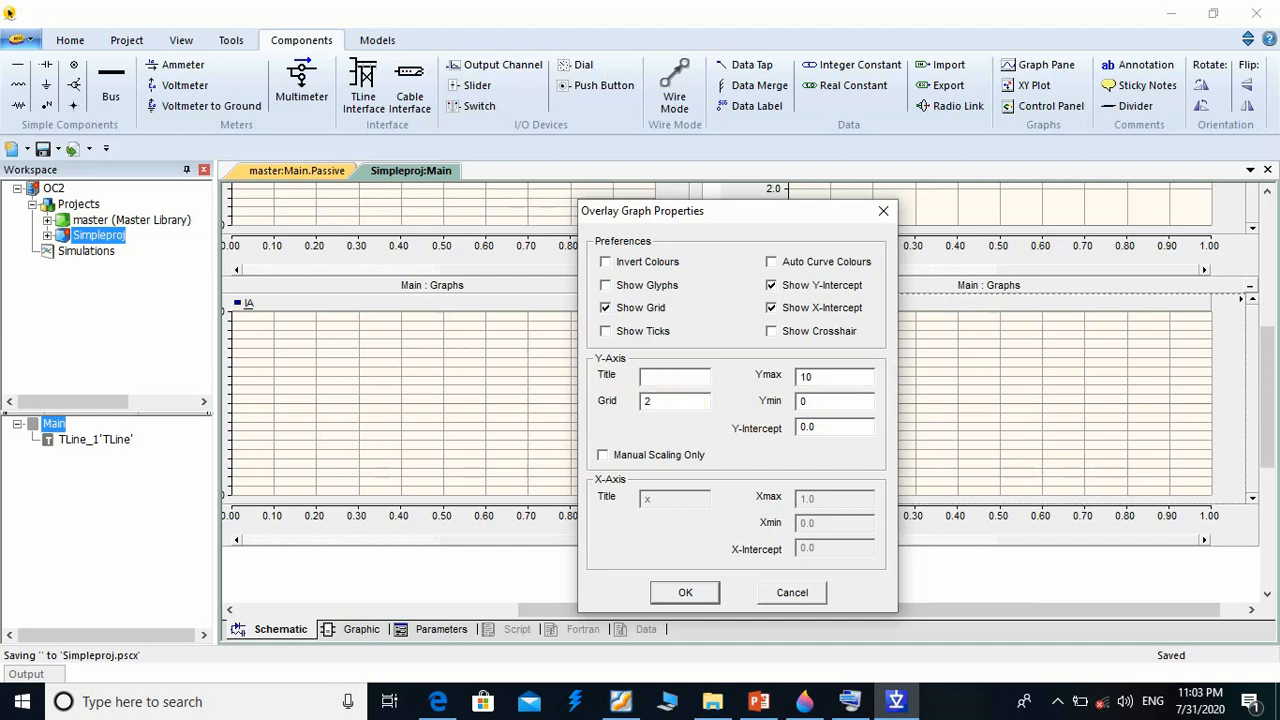
click(685, 592)
Change the schematic's paper size to B/A3 (11x17)
scroll(700, 608, right, 2)
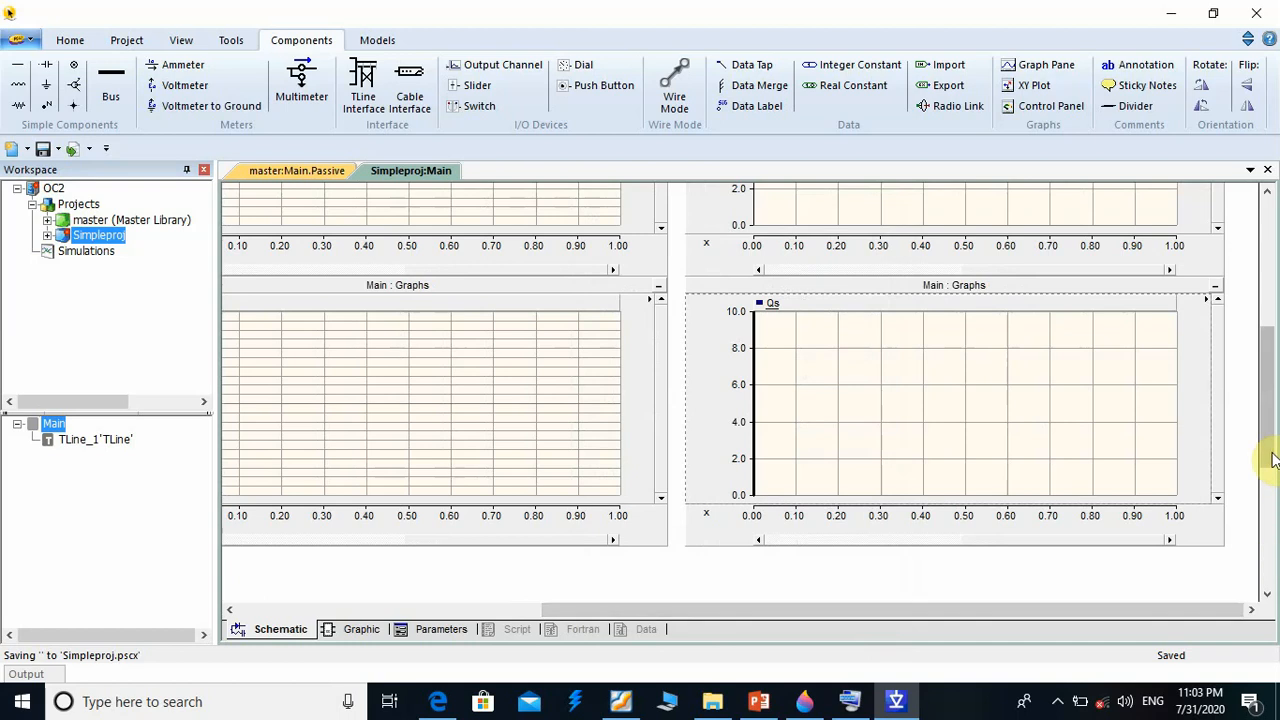
drag(1274, 458, 1266, 366)
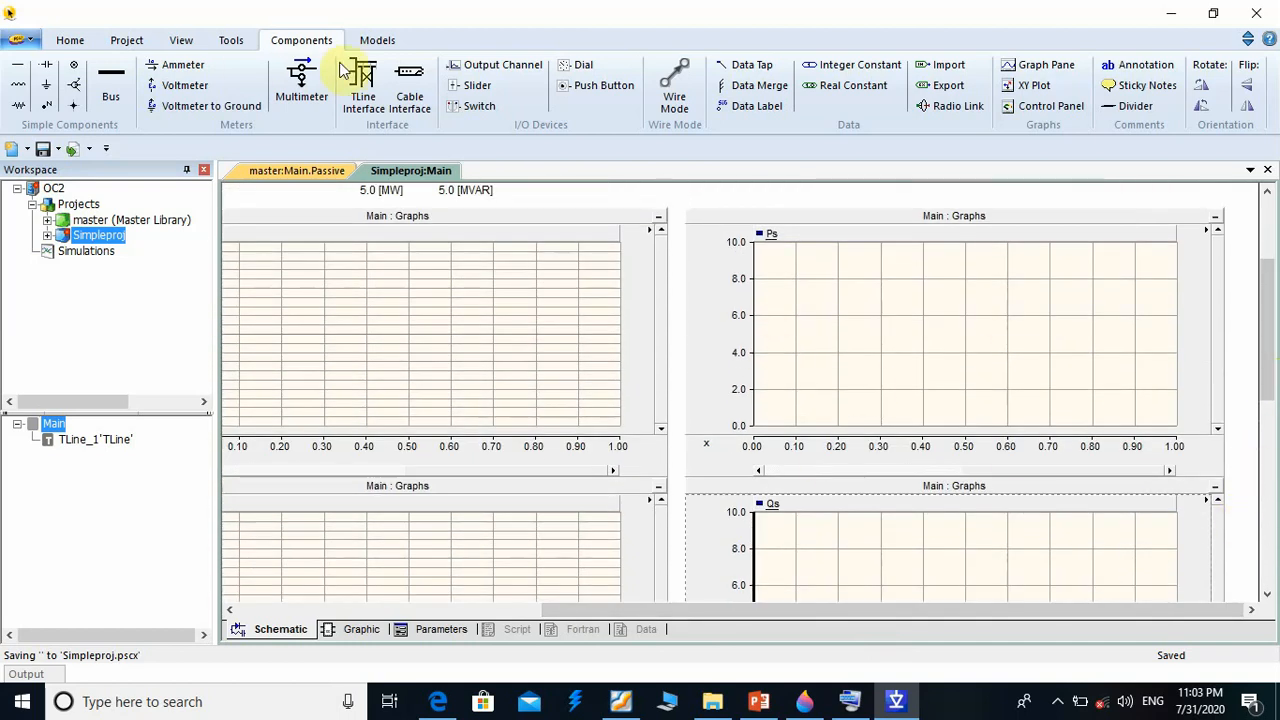
click(178, 45)
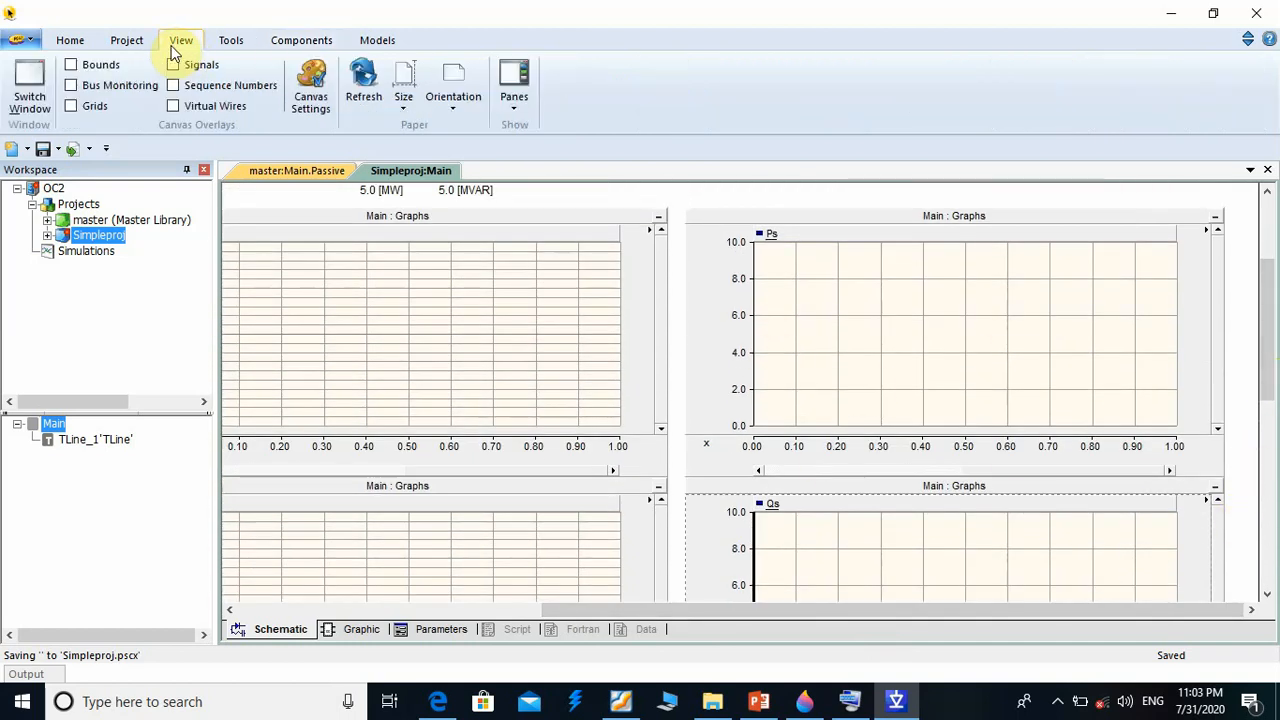
click(403, 100)
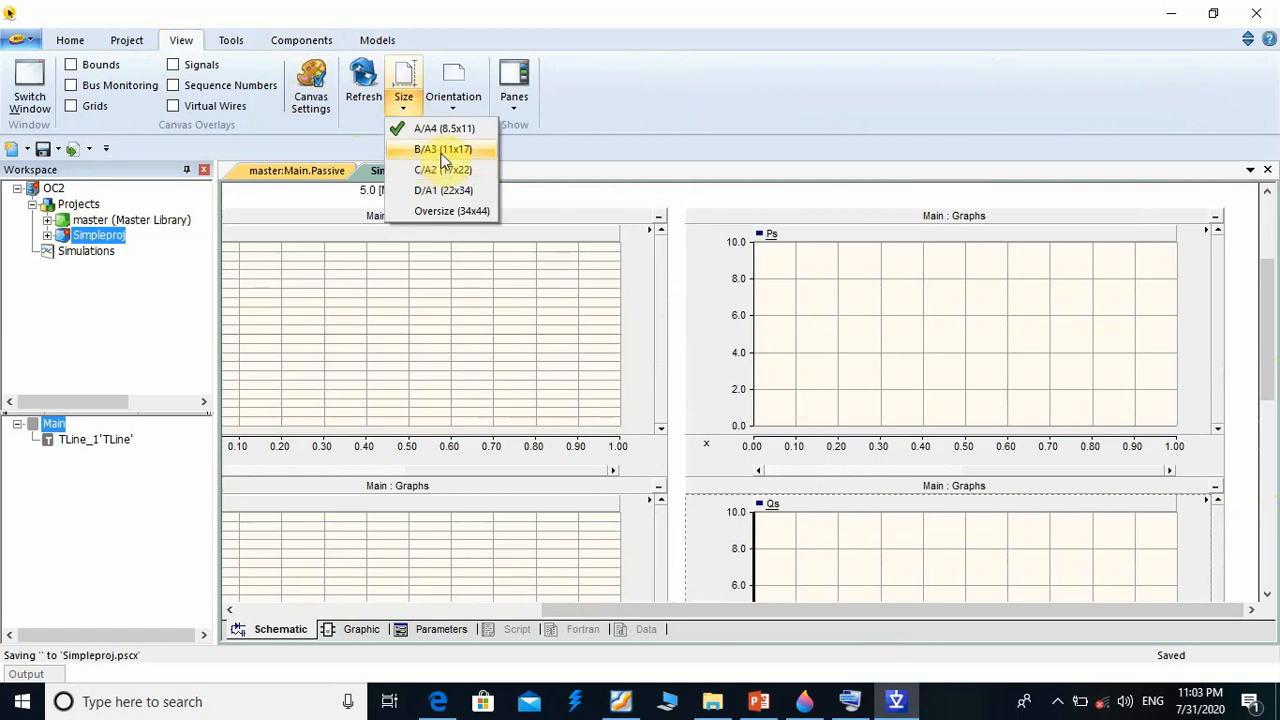
click(443, 152)
Place an empty control panel to the right of the Ps graph, level with its top edge, keeping the Ps graph above the Qs graph
drag(880, 609, 1096, 612)
click(66, 40)
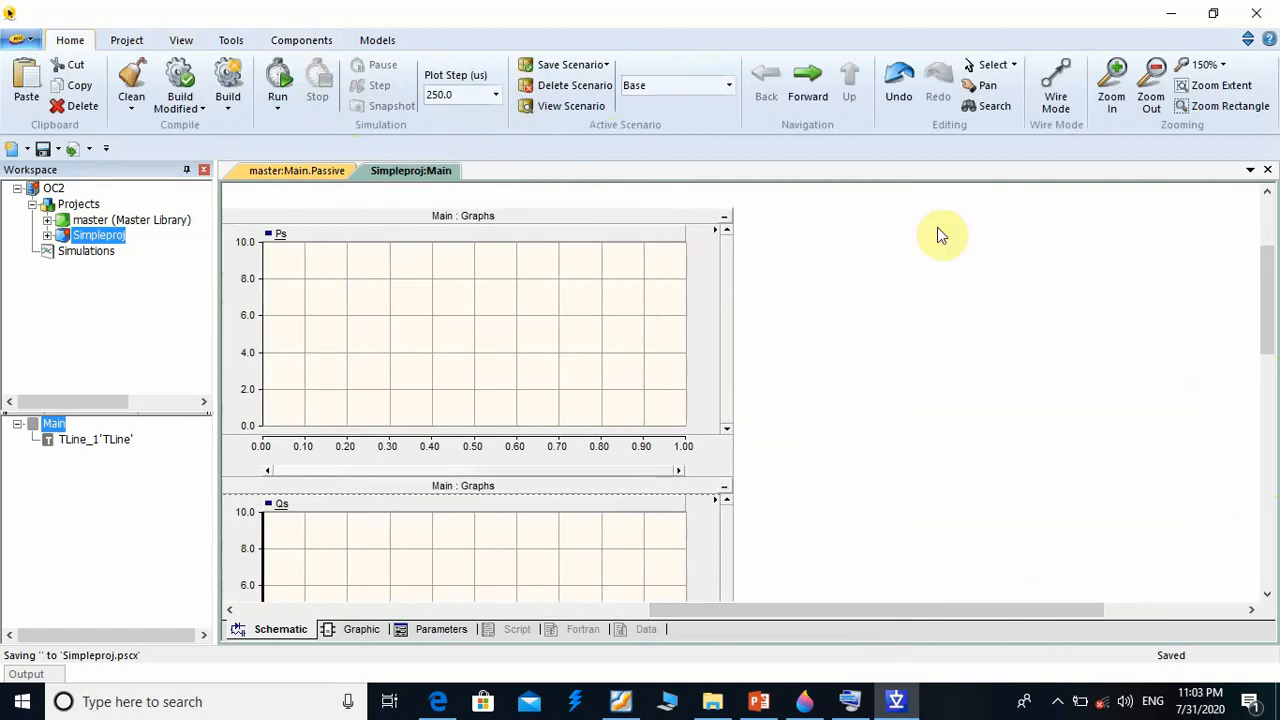
click(287, 45)
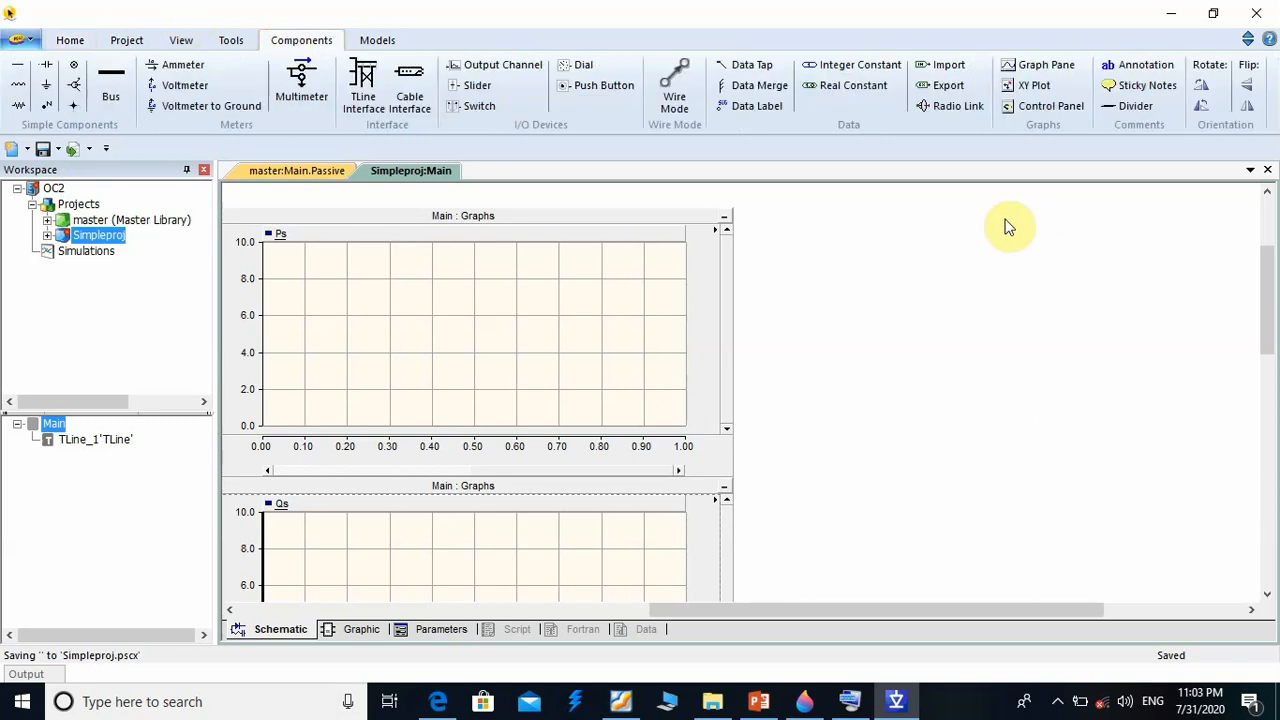
click(1040, 110)
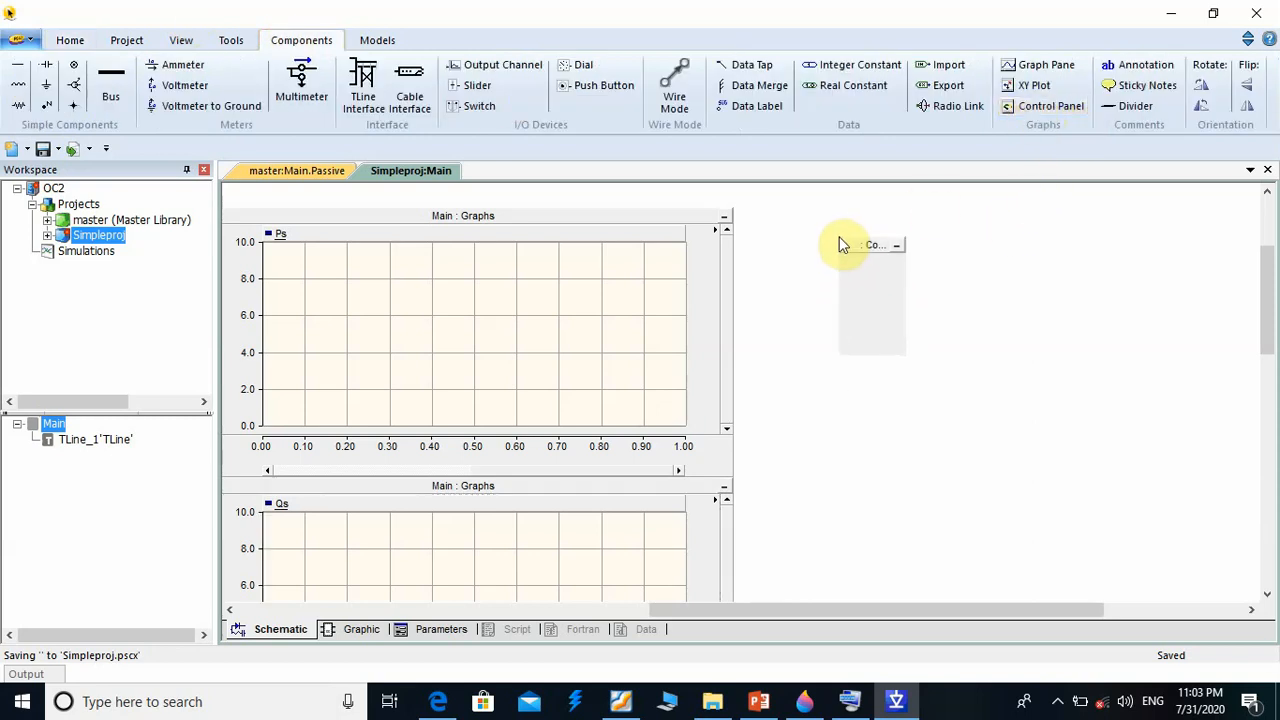
click(840, 245)
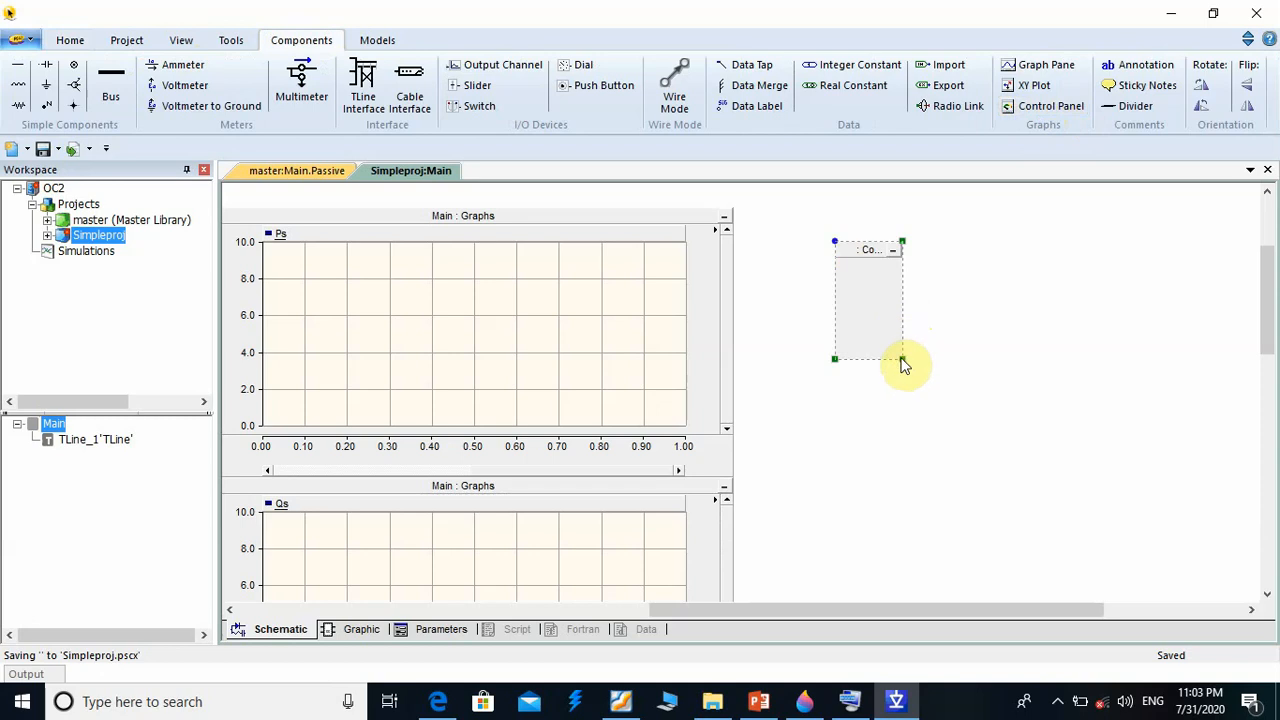
drag(507, 214, 1128, 220)
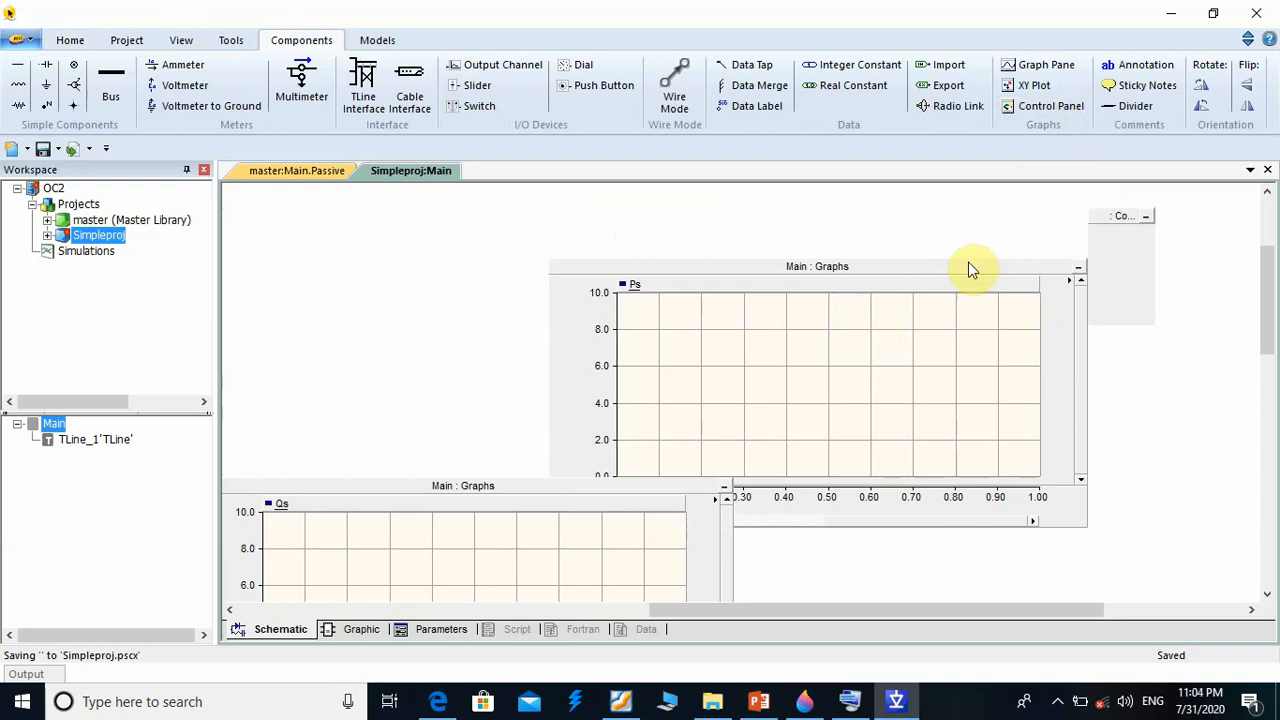
drag(970, 268, 634, 223)
Stretch the empty control panel into a large frame spanning the height of the Ps graph and most of the Qs graph
click(1140, 289)
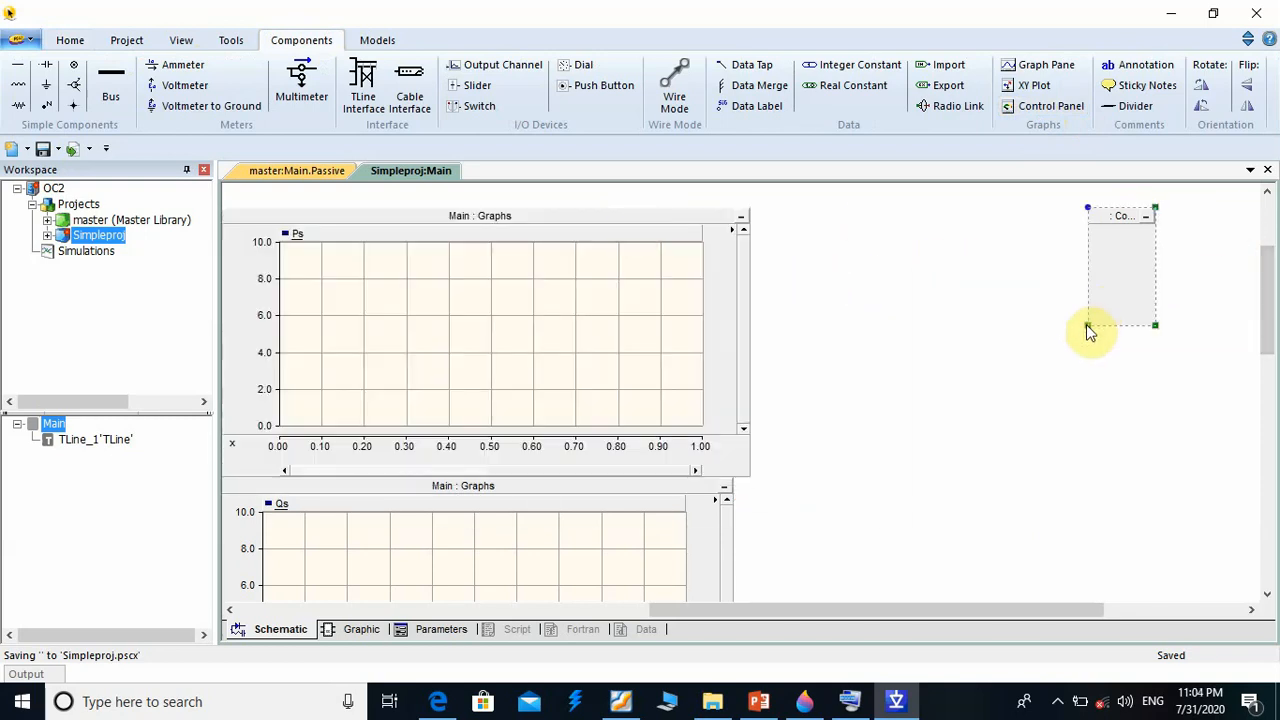
drag(1090, 330, 776, 571)
drag(1266, 263, 1266, 296)
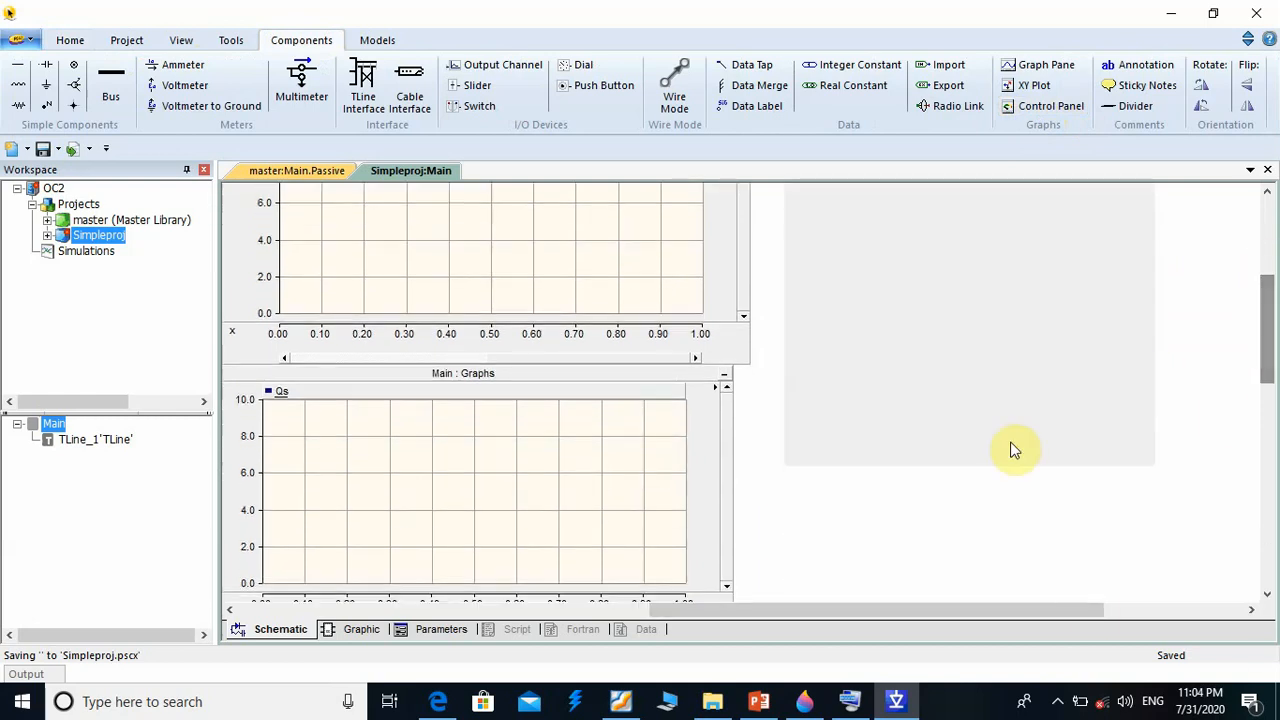
click(1013, 450)
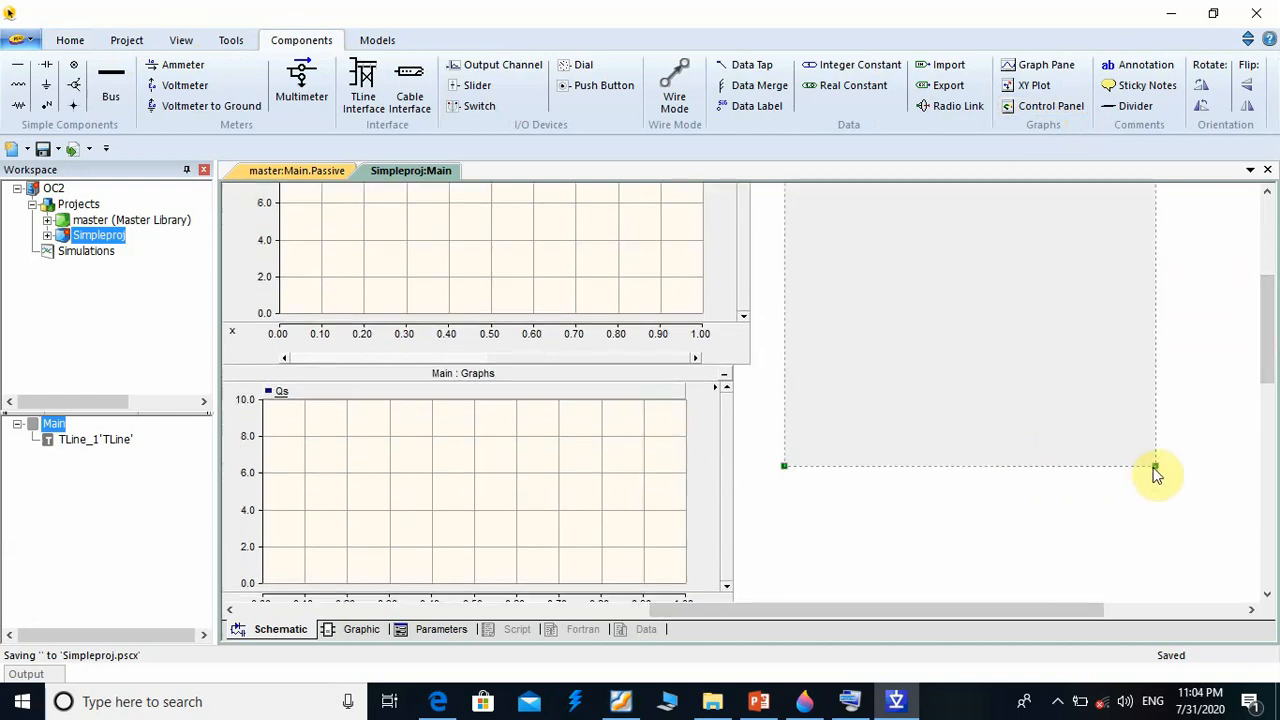
drag(1155, 468, 1224, 566)
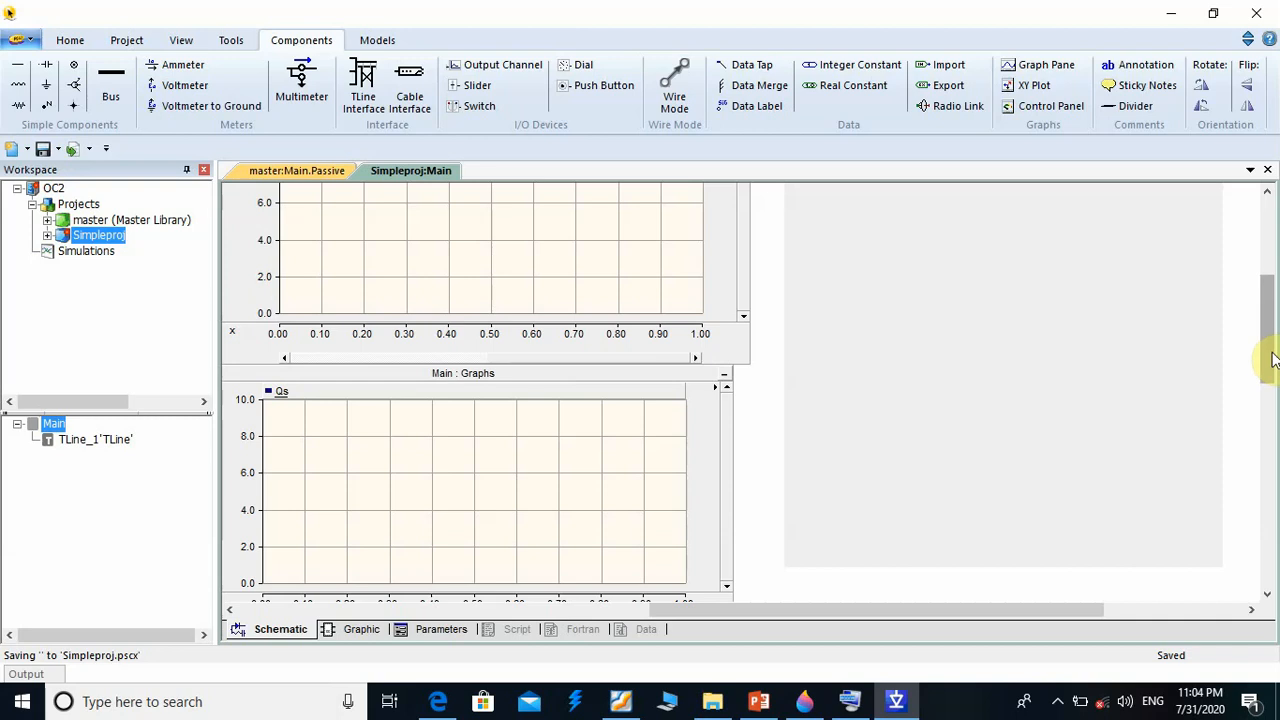
Try to paste a copy of the Ps graph frame into the empty control panel
drag(1272, 360, 1266, 300)
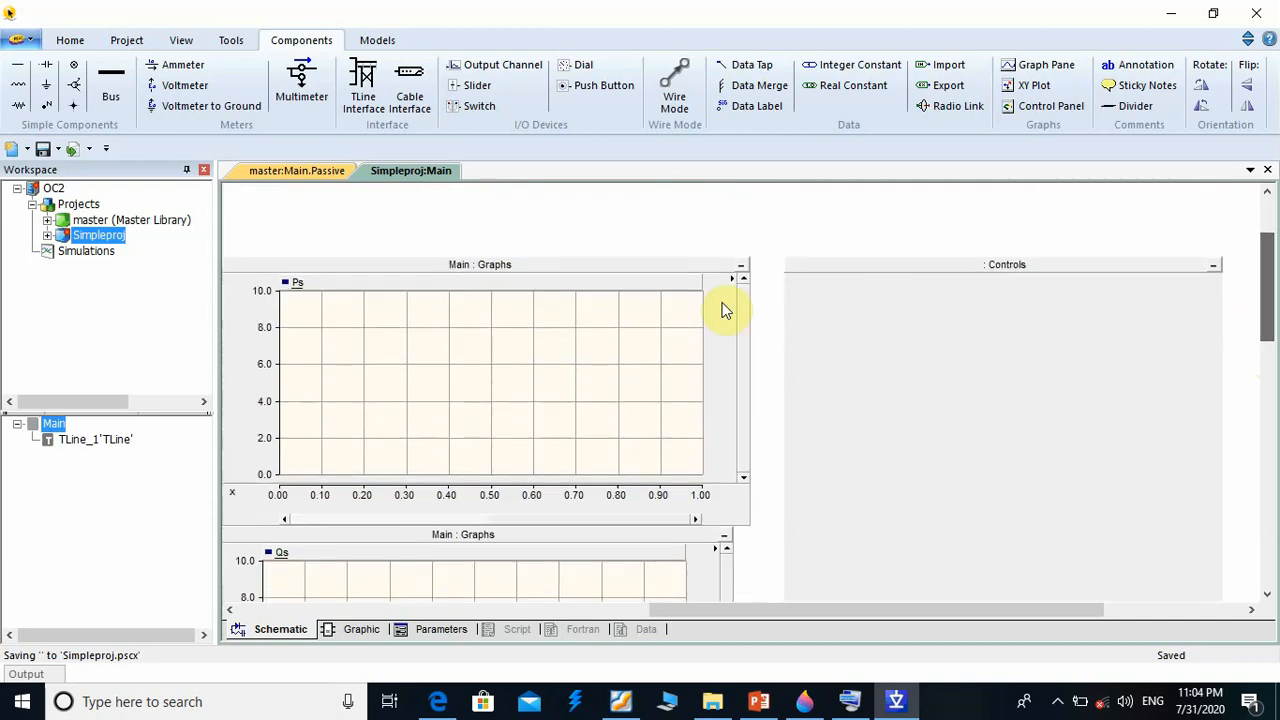
right_click(490, 267)
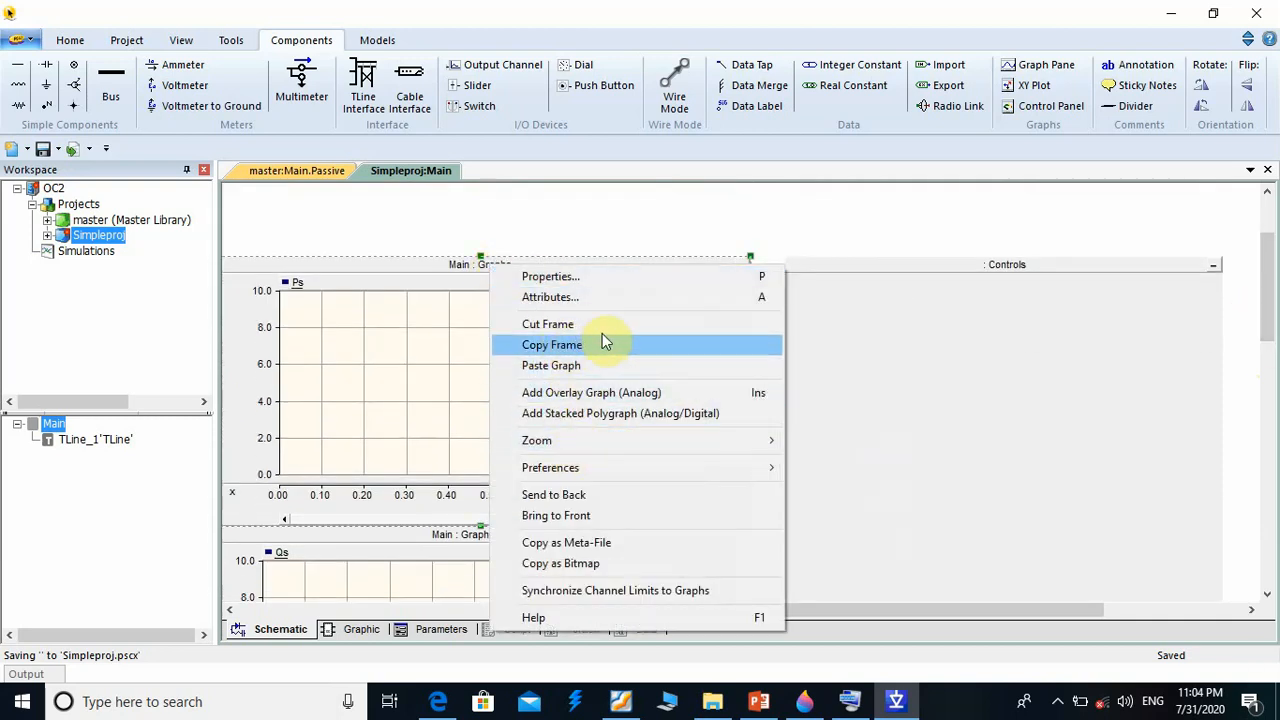
key(Up)
click(605, 347)
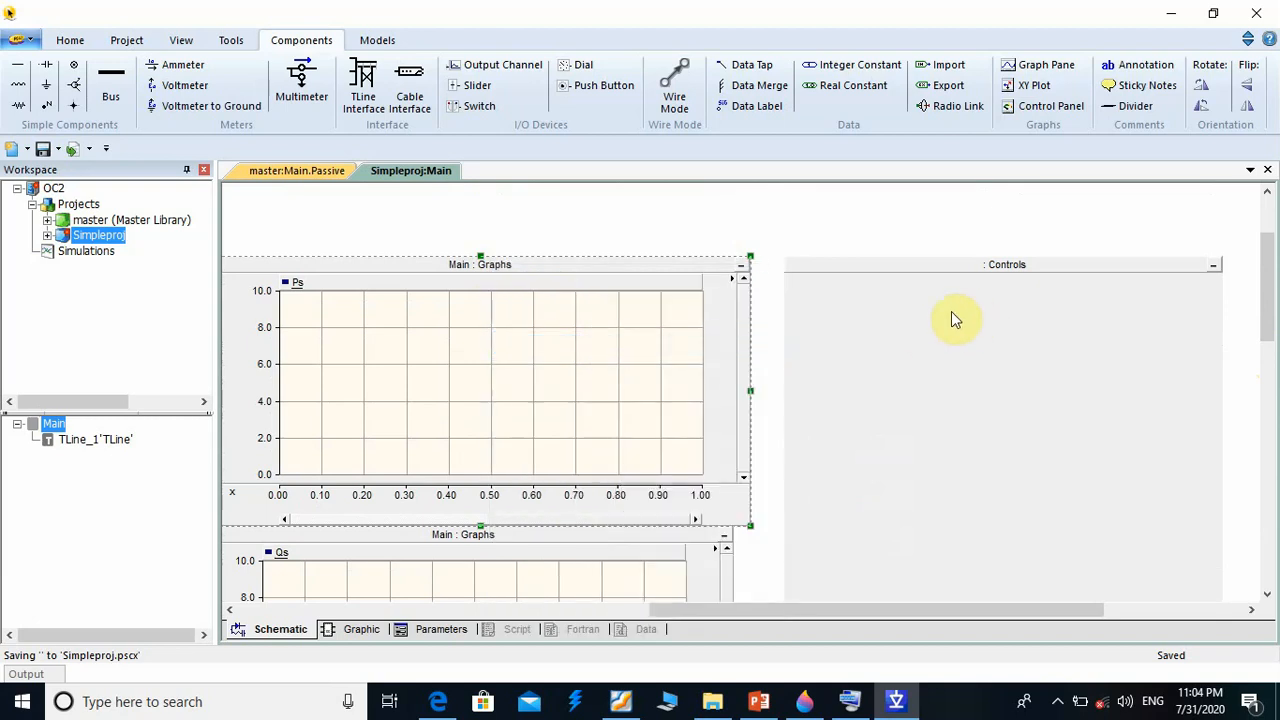
right_click(951, 313)
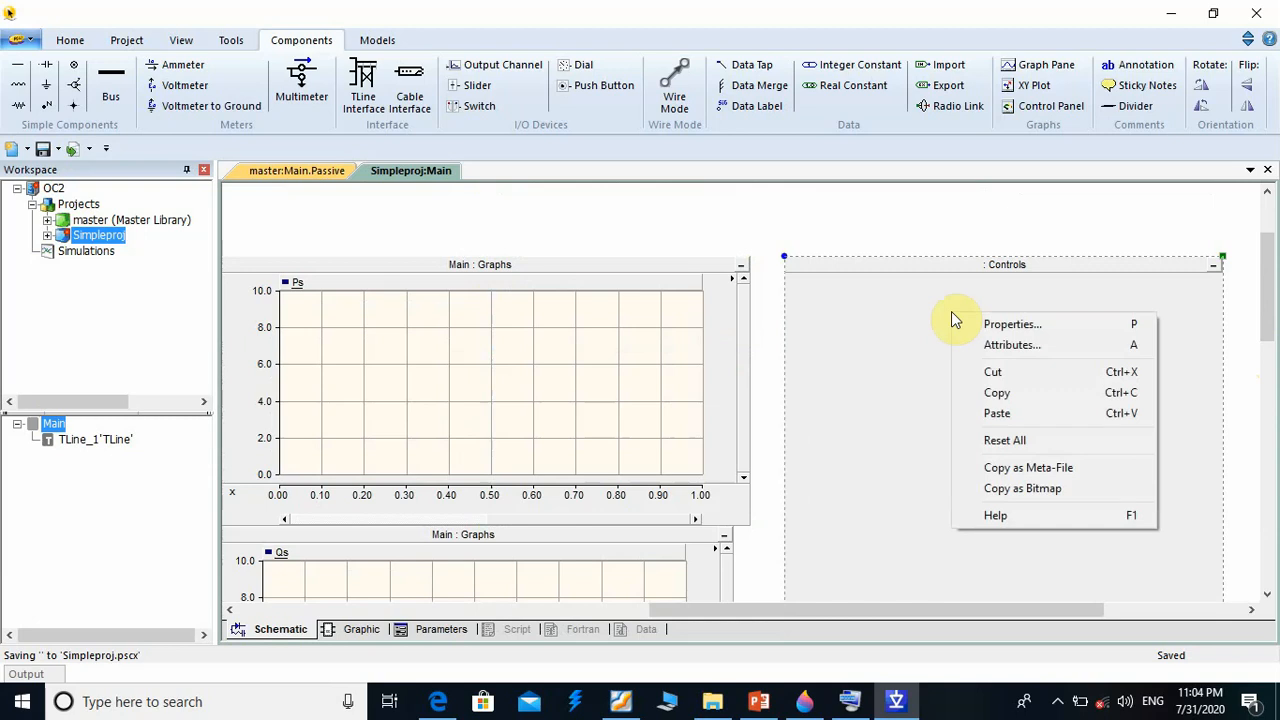
click(1004, 412)
click(794, 282)
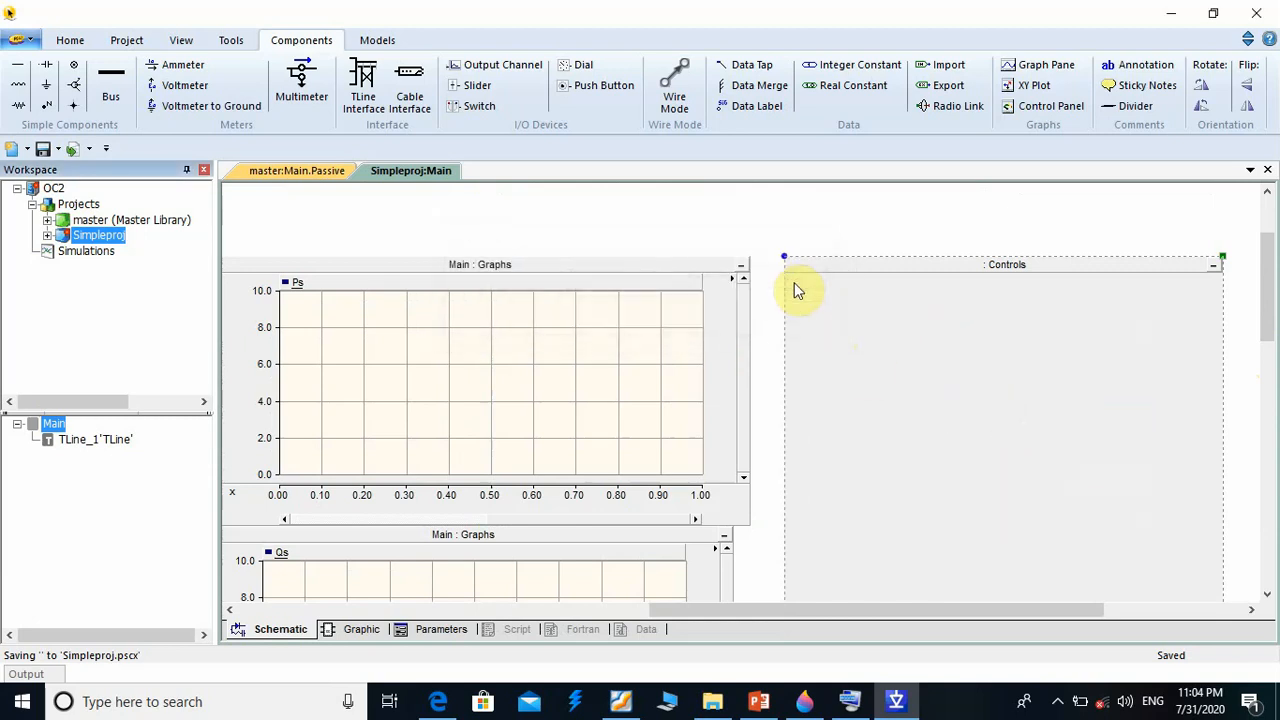
Try to place the Ps graph frame inside the control panel by moving it onto the panel
click(538, 266)
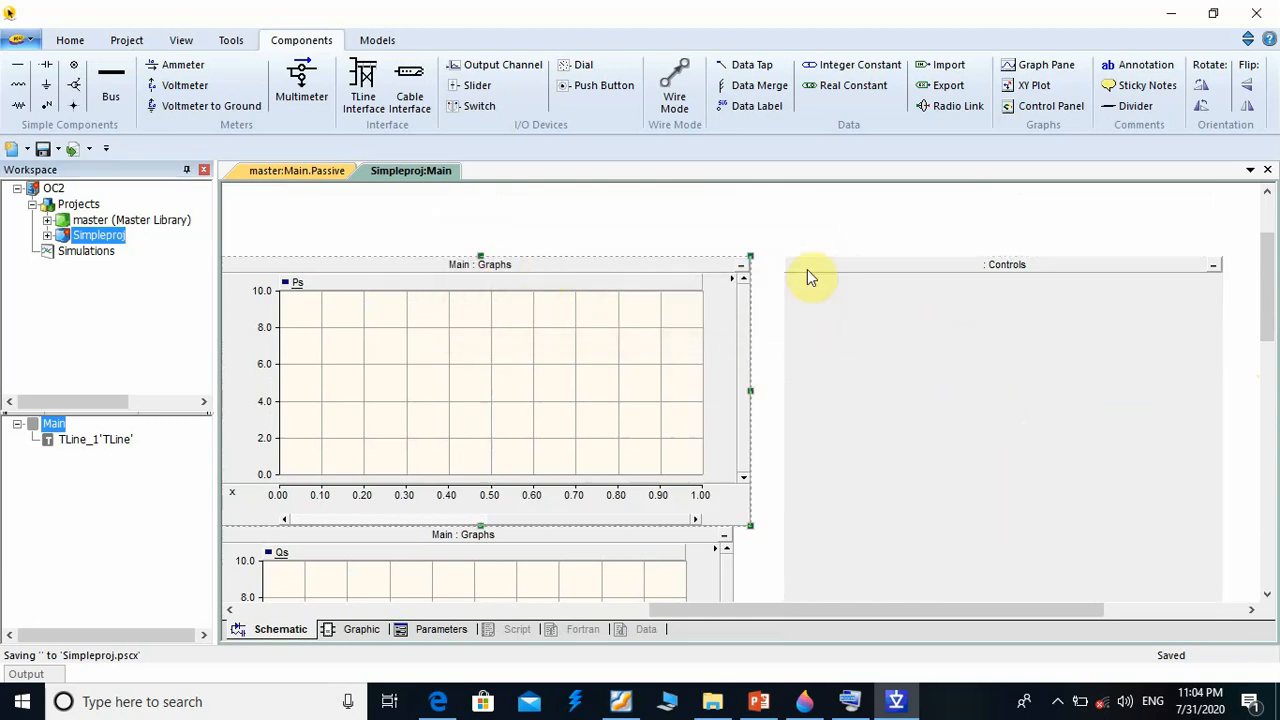
click(1043, 276)
drag(424, 270, 943, 266)
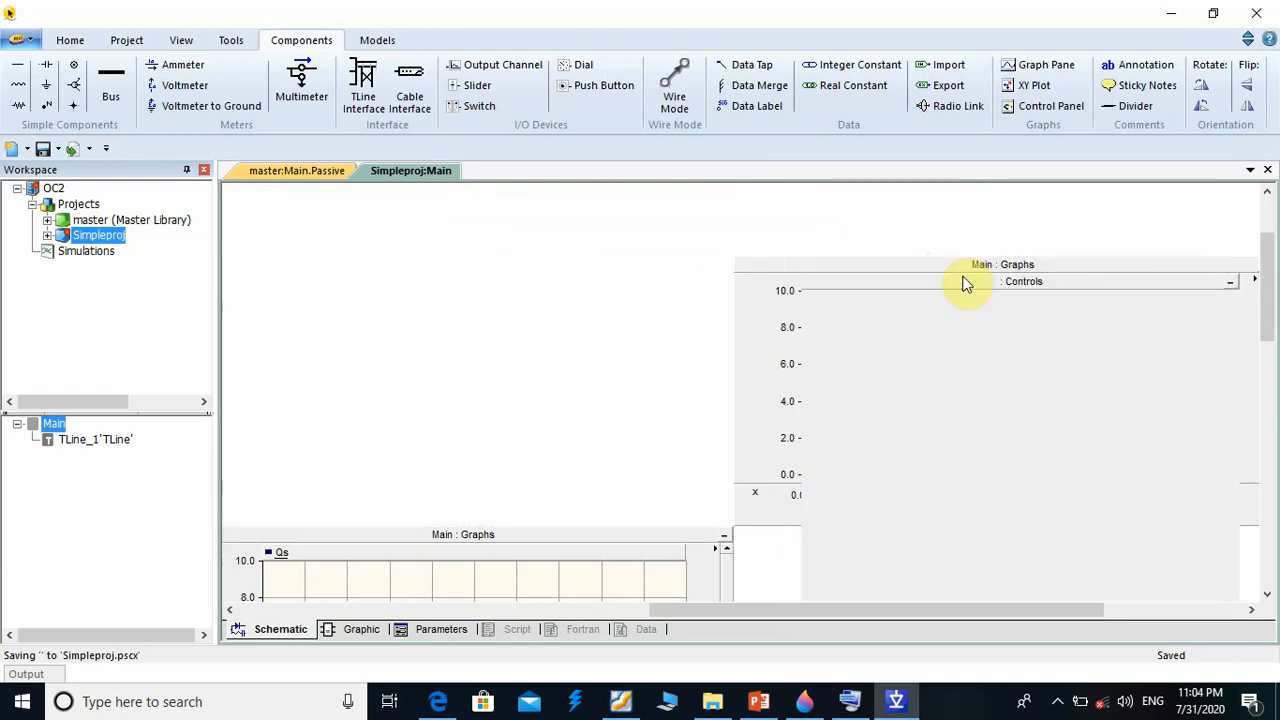
Move the Ps graph frame back above the Qs graph and delete the empty control panel
drag(833, 267, 306, 269)
click(895, 285)
key(Delete)
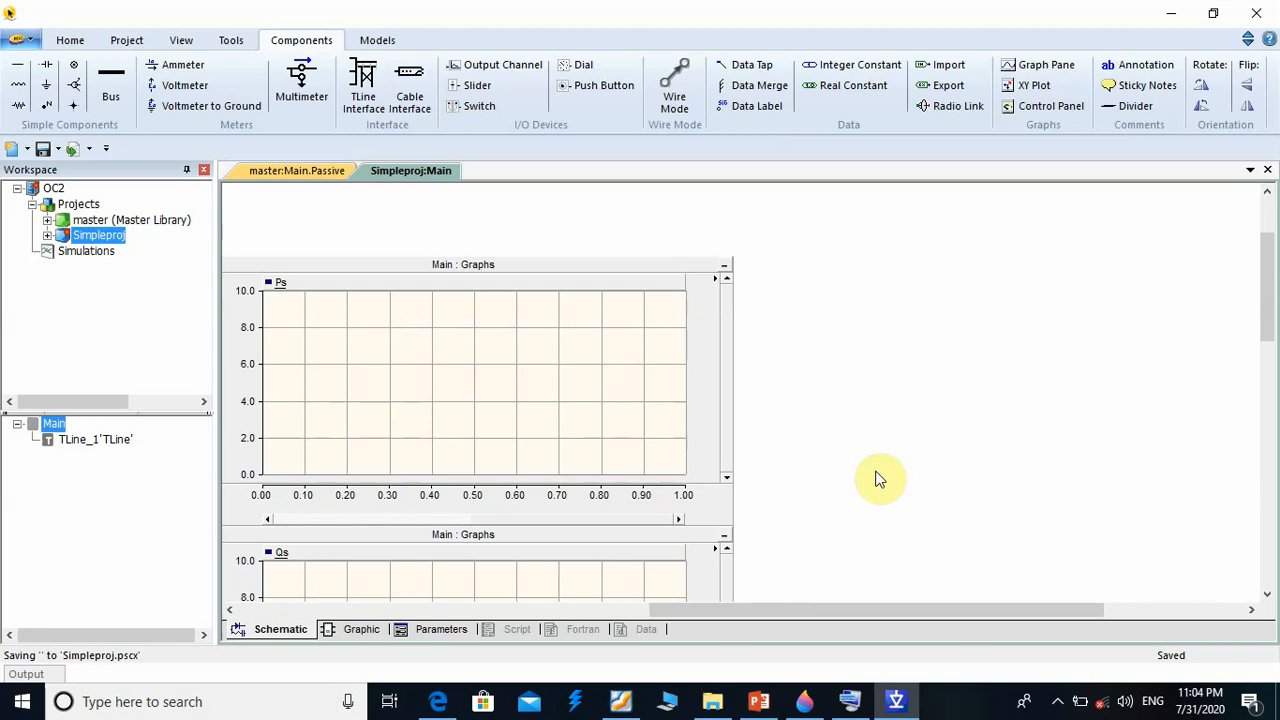
Set the IA output channel's unit to A and its scale factor to 1000
drag(814, 612, 470, 628)
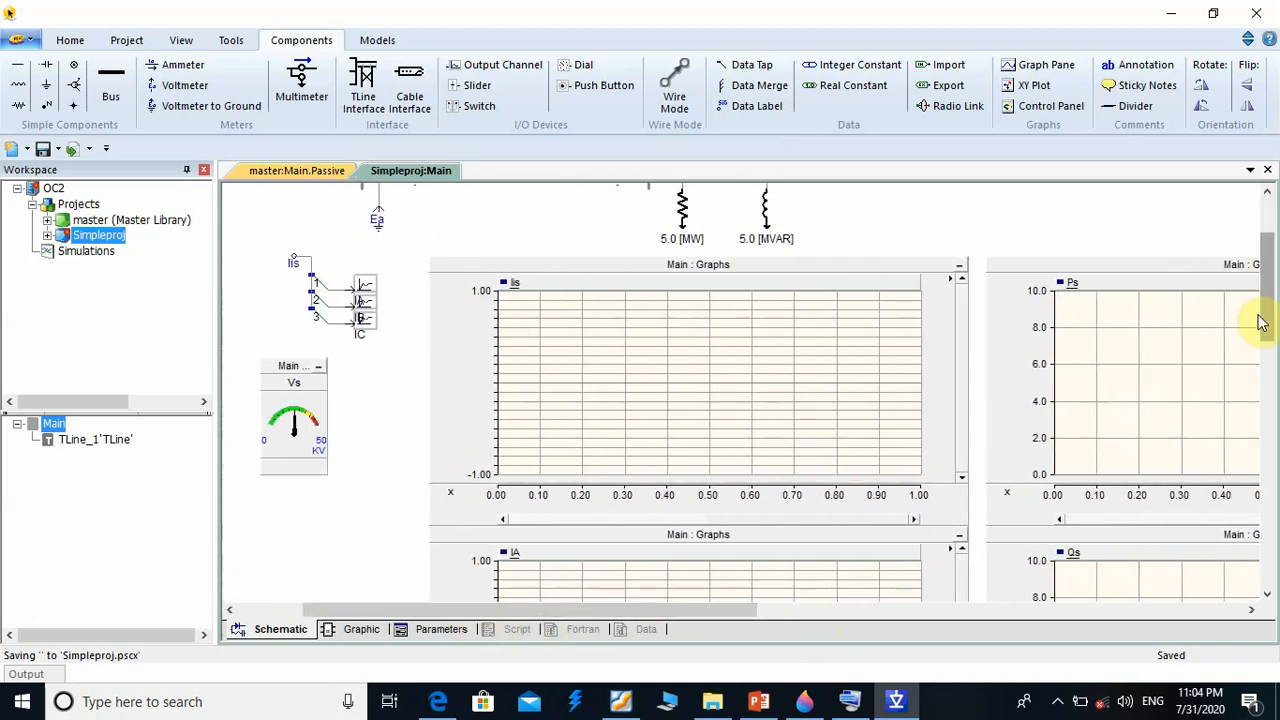
drag(1265, 317, 1263, 303)
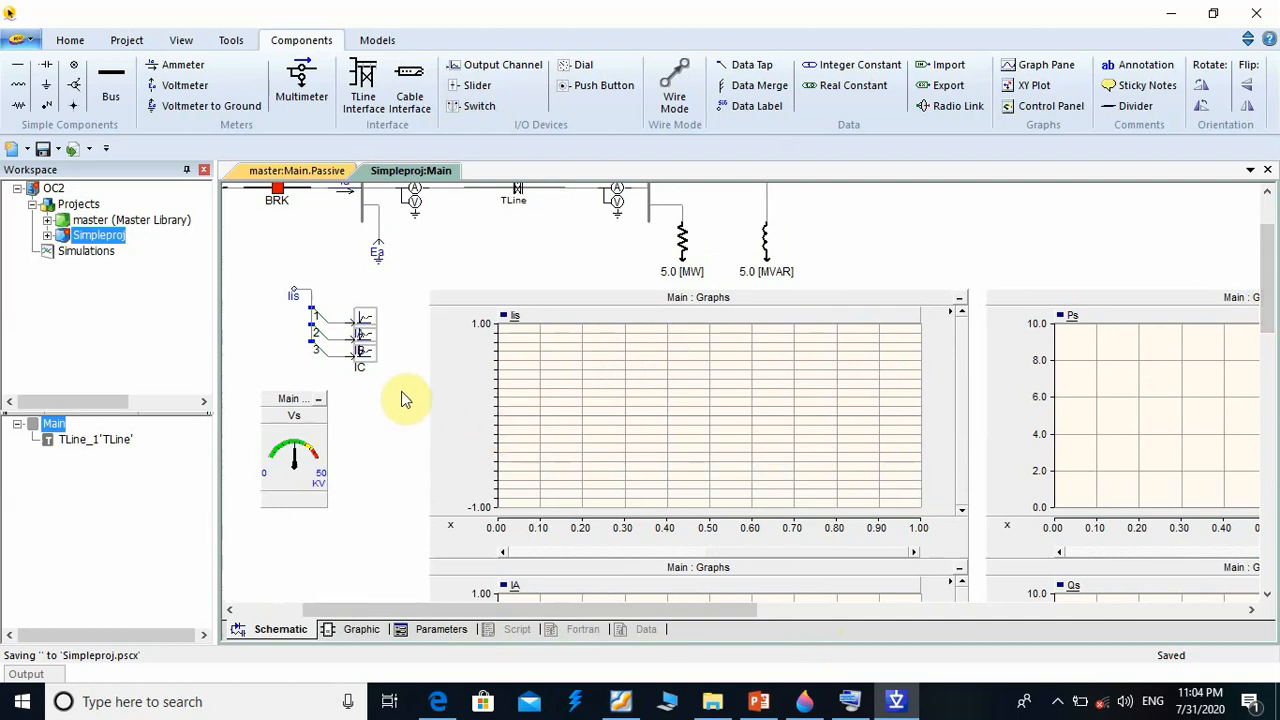
double_click(365, 322)
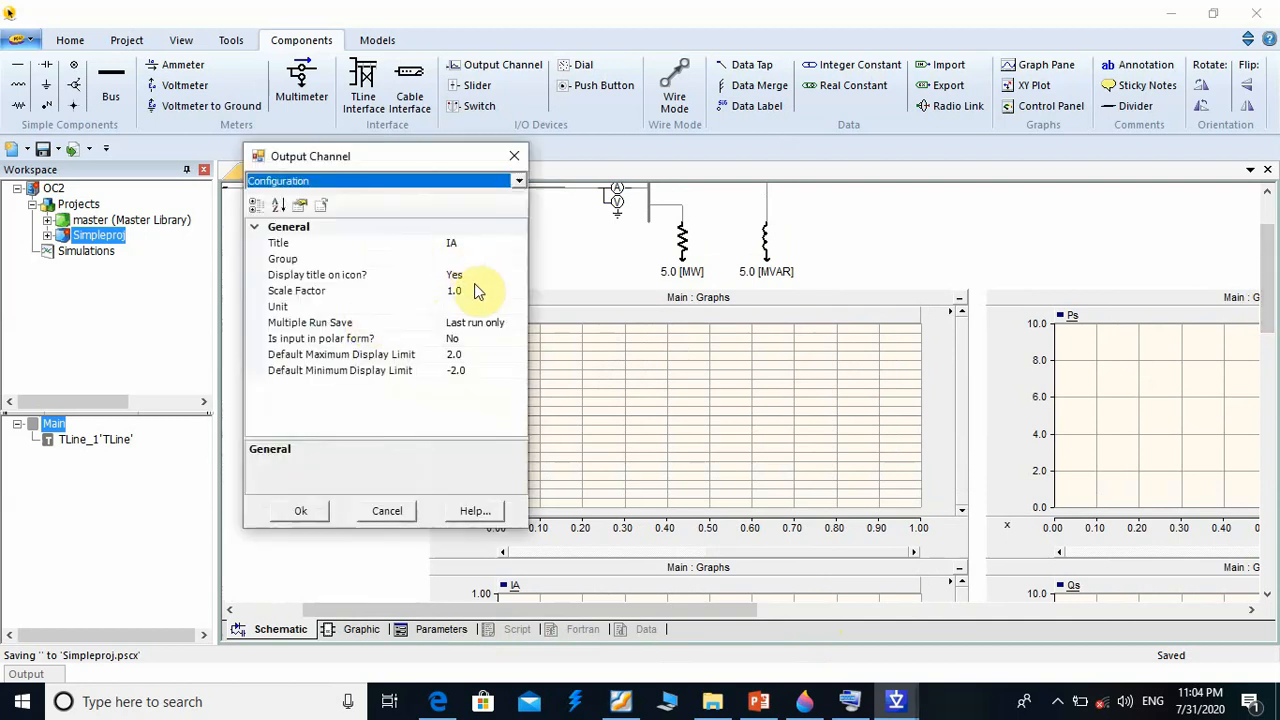
click(475, 306)
text(K)
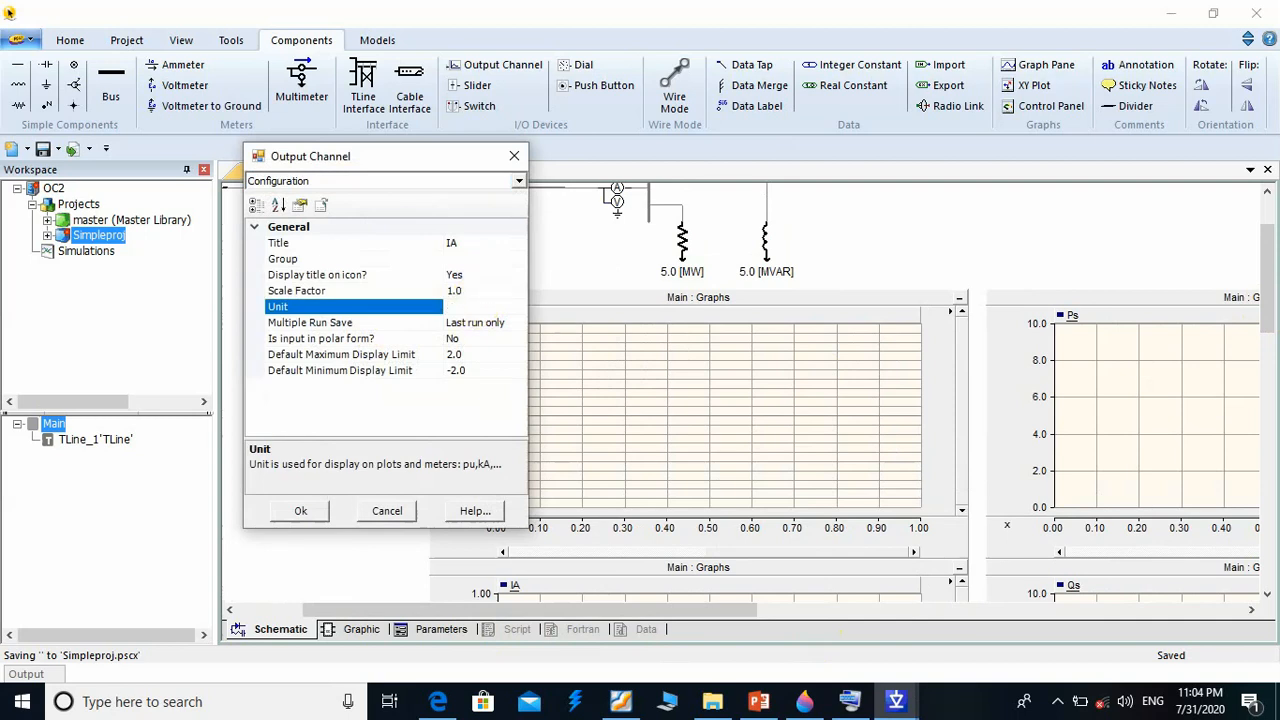
click(497, 291)
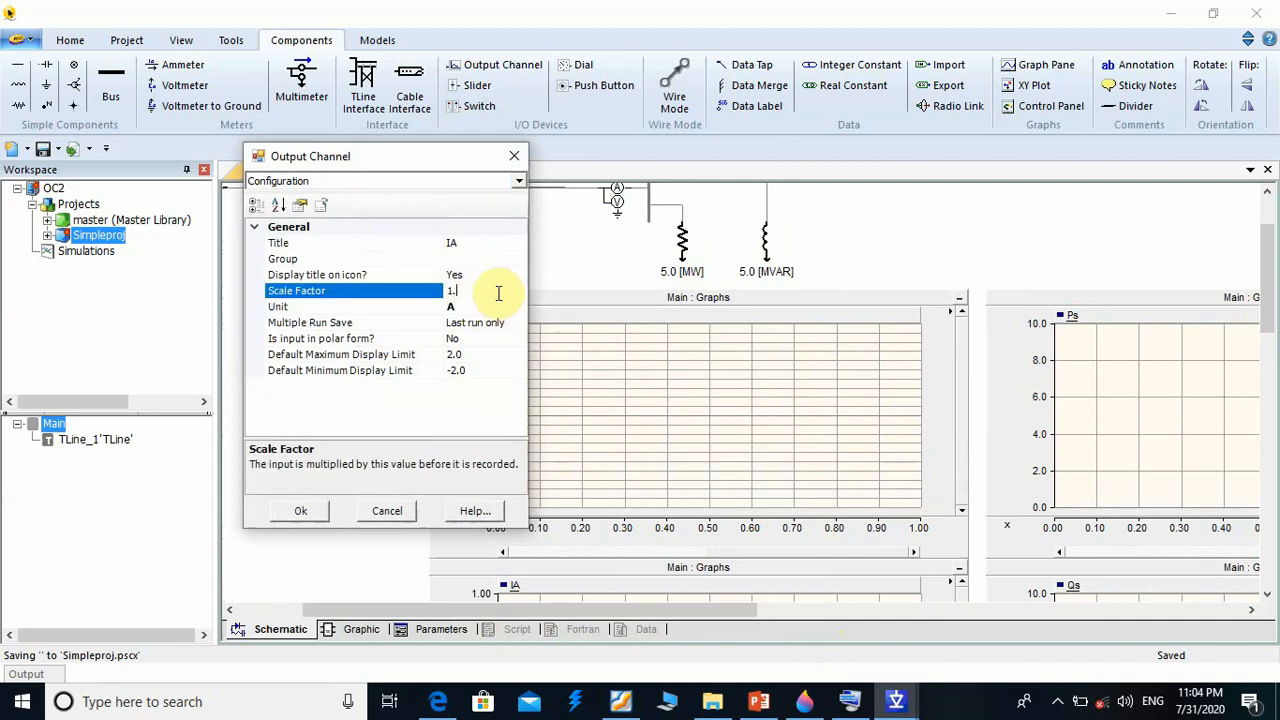
text(000)
key(Return)
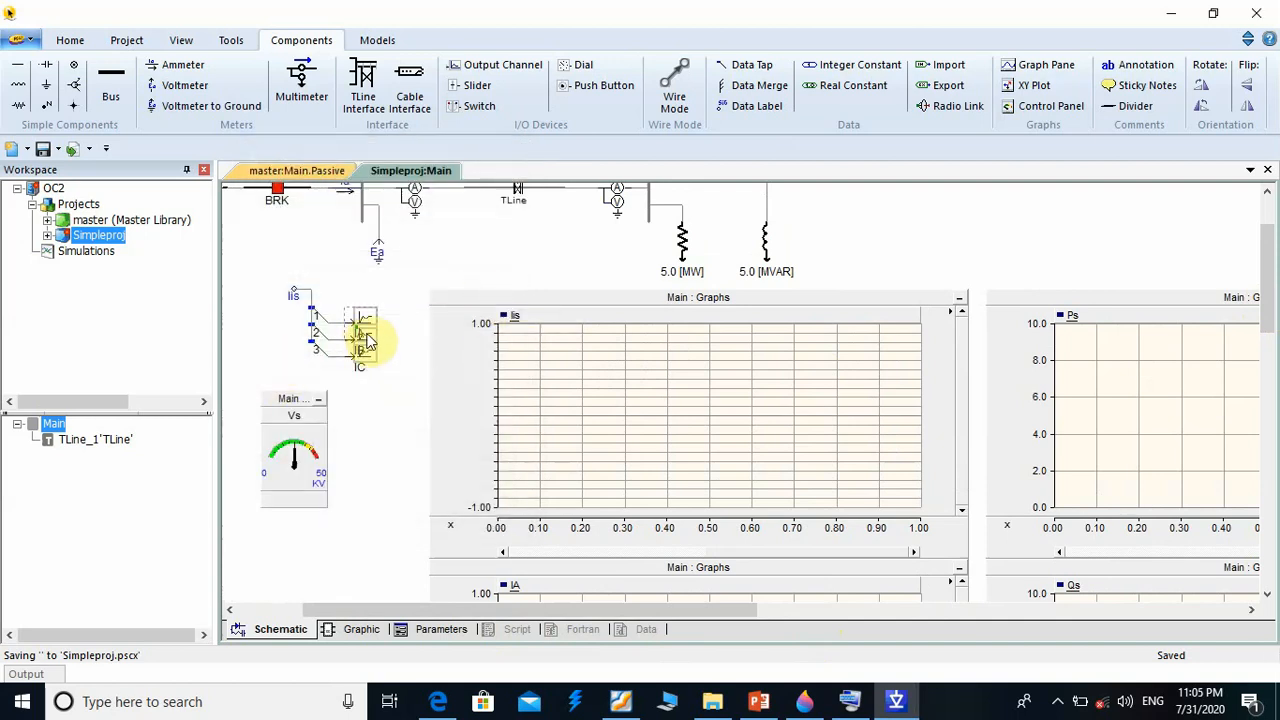
Change the scale factors of the IC and IB output channels to match the IA channel
double_click(368, 340)
click(302, 530)
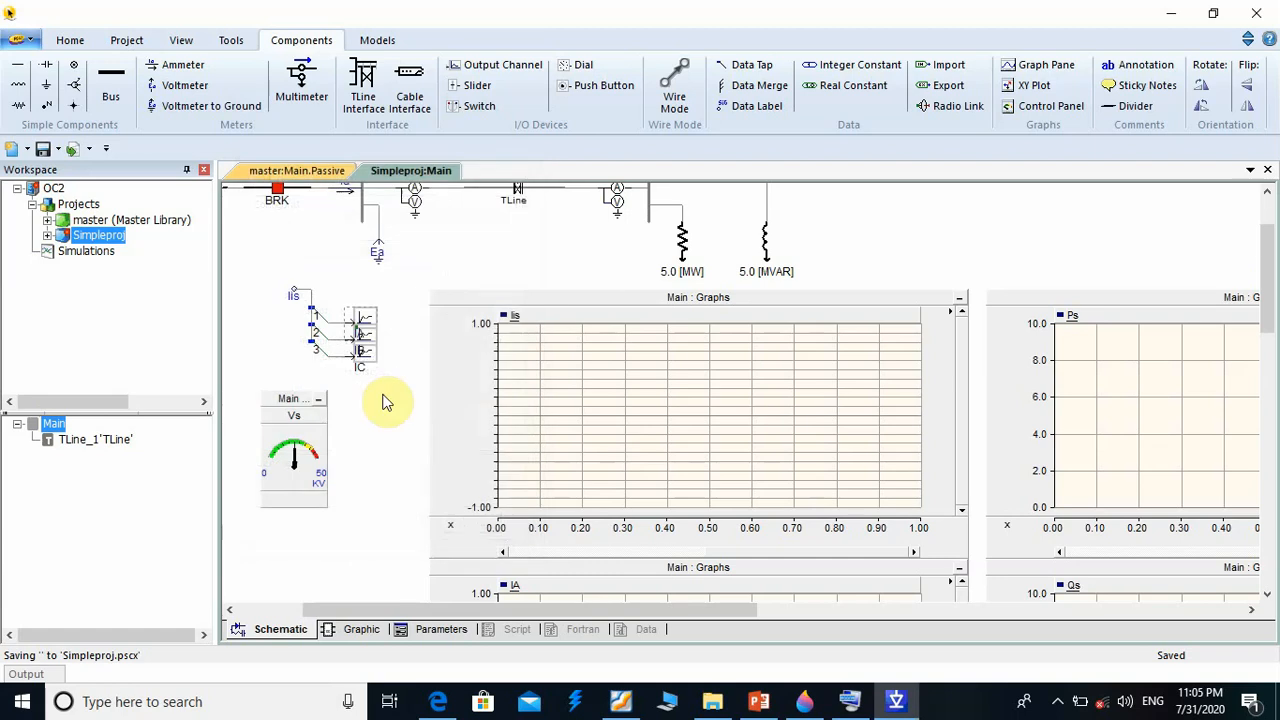
double_click(366, 349)
click(476, 334)
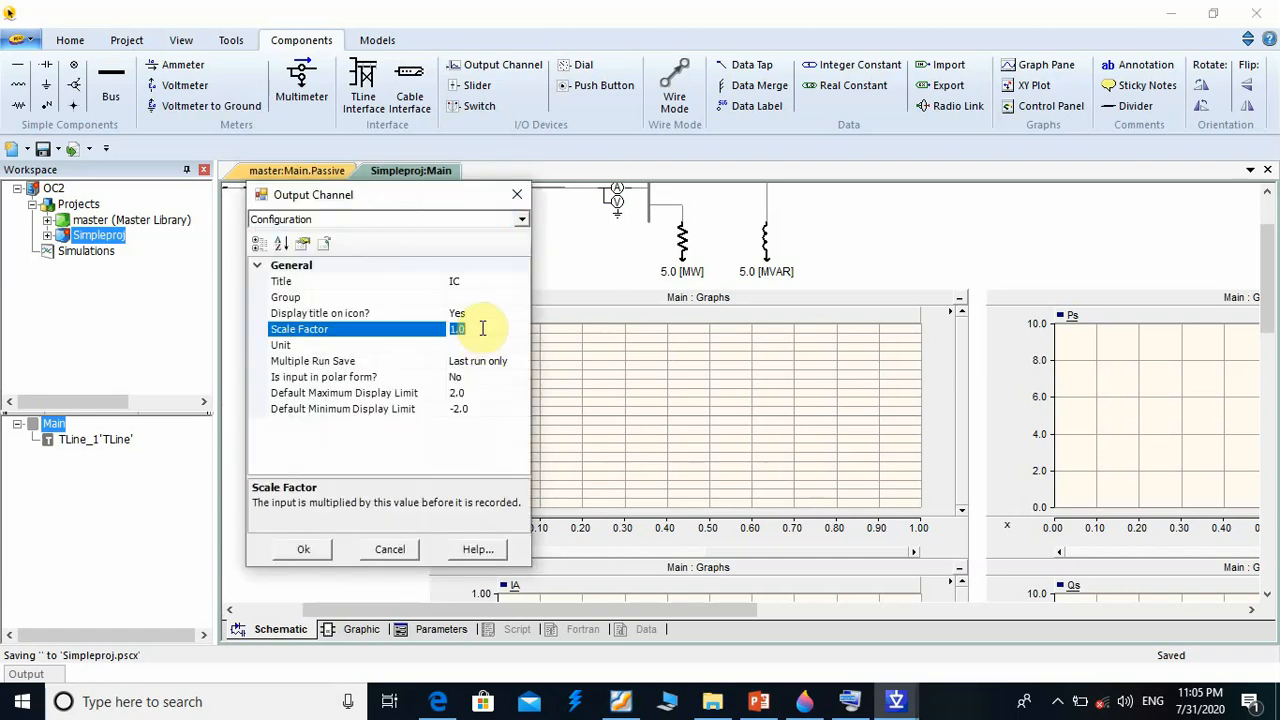
text(10)
key(Return)
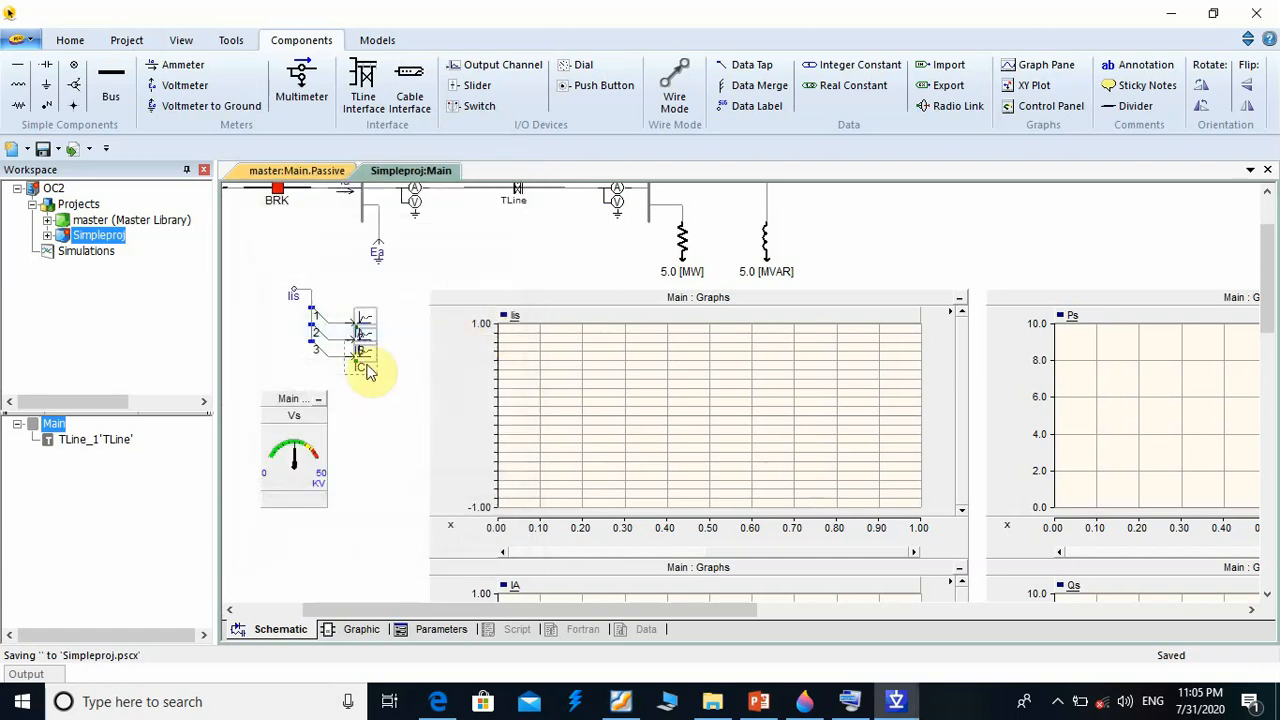
double_click(363, 342)
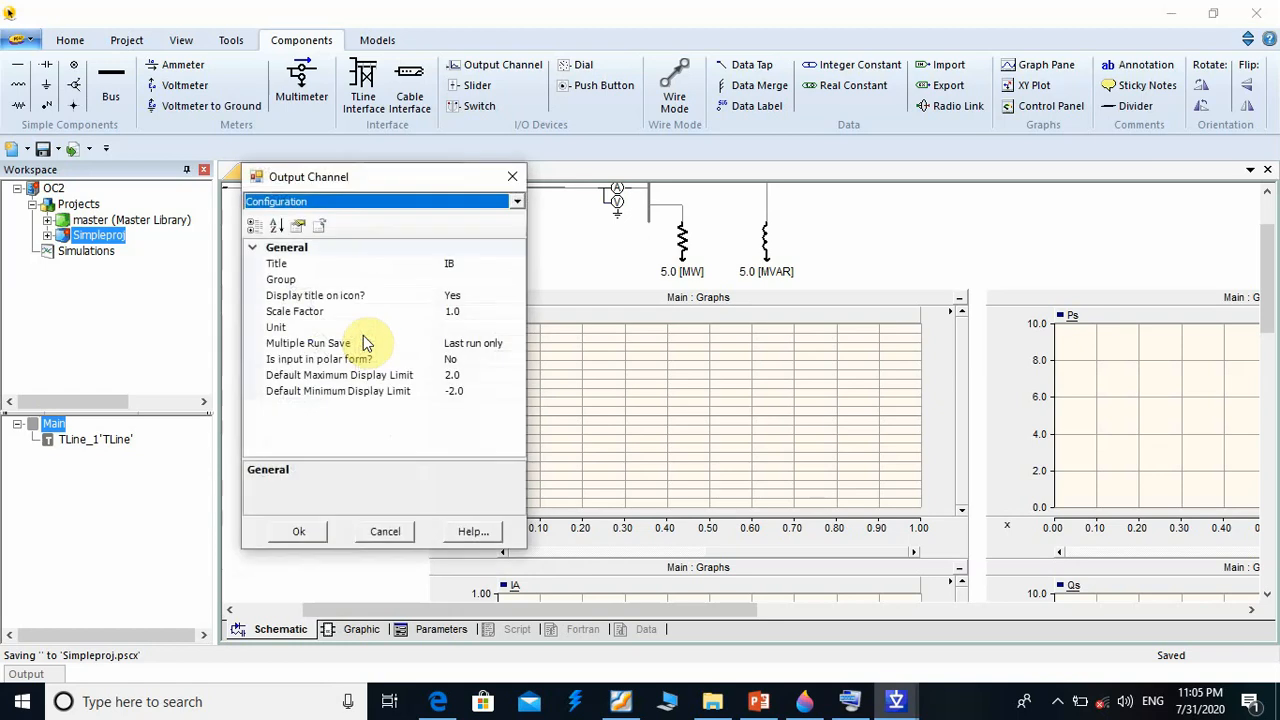
click(468, 312)
text(1)
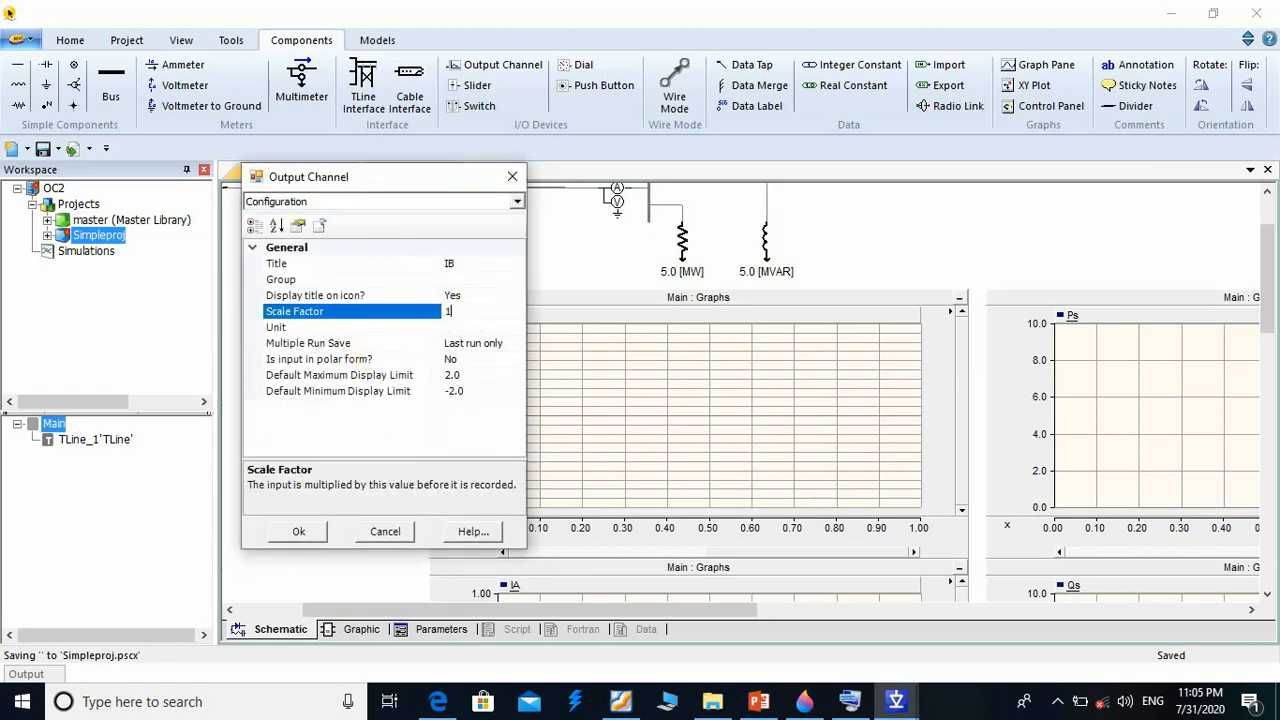
key(Return)
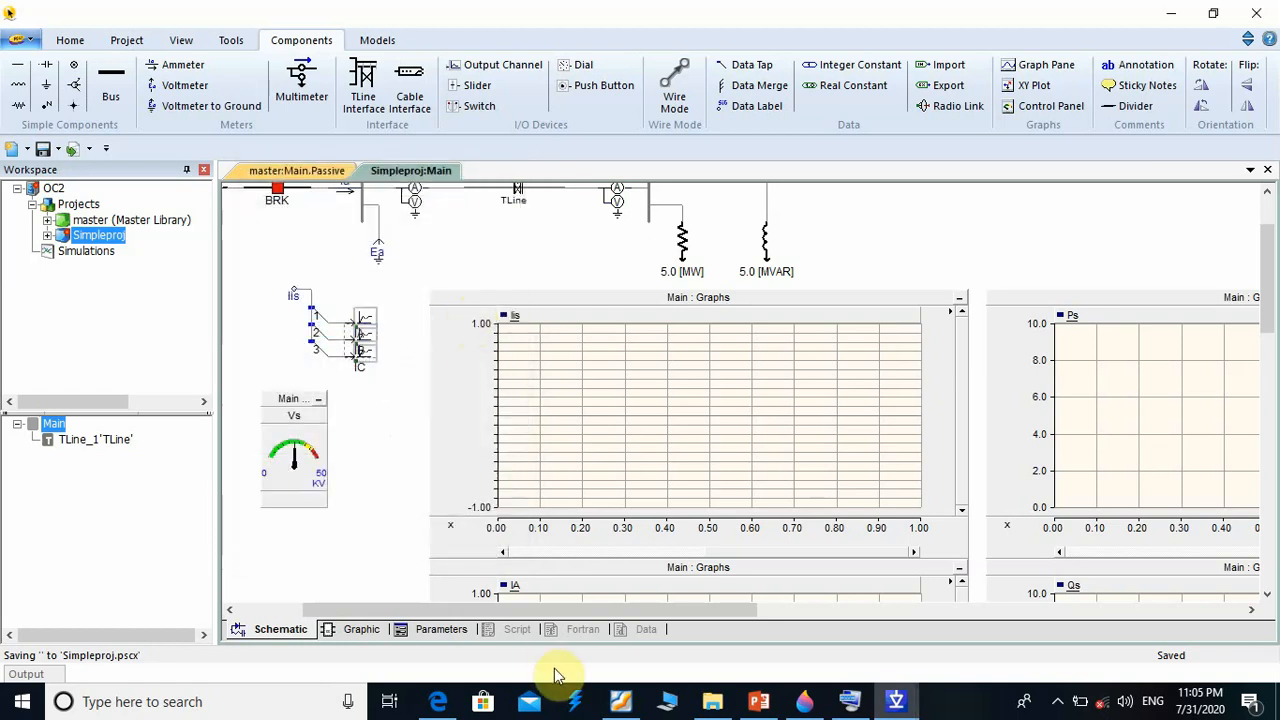
Set the Iis output channel's scale factor to 1000 and its unit to A
drag(541, 613, 366, 609)
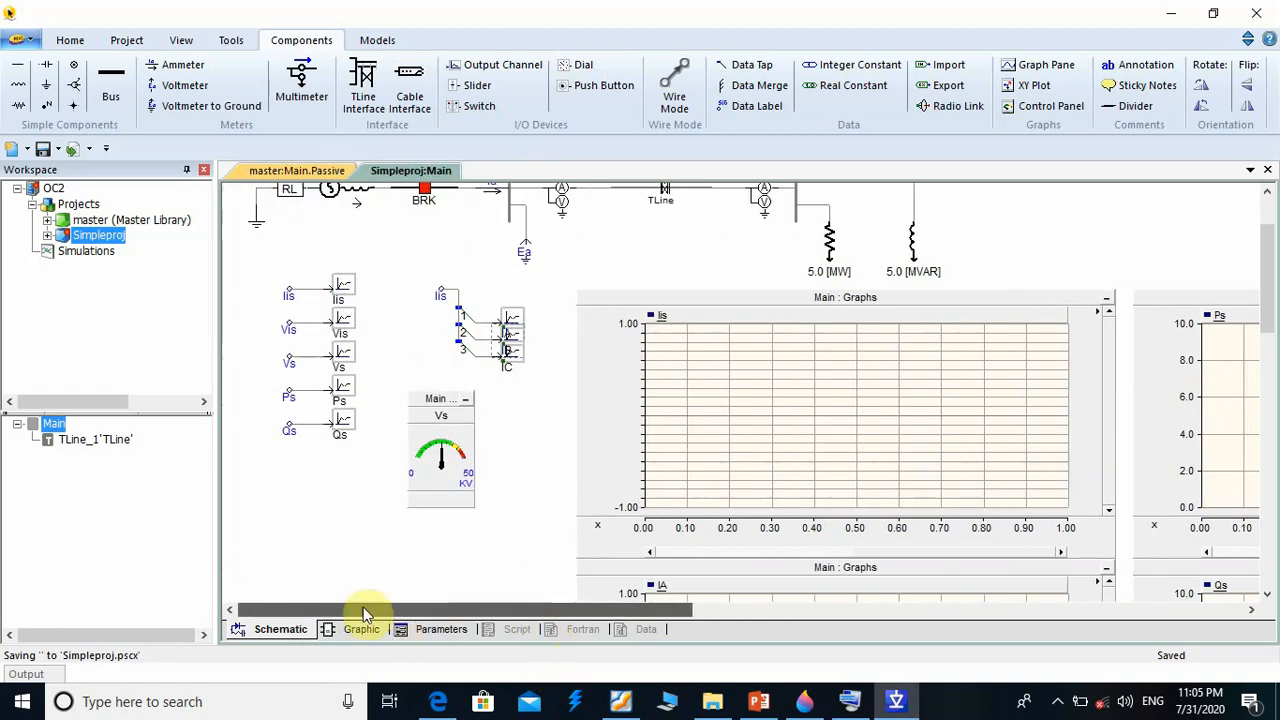
double_click(343, 286)
click(443, 270)
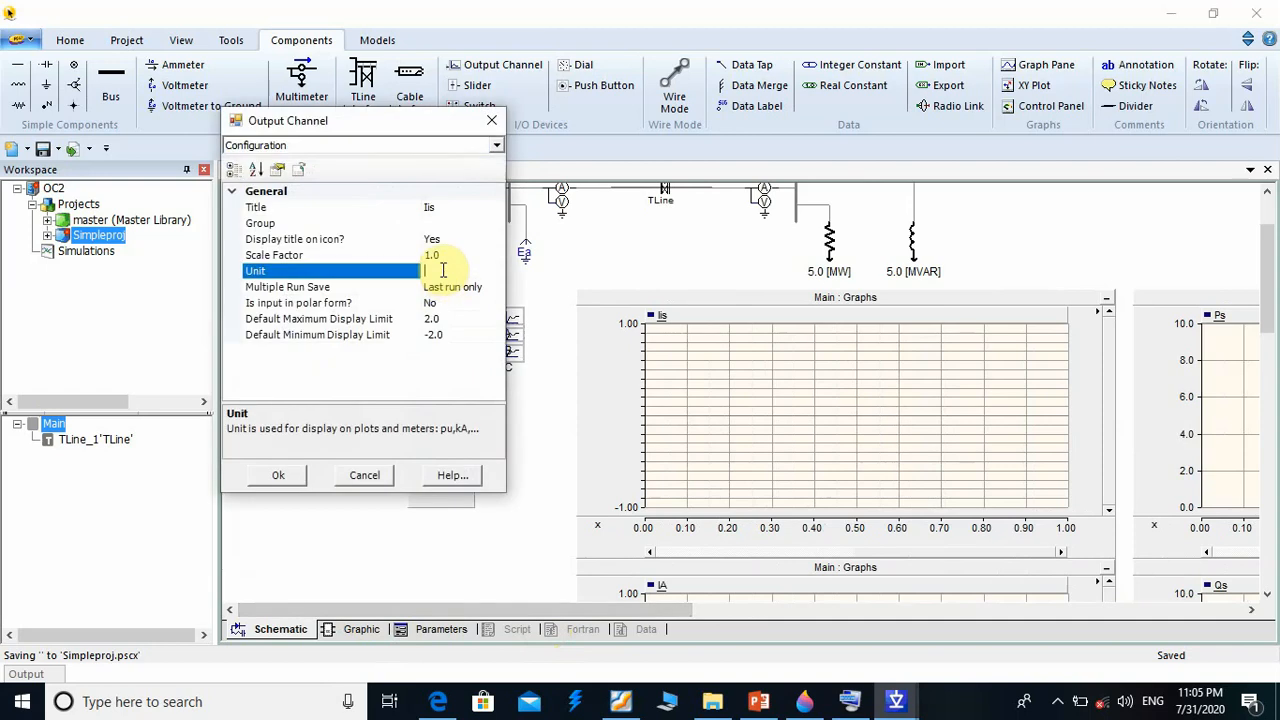
click(443, 255)
text(1000)
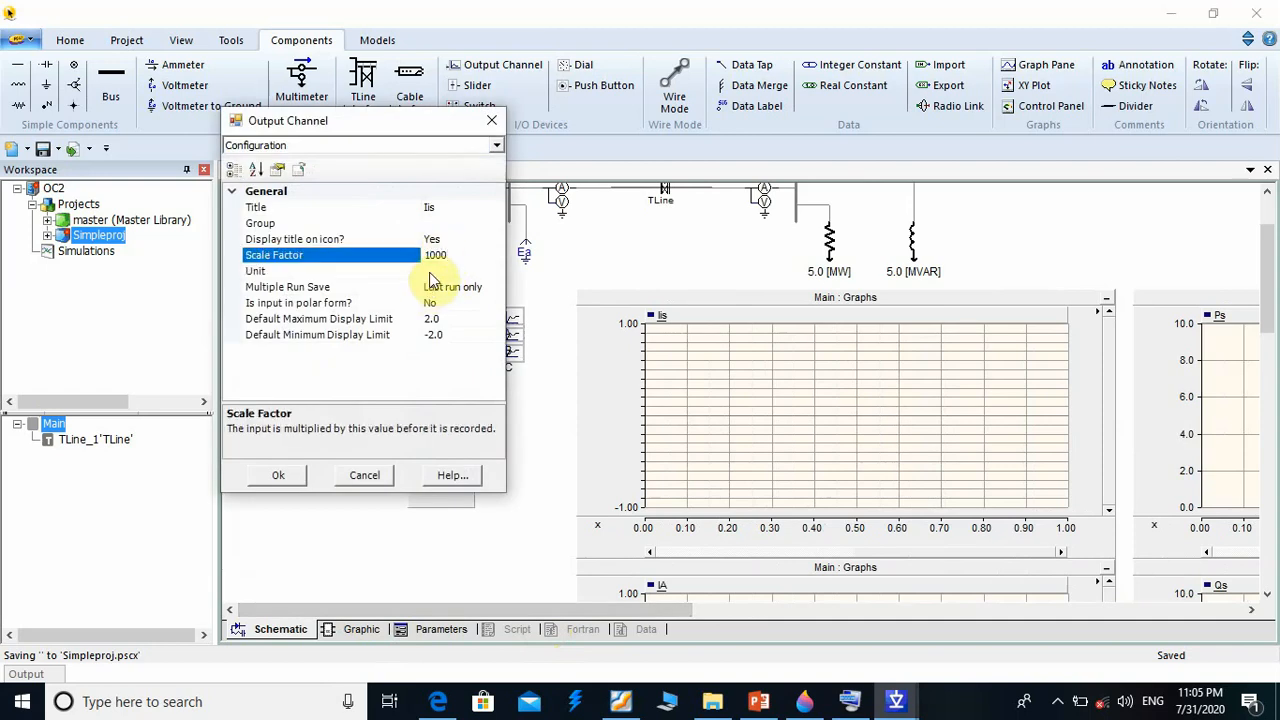
click(430, 271)
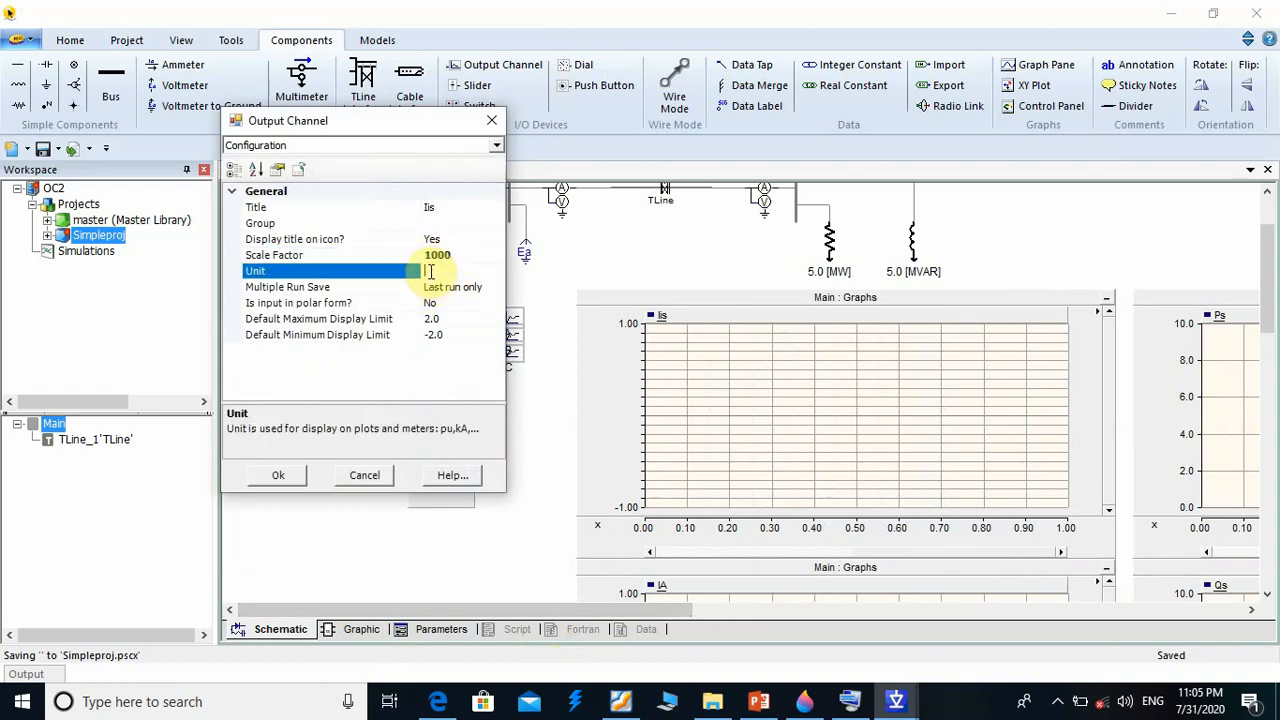
key(Return)
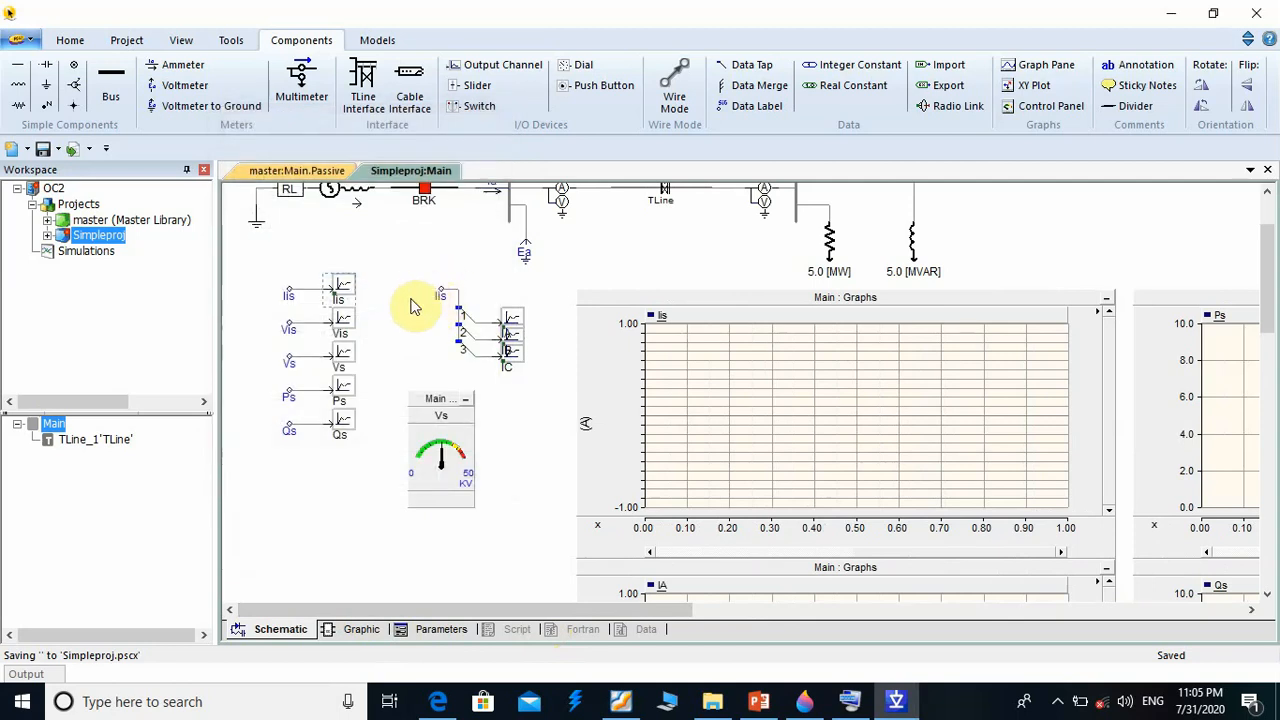
Check the Vs output channel's settings and set the Vis output channel's unit to KV
double_click(341, 354)
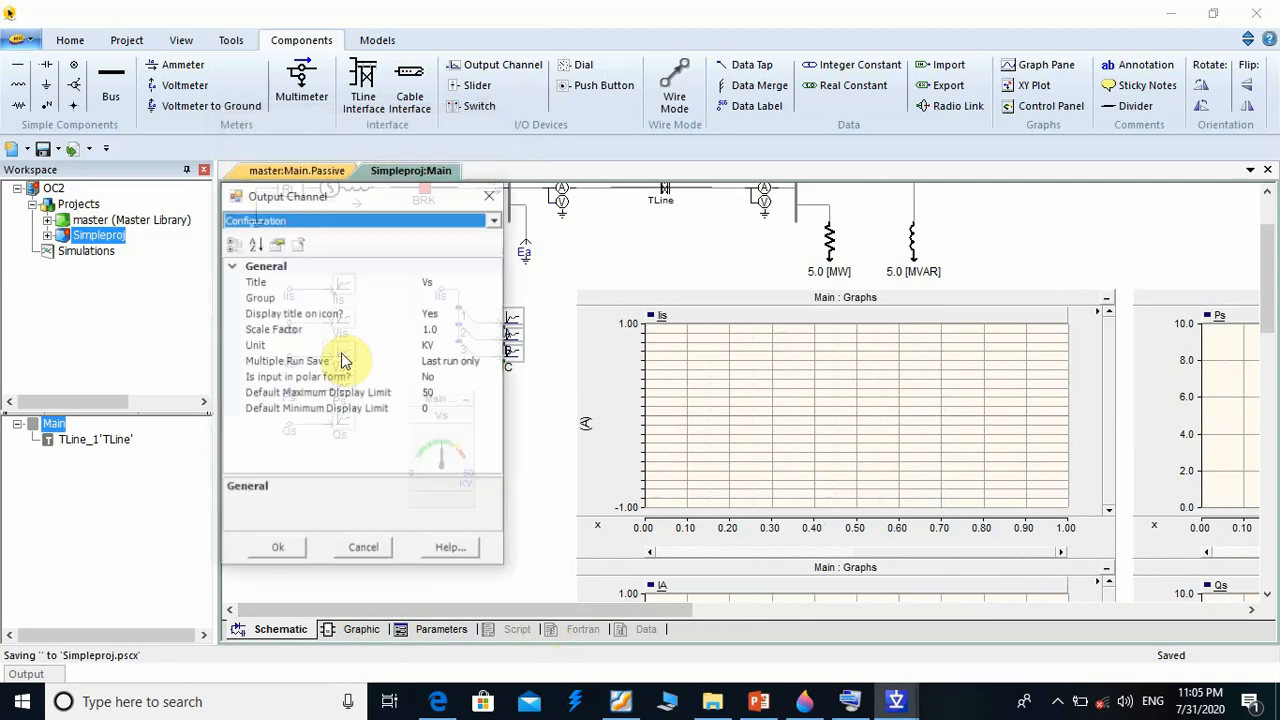
click(275, 551)
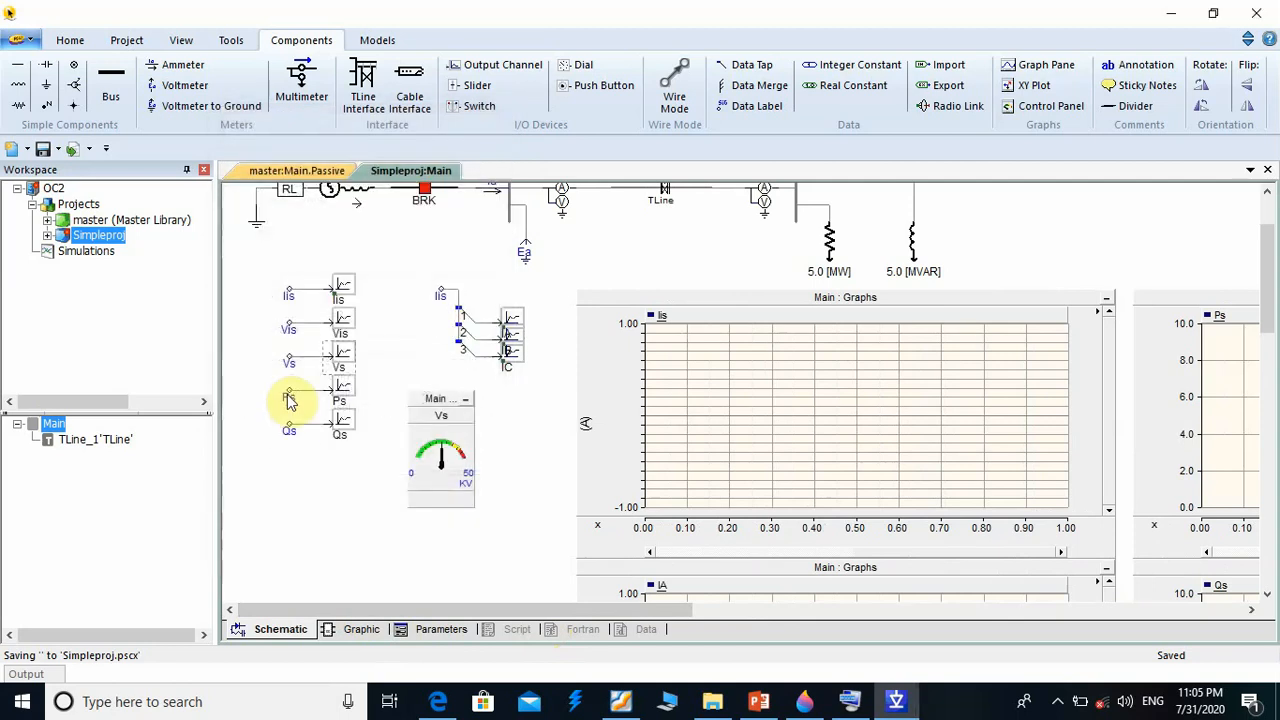
double_click(344, 326)
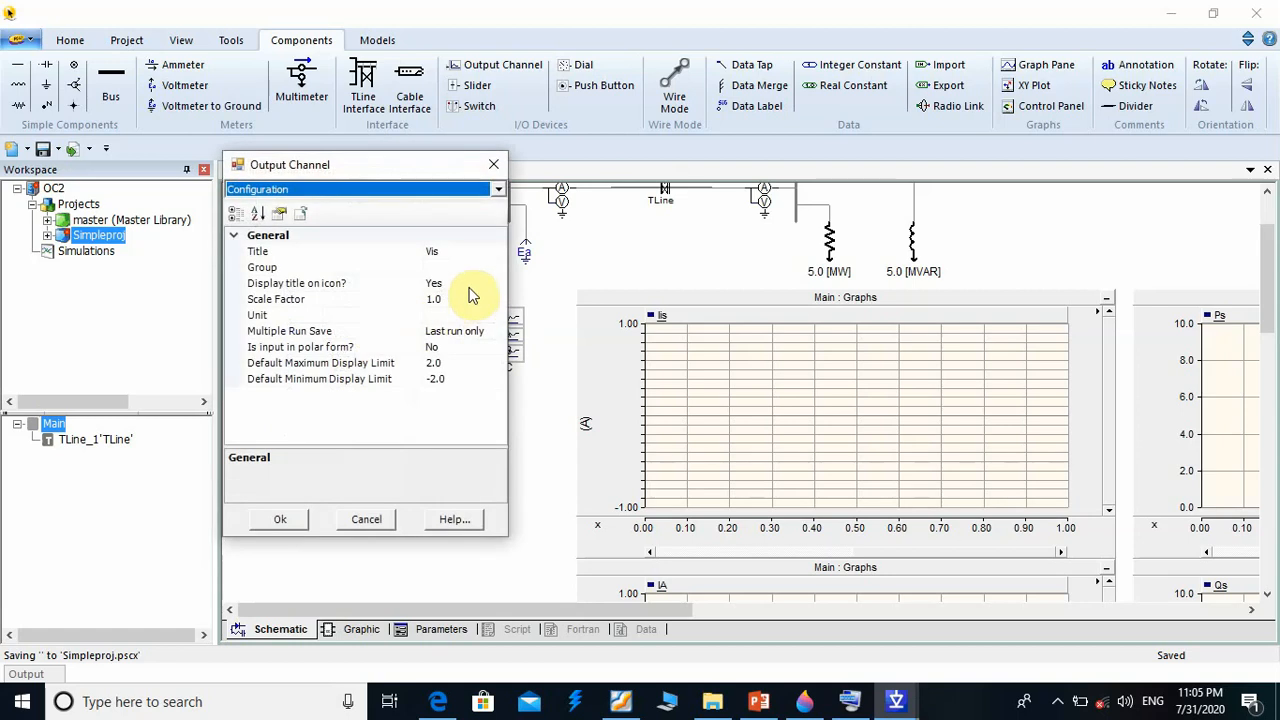
click(456, 314)
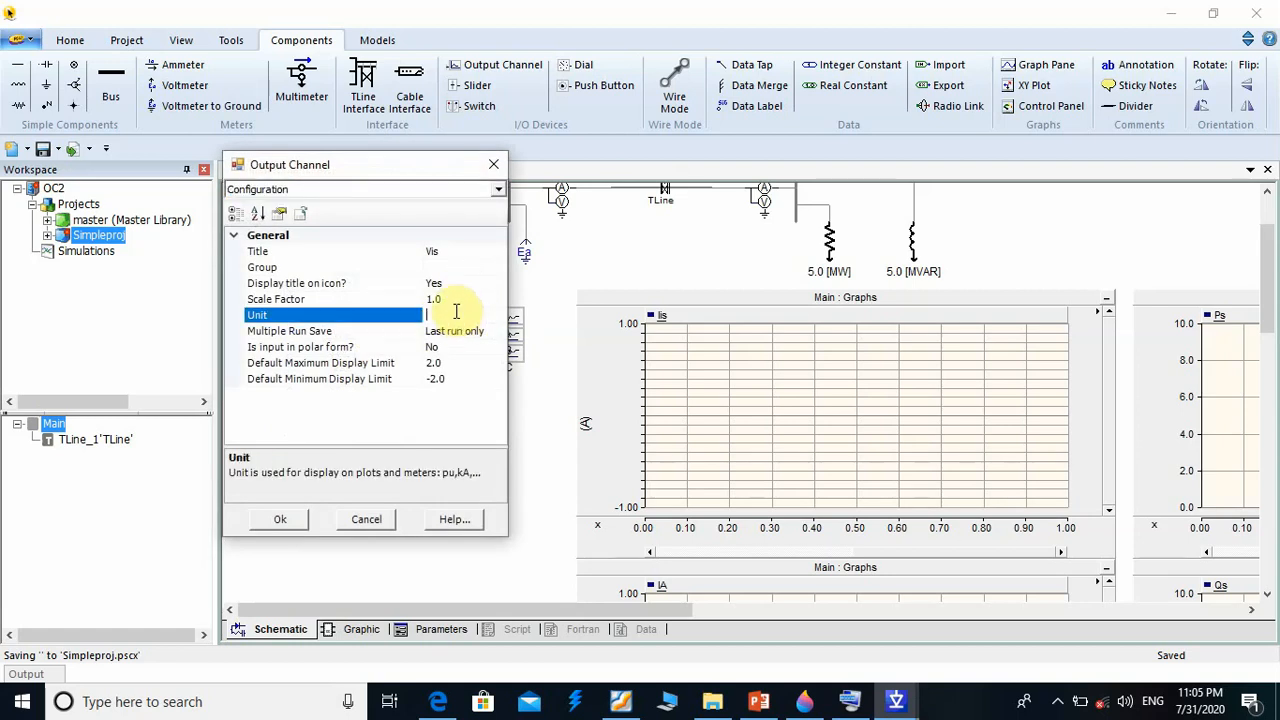
text(KV)
key(Return)
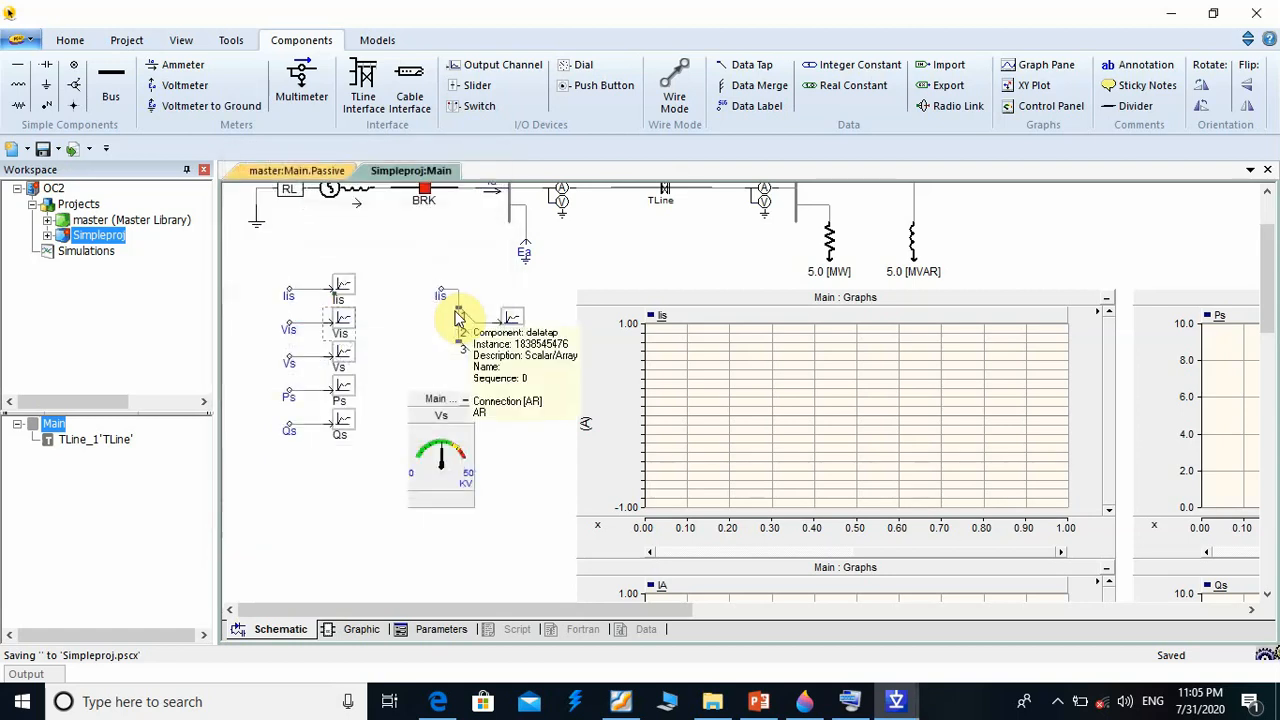
Set the Ps output channel's unit to MW and the Qs output channel's unit to MVAR
double_click(345, 388)
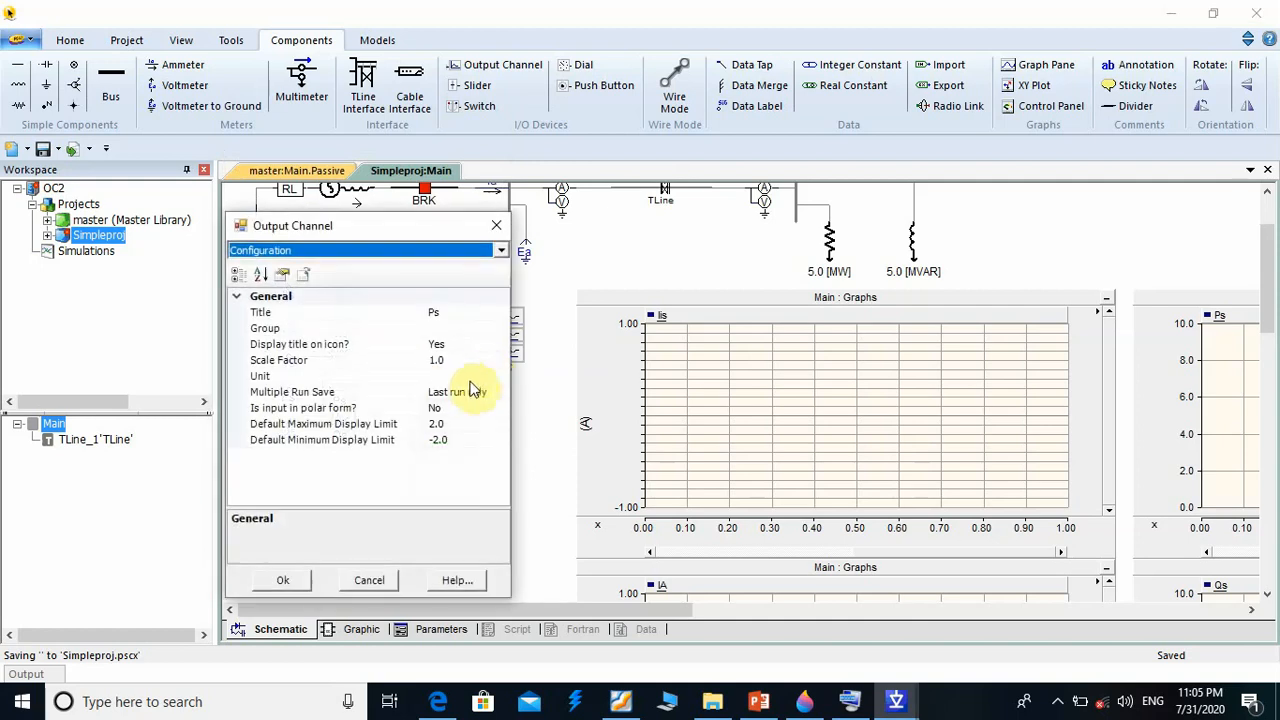
click(462, 375)
text(MW)
key(Return)
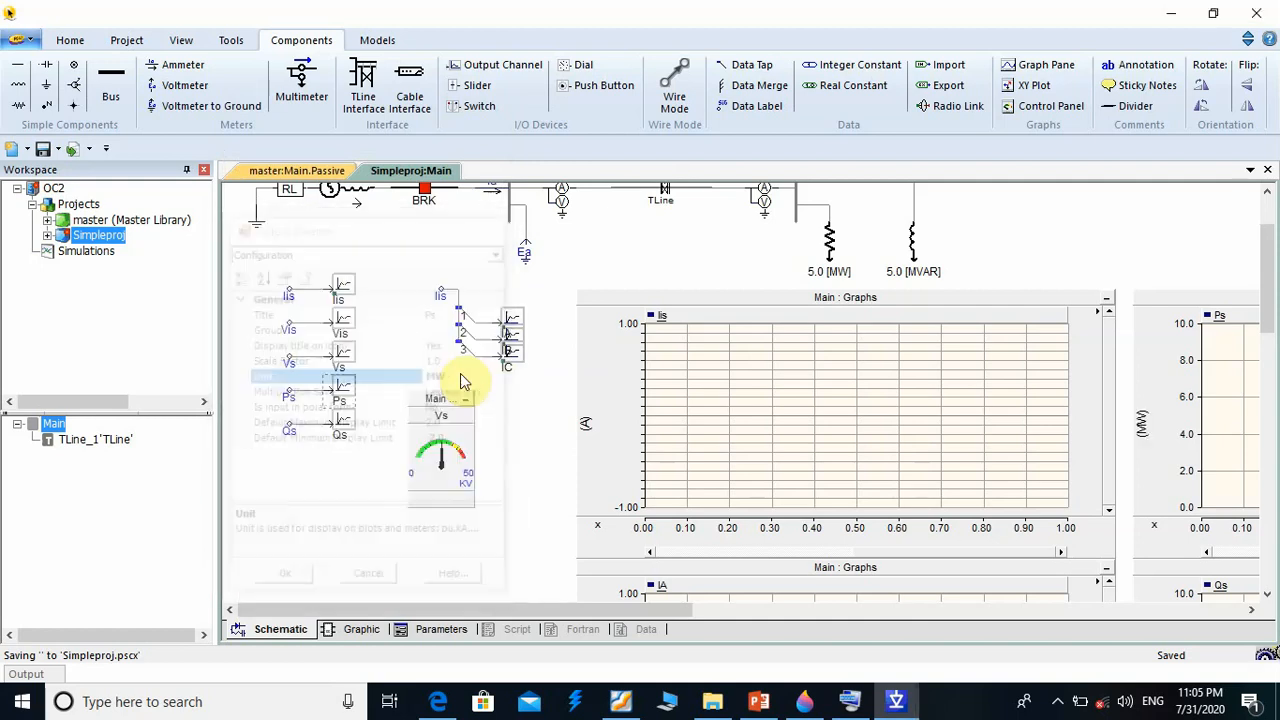
double_click(345, 428)
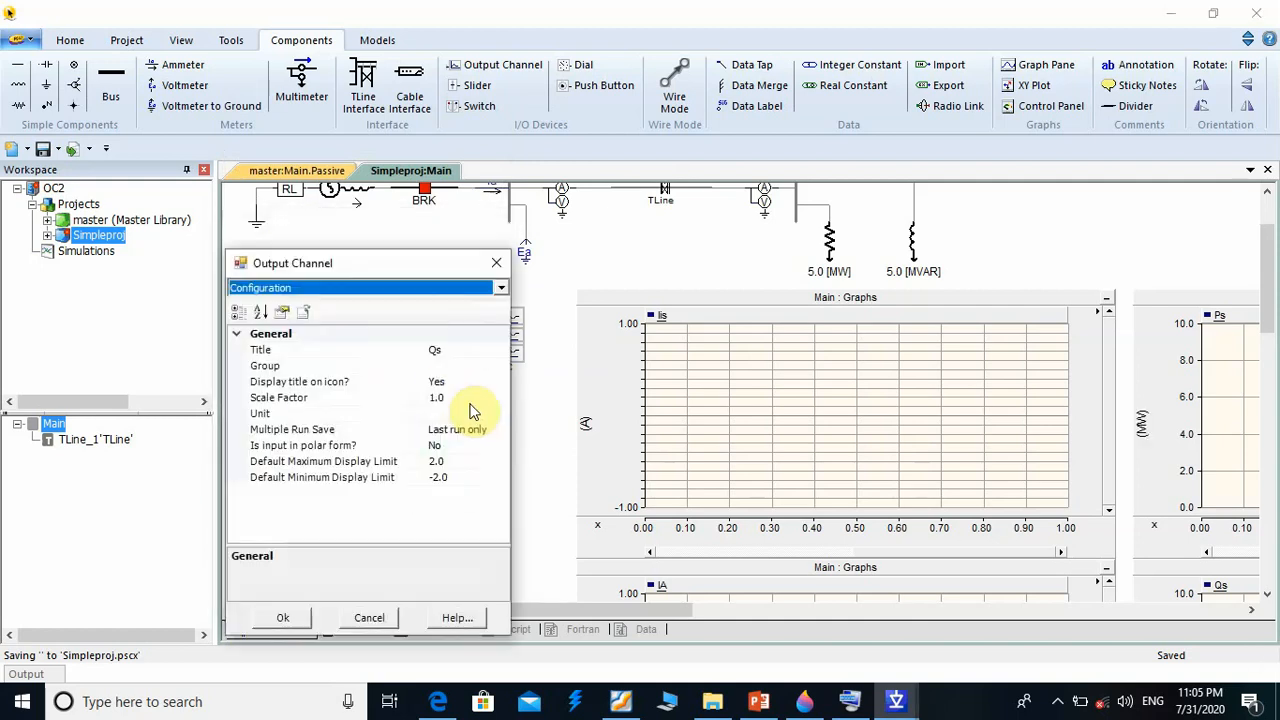
click(455, 413)
text(MVAR)
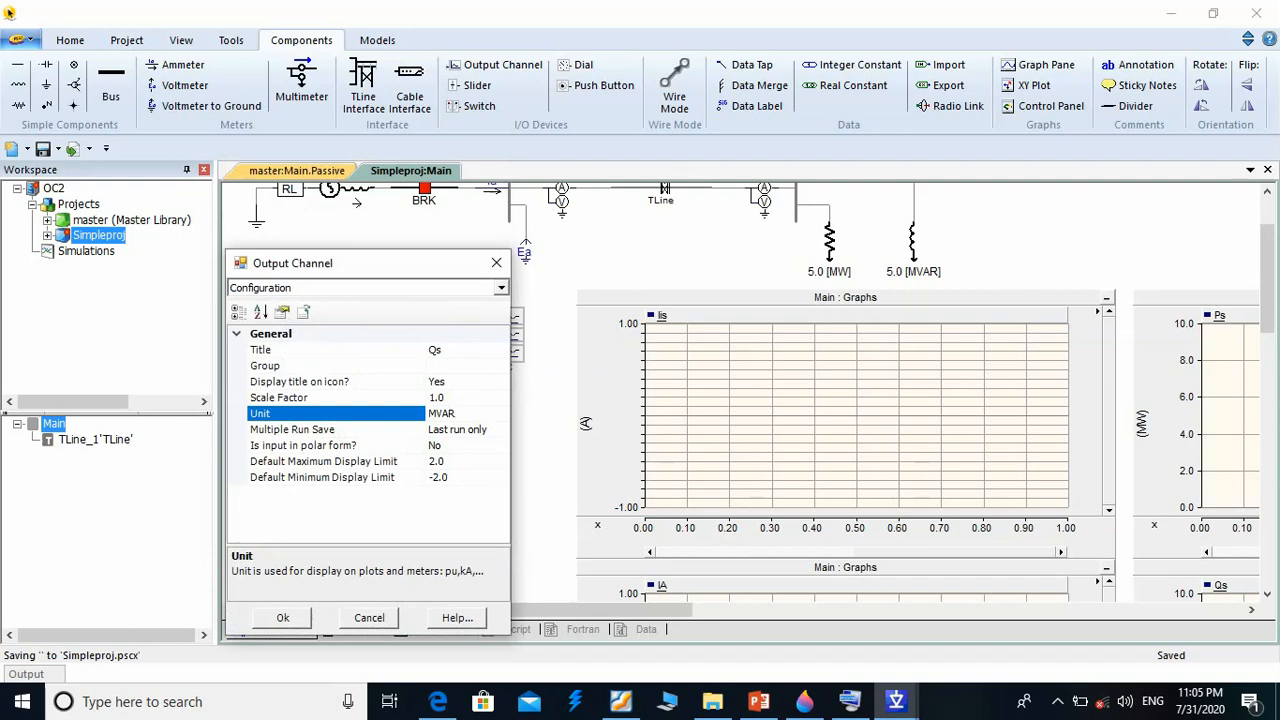
key(Return)
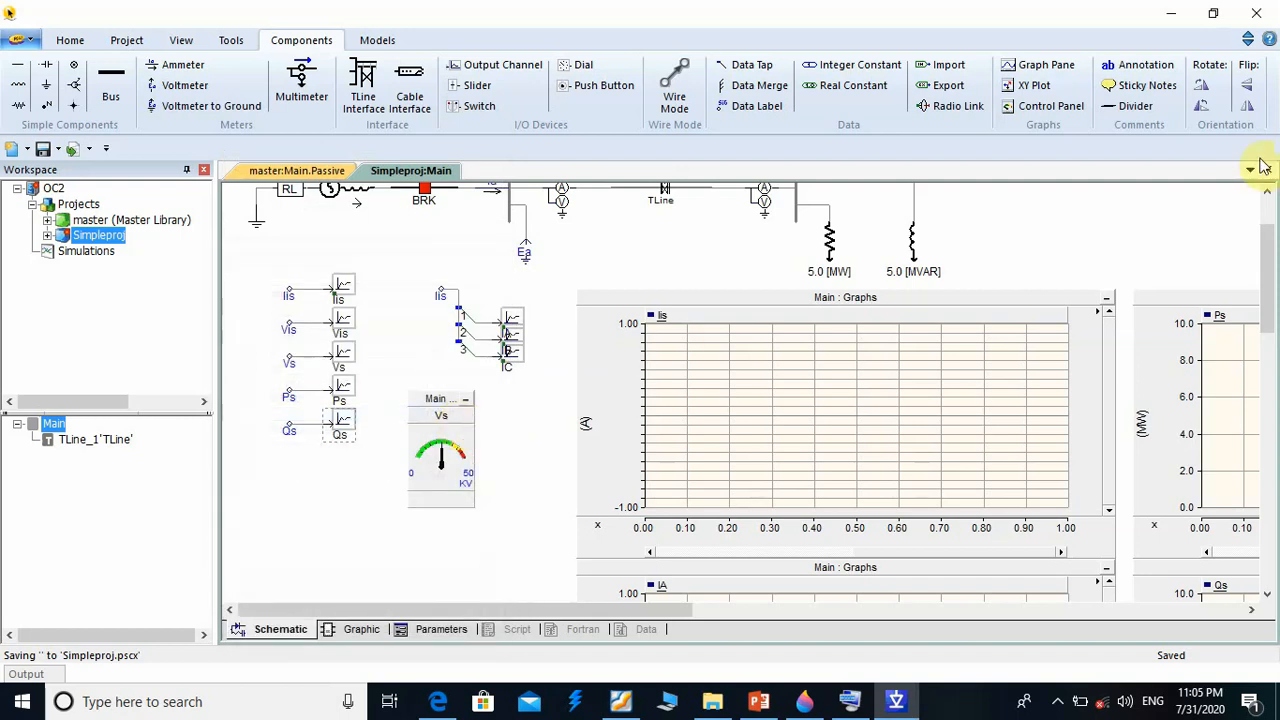
drag(1271, 297, 1275, 330)
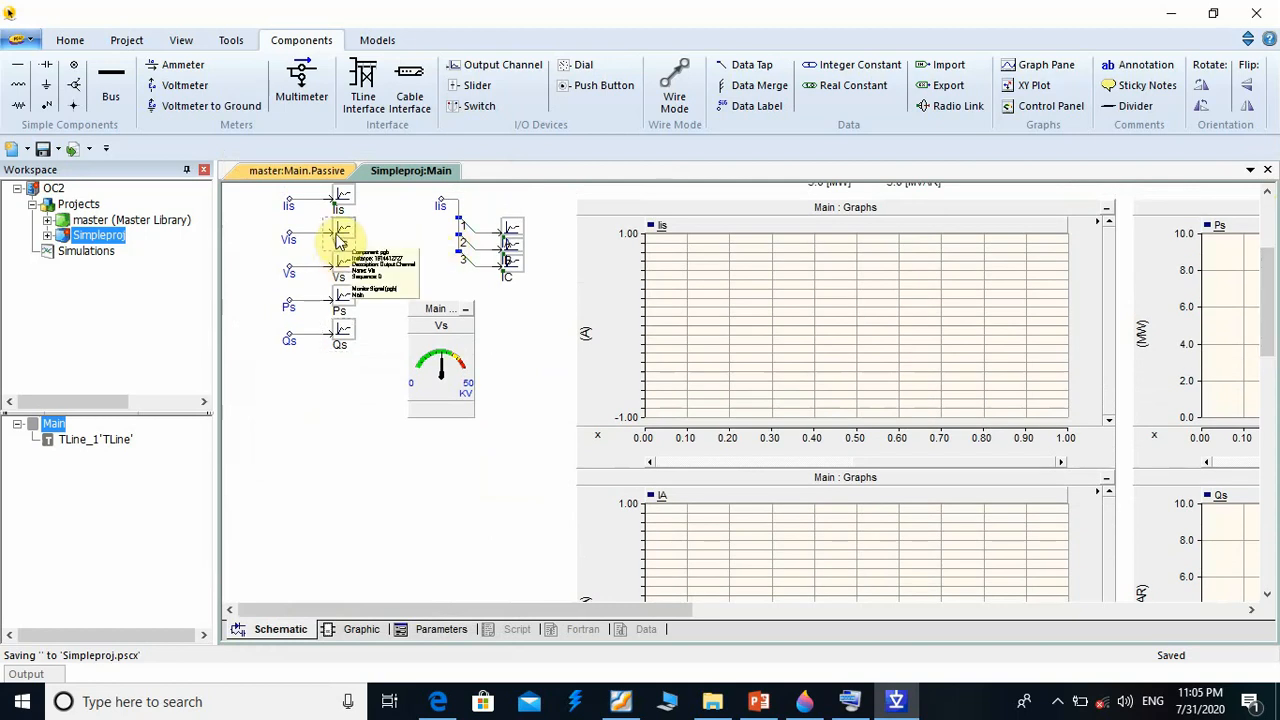
right_click(340, 241)
mouse_move(463, 528)
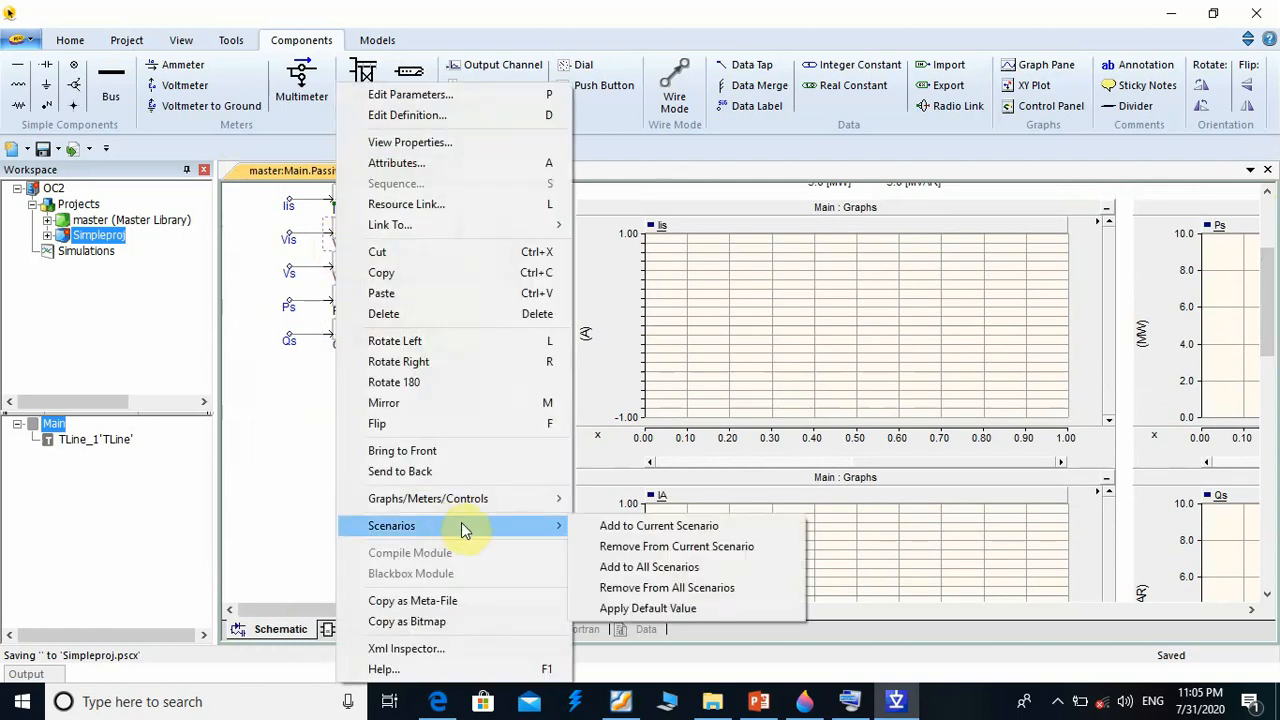
mouse_move(530, 500)
click(632, 539)
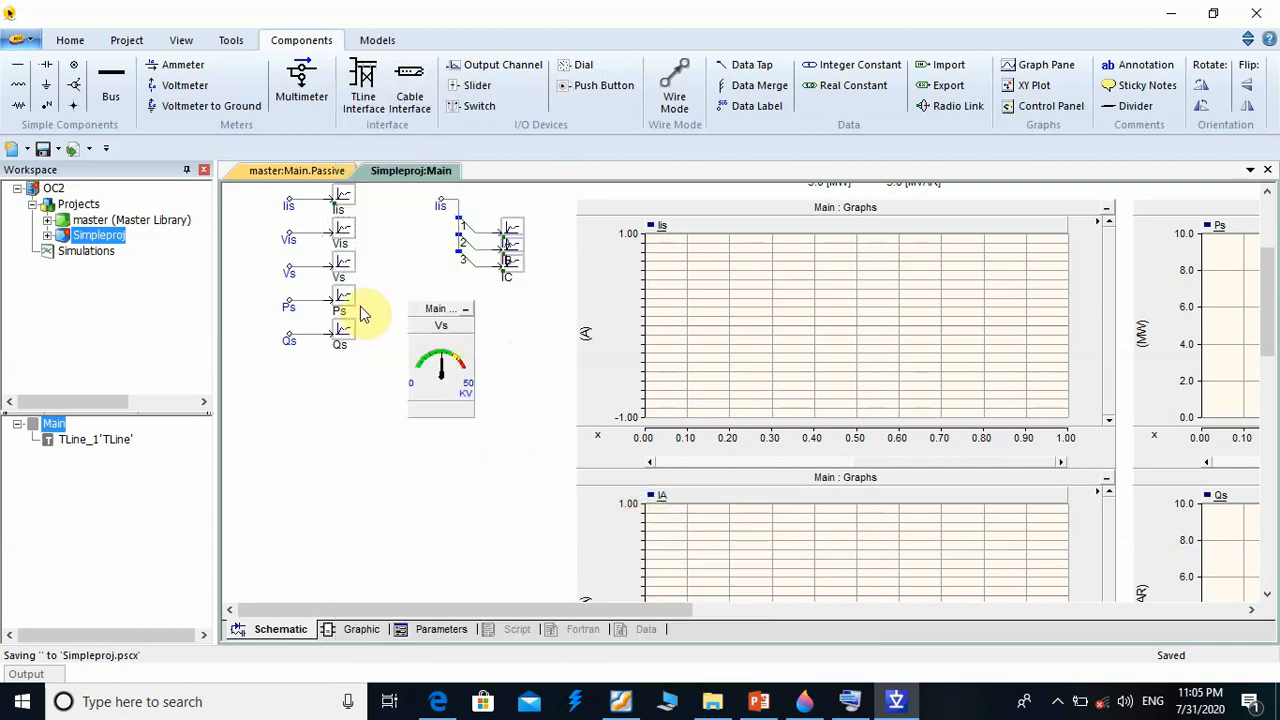
click(336, 282)
right_click(343, 272)
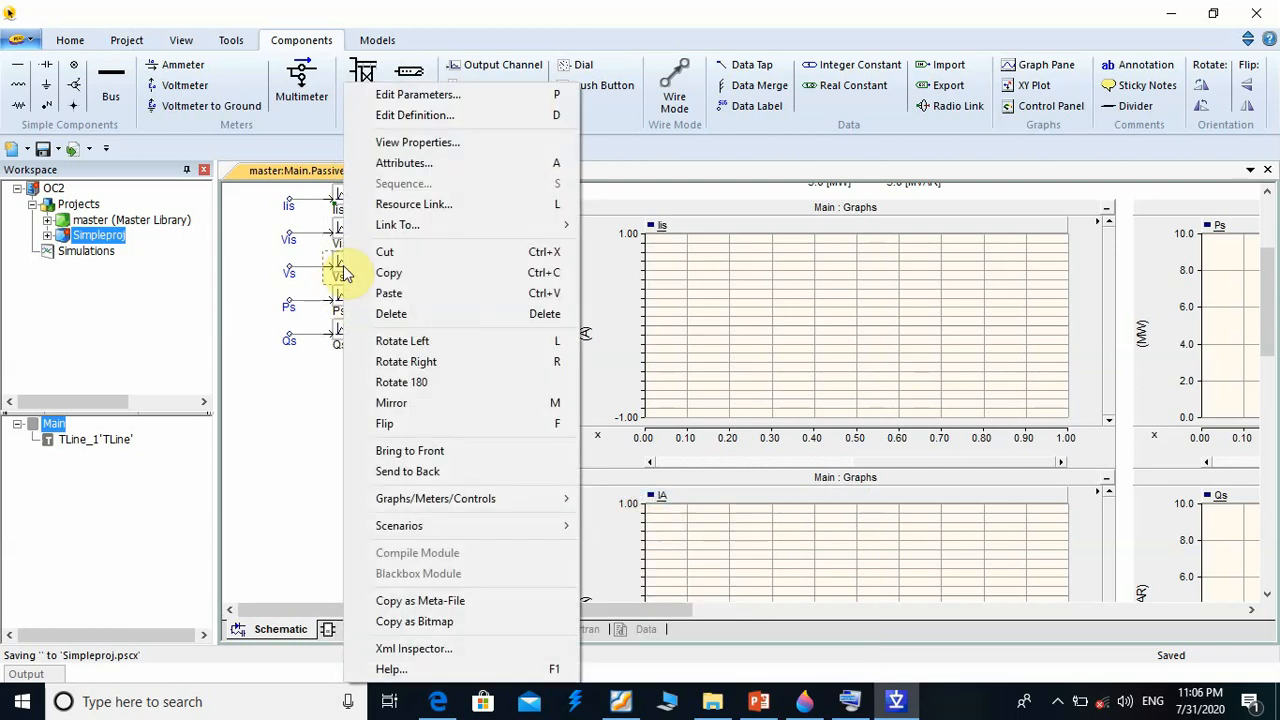
click(280, 386)
Add an overlay graph with the Vis signal and place it below the Vs meter, level with the IA graph
click(337, 243)
right_click(340, 235)
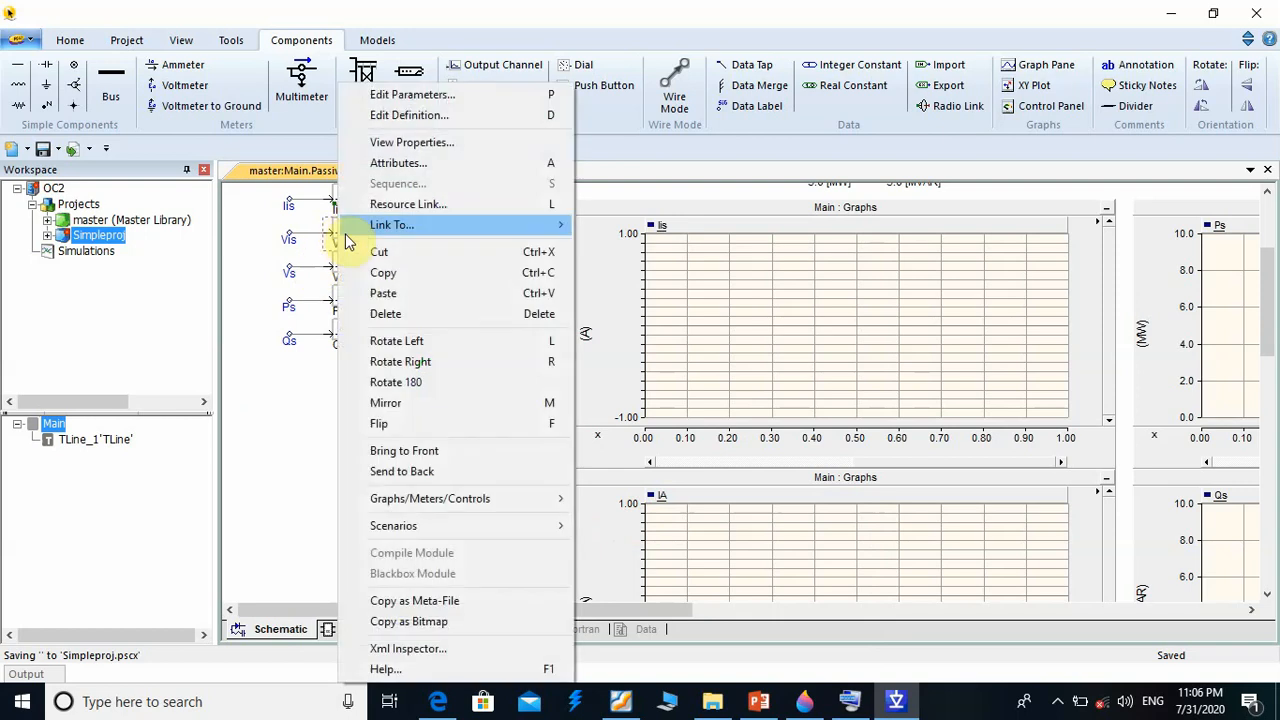
mouse_move(472, 502)
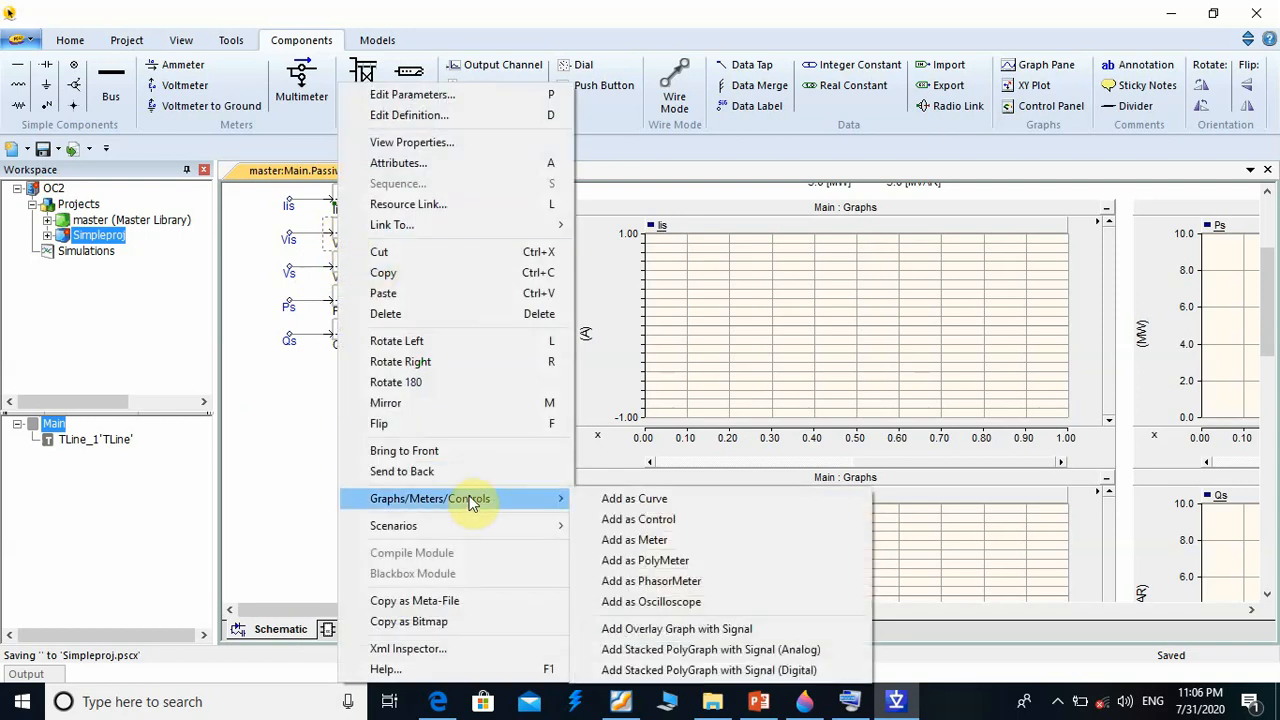
click(676, 628)
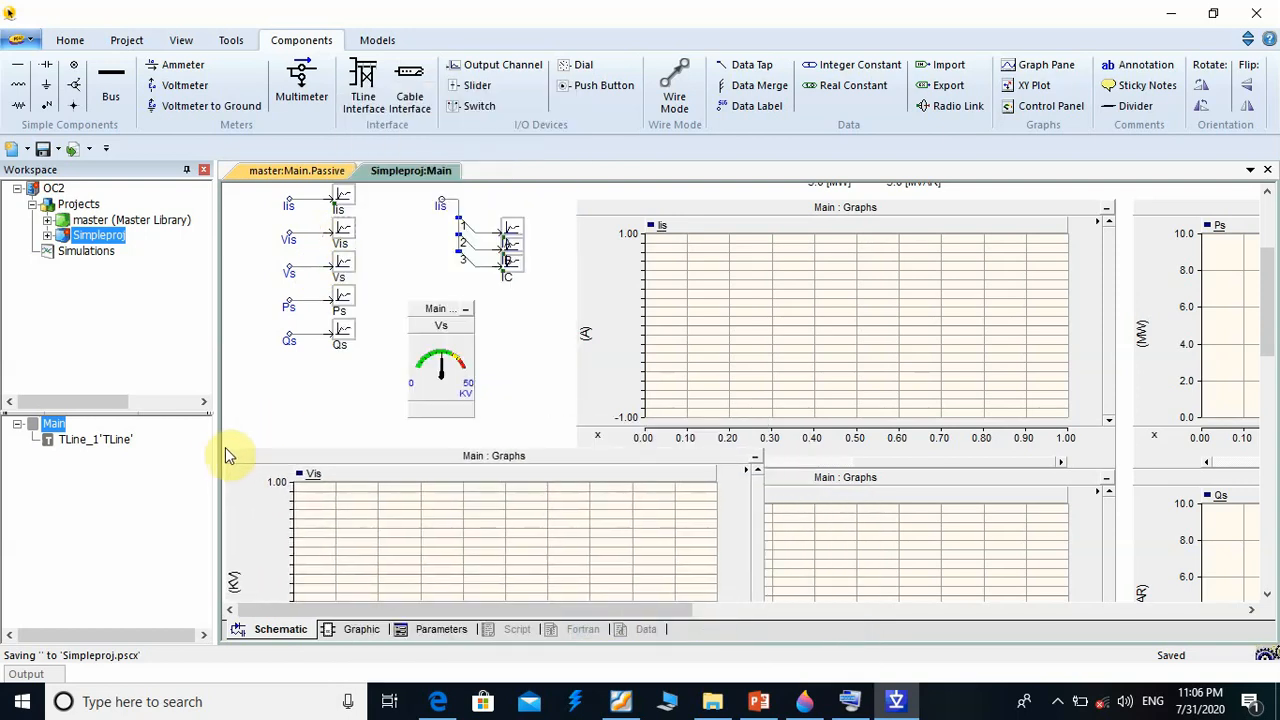
drag(226, 455, 227, 470)
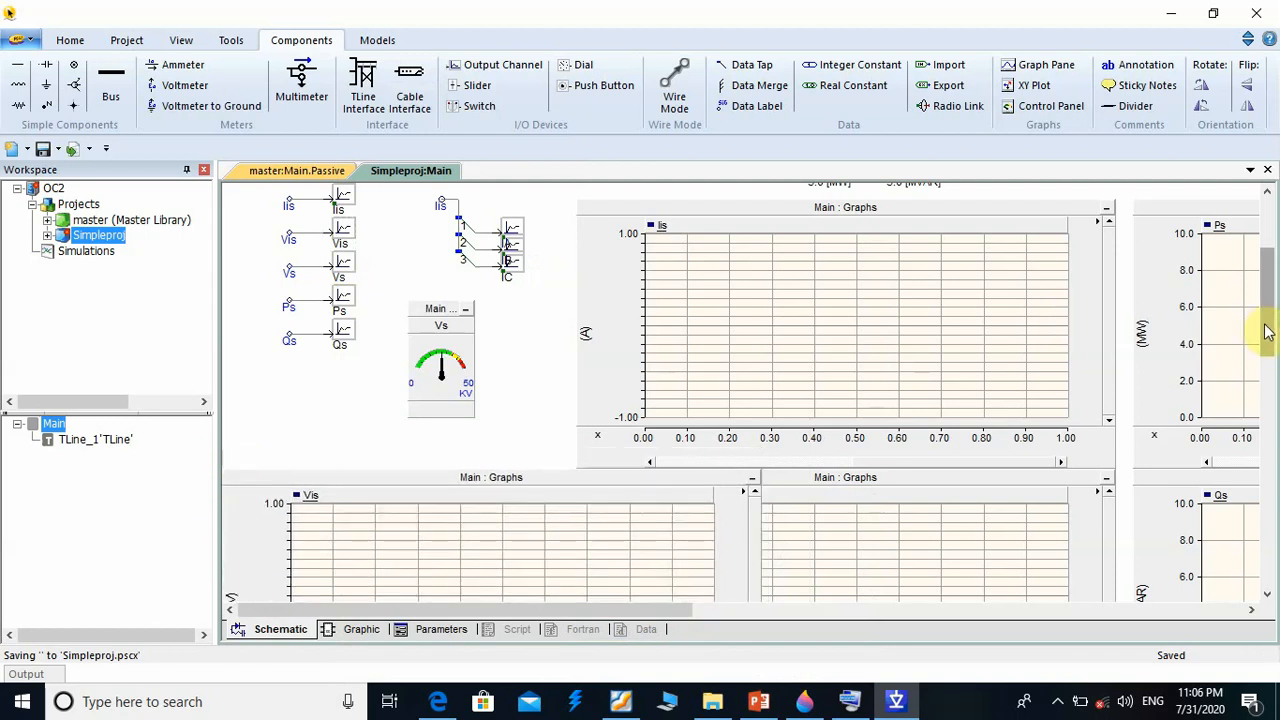
Shift the Ps, Qs, Iis and IA graph frames sideways so the Vis graph no longer overlaps the IA graph
mouse_move(1273, 321)
mouse_down()
mouse_move(1272, 287)
mouse_move(1272, 346)
mouse_up()
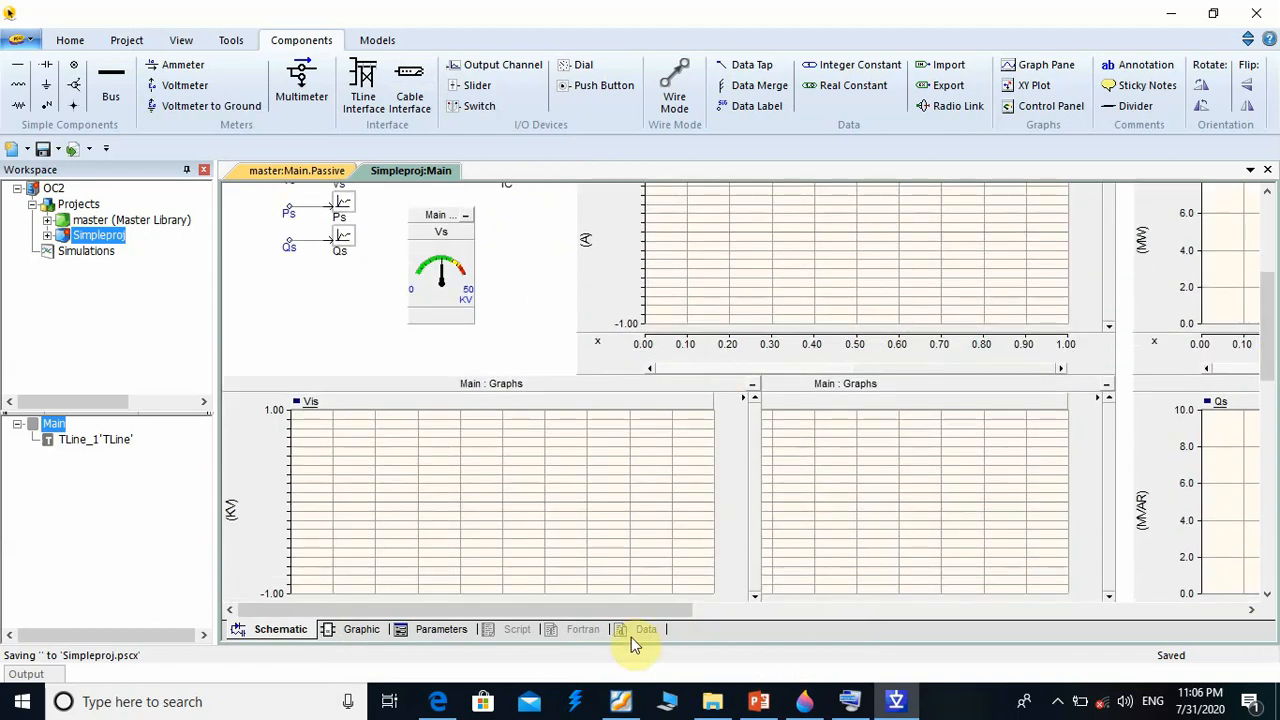
drag(638, 614, 913, 616)
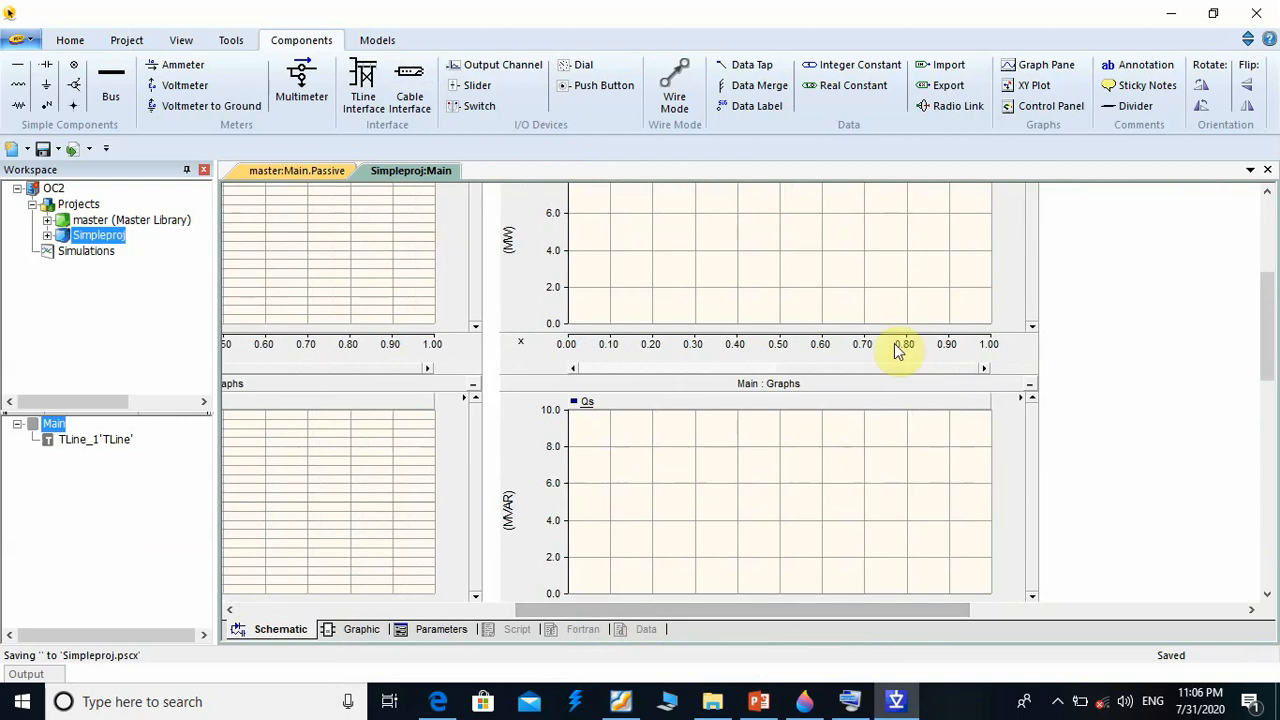
scroll(1266, 317, up, 2)
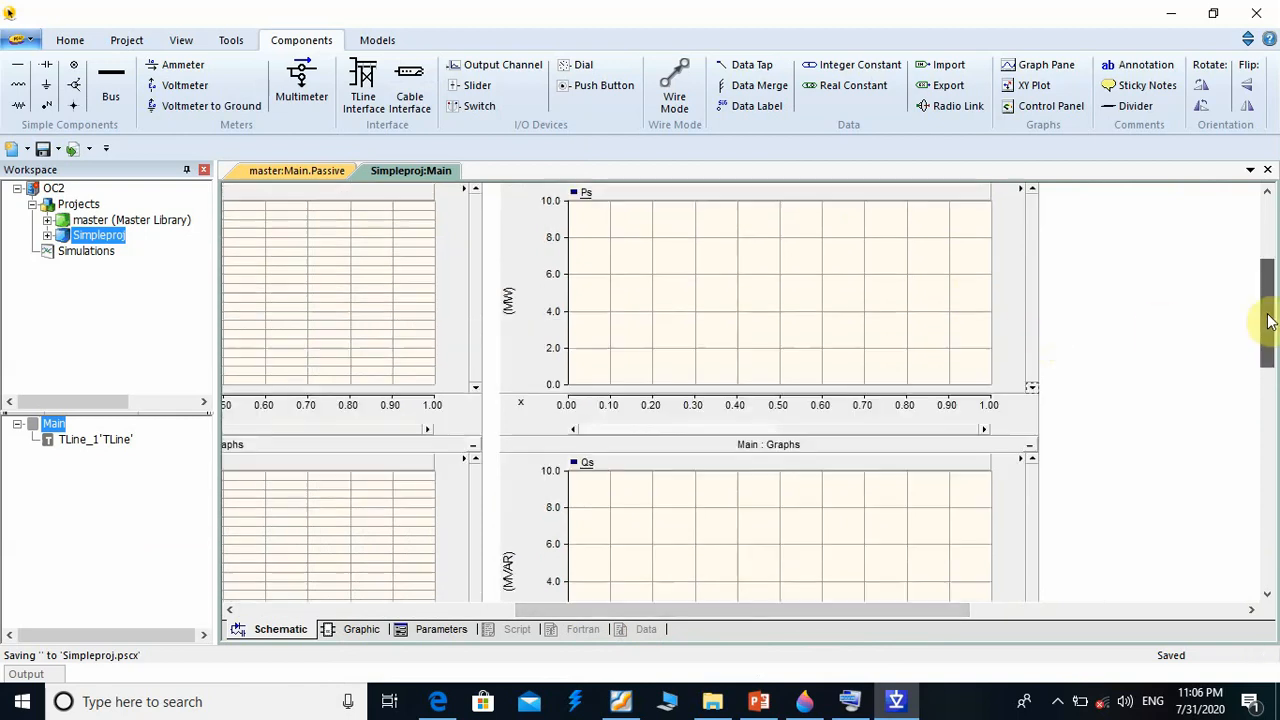
drag(709, 214, 883, 209)
drag(585, 472, 753, 482)
drag(650, 612, 519, 610)
drag(513, 206, 691, 214)
drag(515, 482, 703, 482)
drag(568, 605, 427, 614)
Add an overlay graph with the IB signal and place it over the IA graph
mouse_move(1265, 305)
mouse_down()
mouse_move(1275, 385)
mouse_move(1266, 300)
mouse_up()
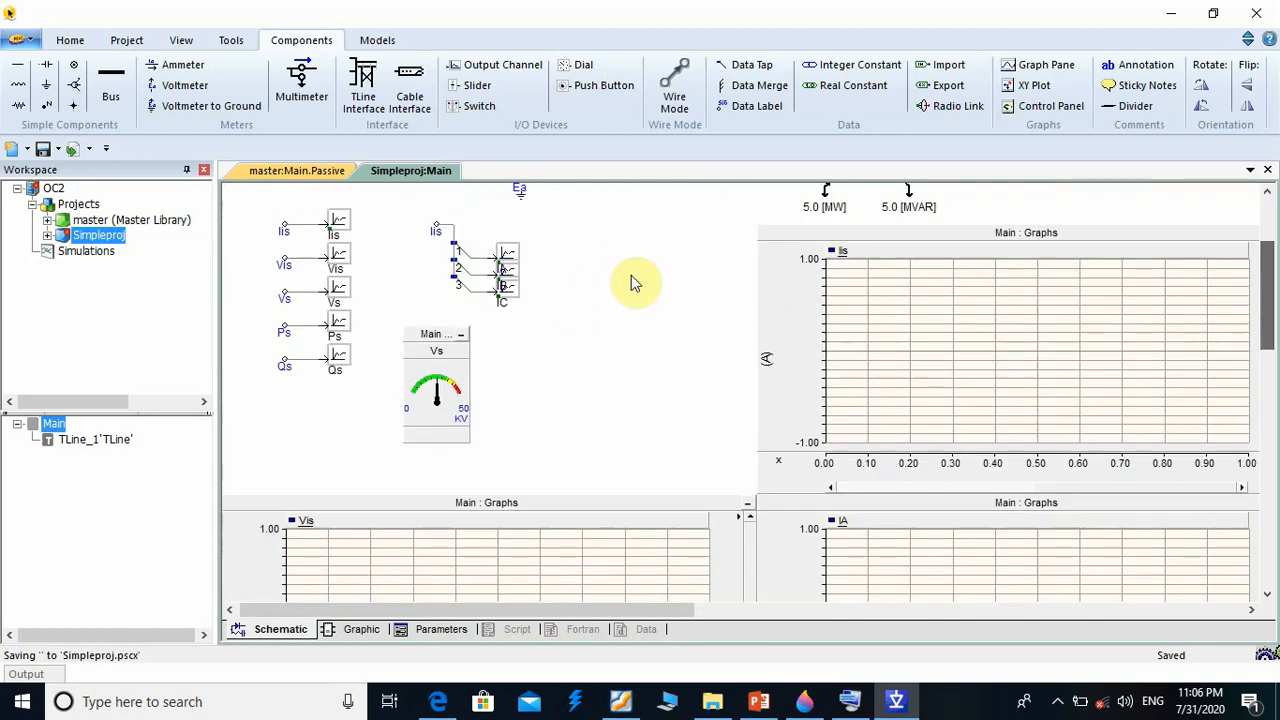
right_click(511, 279)
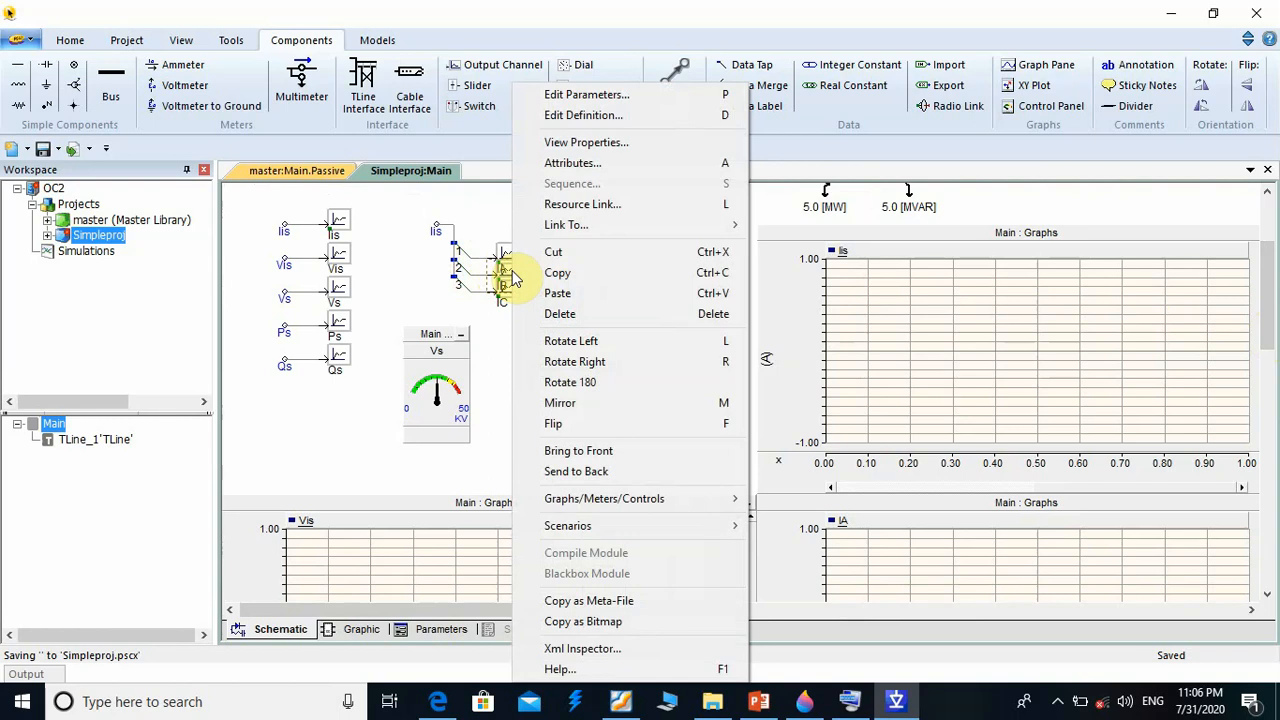
double_click(506, 271)
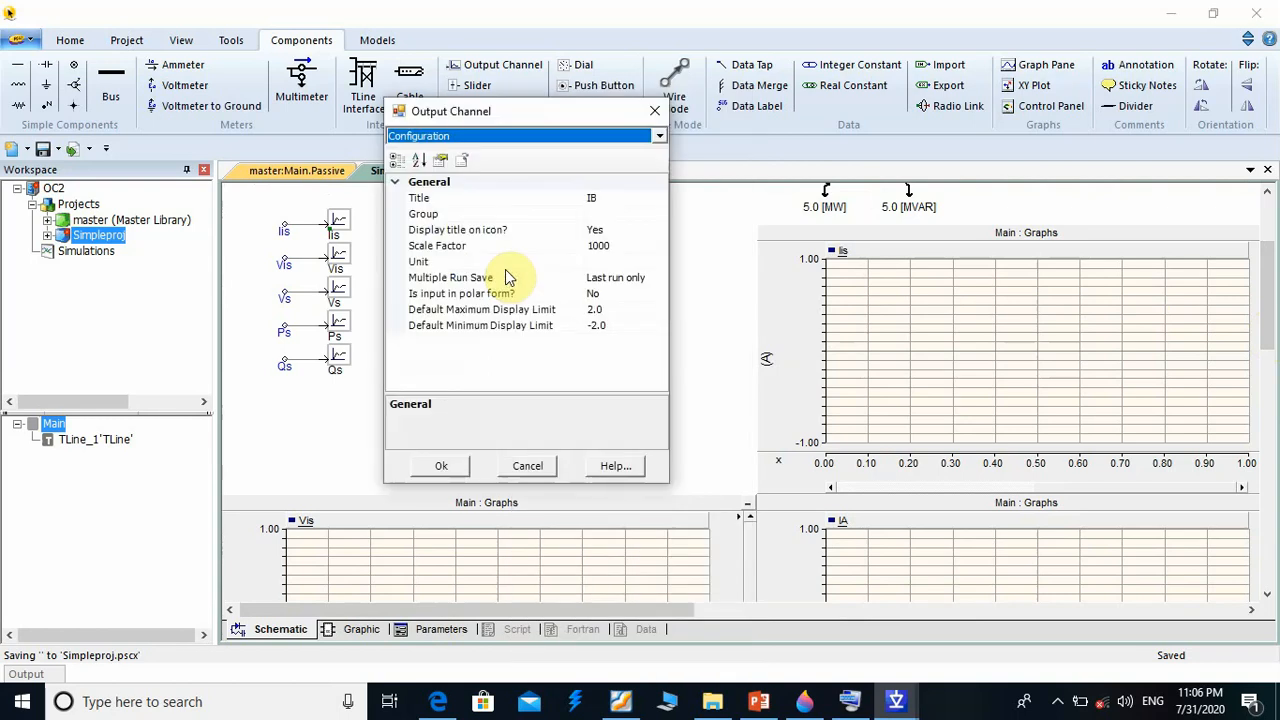
key(Escape)
right_click(506, 277)
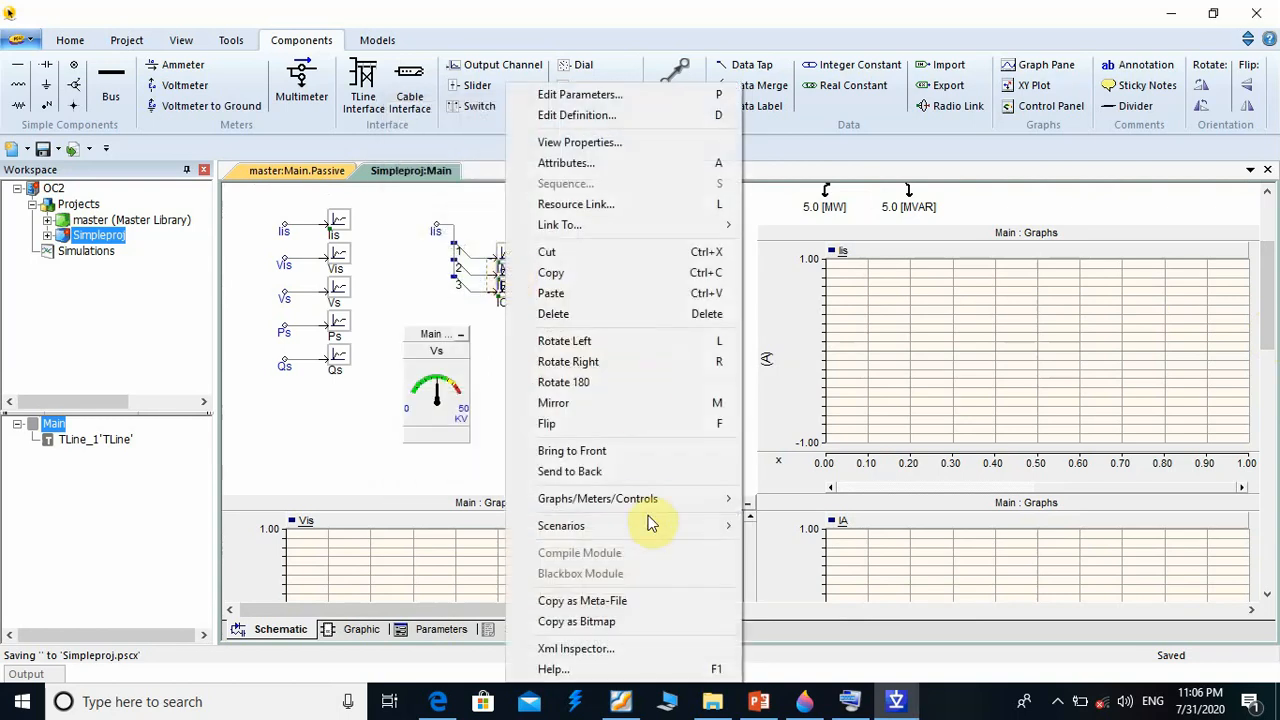
mouse_move(655, 505)
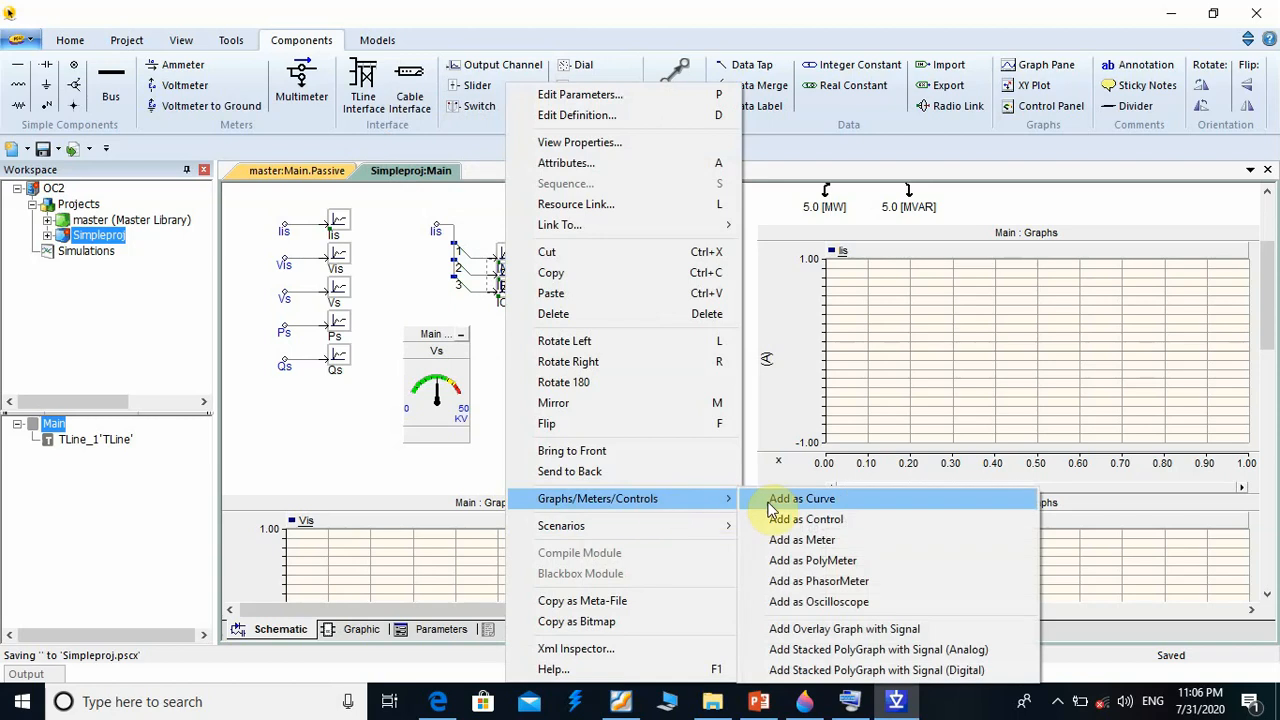
click(795, 632)
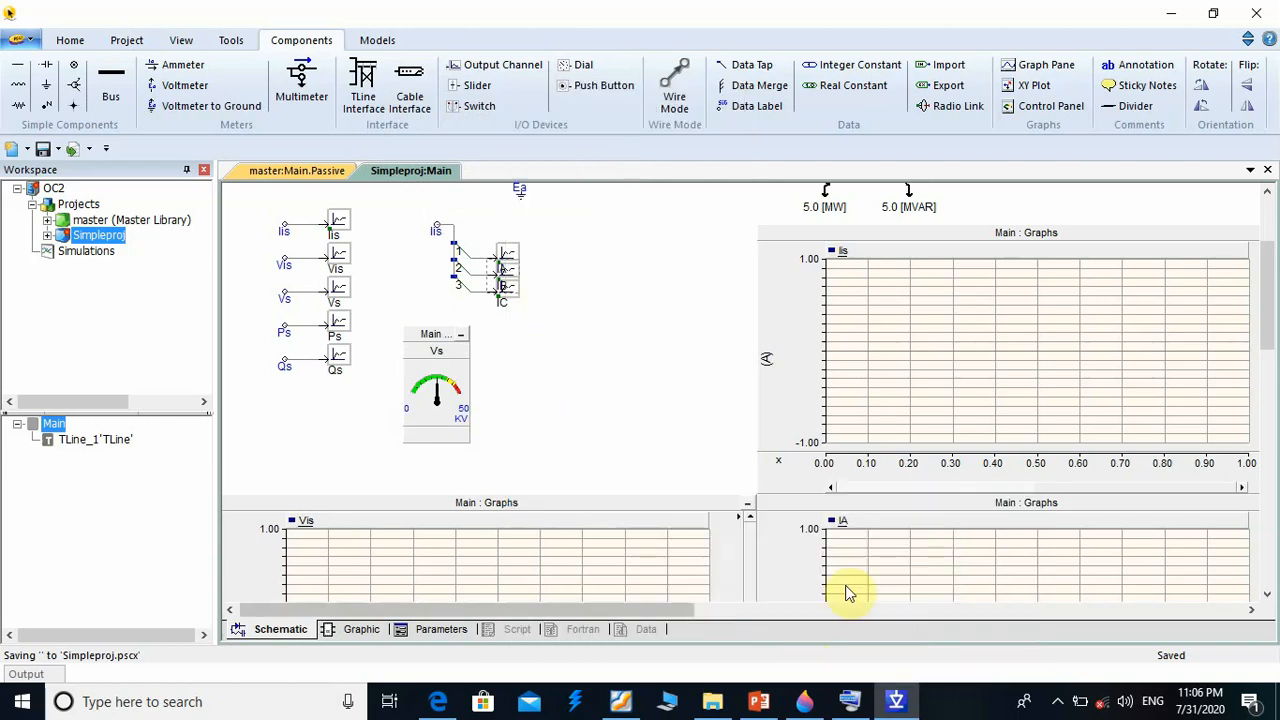
click(770, 540)
Add an overlay graph with the IC signal and place it just below the header of the IB graph
click(509, 300)
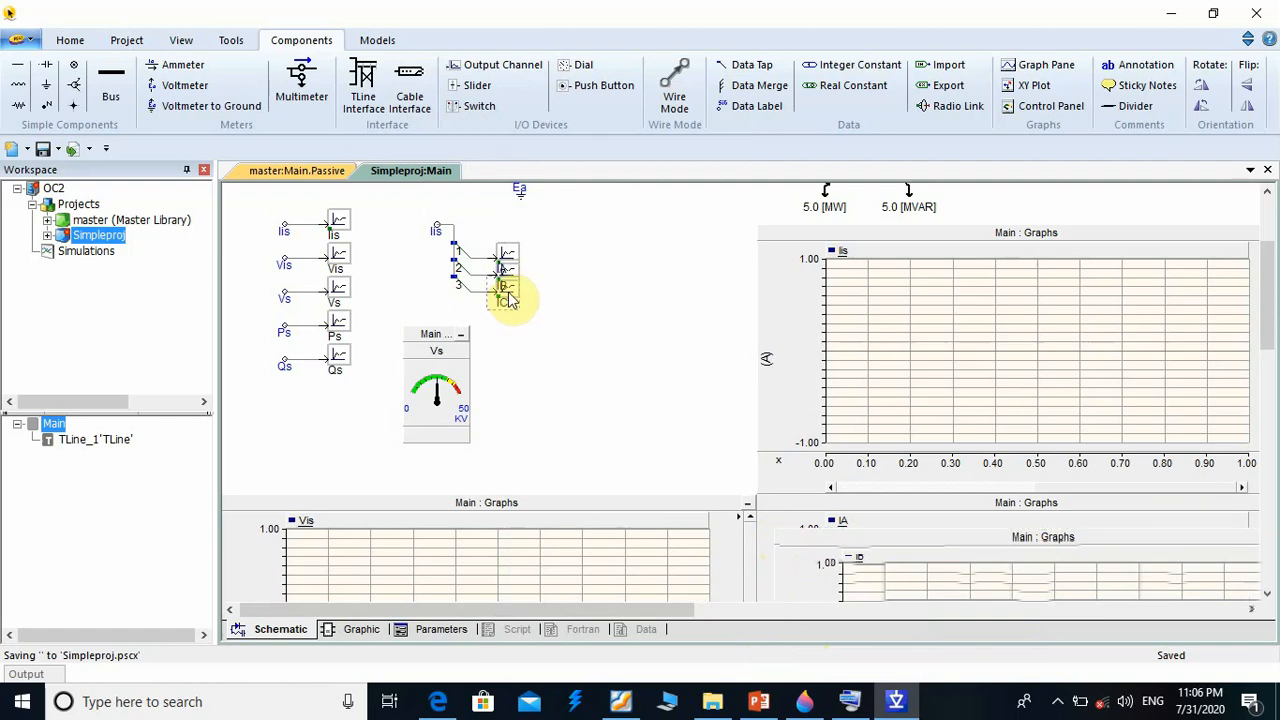
right_click(509, 300)
mouse_move(697, 508)
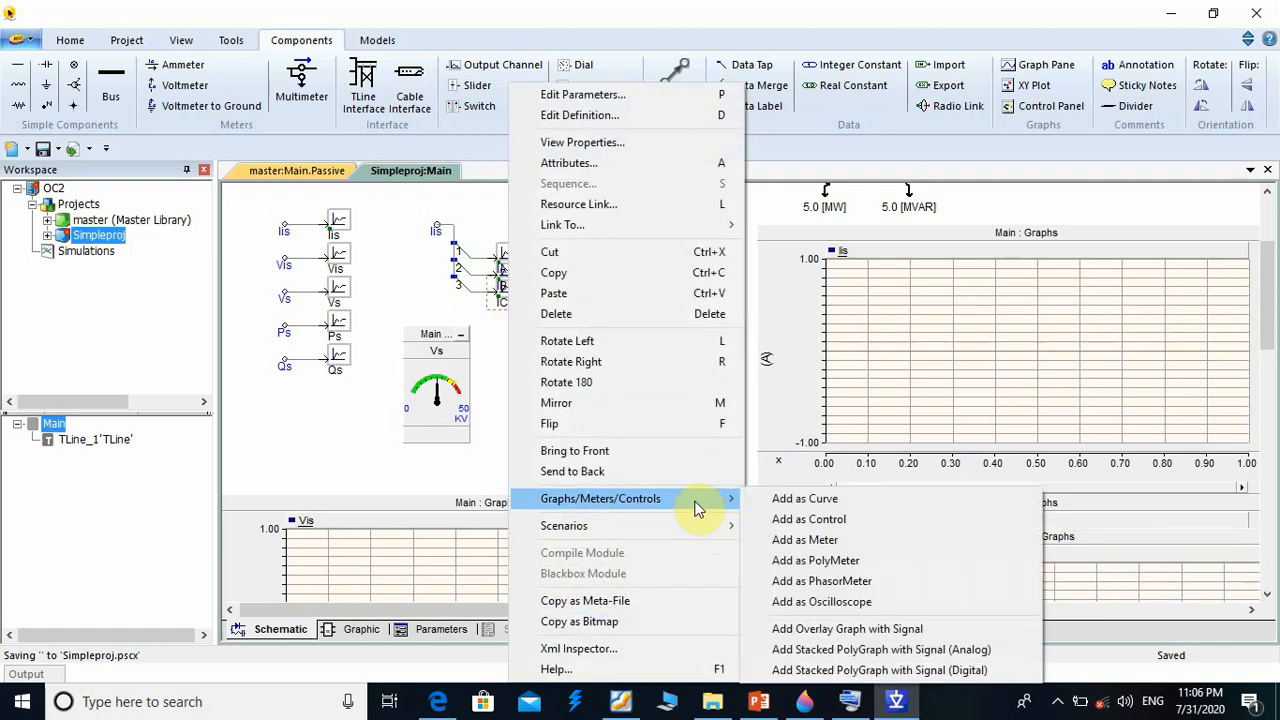
click(790, 628)
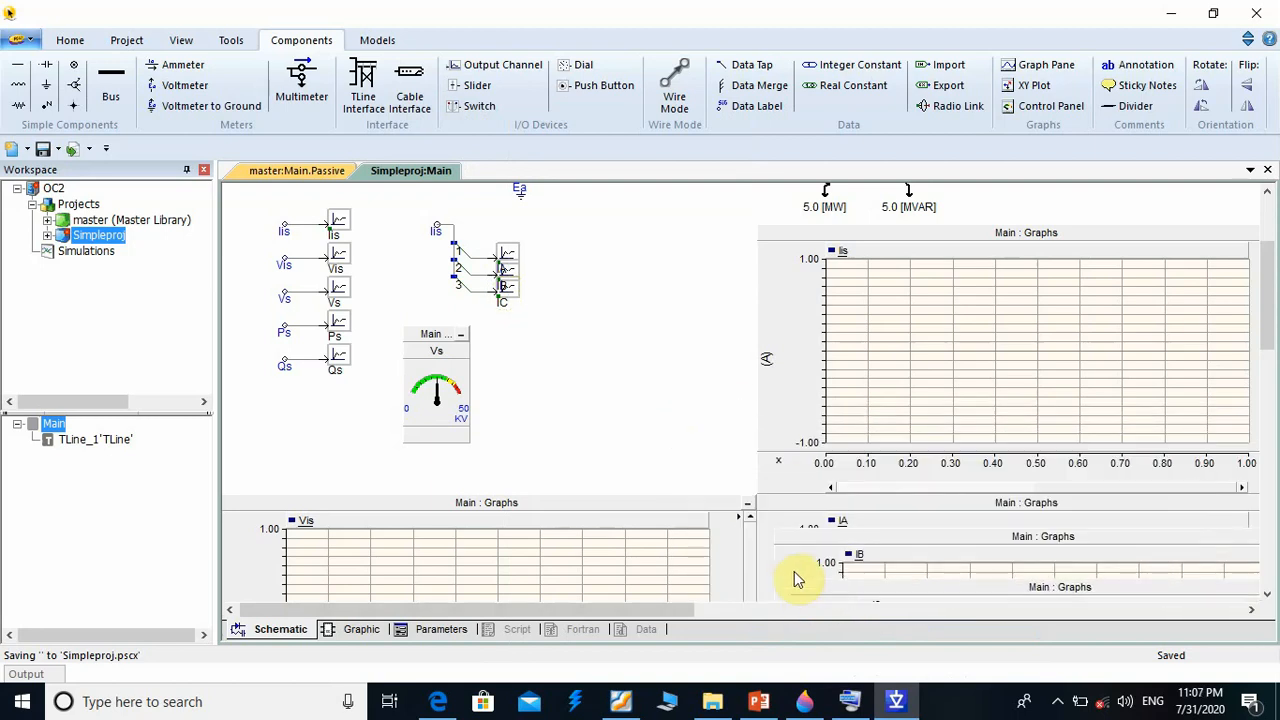
click(797, 578)
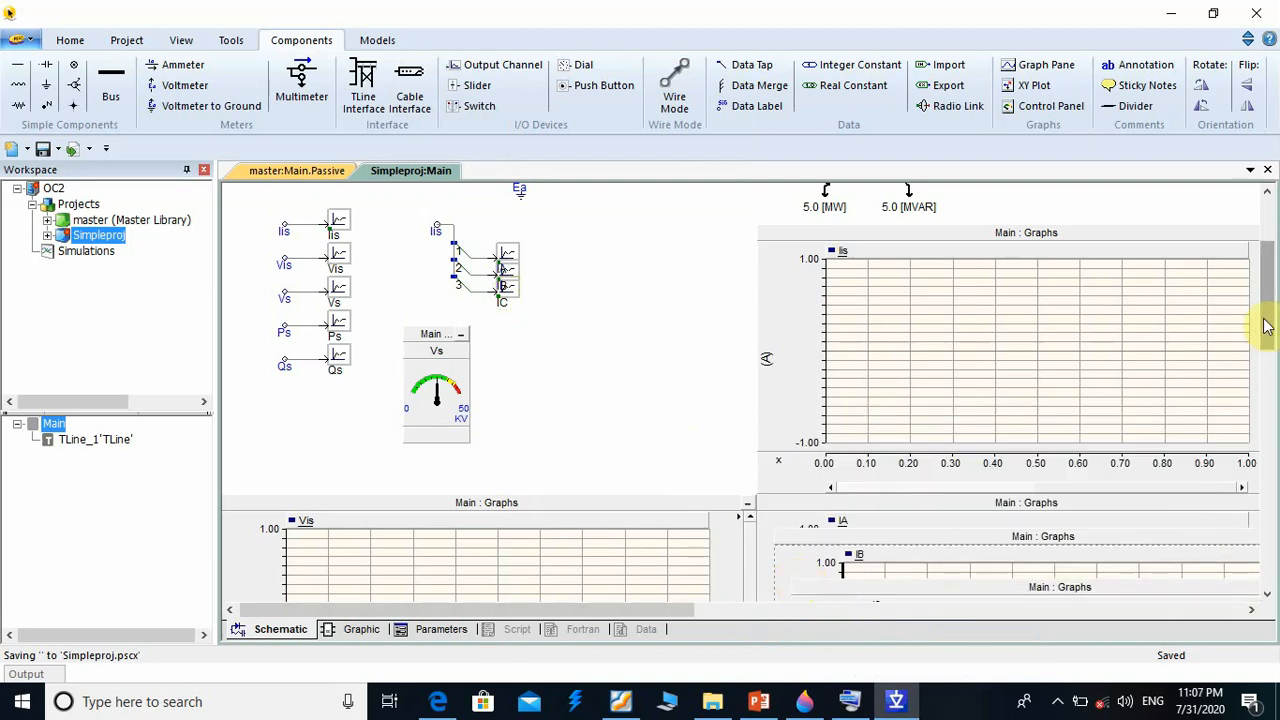
Move the IB and IC graphs down so the three phase current graphs are stacked beneath each other
drag(1267, 325, 1267, 403)
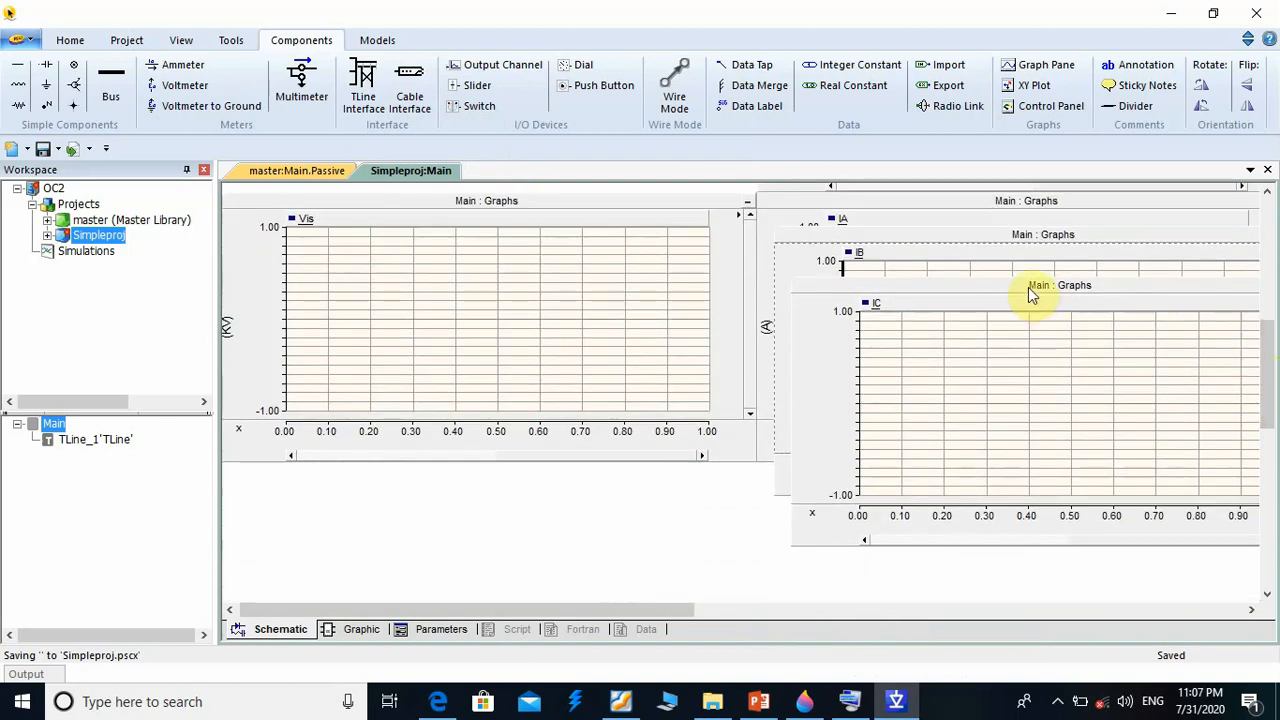
drag(1028, 287, 1005, 662)
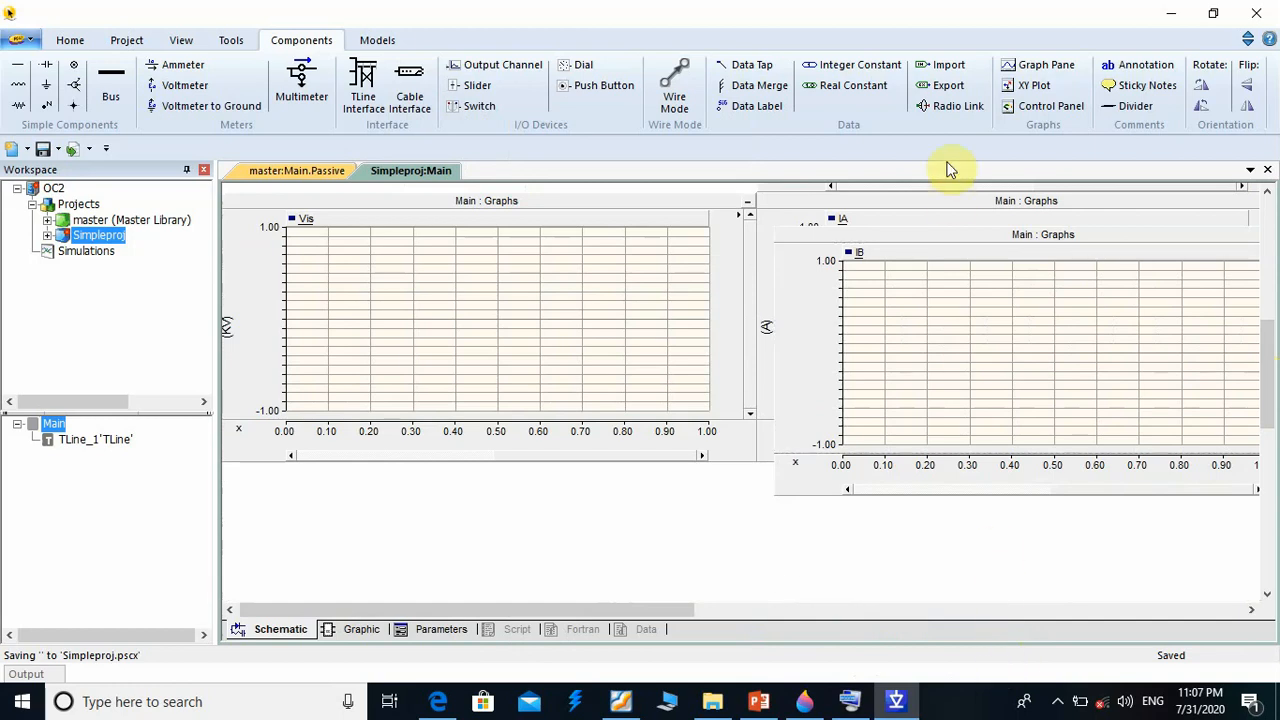
drag(950, 235, 930, 467)
drag(1266, 360, 1266, 472)
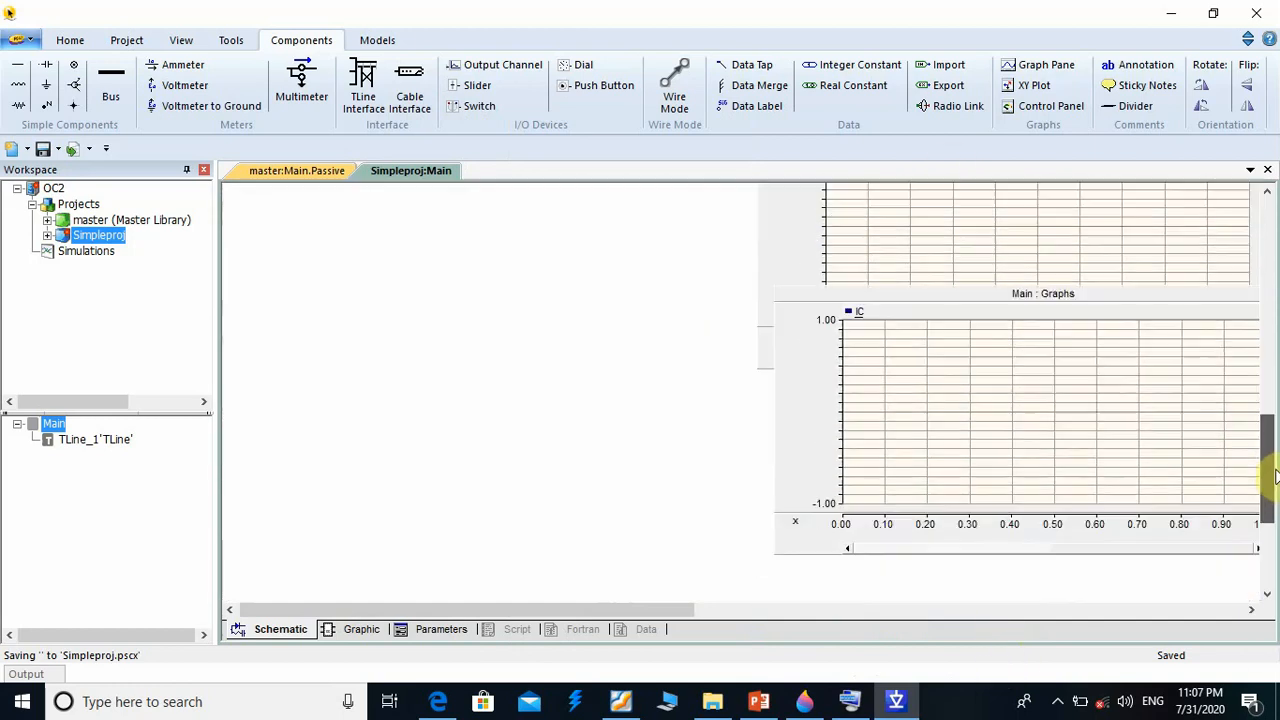
drag(1000, 295, 980, 385)
Run the simulation of the Simpleproj circuit
drag(1266, 470, 1263, 257)
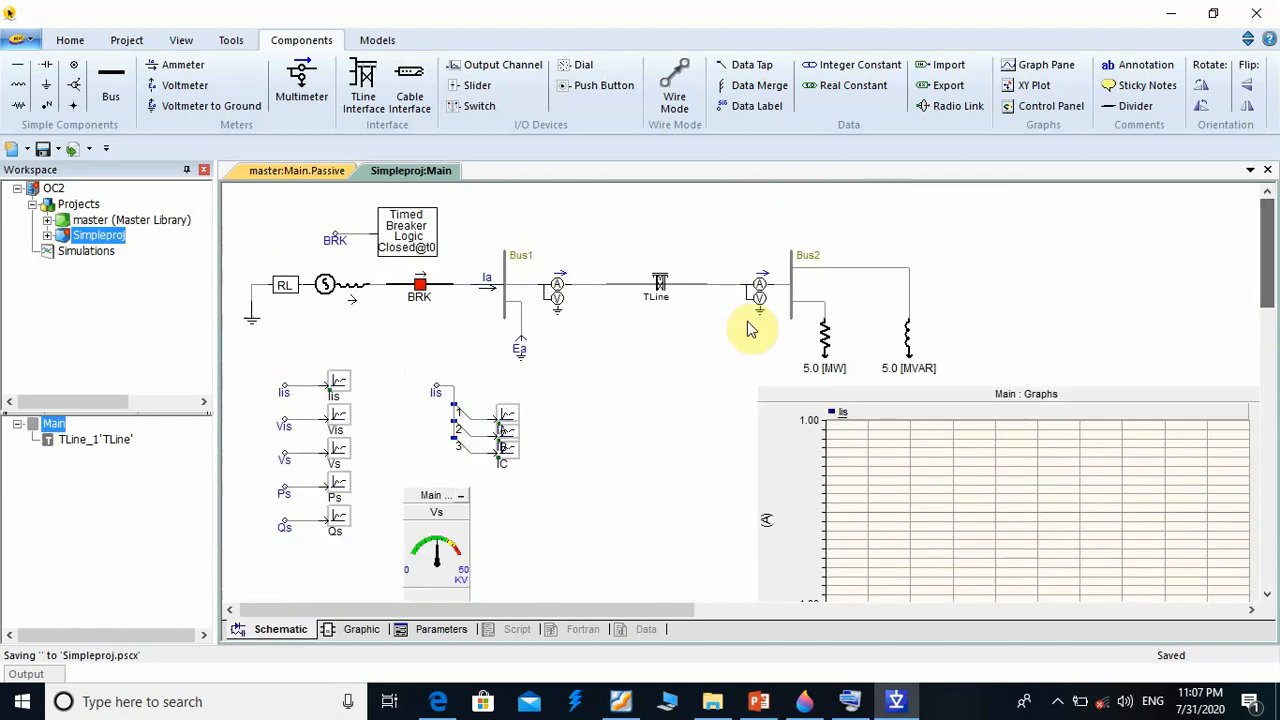
click(72, 40)
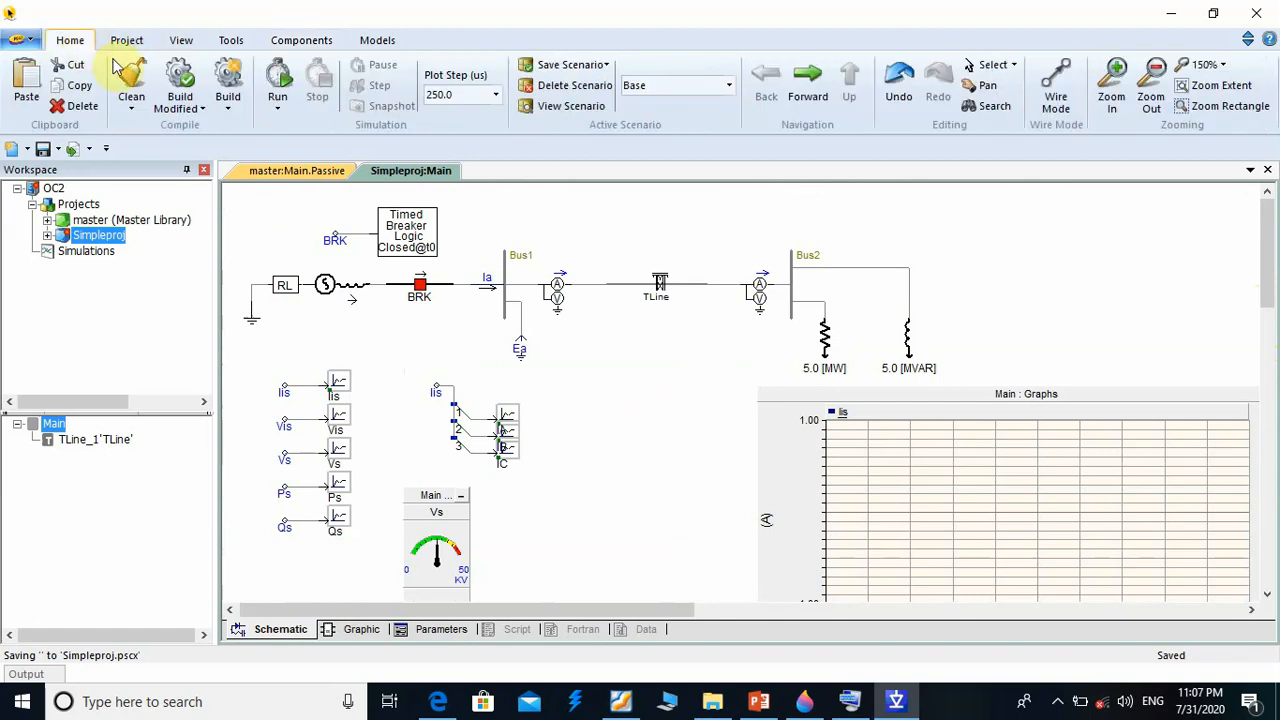
click(278, 82)
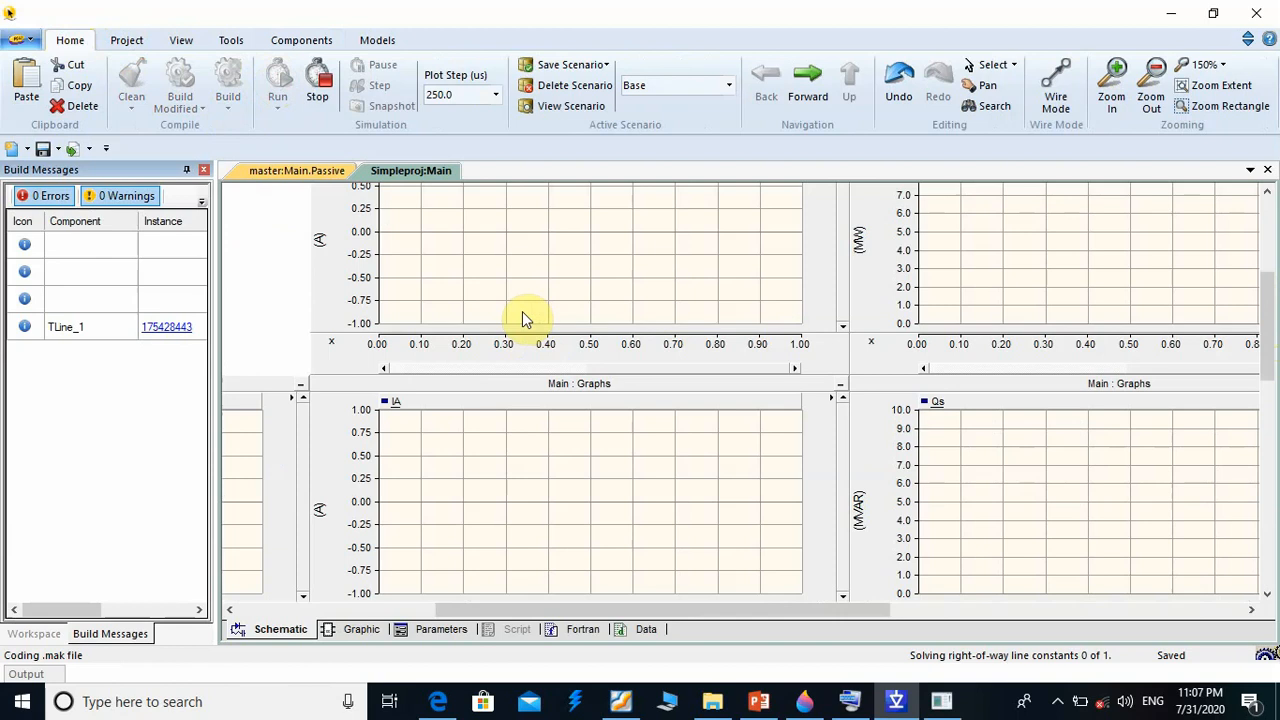
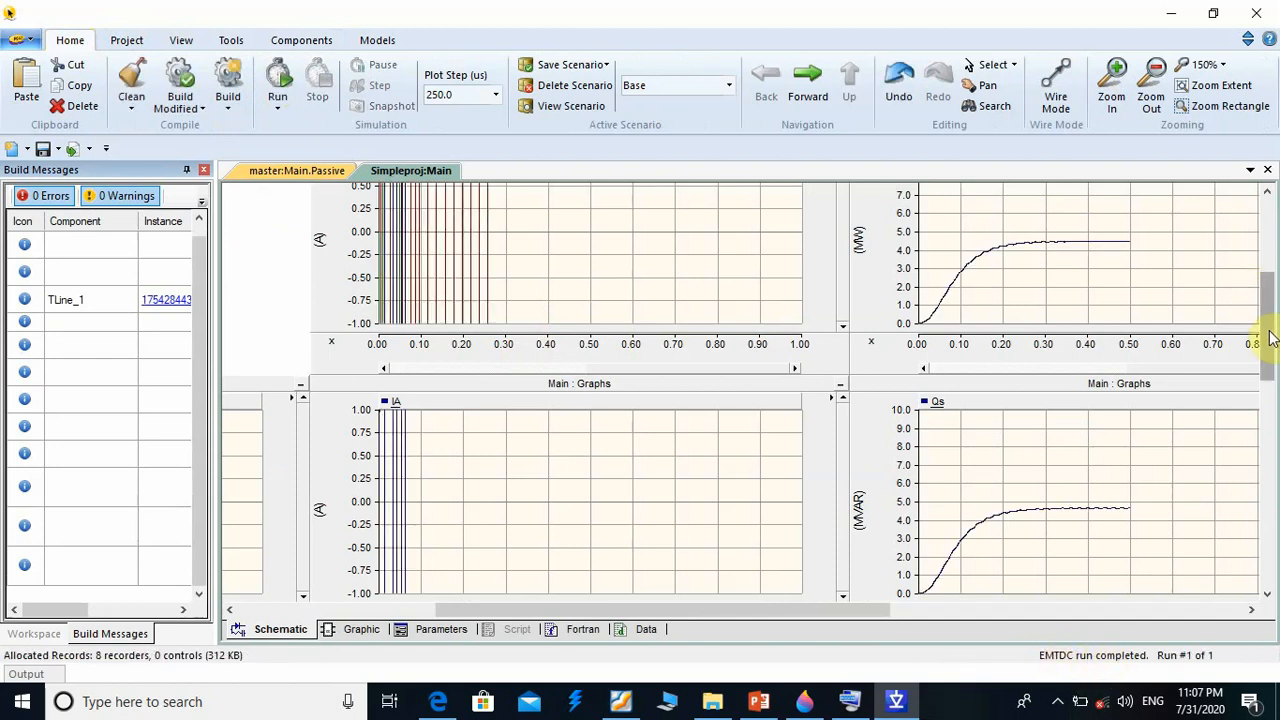
Set the Iis graph's Y-axis maximum to 50, minimum to -50 and grid spacing to 10
mouse_move(1268, 329)
mouse_down()
mouse_move(1260, 257)
mouse_move(1264, 318)
mouse_up()
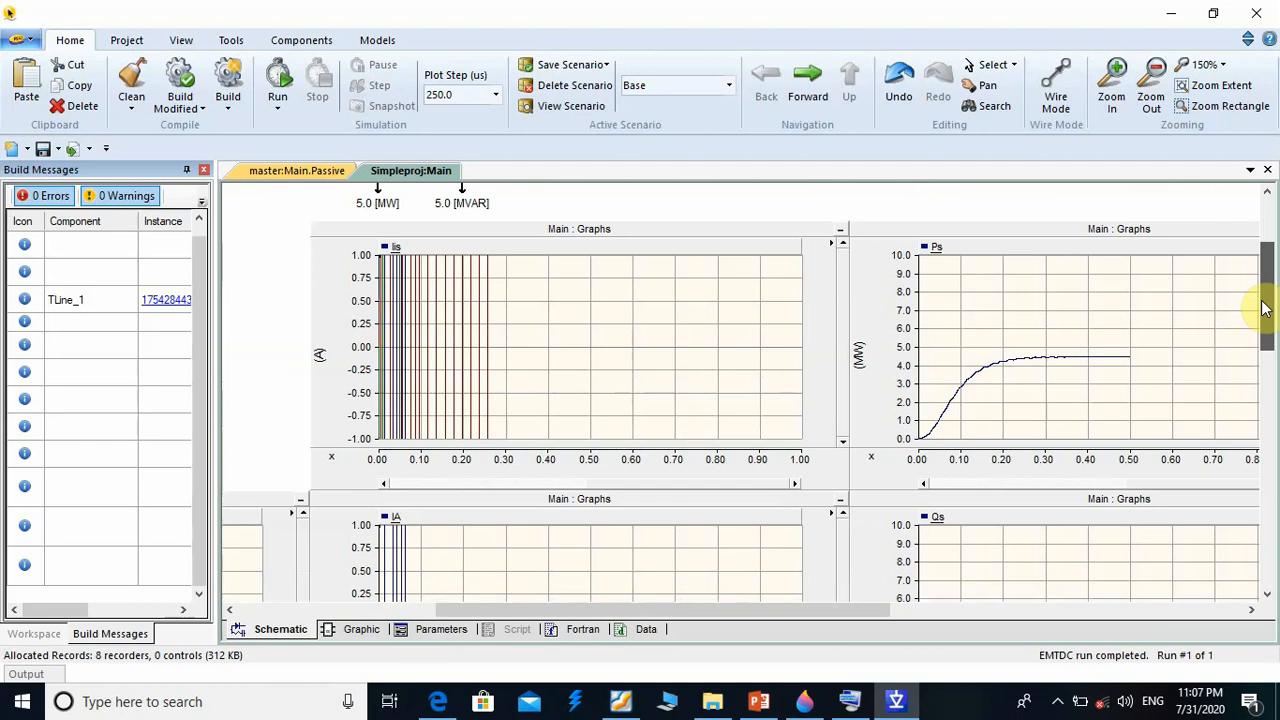
double_click(347, 352)
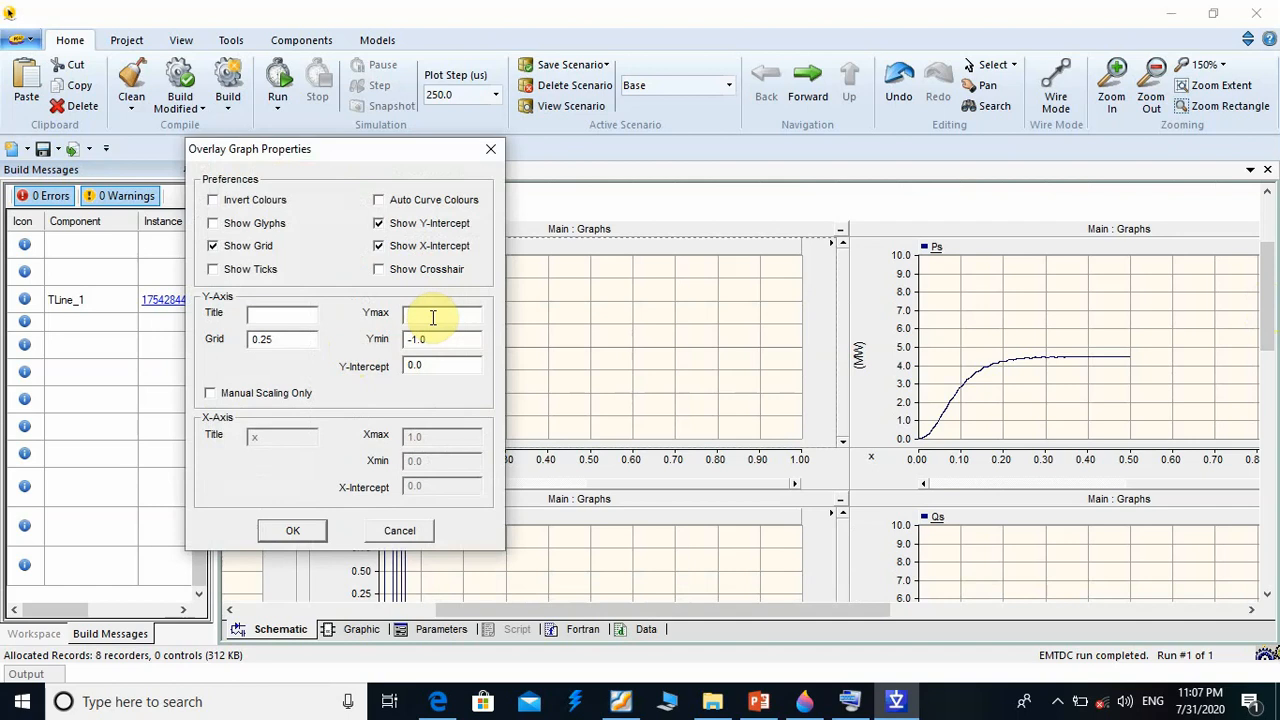
text(50)
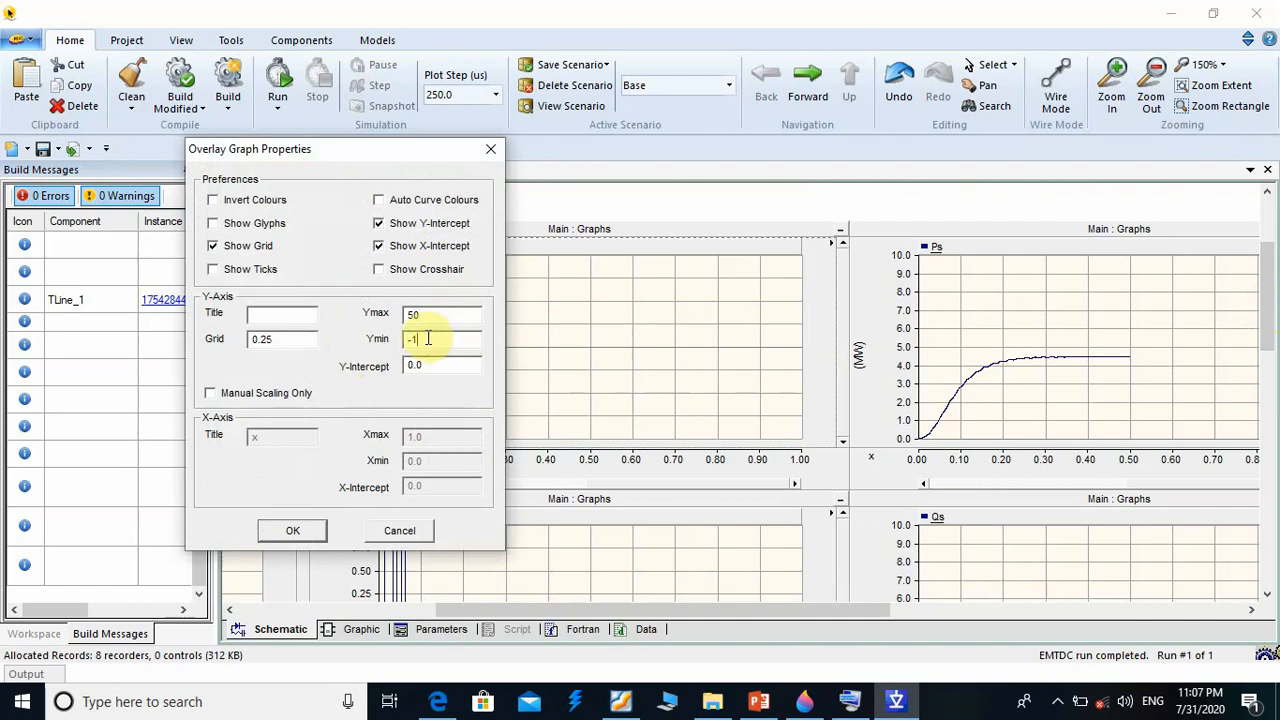
text(-50)
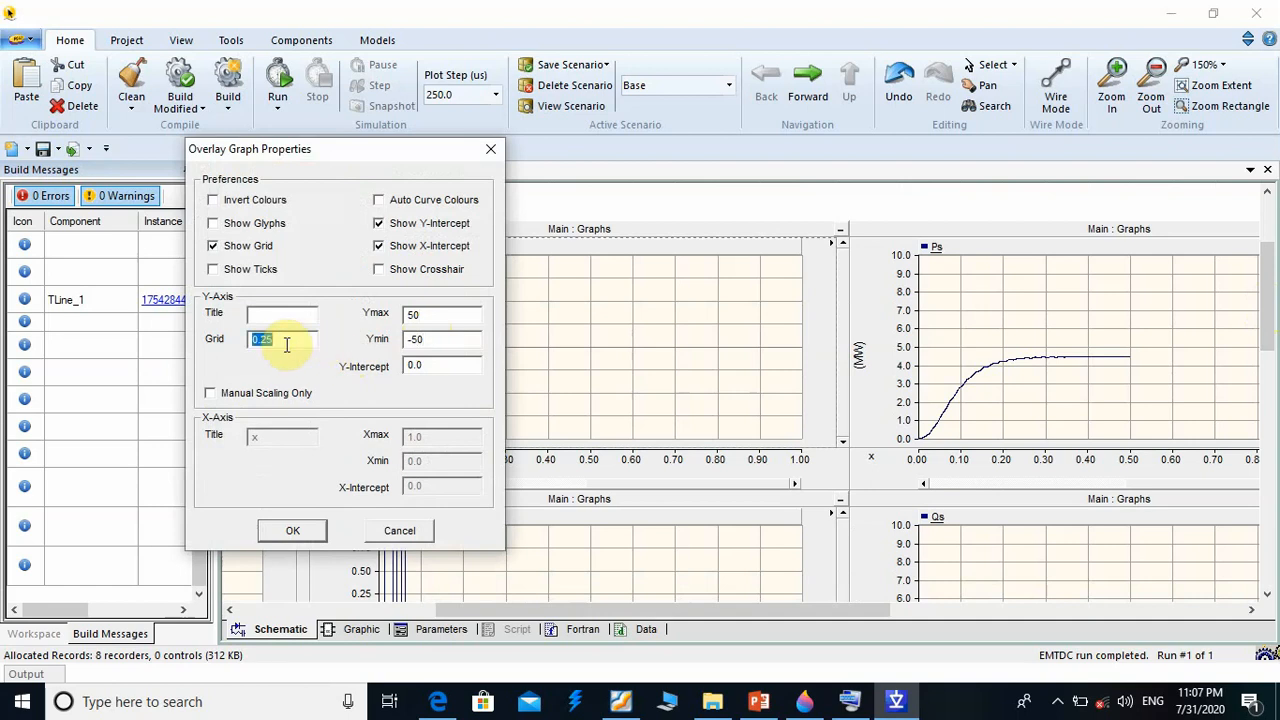
text(10)
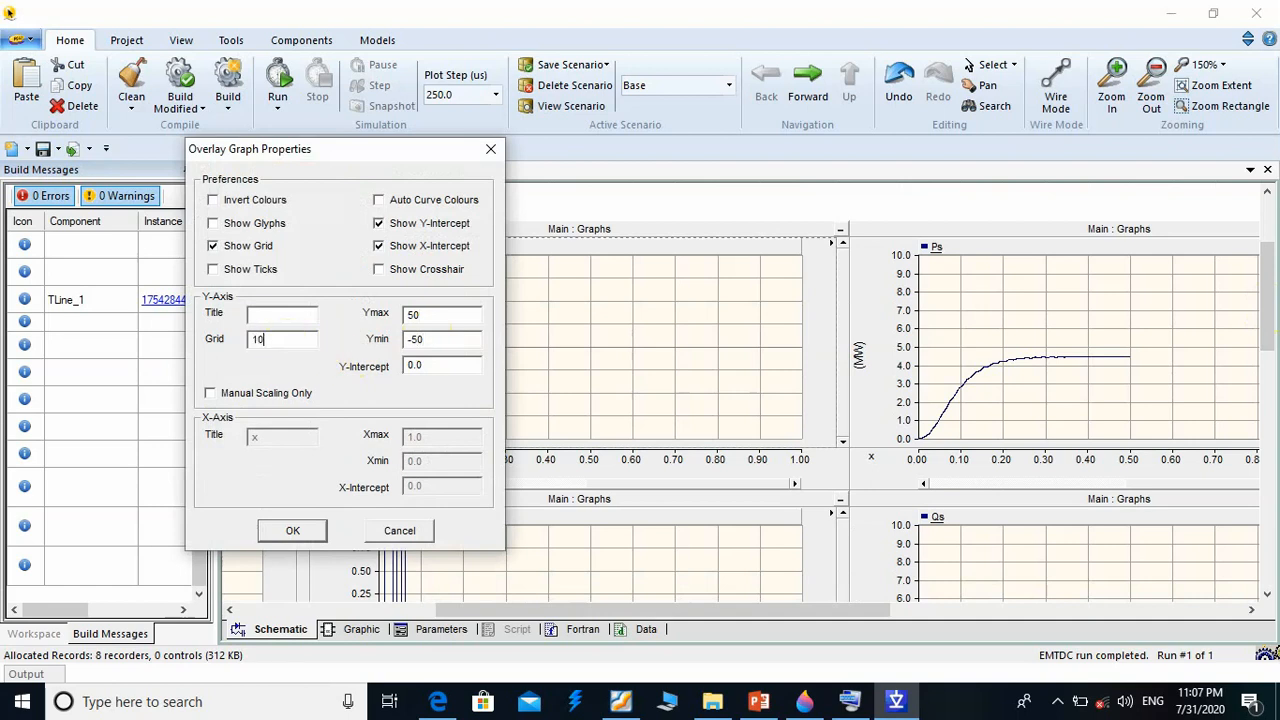
key(Return)
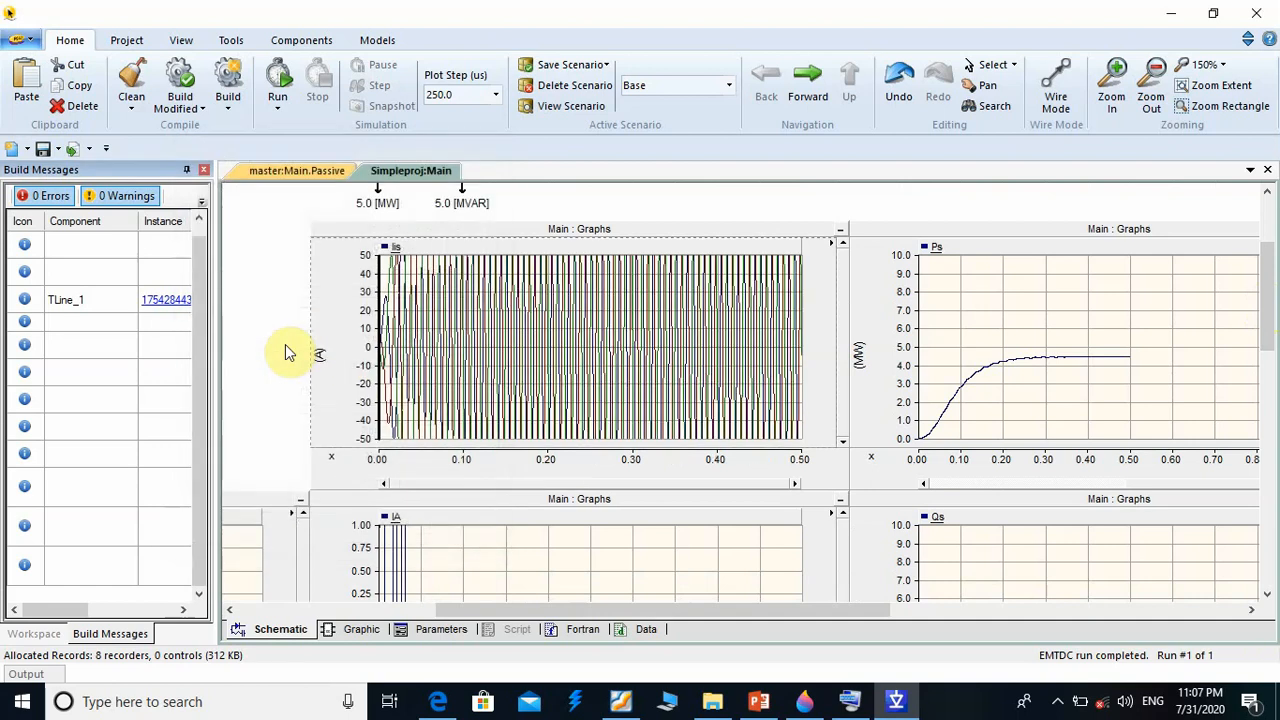
Set the Iis graph's Y-axis maximum to 100, minimum to -100 and grid spacing to 25
double_click(354, 345)
click(452, 312)
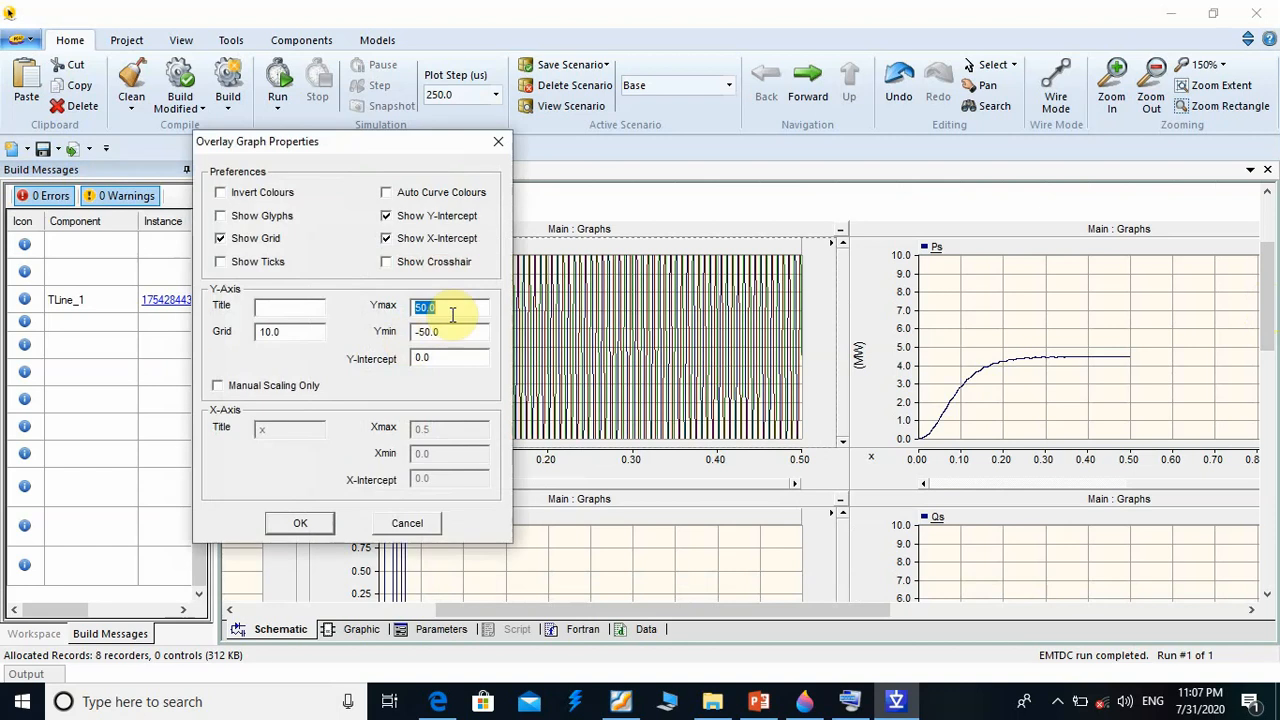
text(100)
click(460, 326)
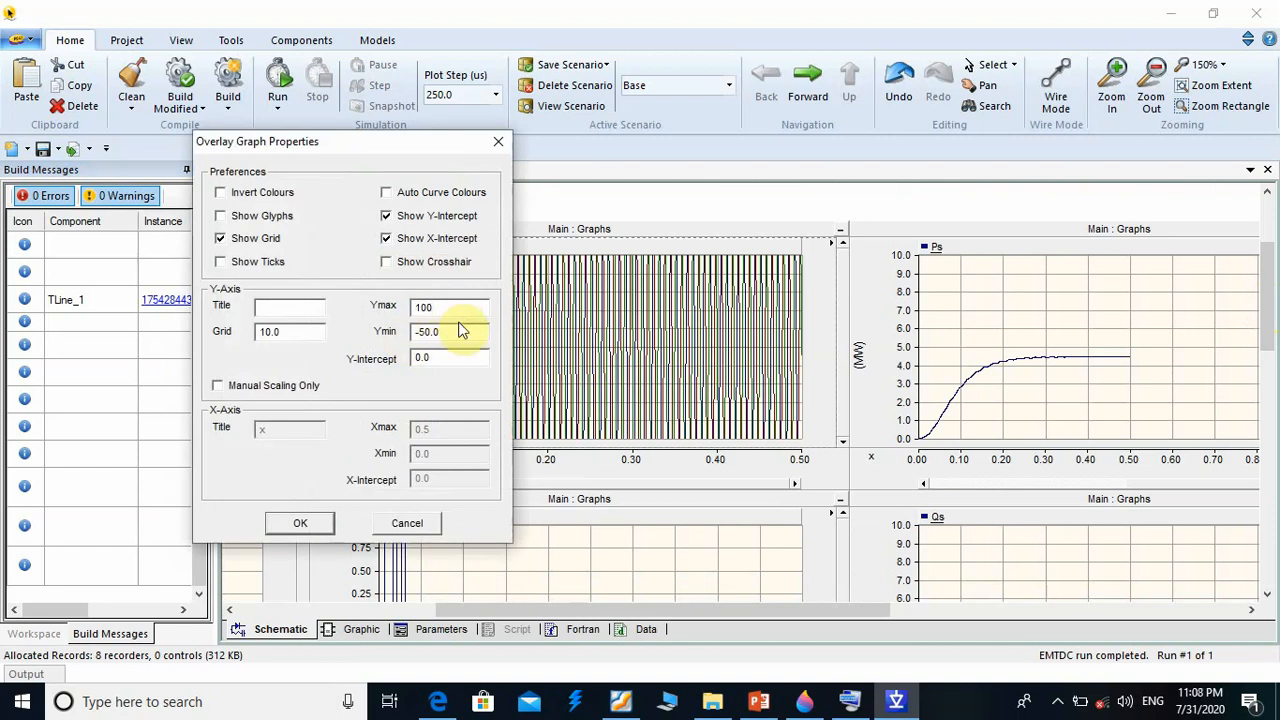
key(BackSpace)
text(1)
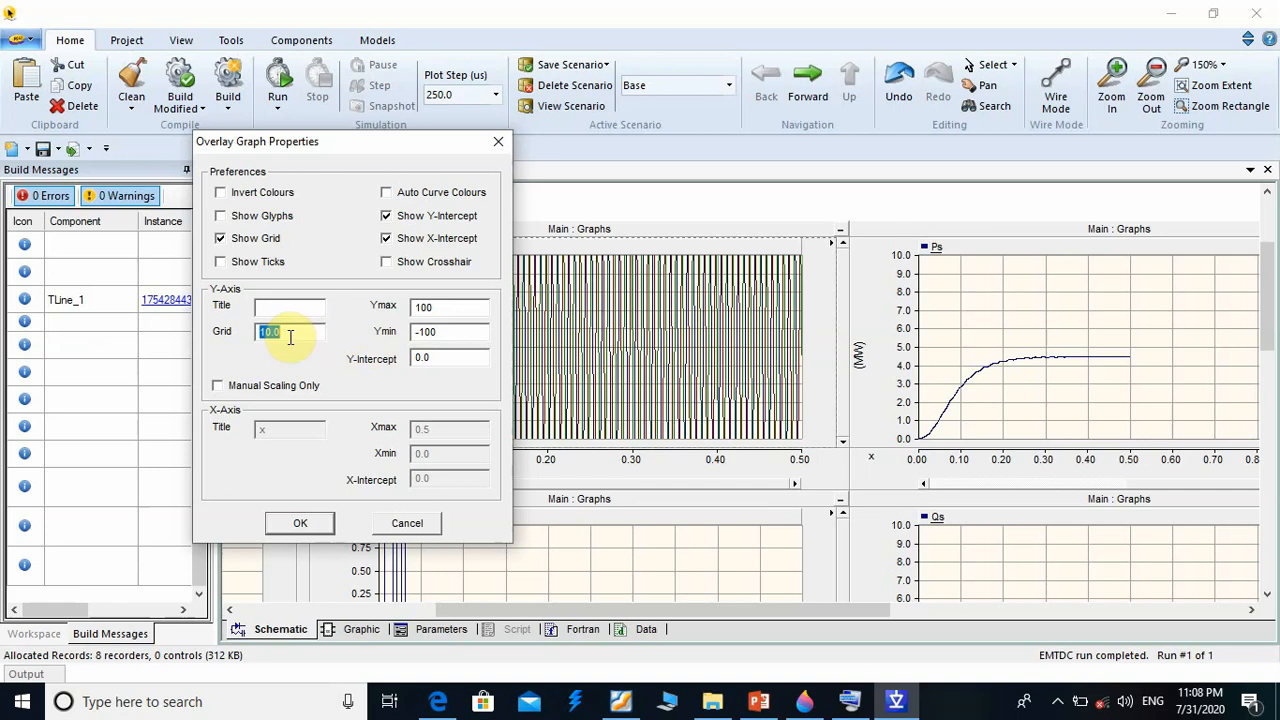
text(20)
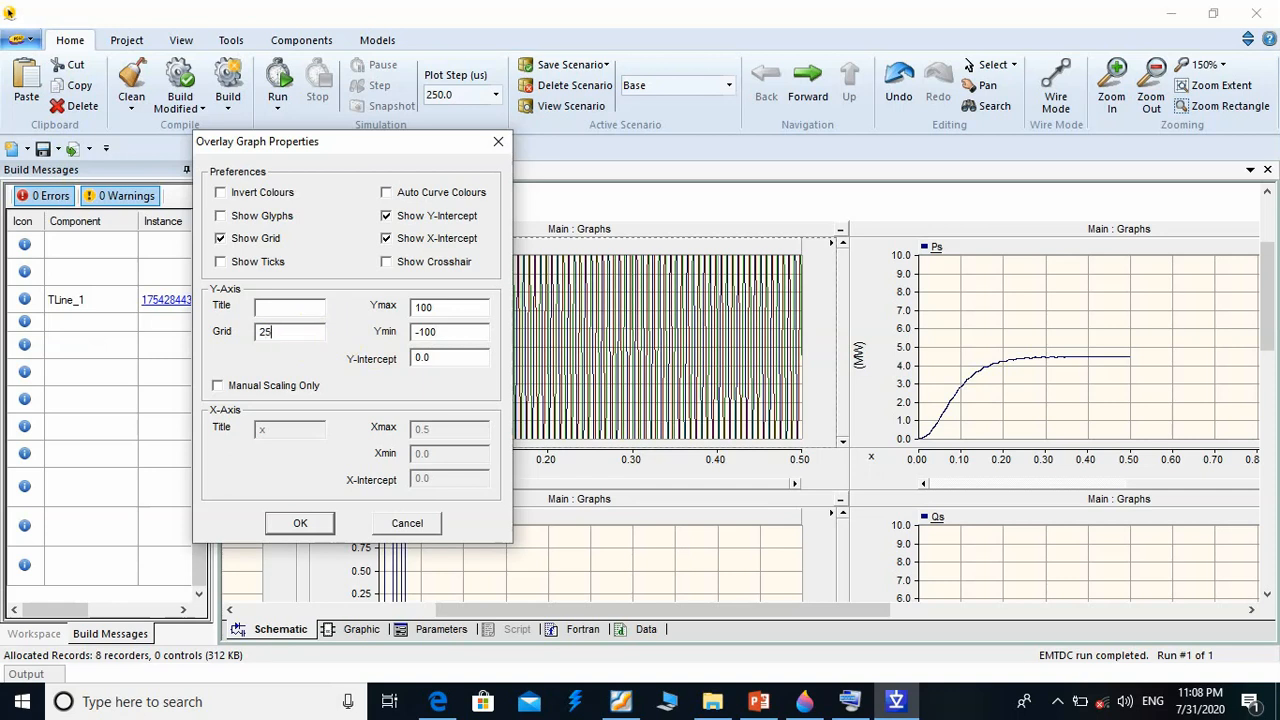
key(Return)
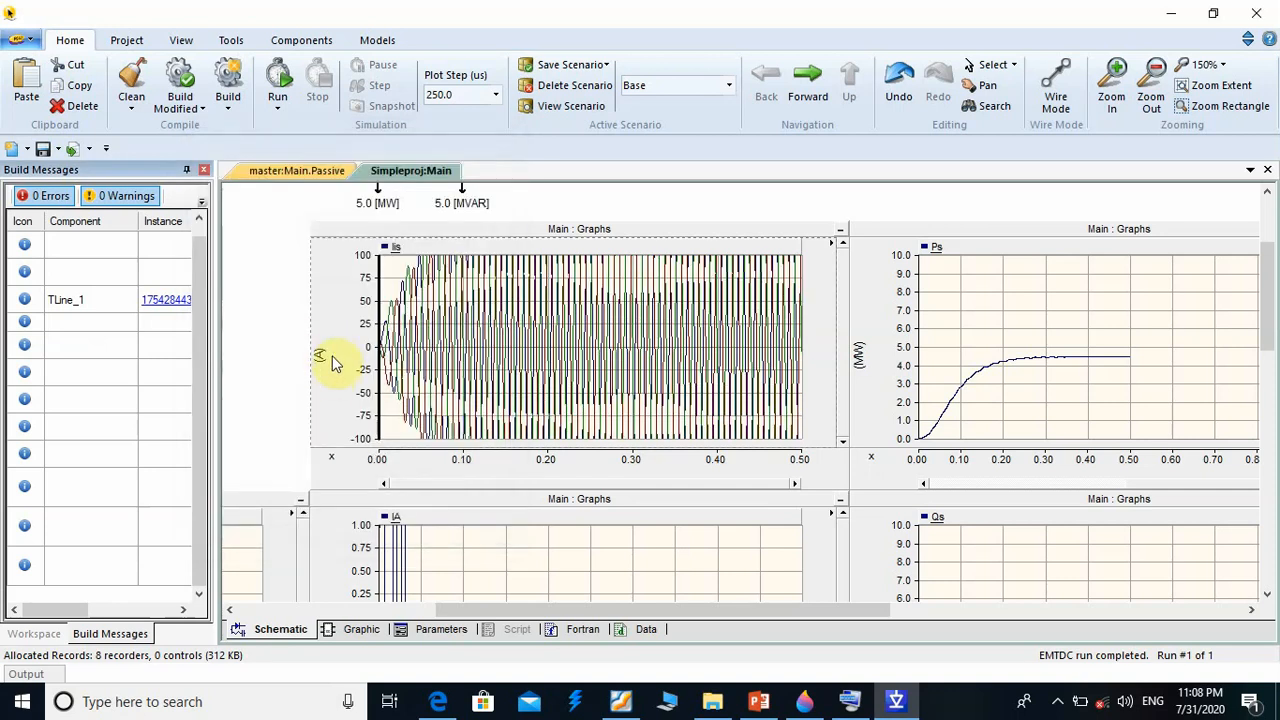
Set the Iis graph's Y-axis maximum to 200, minimum to -200 and grid spacing to 50
double_click(335, 362)
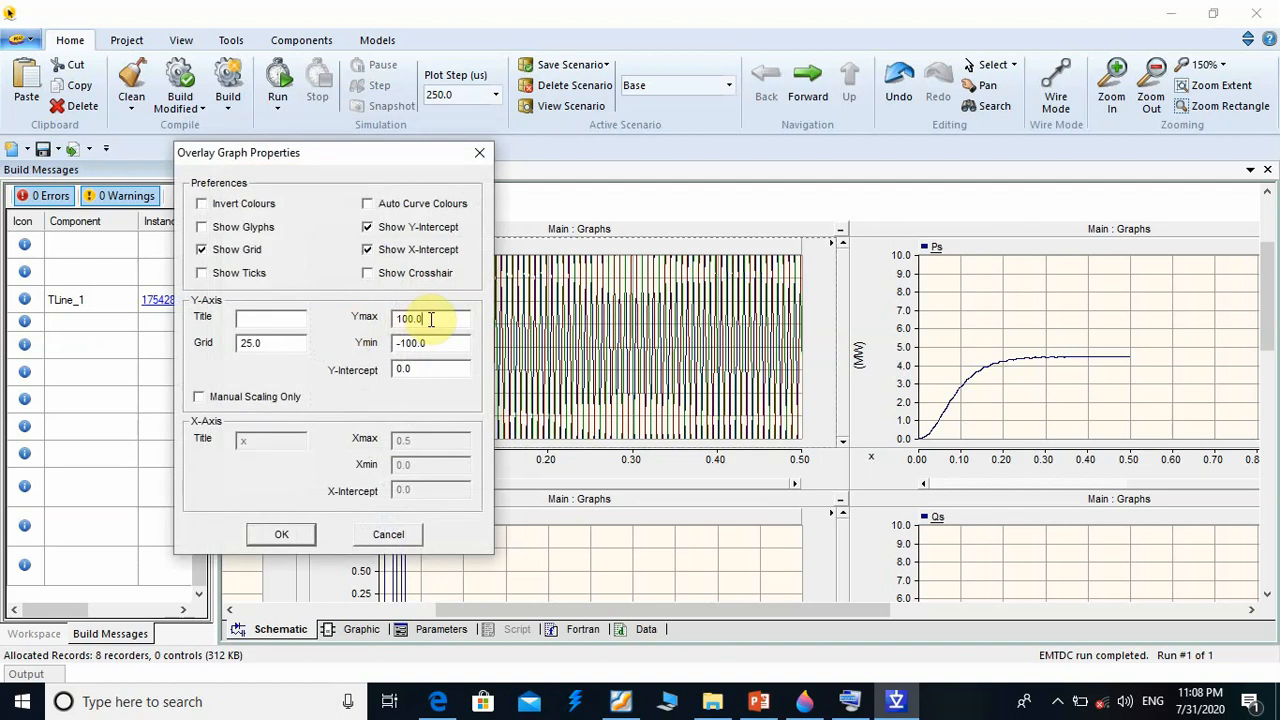
text(200)
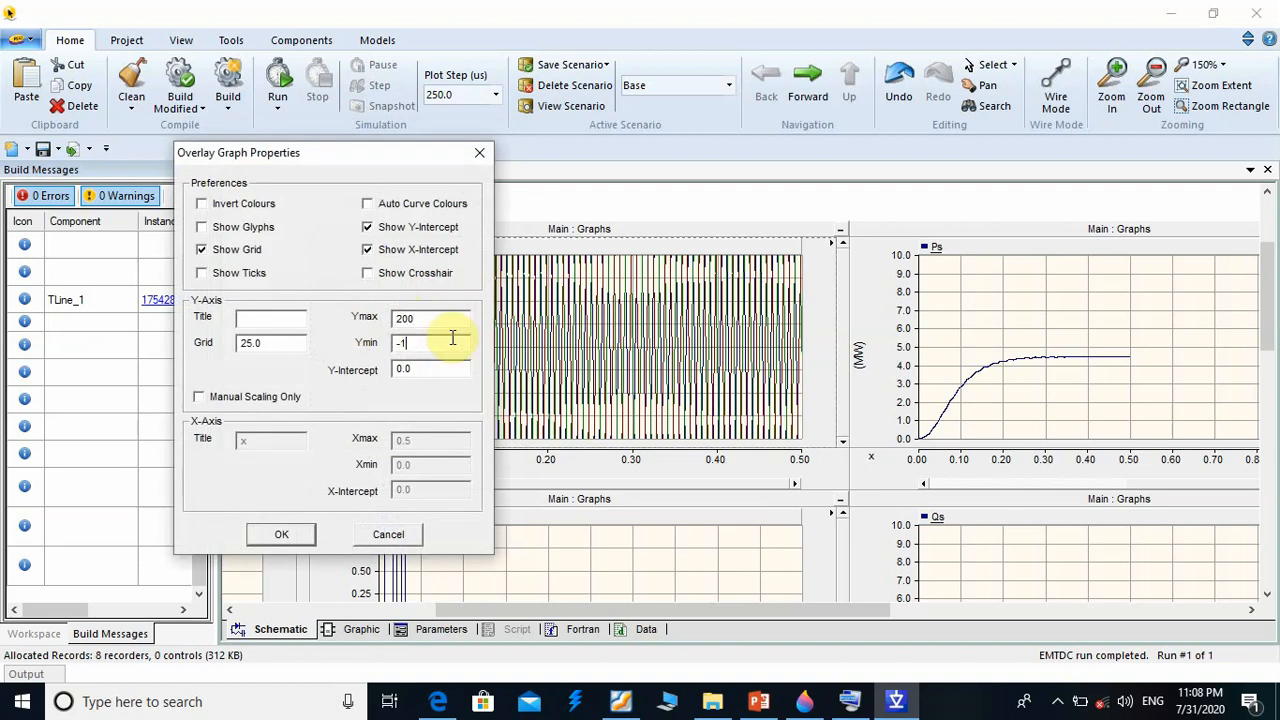
key(BackSpace)
text(200)
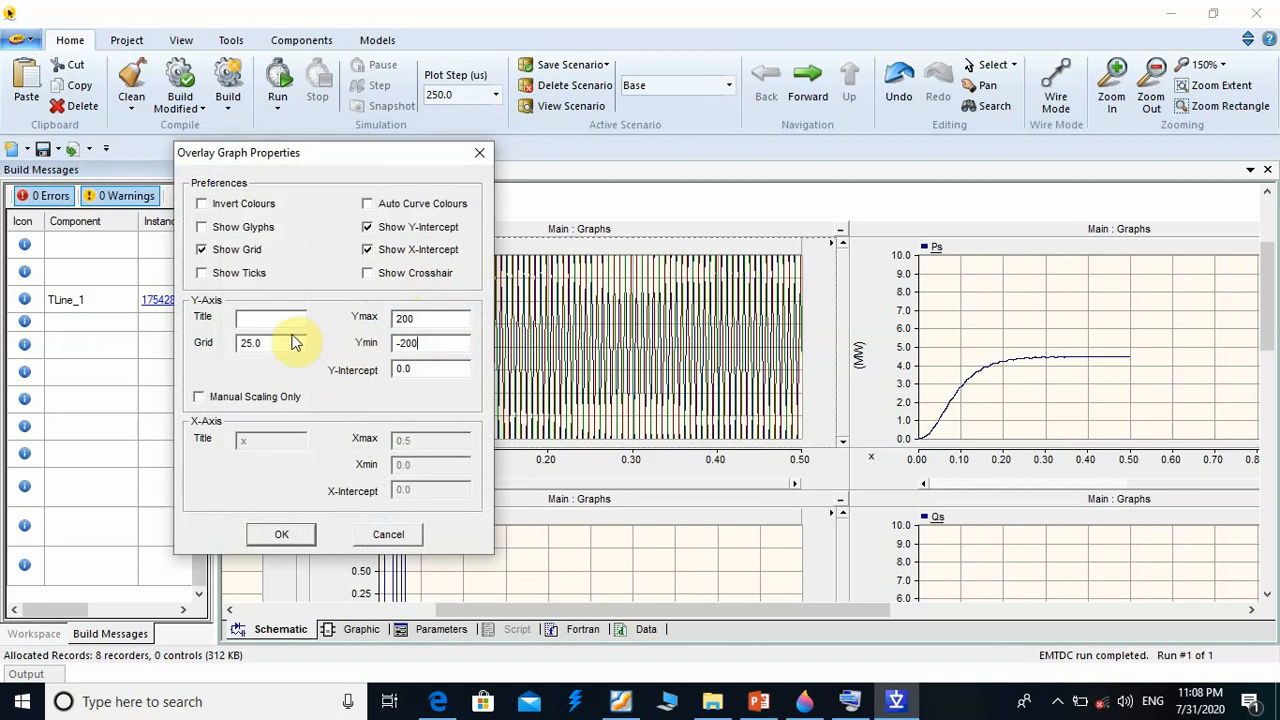
double_click(275, 347)
text(5)
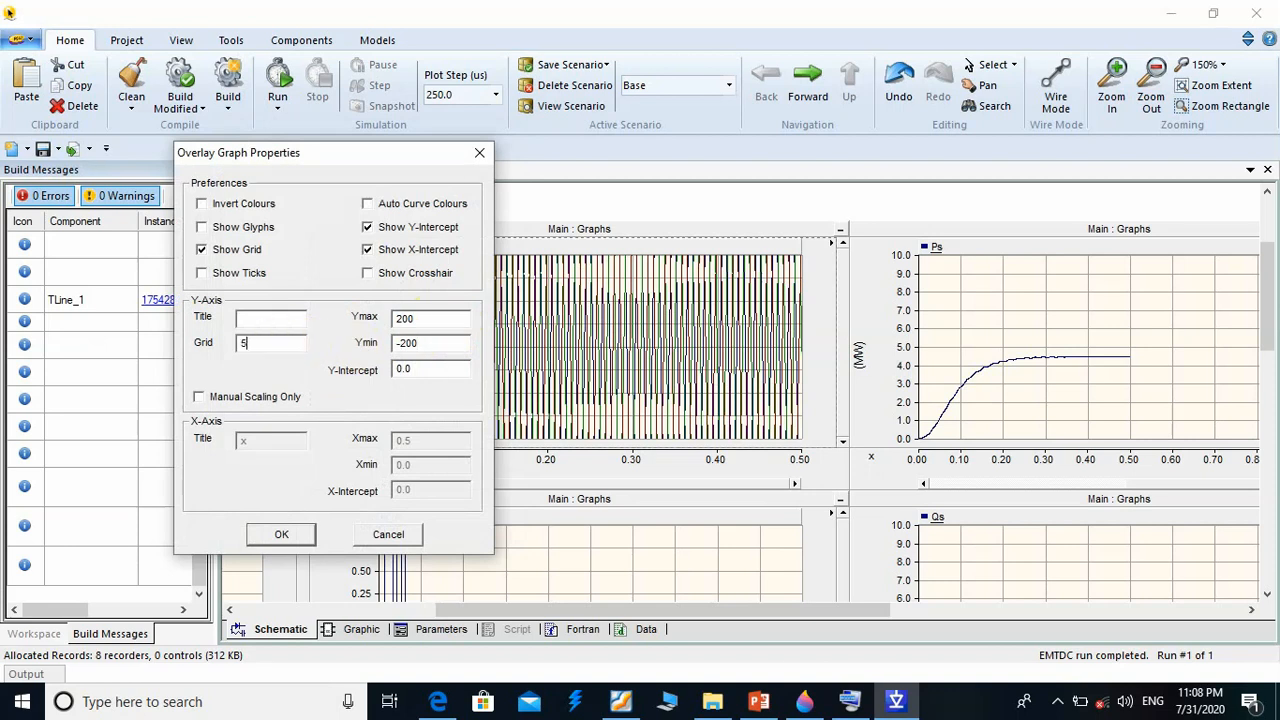
key(Return)
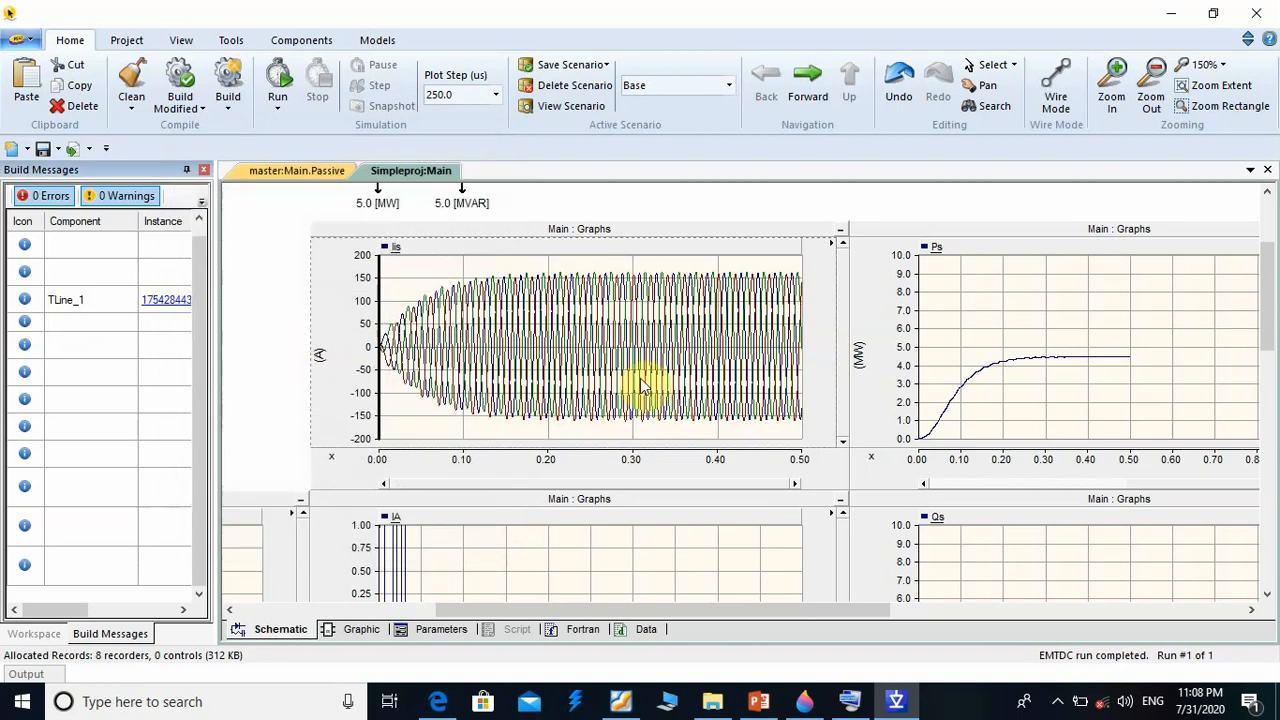
Set the IA graph's Y-axis maximum to 200, minimum to -200 and grid spacing to 50
drag(1269, 322, 1269, 356)
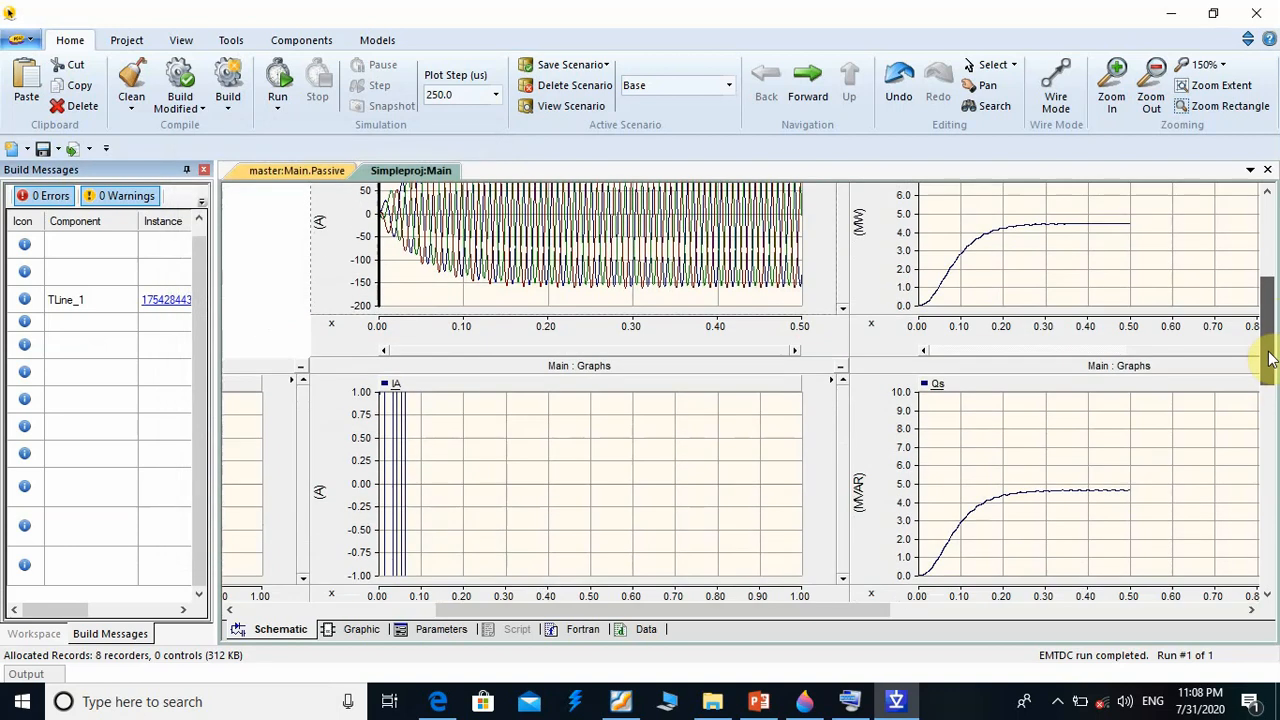
double_click(343, 486)
click(441, 441)
double_click(441, 447)
text(2)
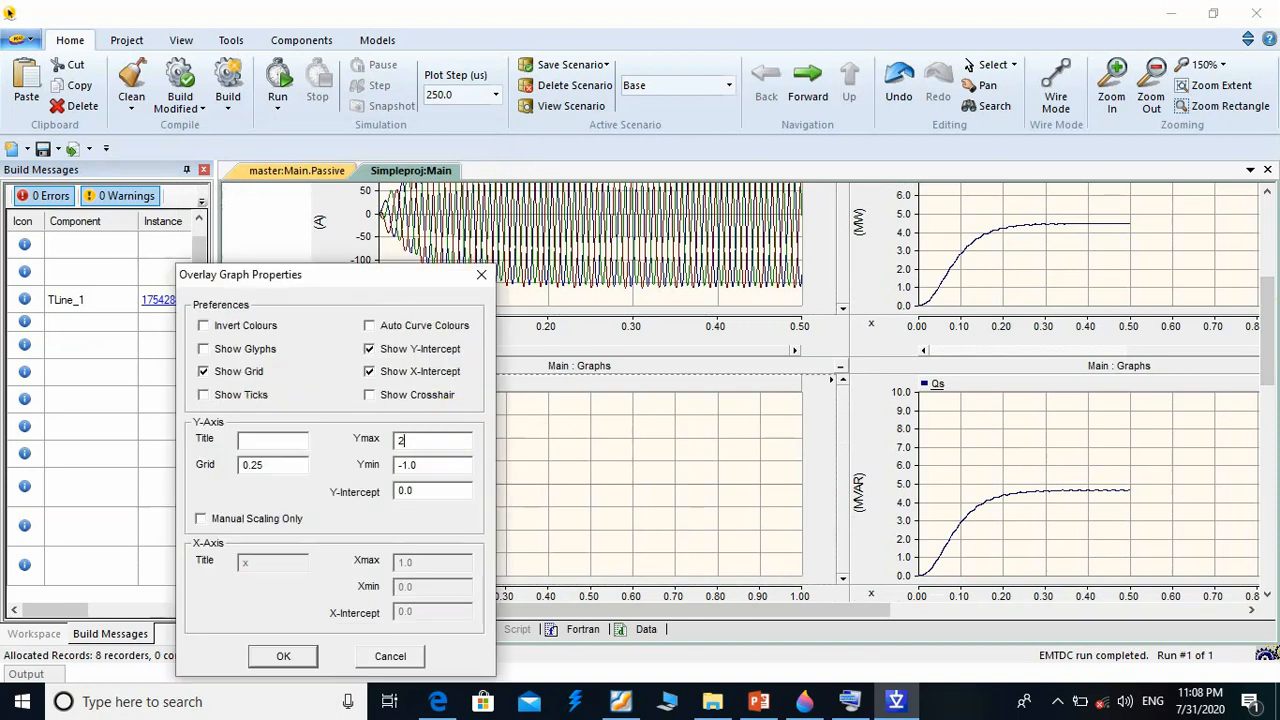
text(00)
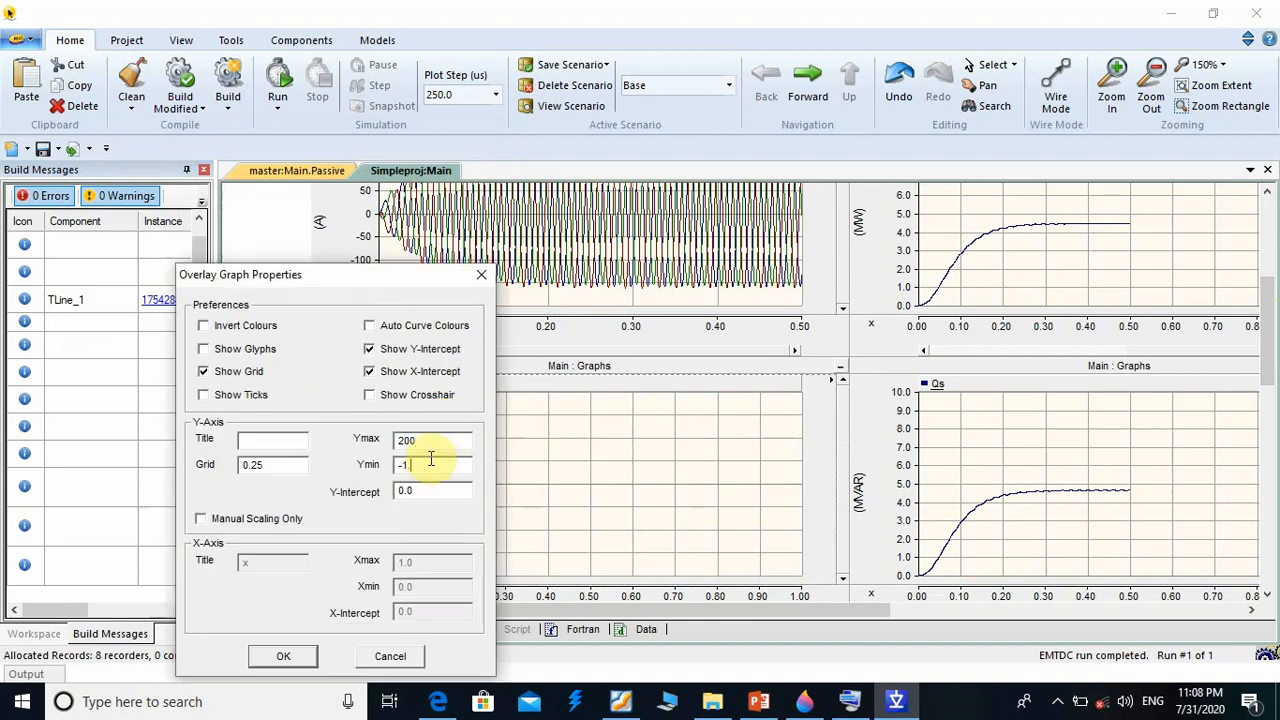
click(431, 459)
text(-200)
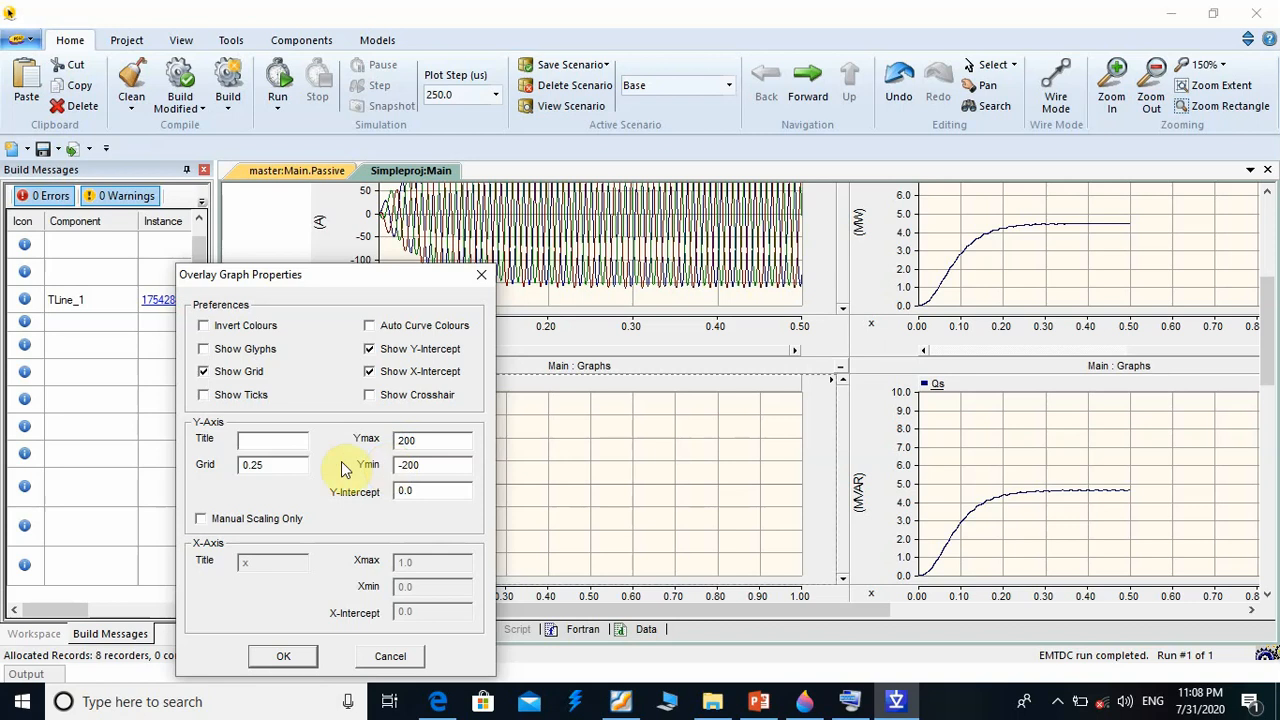
text(50)
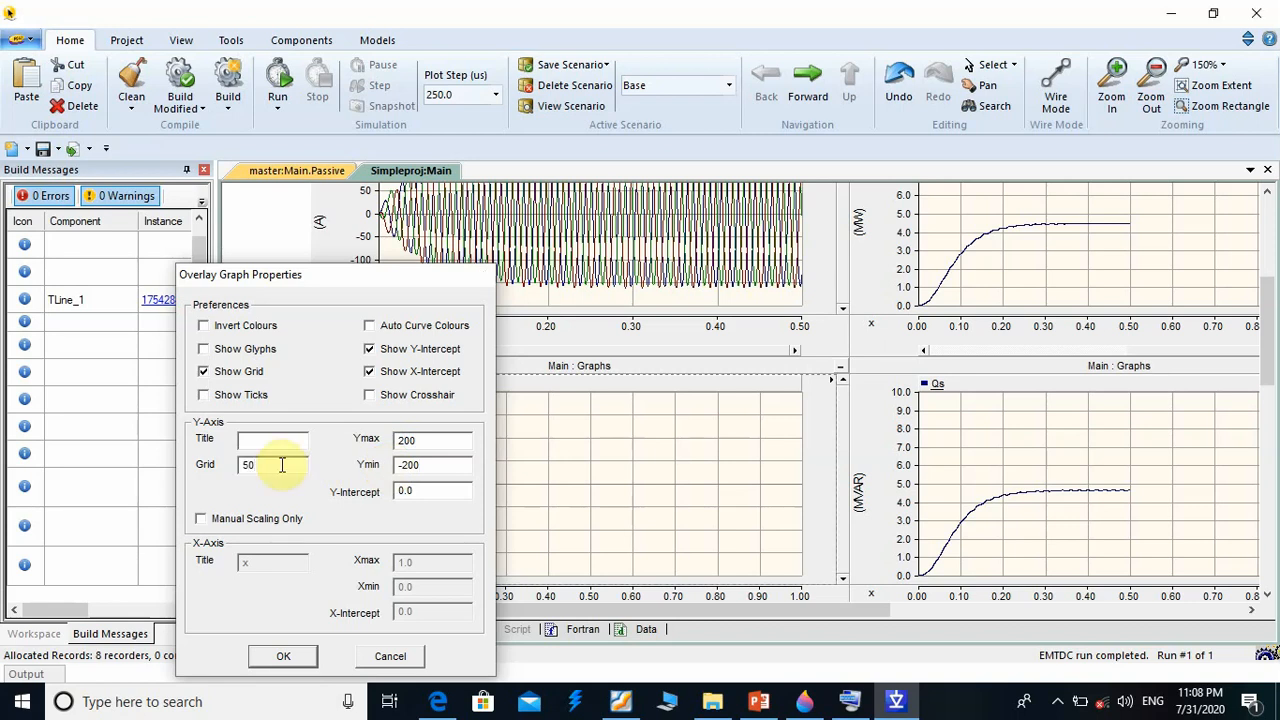
key(Return)
Set the IB graph's Y-axis maximum to 200, minimum to -200 and grid spacing to 50
drag(1268, 366, 1262, 455)
double_click(344, 413)
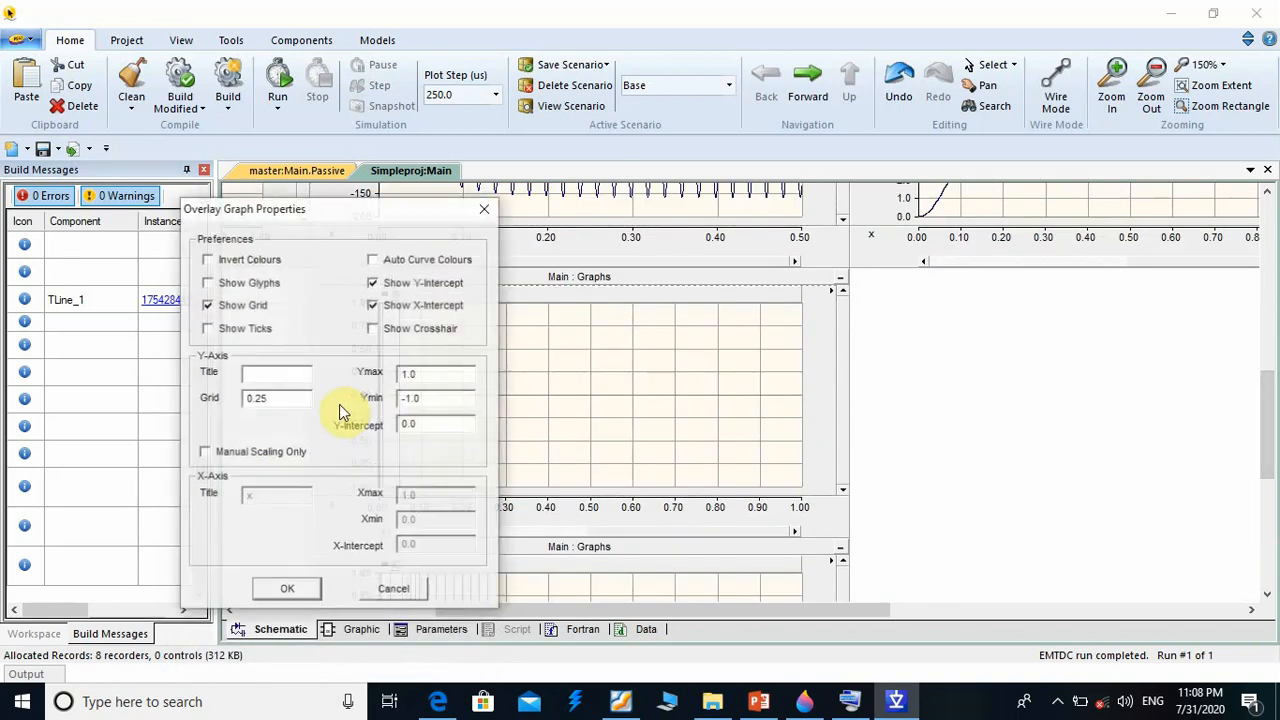
double_click(434, 374)
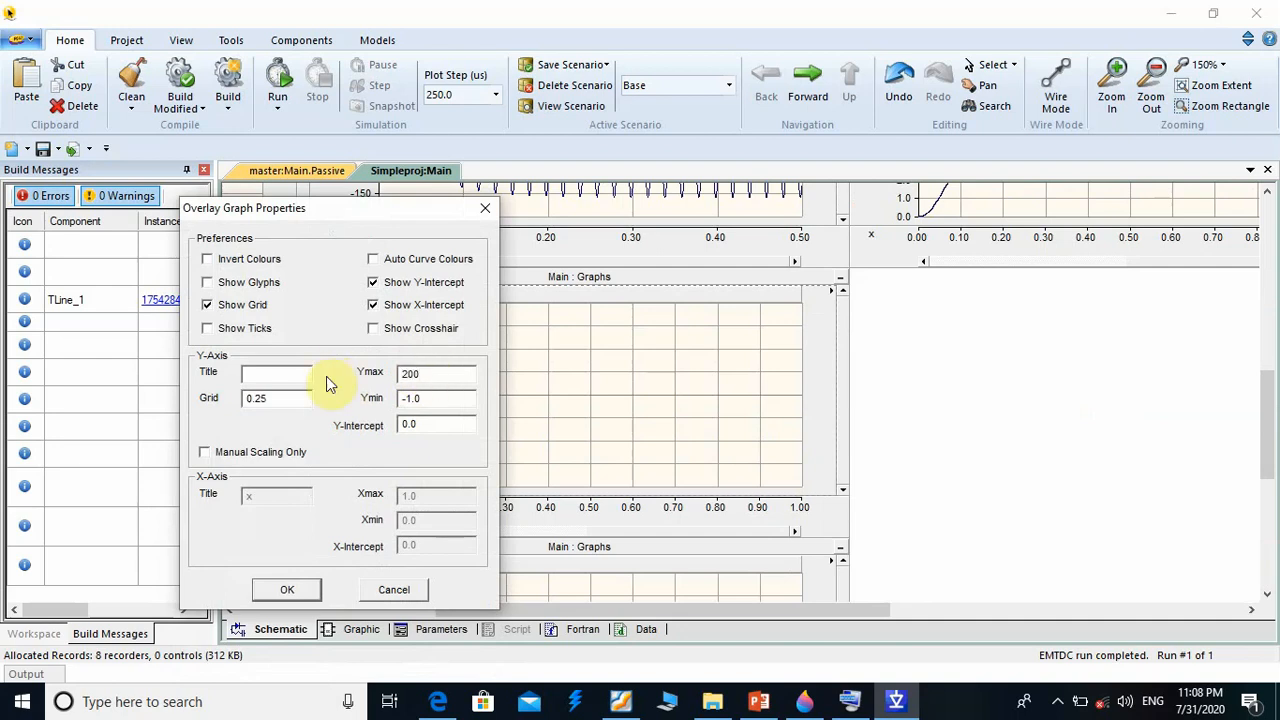
double_click(442, 400)
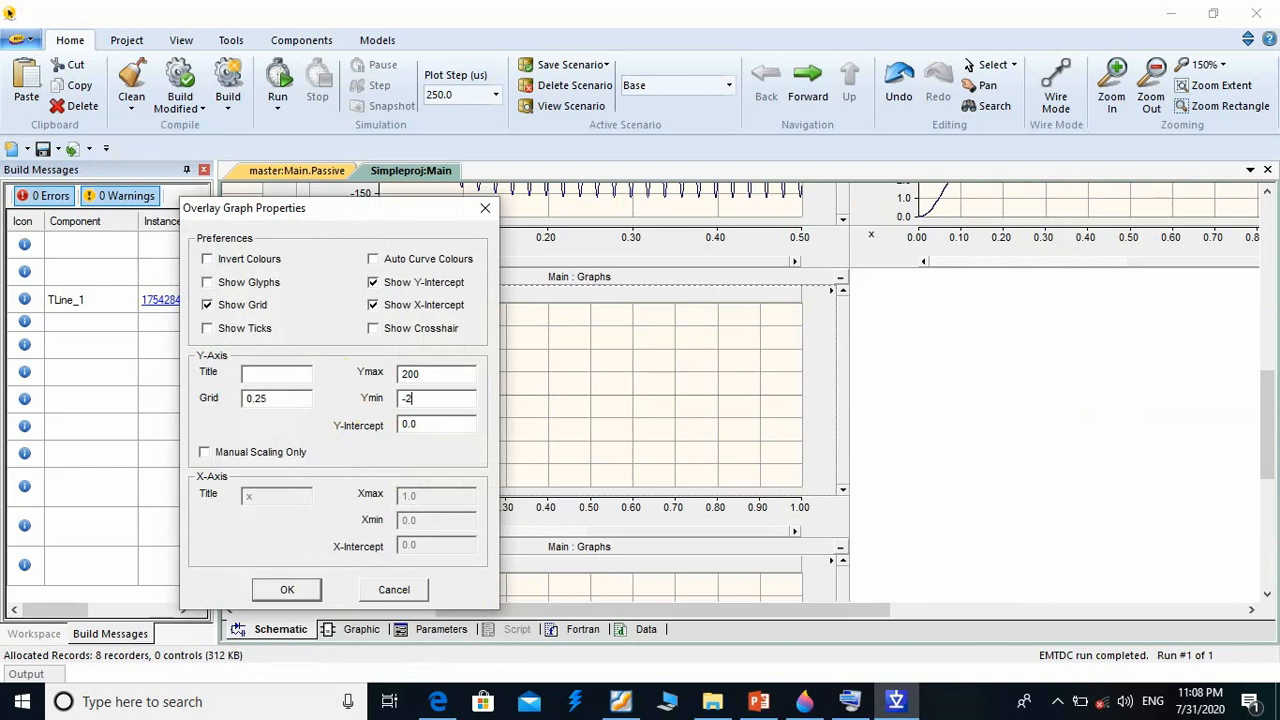
click(255, 398)
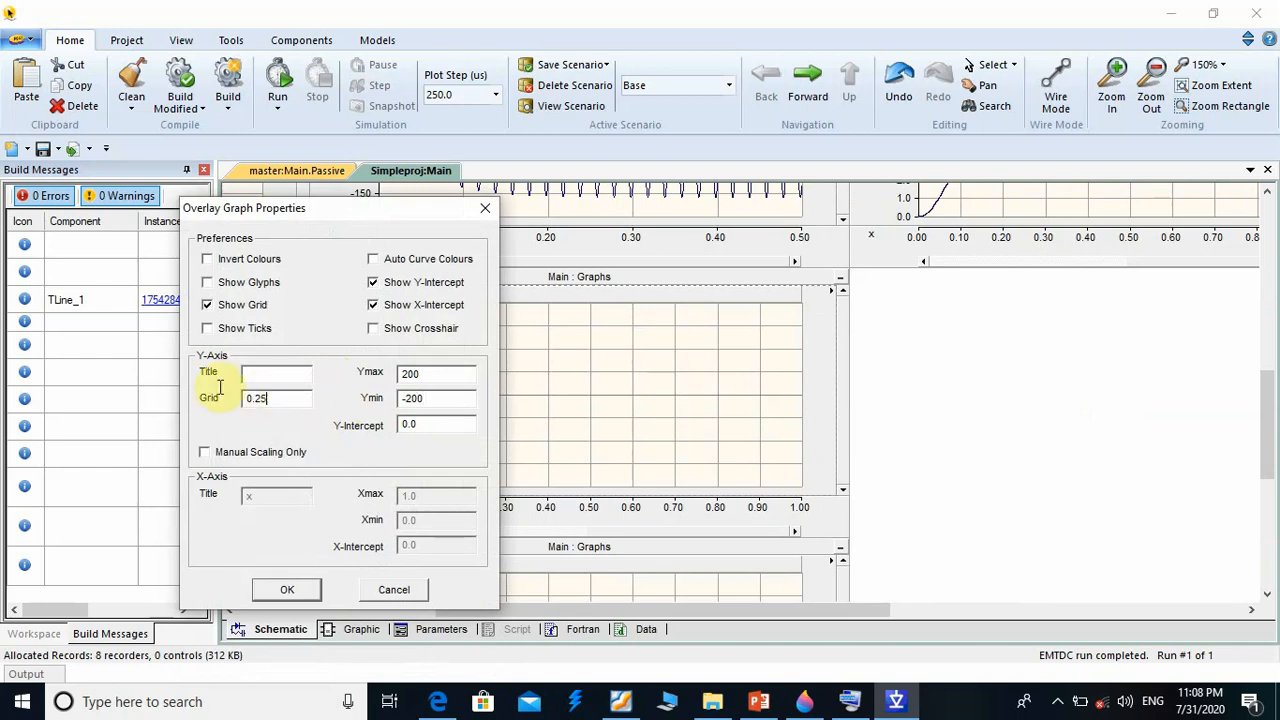
text(50)
key(Return)
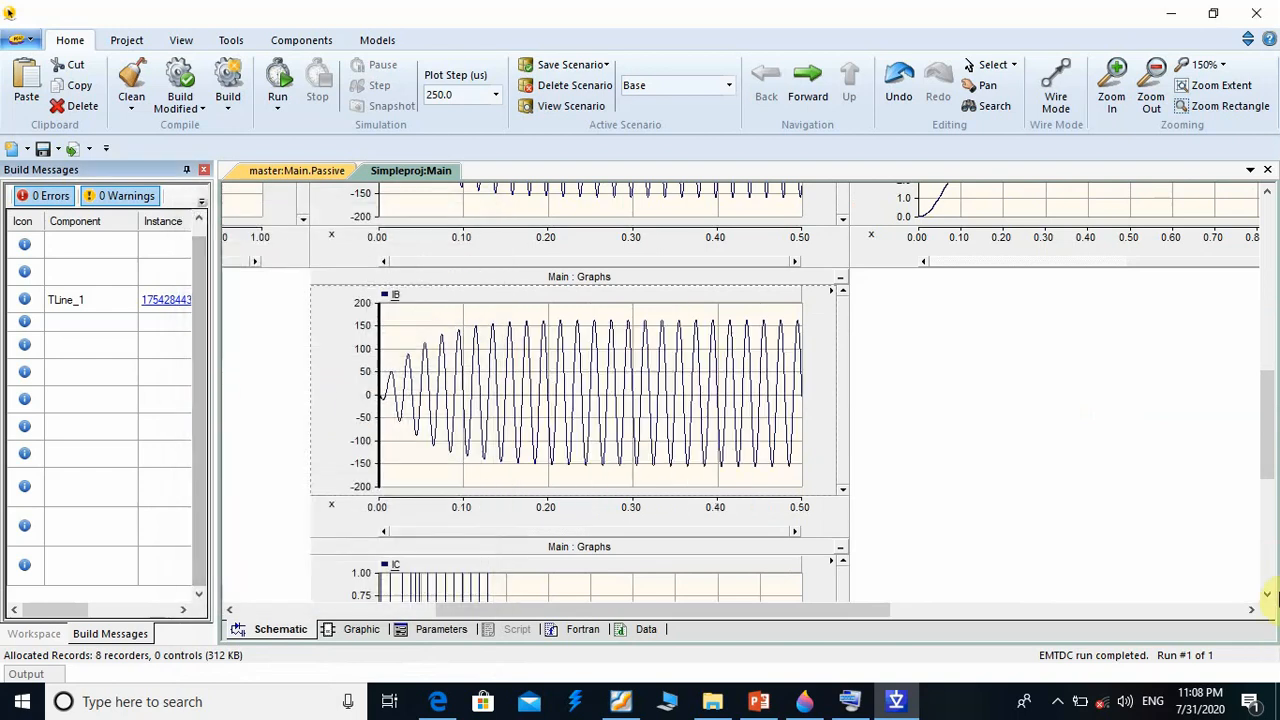
Set the IC graph's Y-axis maximum to 200, minimum to -200 and grid spacing to 50
drag(1269, 371, 1269, 497)
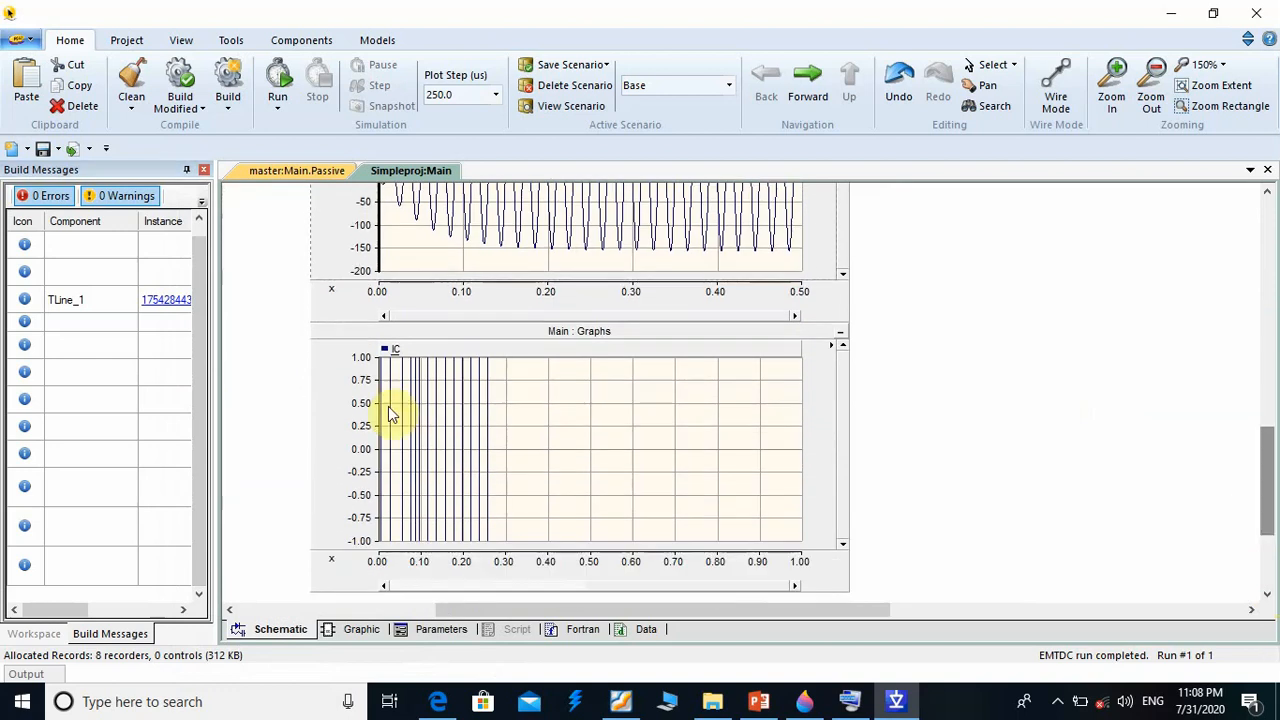
double_click(343, 420)
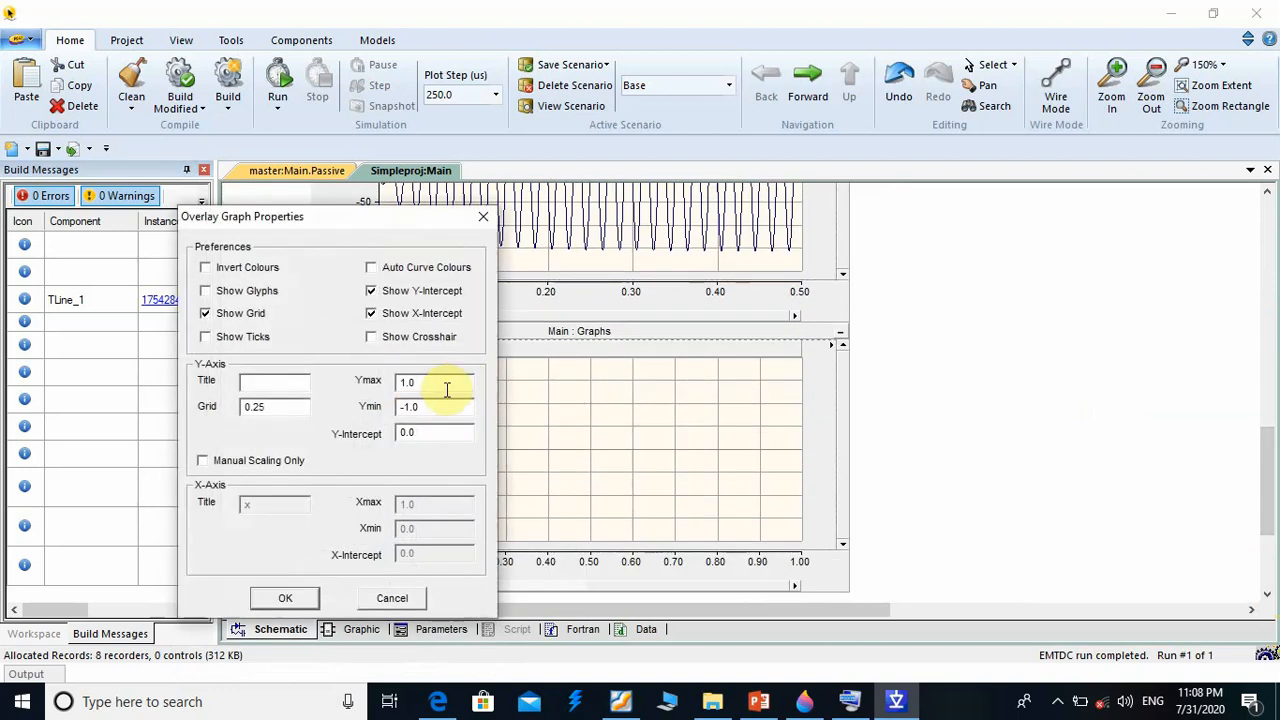
text(200)
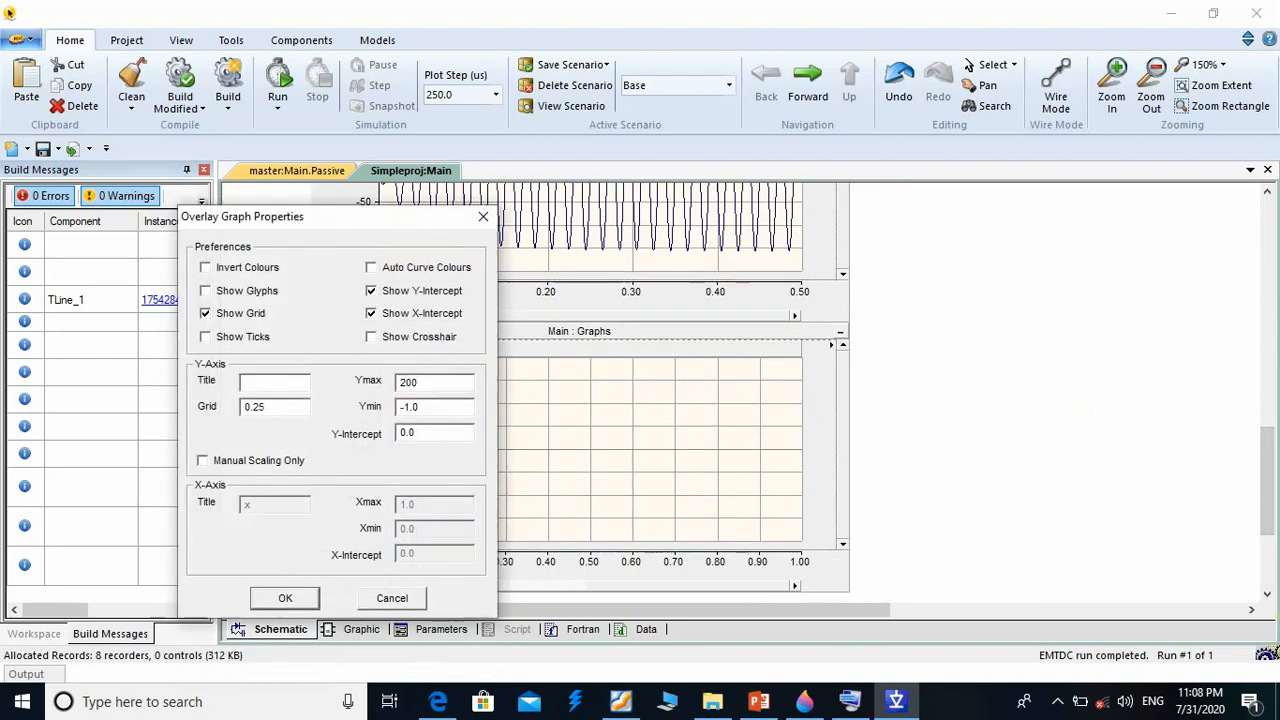
click(435, 406)
text(-200)
click(272, 410)
text(50)
key(Return)
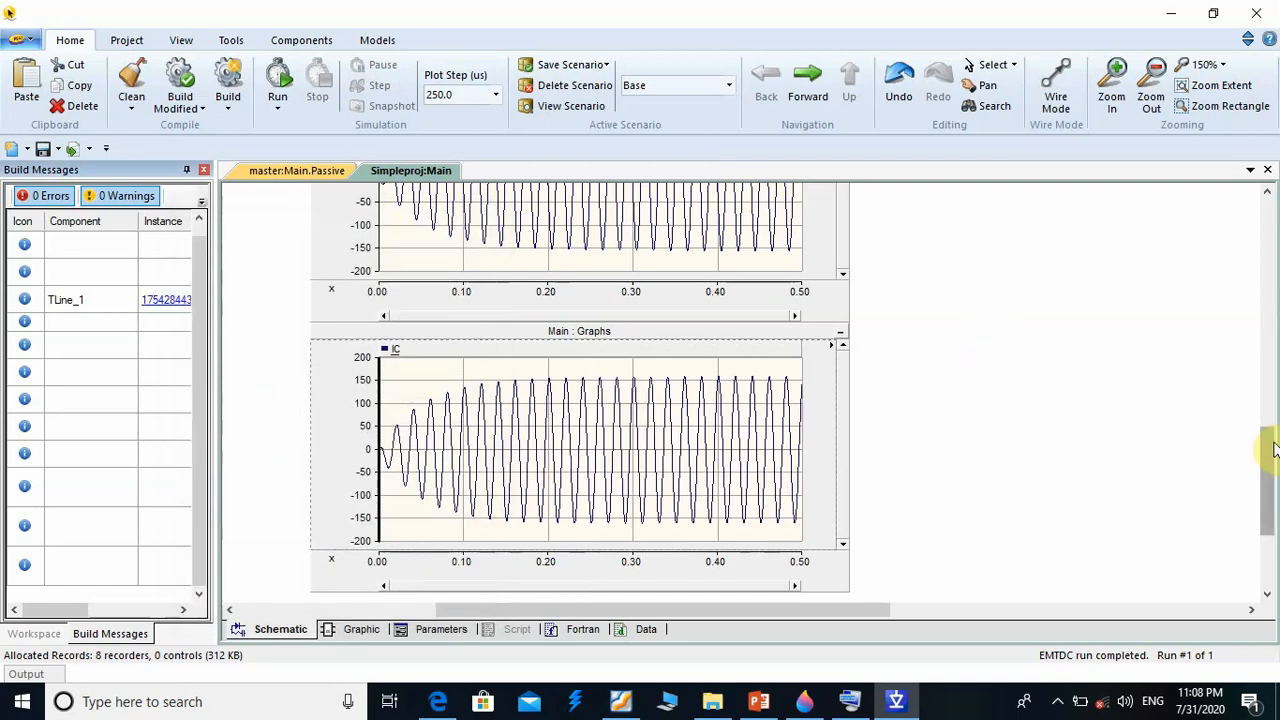
Narrow the Iis graph's displayed time range to about the first 0.24 s so the individual phase waveforms can be distinguished
drag(1262, 495, 1265, 308)
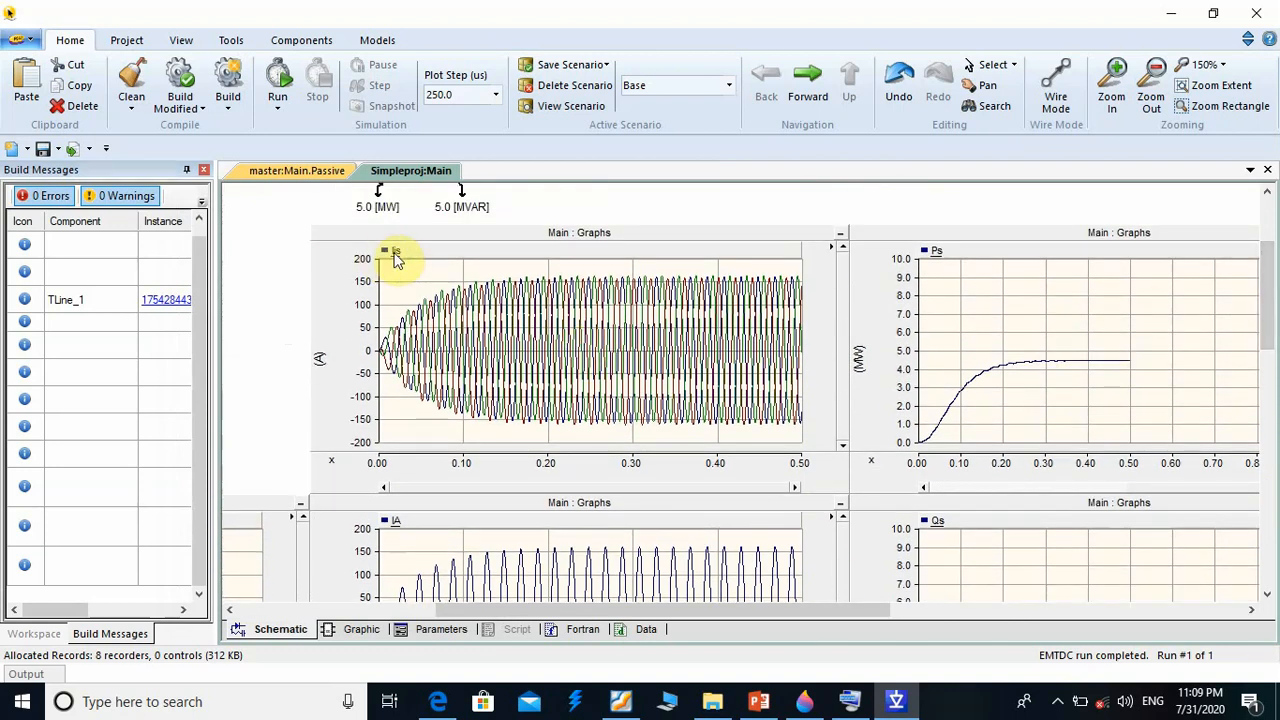
click(793, 489)
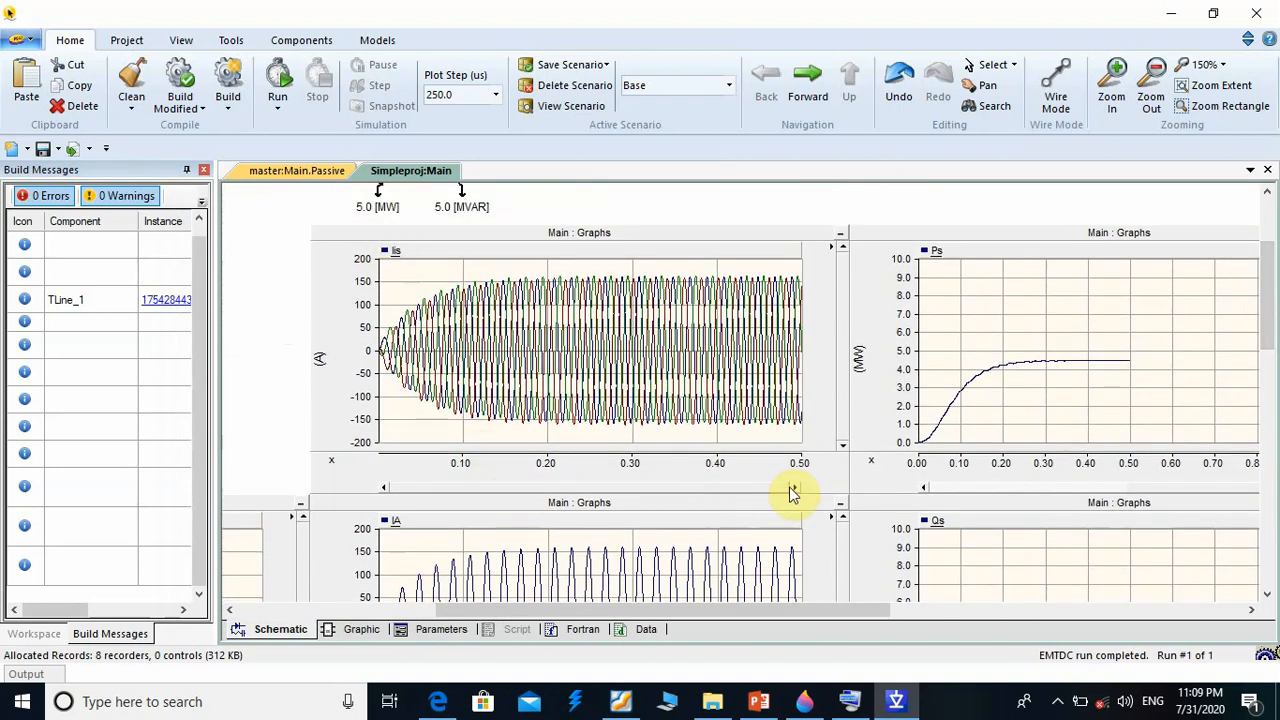
drag(788, 487, 583, 497)
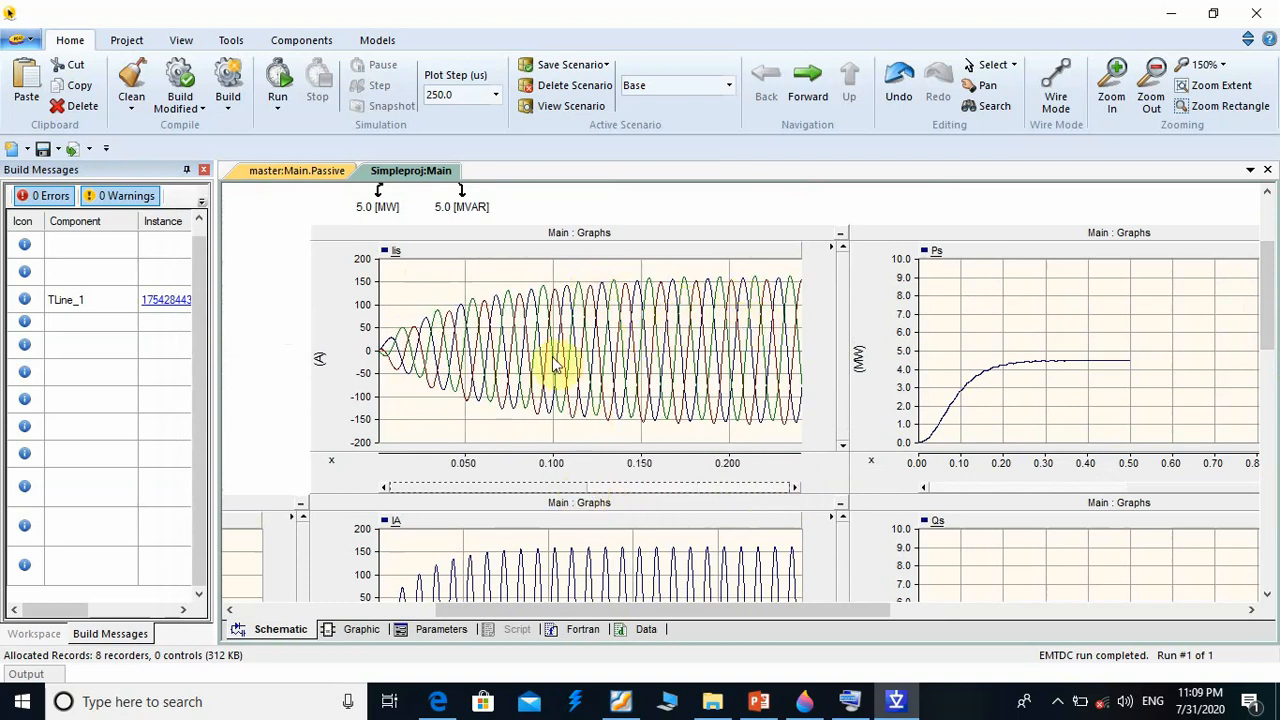
Display the IA curve's active trace with a custom style and colour it red
drag(1268, 287, 1268, 343)
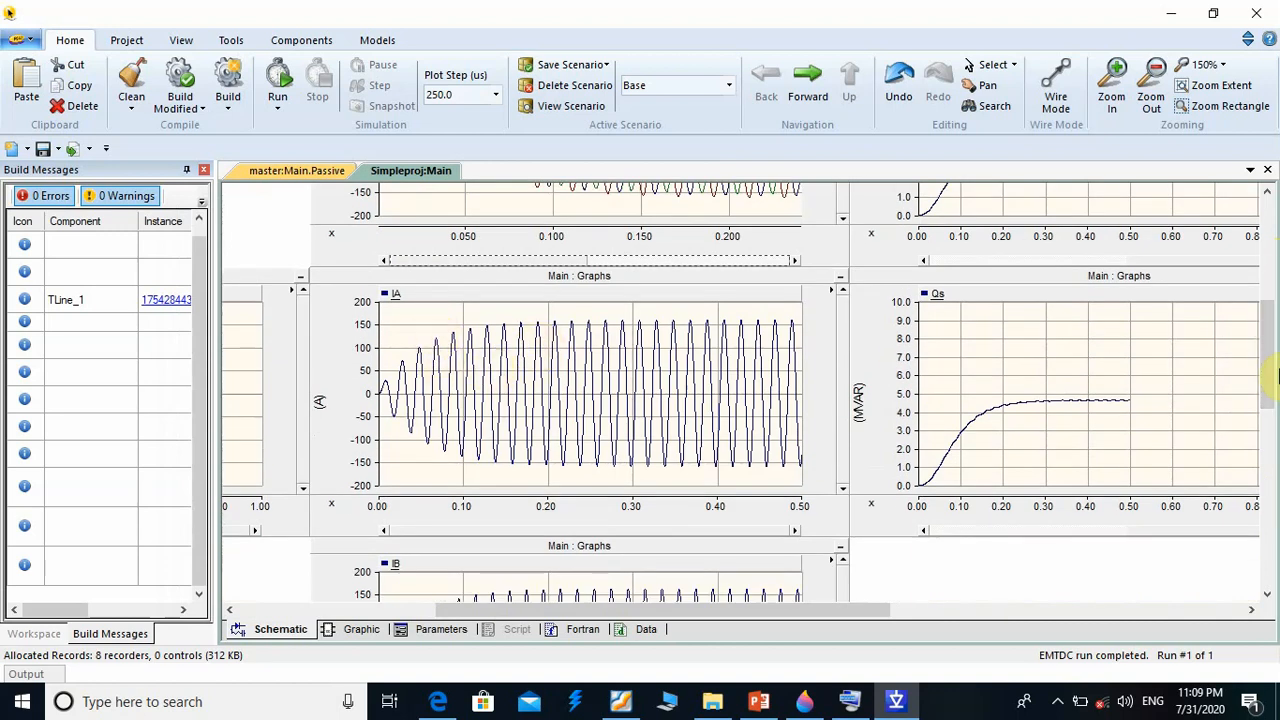
mouse_move(1276, 375)
mouse_down()
mouse_move(1268, 486)
mouse_move(1274, 368)
mouse_up()
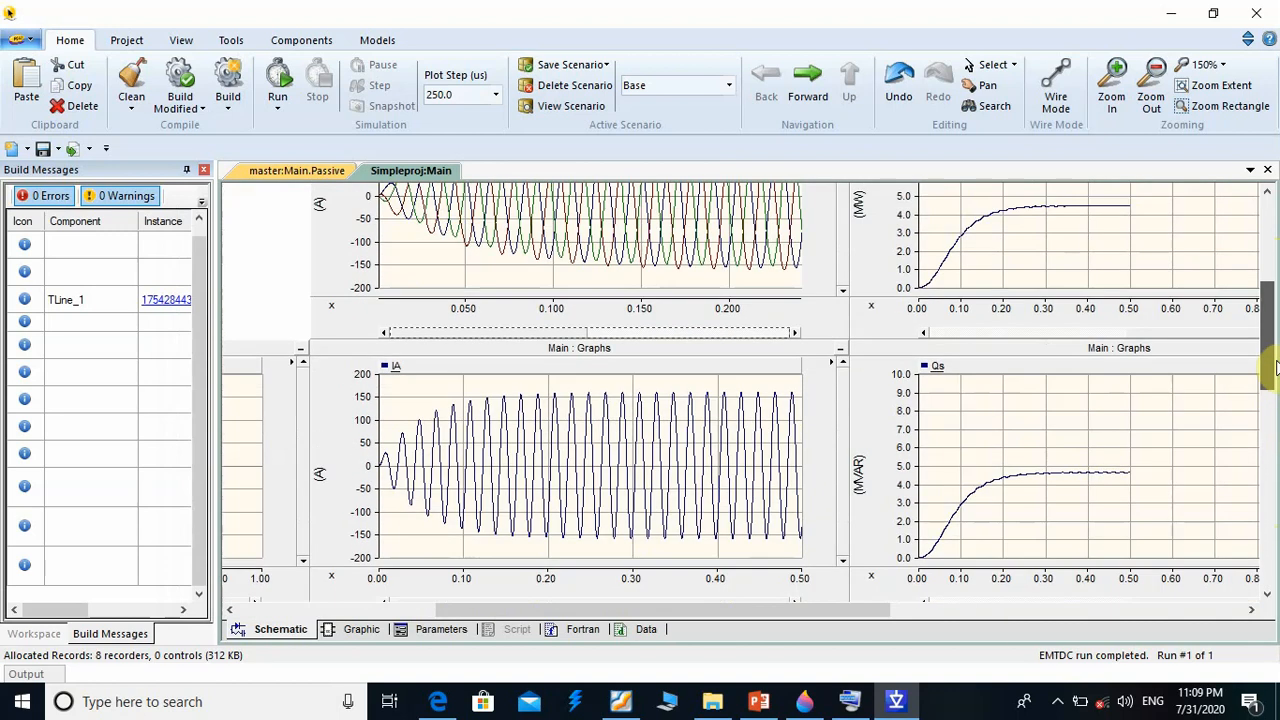
click(389, 367)
double_click(390, 368)
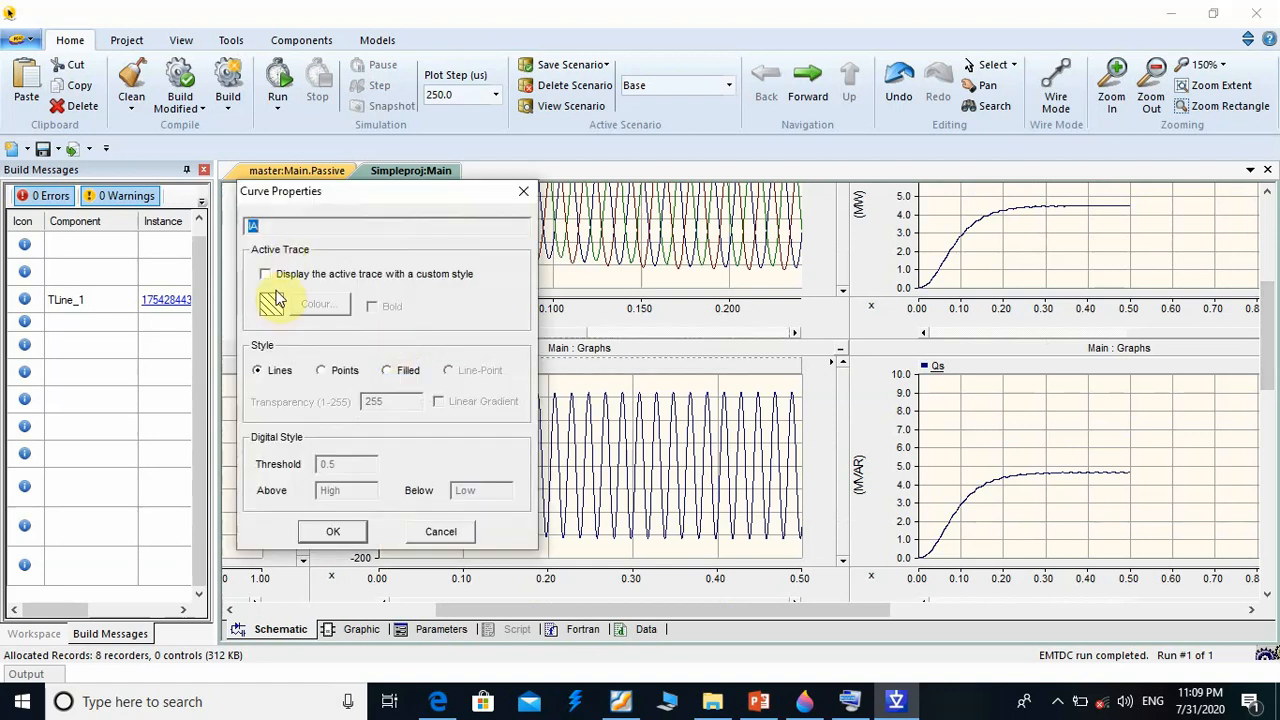
click(265, 274)
click(312, 304)
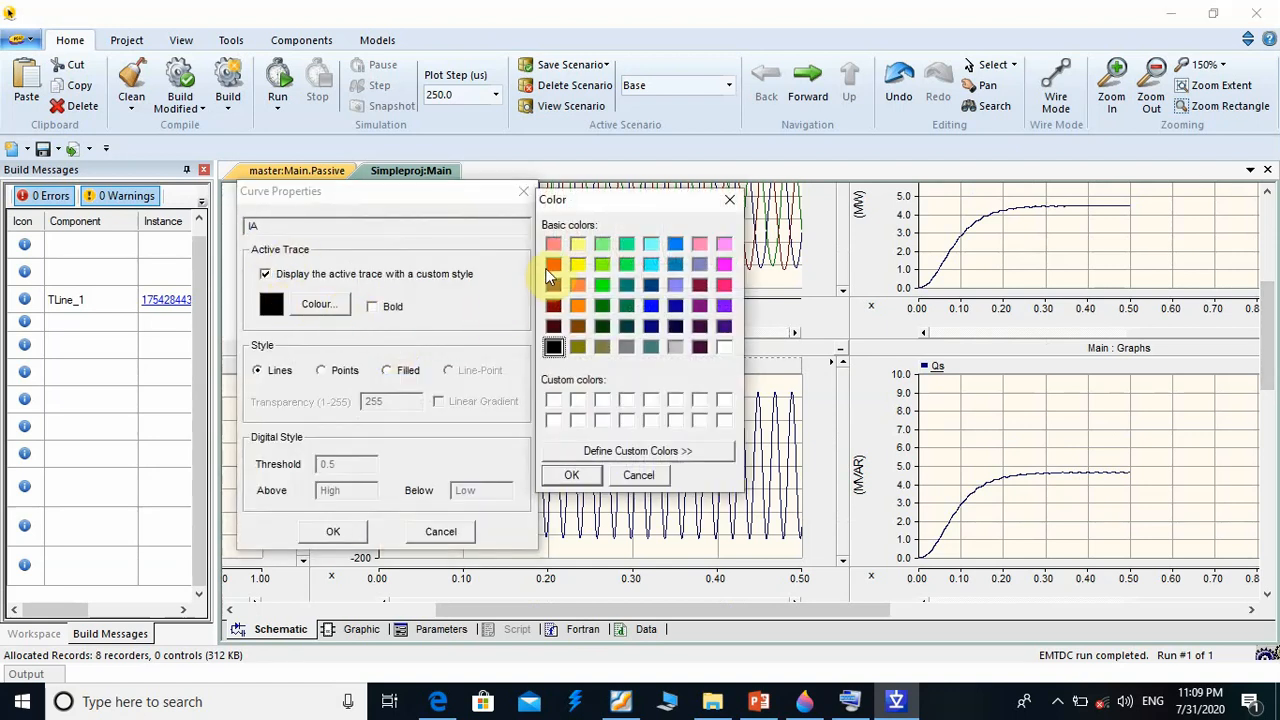
double_click(553, 266)
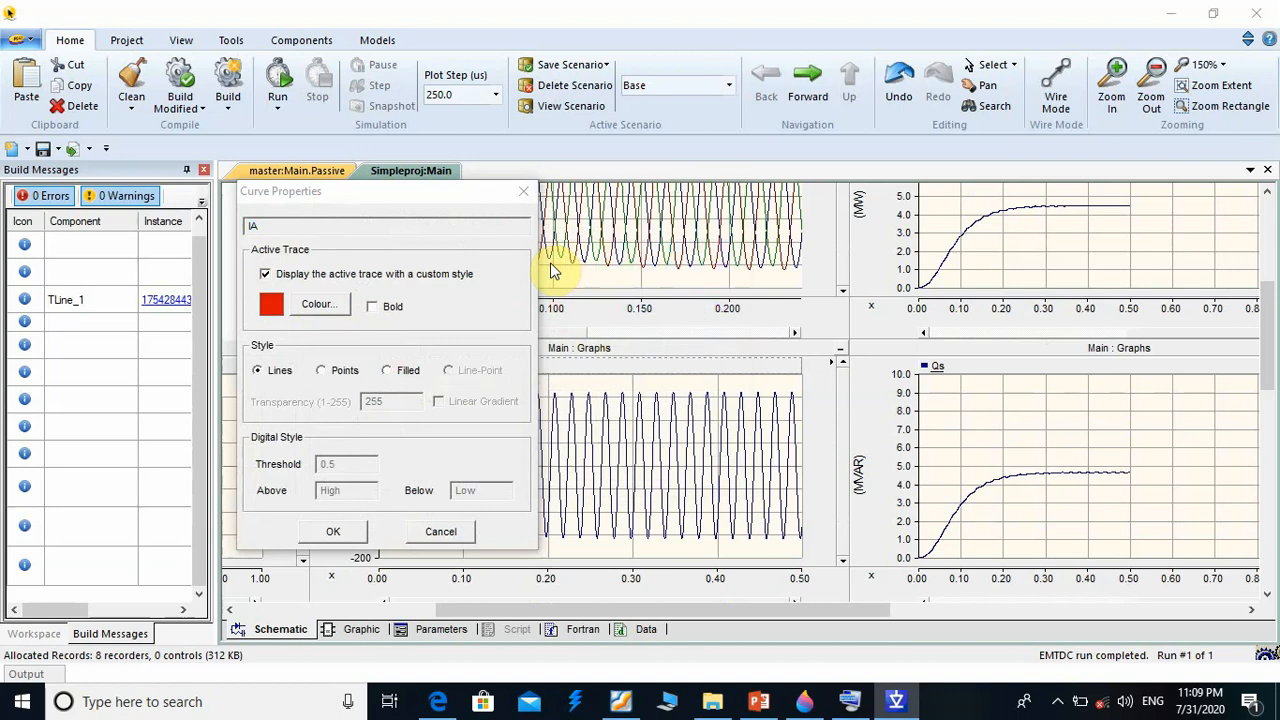
click(355, 535)
Display the IB curve's active trace with a custom style and colour it yellow
scroll(1250, 420, down, 5)
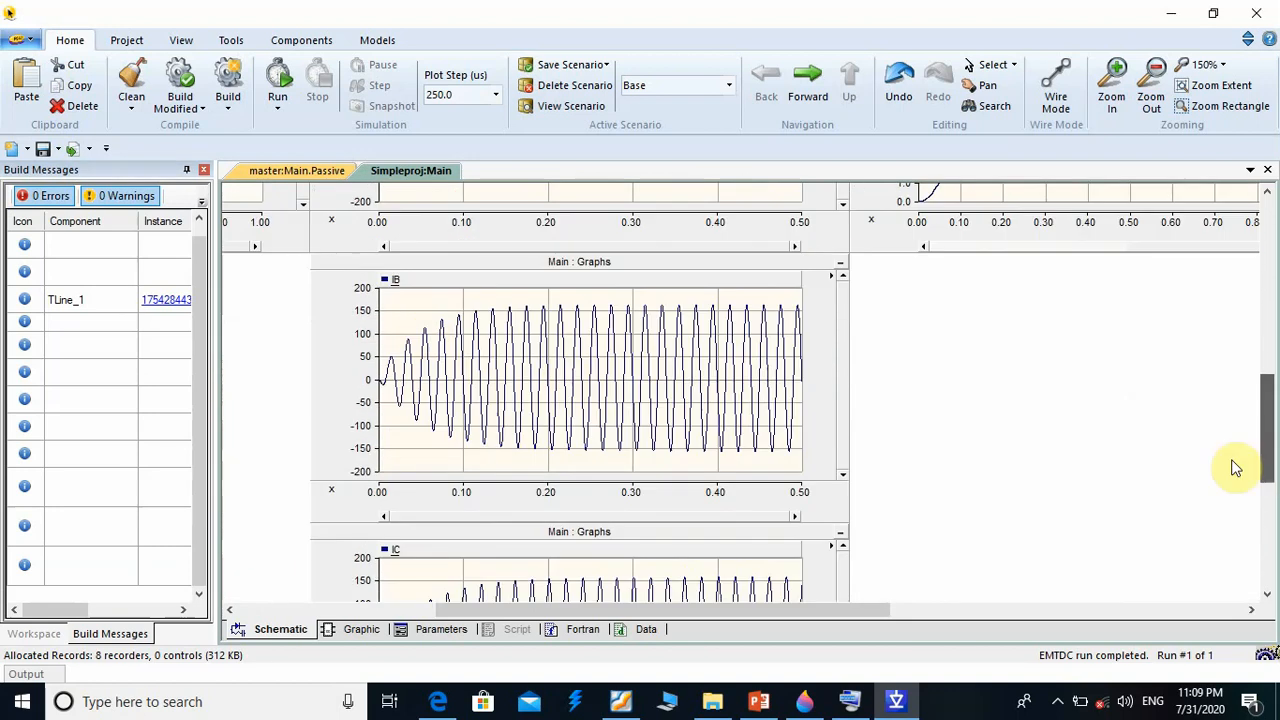
double_click(388, 280)
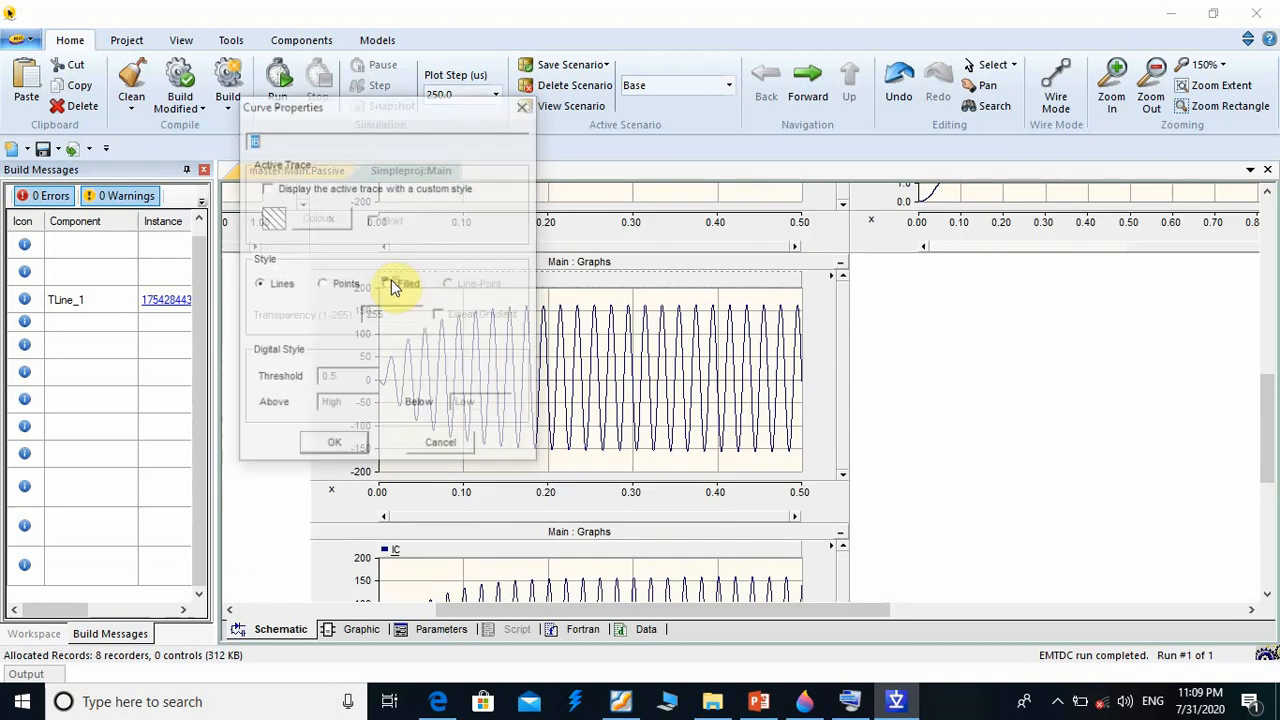
click(300, 216)
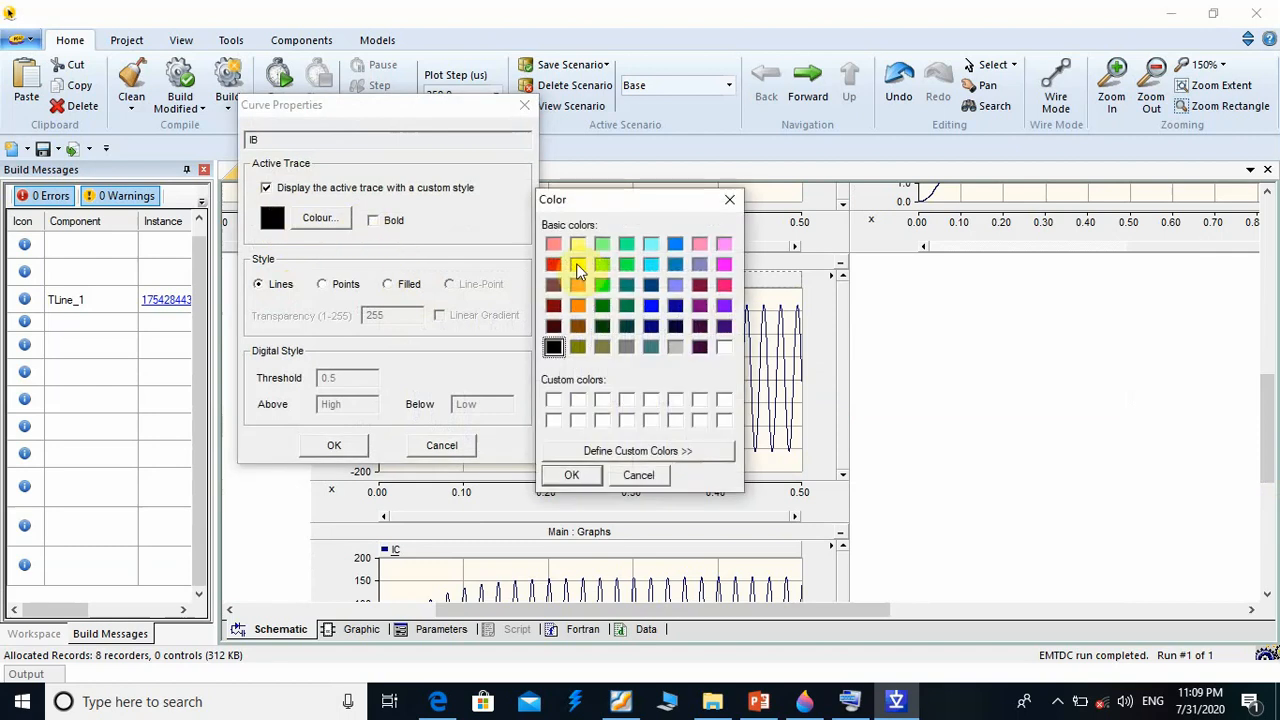
click(577, 263)
click(571, 474)
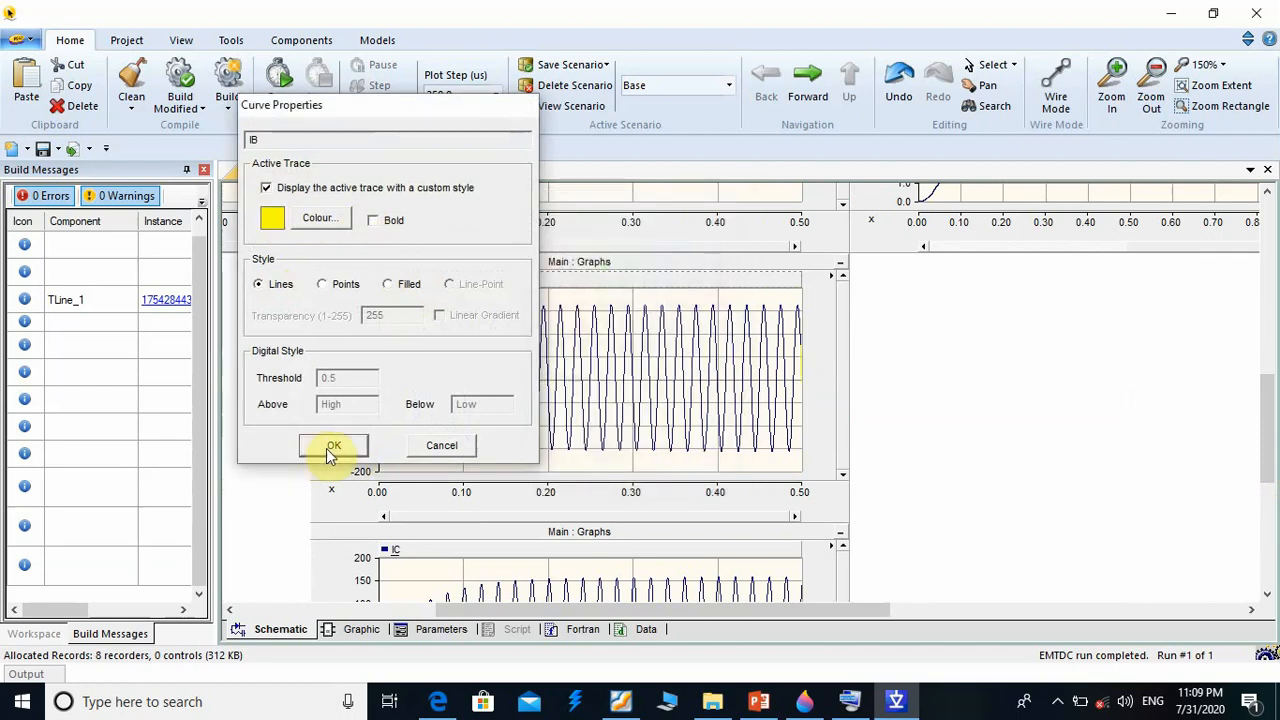
click(335, 445)
double_click(390, 550)
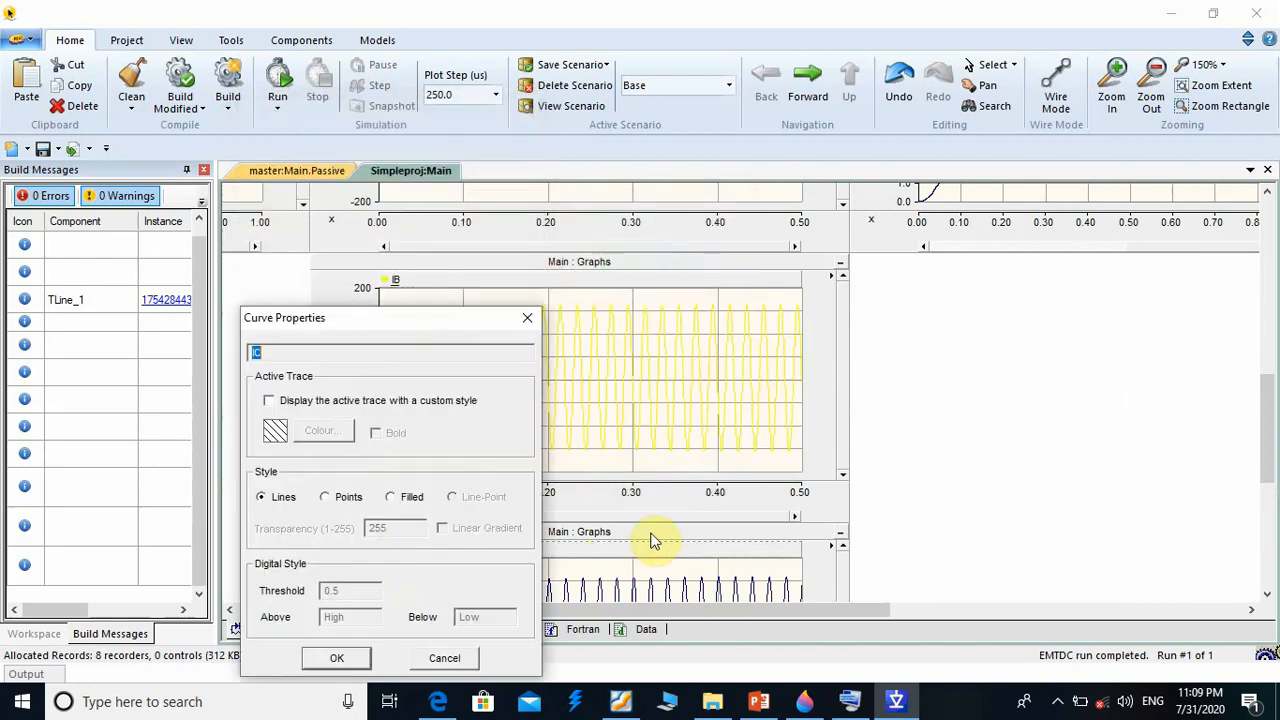
click(335, 652)
Set the Vis graph's Y-axis maximum to 60, minimum to -60 and grid spacing to 10
drag(1268, 420, 1269, 362)
drag(849, 614, 561, 620)
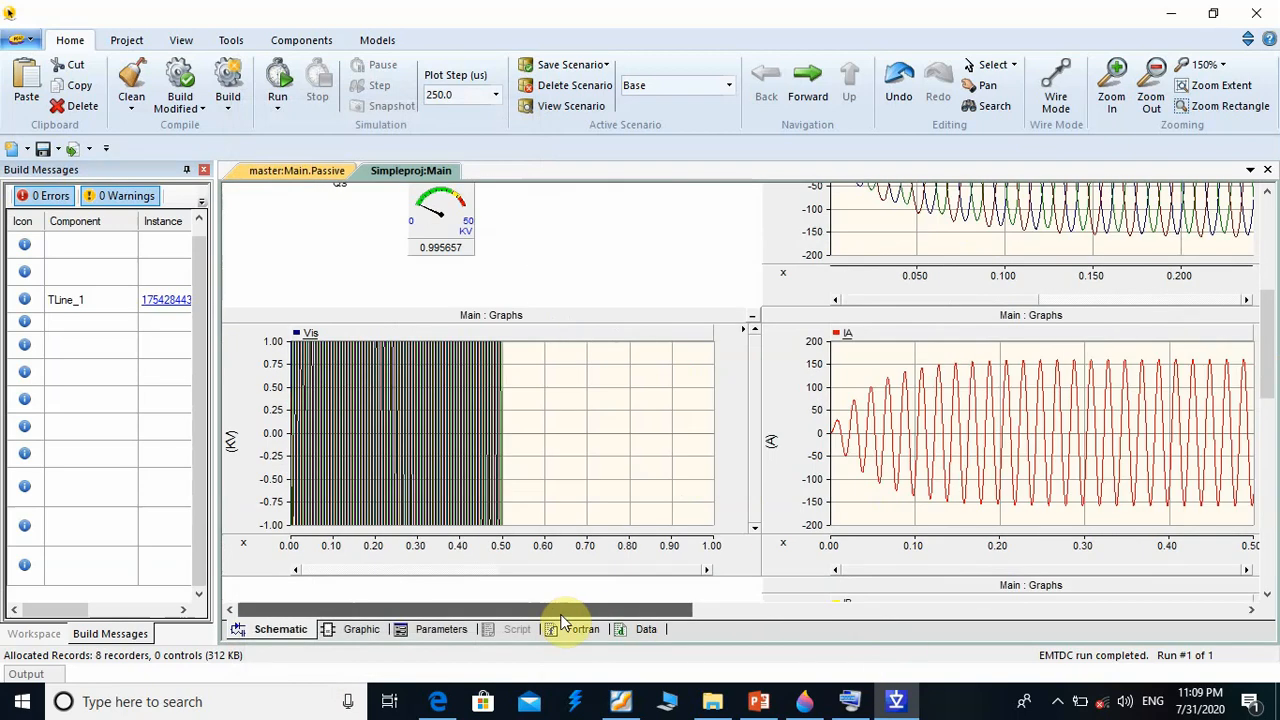
double_click(252, 437)
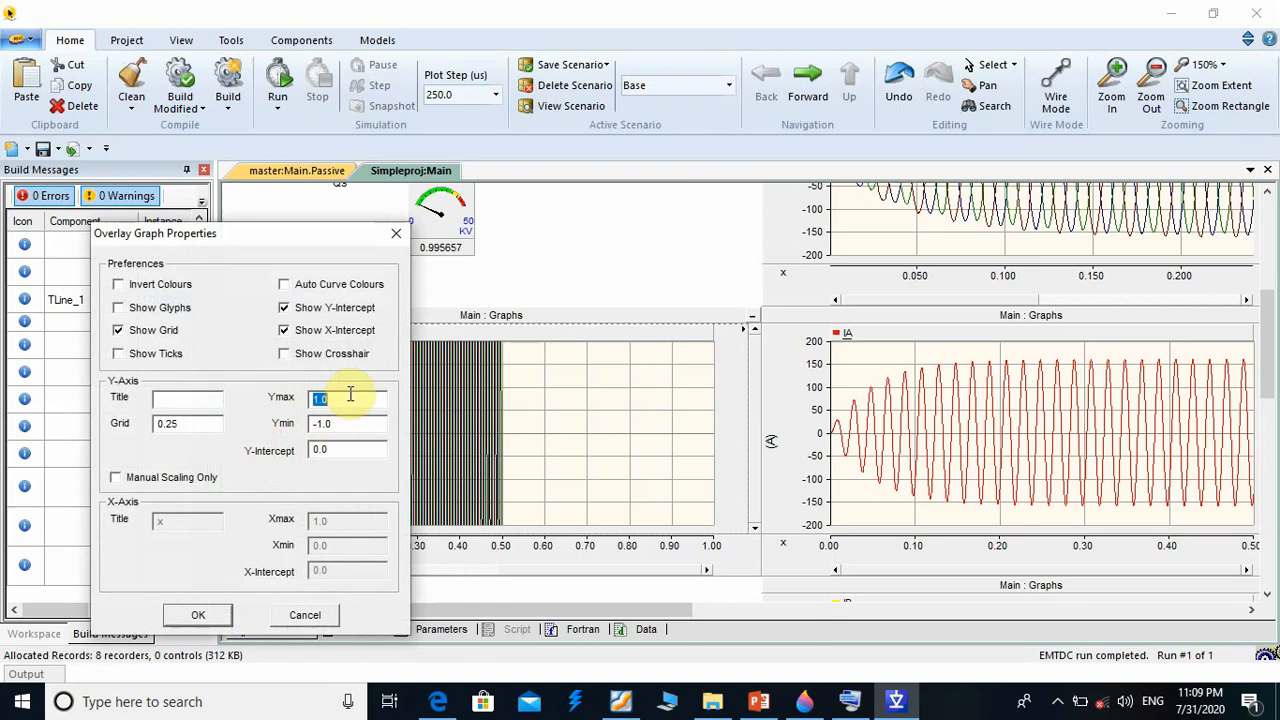
text(50)
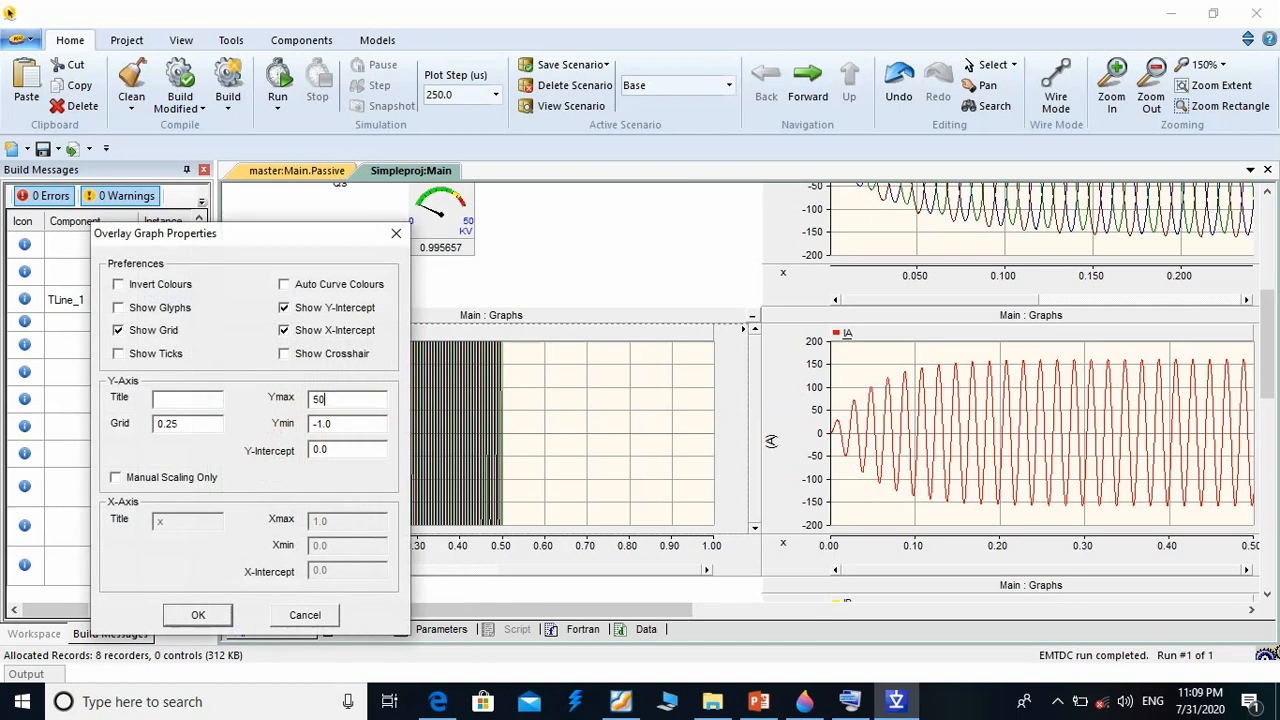
text(6)
click(335, 427)
text(-)
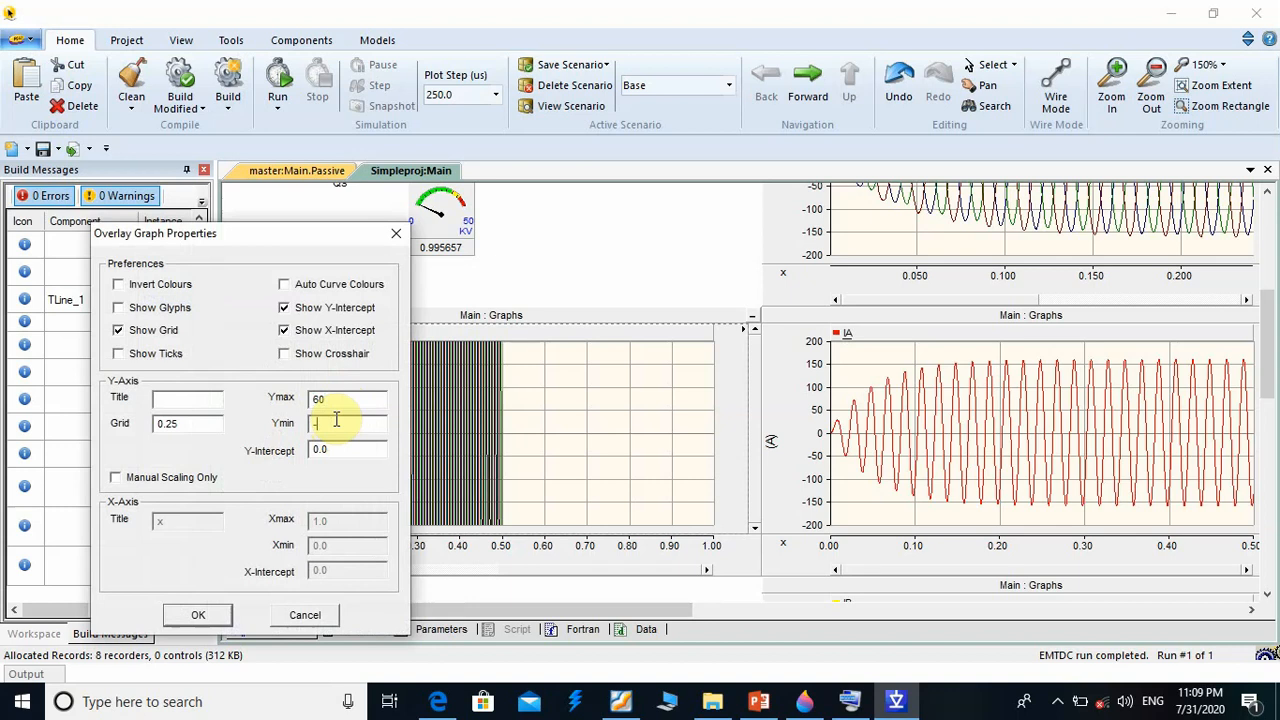
text(60)
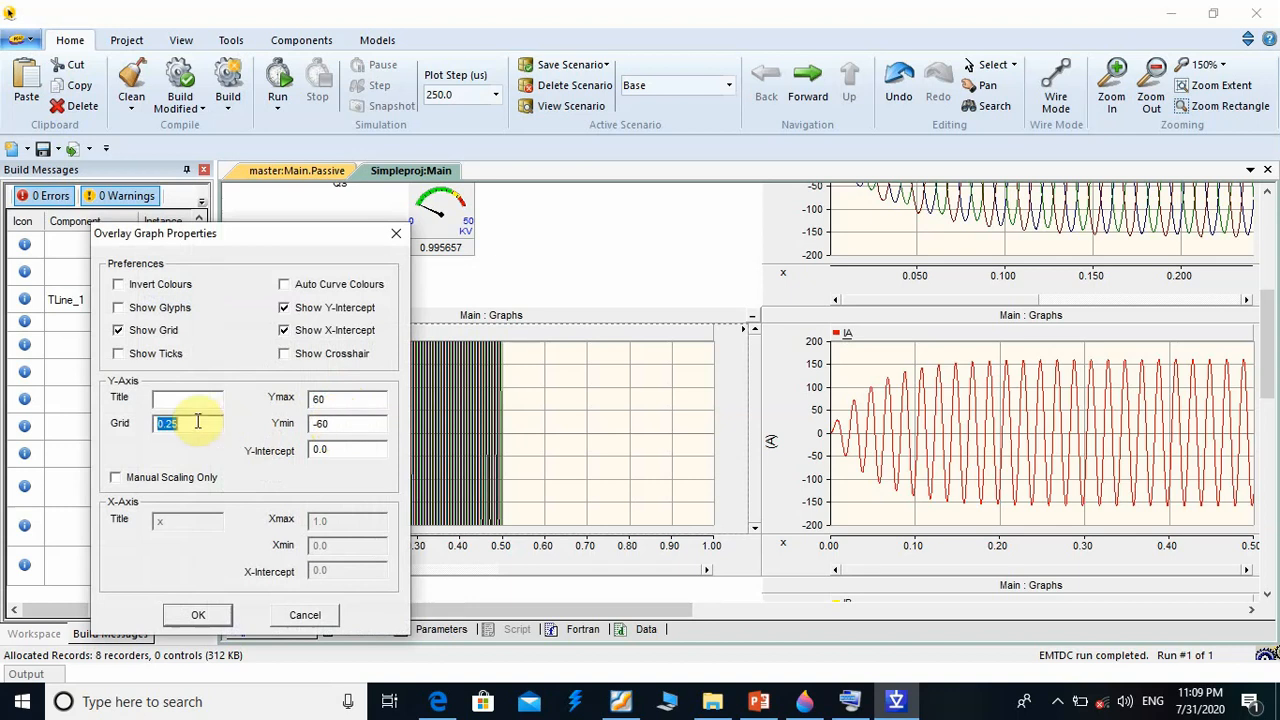
text(10)
key(Return)
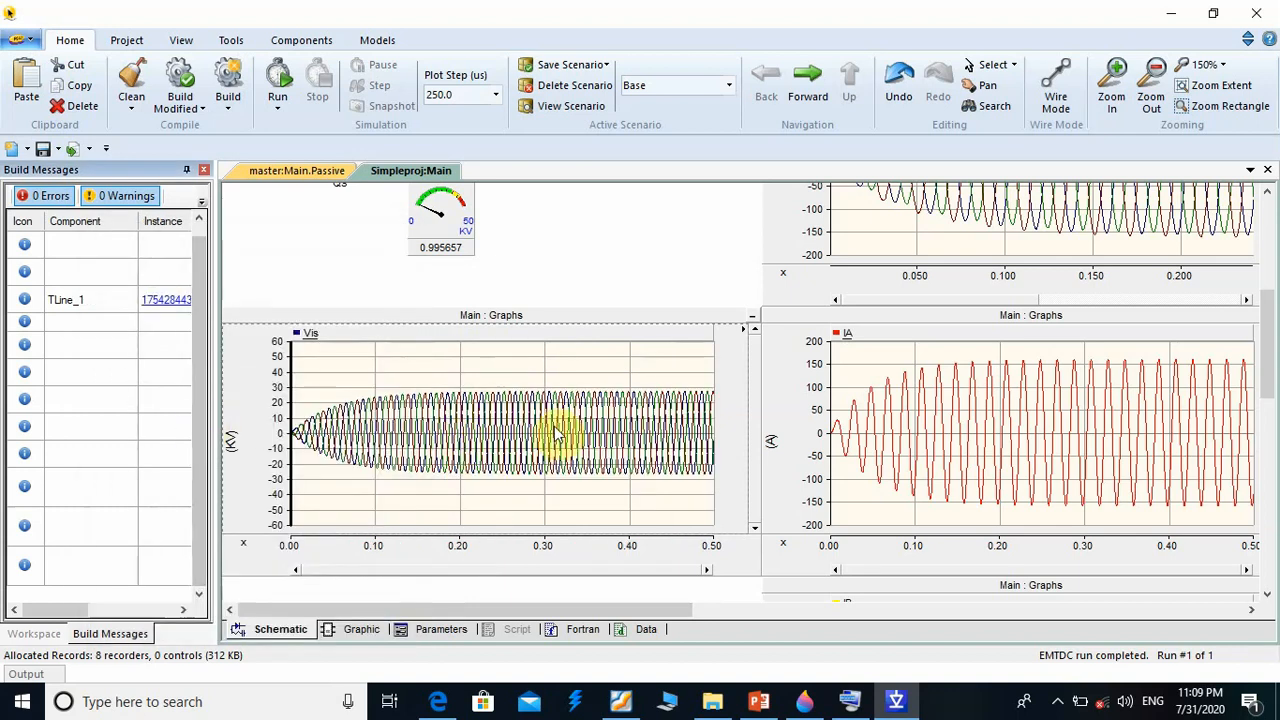
Examine the three-phase Vis waveforms and the Ps and Qs power curves
mouse_move(514, 403)
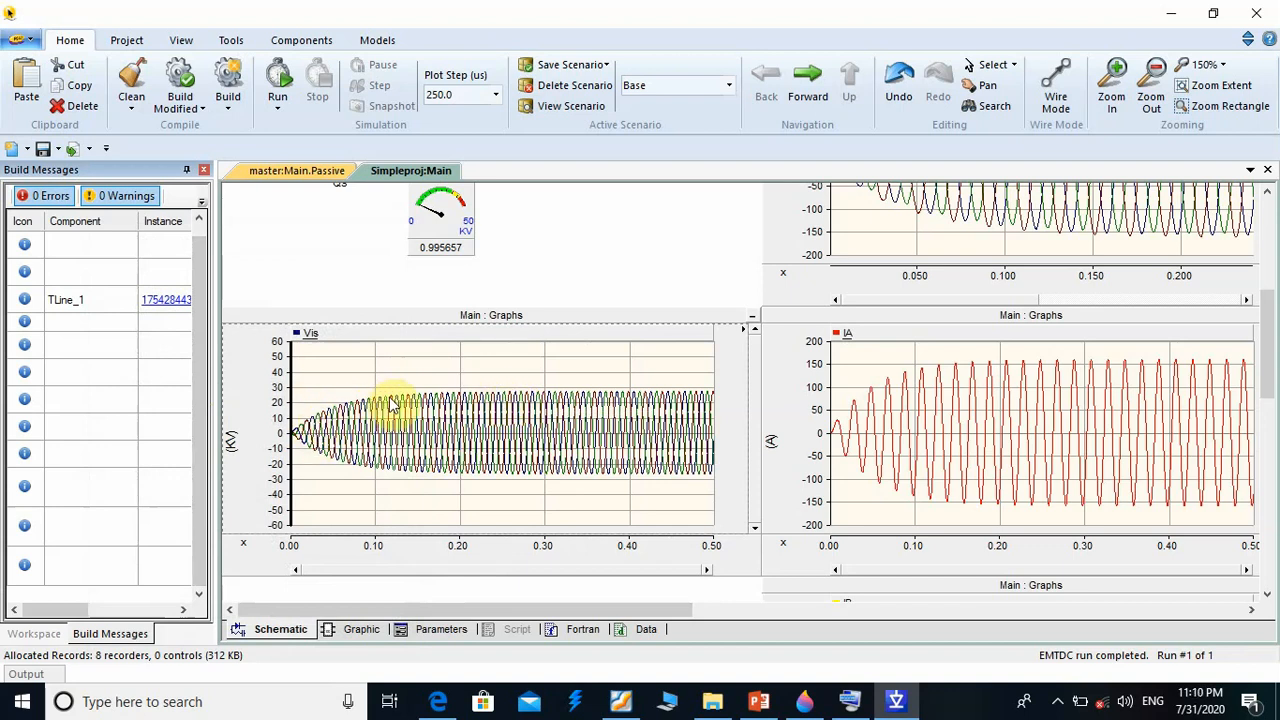
mouse_move(393, 404)
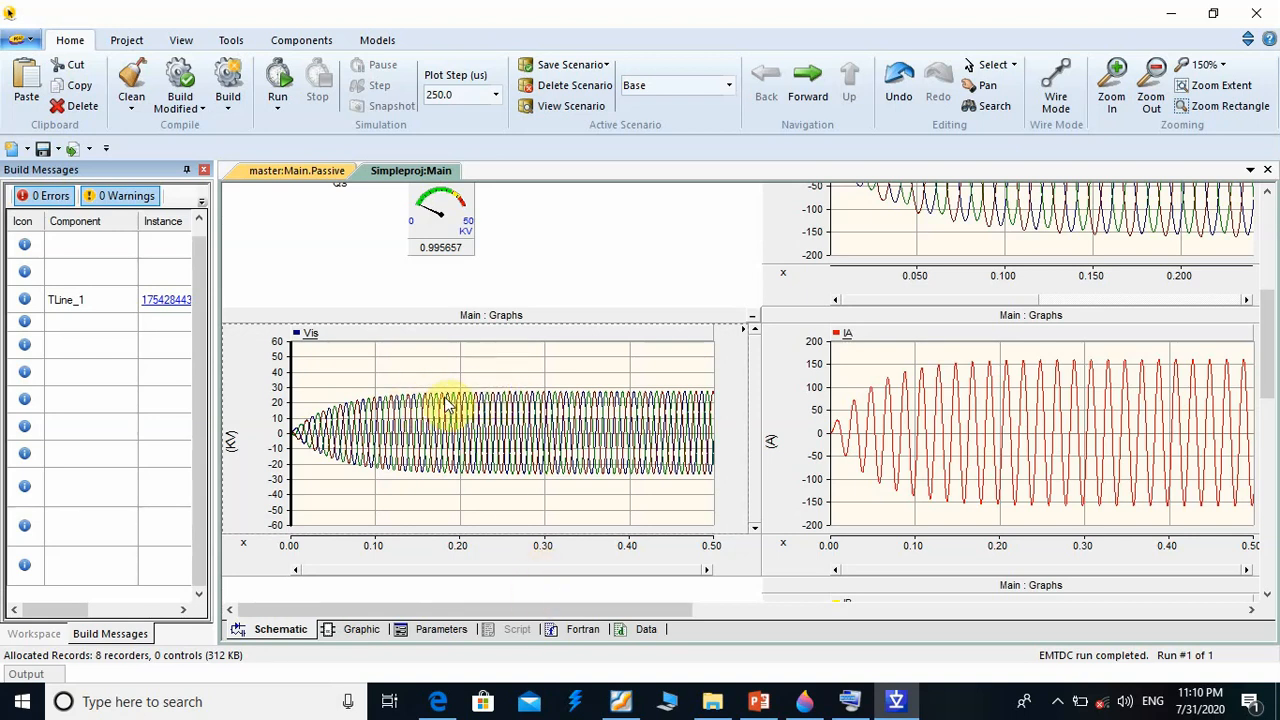
mouse_move(447, 404)
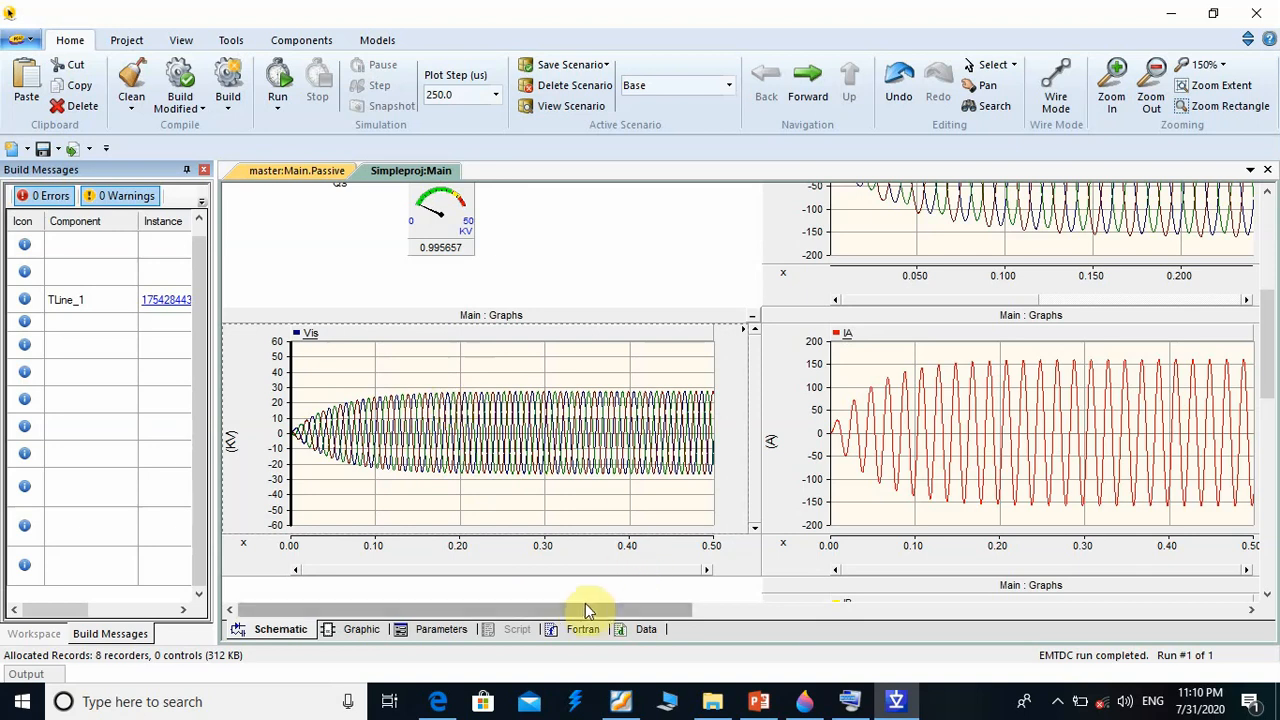
drag(573, 609, 908, 619)
drag(1271, 366, 1270, 340)
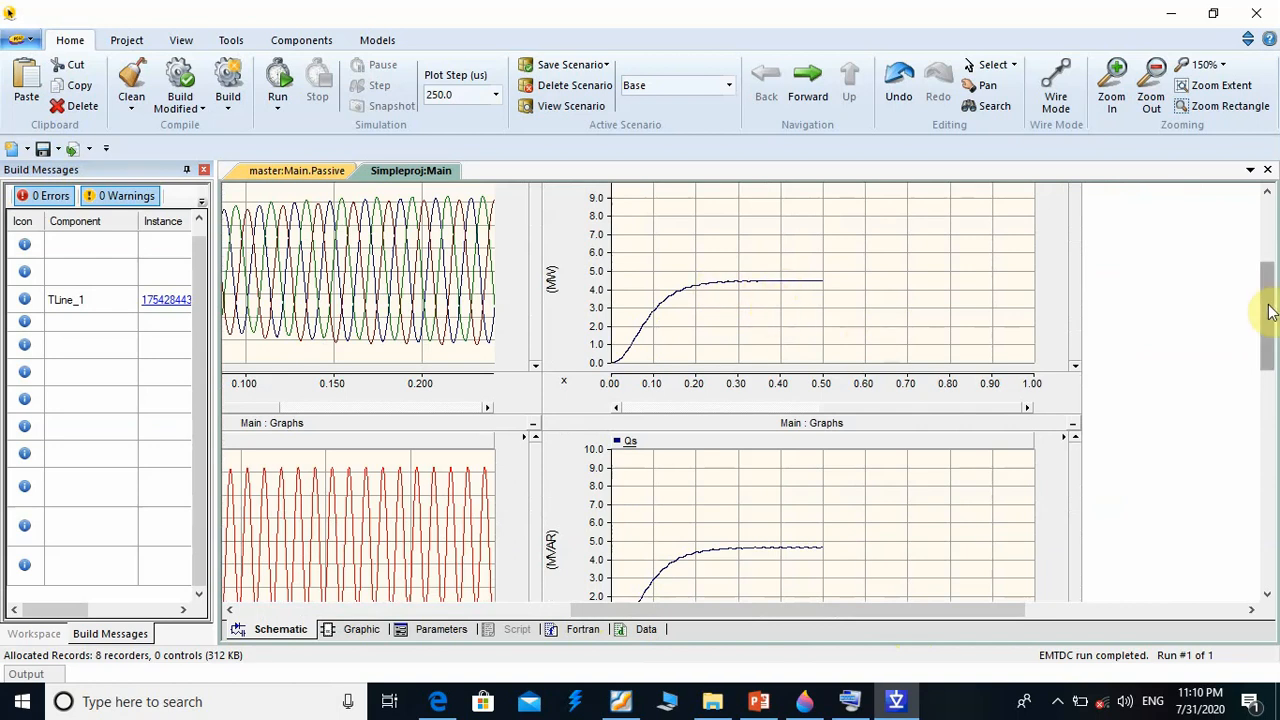
drag(1266, 277, 1269, 134)
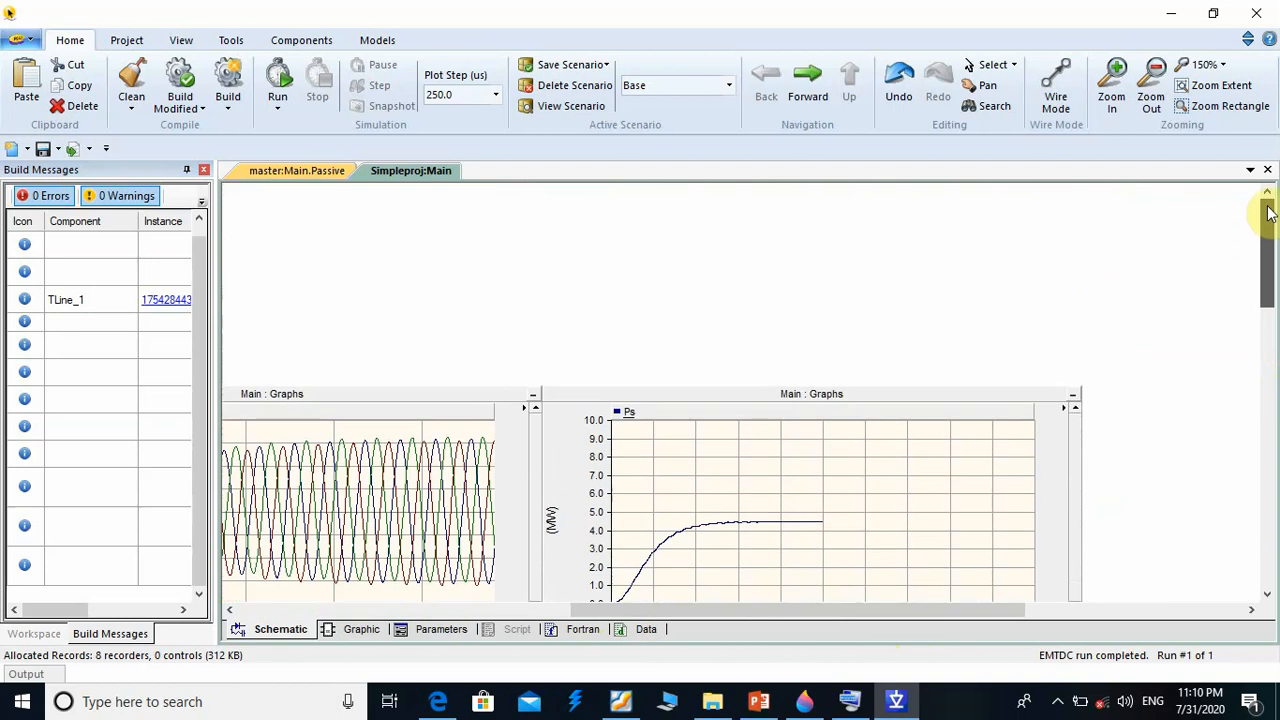
Set the Timed Breaker Logic to 1 breaker operation with an initial state of Open
drag(994, 615, 585, 603)
drag(1271, 240, 1270, 260)
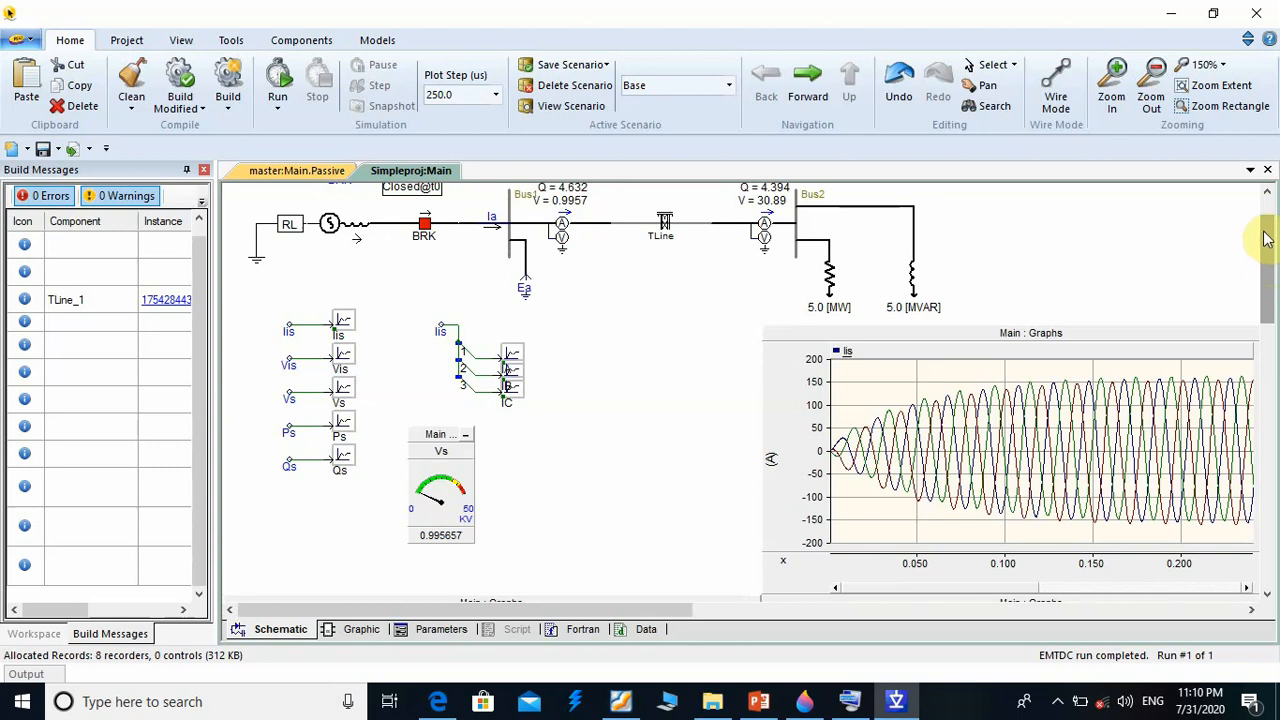
drag(1270, 274, 1268, 250)
double_click(411, 231)
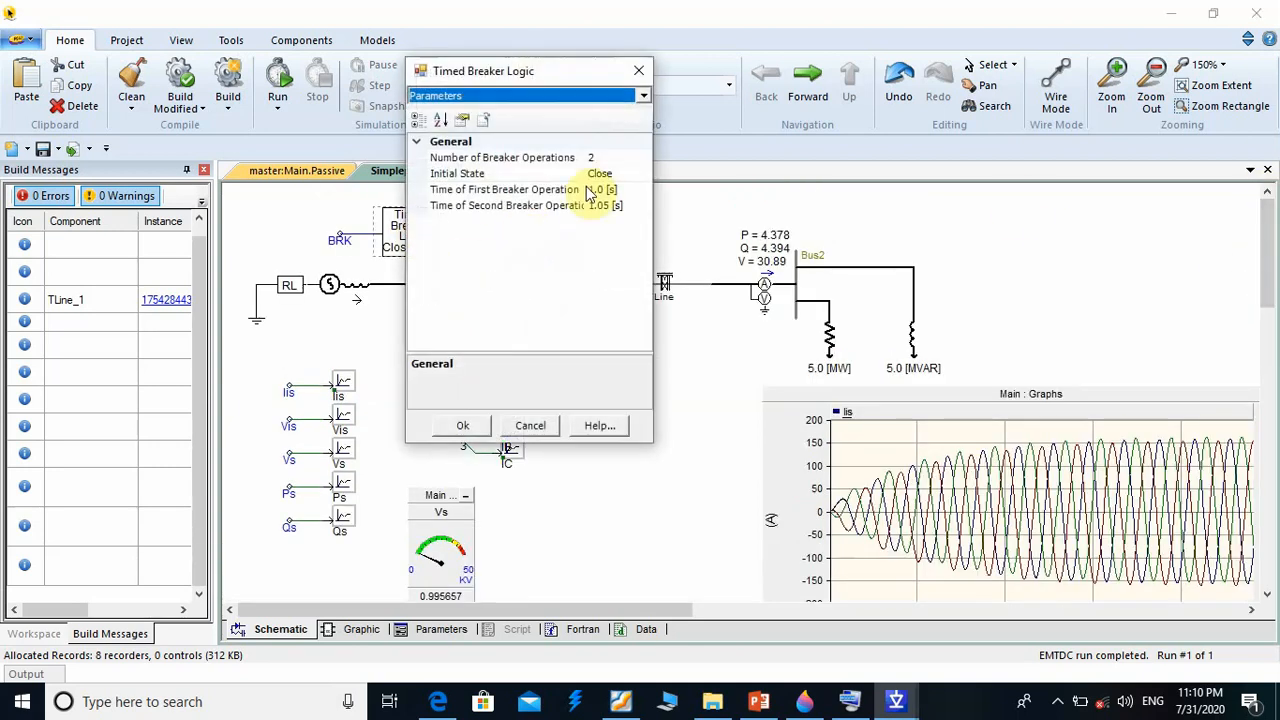
click(636, 158)
click(645, 160)
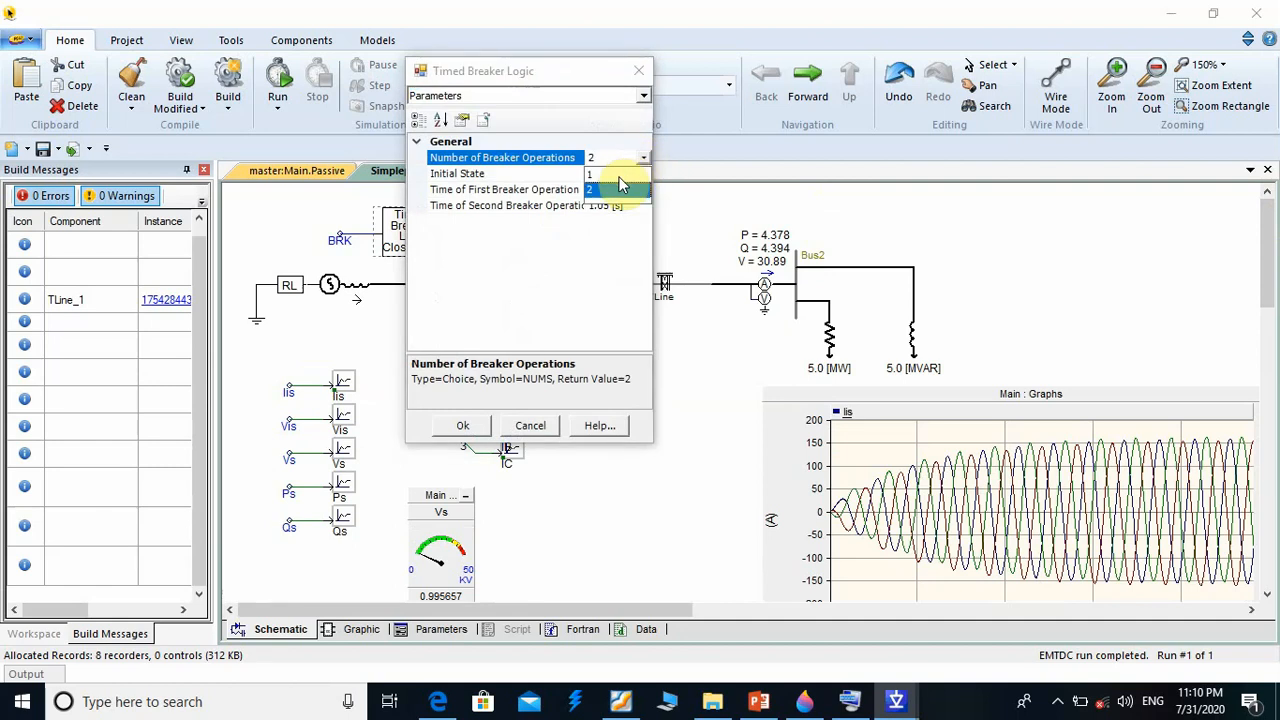
click(620, 180)
click(619, 174)
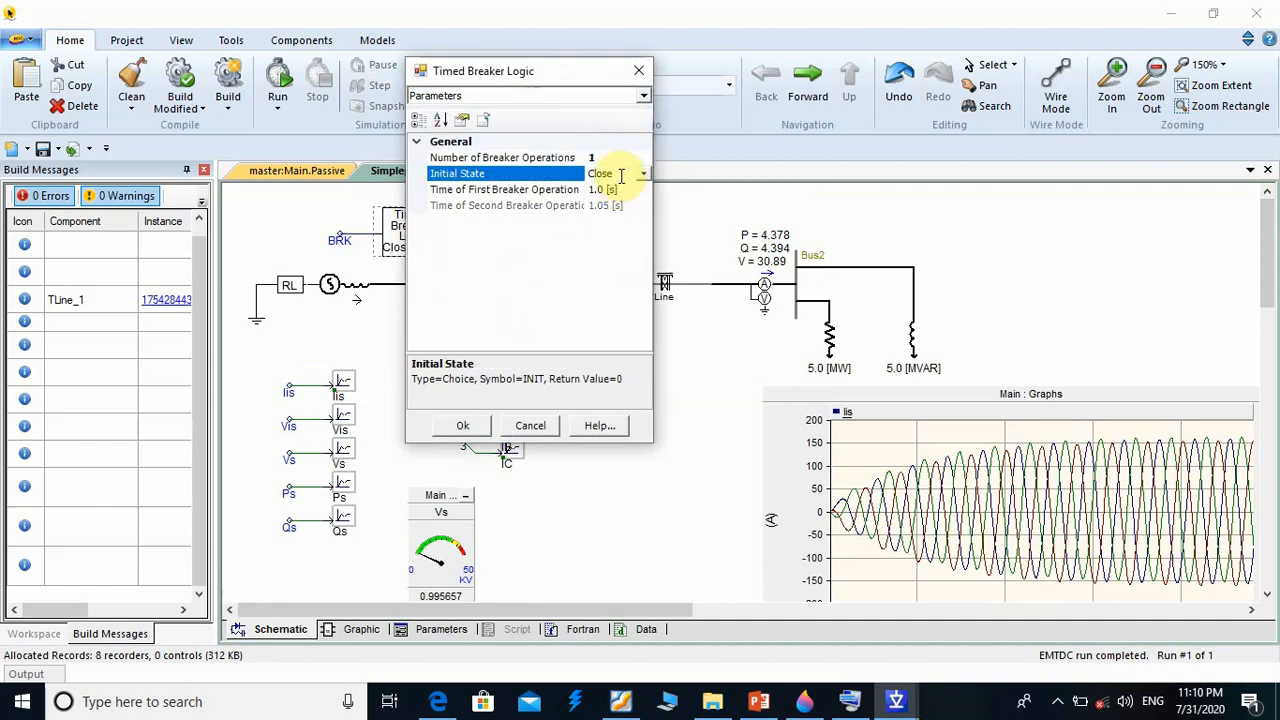
click(644, 174)
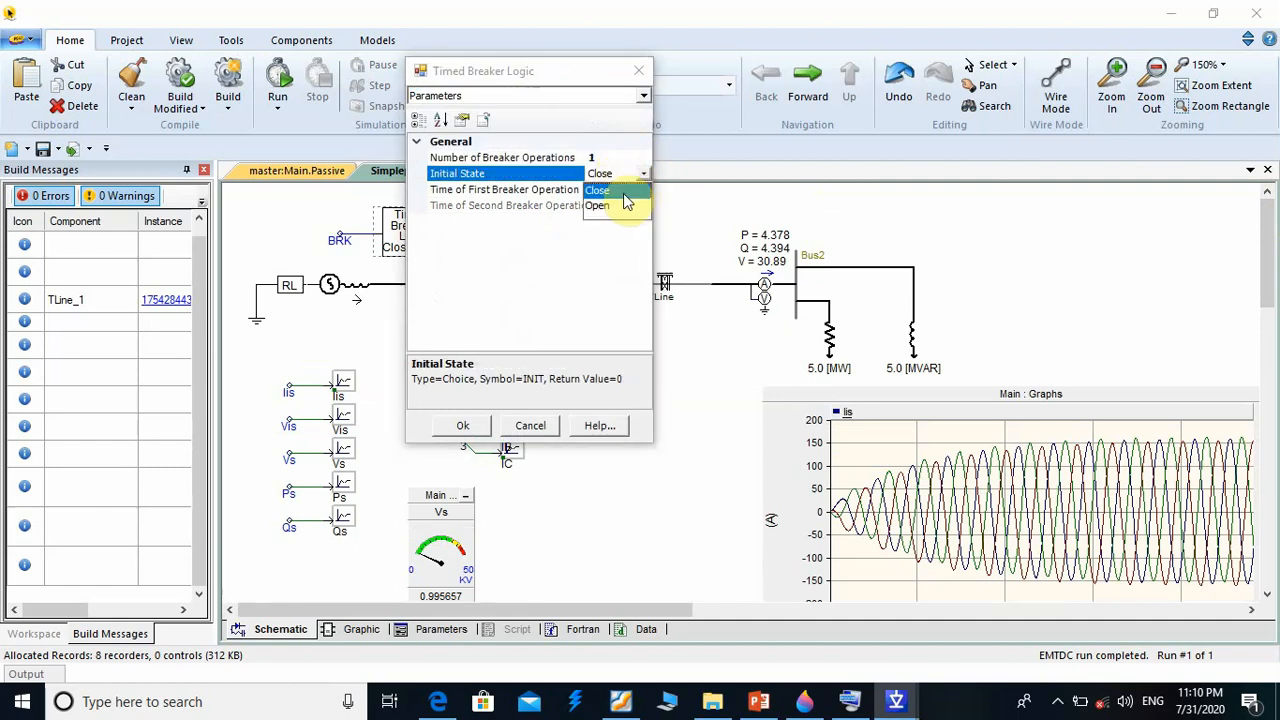
click(620, 205)
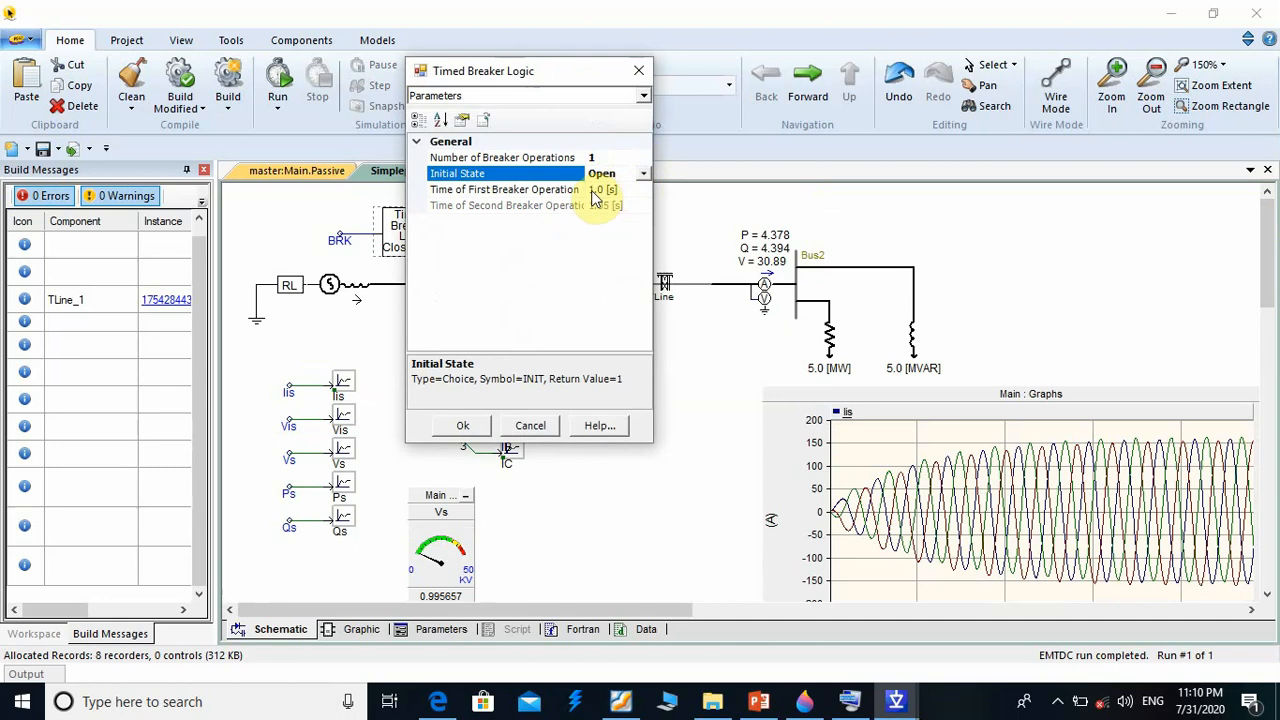
click(468, 426)
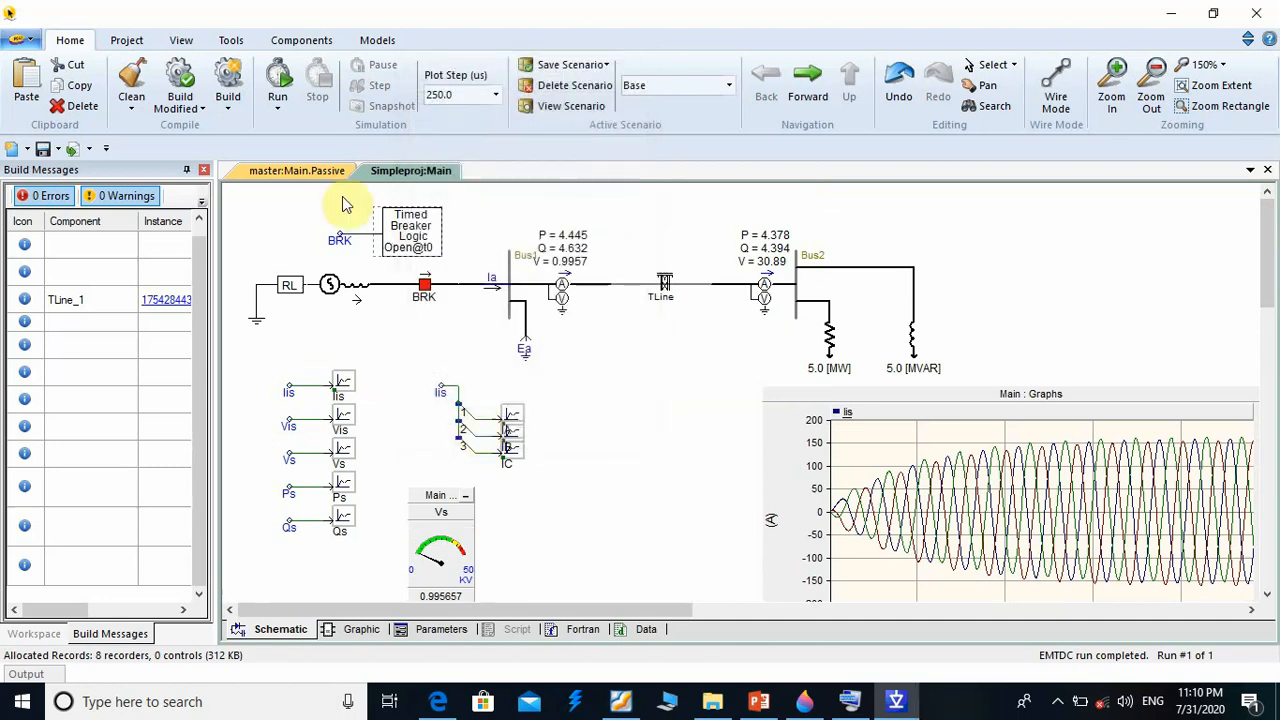
Set the project's duration of run to 2 seconds in the runtime settings
click(130, 40)
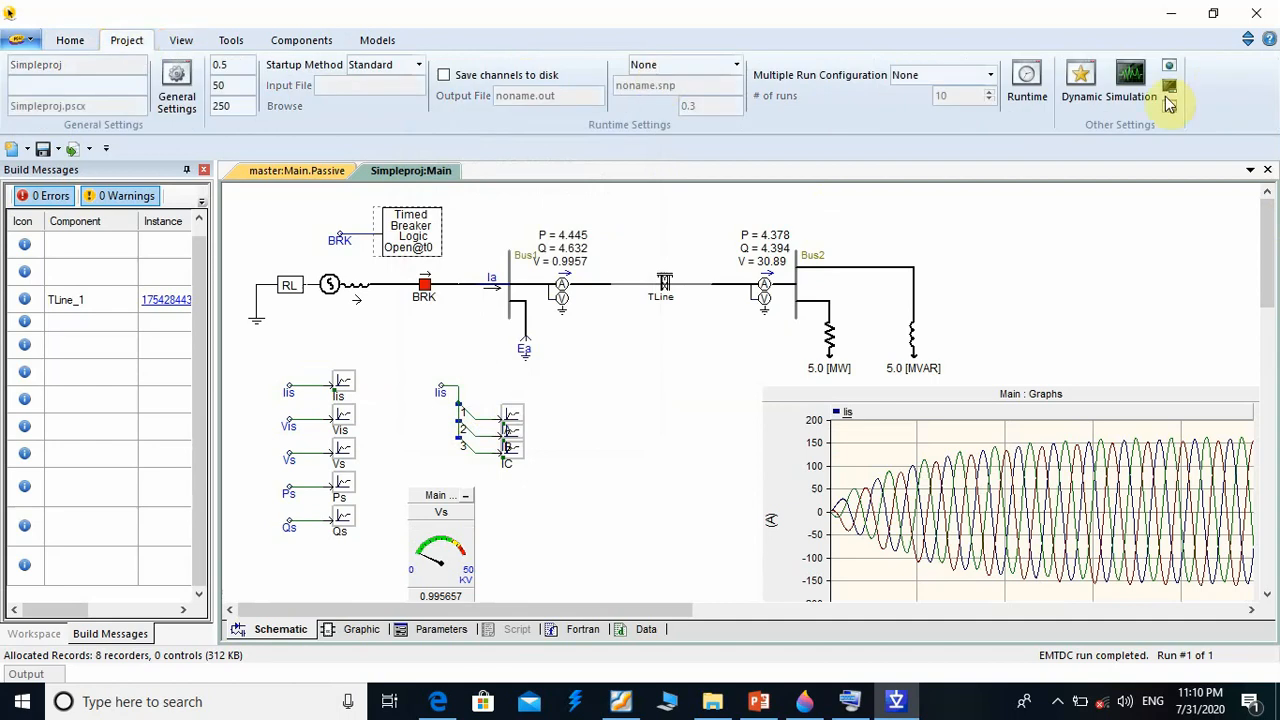
click(1027, 82)
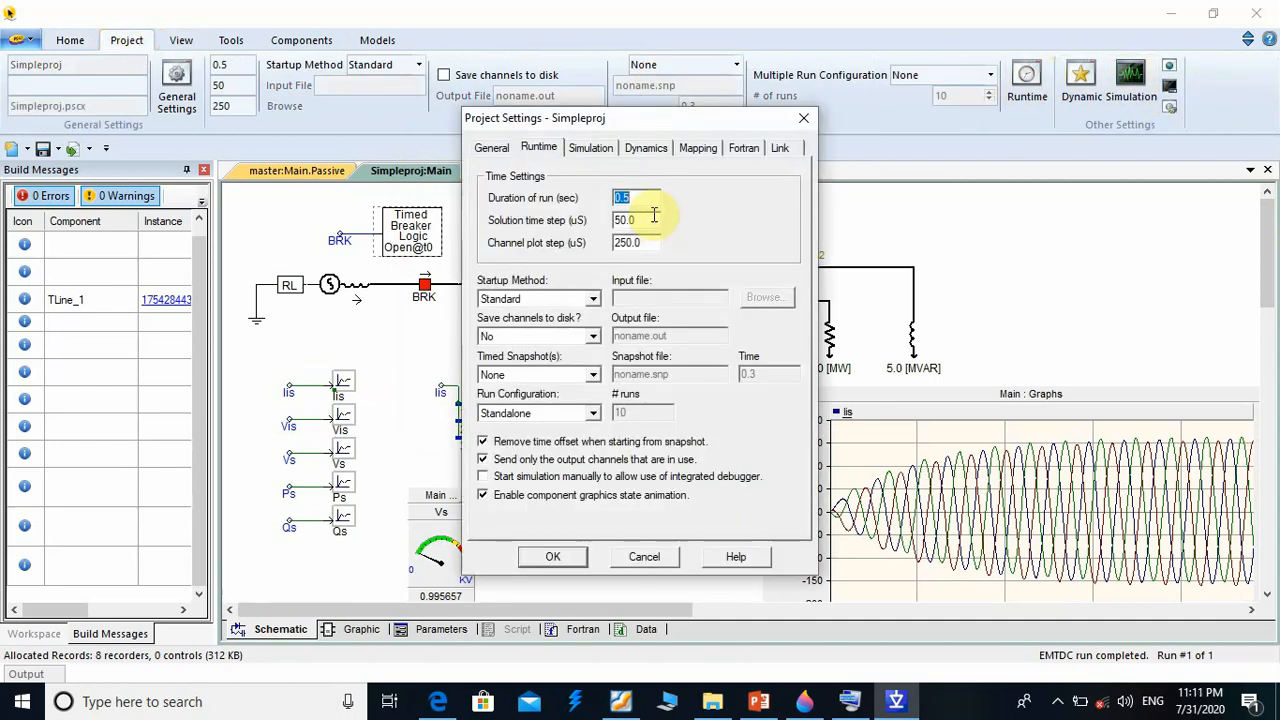
text(2)
key(Return)
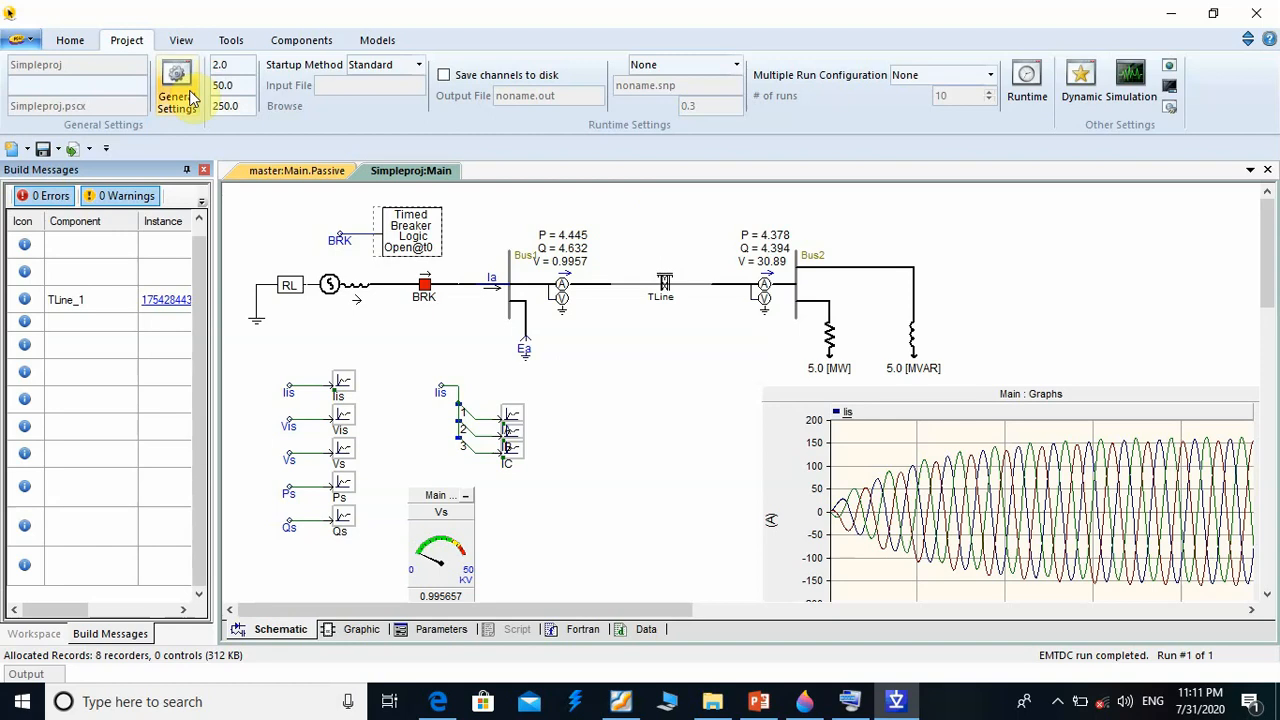
Run the simulation and move the Iis graph's displayed time range to about 0.40 to 1.40 s
click(78, 42)
click(277, 84)
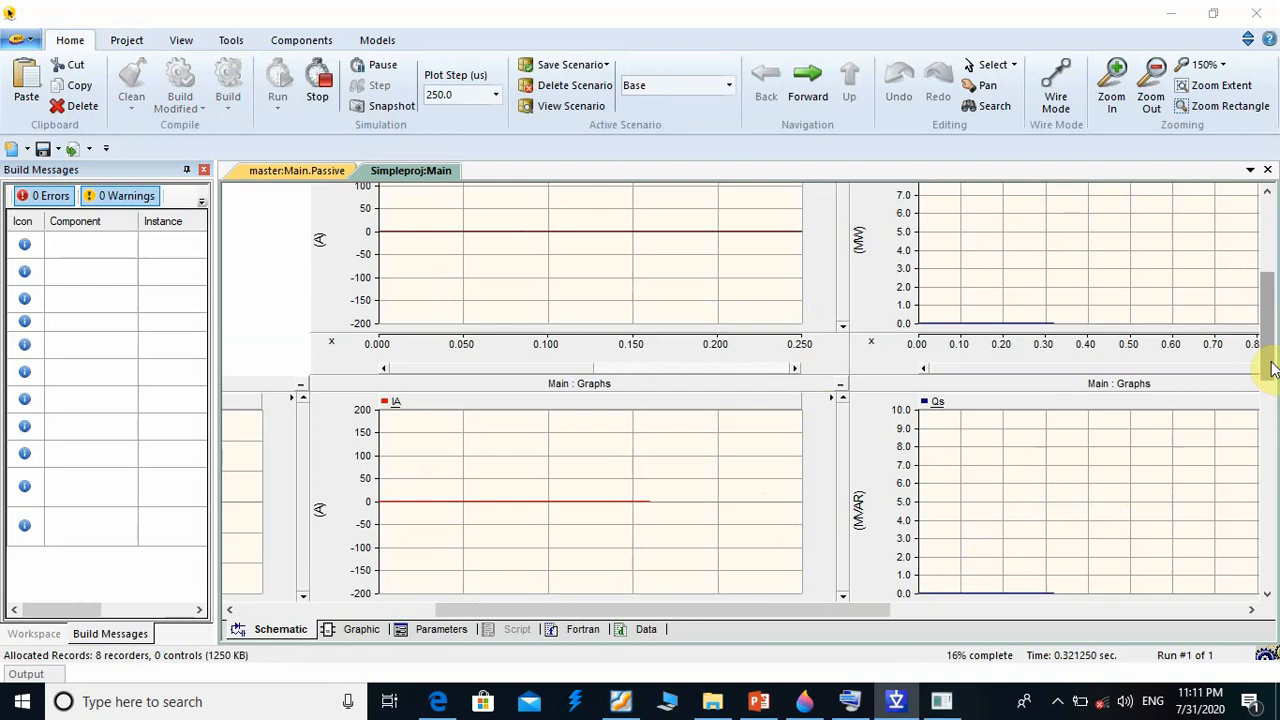
mouse_move(1273, 369)
mouse_down()
mouse_move(1273, 286)
mouse_move(1270, 359)
mouse_up()
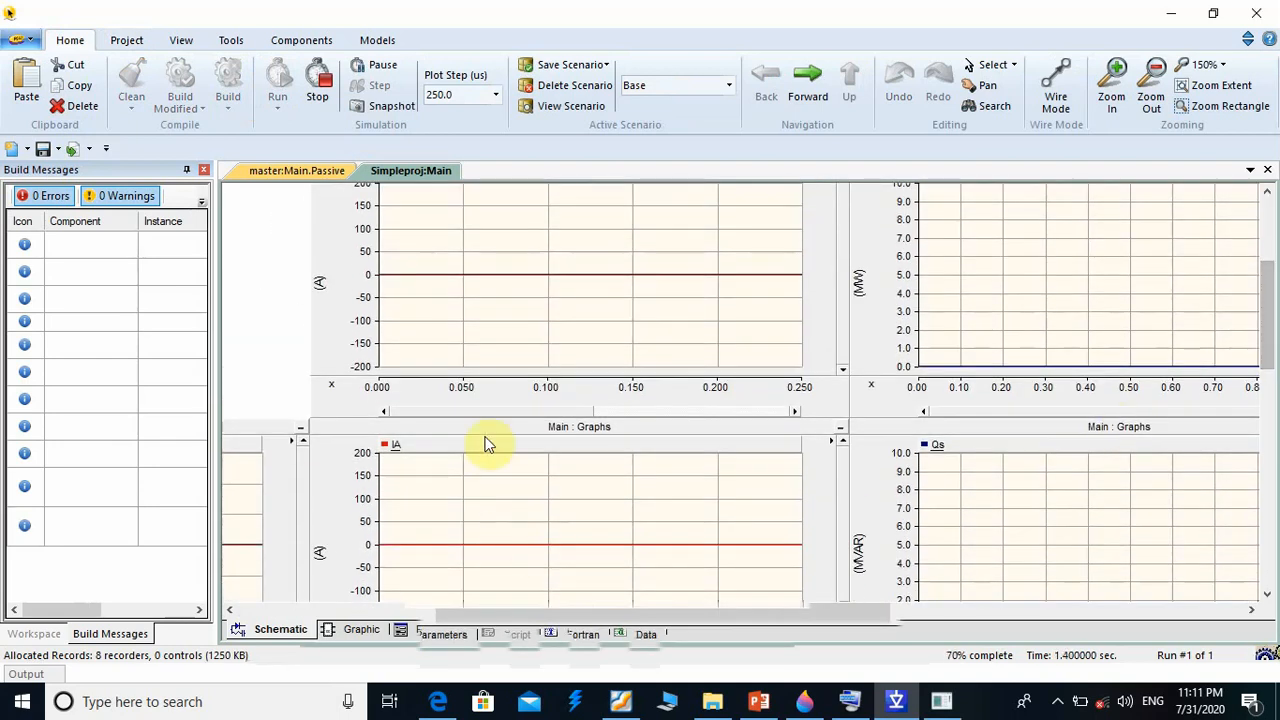
drag(528, 416, 568, 415)
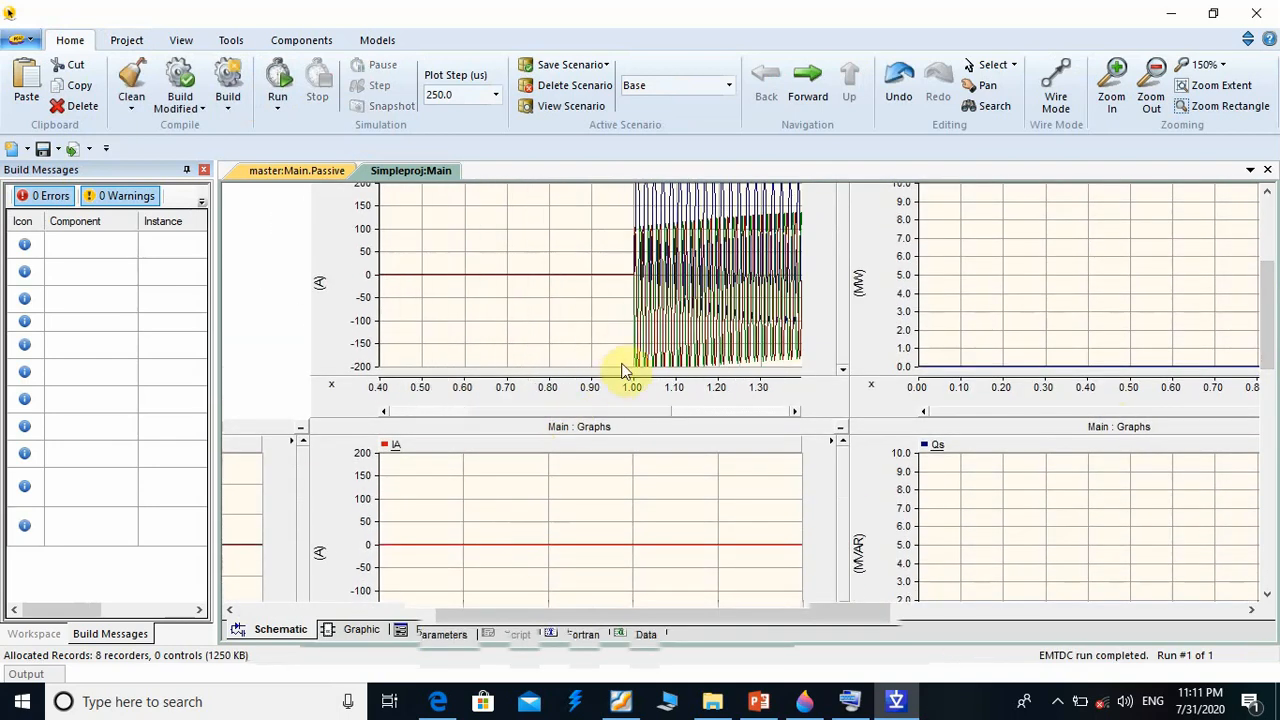
Extend the time axes of the IA, IB and IC graphs to the full 0 to 2.00 s run
drag(1266, 337, 1277, 417)
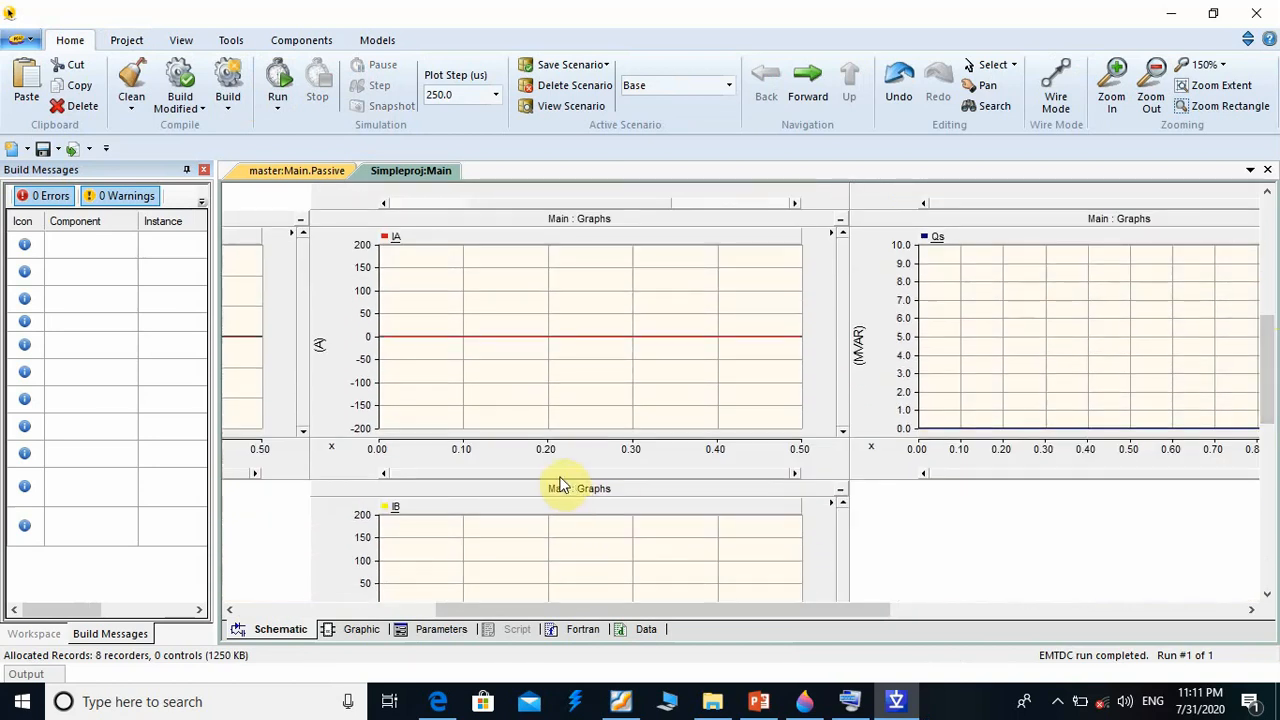
double_click(607, 474)
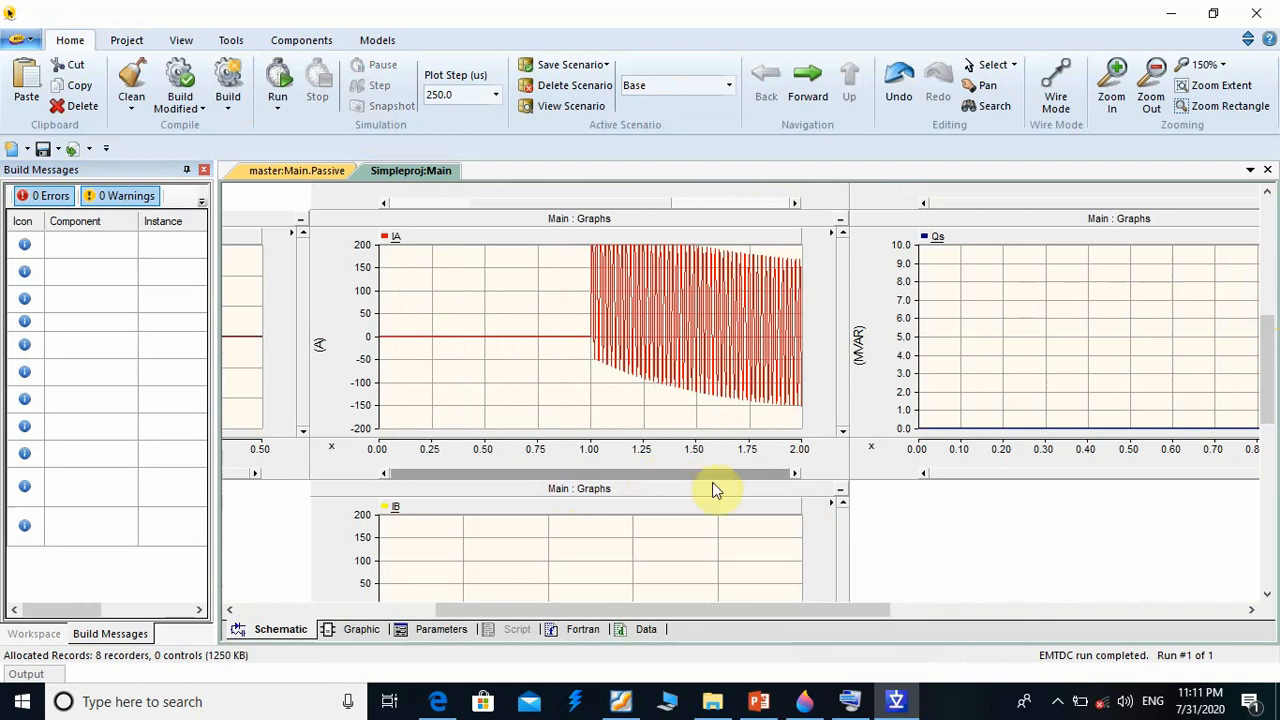
drag(1266, 414, 1268, 466)
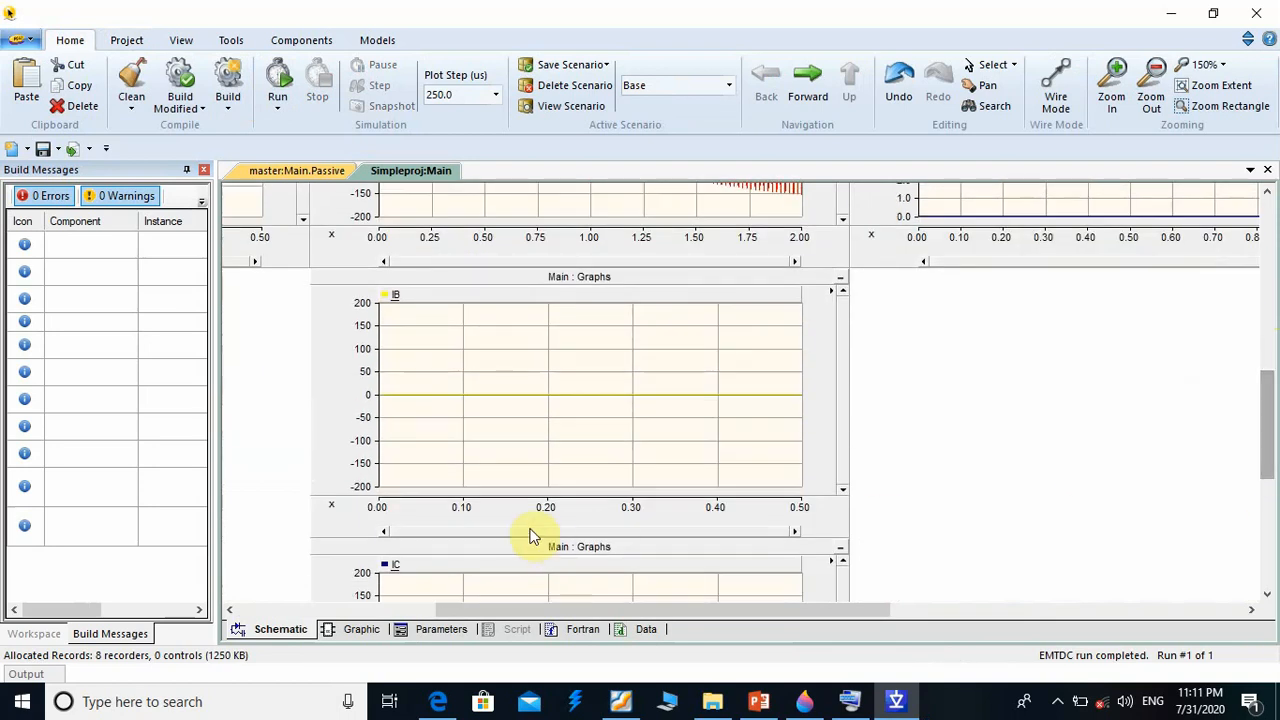
double_click(503, 530)
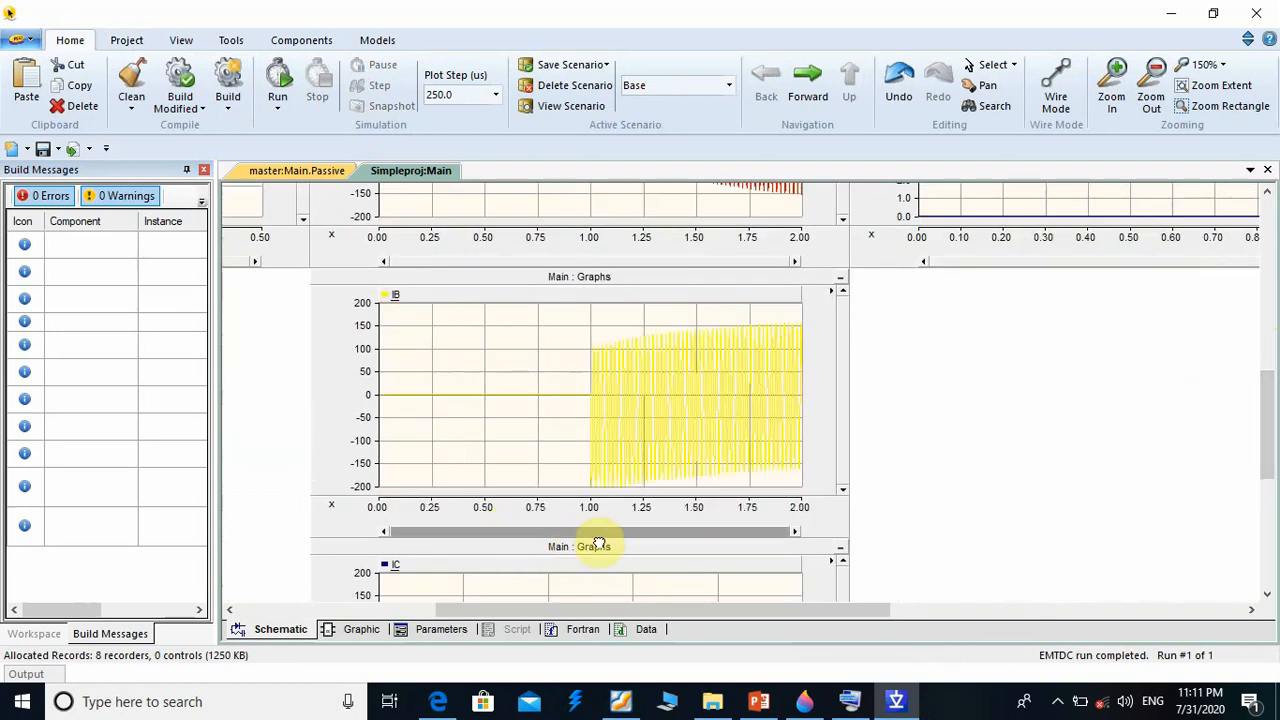
drag(1266, 429, 1255, 530)
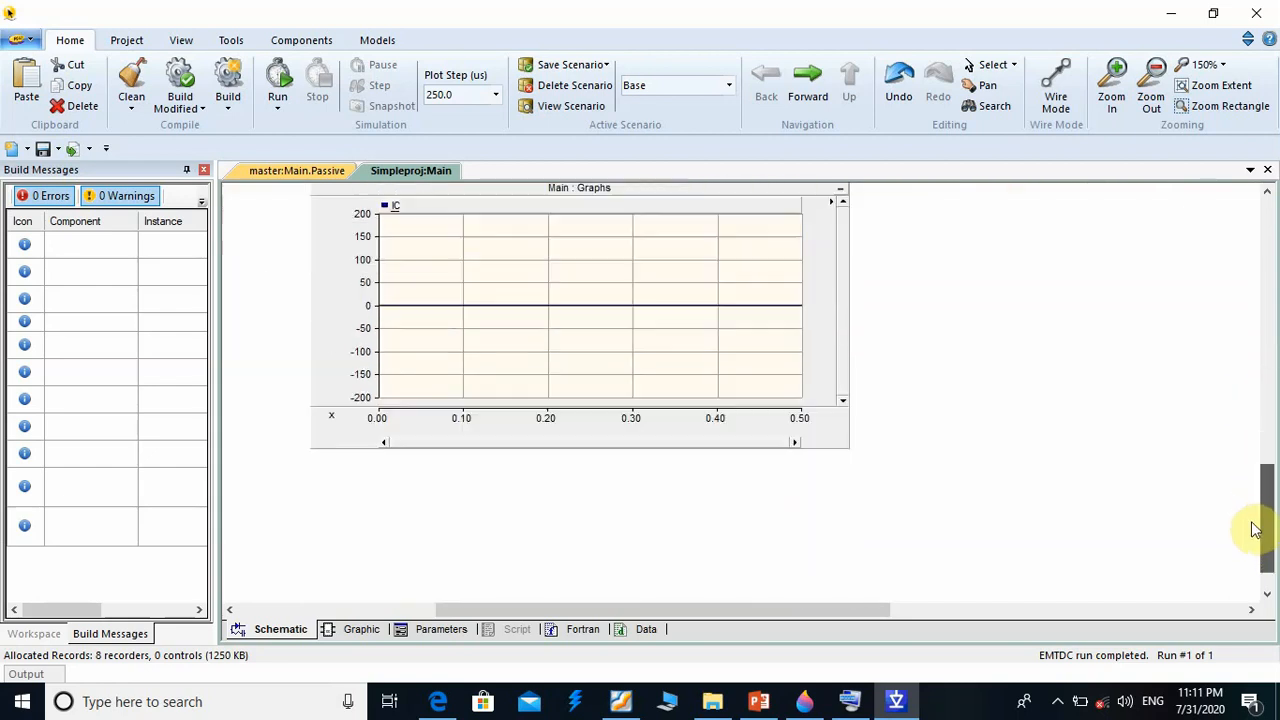
double_click(589, 443)
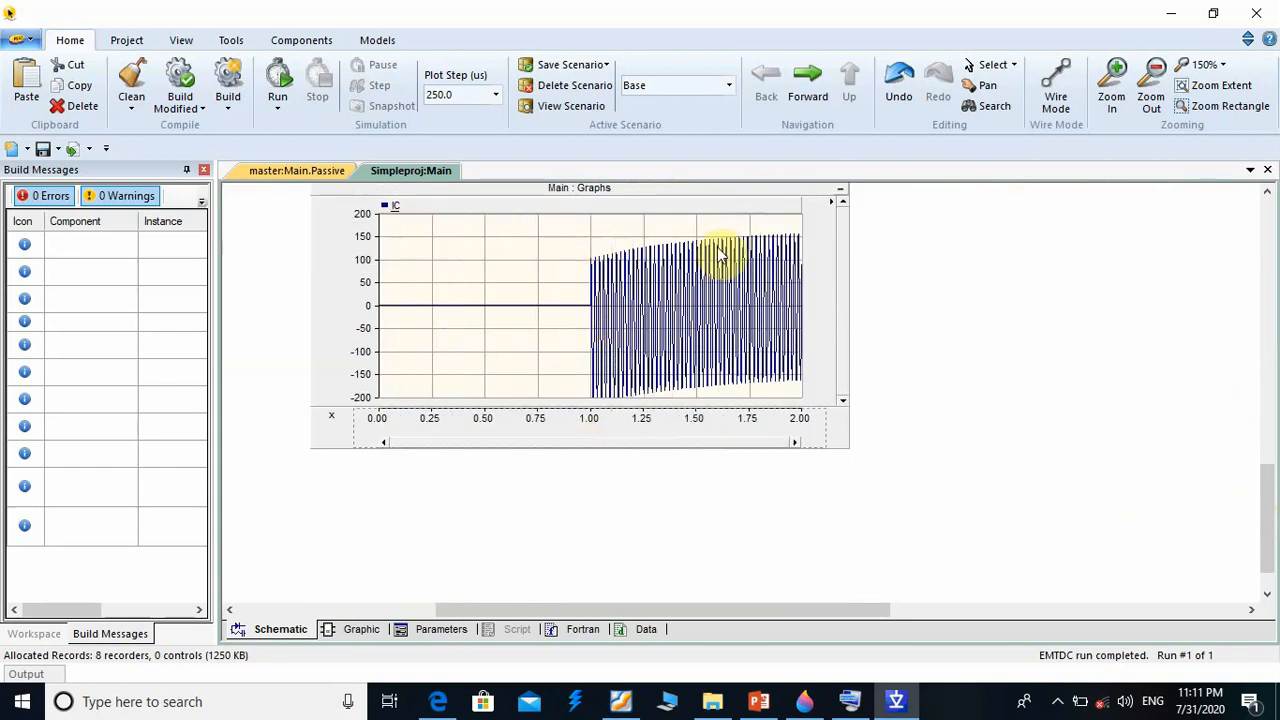
Review the configuration of the multimeters at Bus1 and Bus2, including their base voltages for per unitizing
drag(1271, 510, 1271, 266)
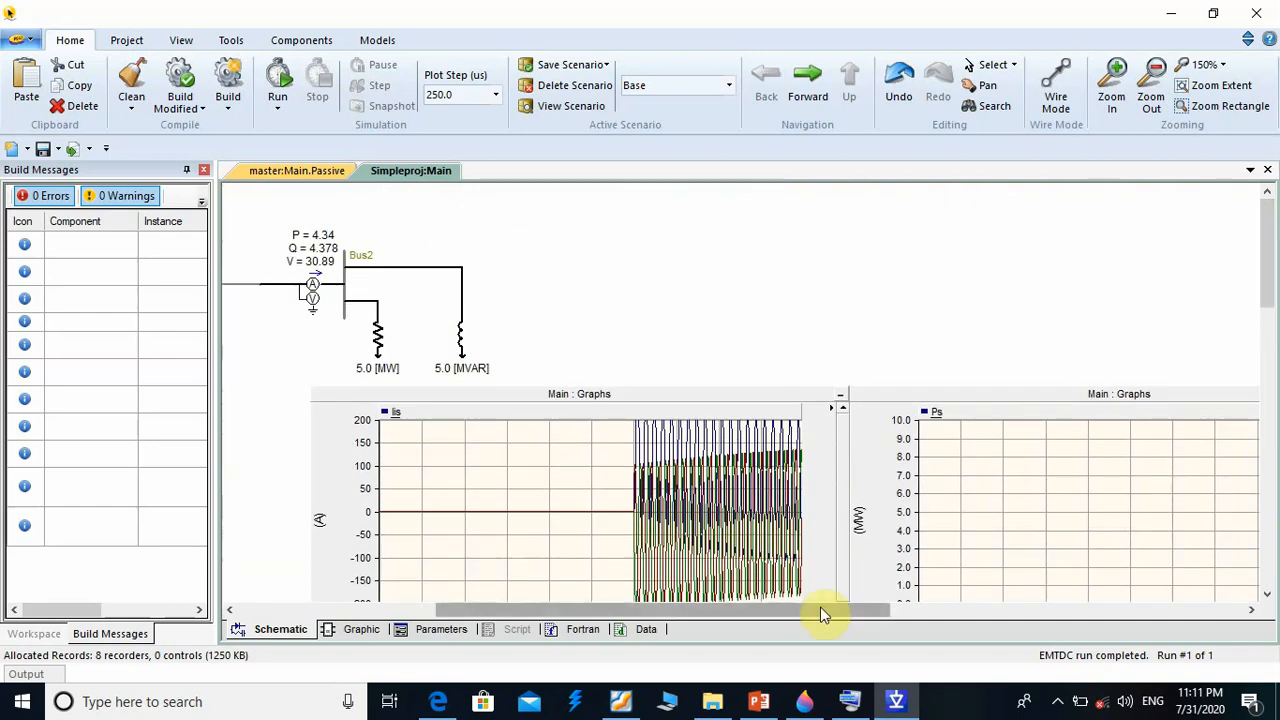
drag(820, 610, 563, 616)
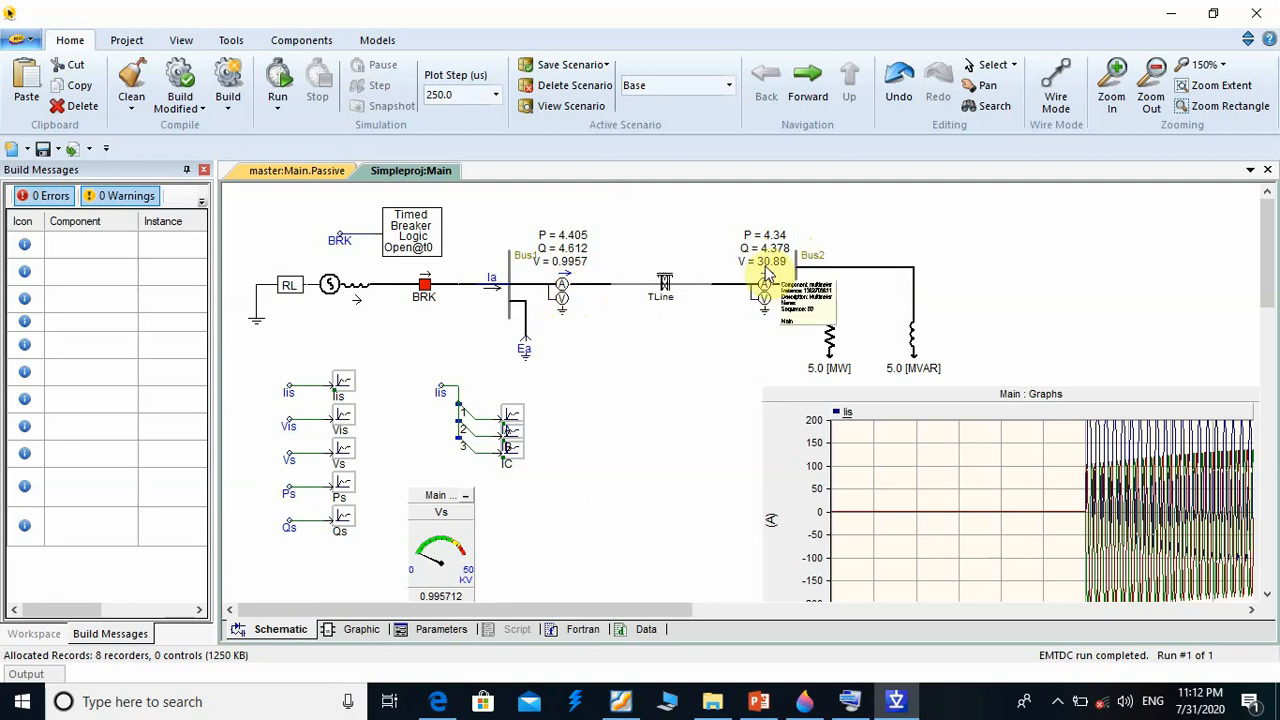
double_click(563, 289)
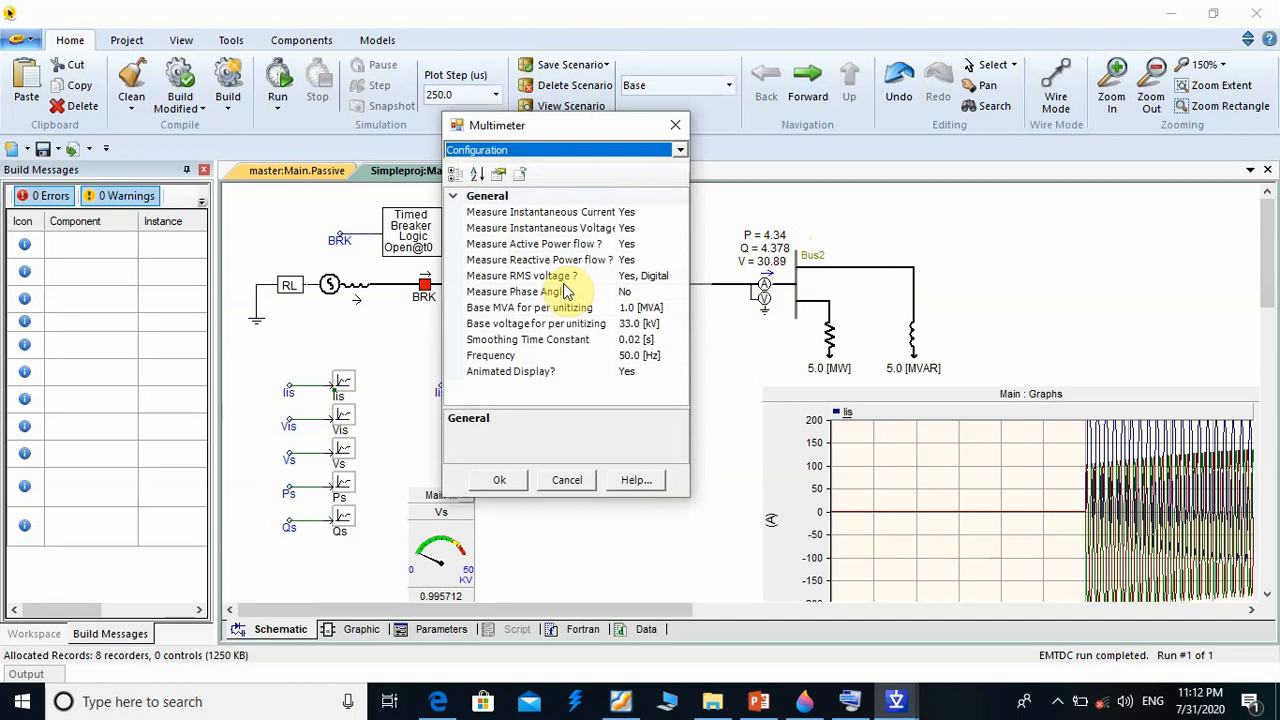
click(519, 481)
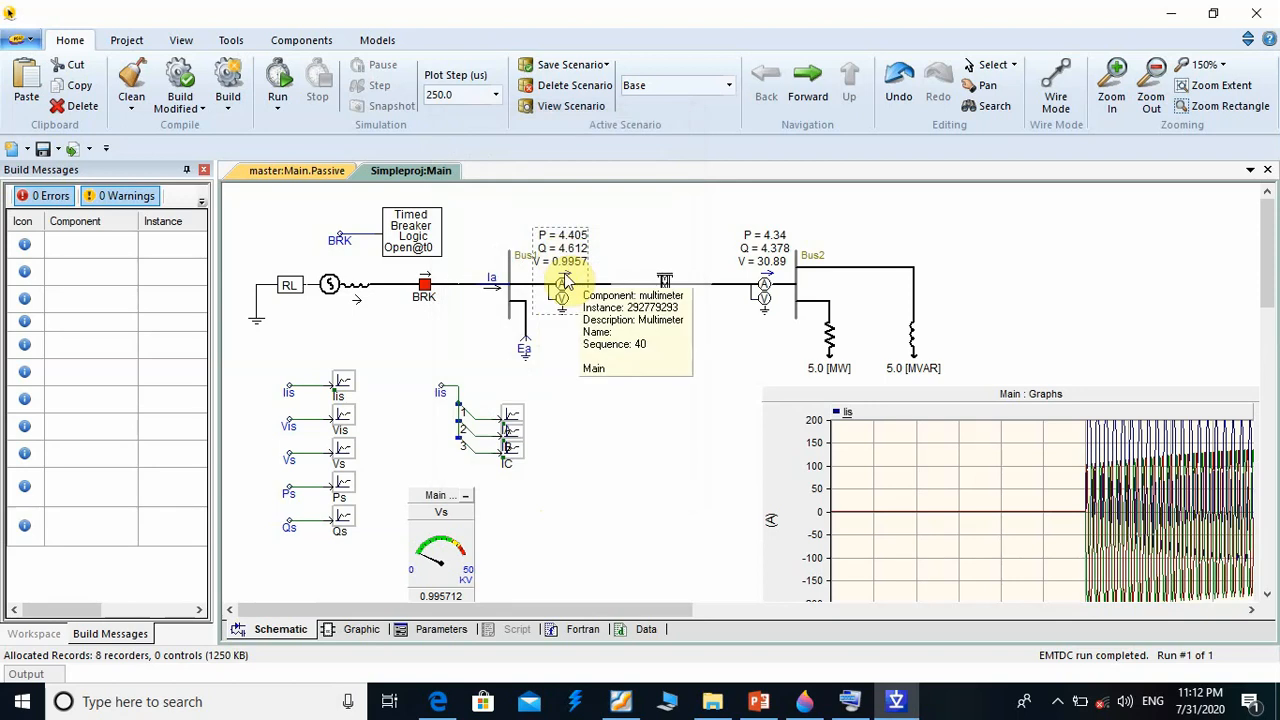
double_click(766, 290)
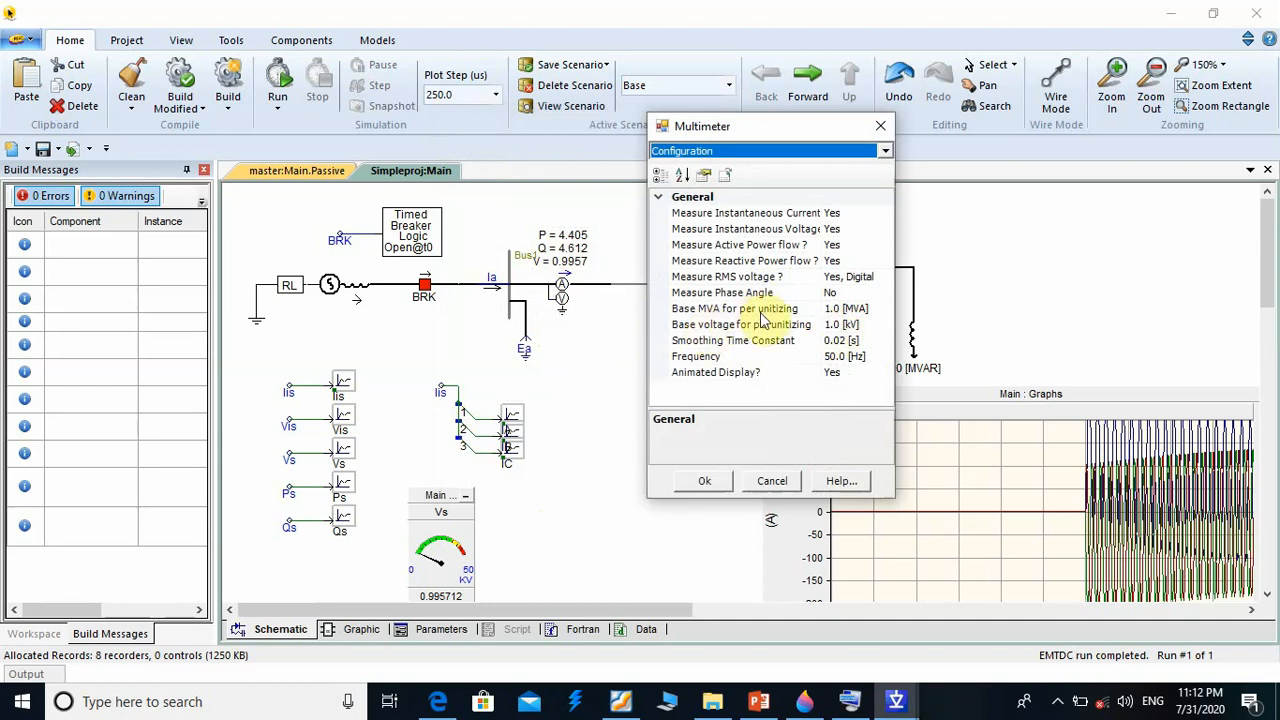
click(704, 481)
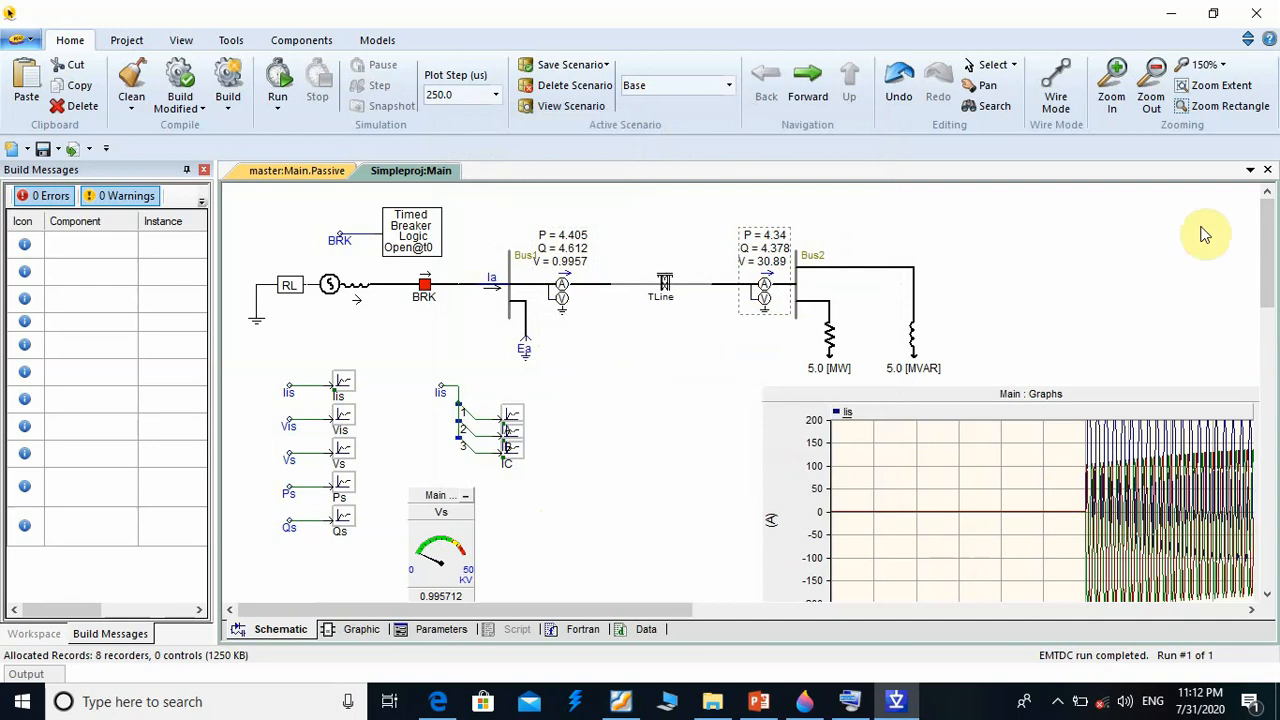
Set the Timed Breaker Logic's time of first breaker operation to 0.5 s
drag(1268, 295, 1240, 243)
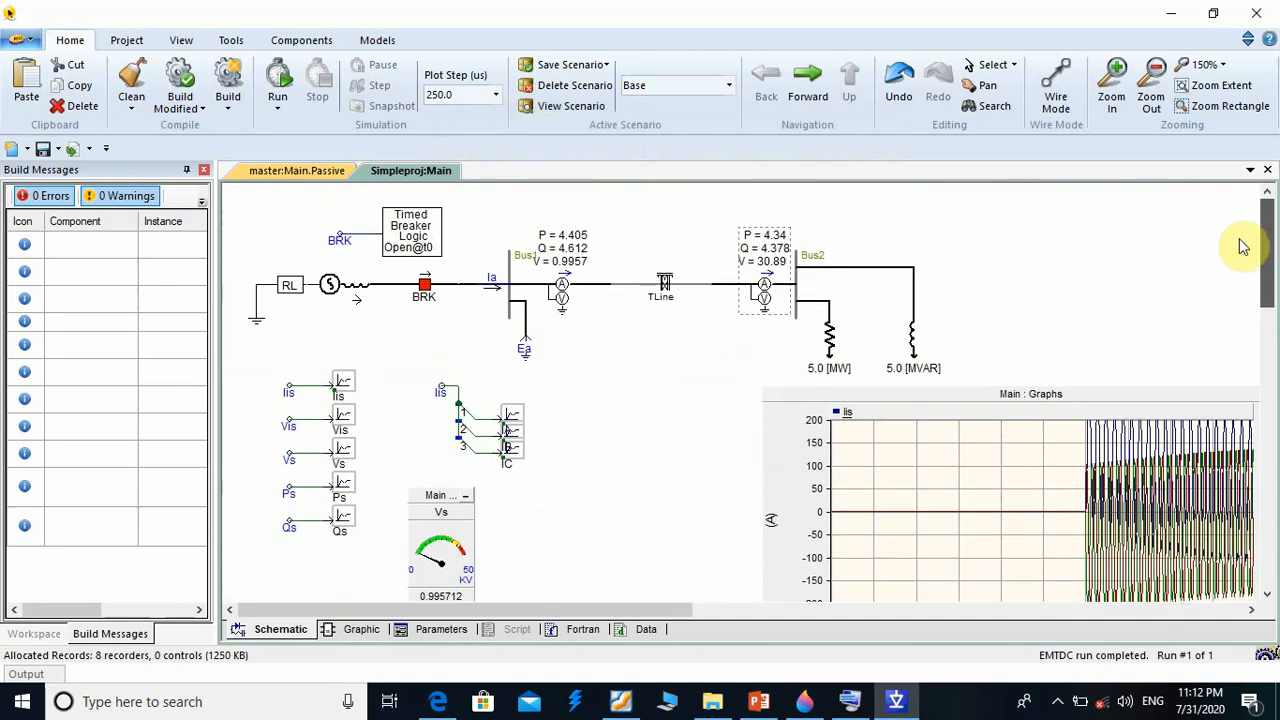
double_click(424, 243)
click(487, 195)
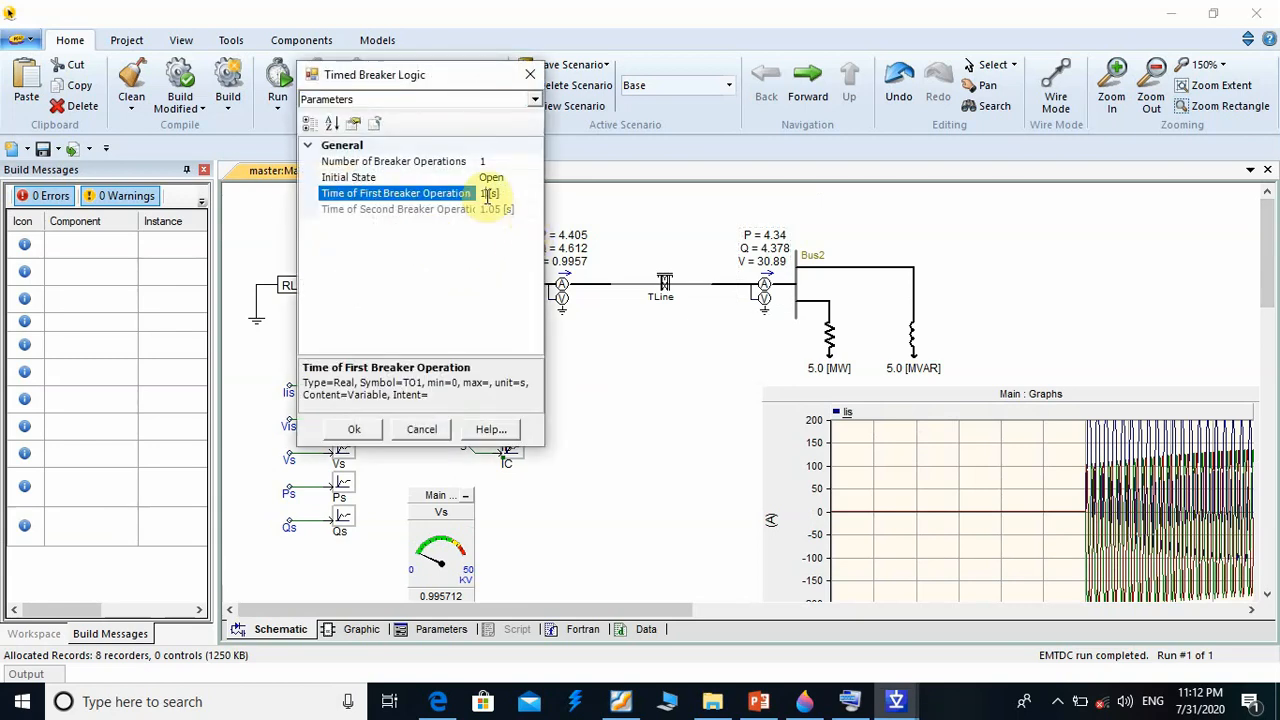
text(0.5)
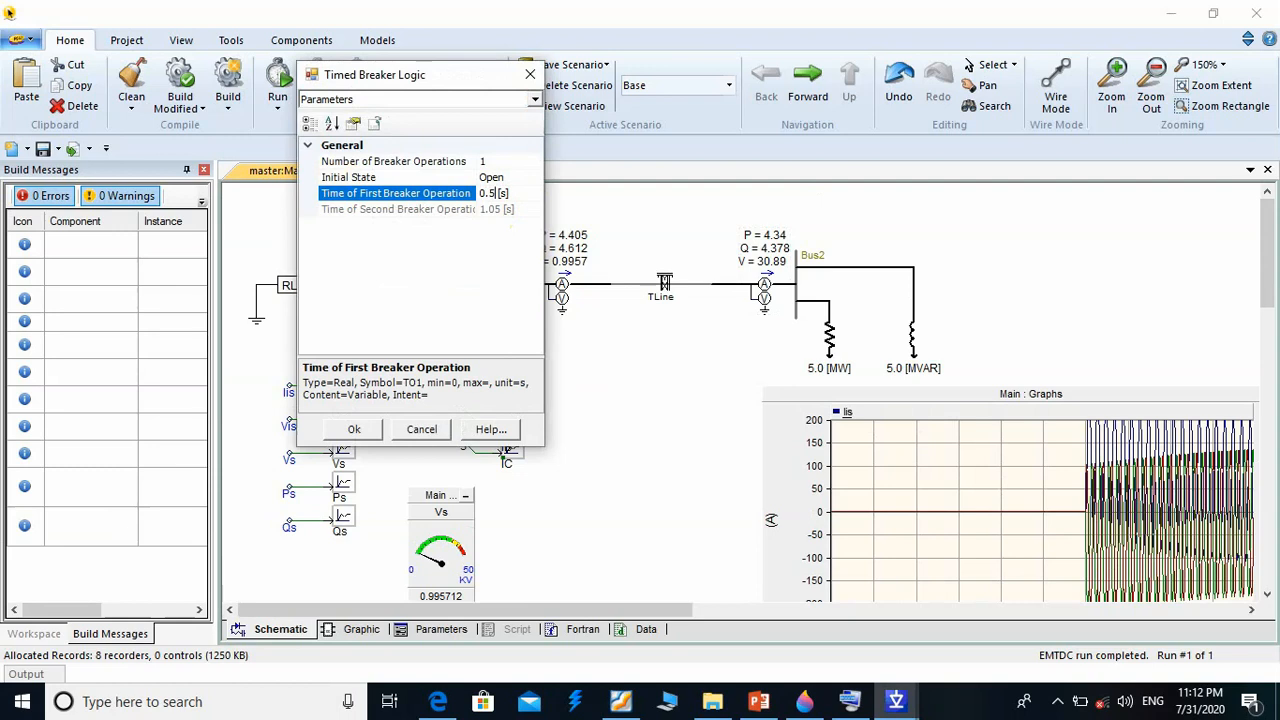
key(Return)
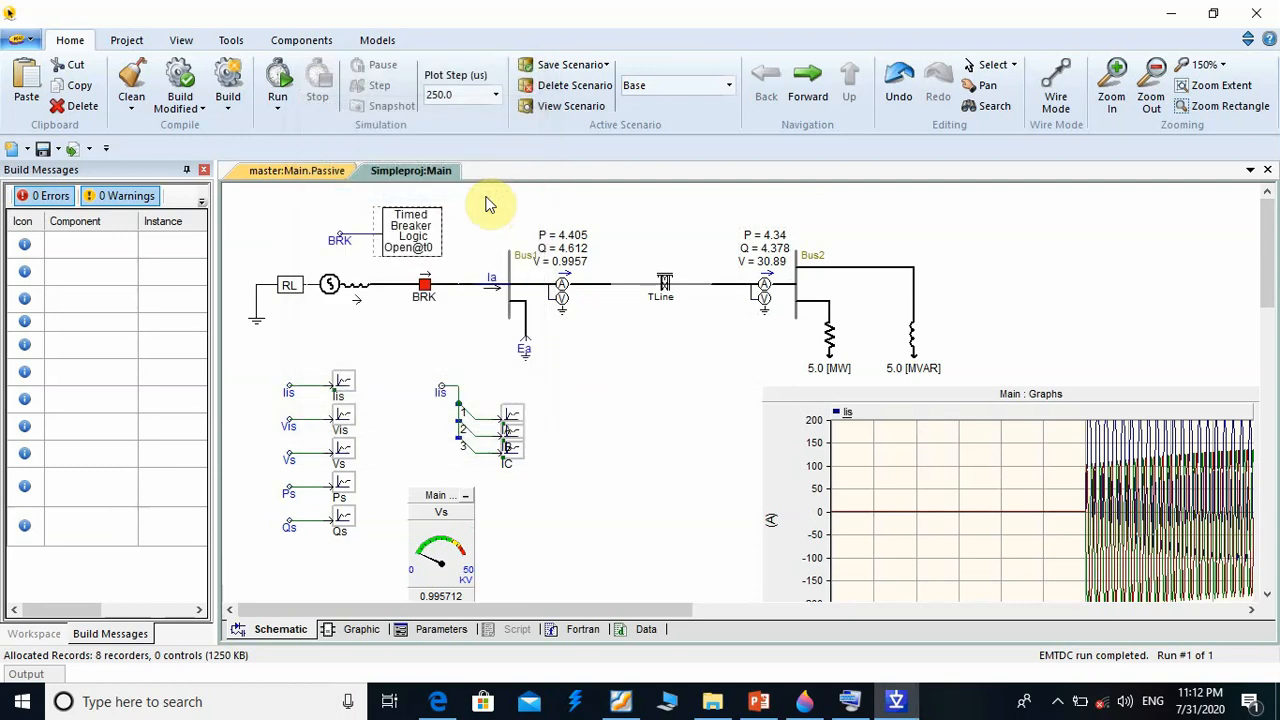
Run the simulation and examine the Iis, IA and IB current graphs around the breaker closing time
click(279, 84)
drag(1265, 348, 1273, 310)
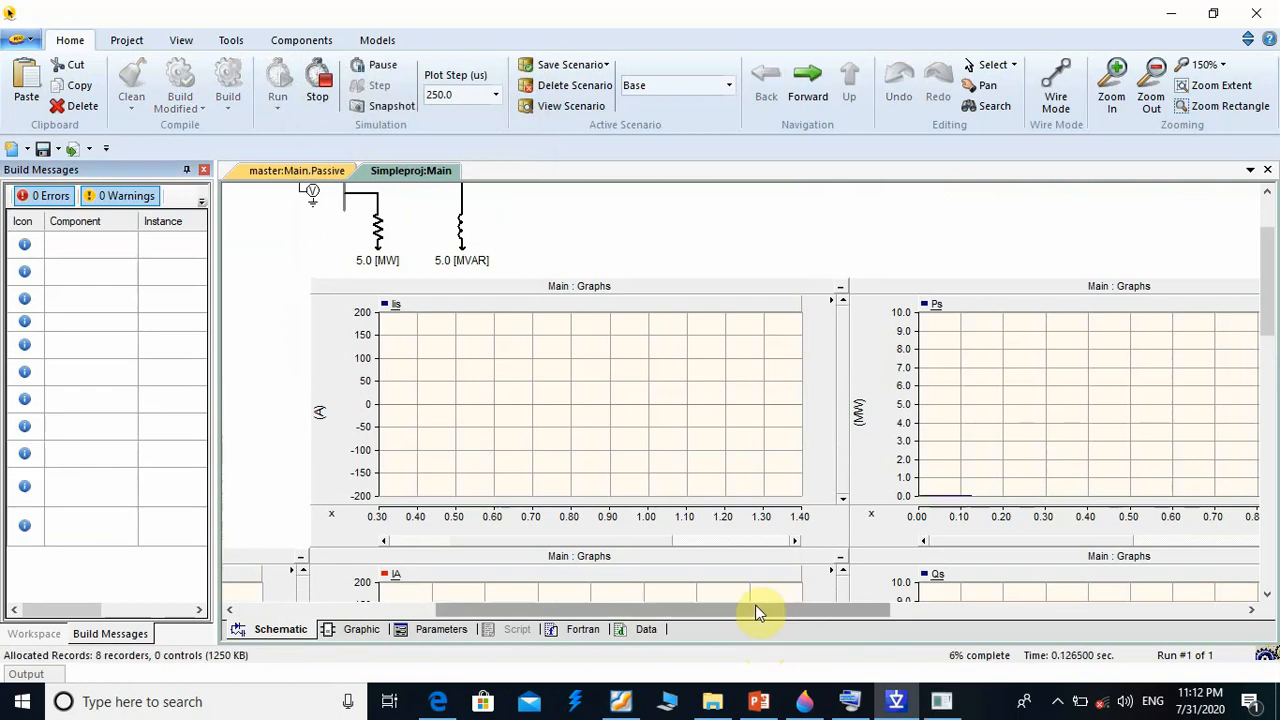
drag(763, 612, 547, 615)
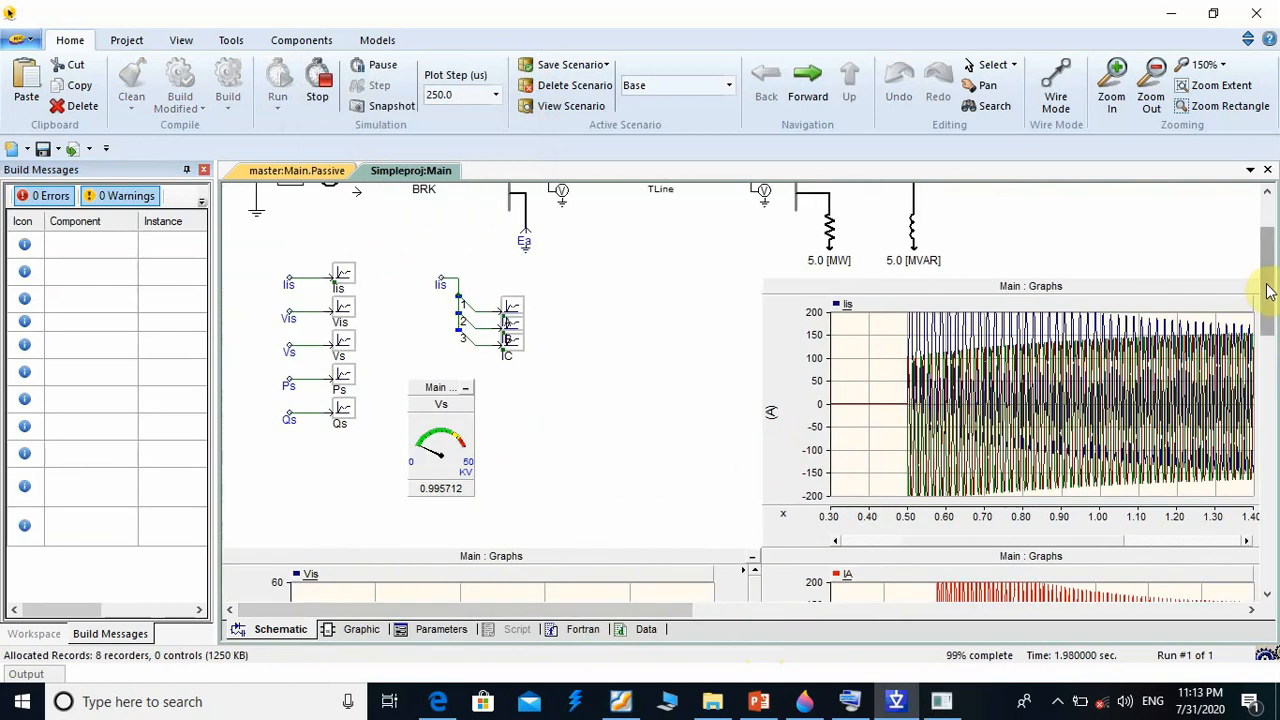
scroll(1270, 248, up, 3)
drag(1270, 248, 1240, 369)
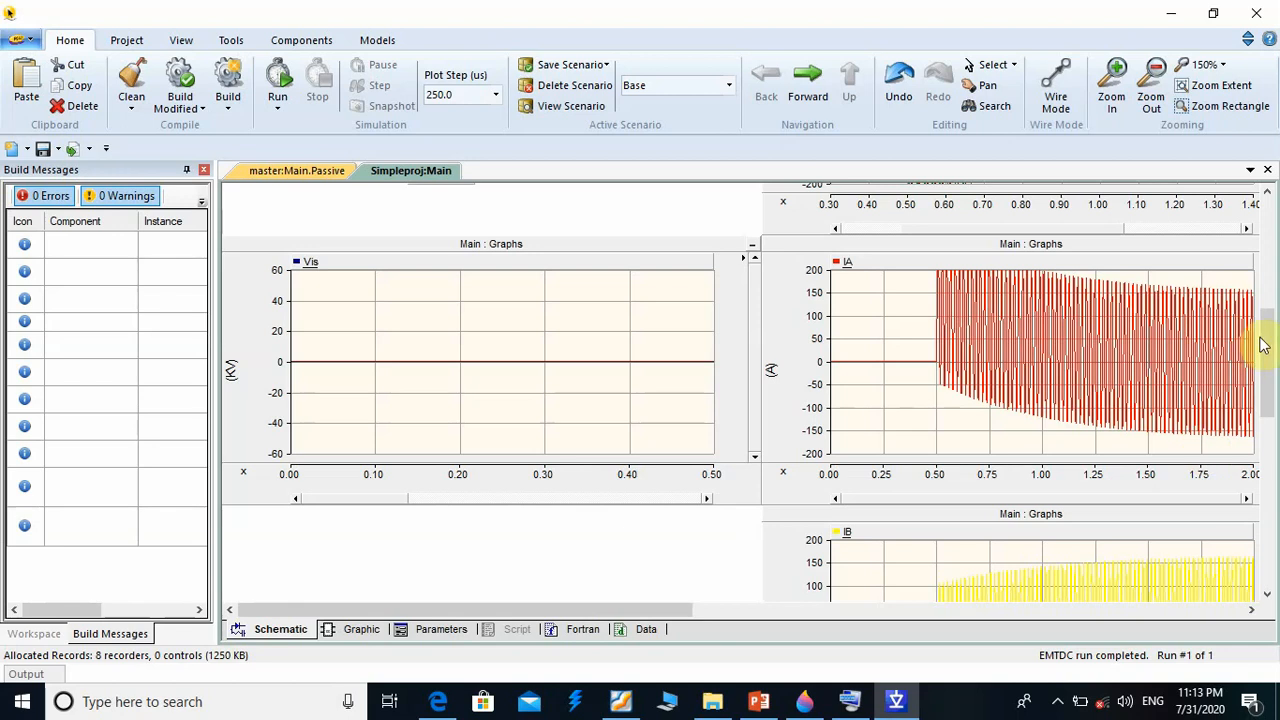
drag(1268, 363, 1268, 375)
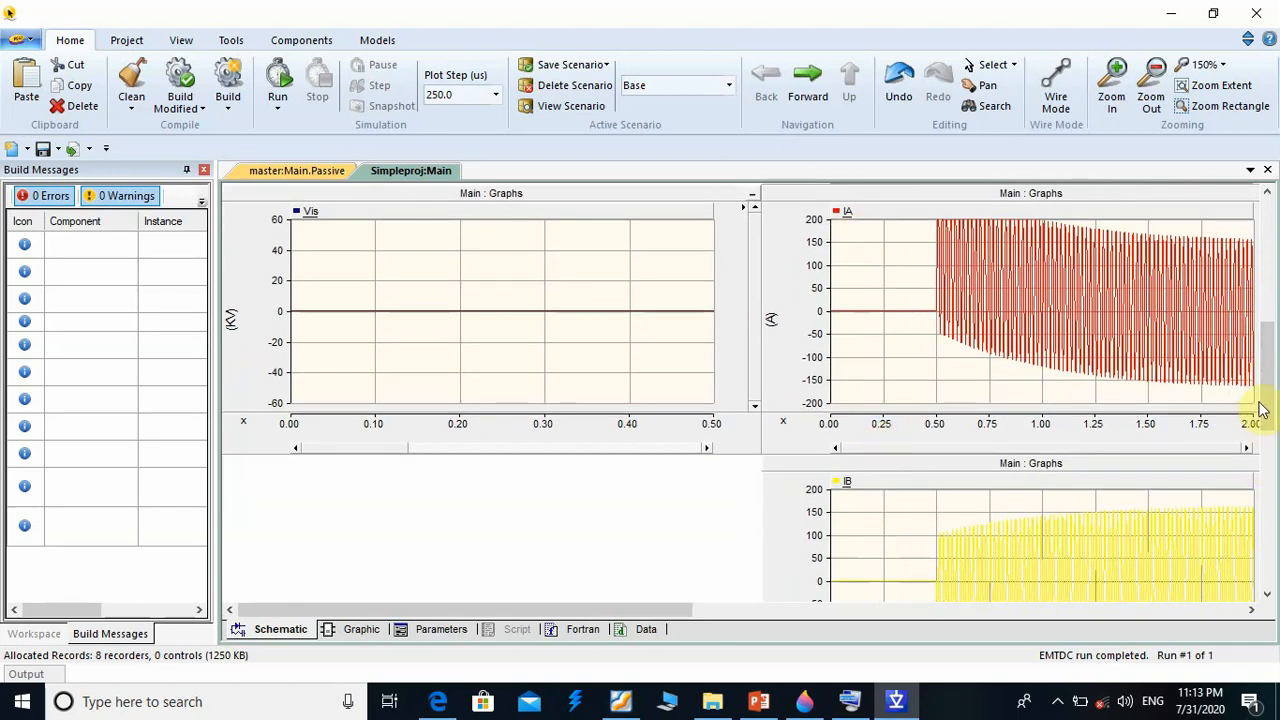
drag(1266, 409, 1264, 380)
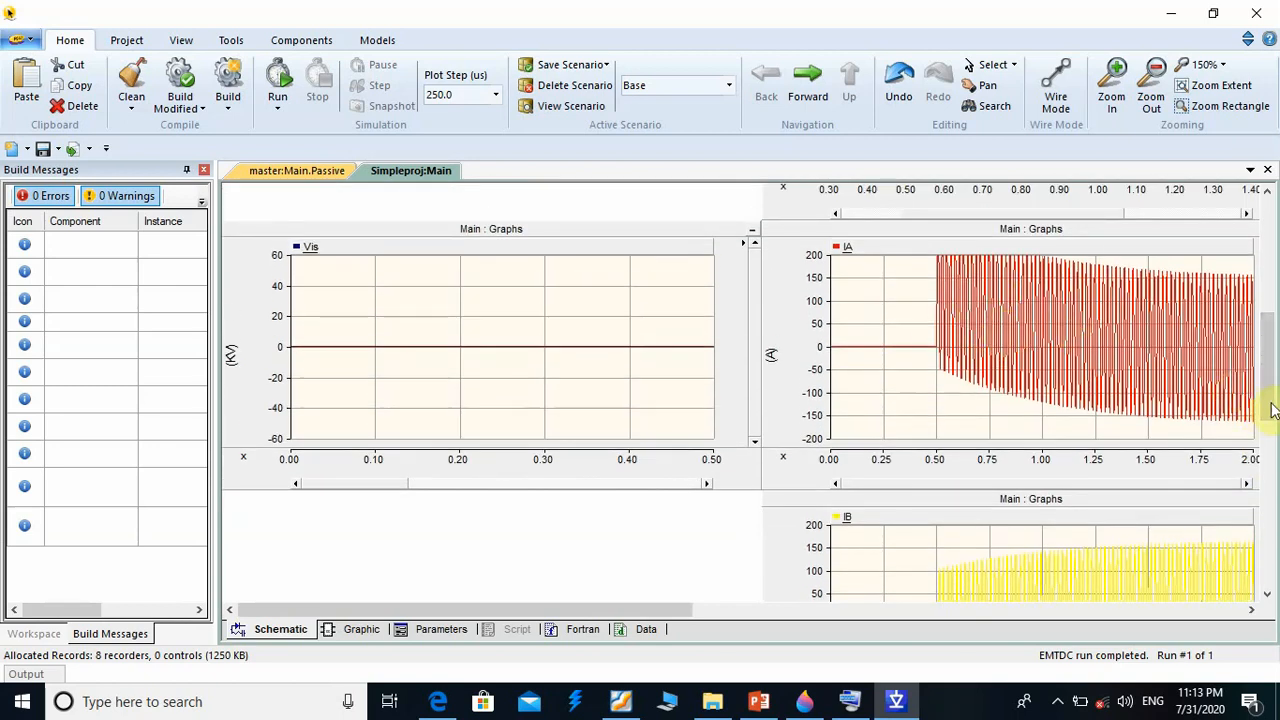
Set the Timed Breaker Logic's initial state to Close and first breaker operation time to 5 s, and run the simulation
drag(1272, 410, 1268, 290)
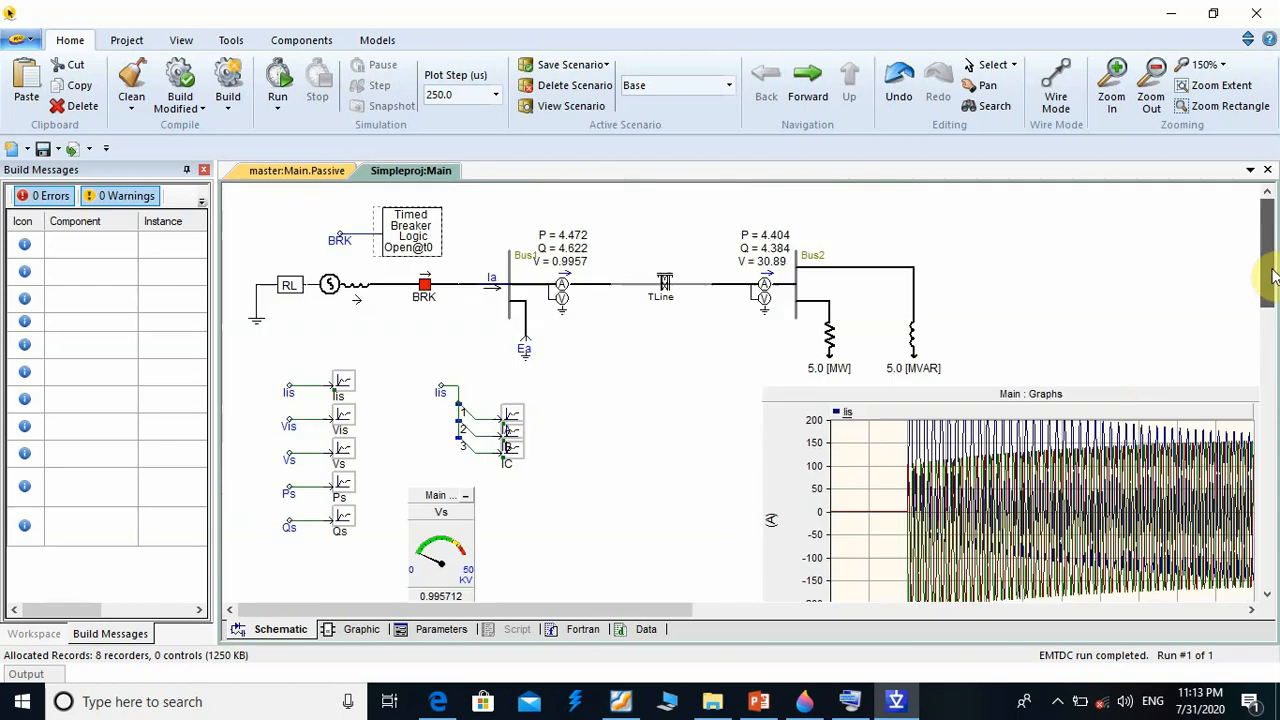
double_click(427, 250)
click(500, 204)
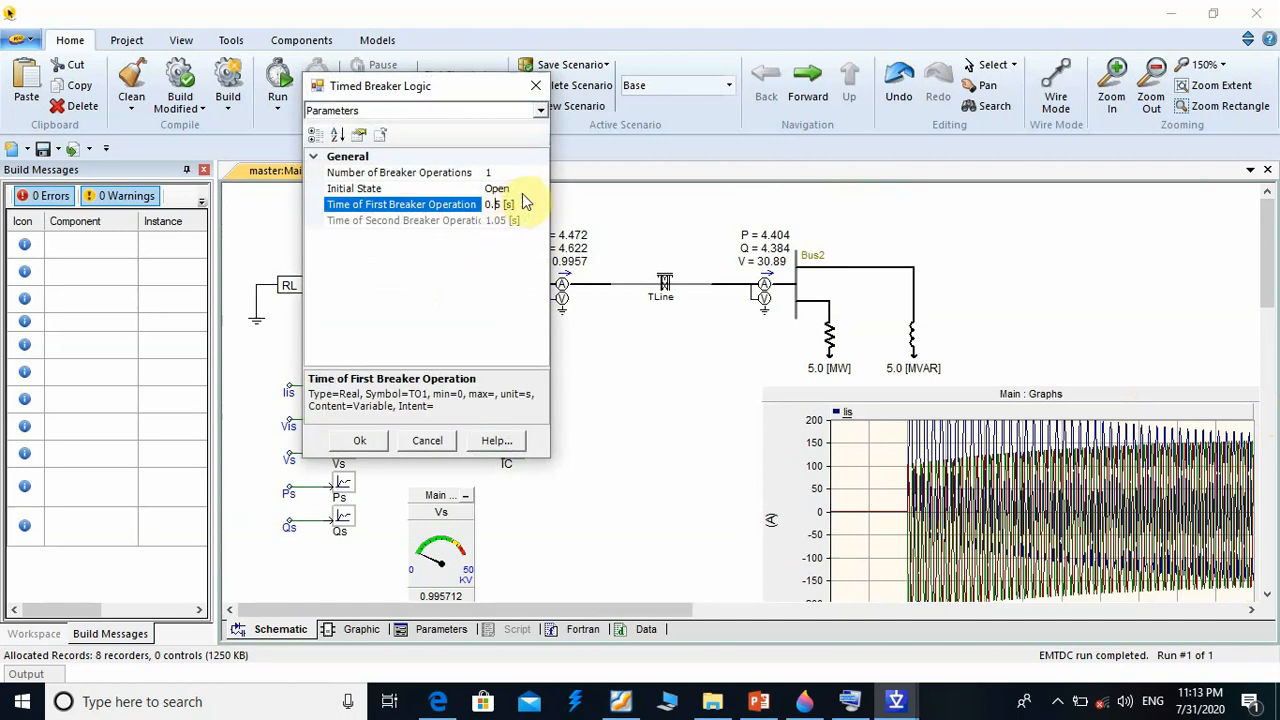
click(542, 190)
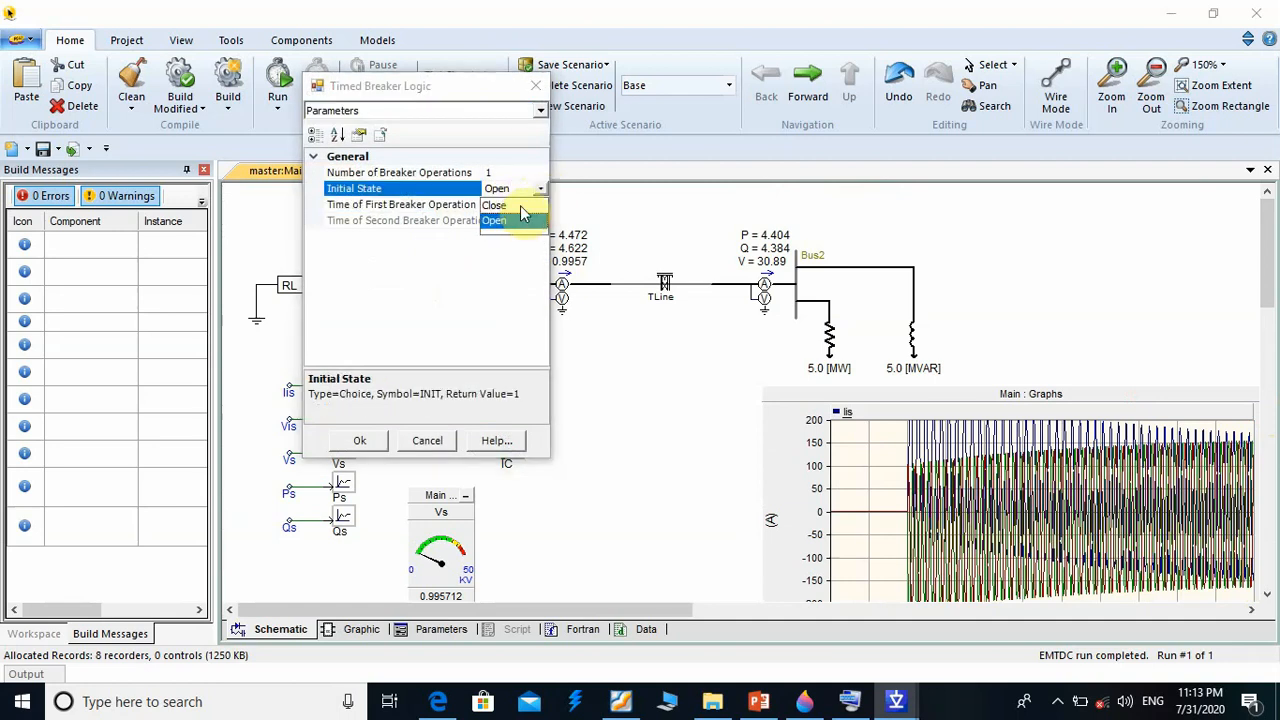
click(512, 206)
click(500, 210)
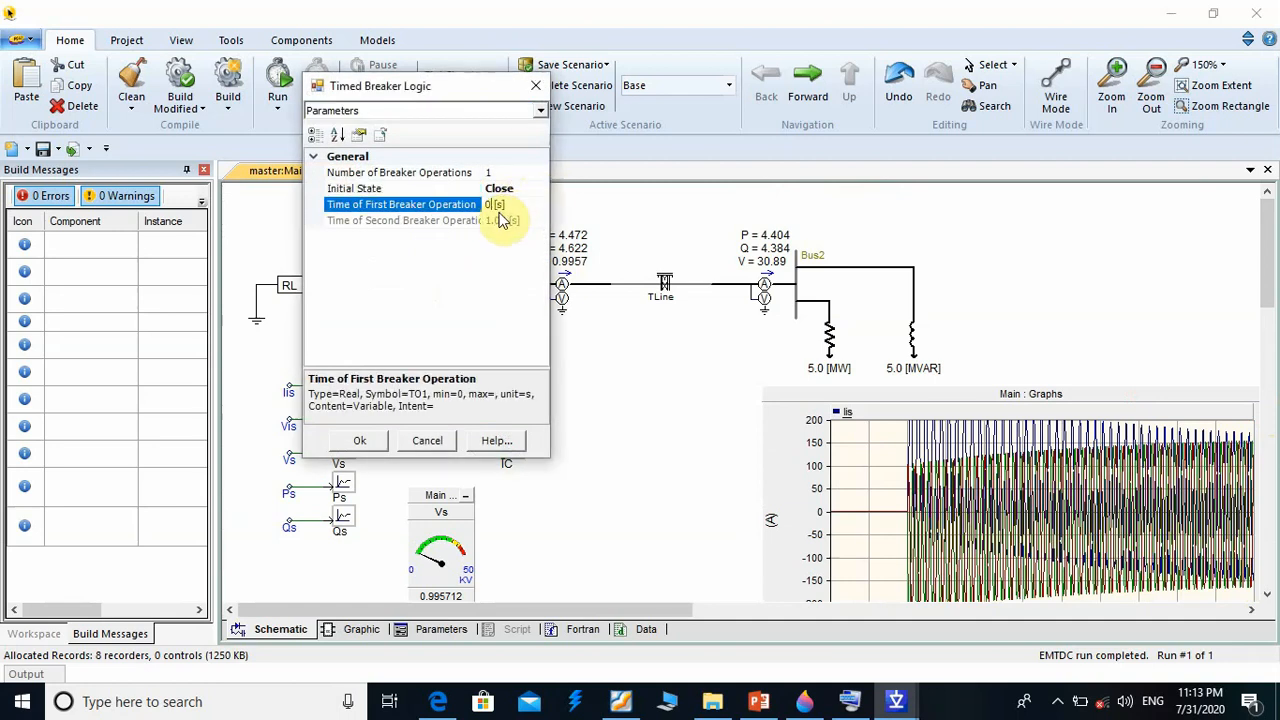
text(5)
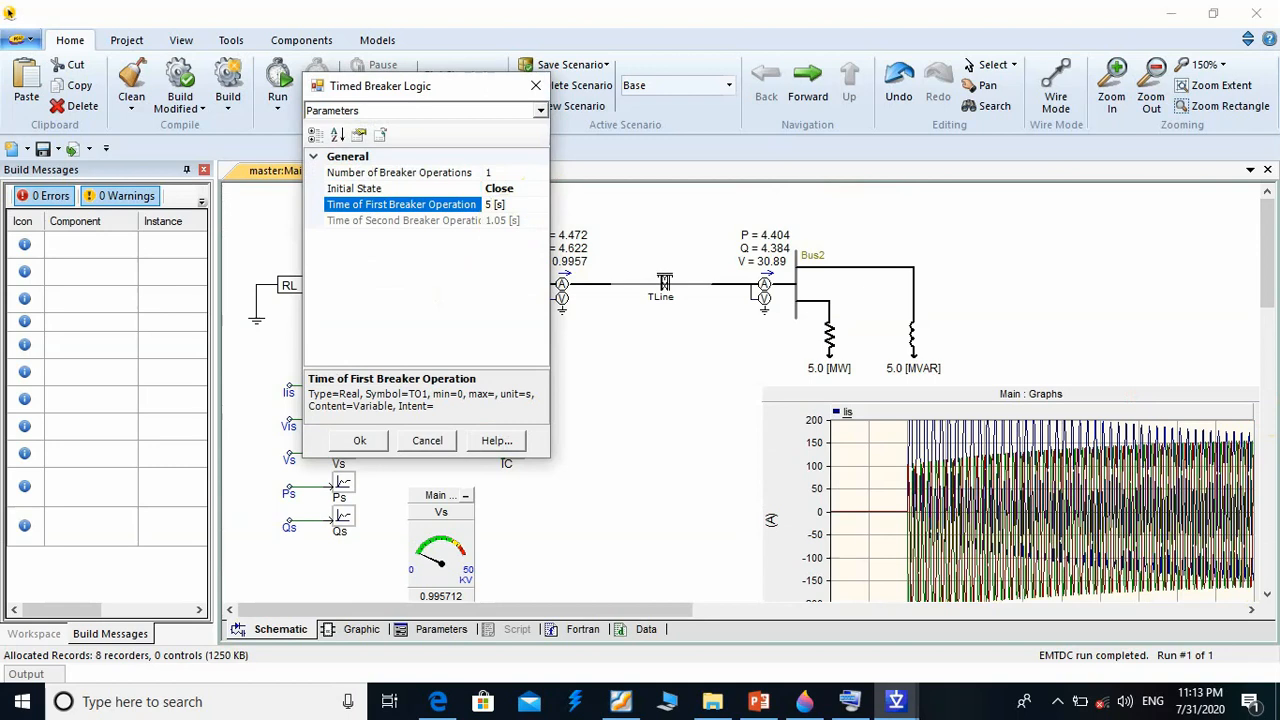
key(Return)
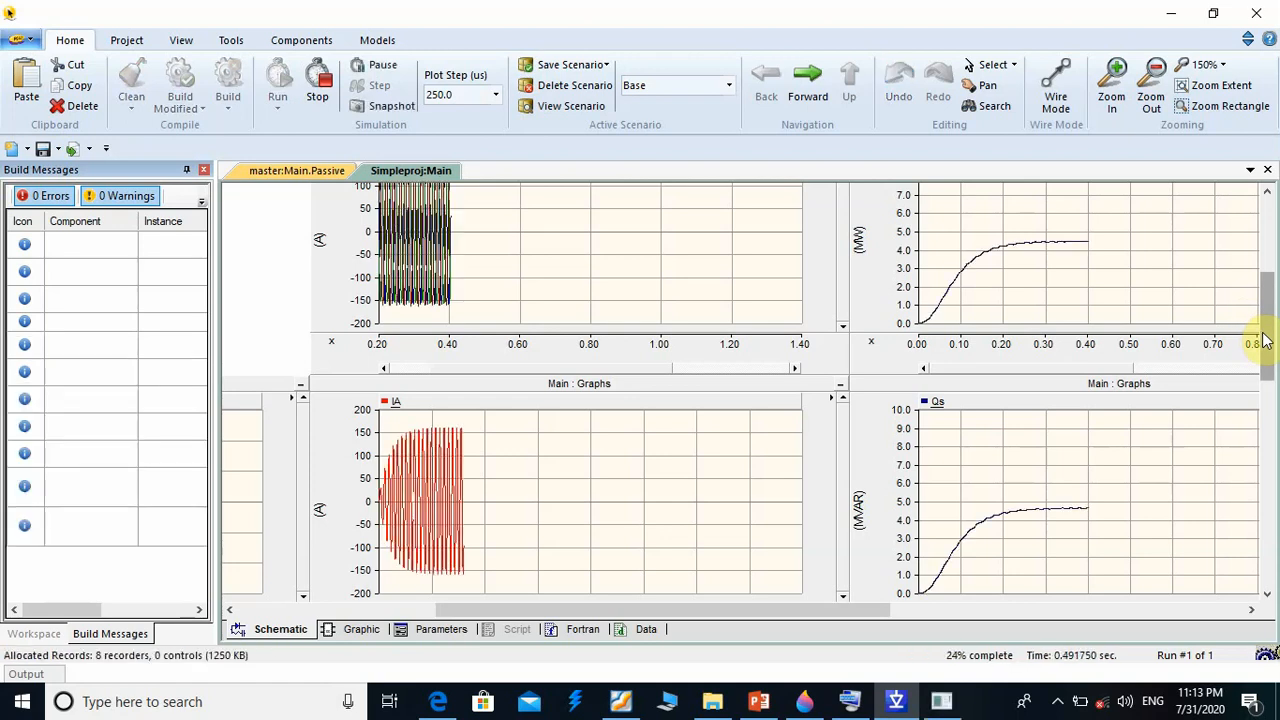
Move the IB curve from its own graph into the IA graph
mouse_move(1265, 340)
mouse_down()
mouse_move(1276, 370)
mouse_move(1266, 486)
mouse_move(1251, 394)
mouse_move(1266, 370)
mouse_up()
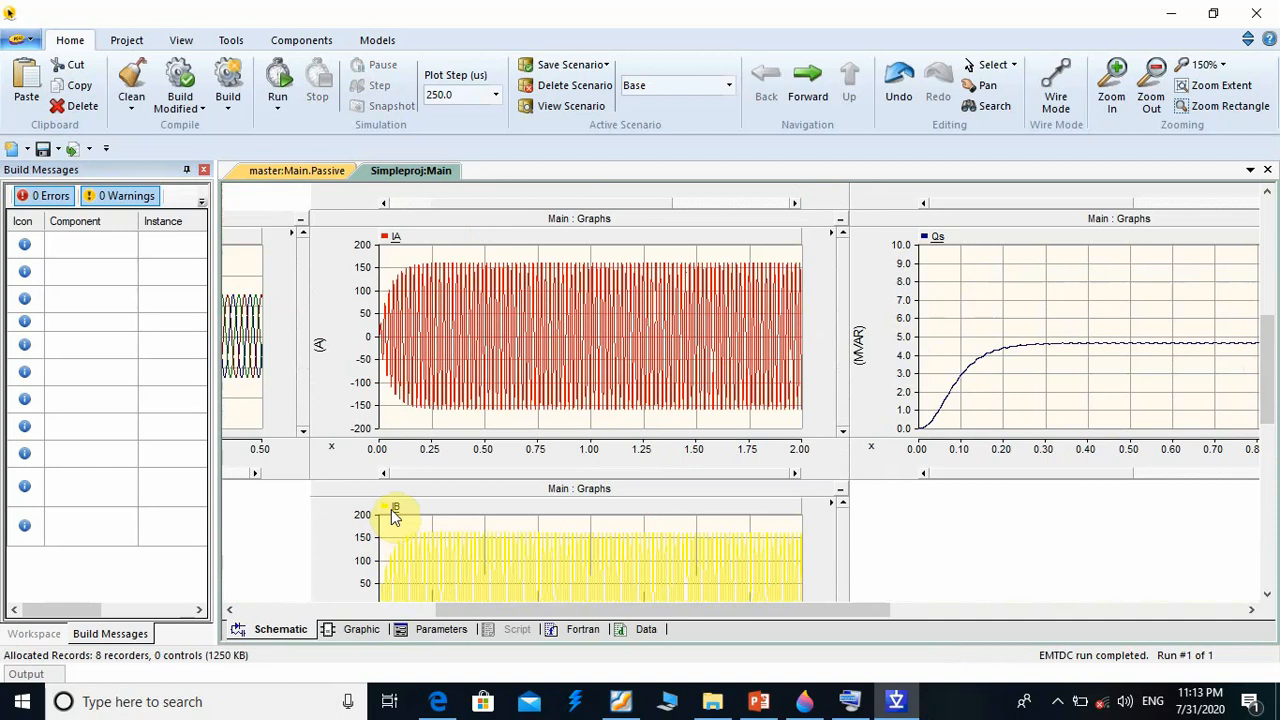
mouse_move(392, 510)
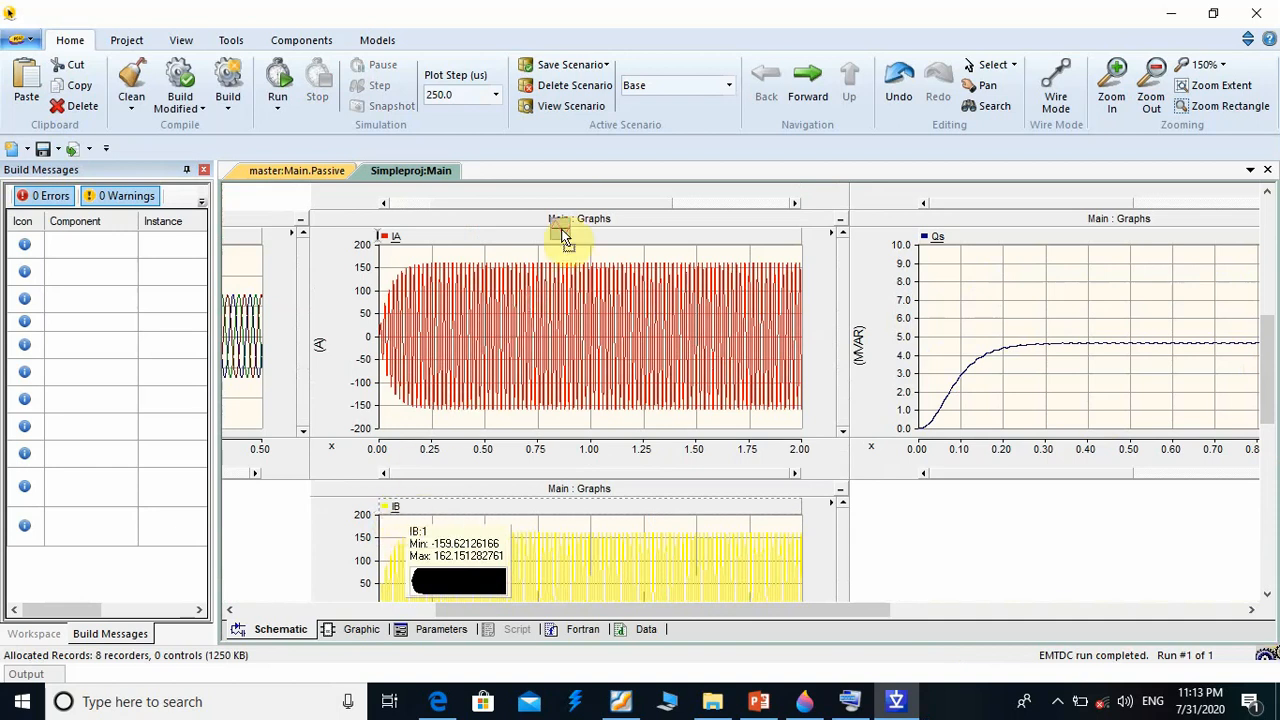
drag(563, 236, 568, 237)
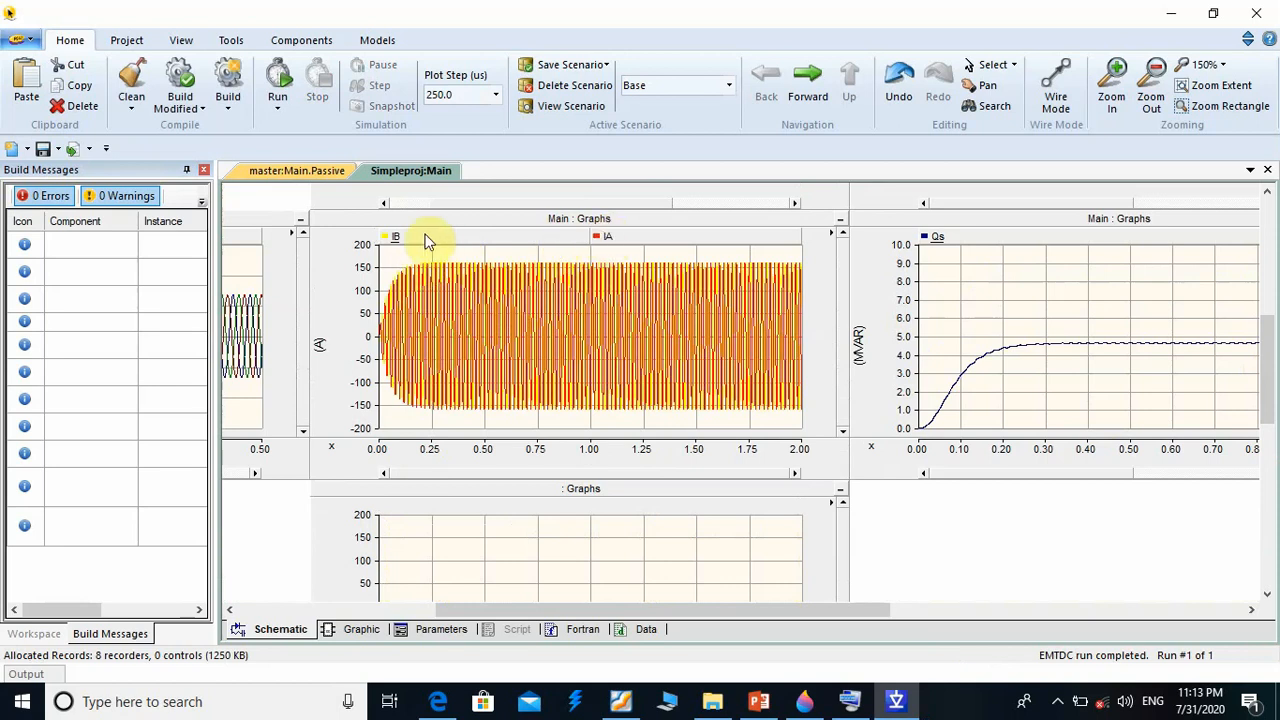
Delete the empty graph left by the IB curve together with its graph frame
click(392, 508)
key(Delete)
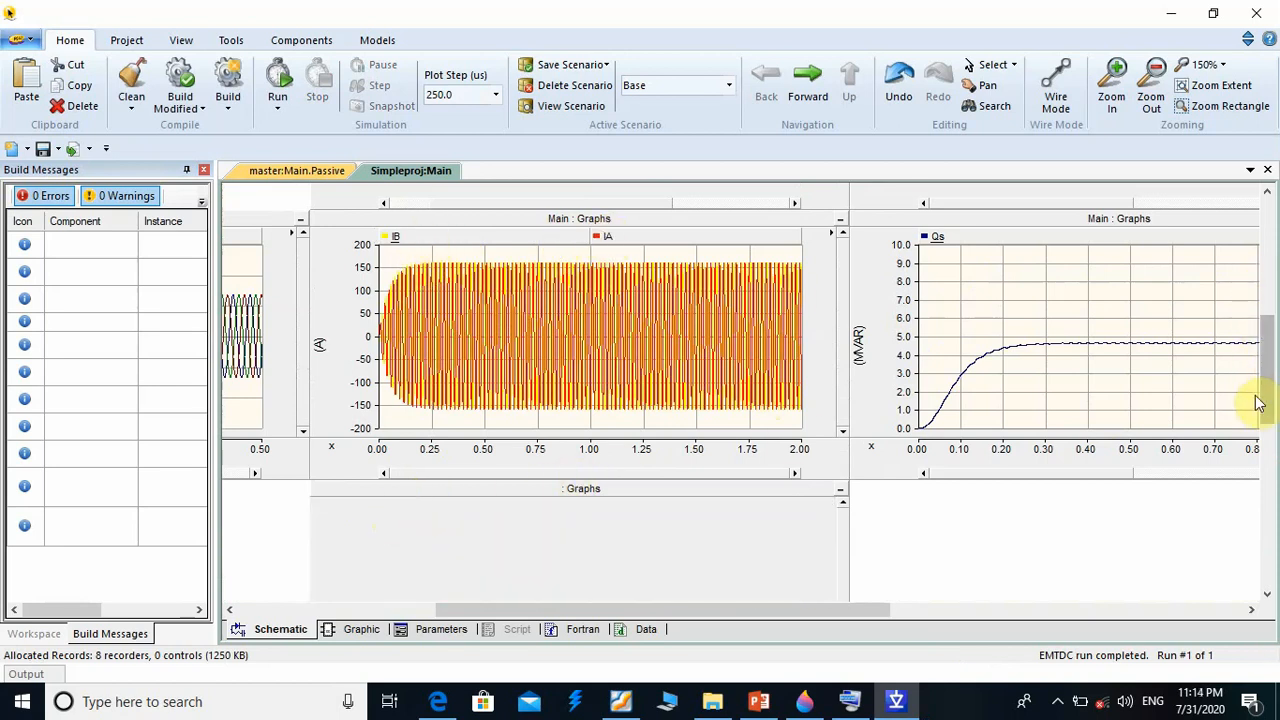
drag(1266, 392, 1266, 452)
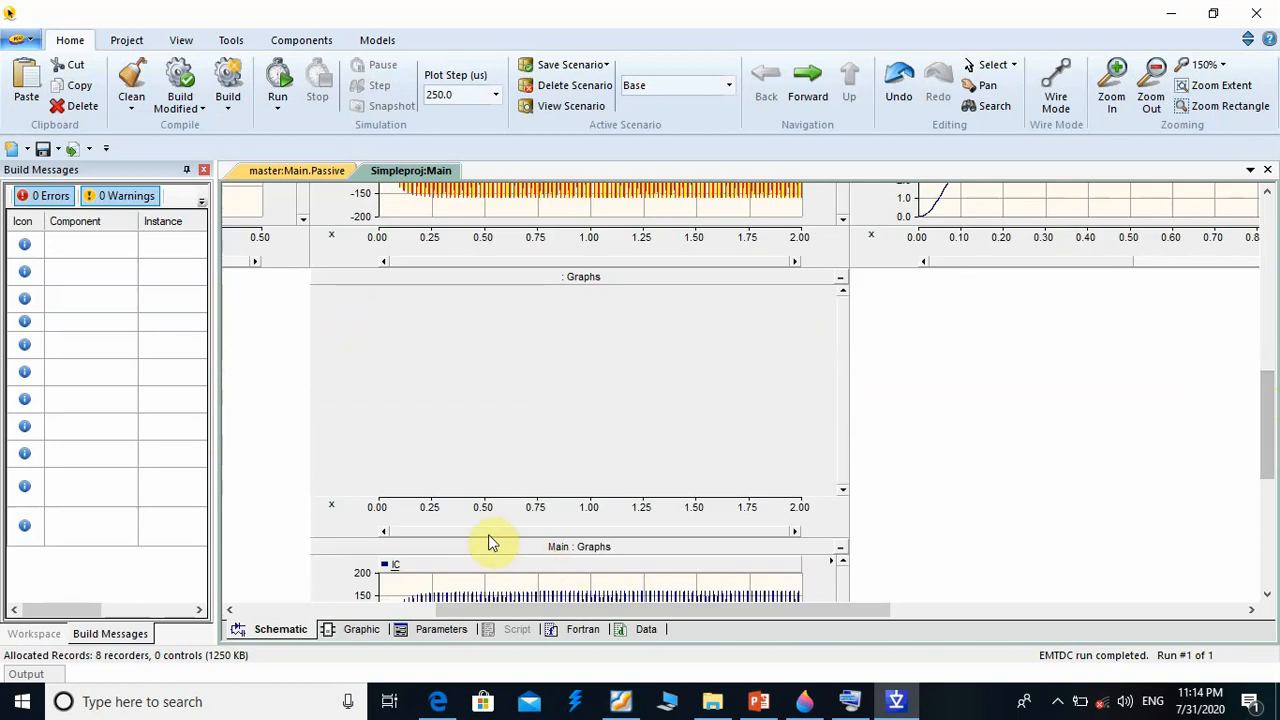
click(555, 400)
key(Delete)
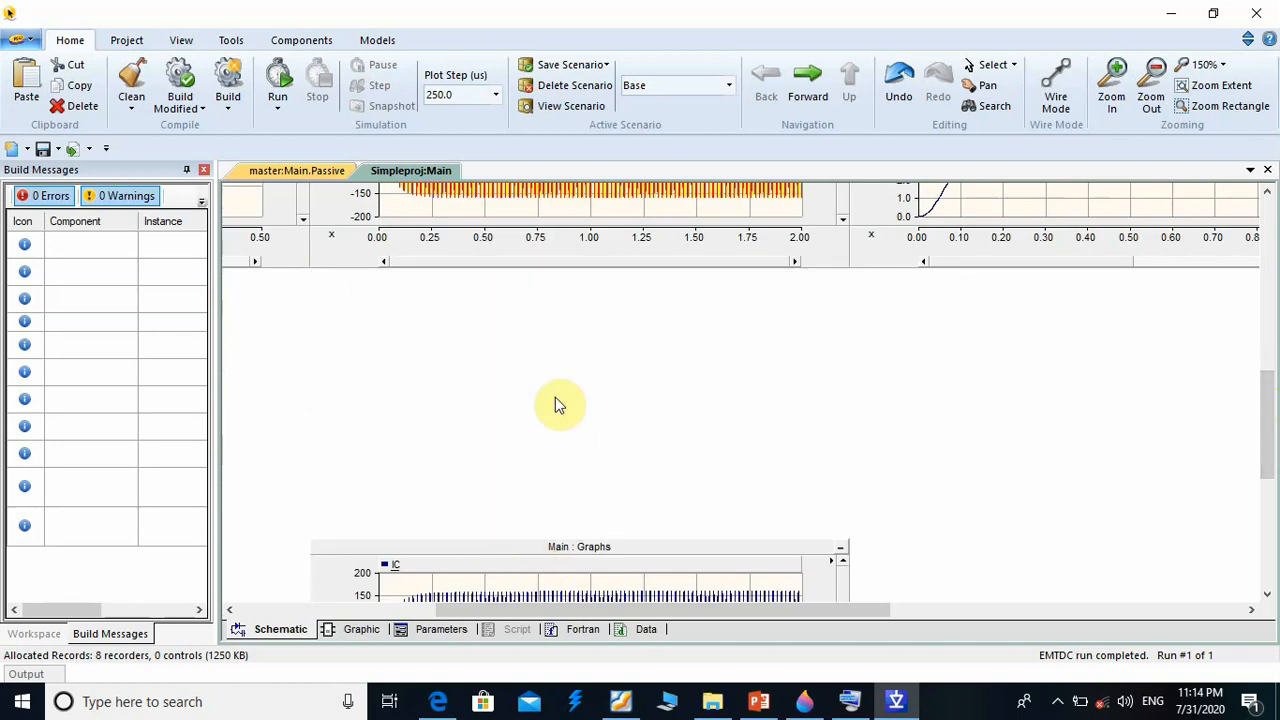
Move the IC graph frame up towards the combined graph and transfer the IC curve into the graph with IA and IB
drag(523, 549, 521, 329)
drag(1268, 429, 1257, 371)
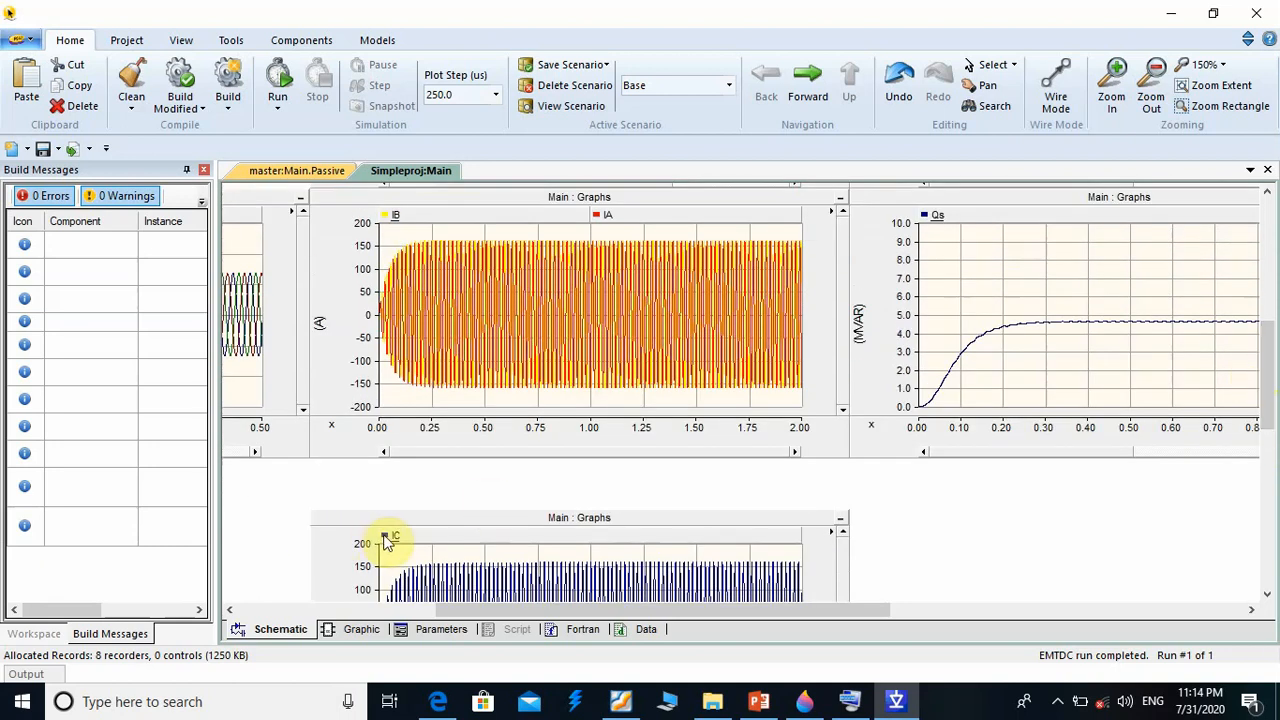
drag(386, 538, 386, 226)
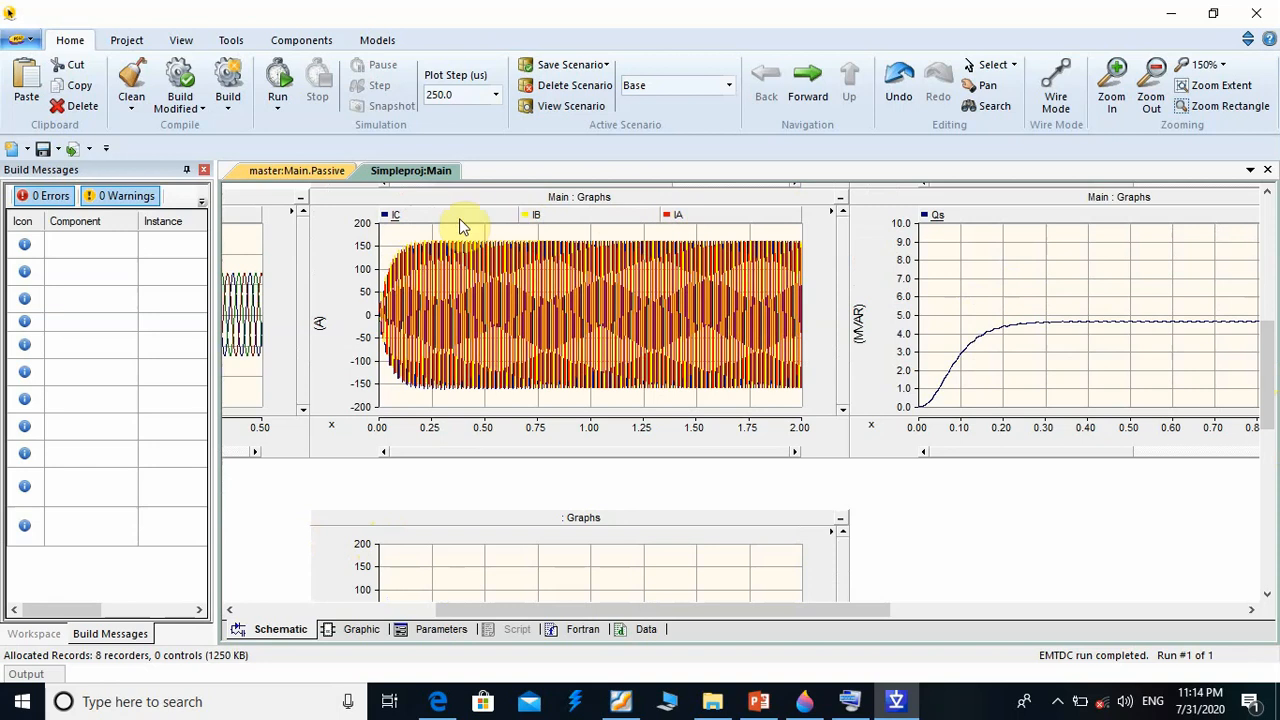
Return to the circuit and lengthen the Bus2 bar upward, above the load connections
drag(1268, 340, 1257, 288)
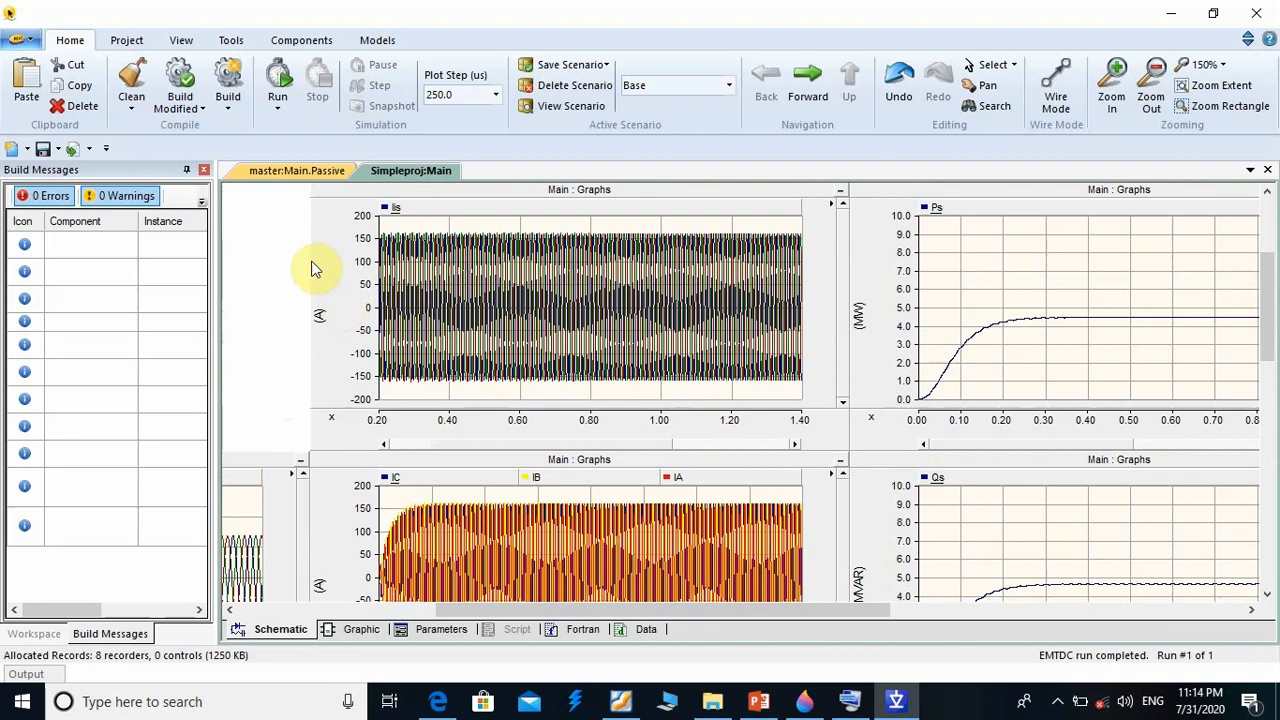
drag(1265, 325, 1265, 270)
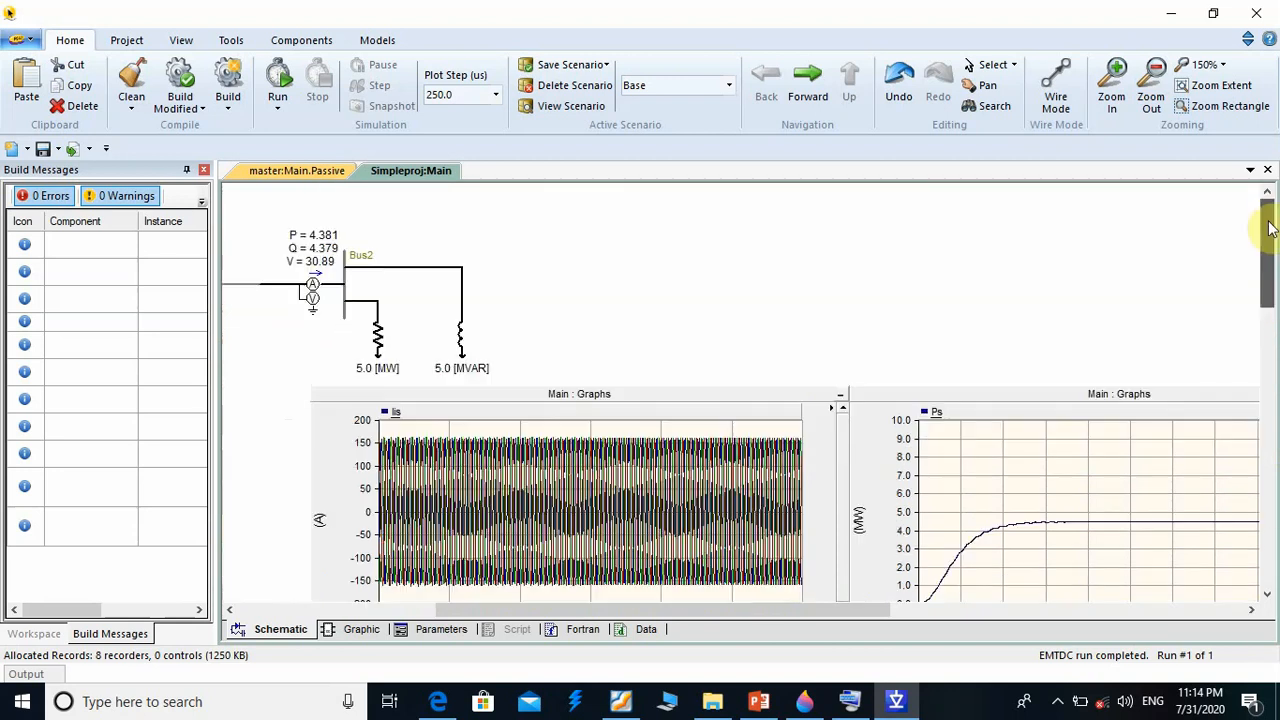
drag(814, 609, 614, 626)
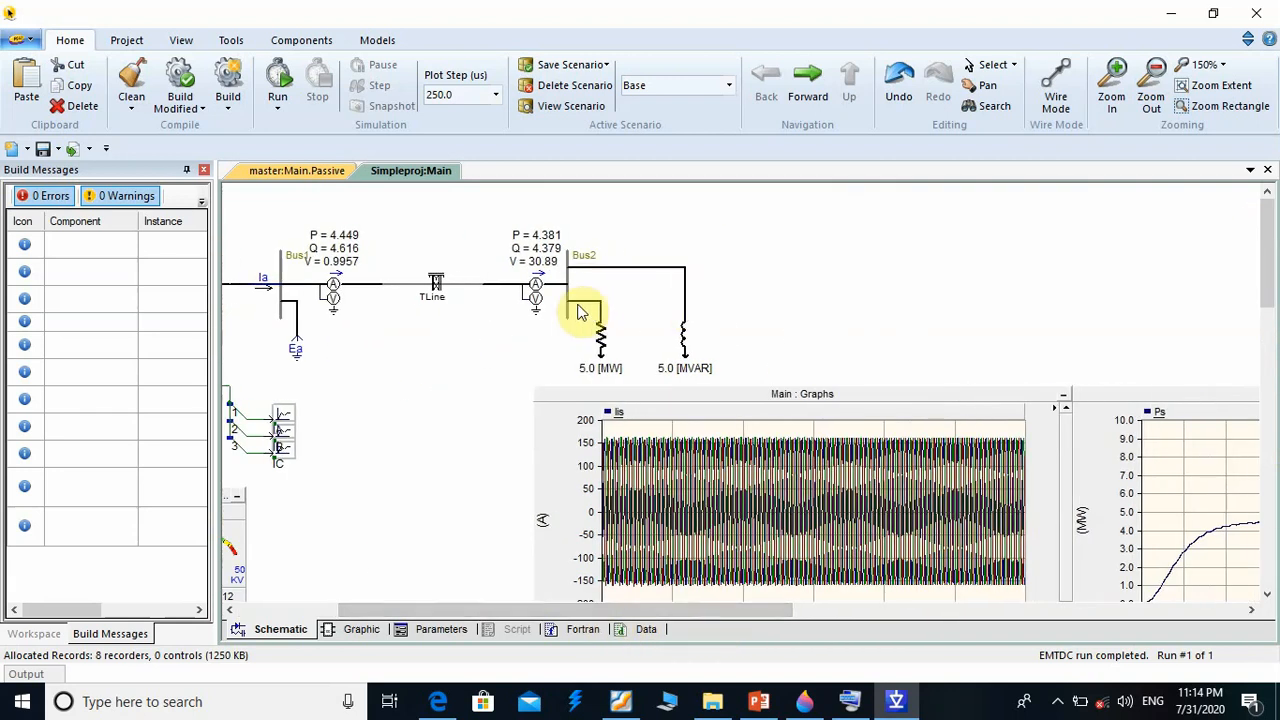
click(570, 255)
drag(568, 252, 570, 202)
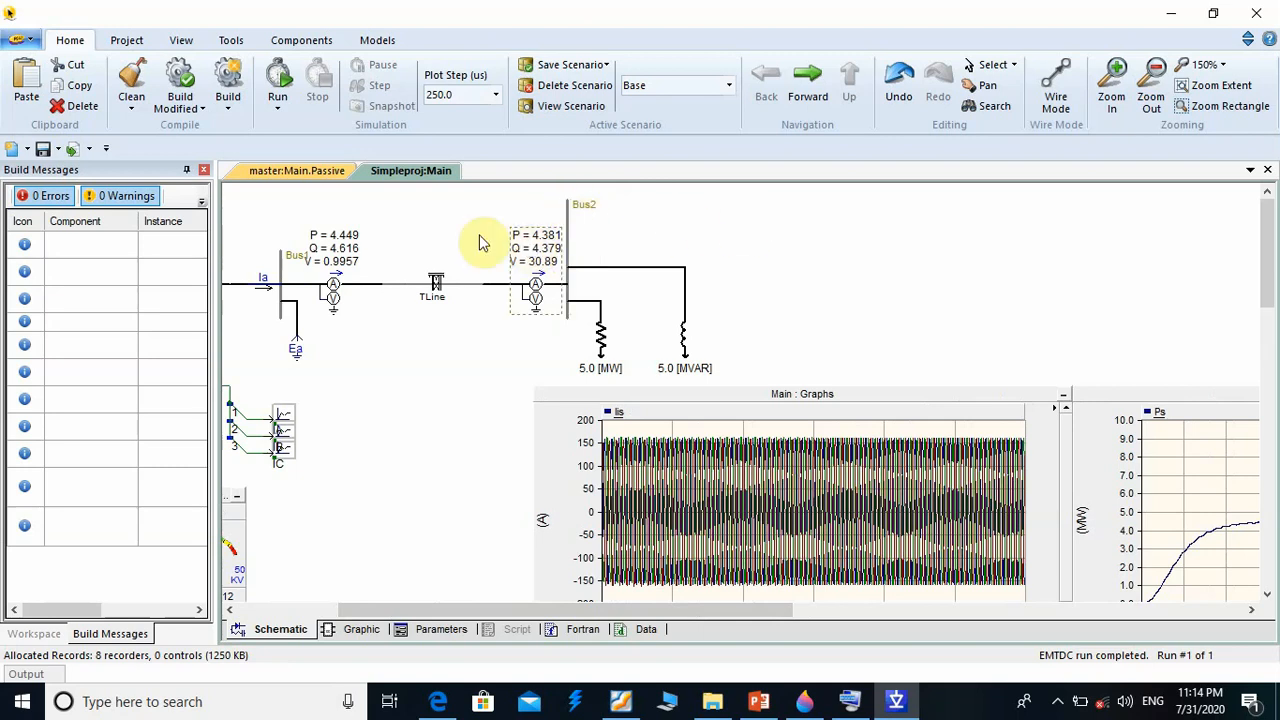
Copy the variable capacitor from the master library's passive components and paste it into the circuit beside the 5 MVAR load
click(323, 174)
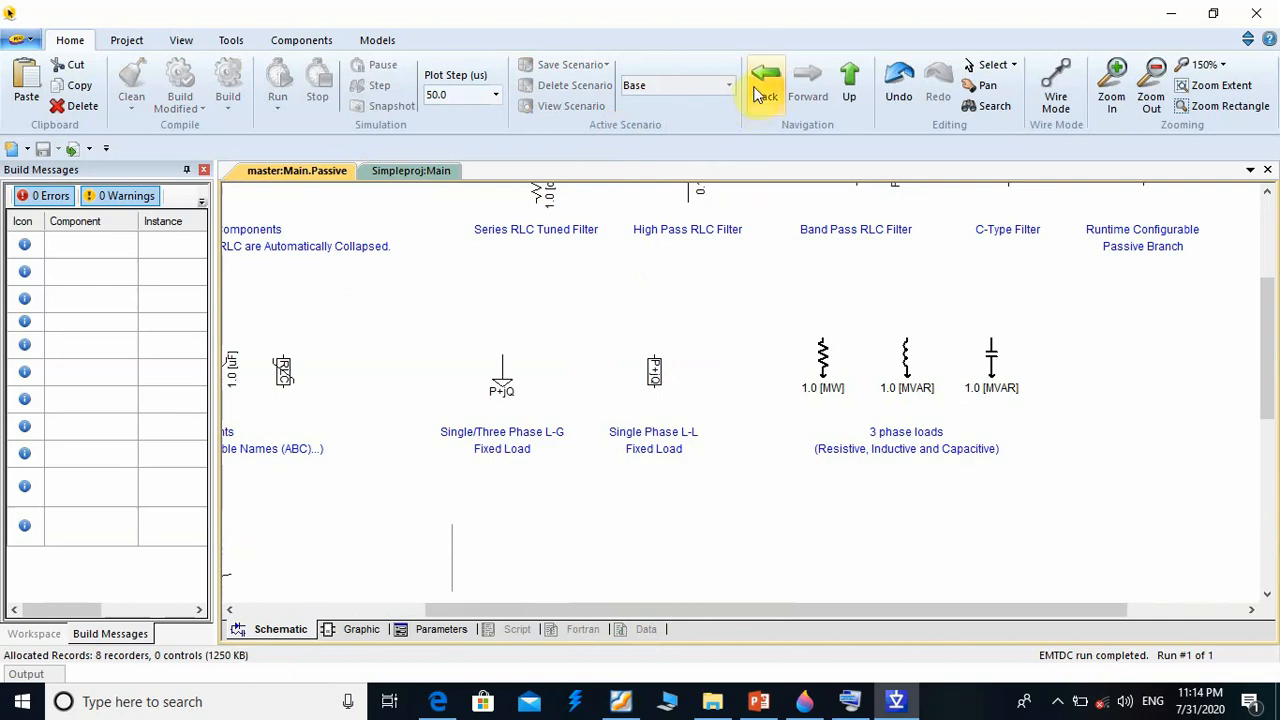
mouse_move(1272, 357)
mouse_down()
mouse_move(1269, 286)
mouse_move(1269, 337)
mouse_up()
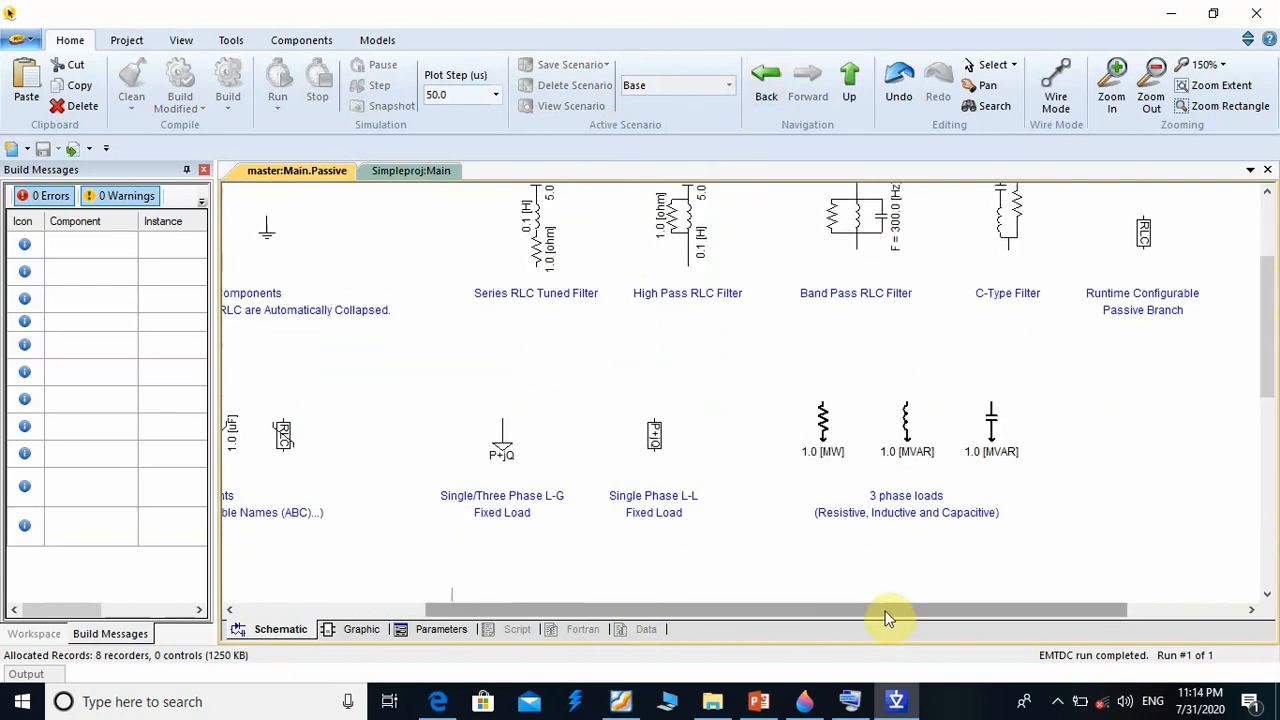
drag(888, 618, 571, 631)
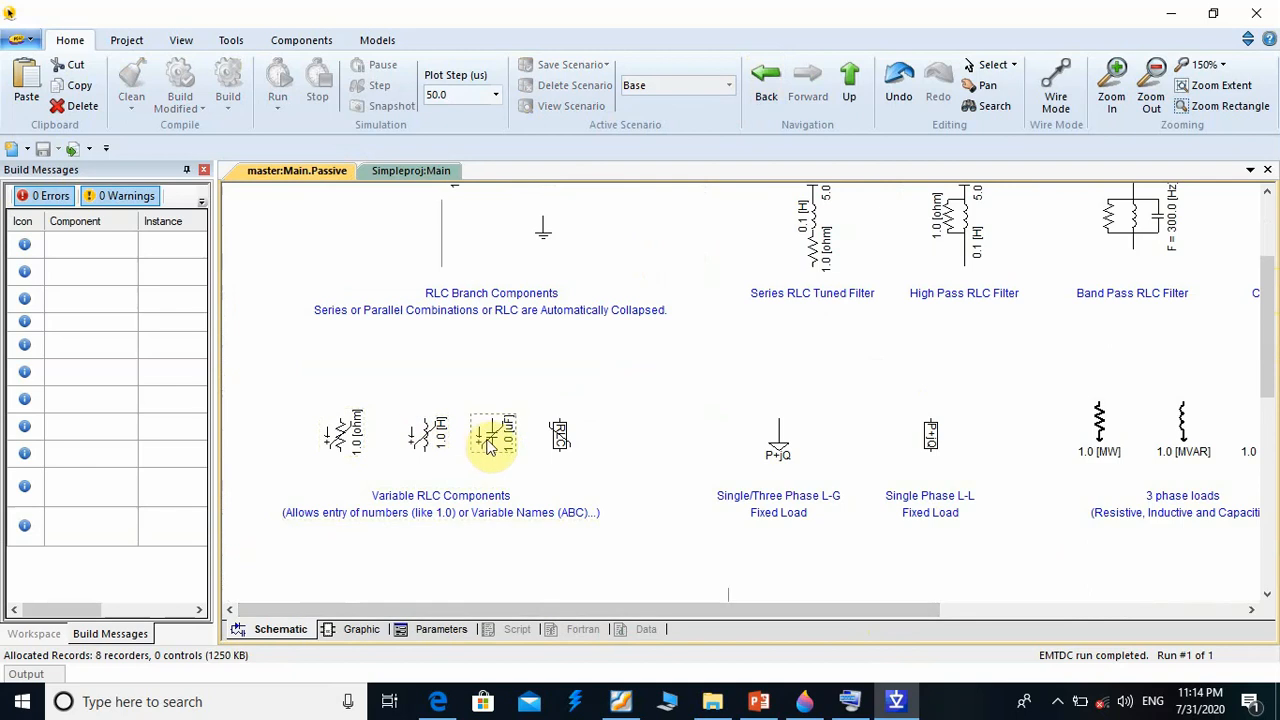
mouse_move(497, 445)
click(411, 170)
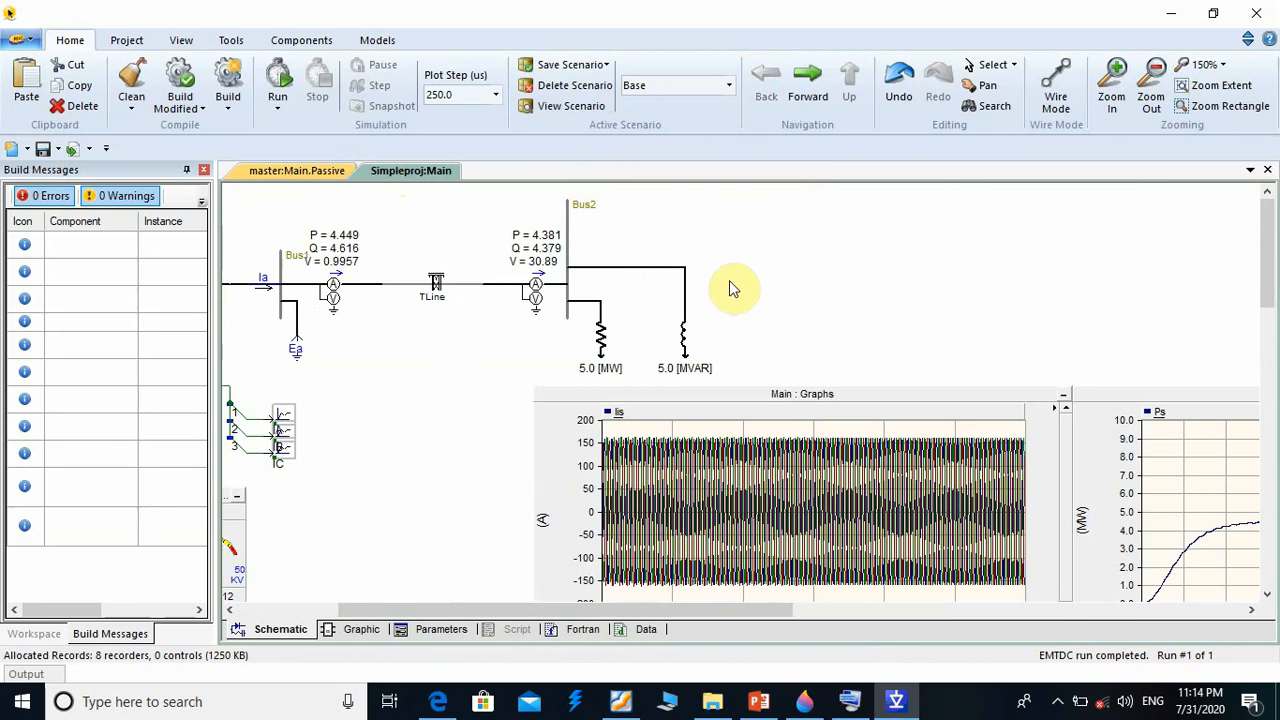
key(ctrl+v)
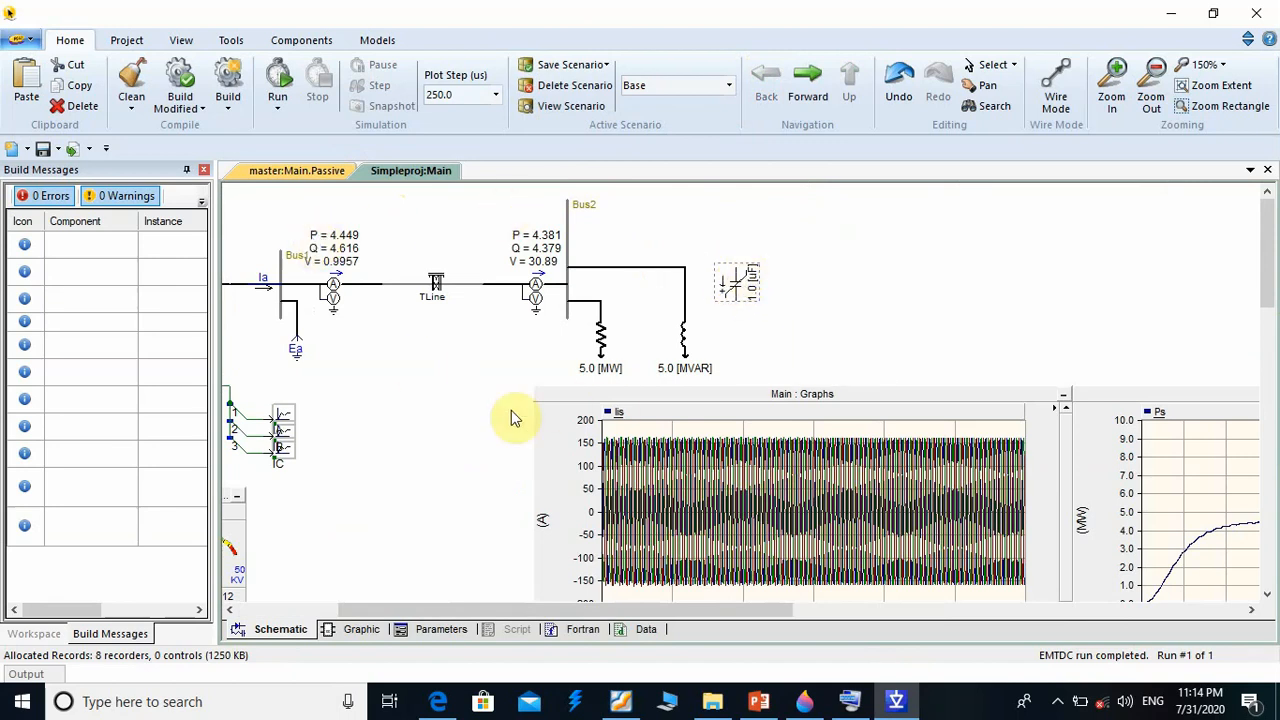
Copy the ground symbol from the source side and attach the copy beneath the variable capacitor
drag(640, 610, 449, 612)
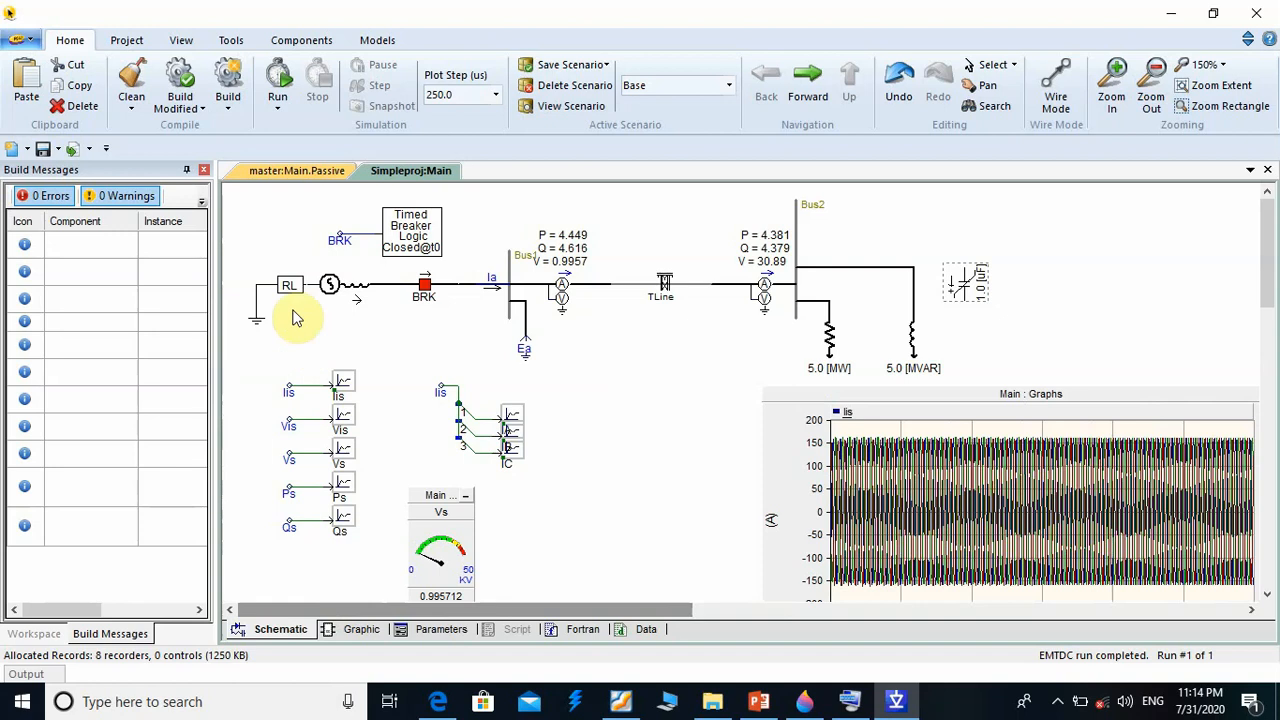
click(256, 333)
click(257, 327)
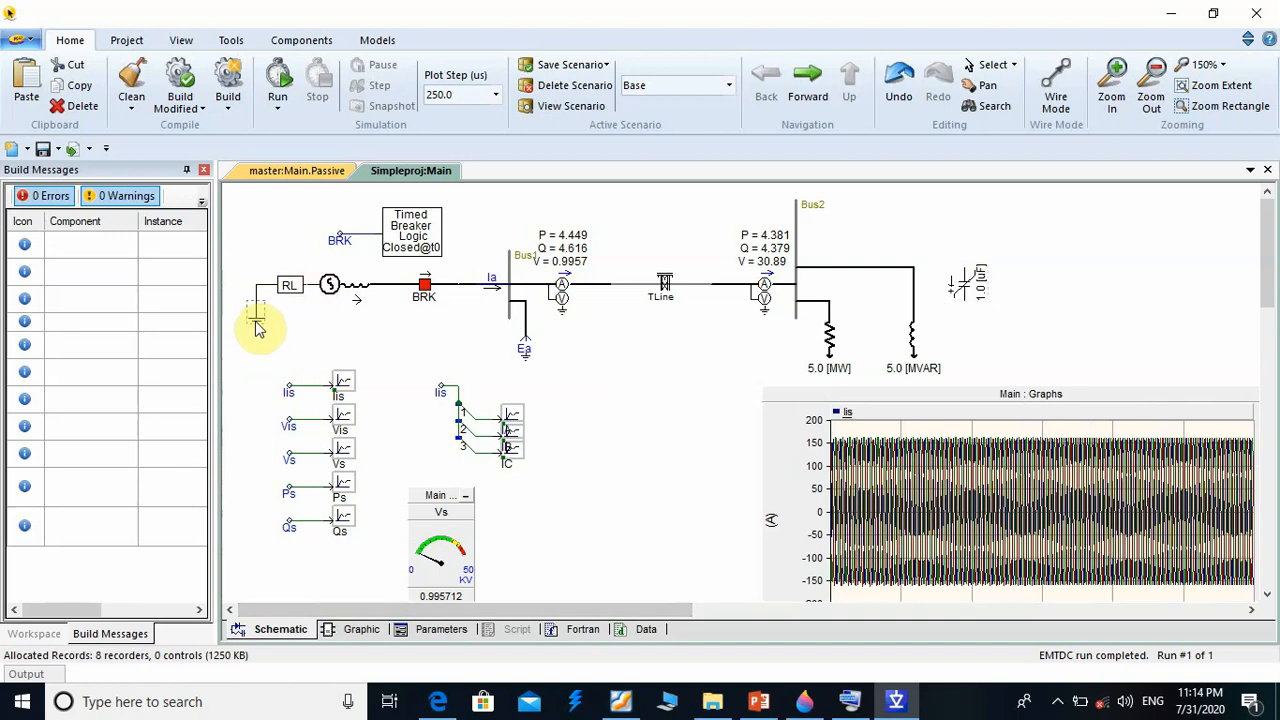
click(968, 335)
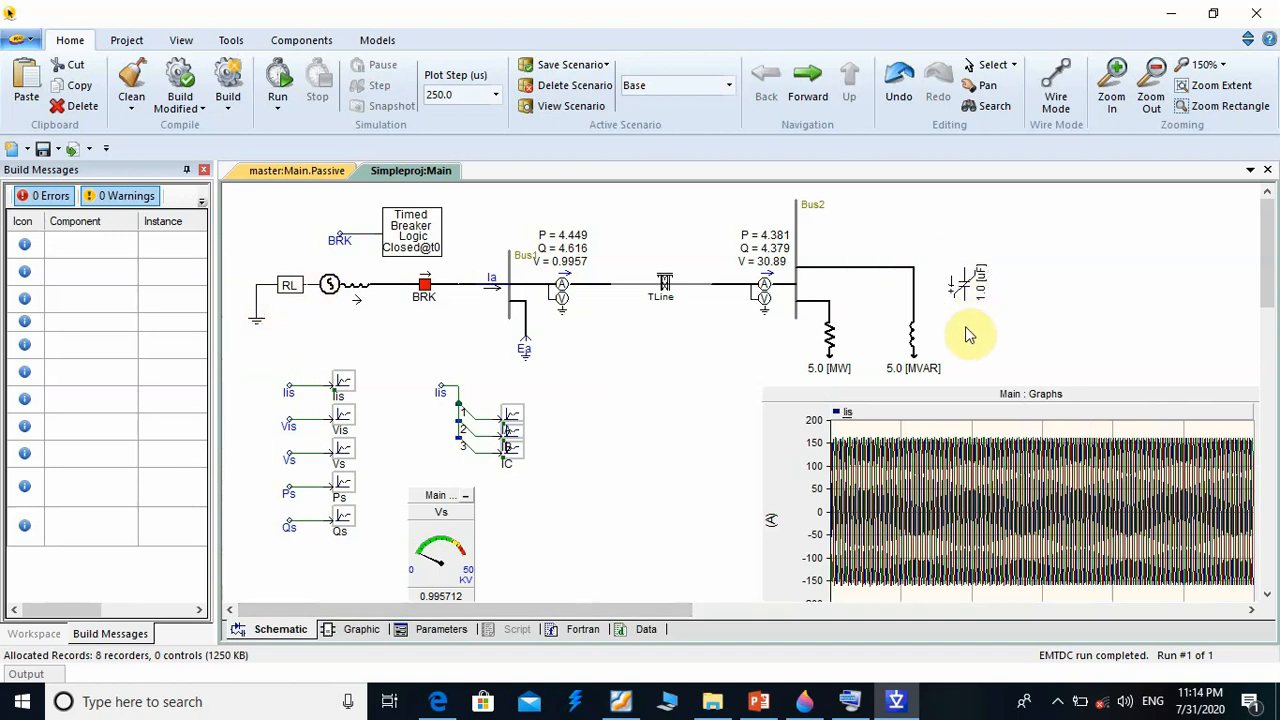
Wire the capacitor's upper terminal to the extended part of Bus2 and save the project
click(1056, 85)
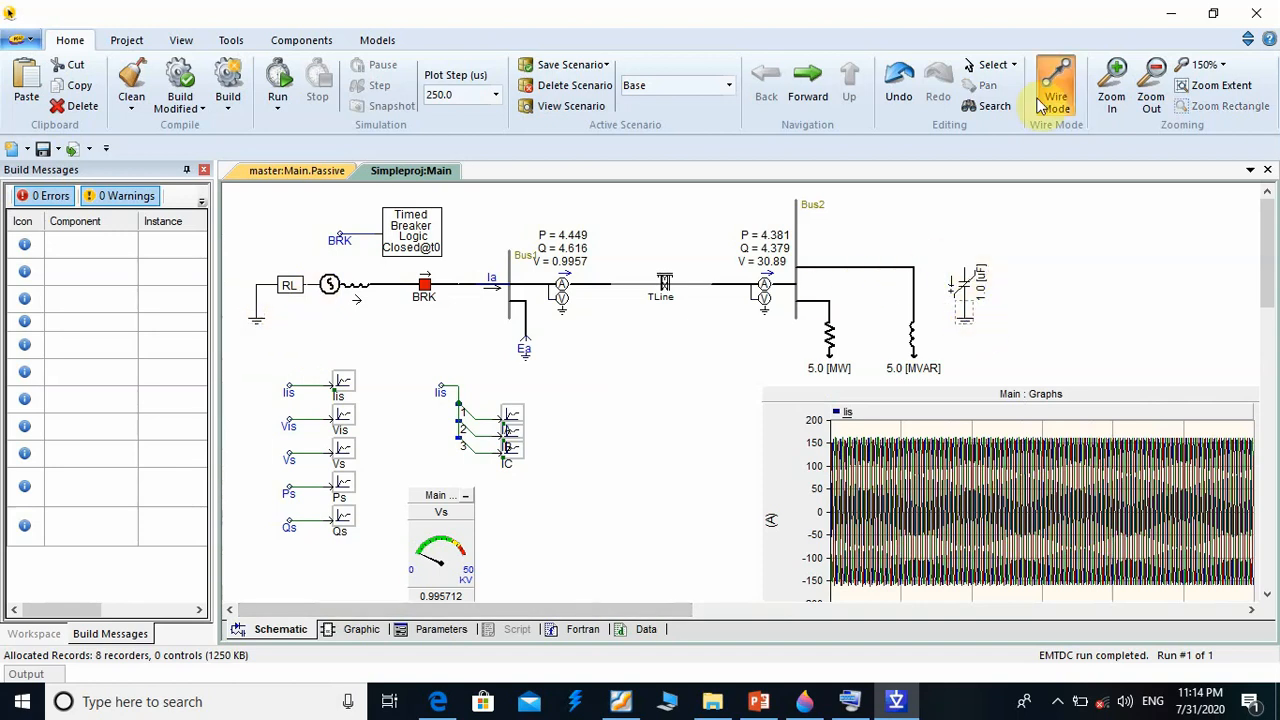
click(965, 265)
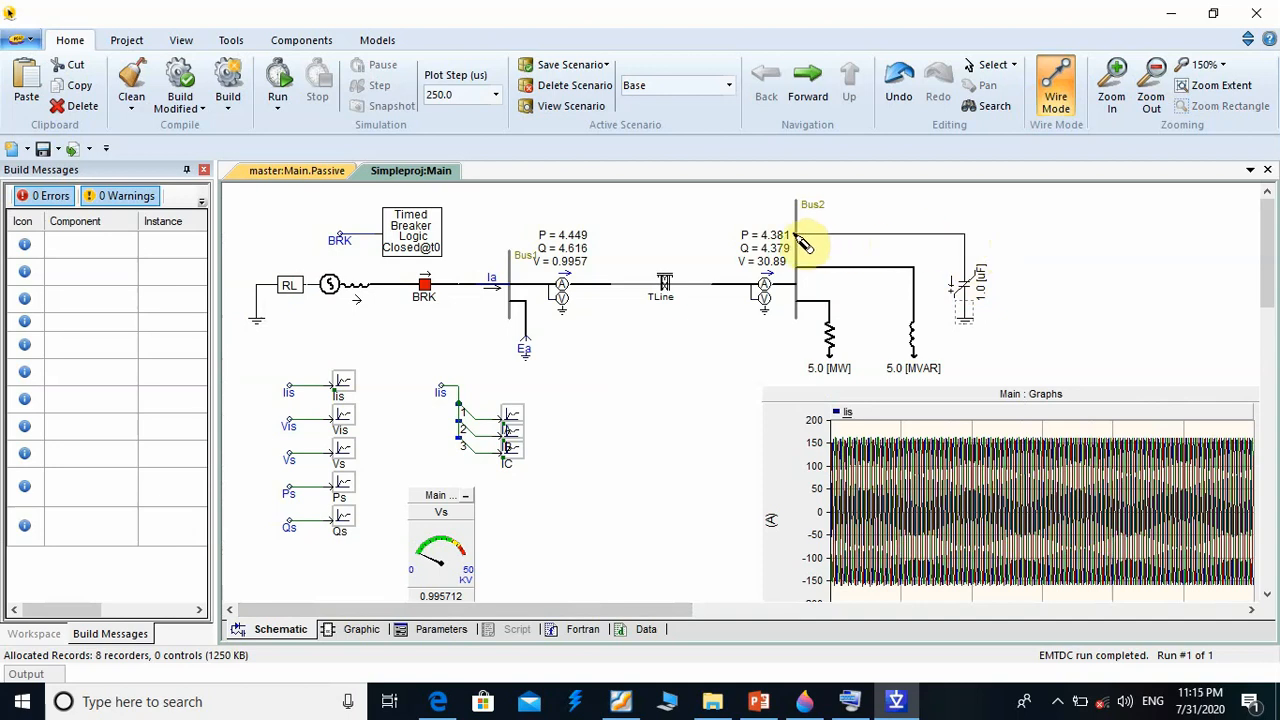
key(Escape)
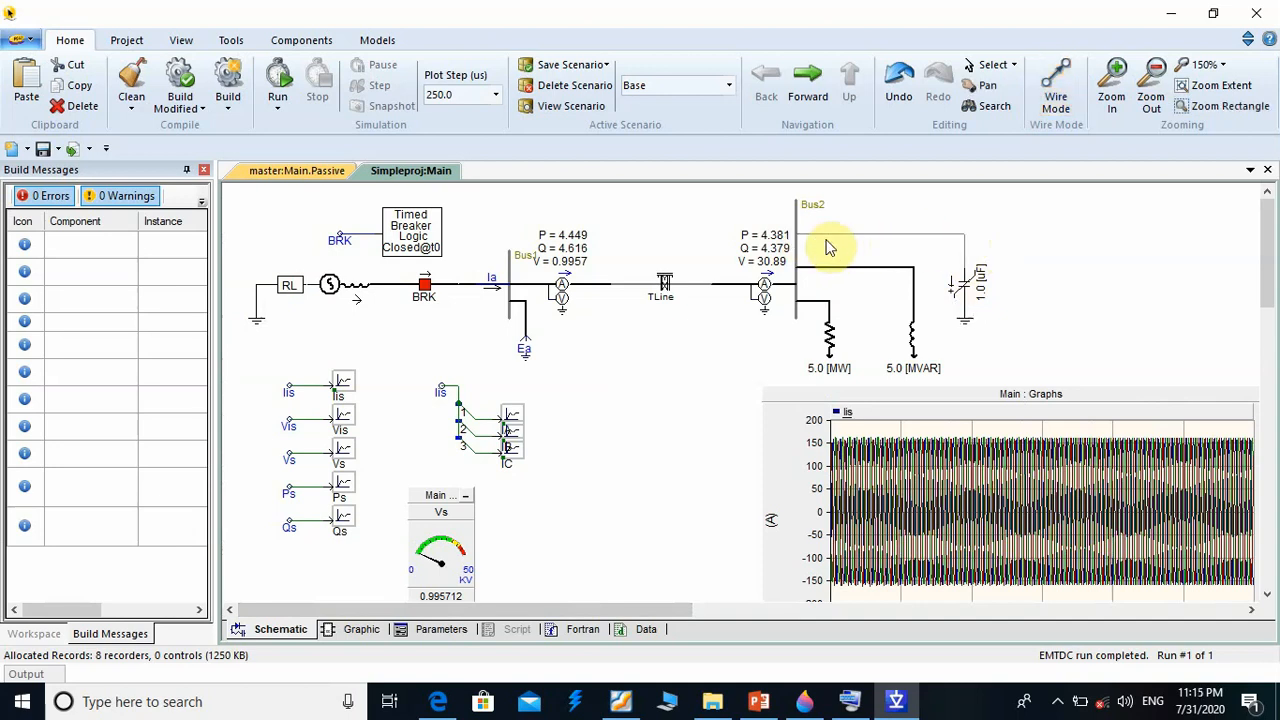
key(ctrl+s)
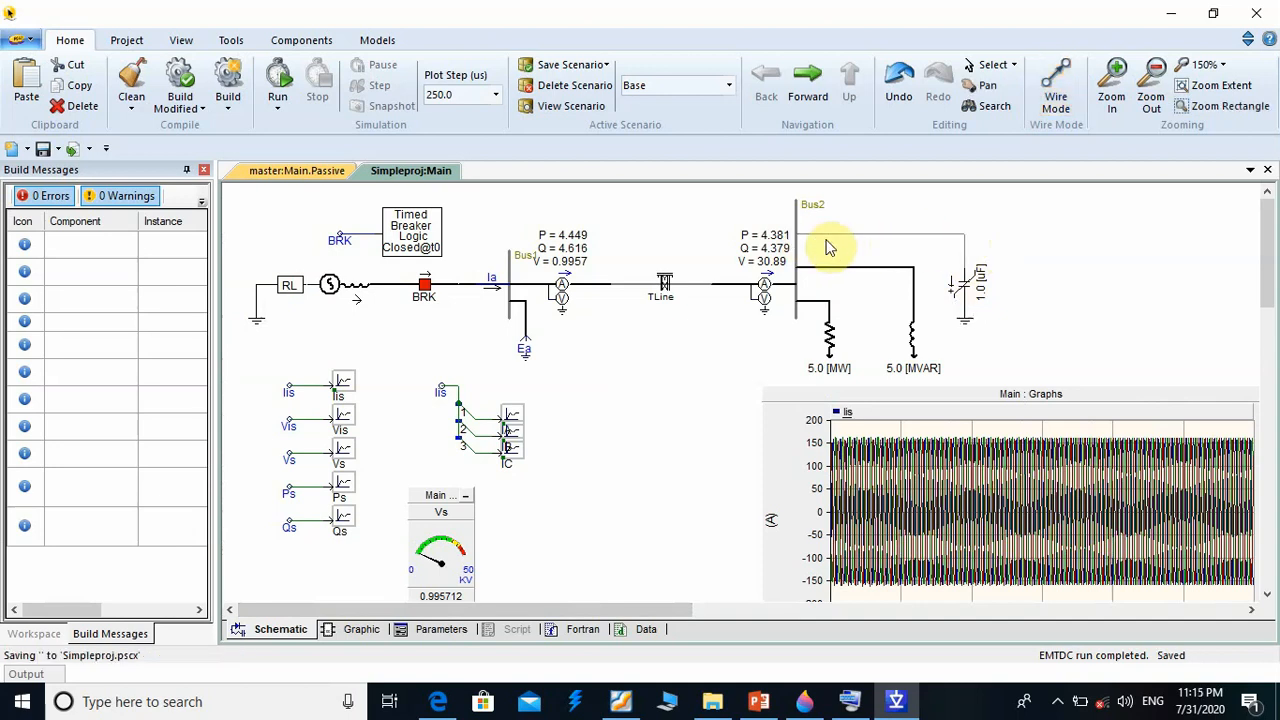
Set the variable capacitor's capacitance to 0.8 uF and run the simulation
double_click(970, 286)
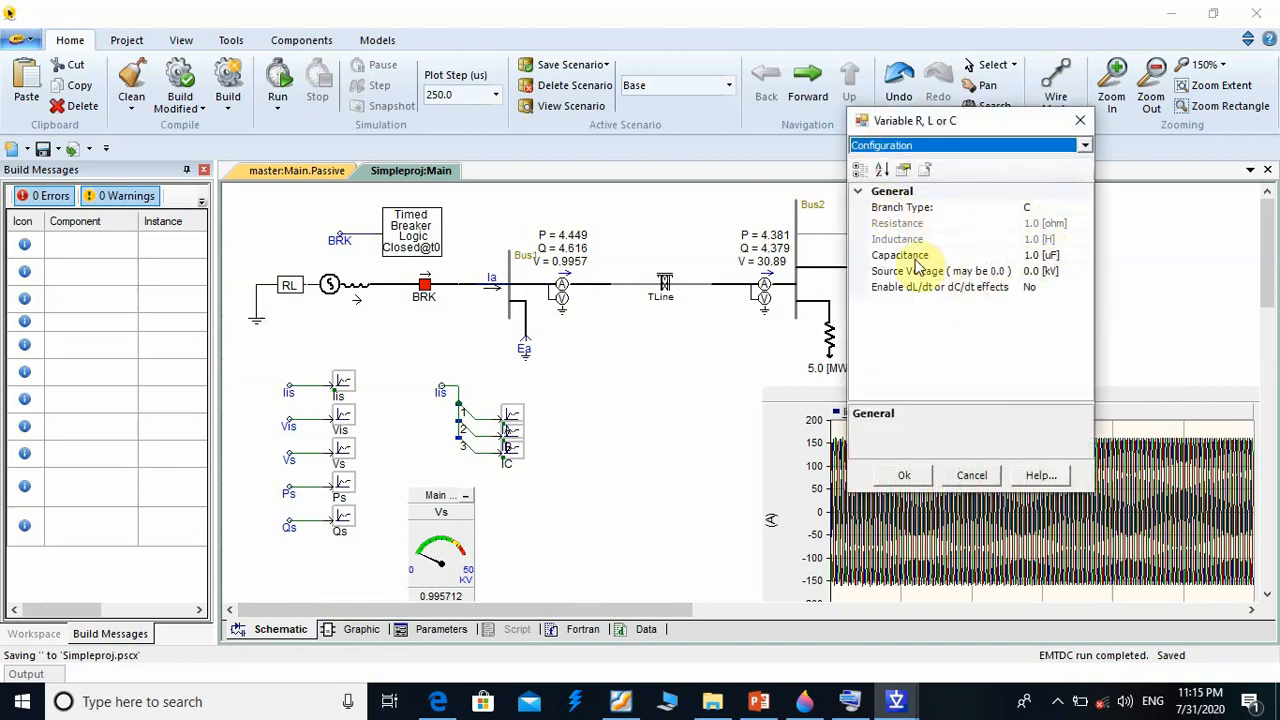
click(1029, 256)
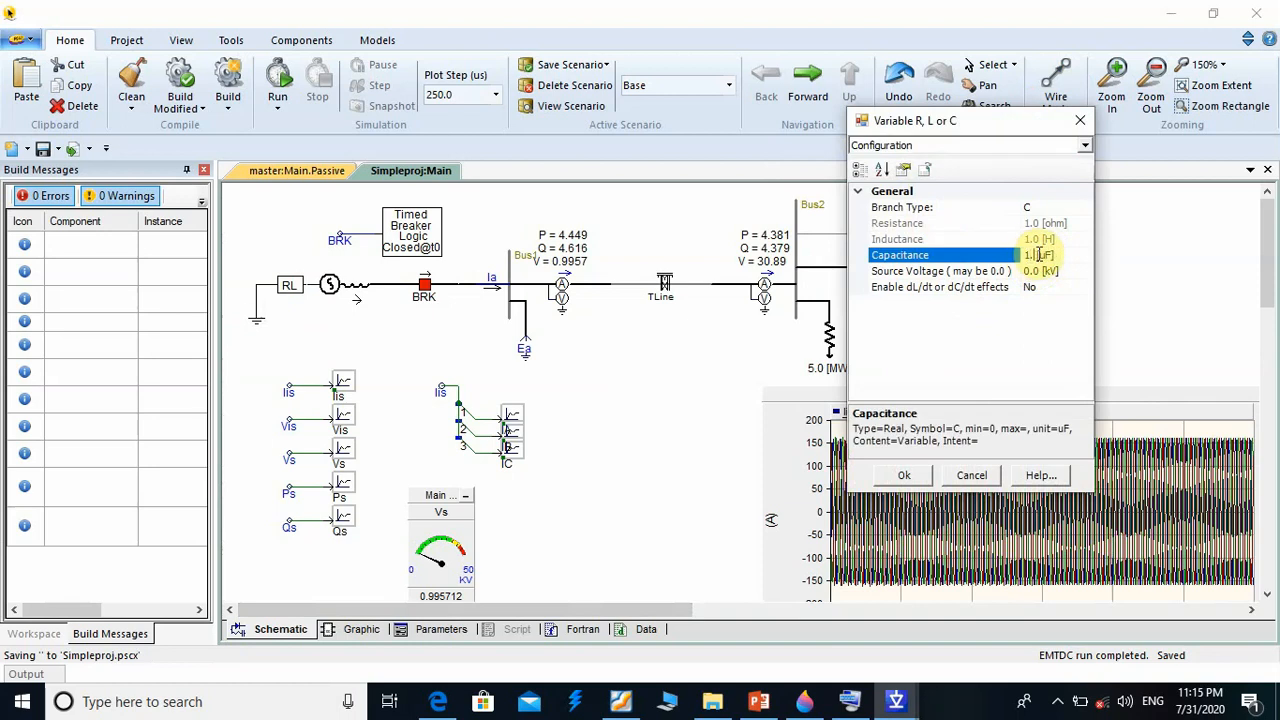
text(0)
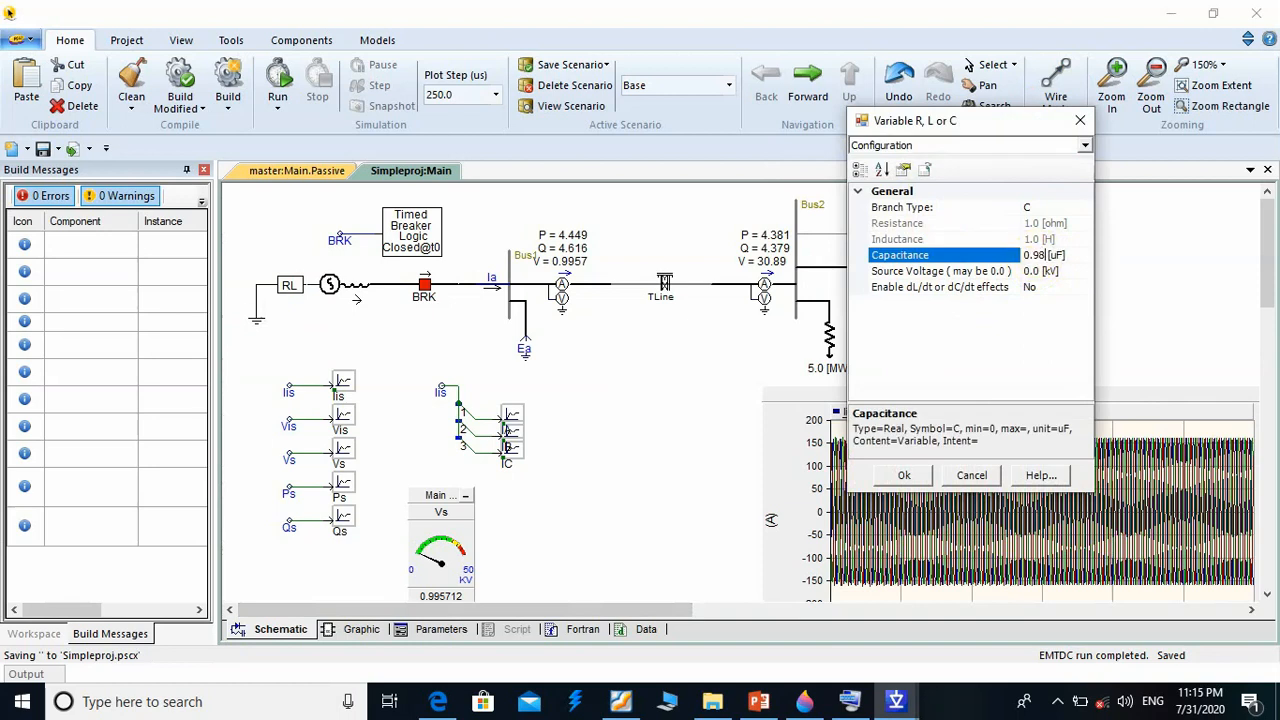
text(.9)
key(Return)
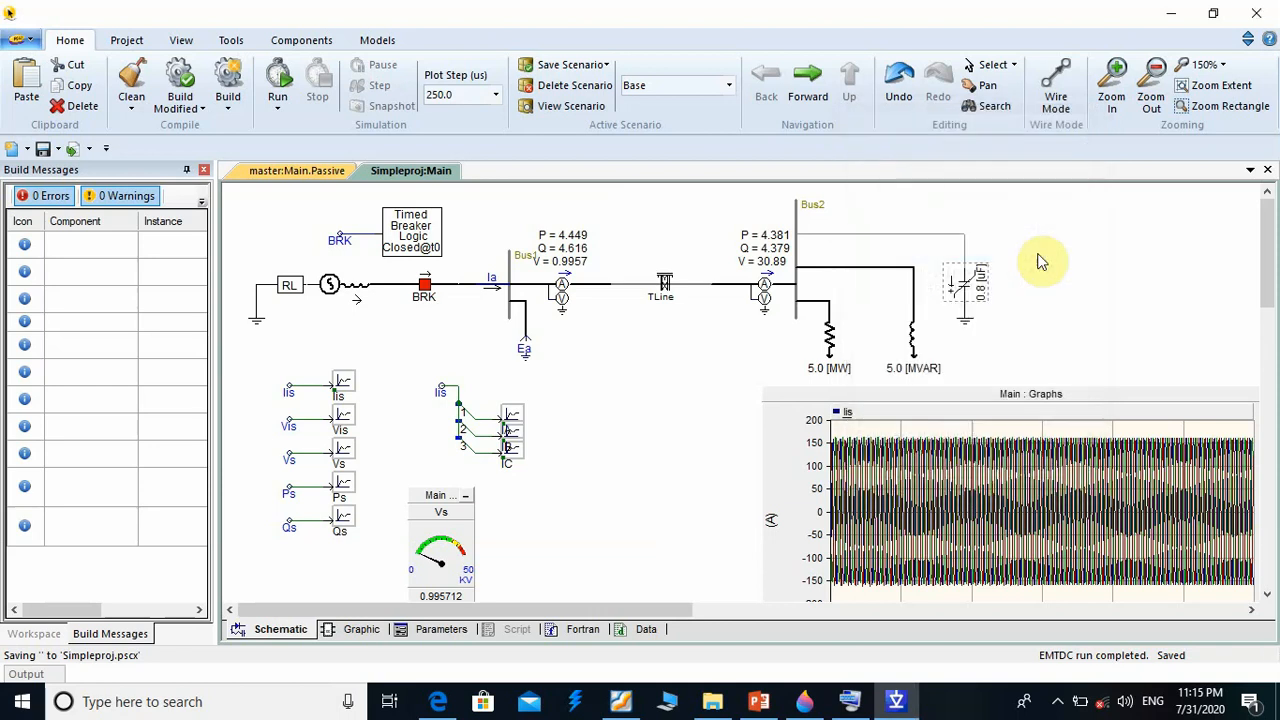
click(215, 80)
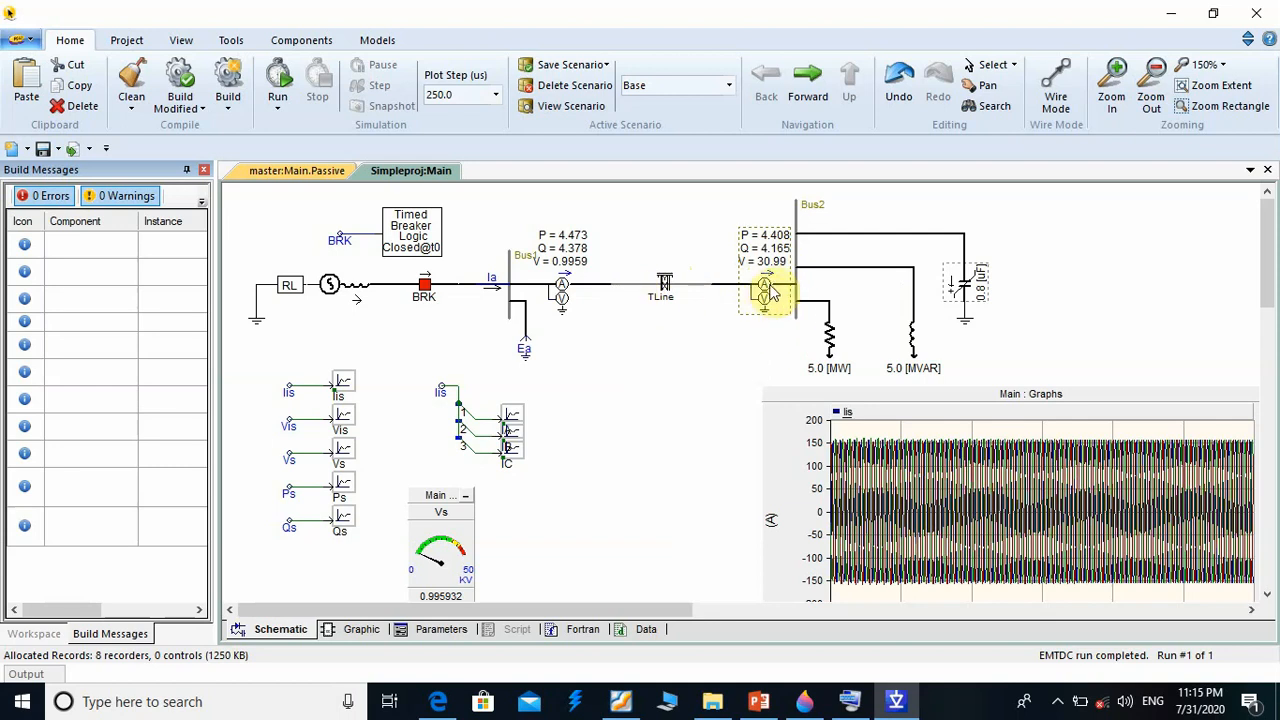
mouse_move(764, 296)
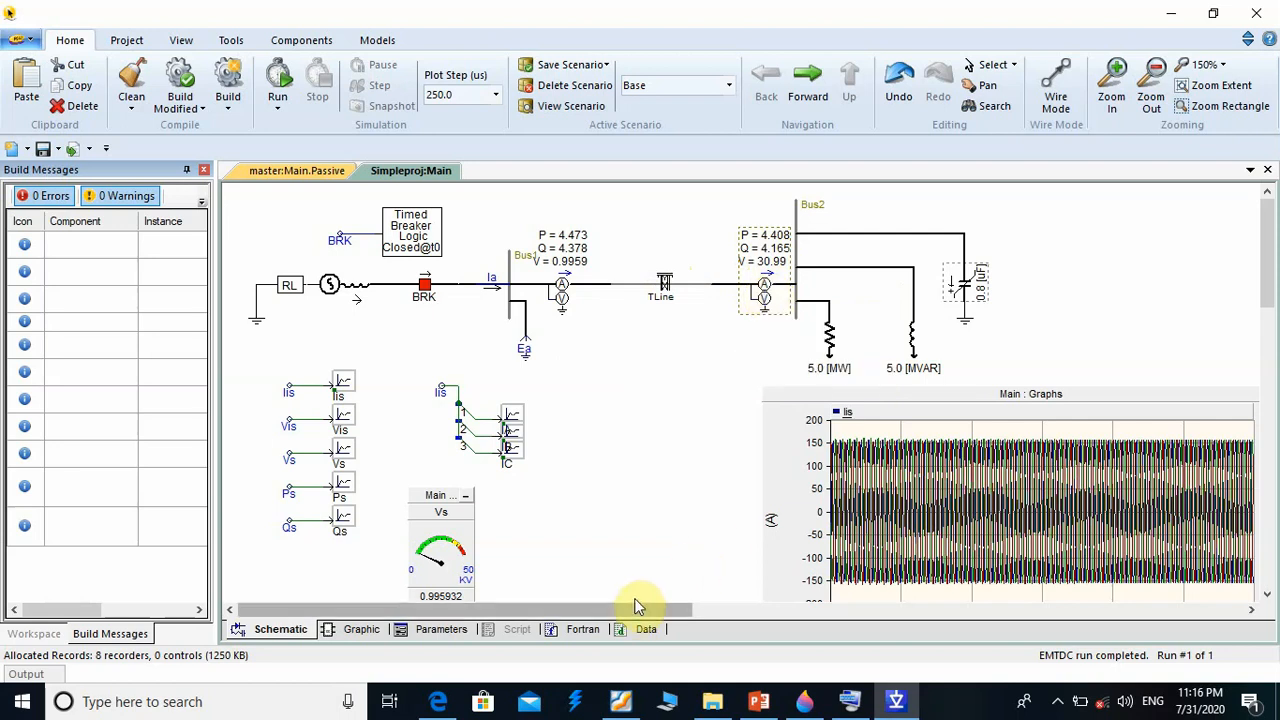
Replace the capacitor's fixed capacitance with the variable name C1
drag(637, 607, 743, 625)
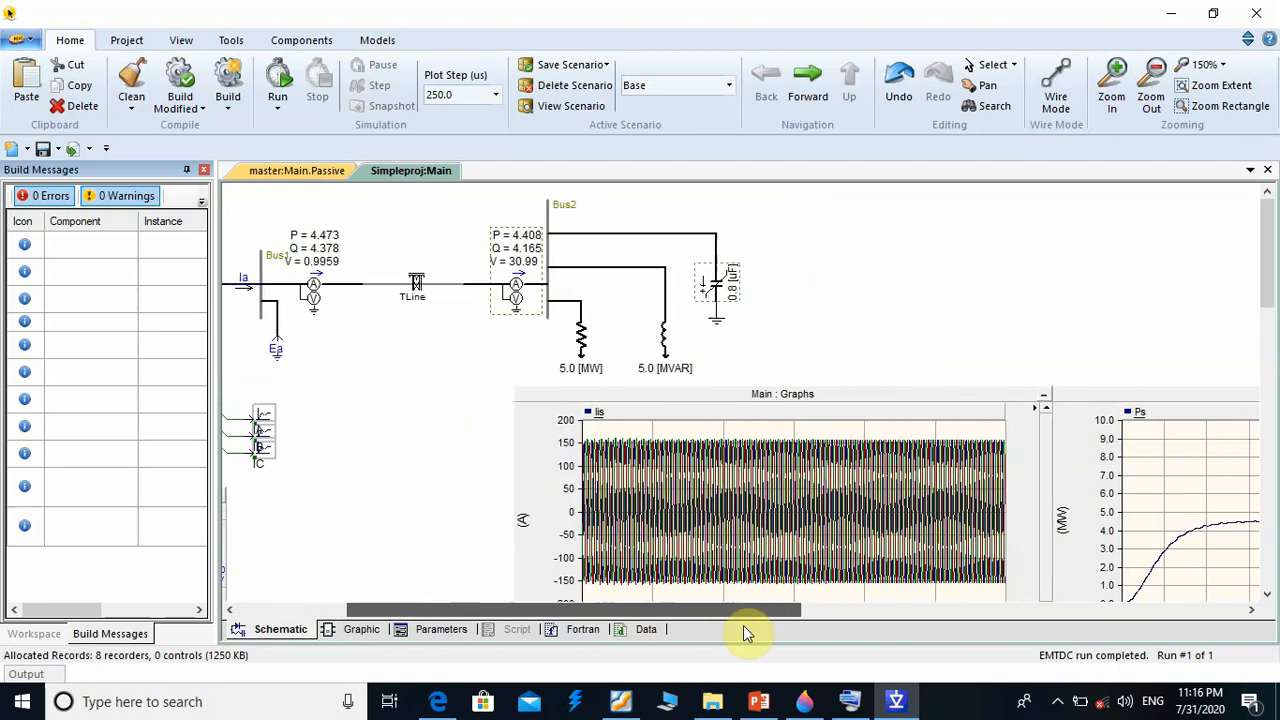
double_click(722, 288)
click(795, 257)
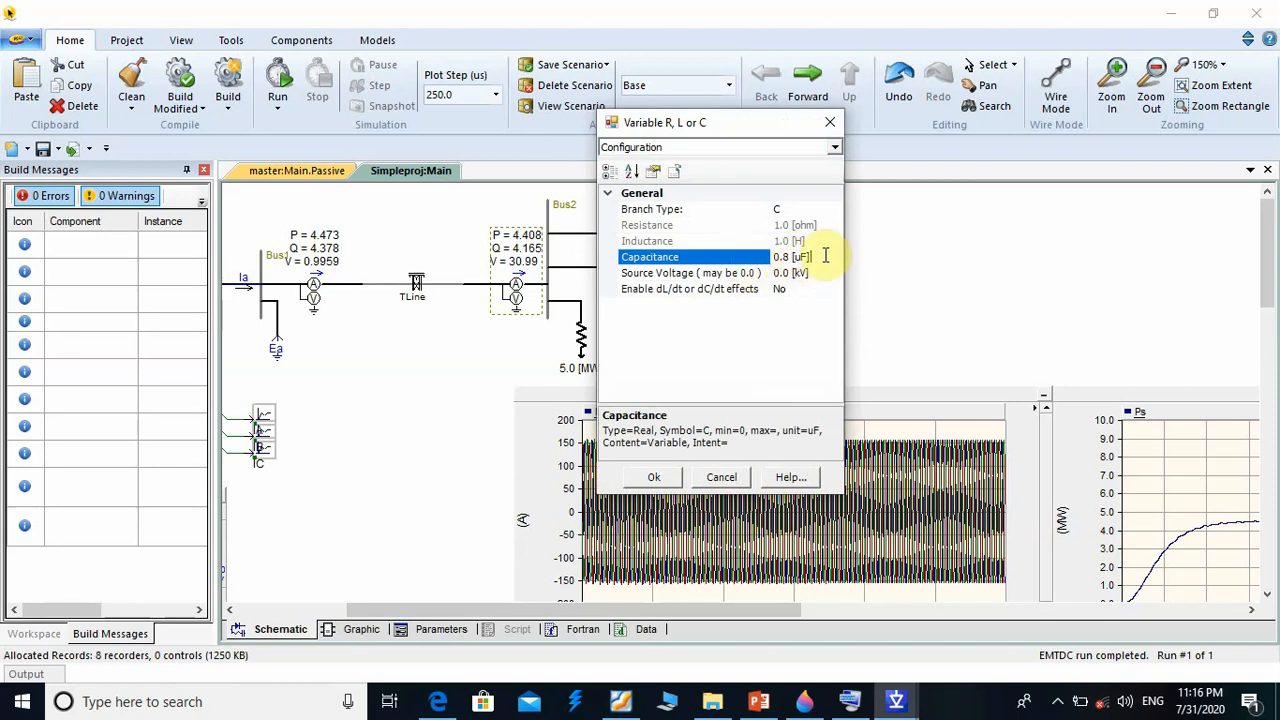
drag(825, 256, 760, 260)
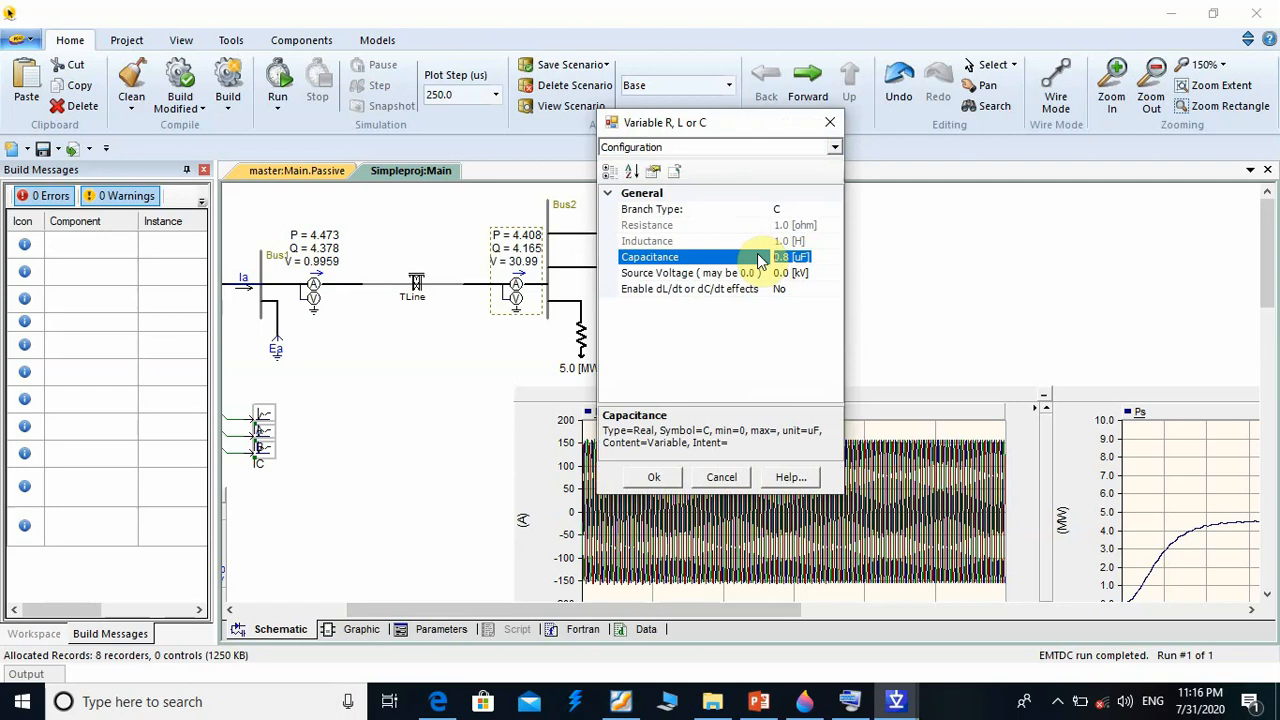
text(C1)
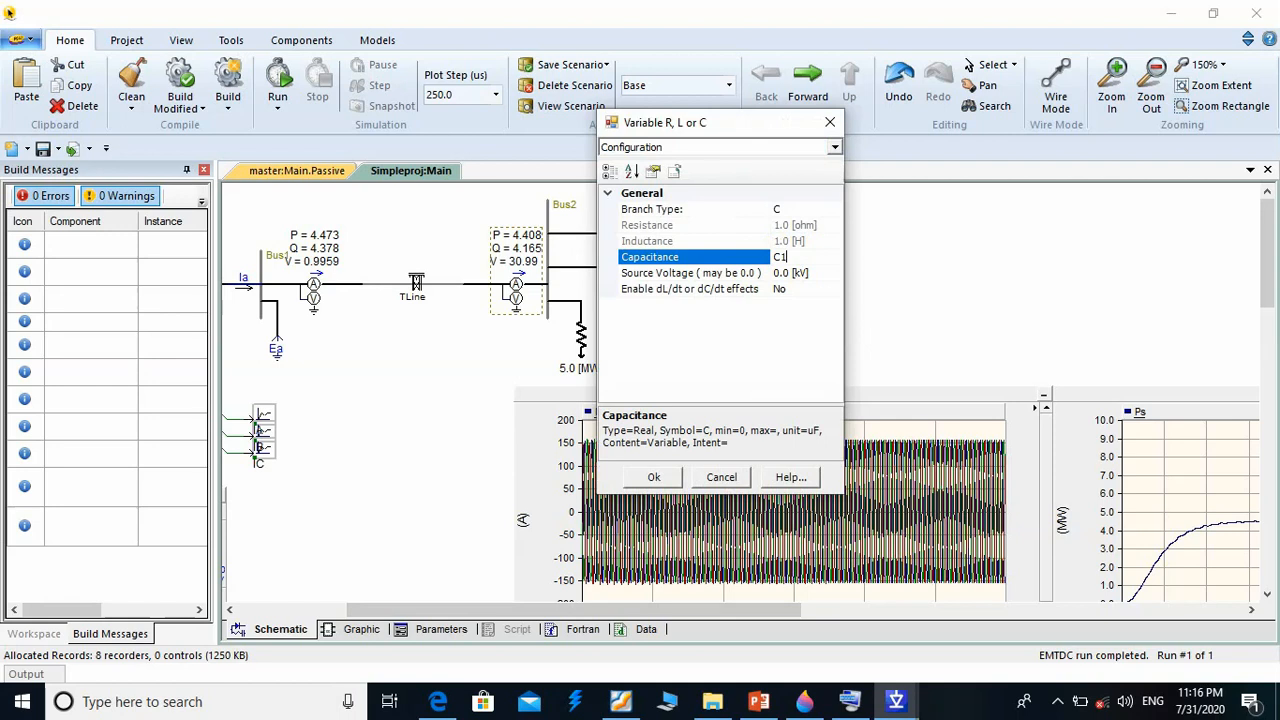
key(Return)
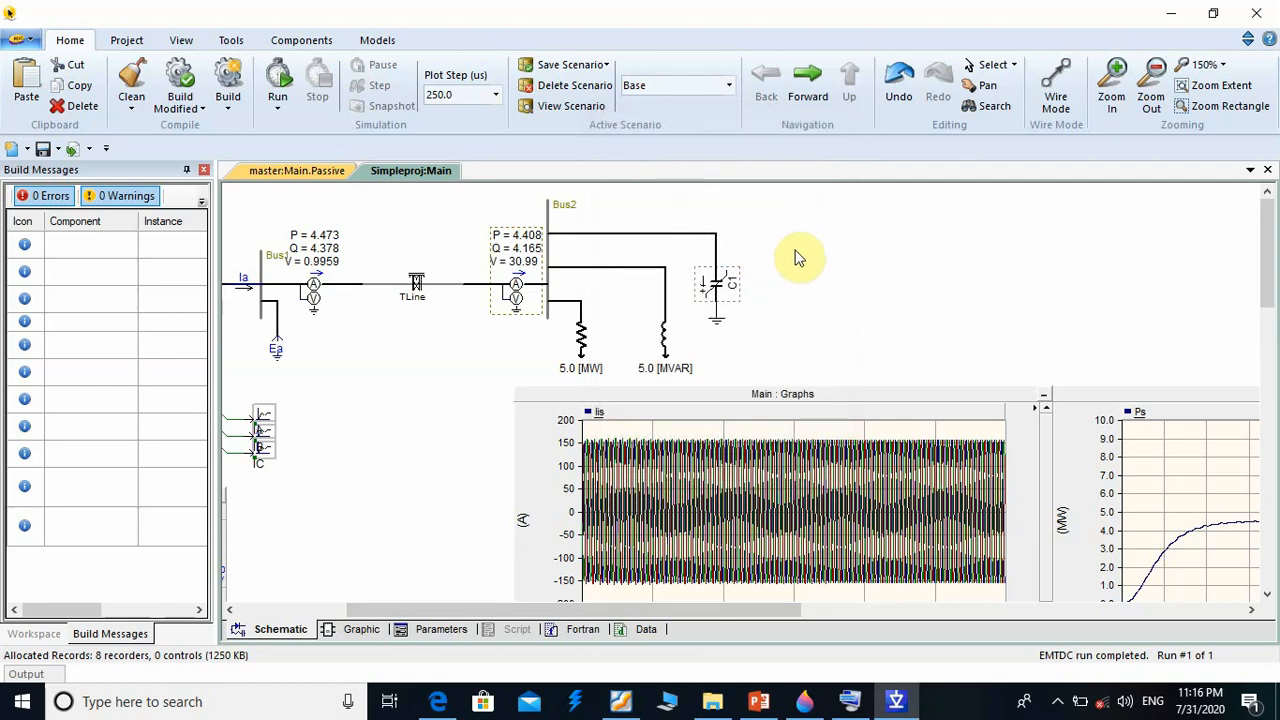
Add a variable input slider in the empty area beyond the capacitor
click(310, 40)
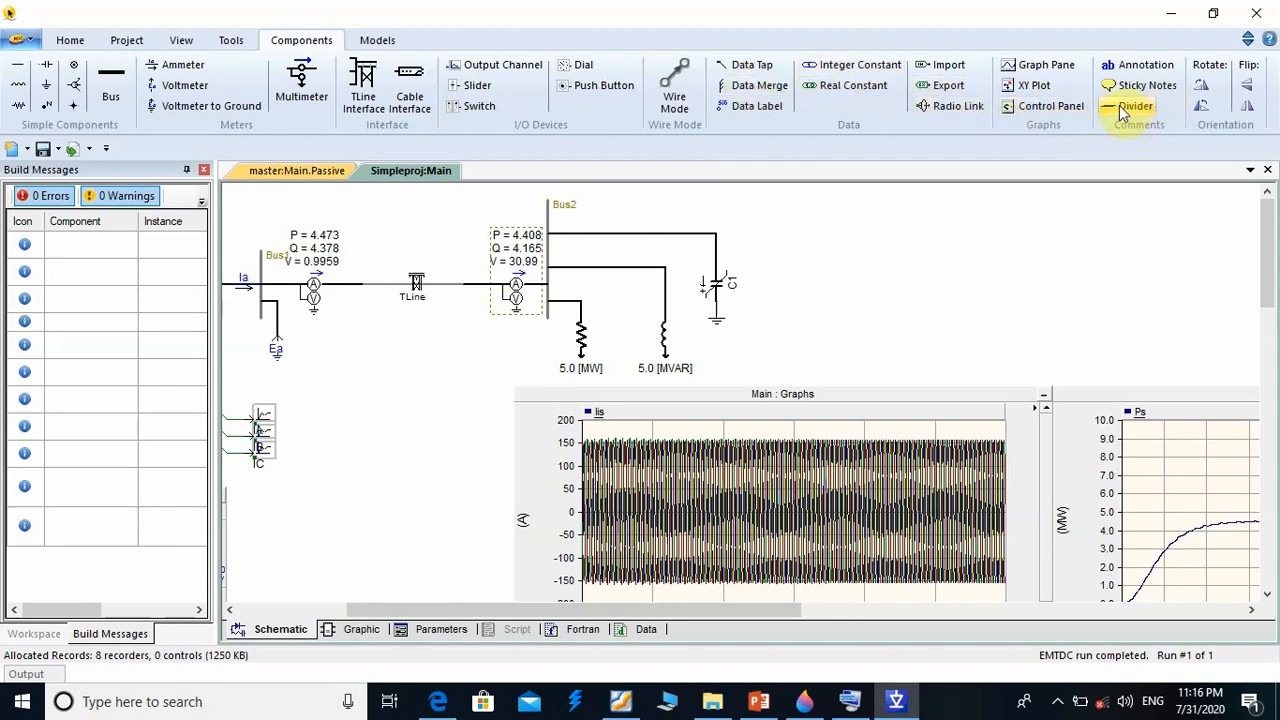
click(477, 90)
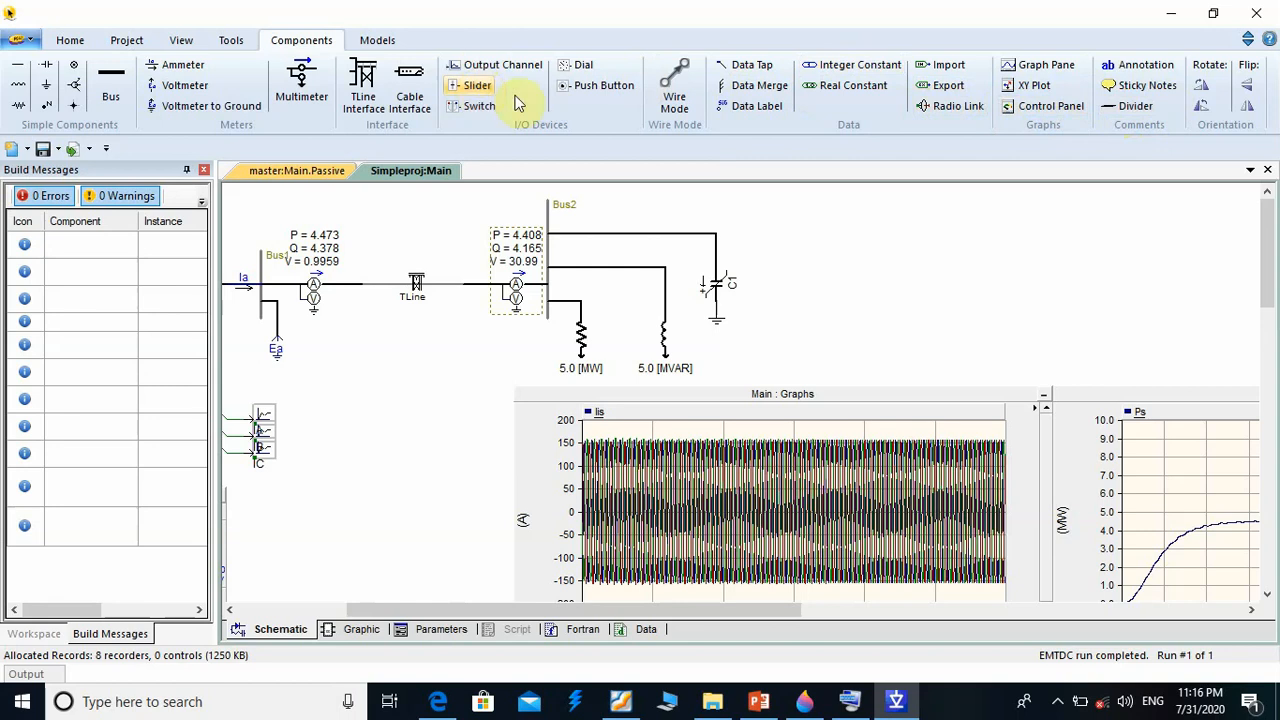
click(838, 237)
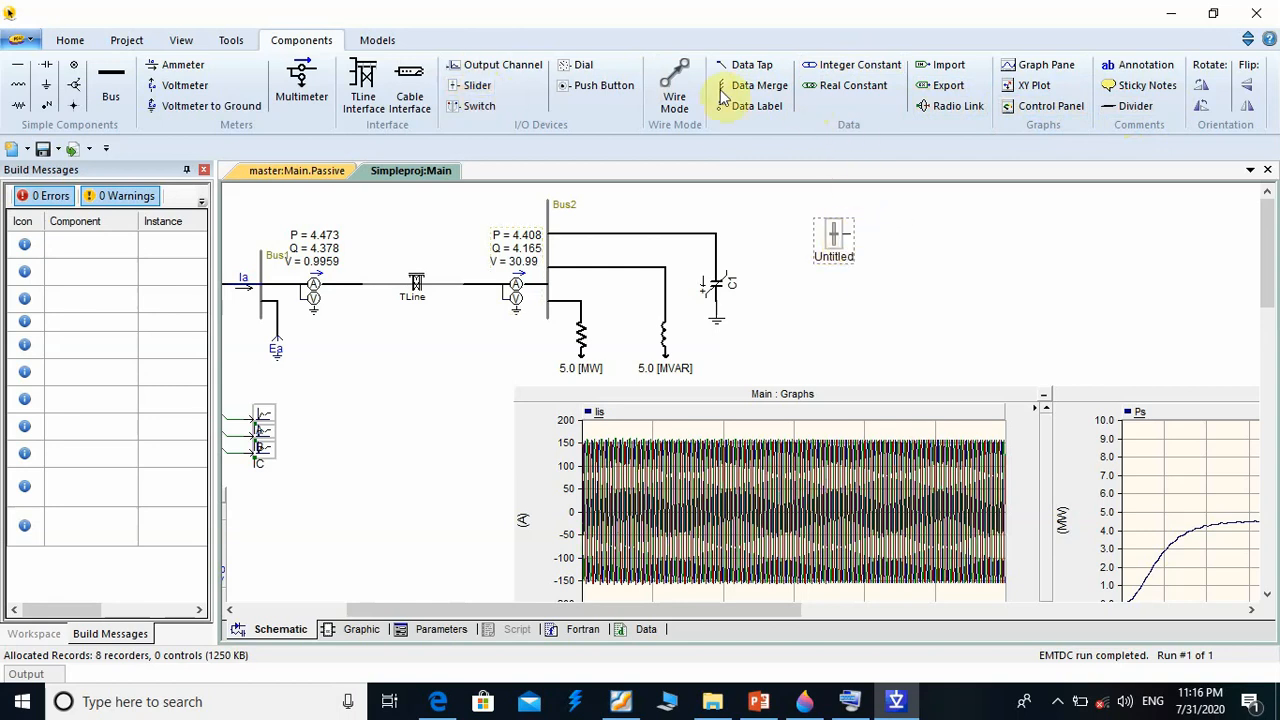
Place a data label beside the slider and set its signal name to C1
click(745, 106)
click(918, 242)
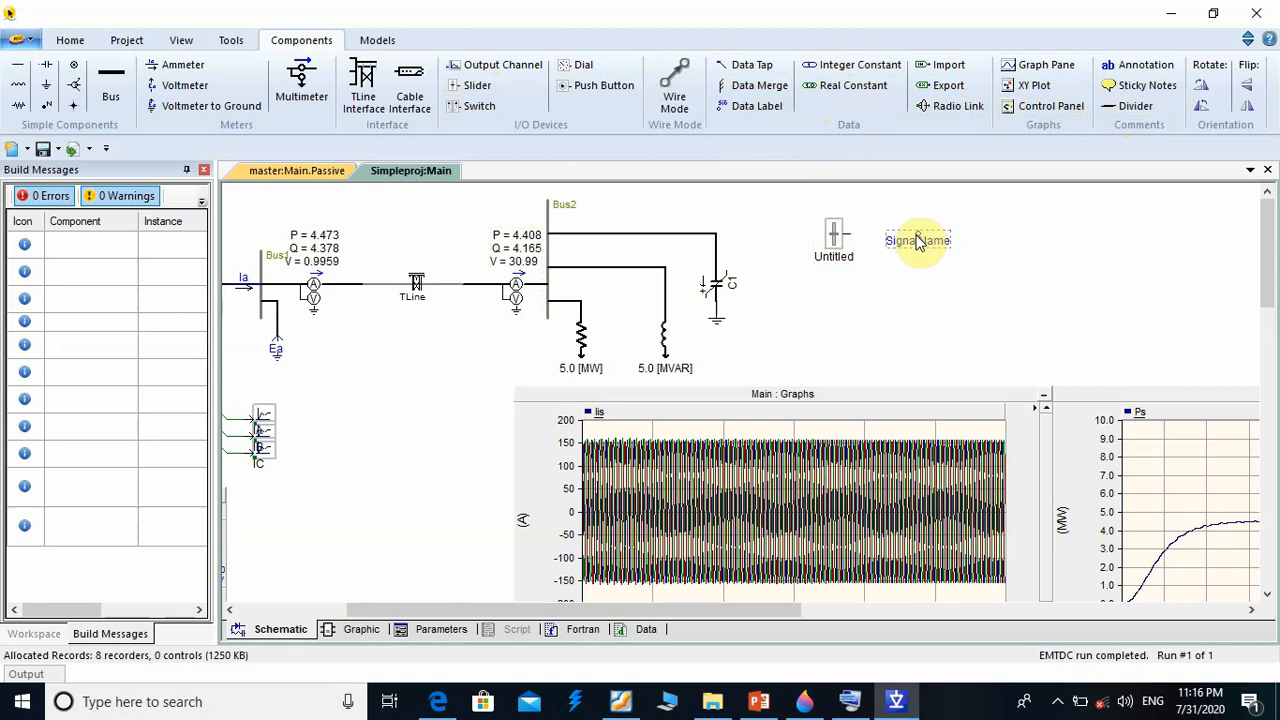
double_click(918, 242)
click(1000, 163)
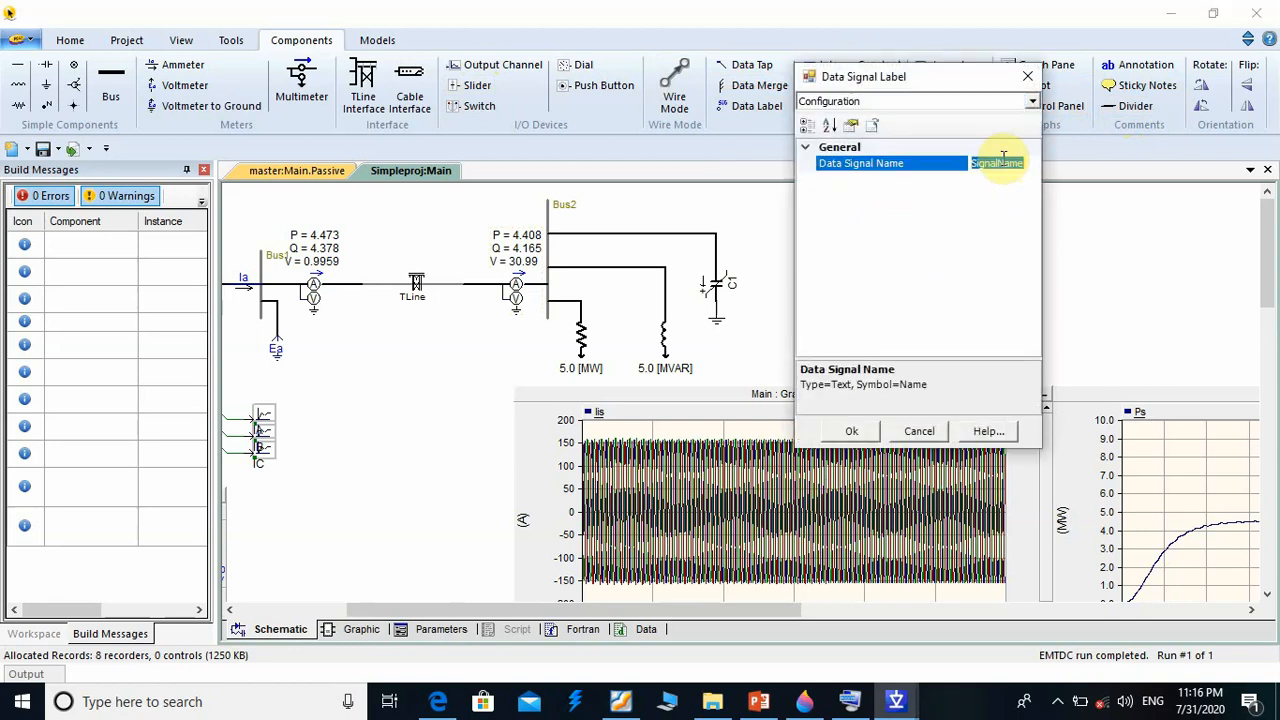
text(C1)
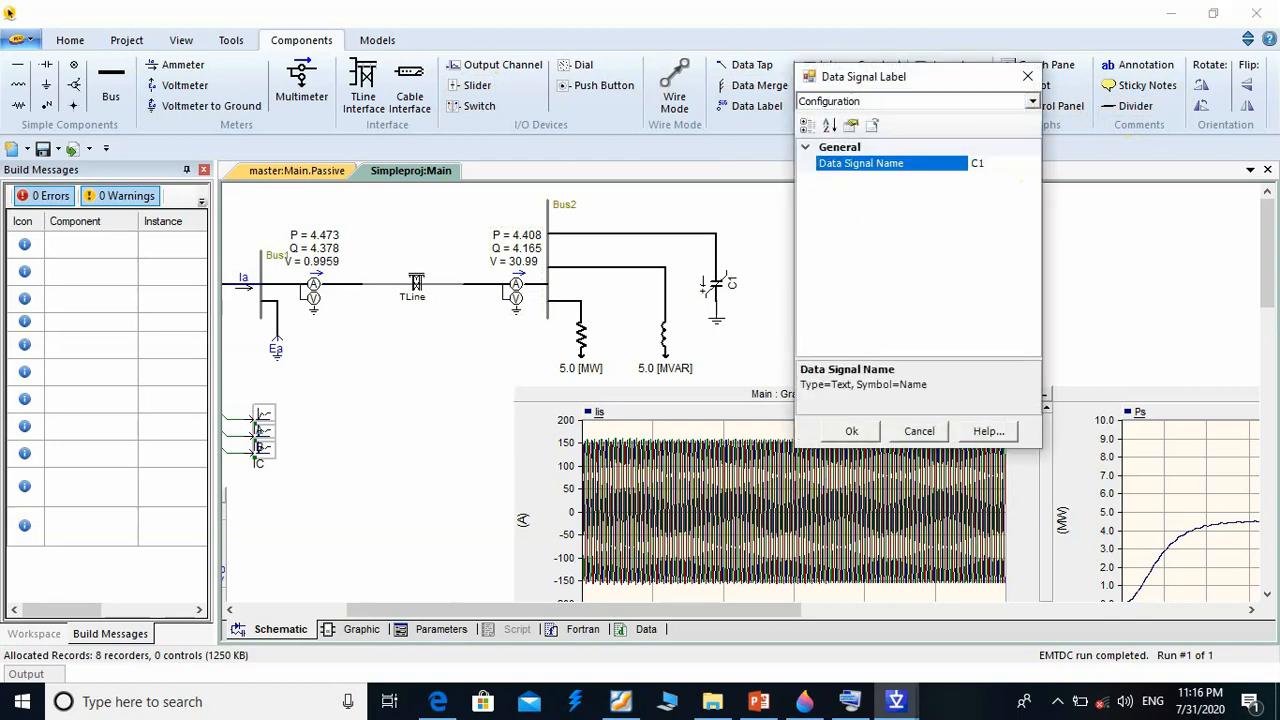
key(Return)
Wire the slider's output to the C1 data label
click(675, 85)
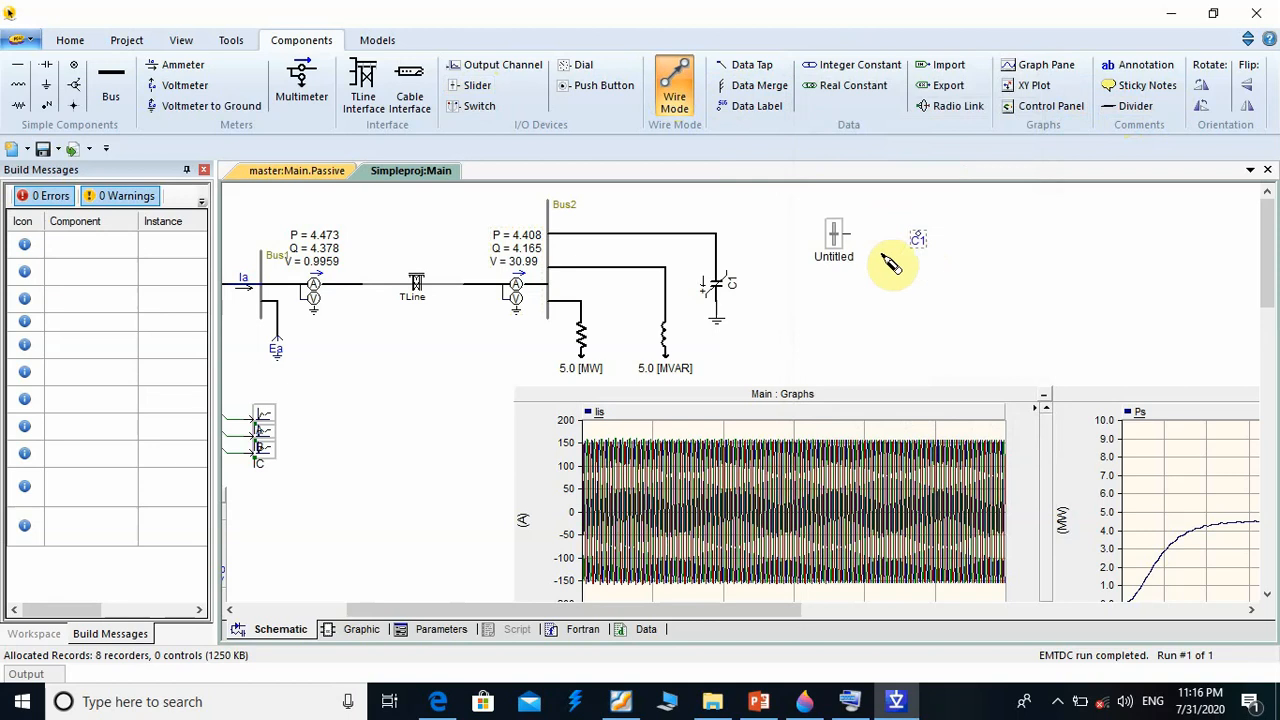
click(850, 234)
right_click(918, 234)
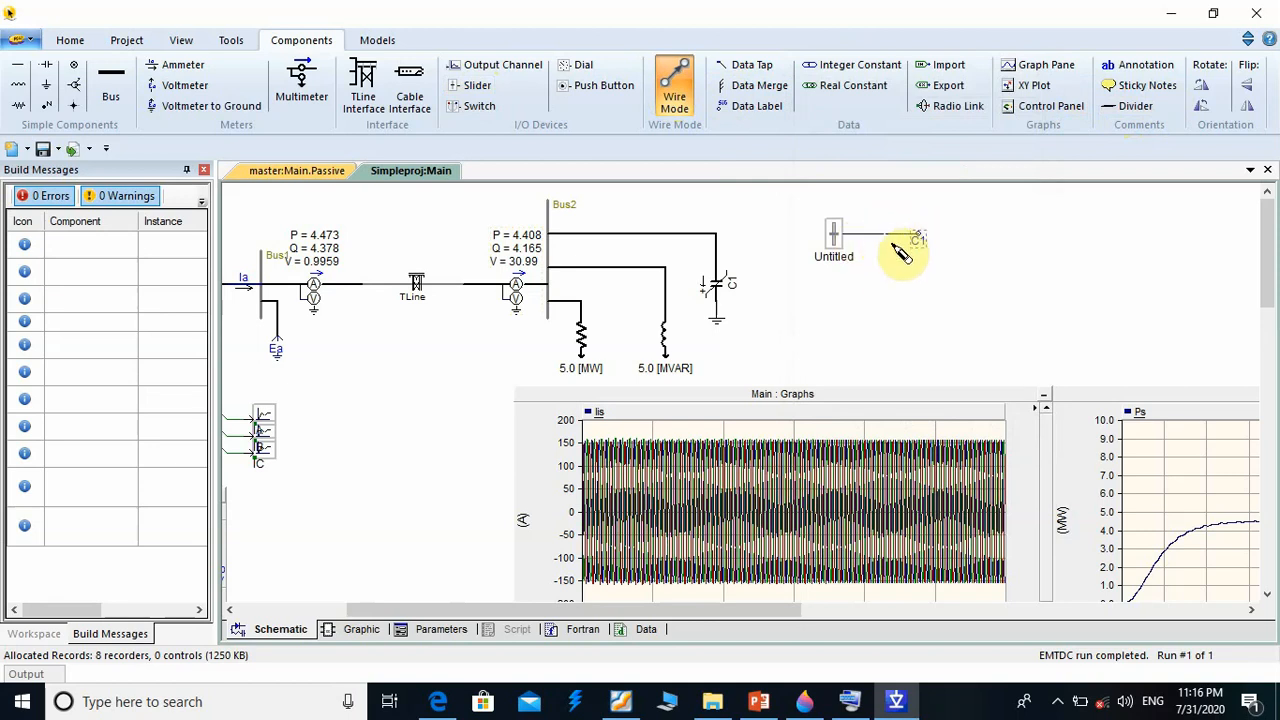
key(Escape)
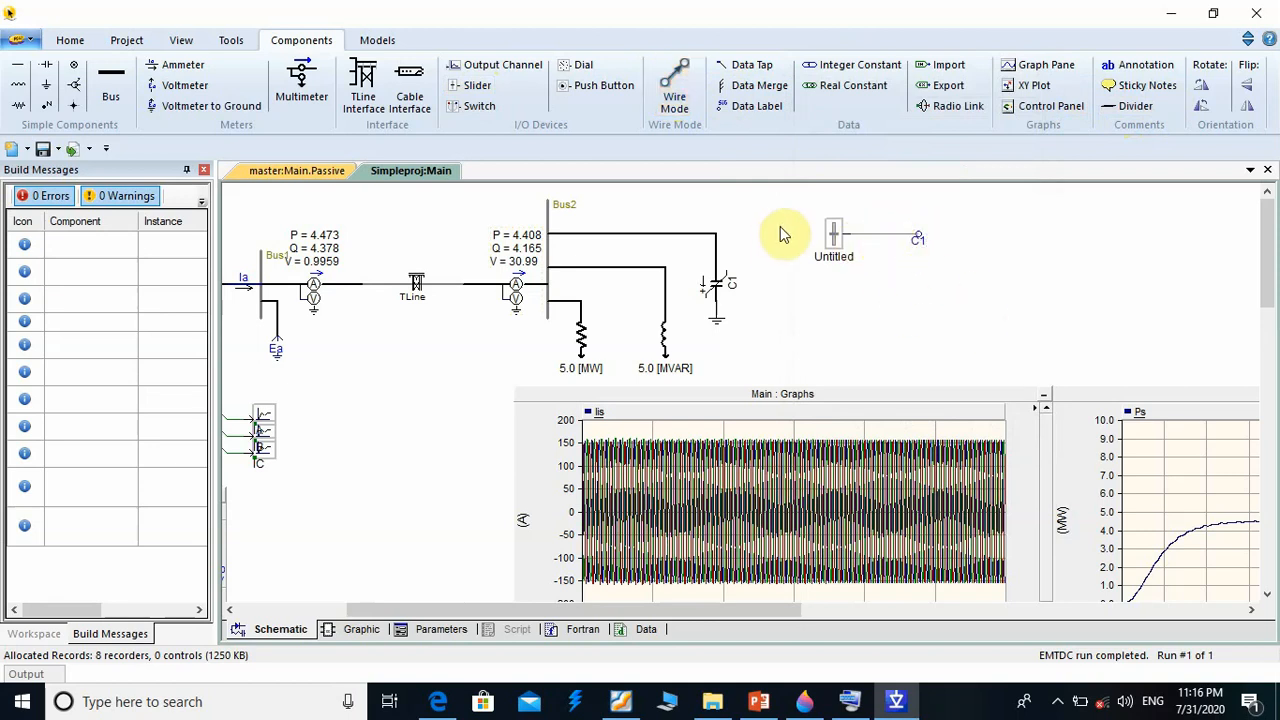
Place a control panel beside the C1 data label and select the slider component
click(1030, 107)
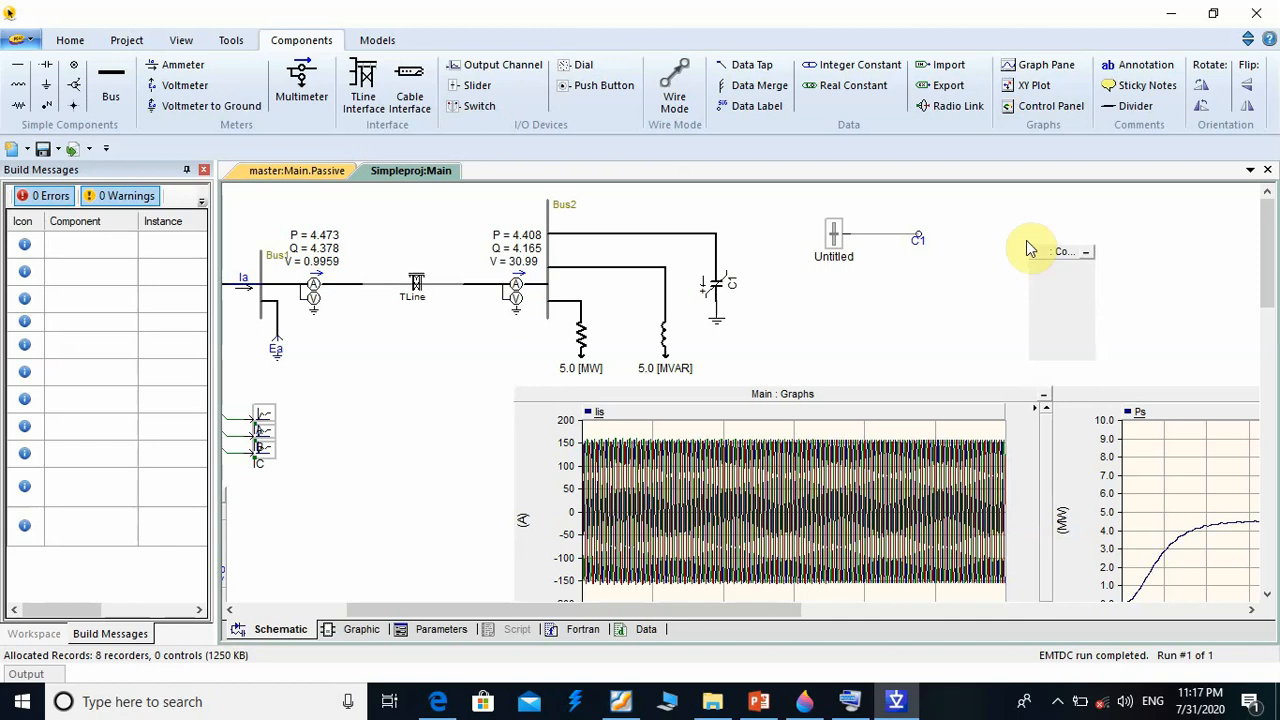
click(1022, 221)
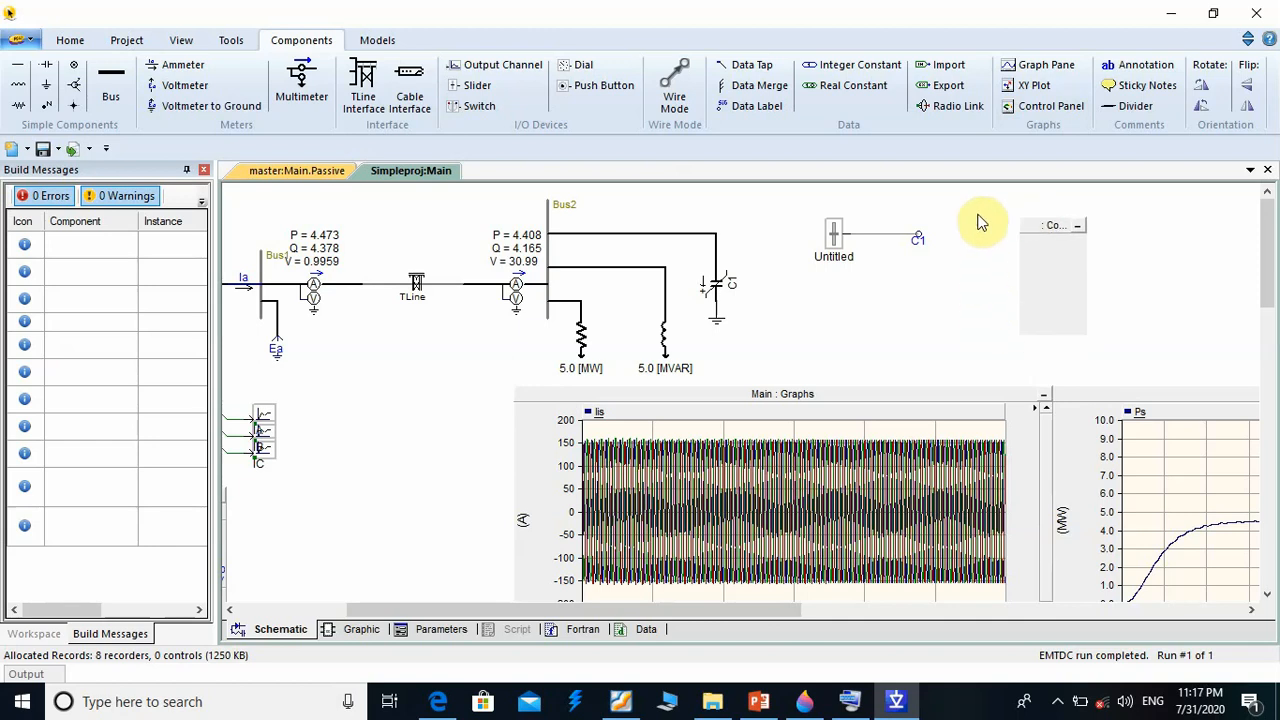
click(918, 242)
click(833, 250)
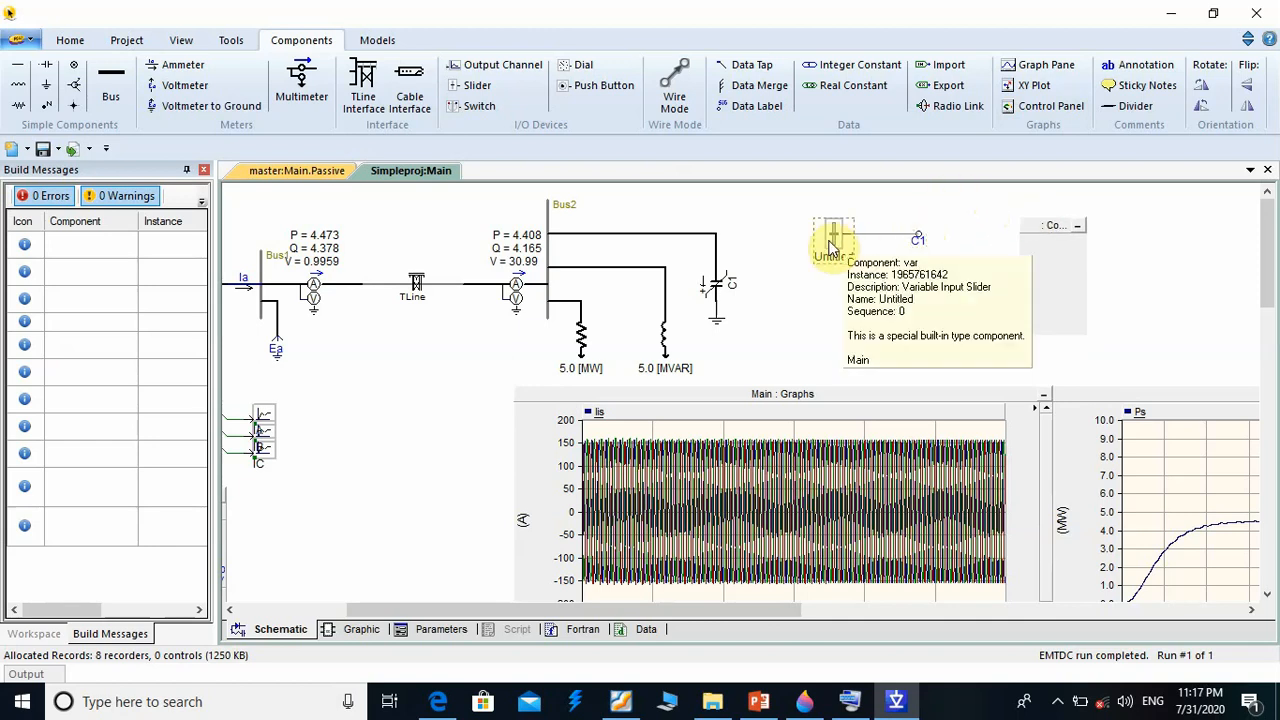
Add the variable input slider as a control and paste it into the empty control panel
right_click(831, 248)
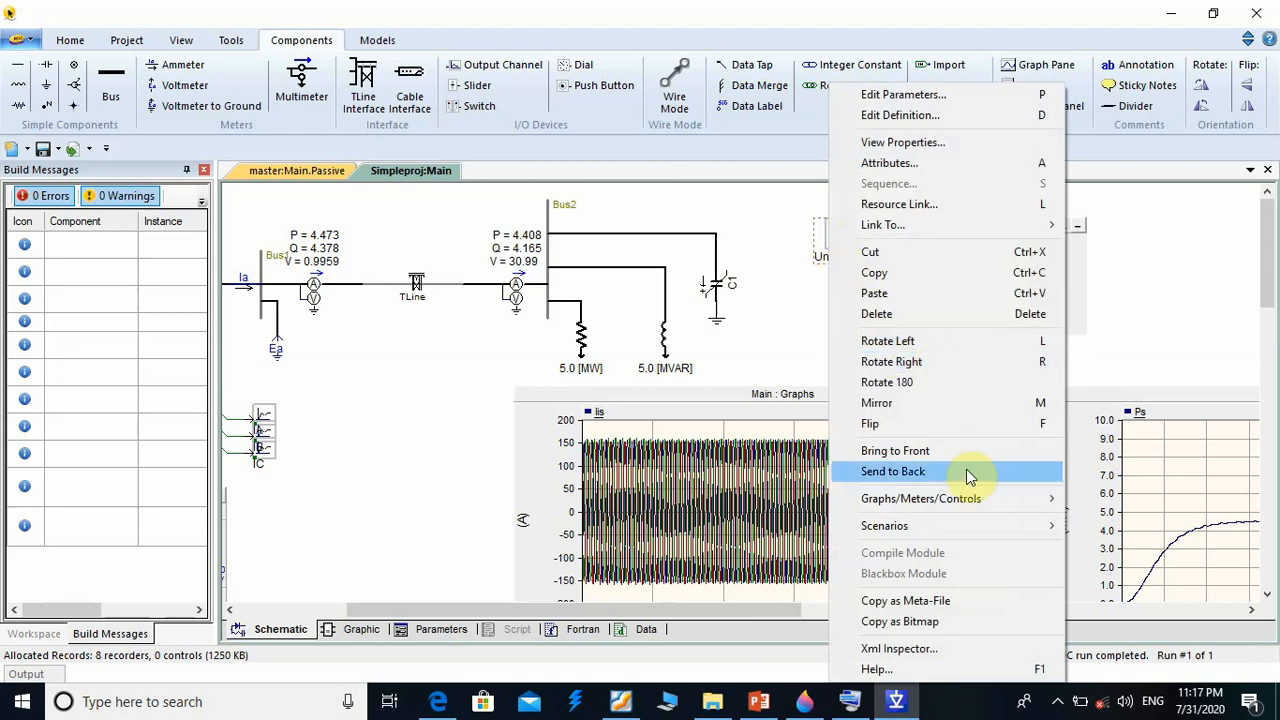
mouse_move(975, 505)
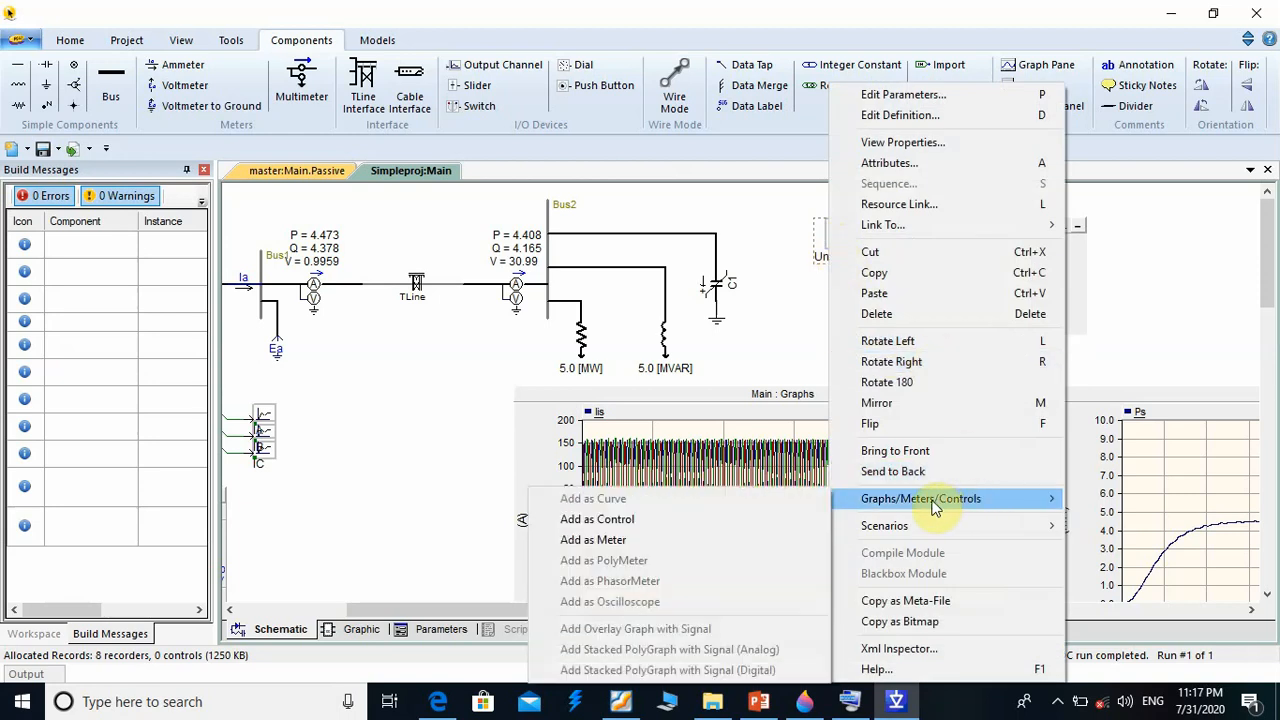
click(667, 521)
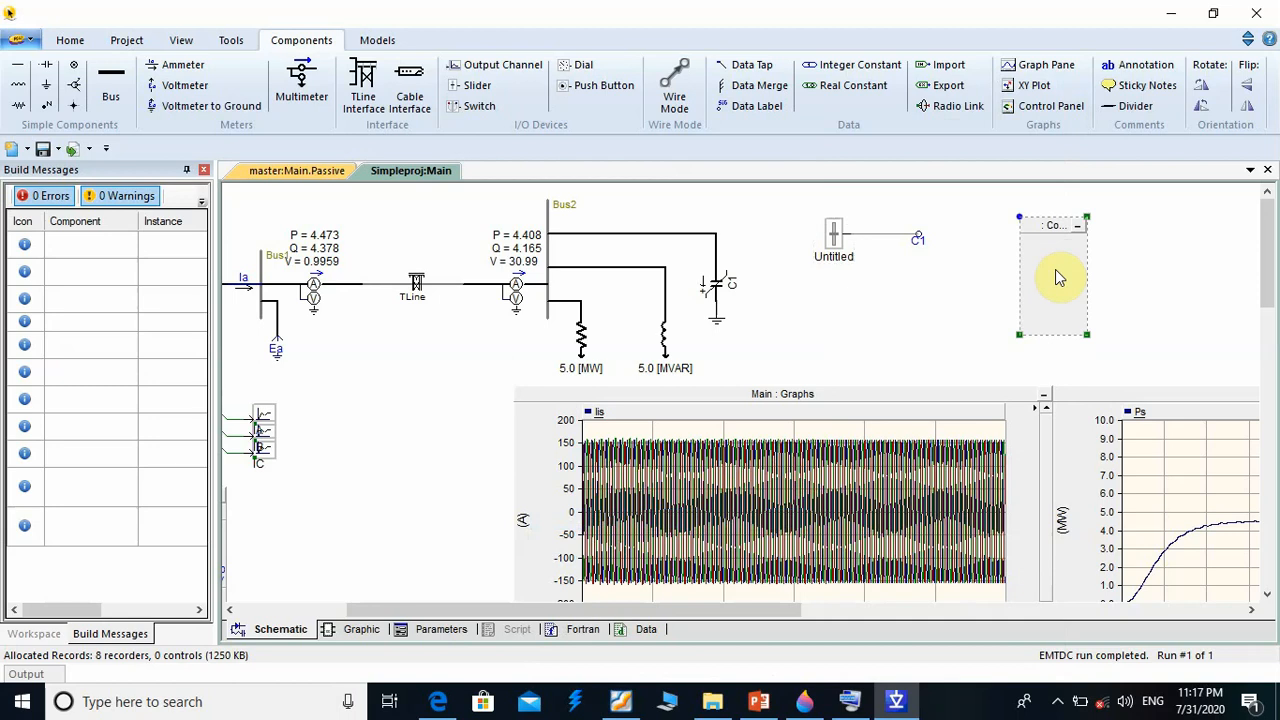
right_click(1057, 278)
click(1078, 368)
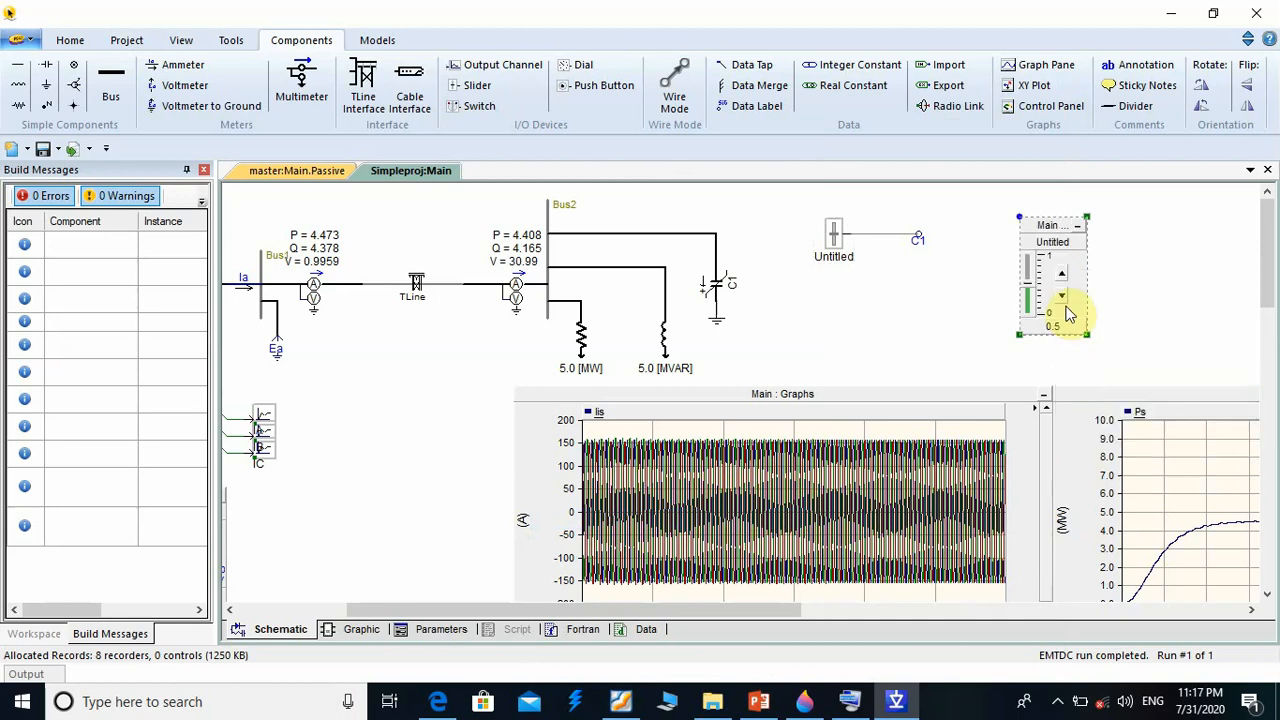
Set the slider component's units to uF in its configuration and accept the settings
click(833, 244)
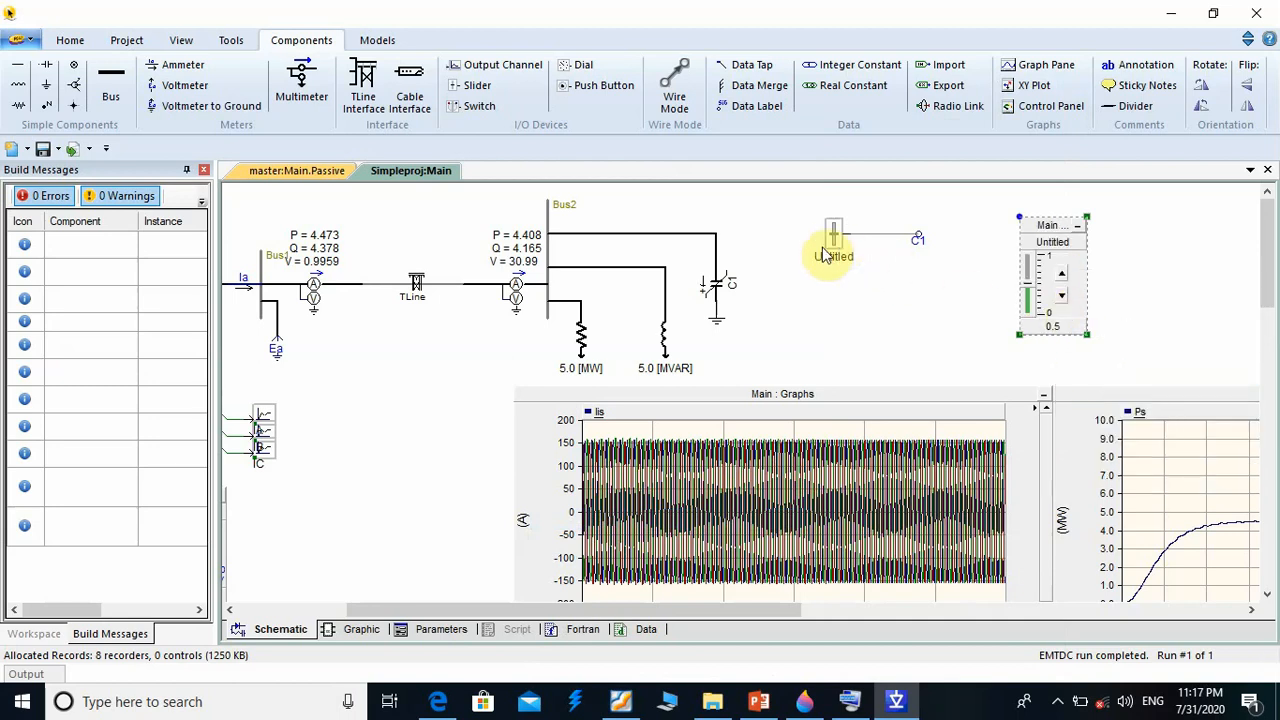
double_click(838, 244)
click(908, 260)
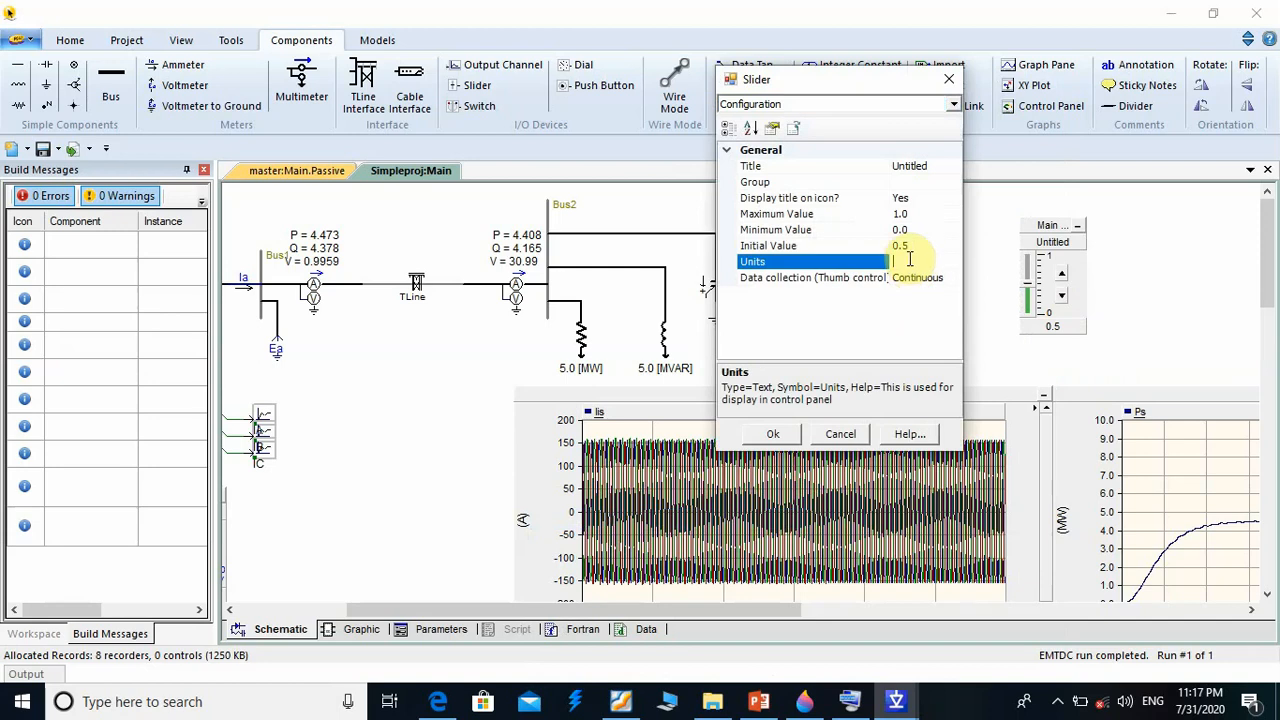
text(i)
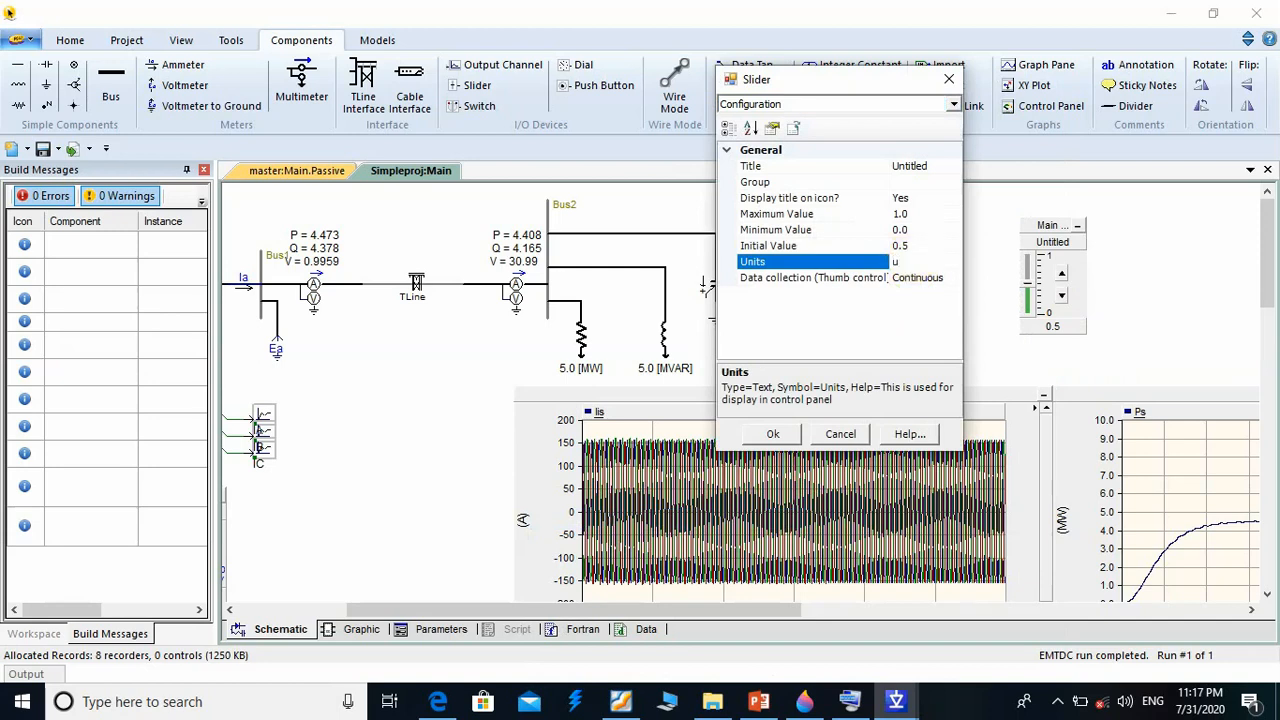
click(914, 313)
click(925, 213)
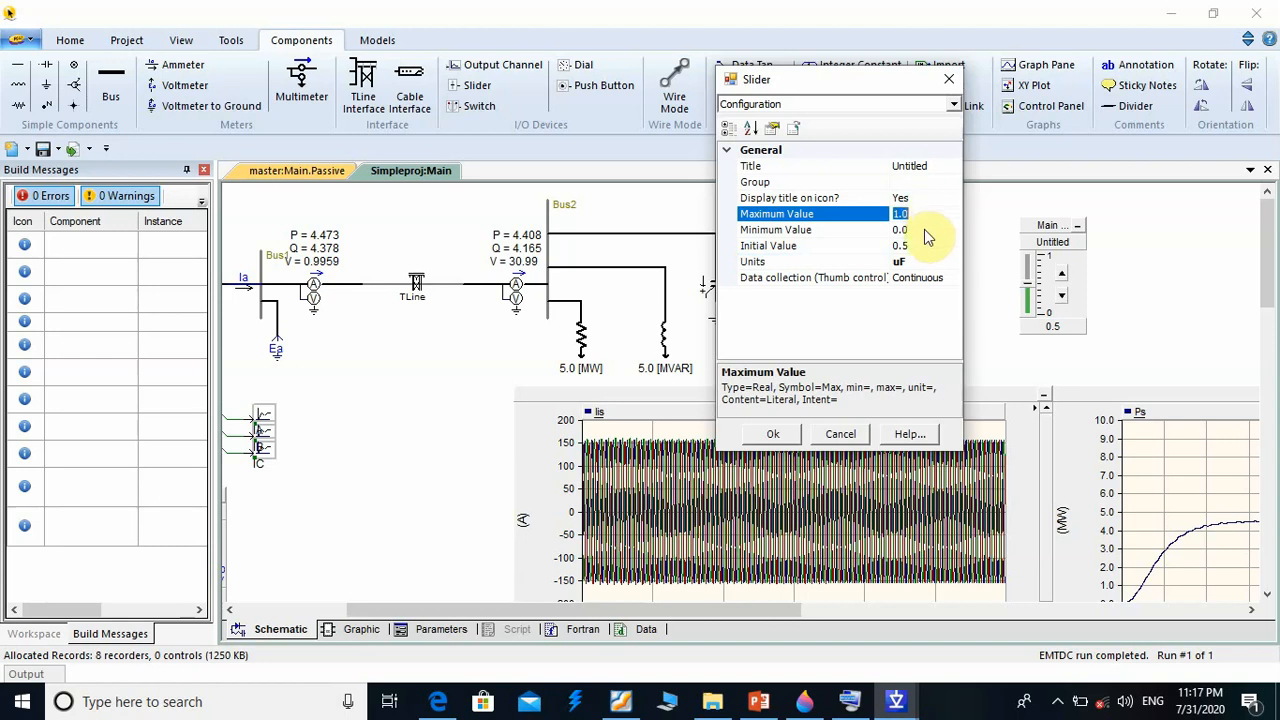
click(924, 230)
click(914, 245)
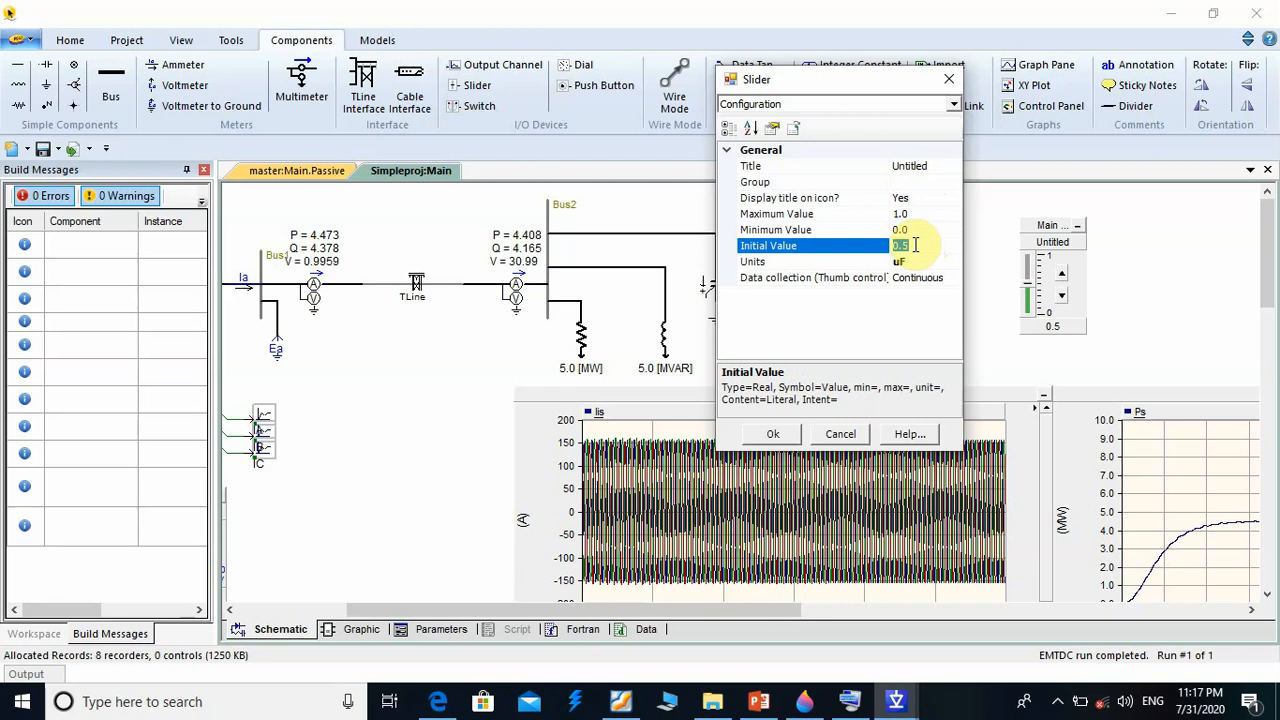
click(779, 438)
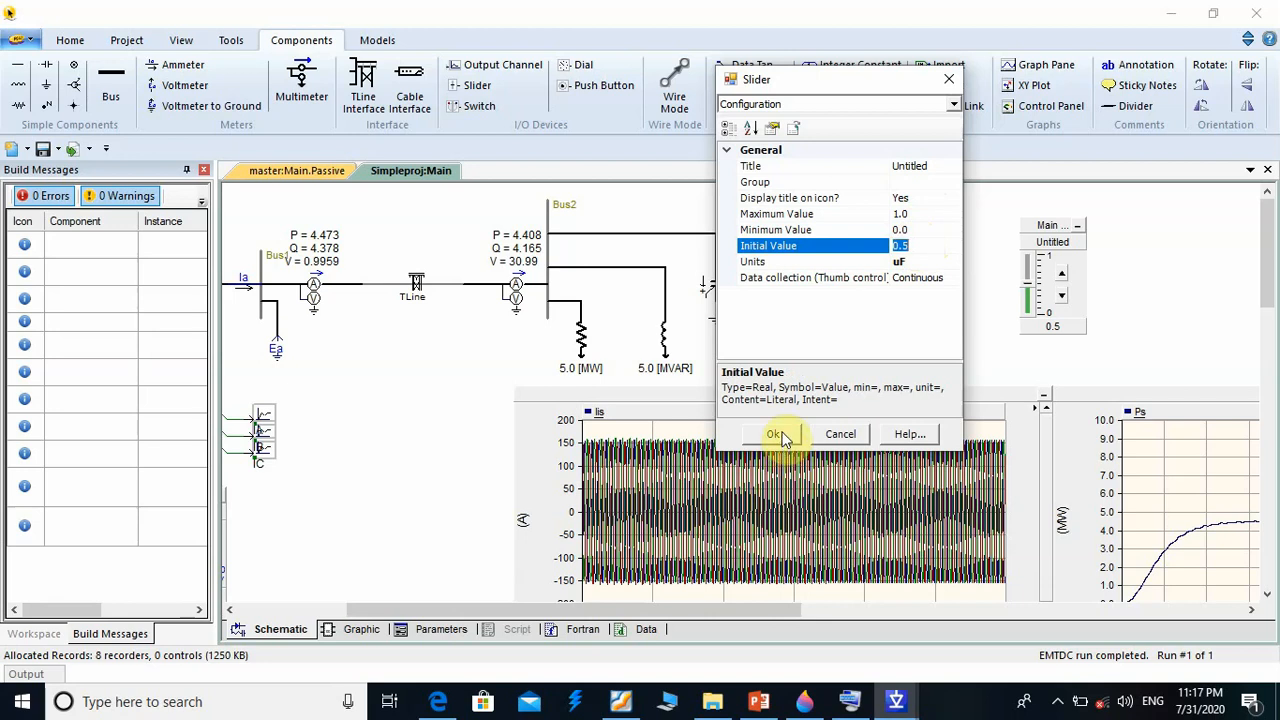
text(0)
click(778, 438)
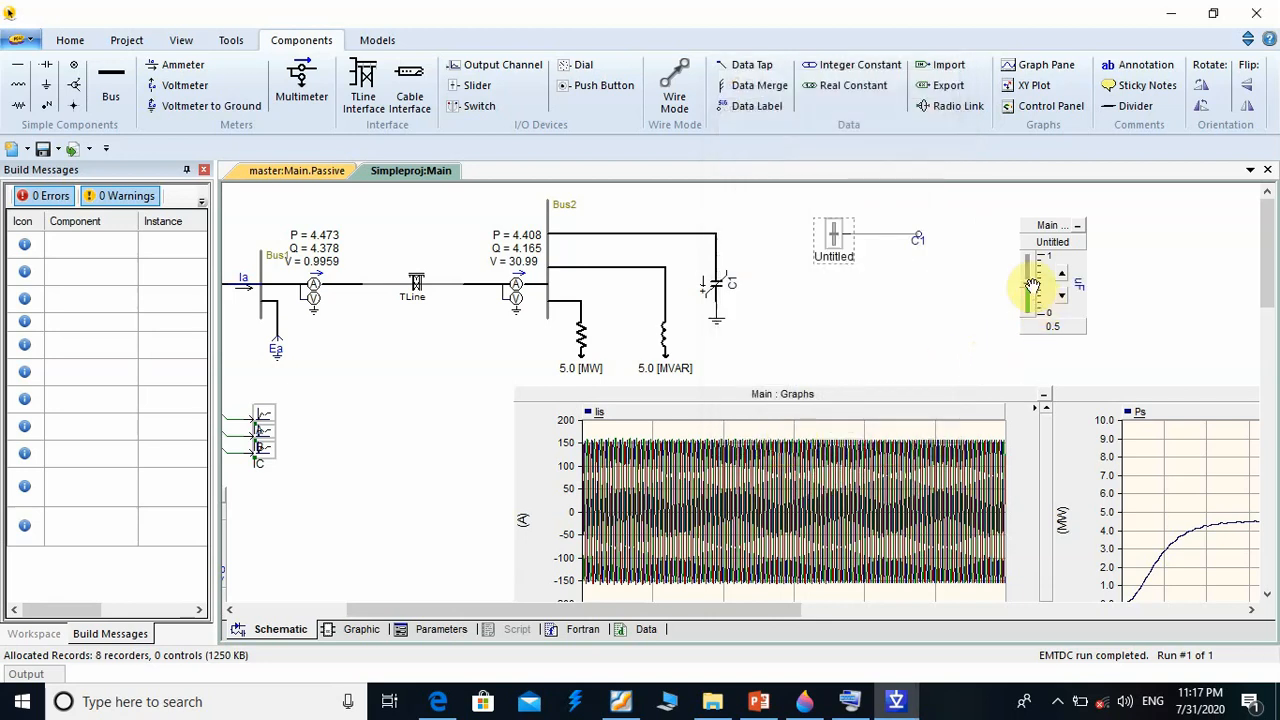
Raise the panel slider to about 0.57 uF, save the project and run the simulation
mouse_move(1031, 284)
mouse_down()
mouse_move(1033, 302)
mouse_move(1031, 269)
mouse_move(1034, 314)
mouse_move(1033, 283)
mouse_up()
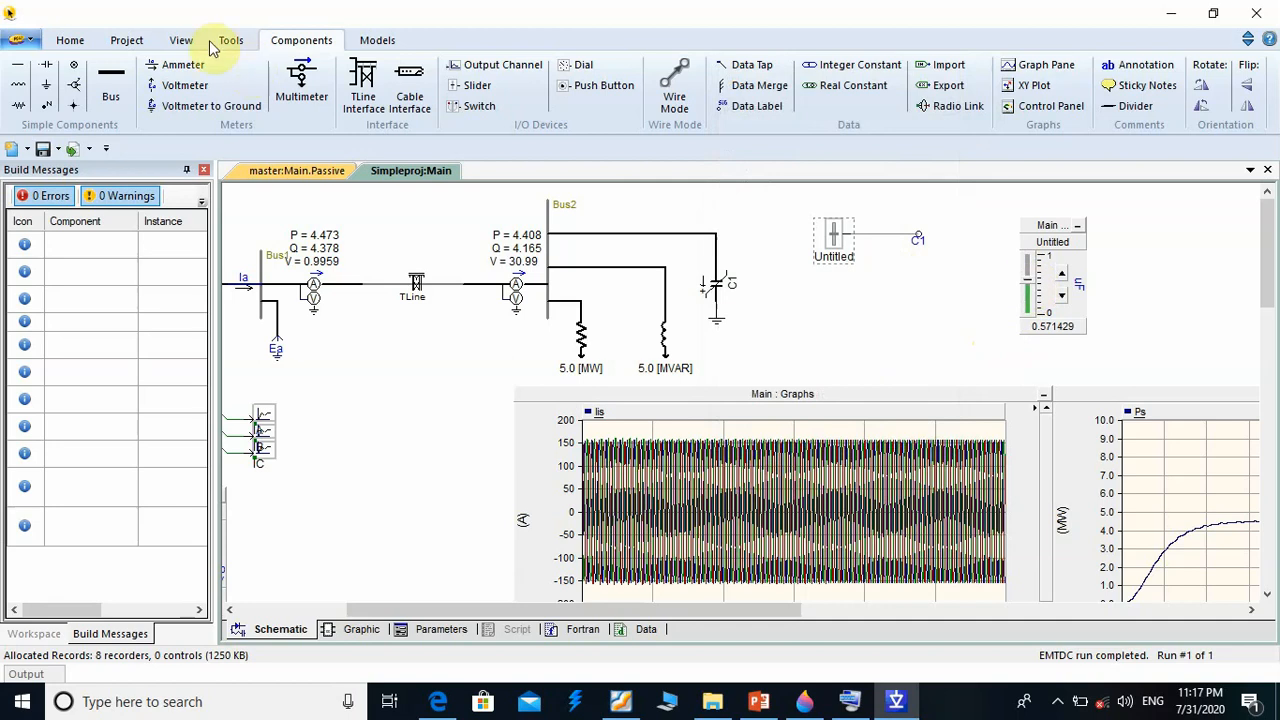
key(ctrl+s)
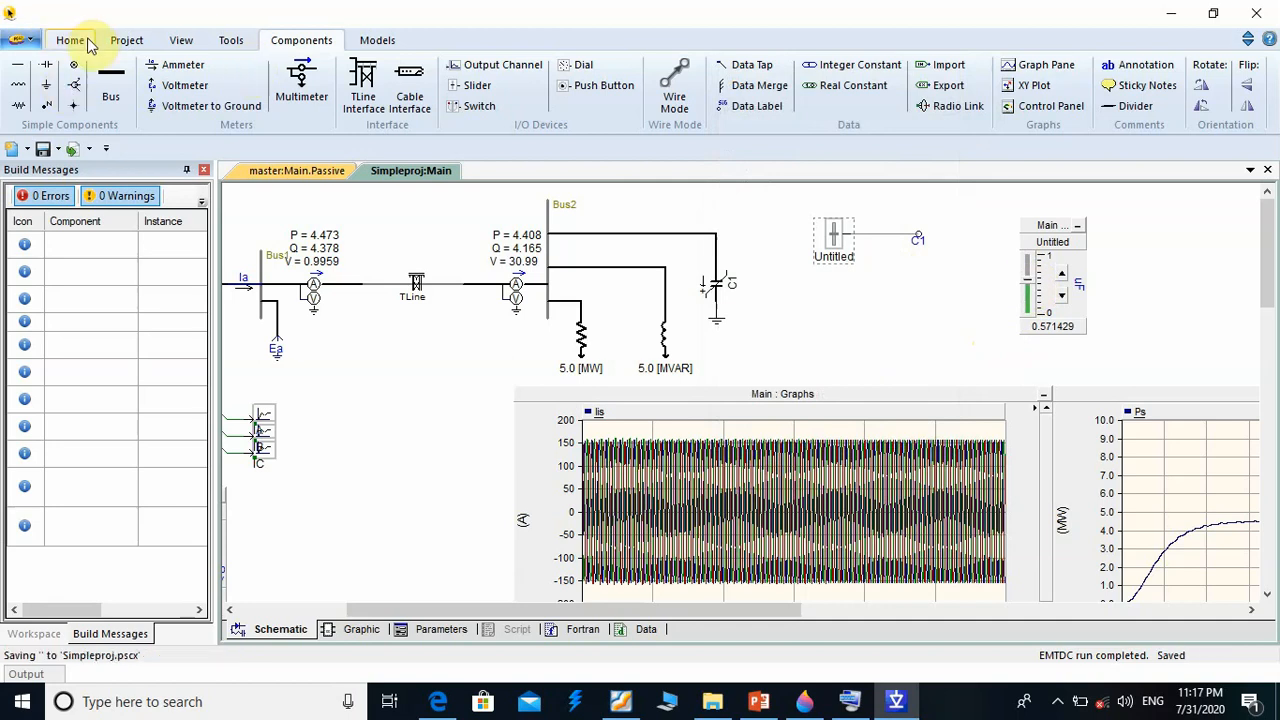
click(88, 40)
click(280, 85)
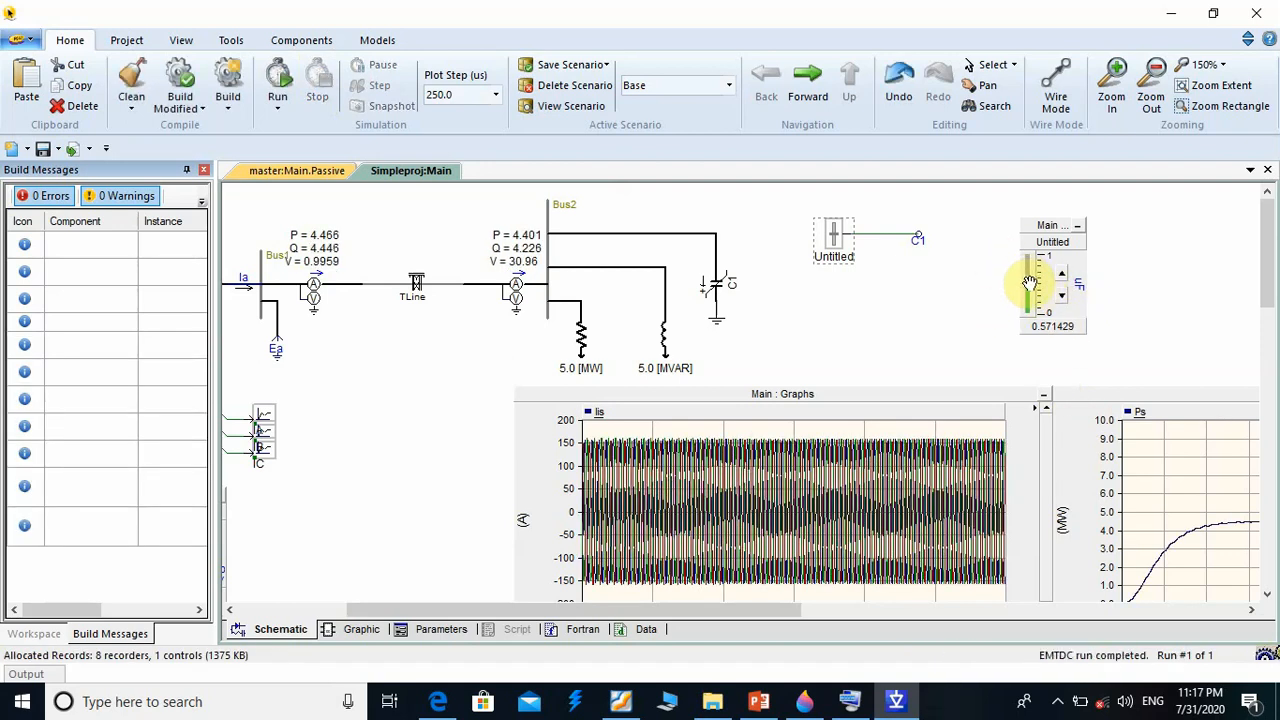
Run the simulation with the capacitance slider at 0 uF, and again with it at 0.01 uF
drag(1034, 277, 1029, 320)
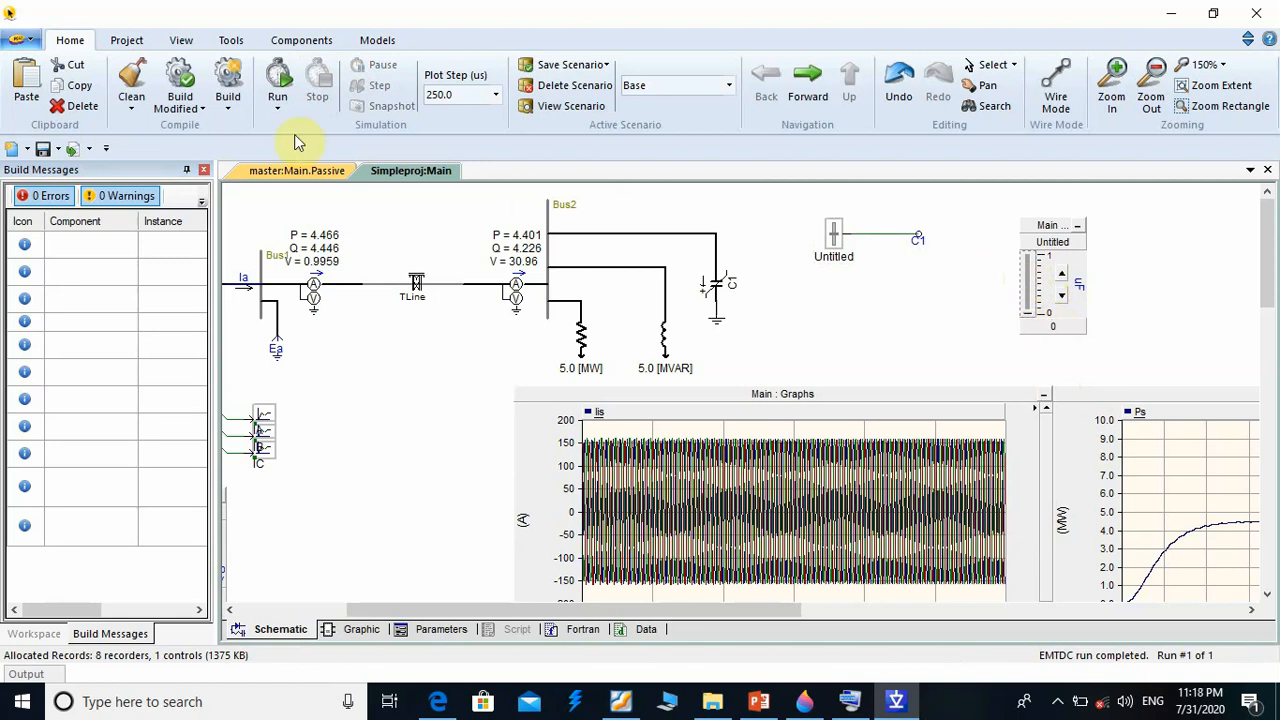
click(278, 85)
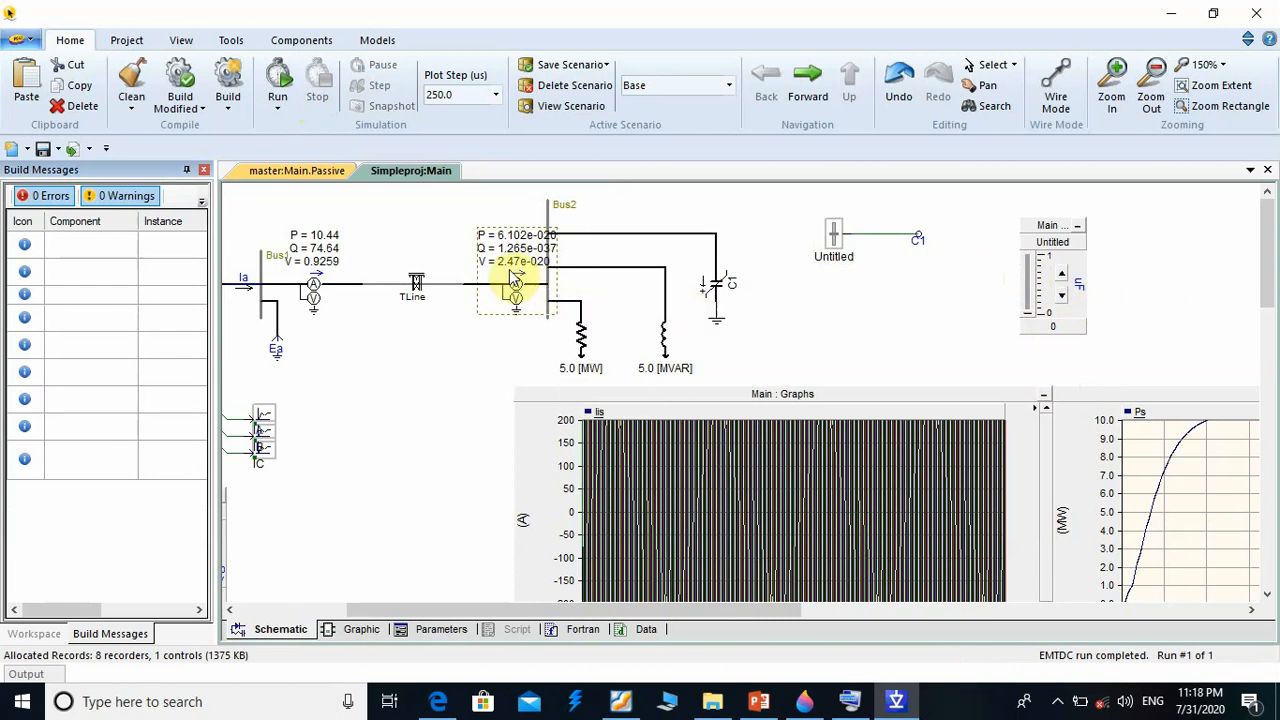
click(1062, 281)
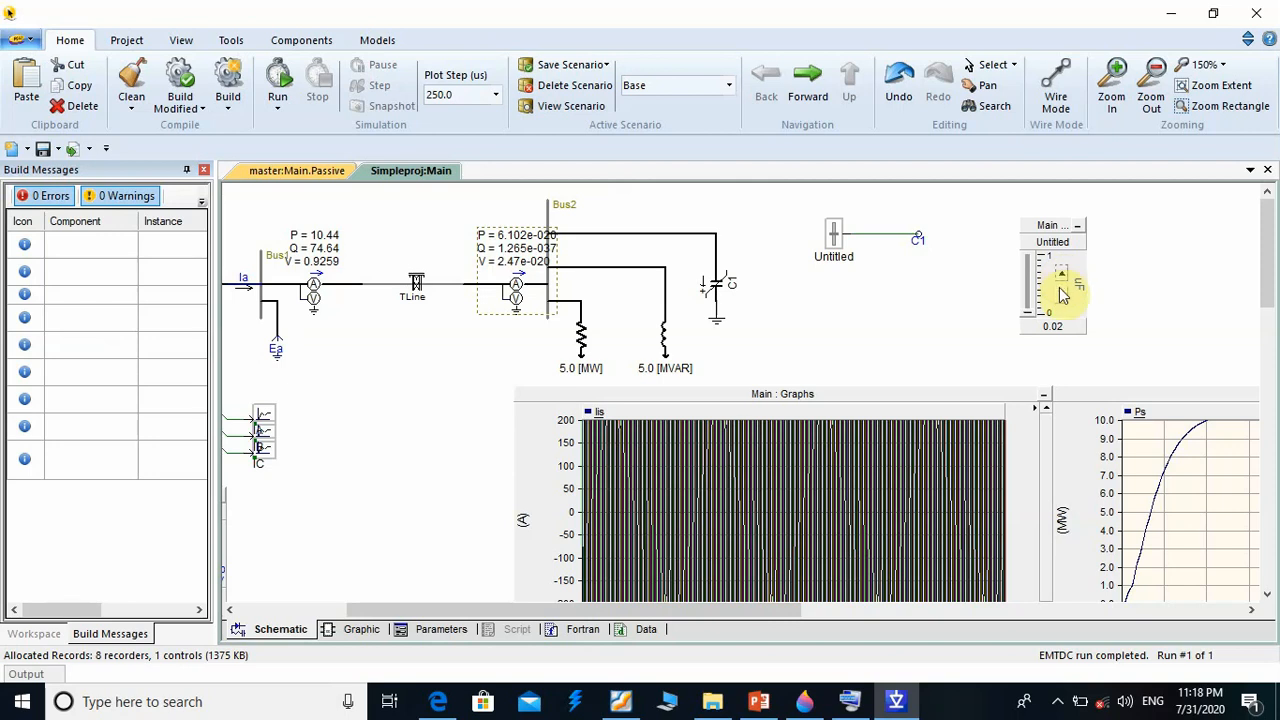
click(277, 86)
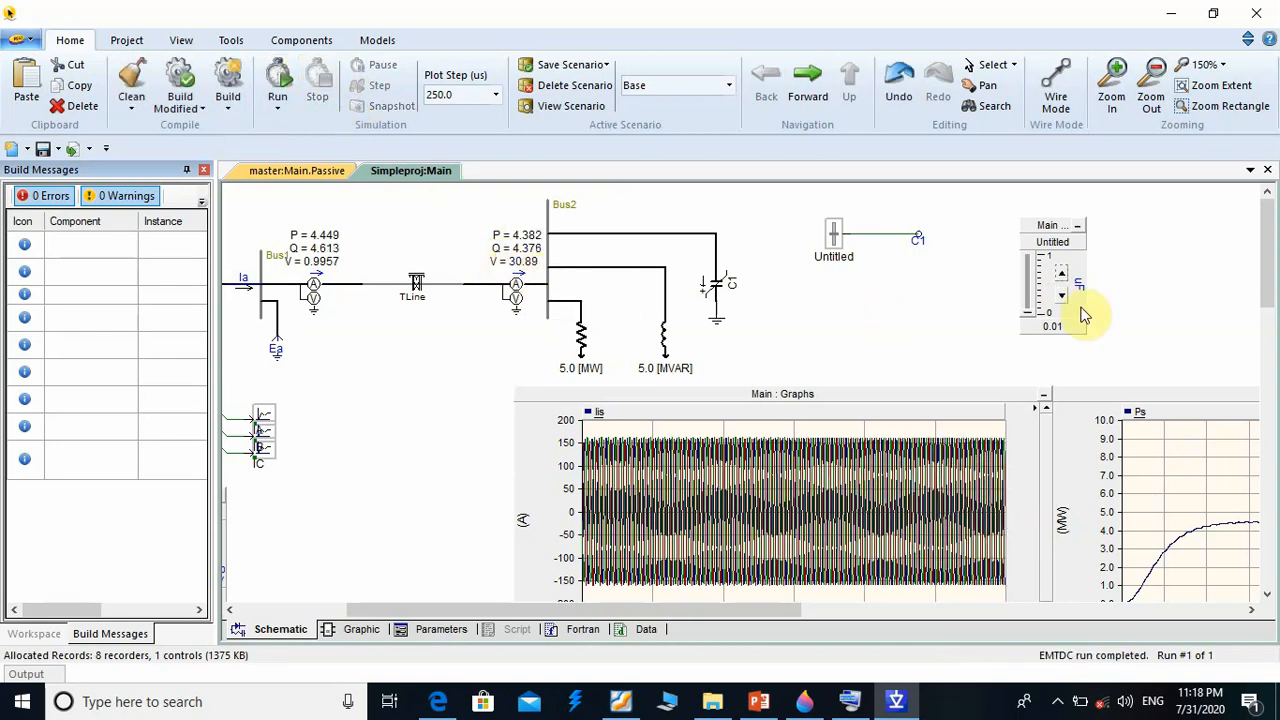
Raise the capacitance slider to its maximum of 1 uF and rerun the simulation
click(1067, 278)
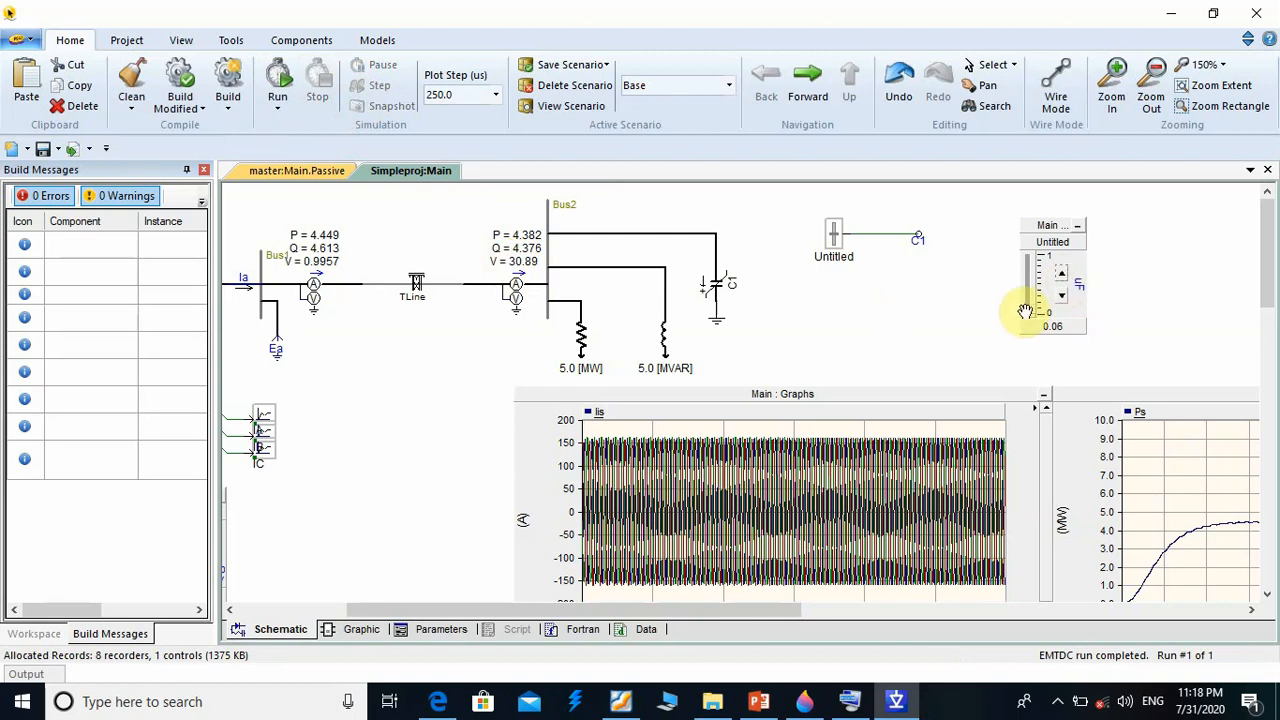
drag(1026, 310, 1026, 255)
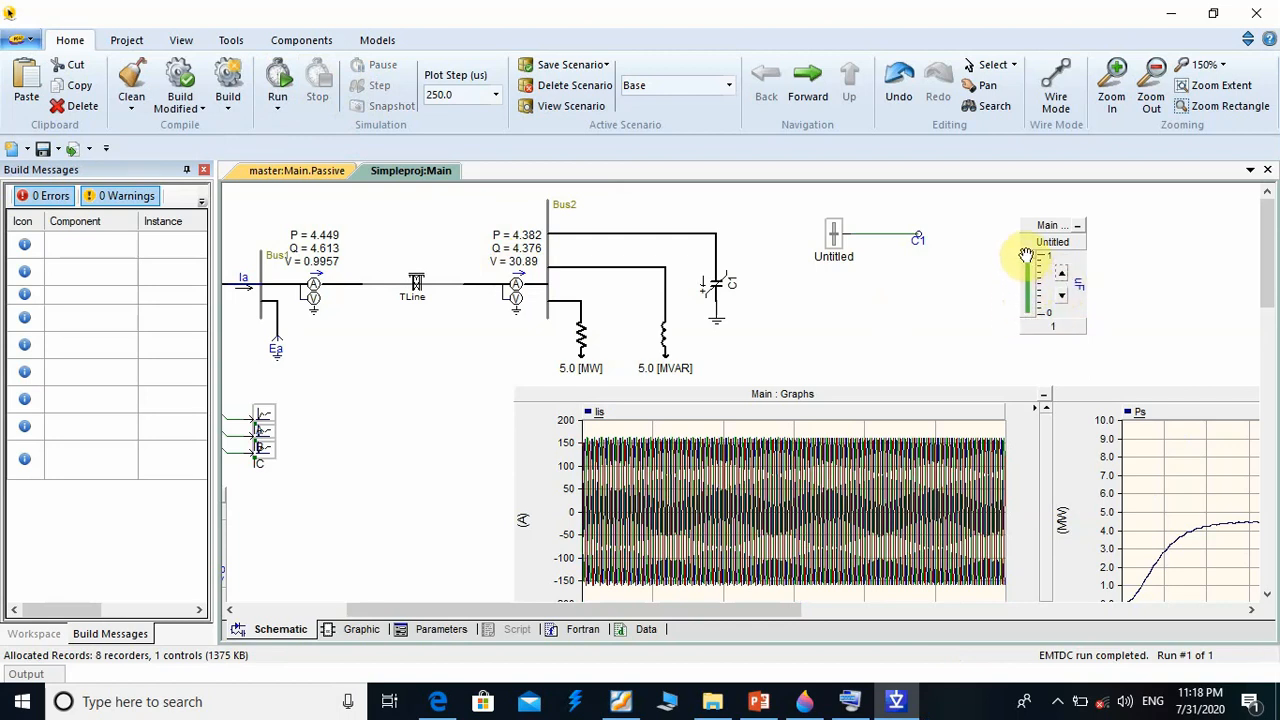
click(279, 82)
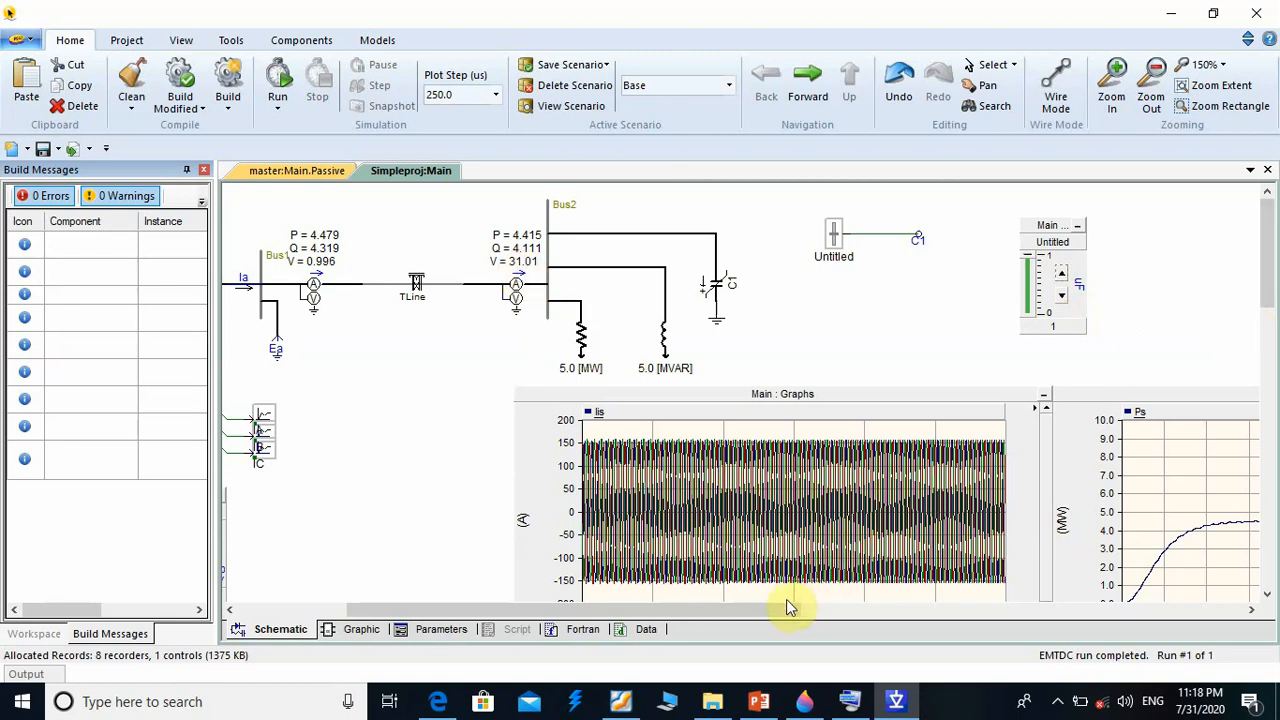
drag(660, 613, 570, 613)
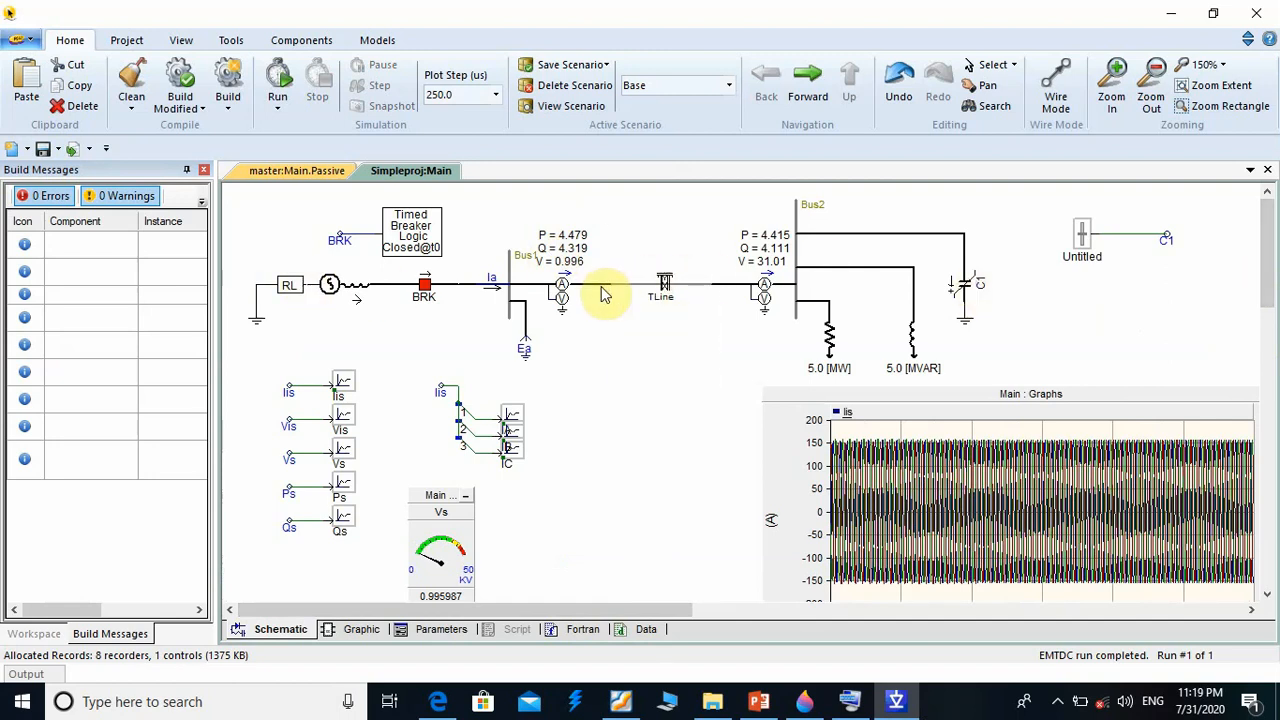
mouse_move(603, 293)
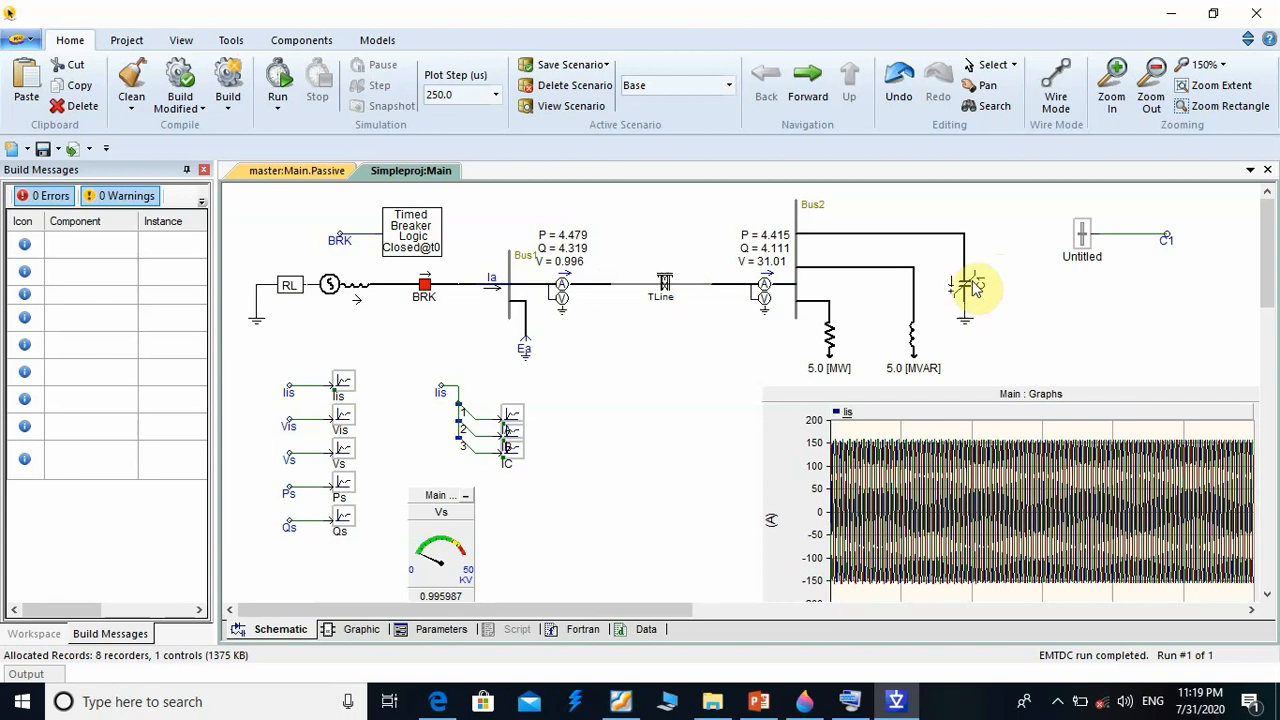
mouse_move(968, 261)
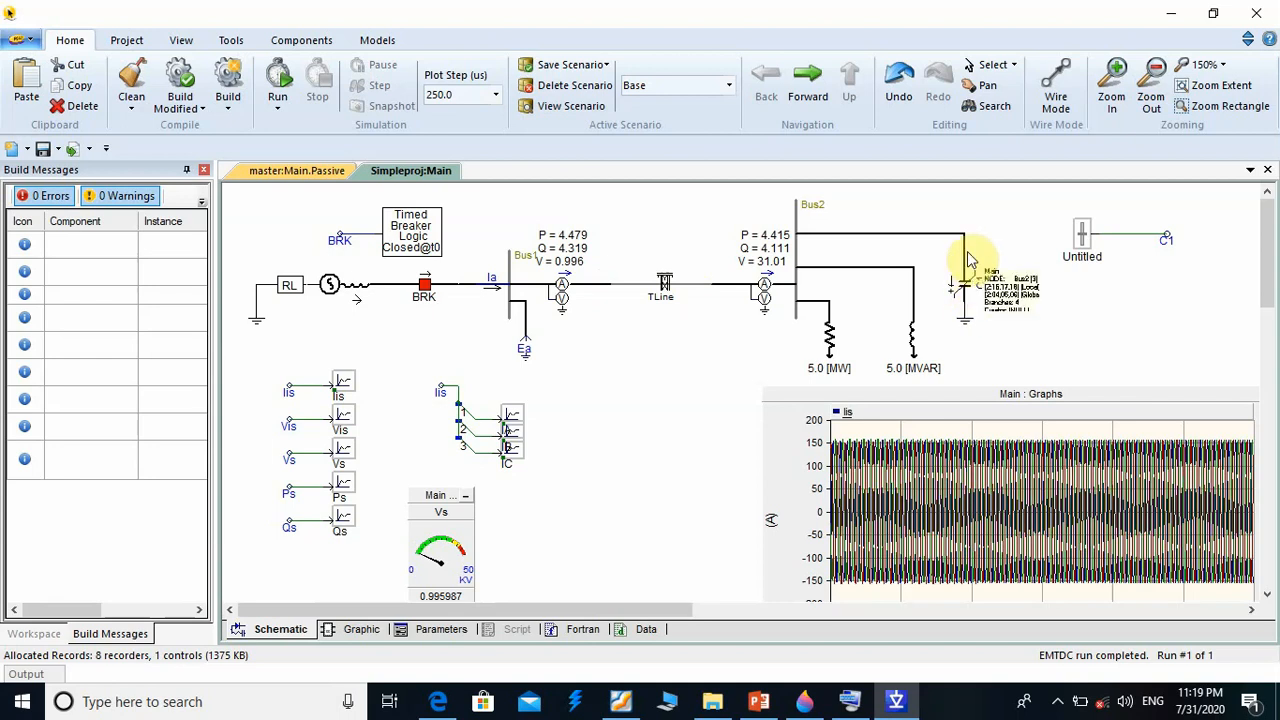